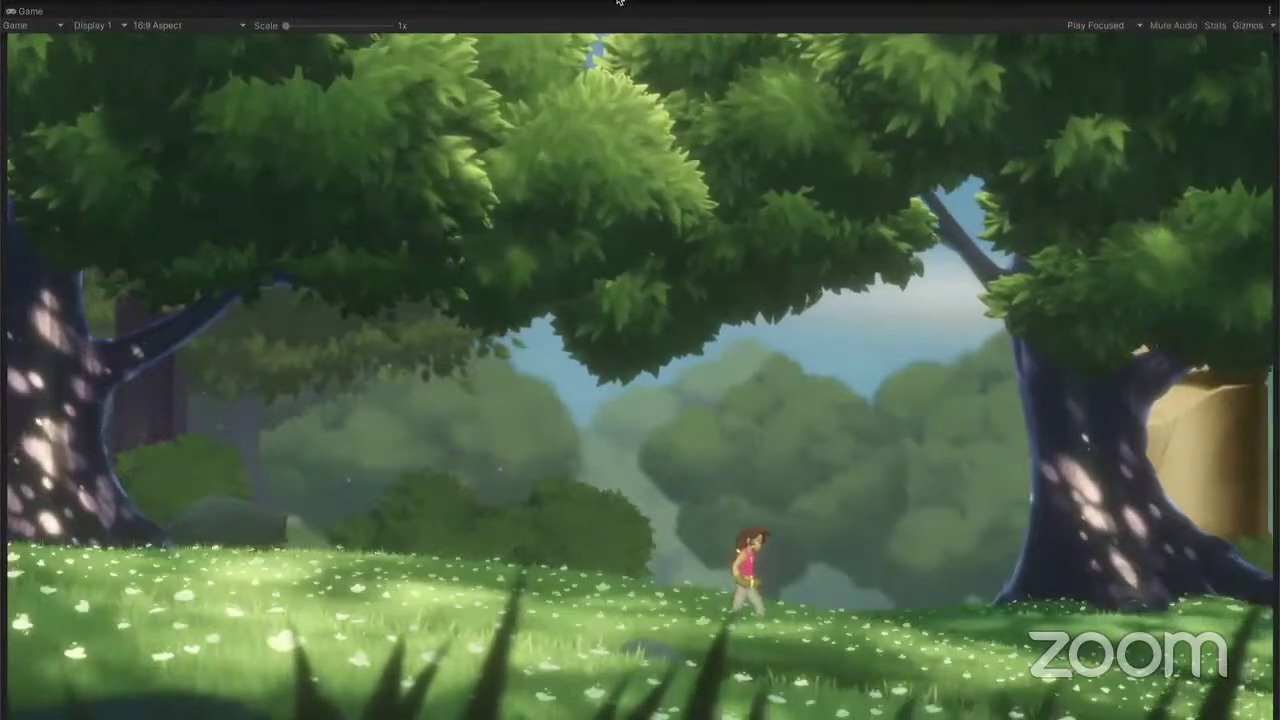
Run the character across the sunlit meadow, past the large tree, to the collapsed stone wall
{"action": "key", "text": "Right"}
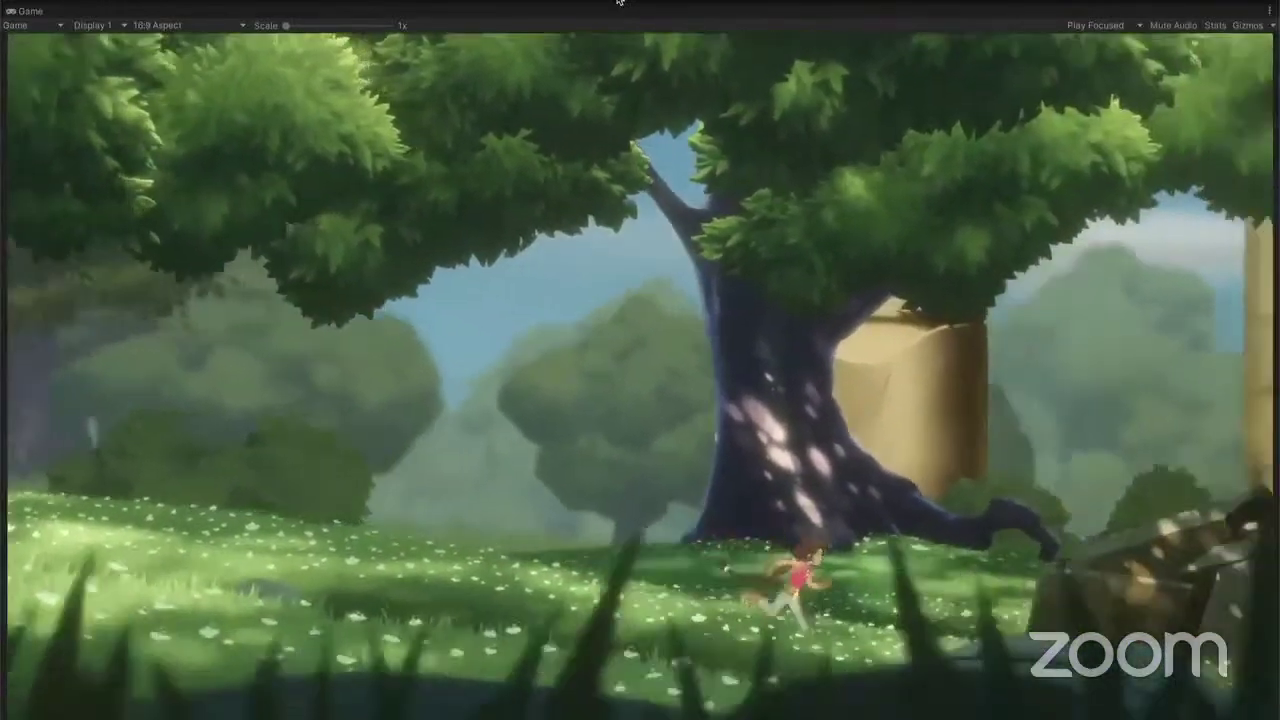
{"action": "key", "text": "Right"}
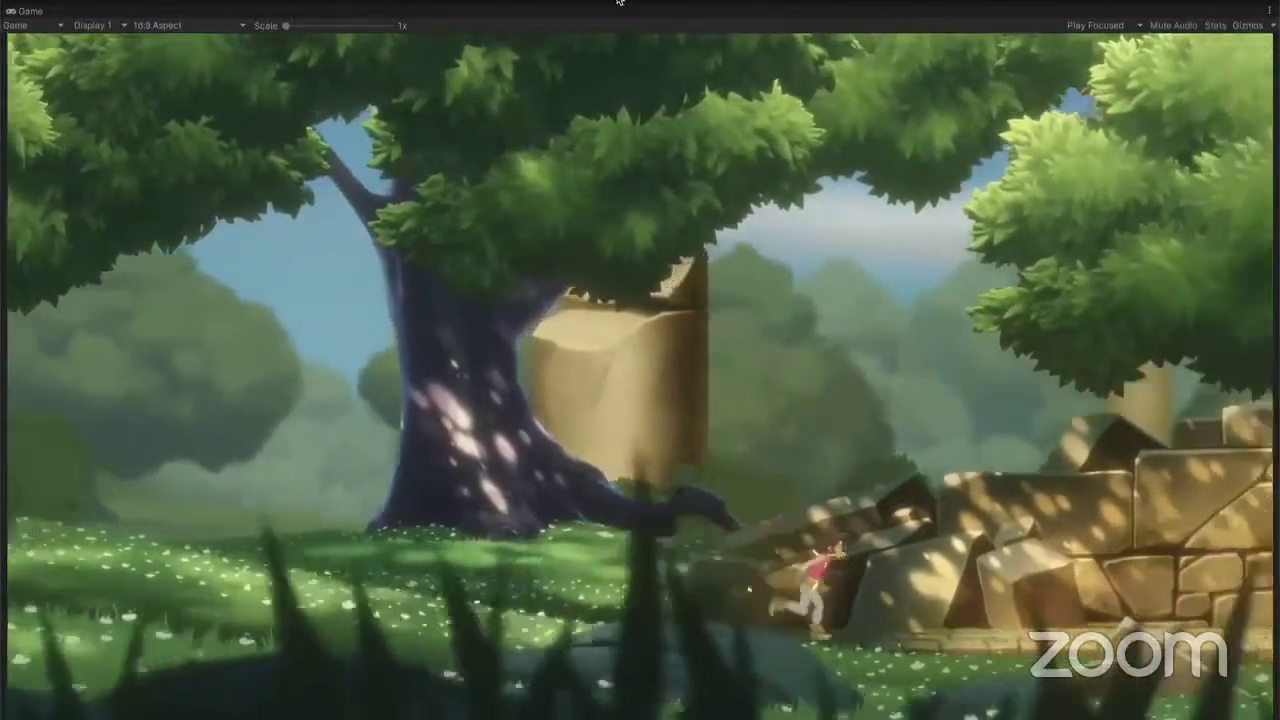
{"action": "key", "text": "Right"}
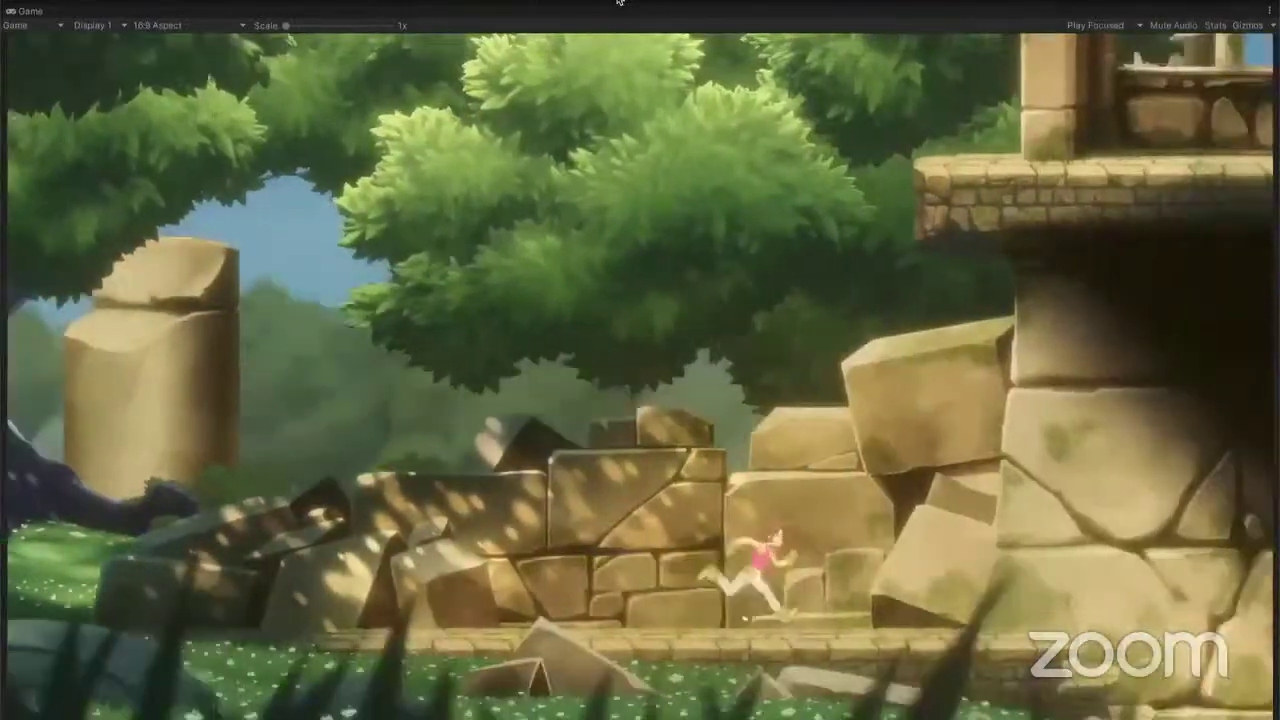
{"action": "key", "text": "Right"}
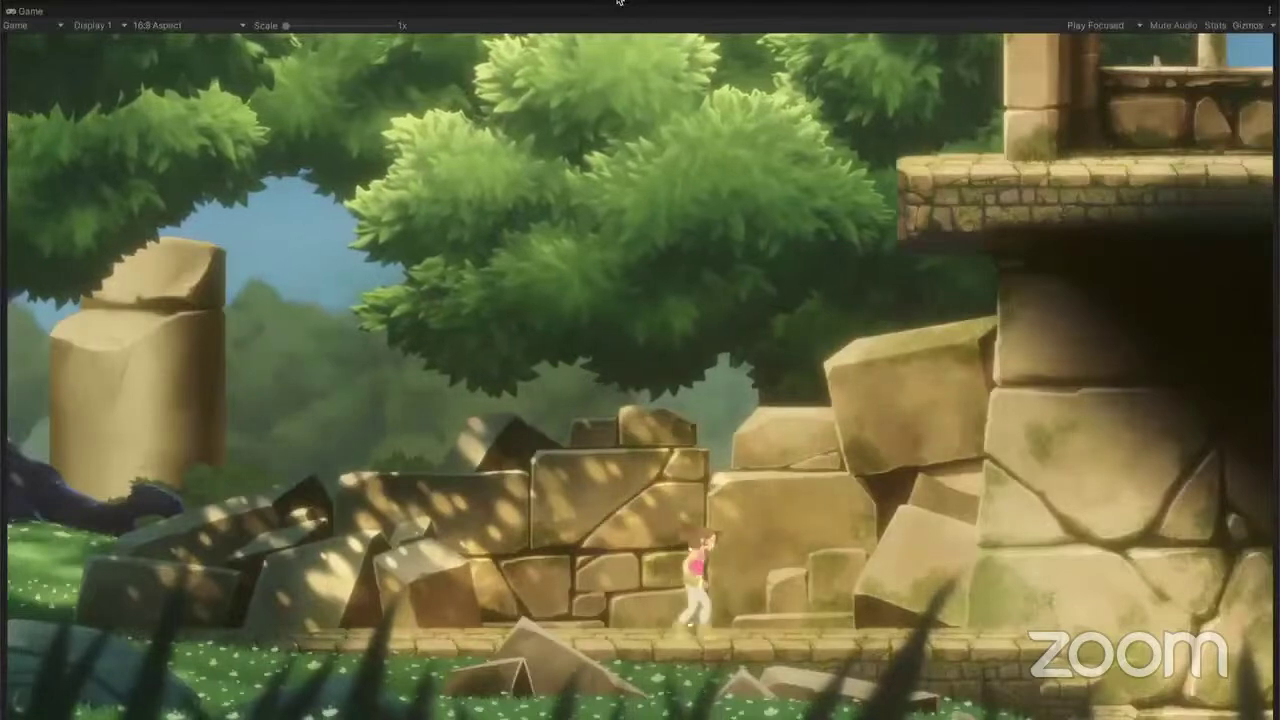
{"action": "key", "text": "Left"}
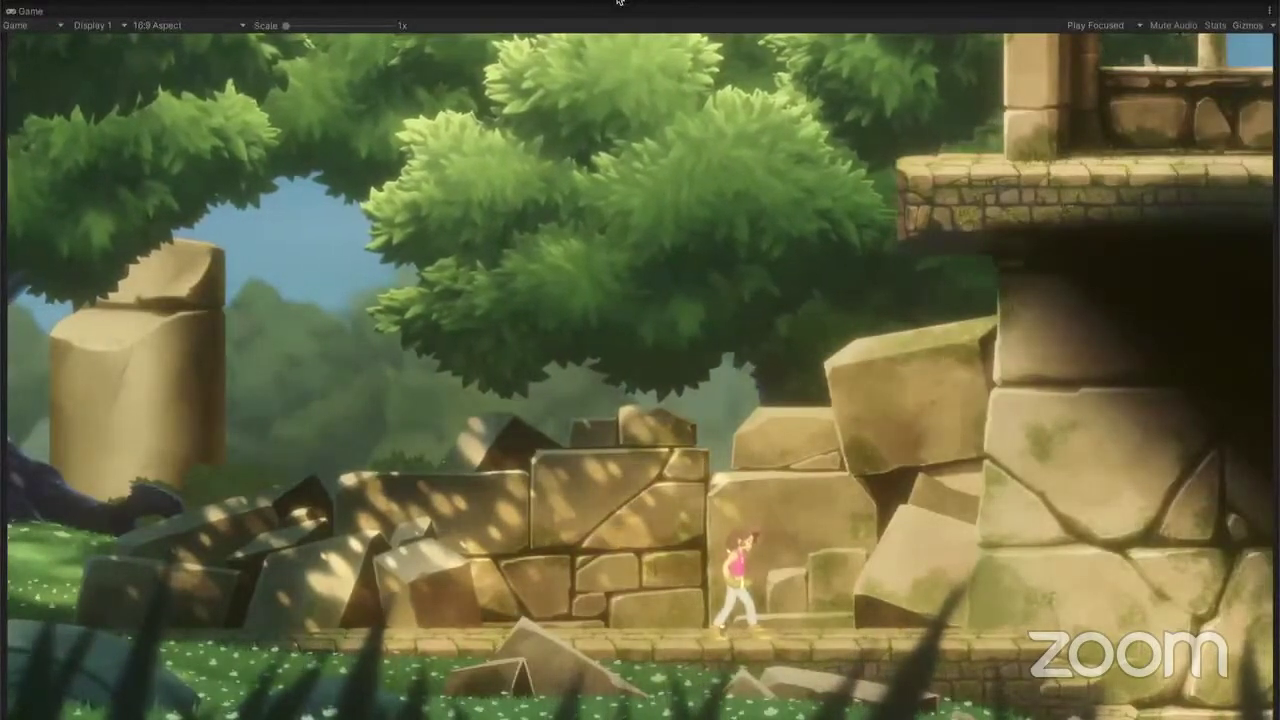
Lead the character past the stone ruins and into the dark flooded hall with the glowing rune windows
{"action": "key", "text": "Right"}
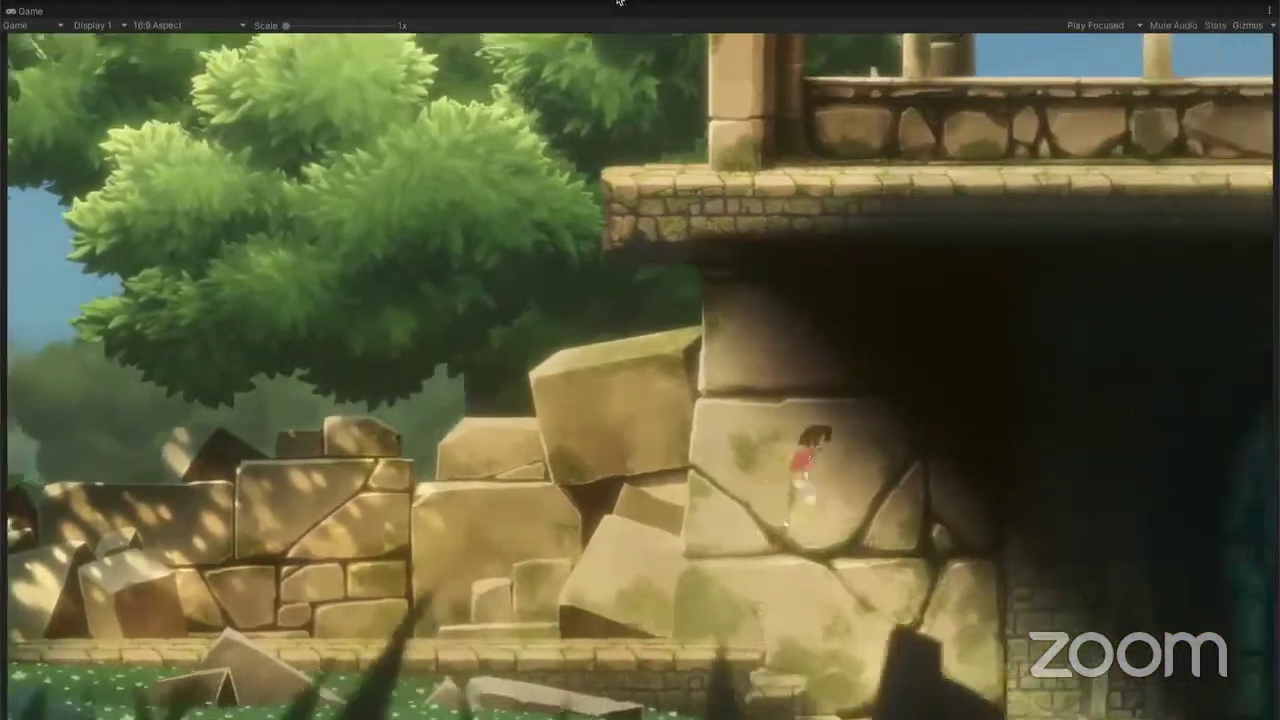
{"action": "key", "text": "Right"}
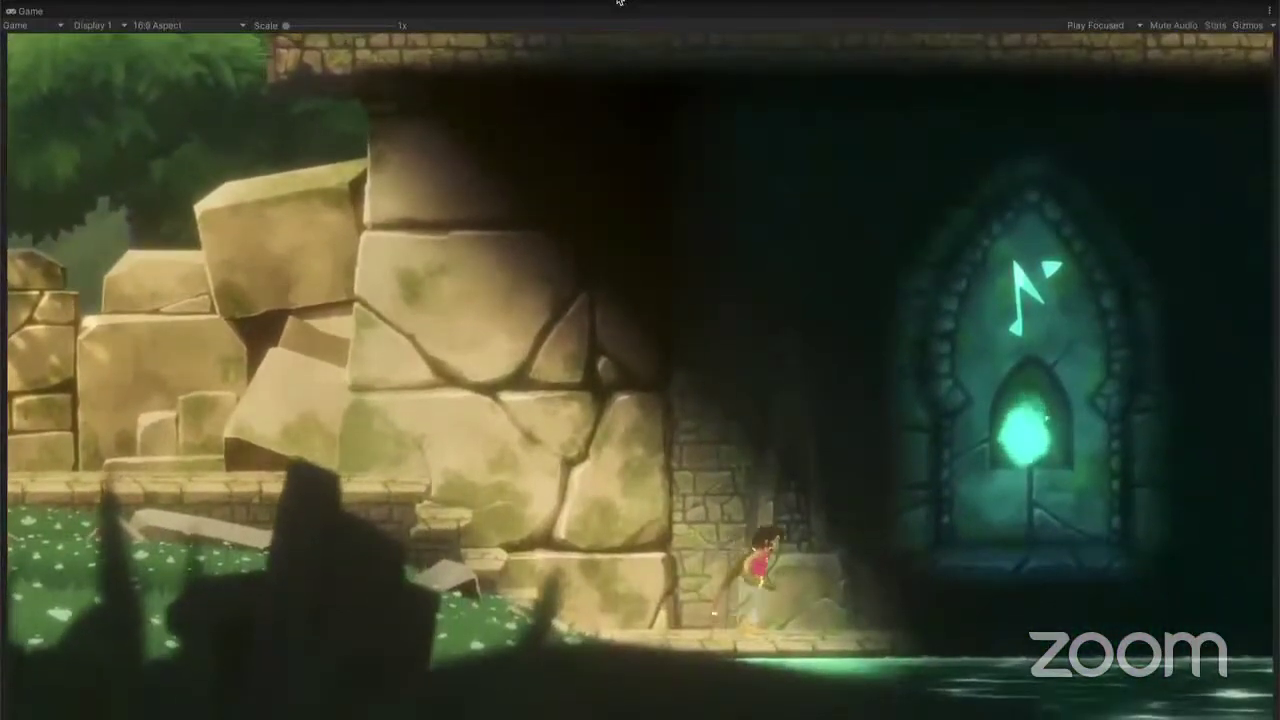
{"action": "key", "text": "Right"}
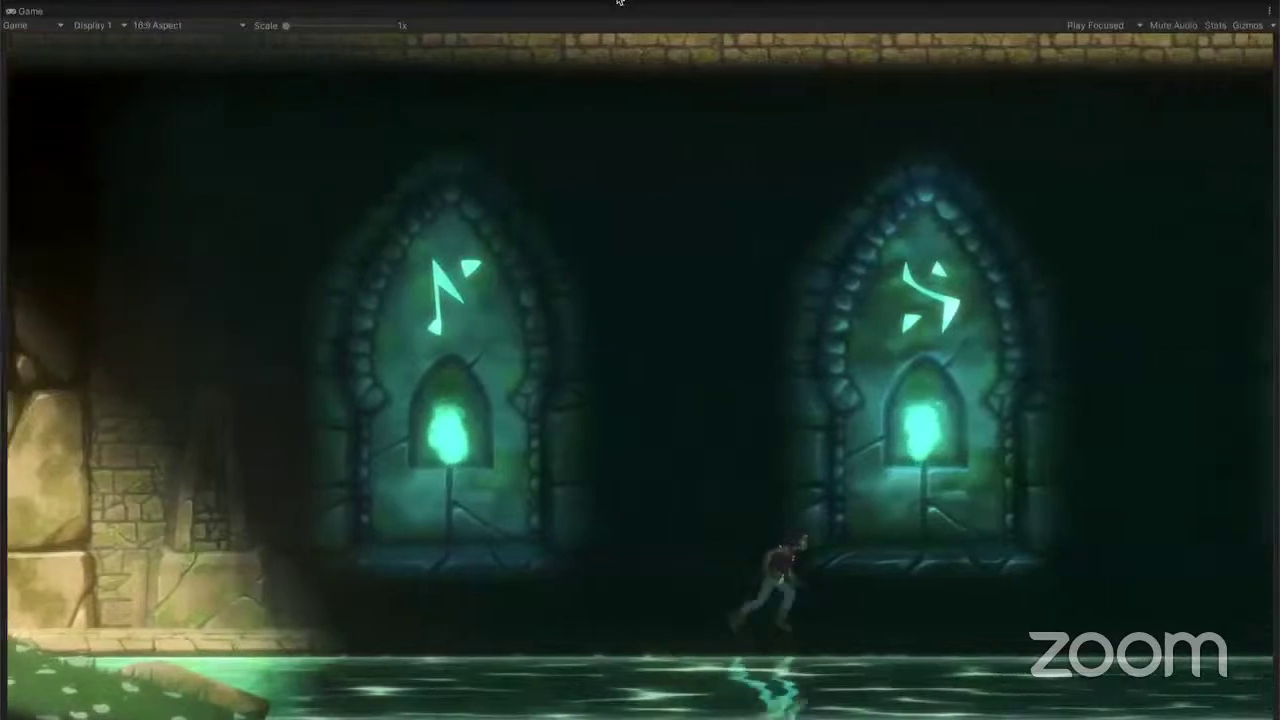
Bring the character up to the altar at the end of the hall and switch the scene from day to night
{"action": "key", "text": "Right"}
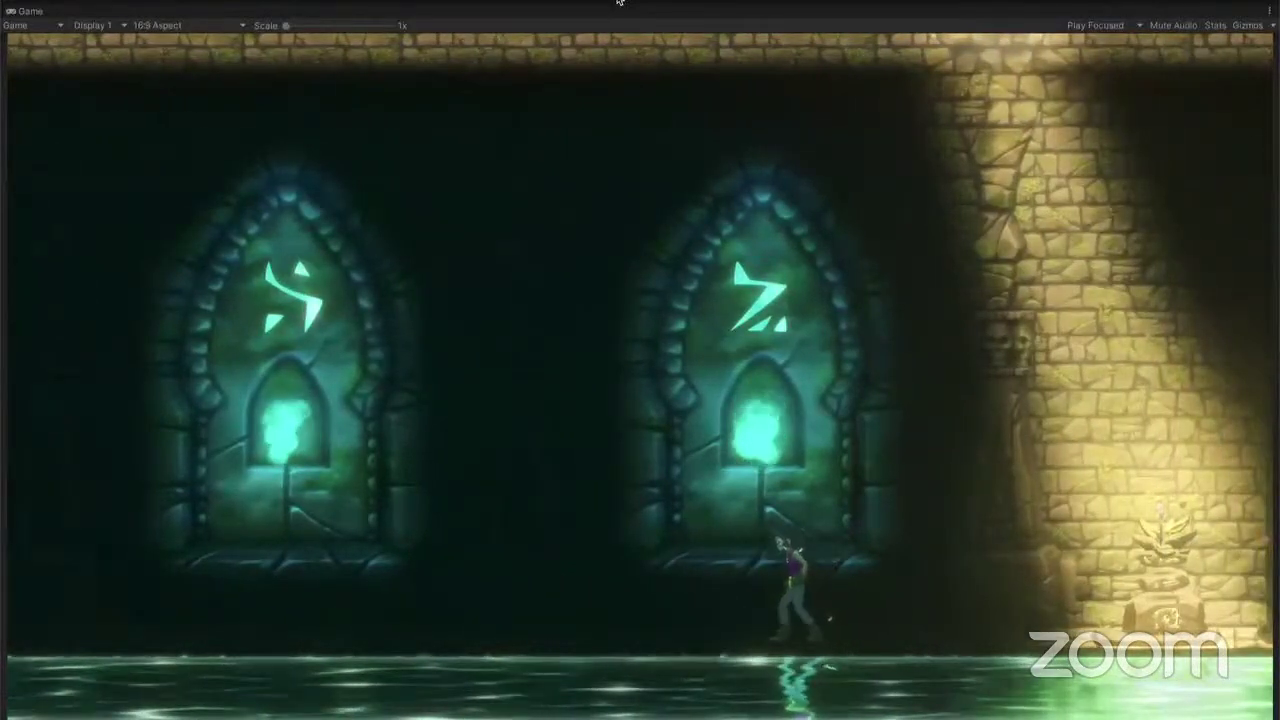
{"action": "key", "text": "Left"}
{"action": "key", "text": "Right"}
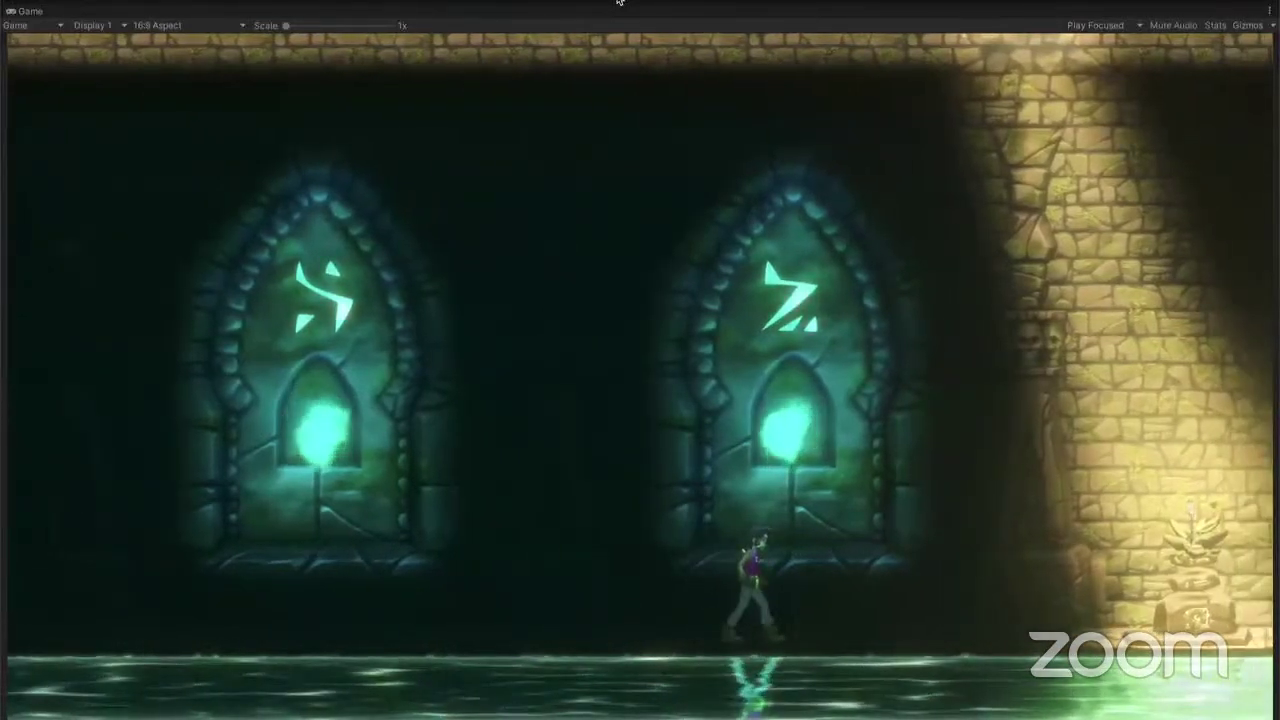
{"action": "key", "text": "Right"}
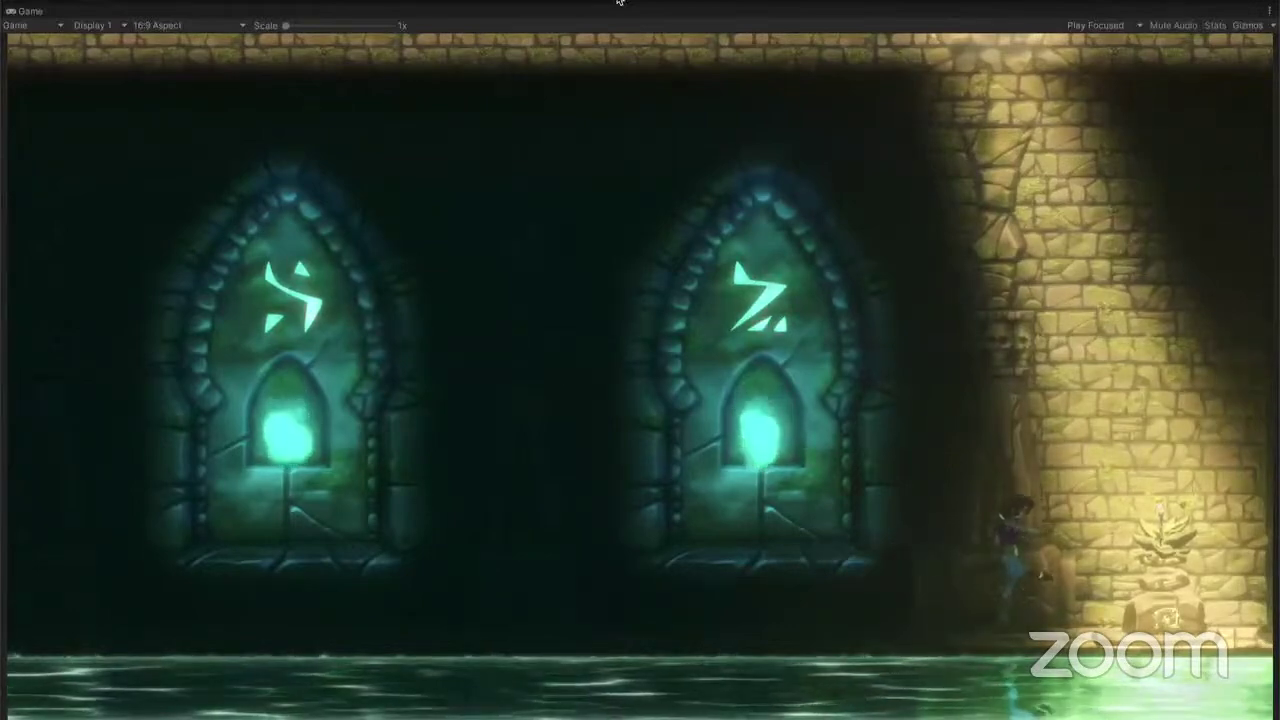
{"action": "key", "text": "space"}
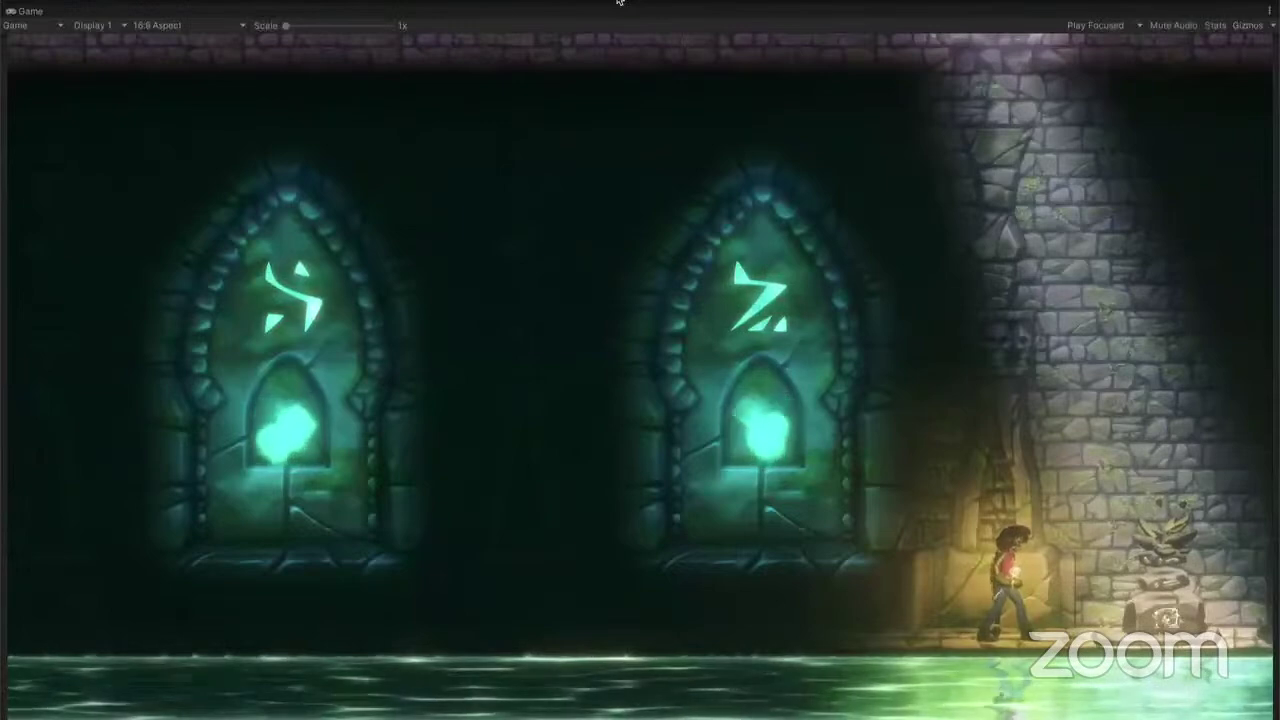
Run the character with its light back out of the hall, over the ledge, to the night-time stone ruins
{"action": "key", "text": "Left"}
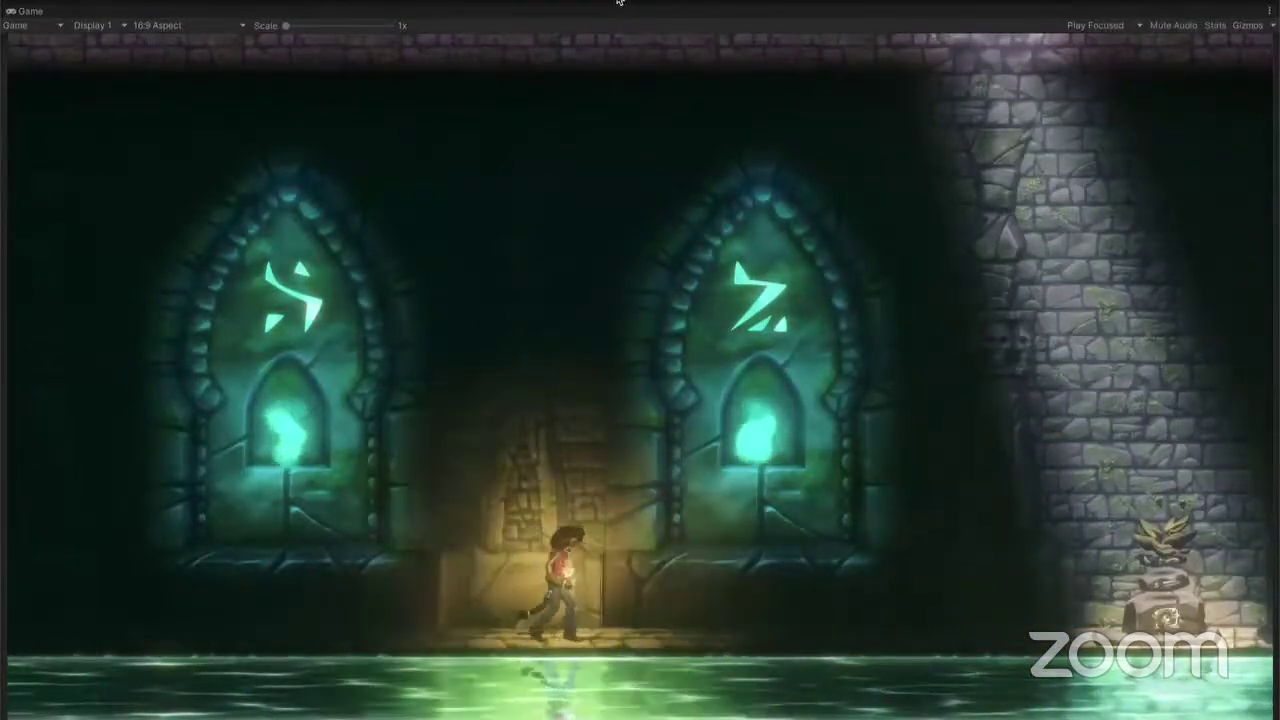
{"action": "key", "text": "Left"}
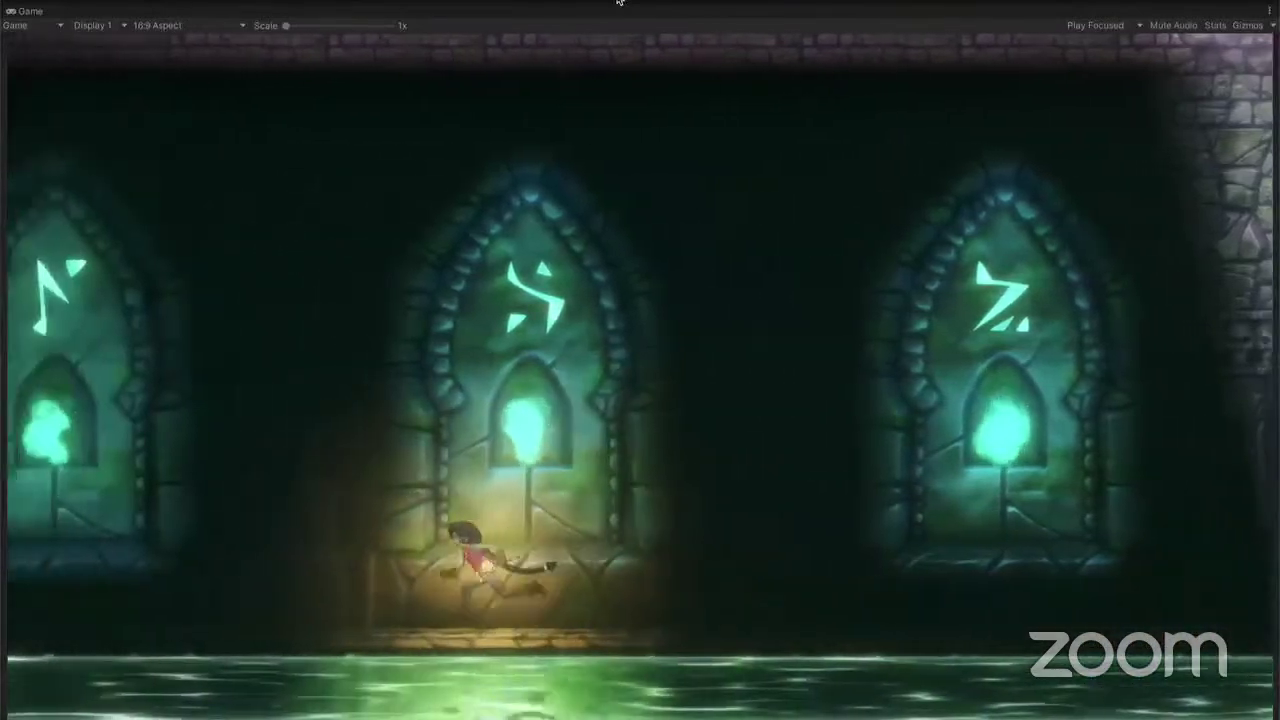
{"action": "key", "text": "Left"}
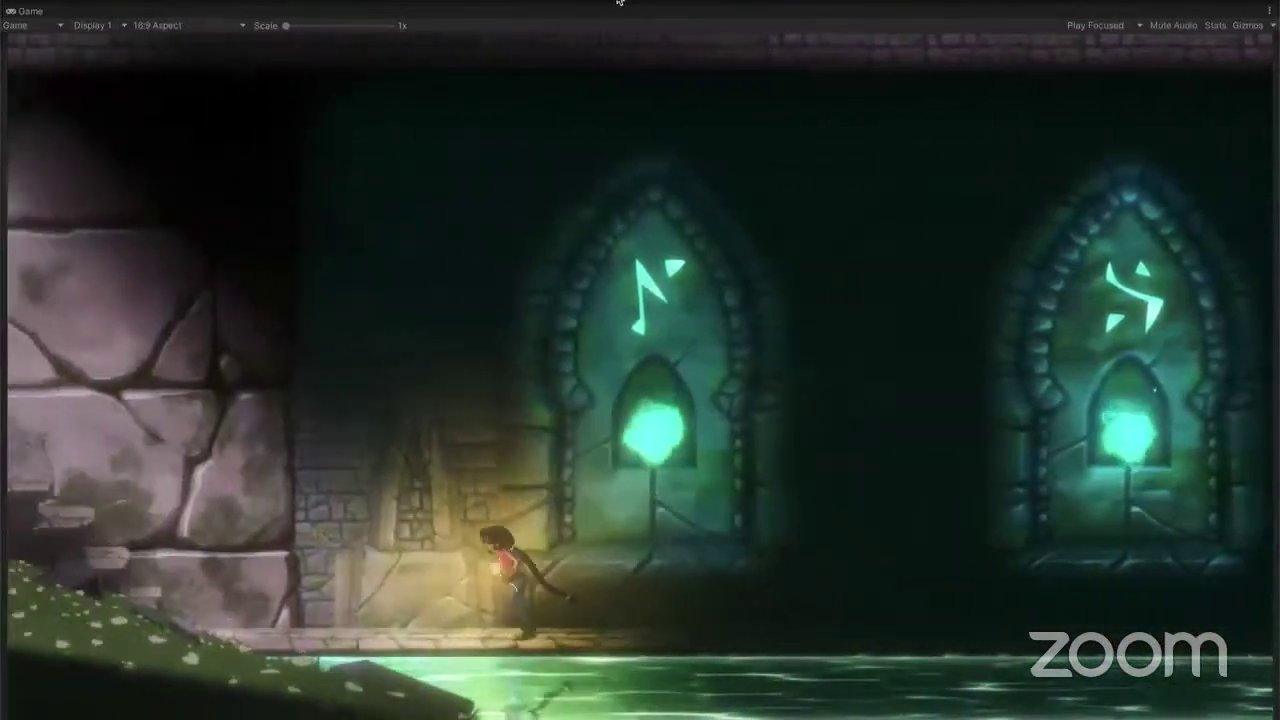
{"action": "key", "text": "Left"}
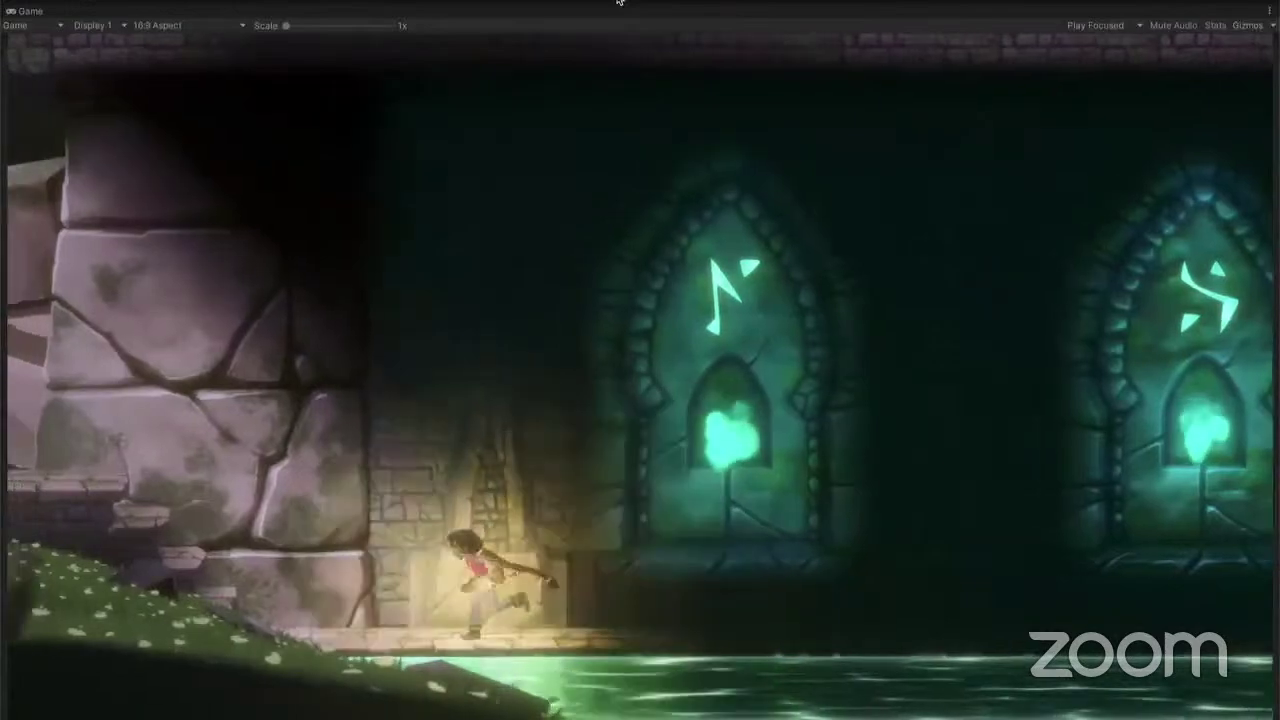
{"action": "key", "text": "Left"}
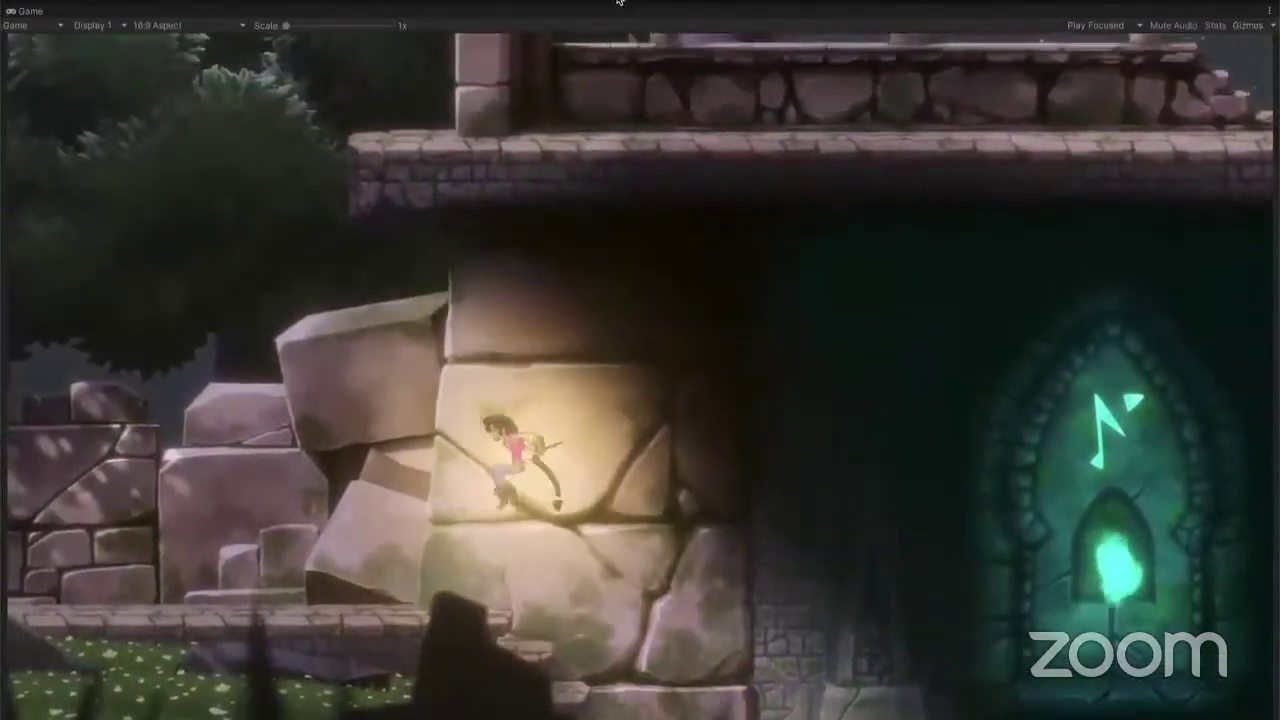
{"action": "key", "text": "Left"}
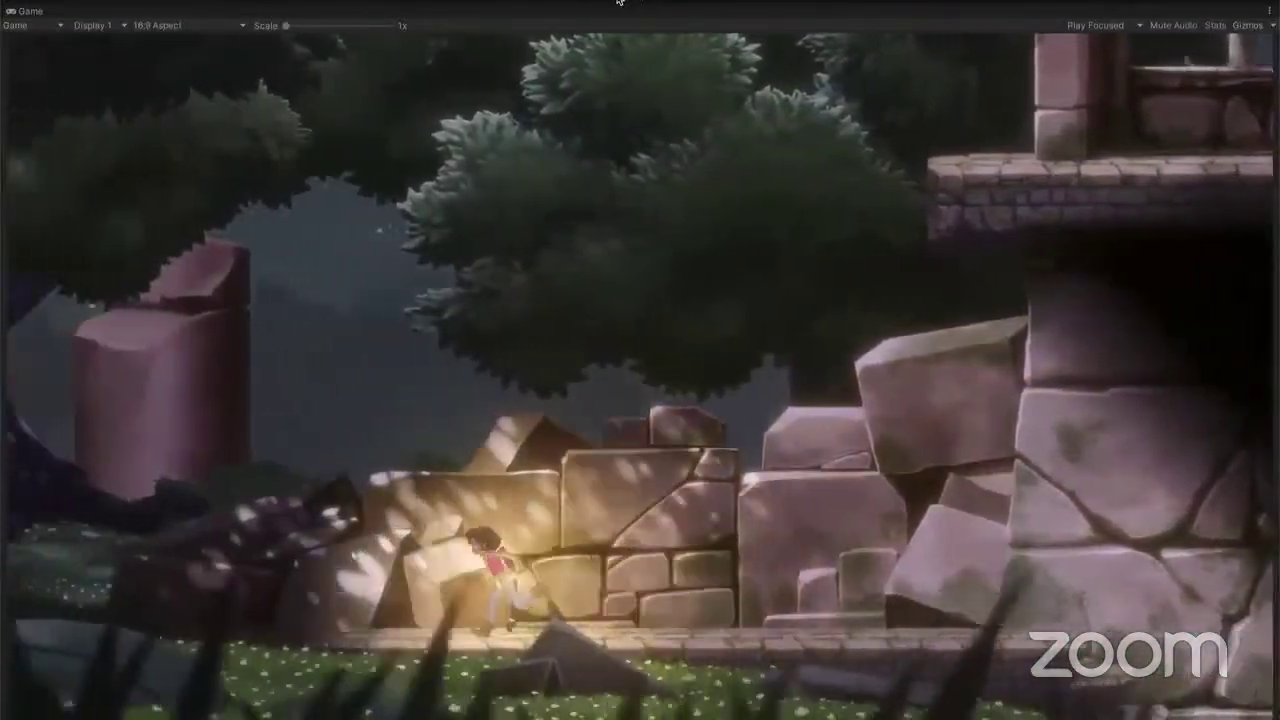
Run the character back through the night forest, past the outlined spirit creatures, to the clearing with rocks
{"action": "key", "text": "Left"}
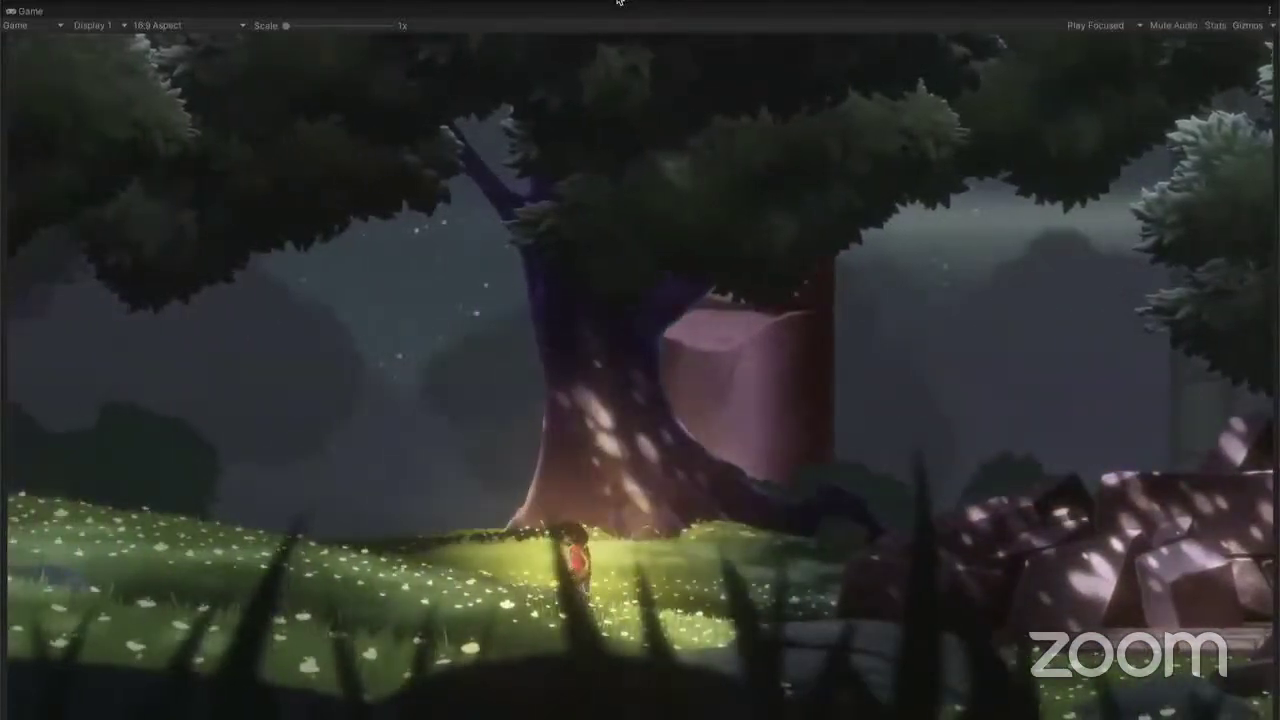
{"action": "key", "text": "Left"}
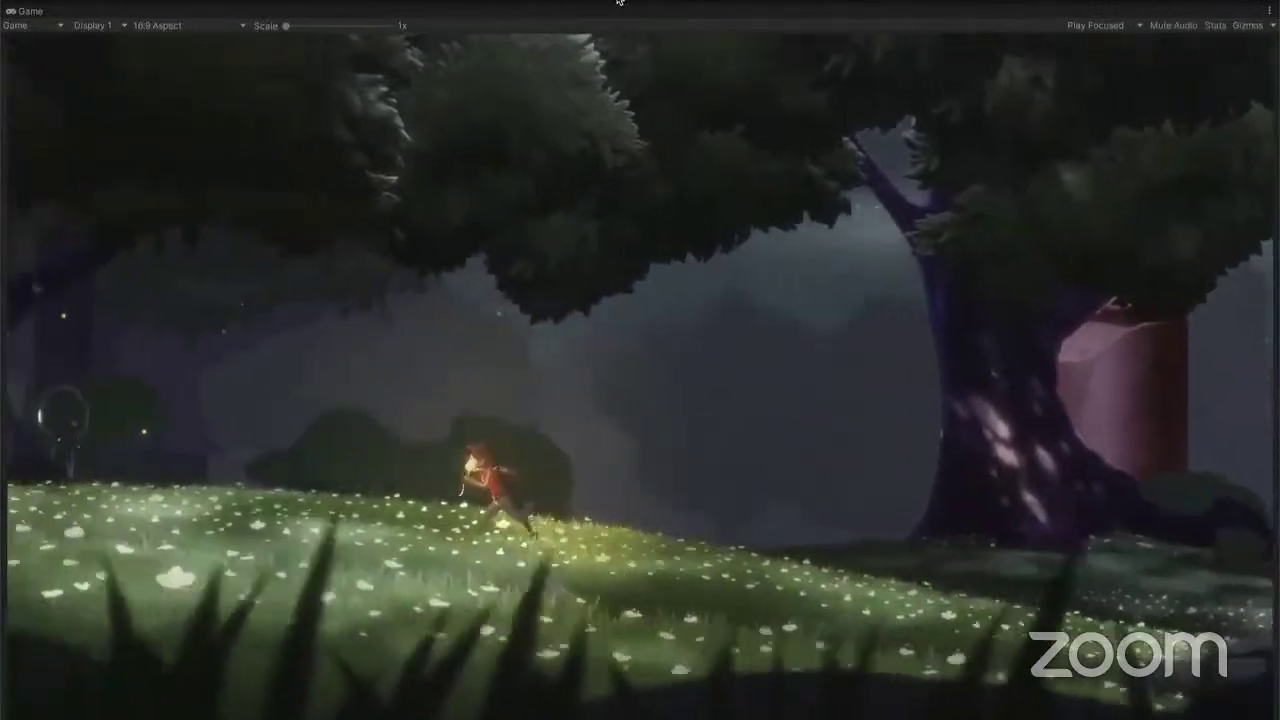
{"action": "key", "text": "Left"}
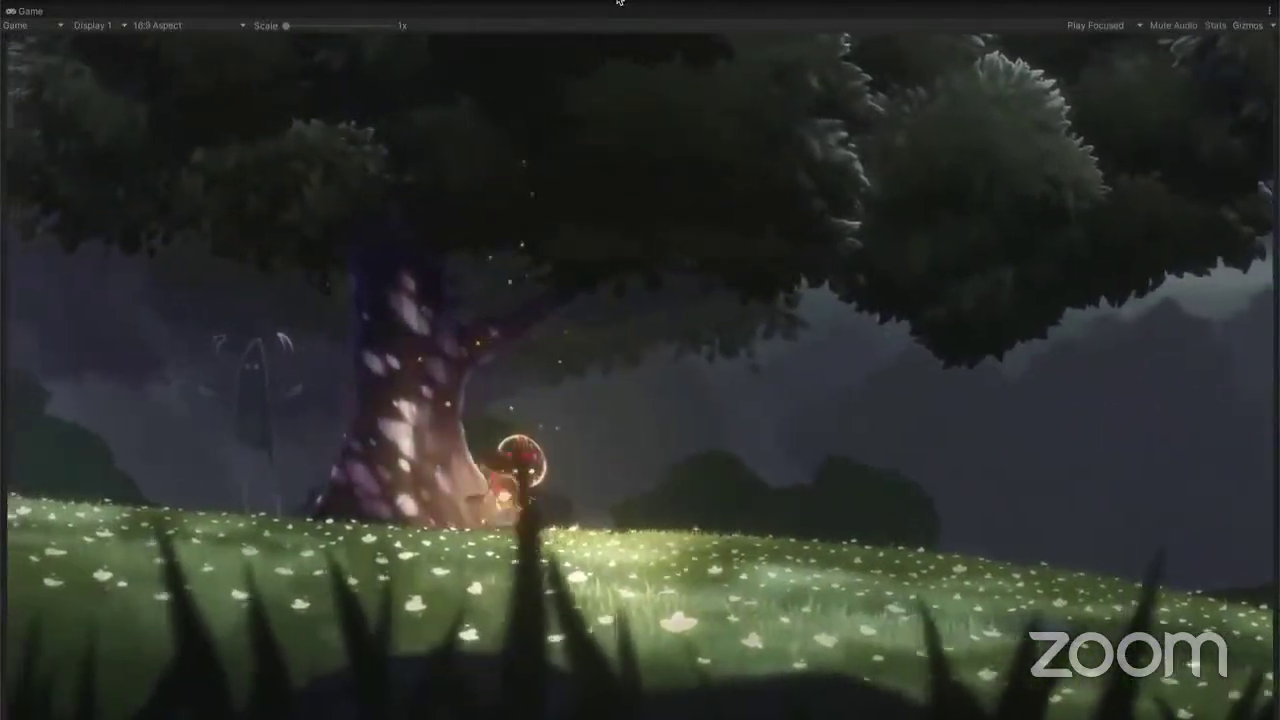
{"action": "key", "text": "Left"}
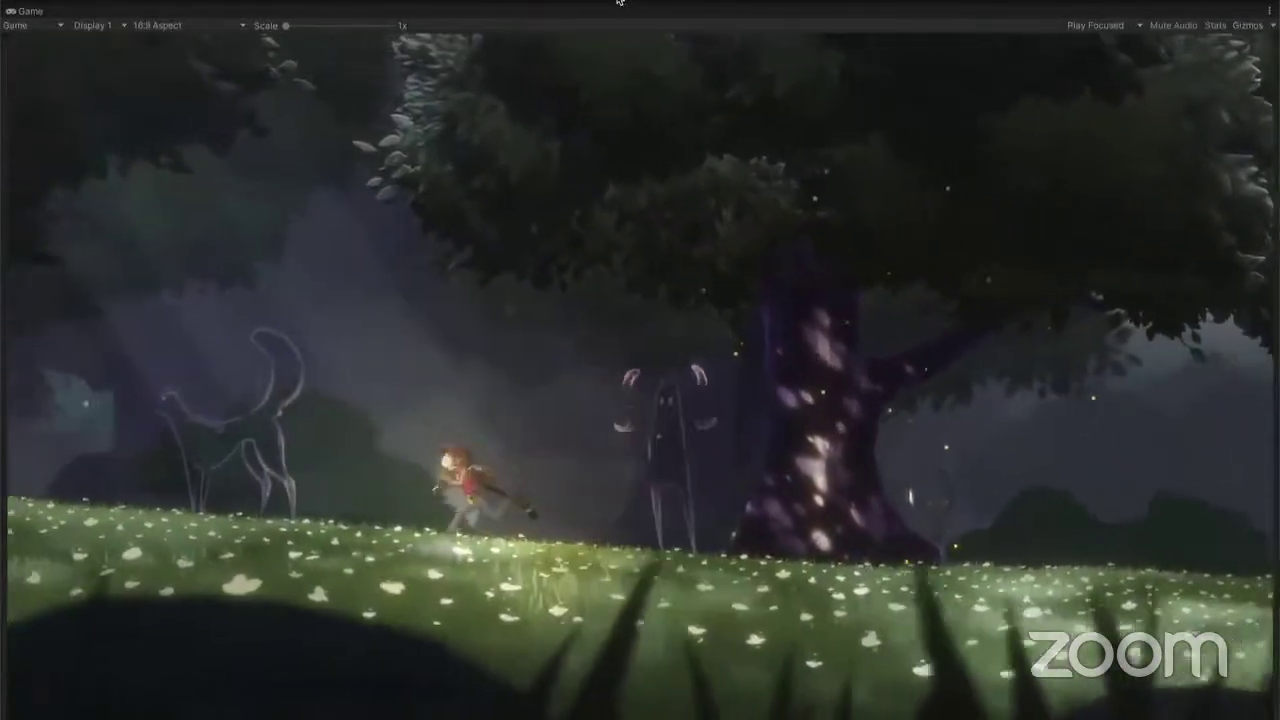
{"action": "key", "text": "Left"}
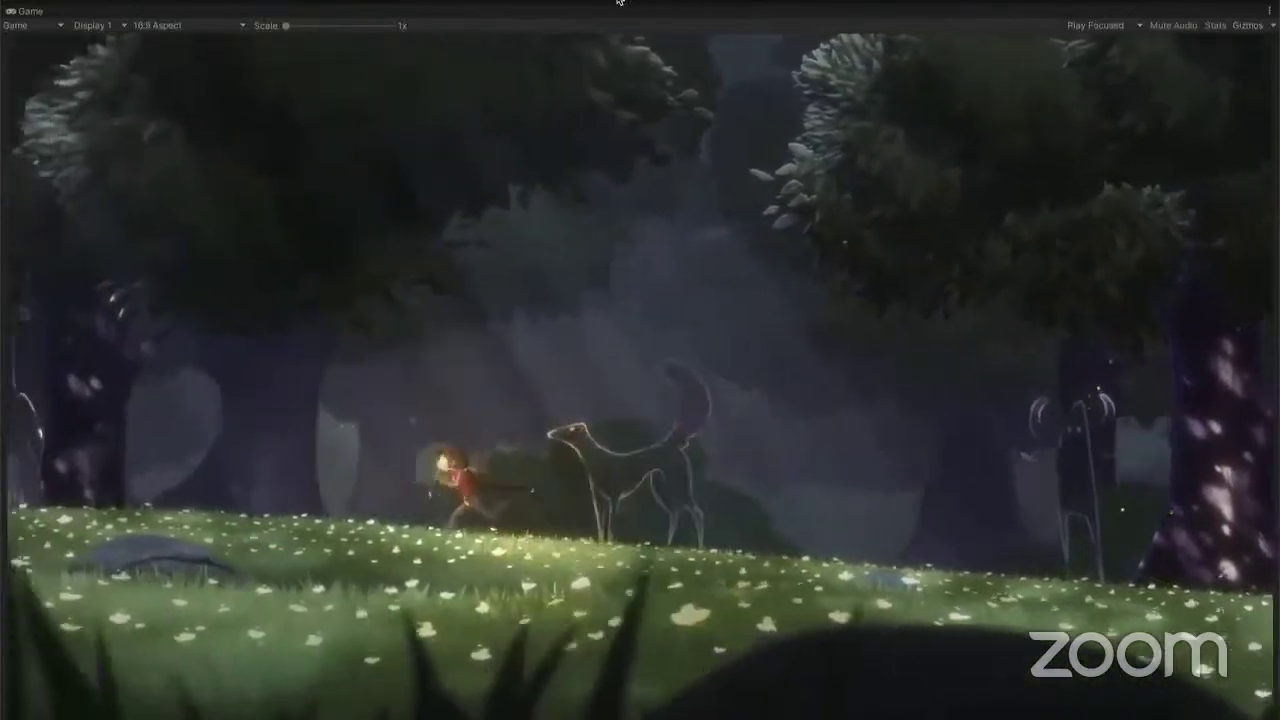
{"action": "key", "text": "Left"}
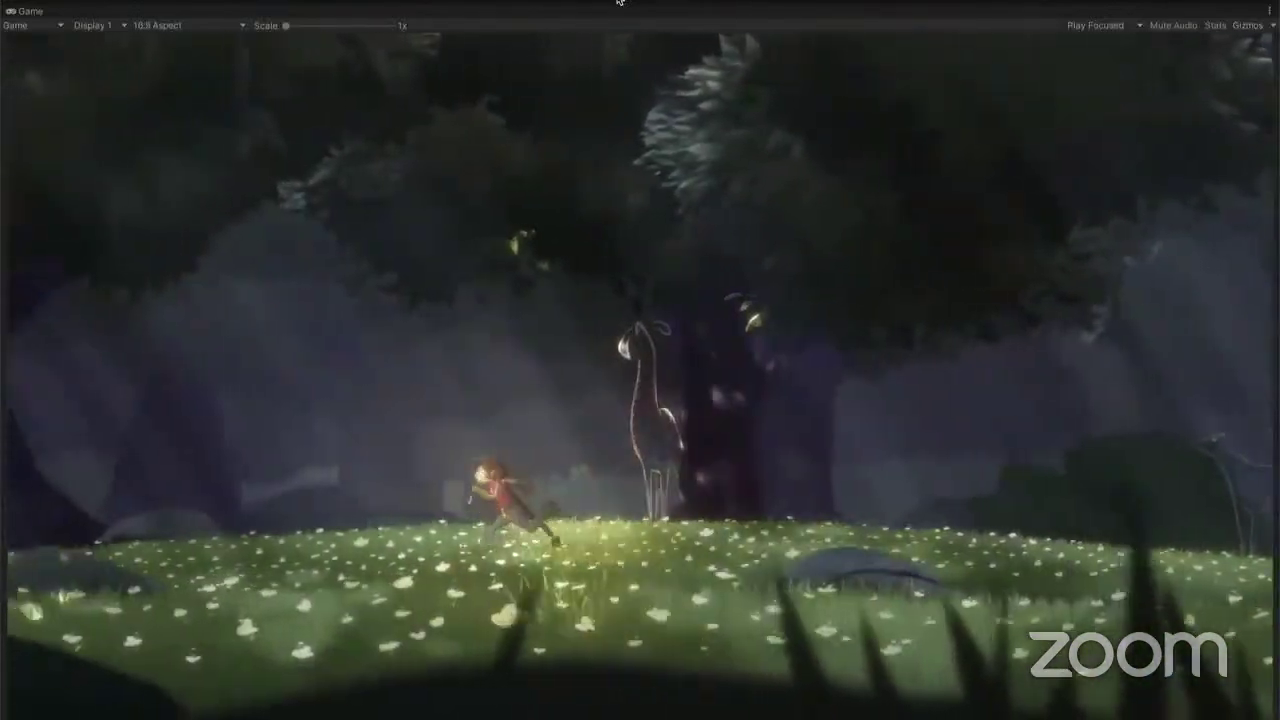
{"action": "key", "text": "Left"}
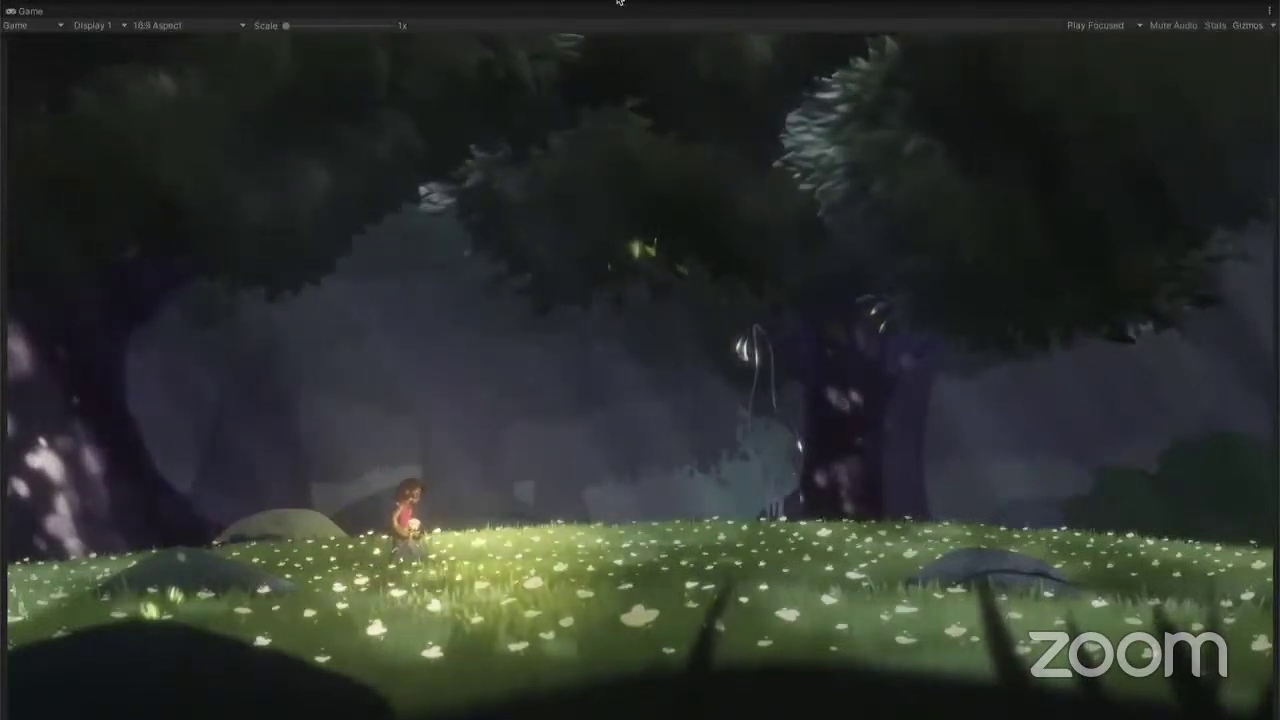
Switch to the presentation and advance from the Agenda to the Follow The Player slide
{"action": "key", "text": "alt+Tab"}
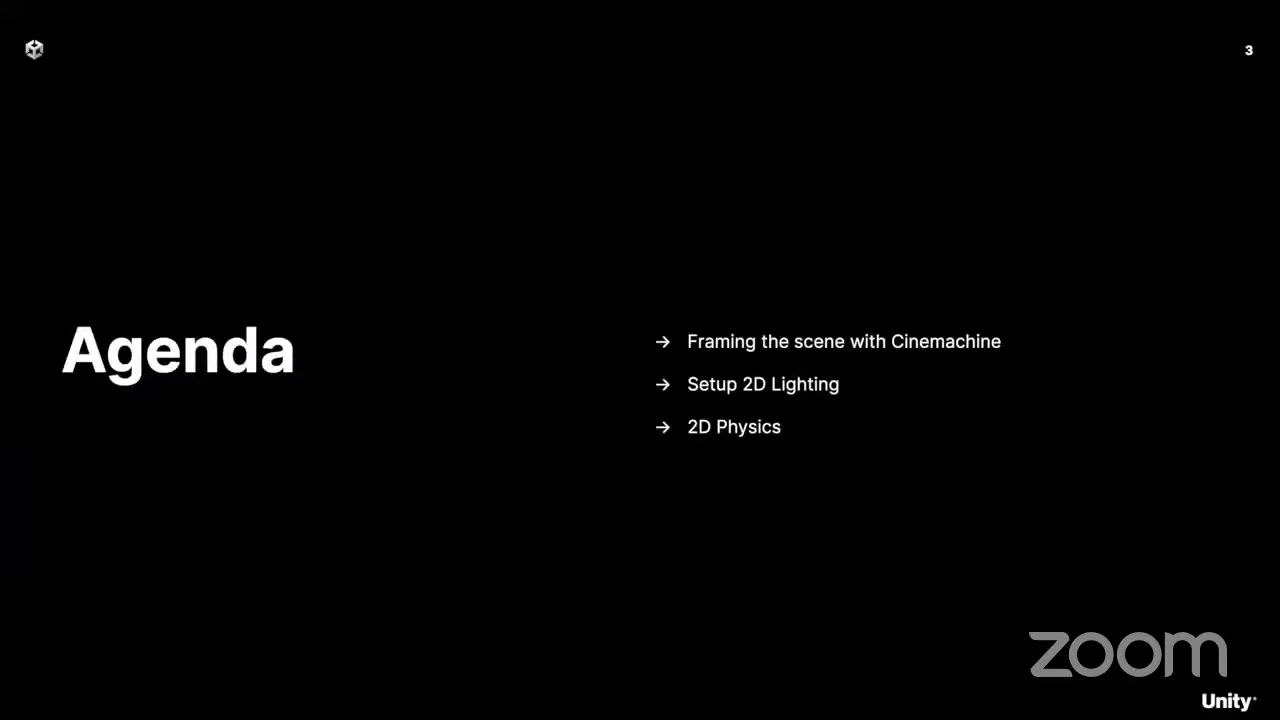
{"action": "key", "text": "Right"}
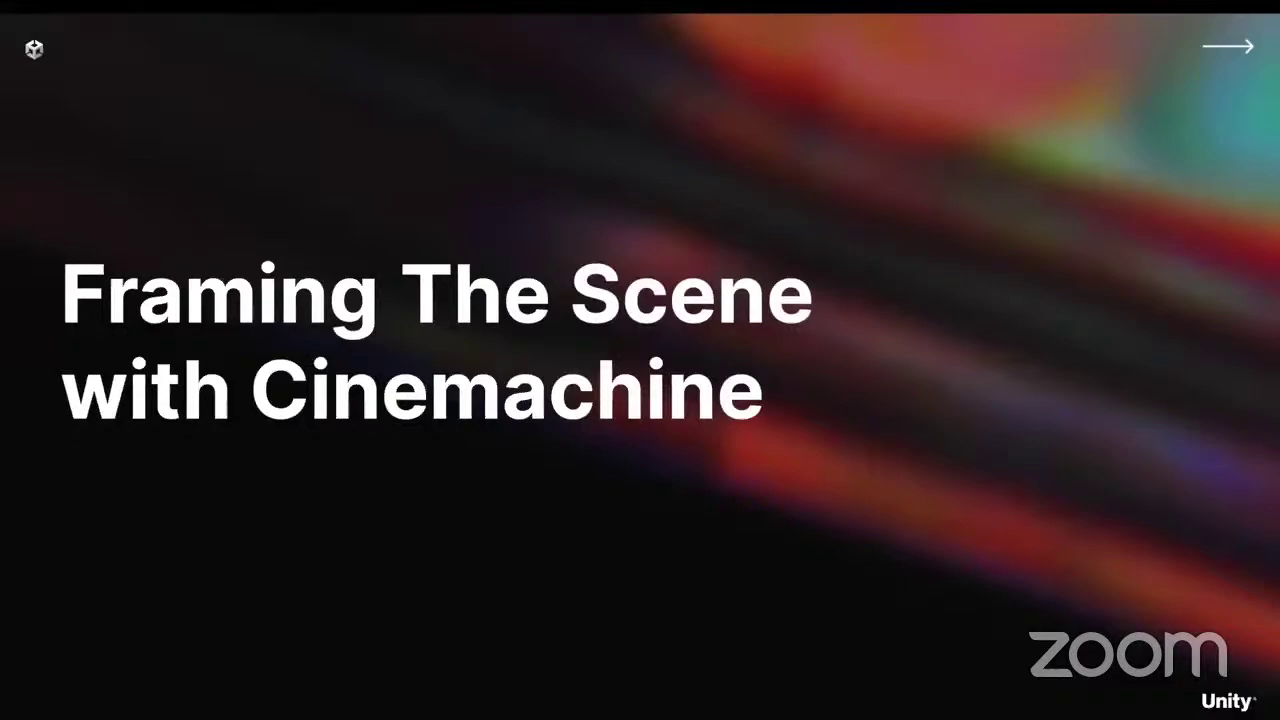
{"action": "key", "text": "Right"}
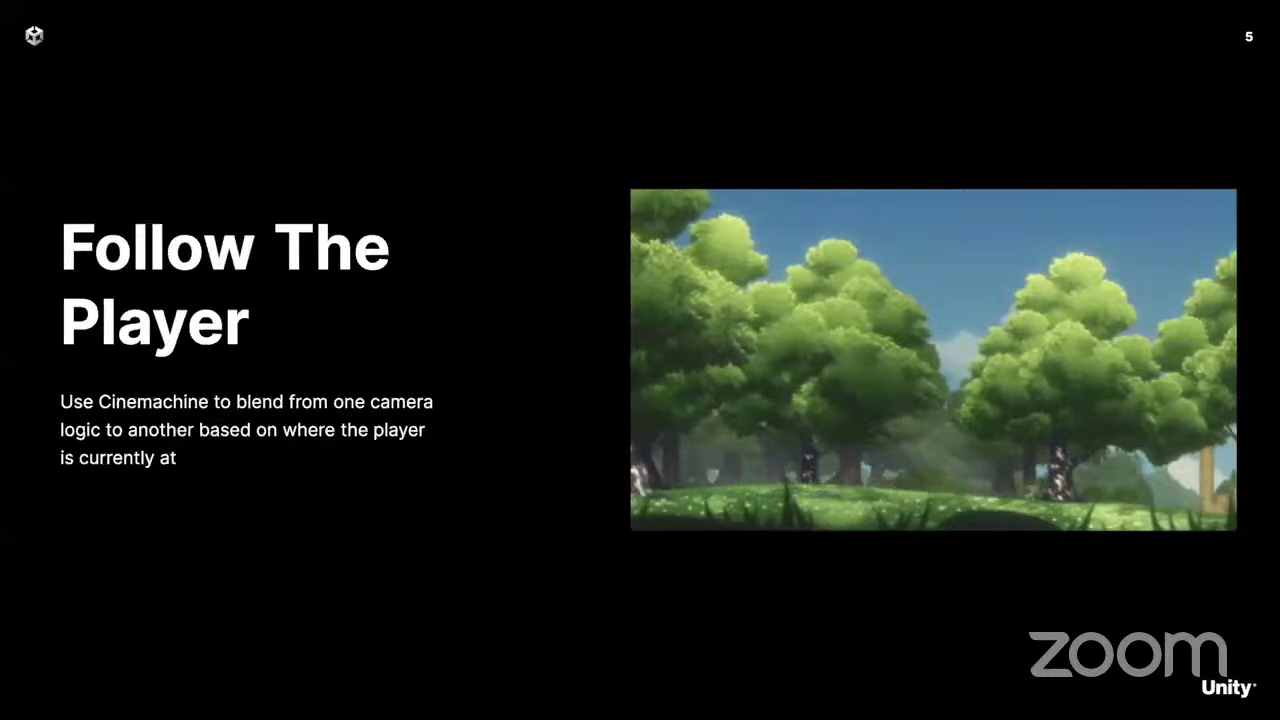
Open the screen capture controls and stop the screen recording
{"action": "key", "text": "super+shift+5"}
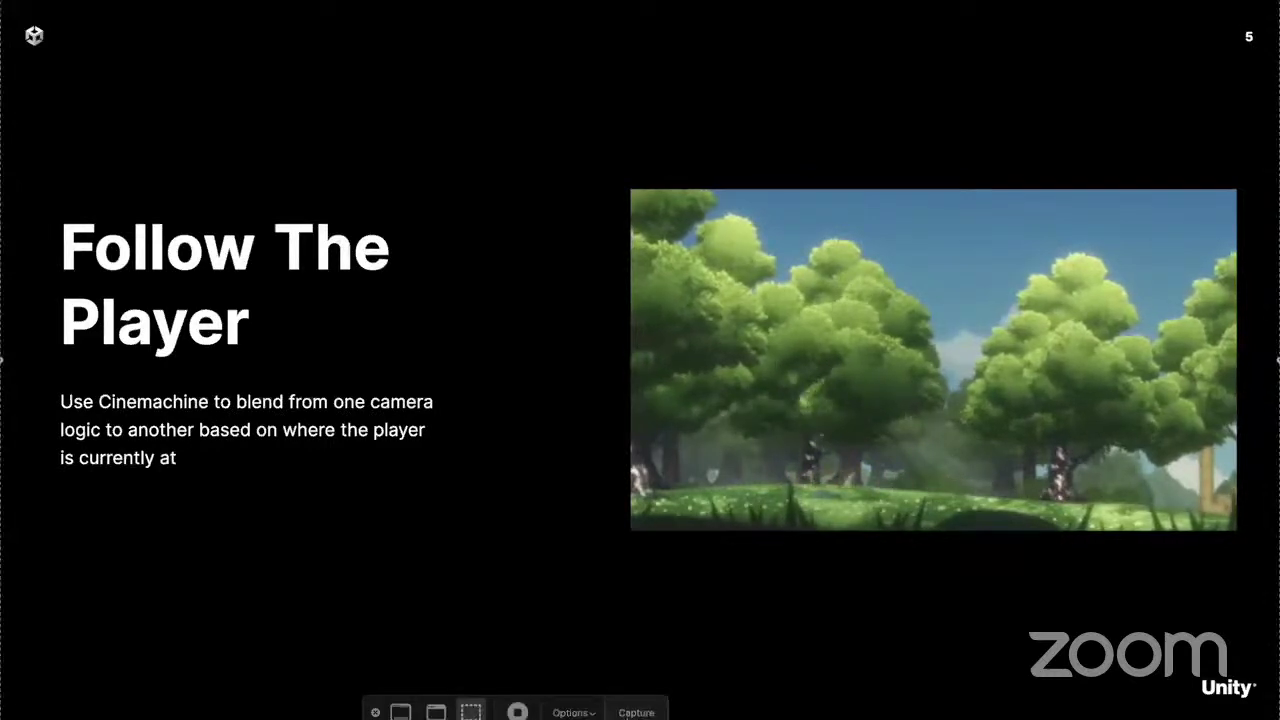
{"action": "left_click", "coordinate": [517, 712]}
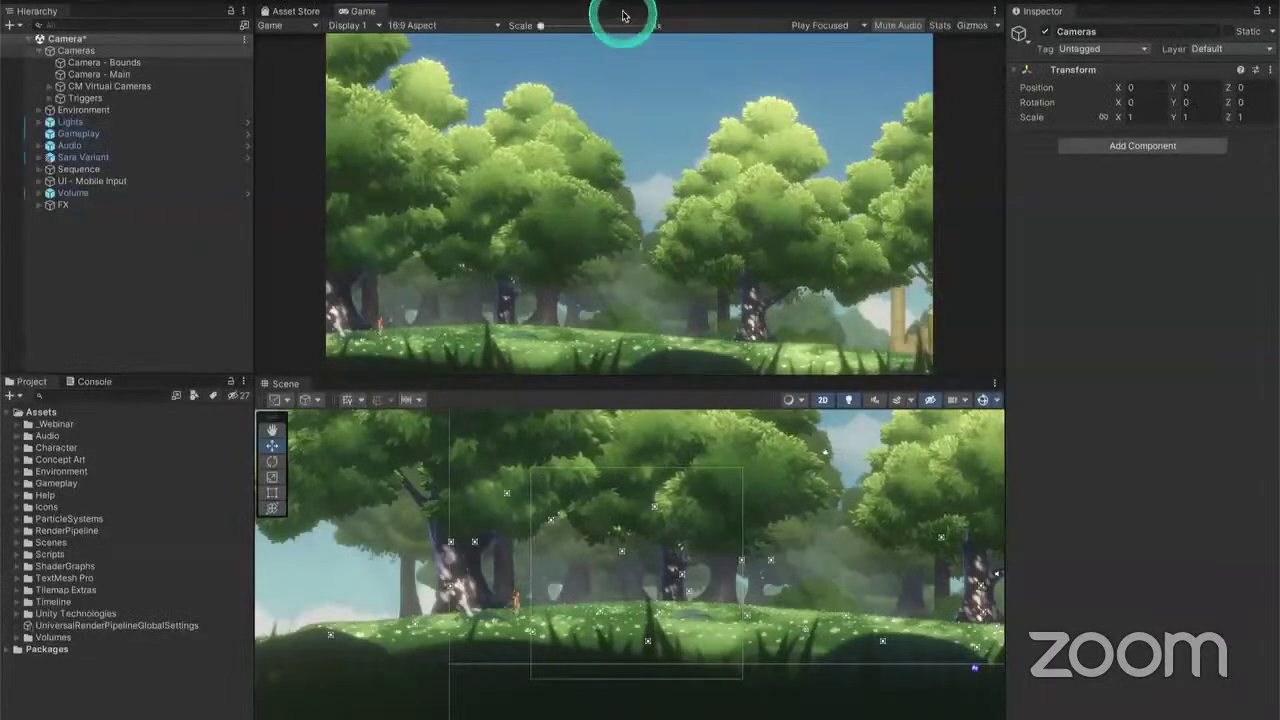
Play the Camera scene in the Unity editor, move the character across the meadow to test the camera, and stop playback
{"action": "left_click", "coordinate": [618, 5]}
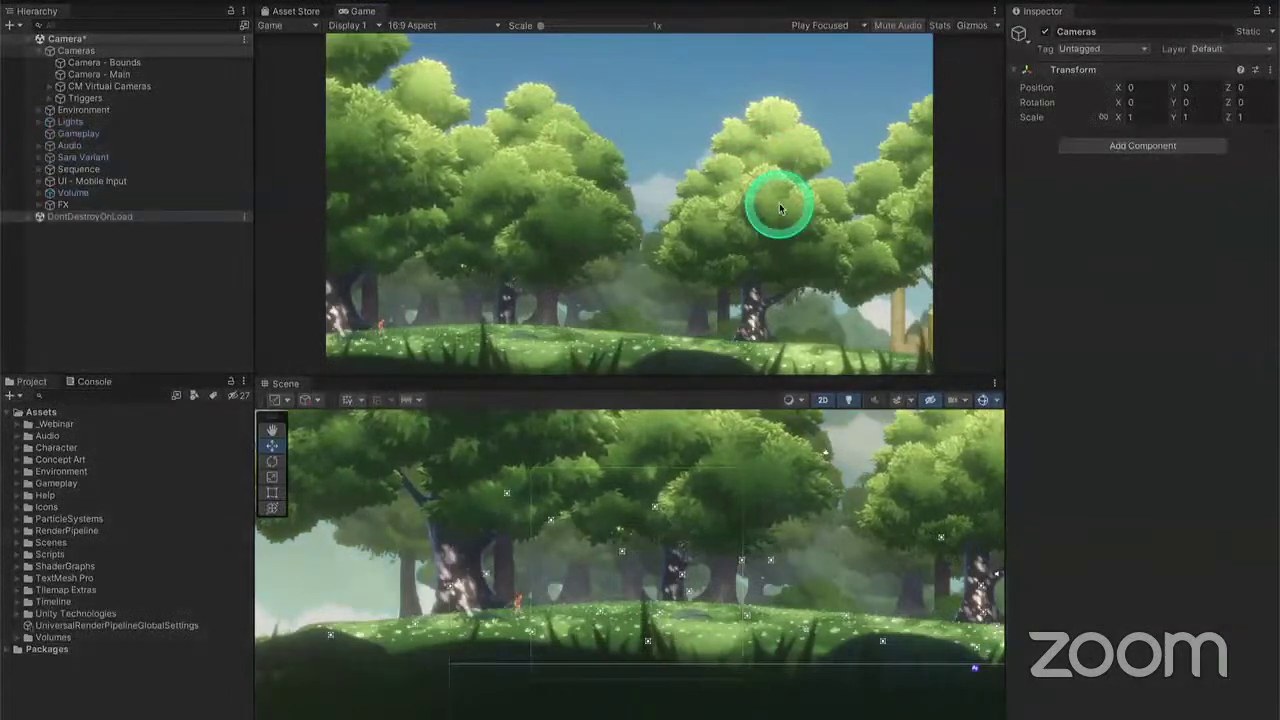
{"action": "key", "text": "Right"}
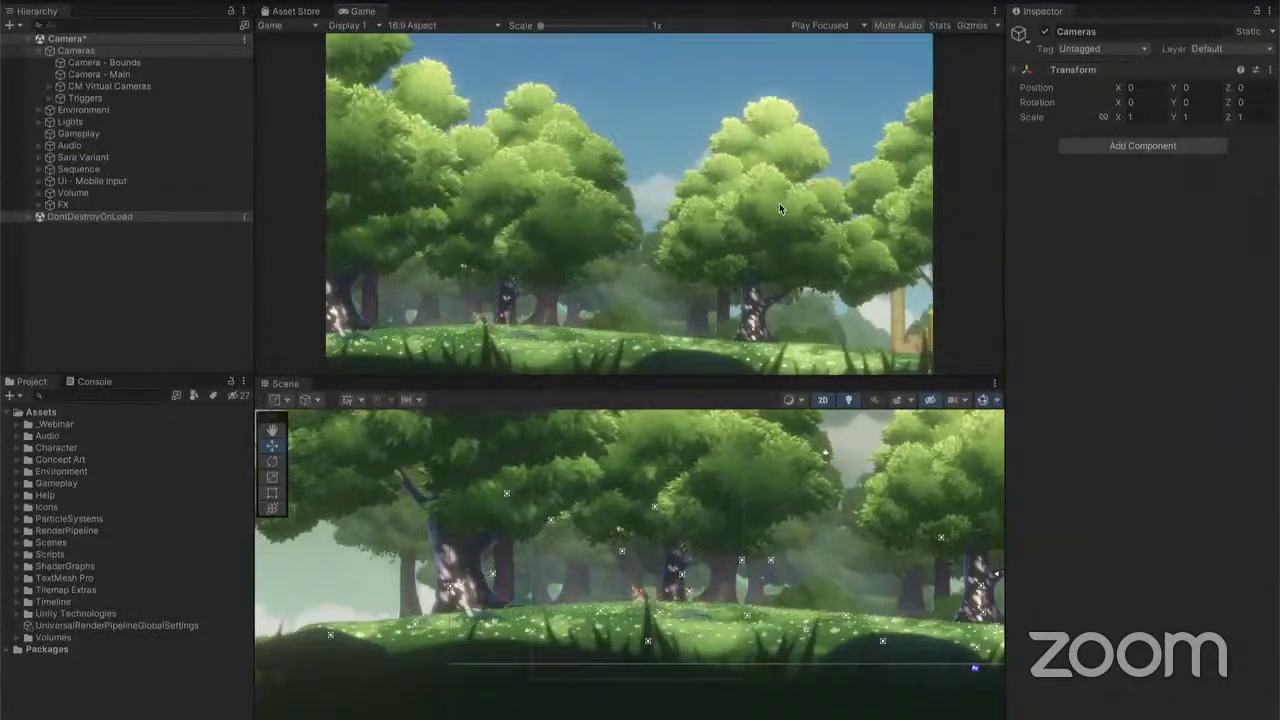
{"action": "left_click", "coordinate": [753, 195]}
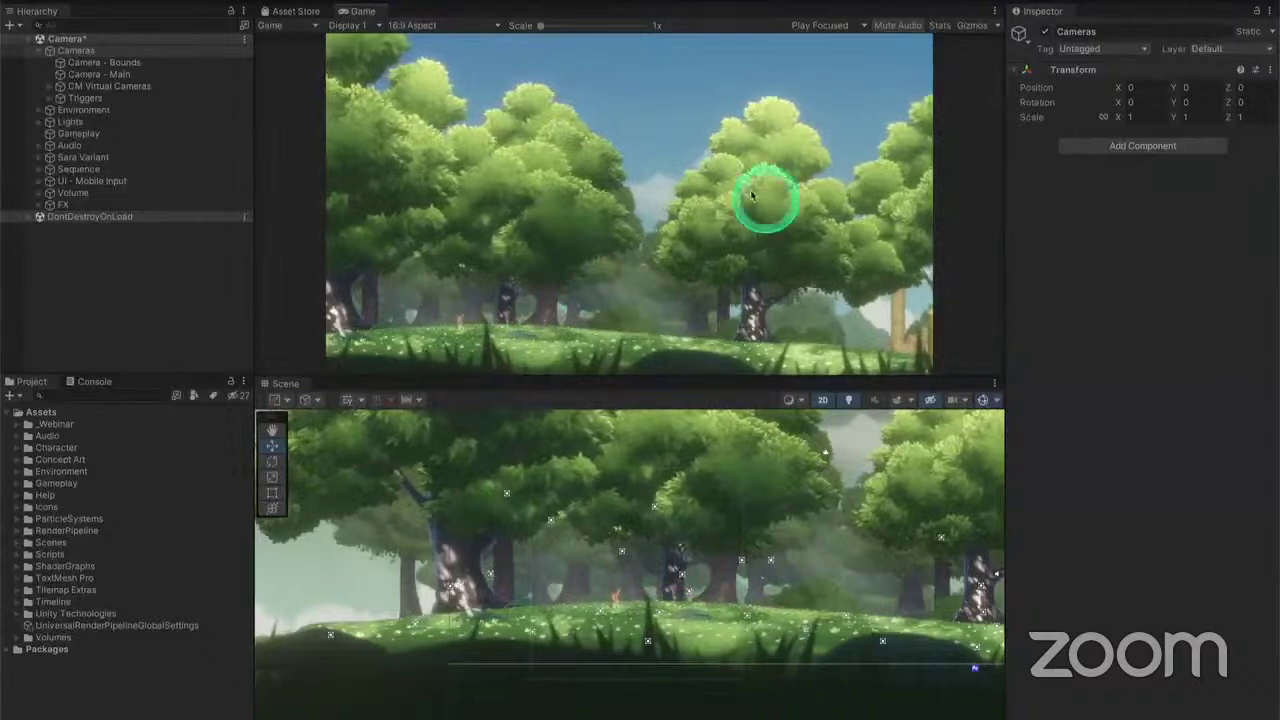
{"action": "left_click", "coordinate": [613, 2]}
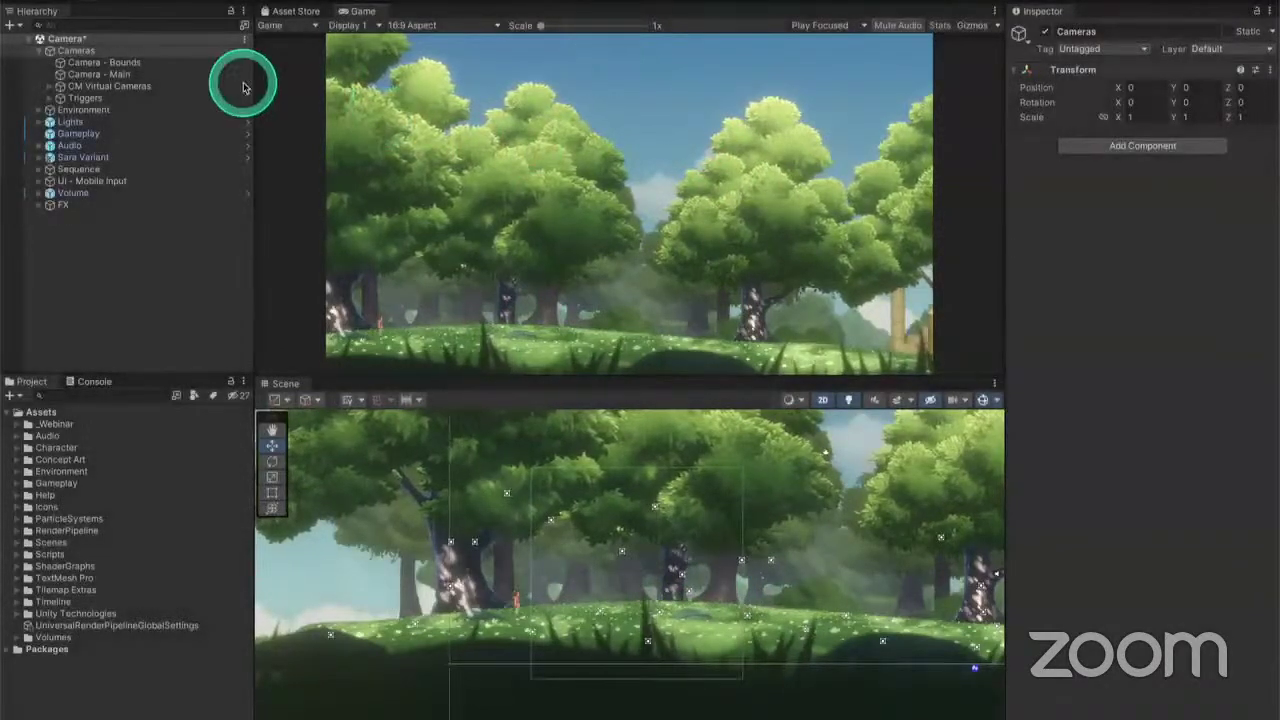
Select the Camera - Main object in the Cameras group to inspect its components
{"action": "left_click", "coordinate": [148, 86]}
{"action": "left_click", "coordinate": [145, 75]}
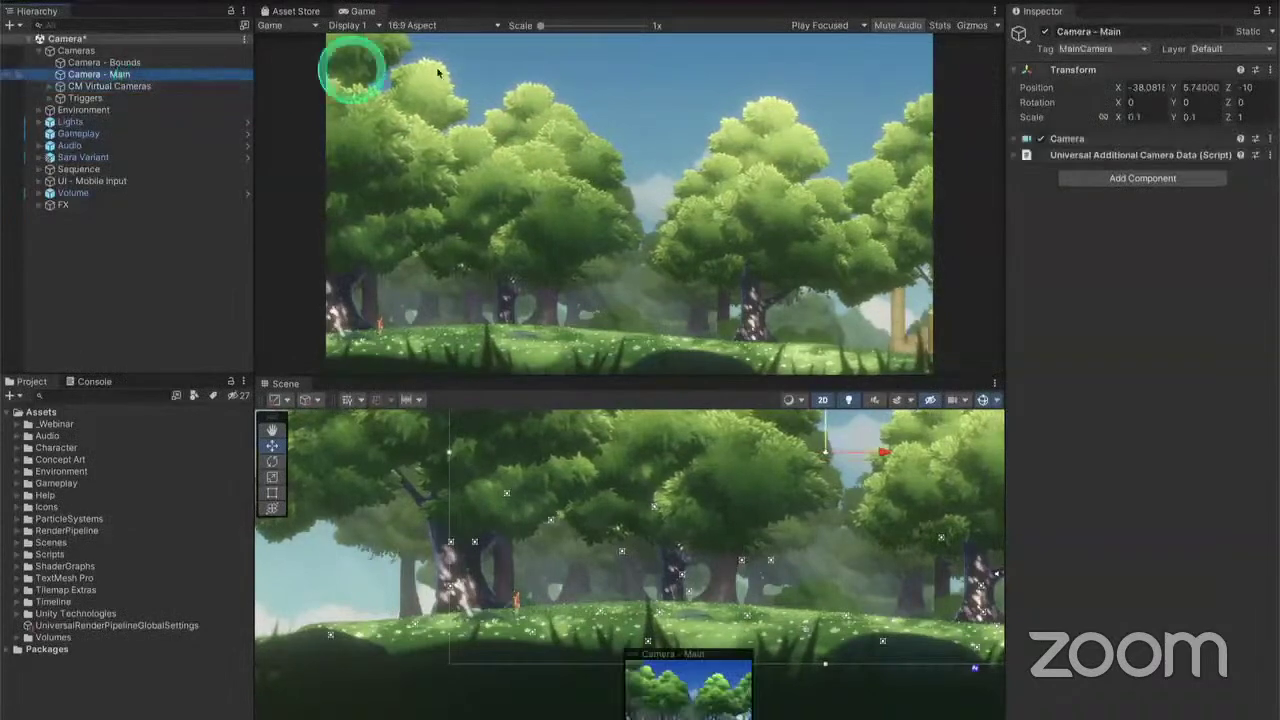
Review the Camera component settings of Camera - Main, try moving the camera lower in the scene, and undo the move
{"action": "left_click", "coordinate": [1067, 139]}
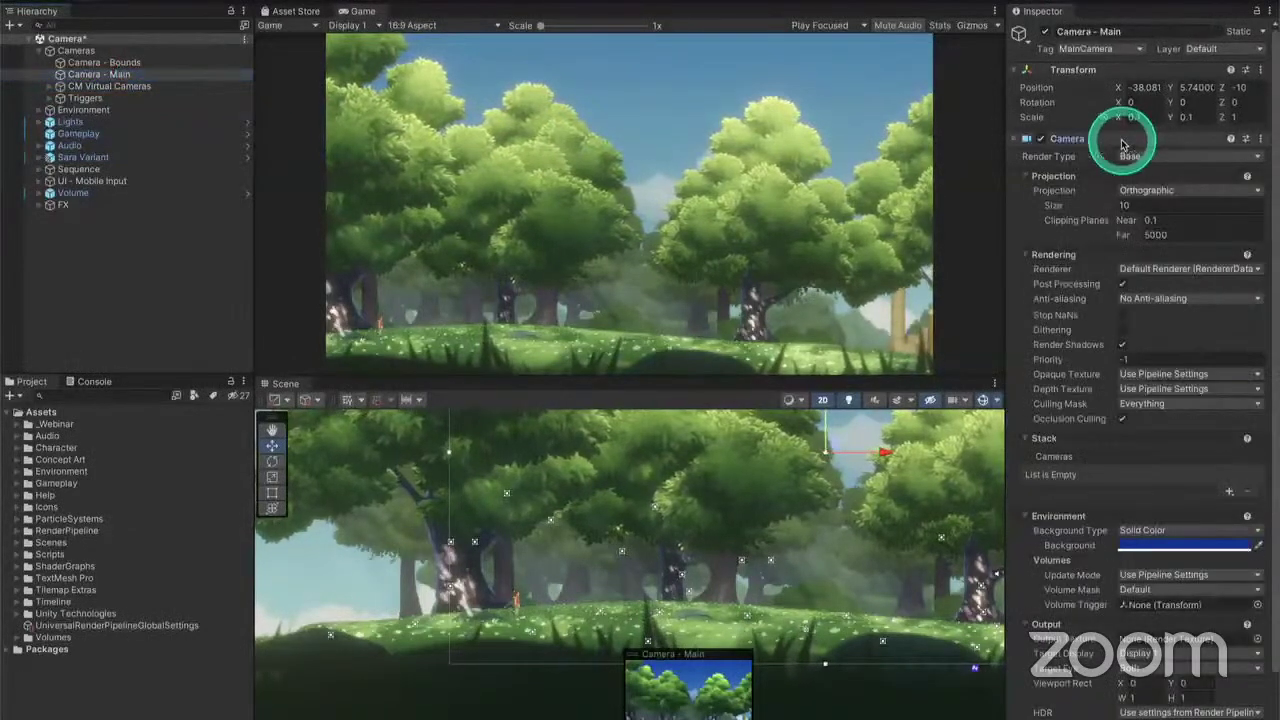
{"action": "left_click", "coordinate": [1067, 139]}
{"action": "left_click_drag", "start_coordinate": [837, 445], "coordinate": [814, 496]}
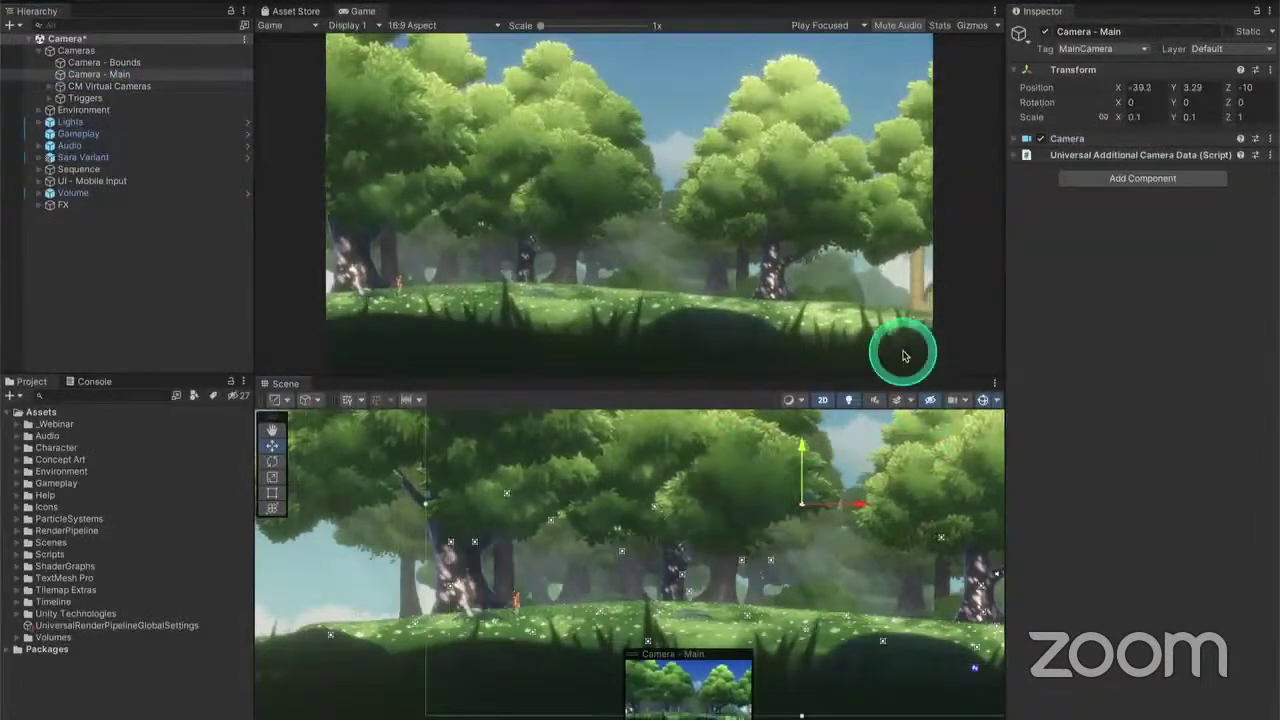
{"action": "key", "text": "ctrl+z"}
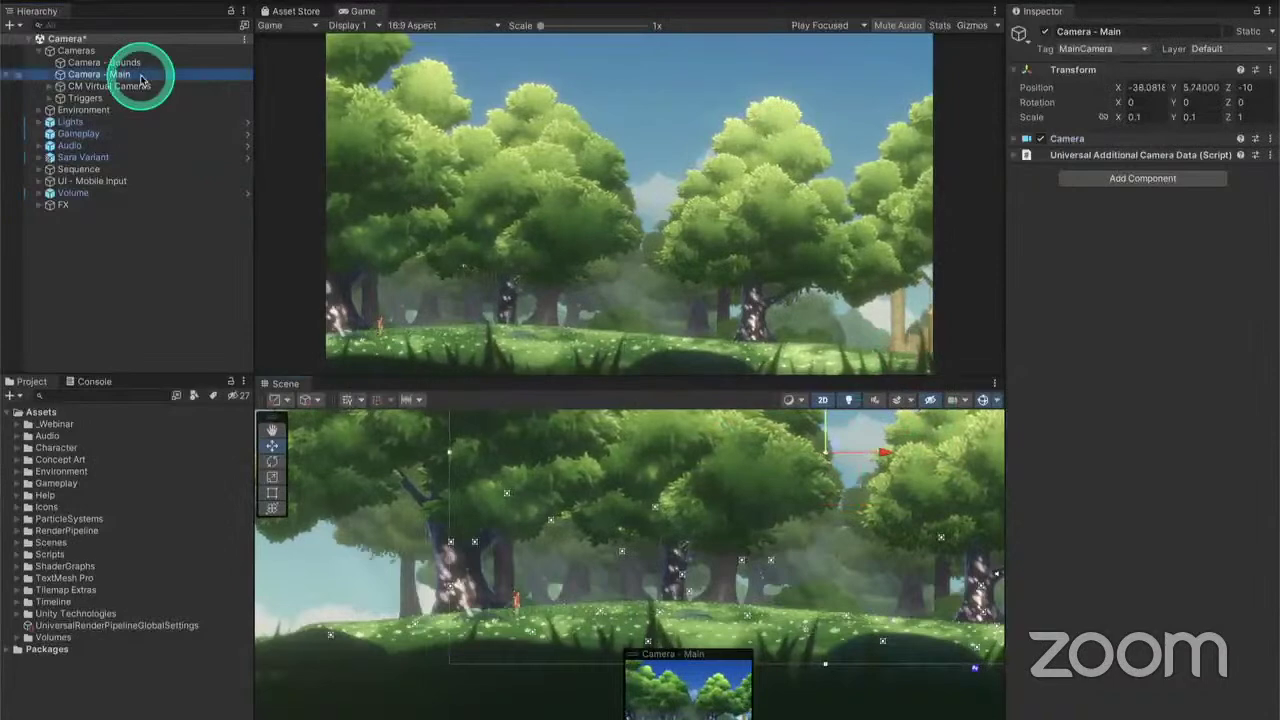
Duplicate Camera - Main, deactivate the original, and move the duplicate down to the character at about X -53.09, Y -1.57
{"action": "key", "text": "ctrl+d"}
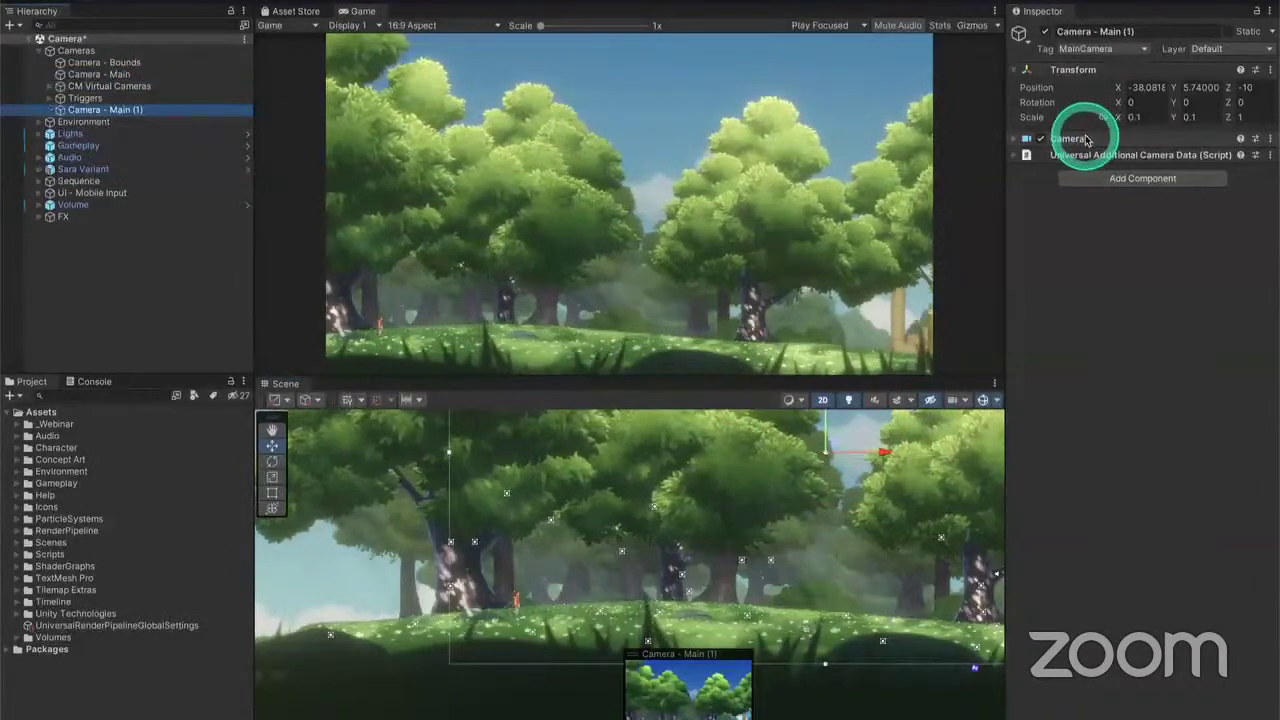
{"action": "left_click", "coordinate": [139, 76]}
{"action": "left_click", "coordinate": [149, 110]}
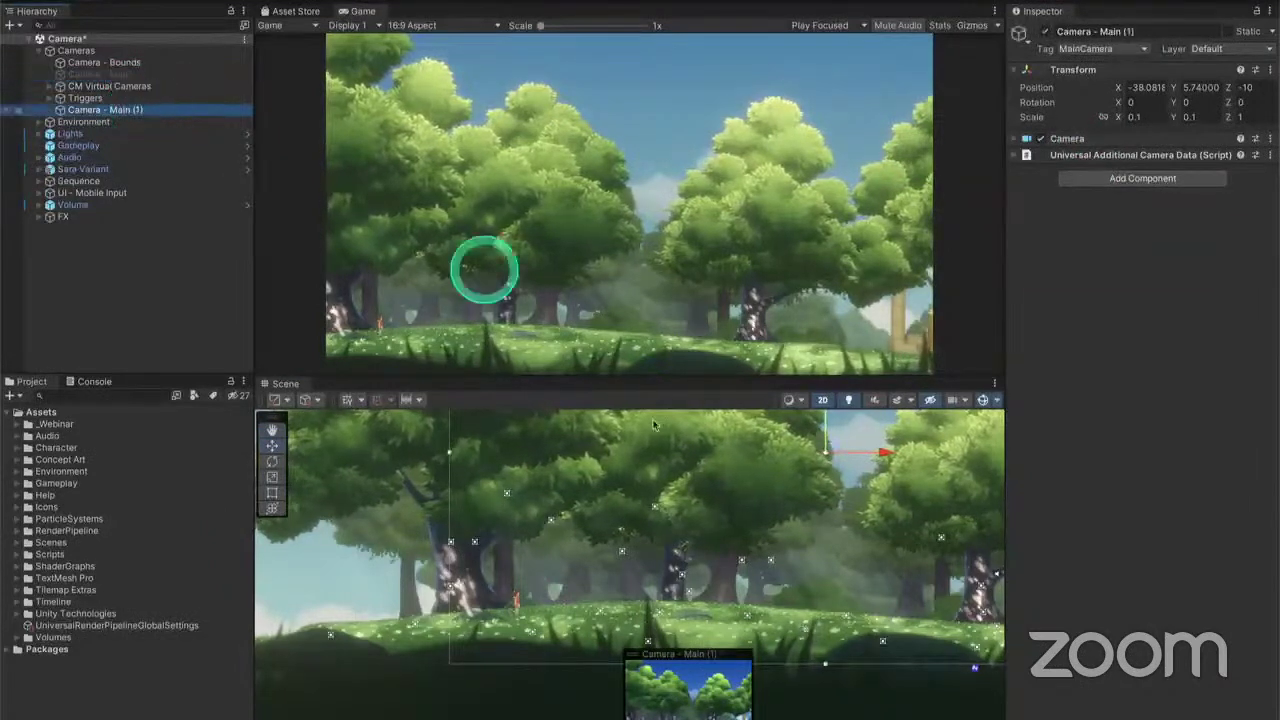
{"action": "left_click_drag", "start_coordinate": [833, 452], "coordinate": [515, 604]}
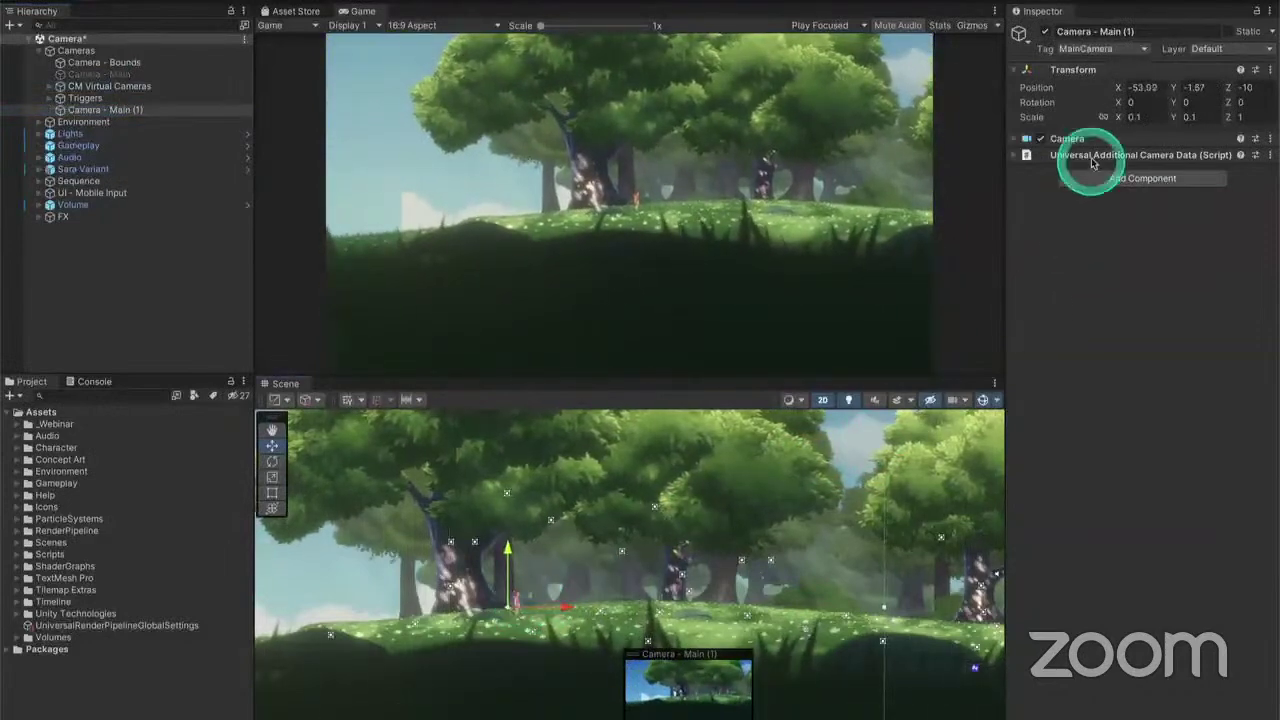
Reduce the duplicate camera's orthographic size to 2.45 to frame the character closely
{"action": "left_click", "coordinate": [1068, 139]}
{"action": "left_click", "coordinate": [1100, 208]}
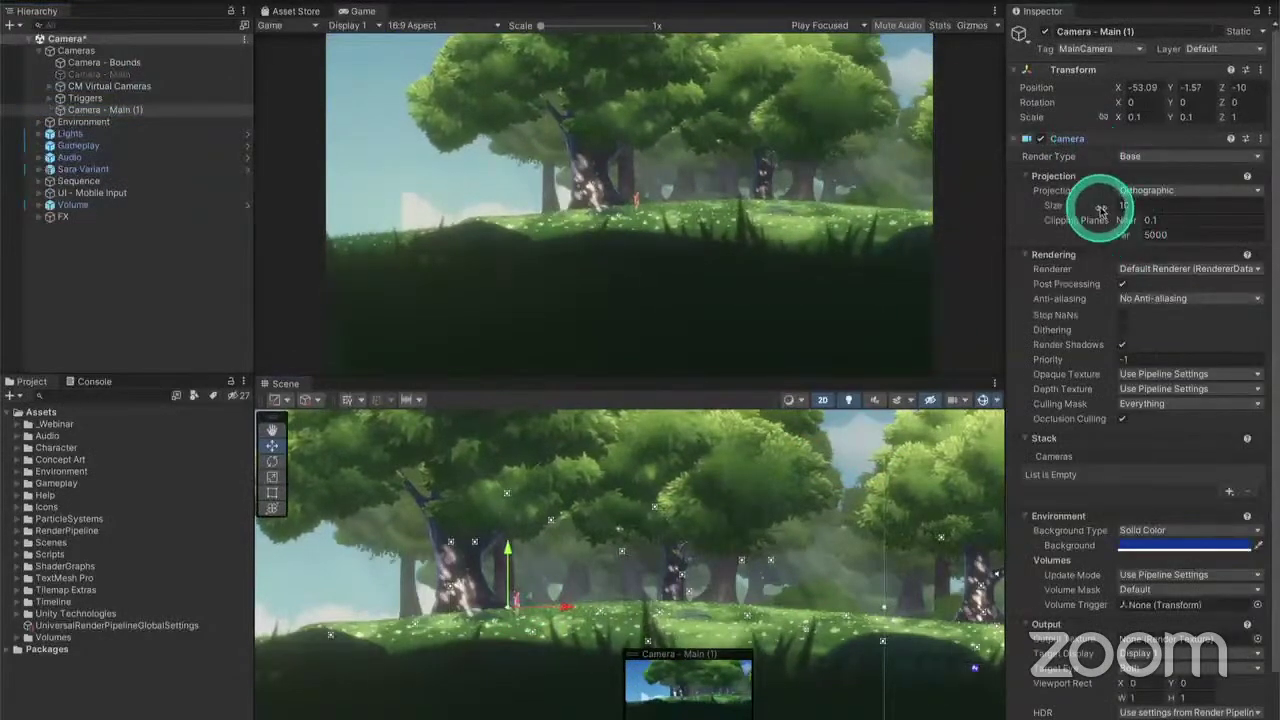
{"action": "left_click_drag", "start_coordinate": [1098, 208], "coordinate": [259, 122]}
Alternate the active state between Camera - Main and its duplicate to compare the wide and close framing, ending on the duplicate
{"action": "left_click", "coordinate": [150, 111]}
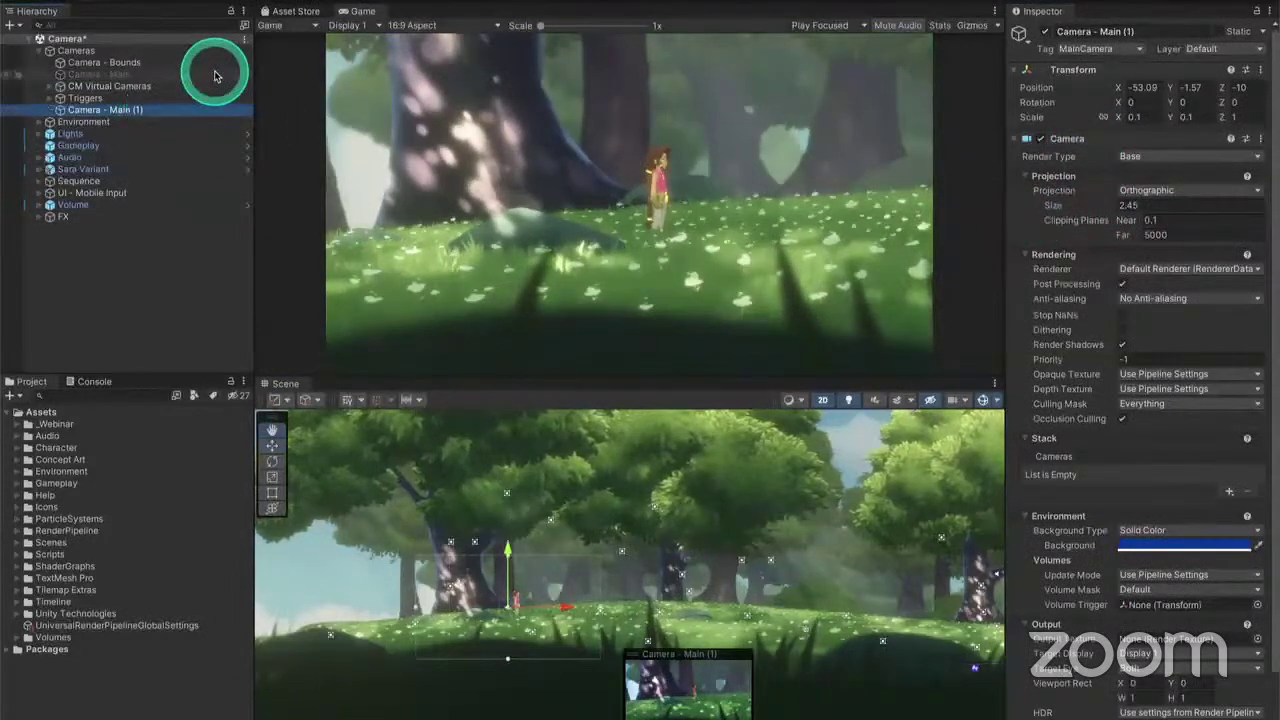
{"action": "key", "text": "alt+shift+a"}
{"action": "key", "text": "alt+shift+a"}
{"action": "key", "text": "alt+shift+a"}
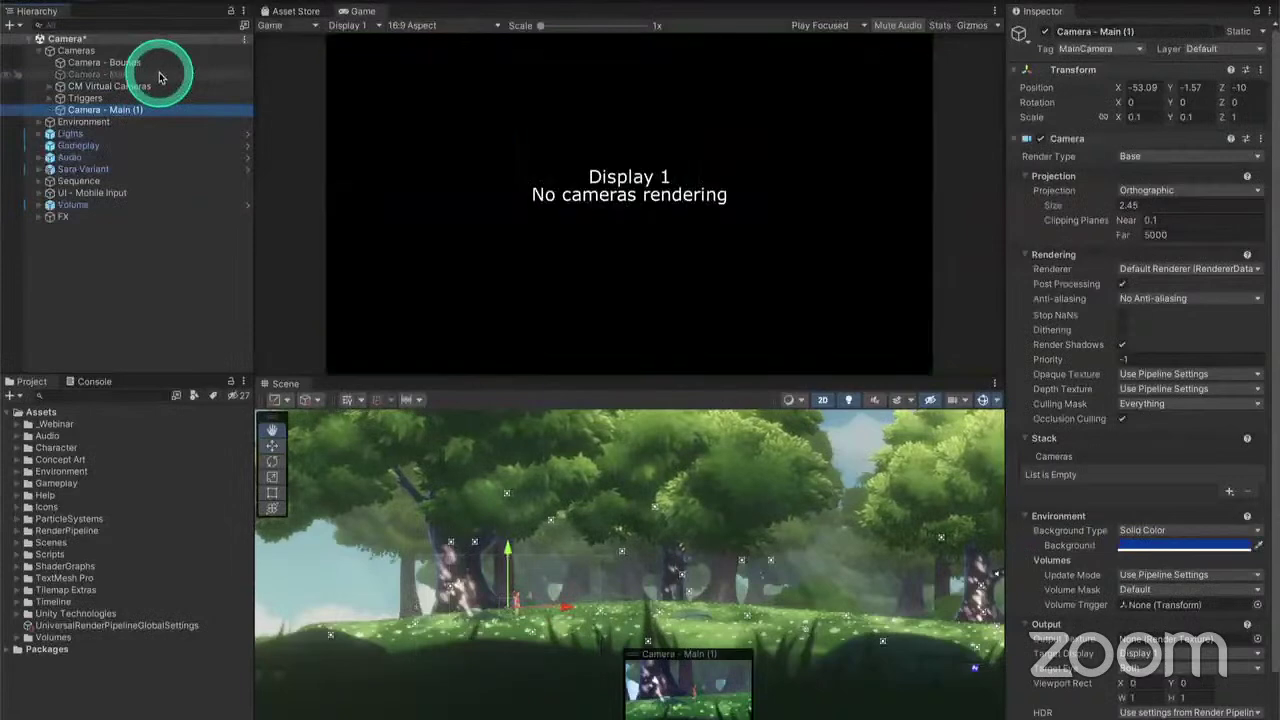
{"action": "left_click", "coordinate": [160, 76]}
{"action": "key", "text": "alt+shift+a"}
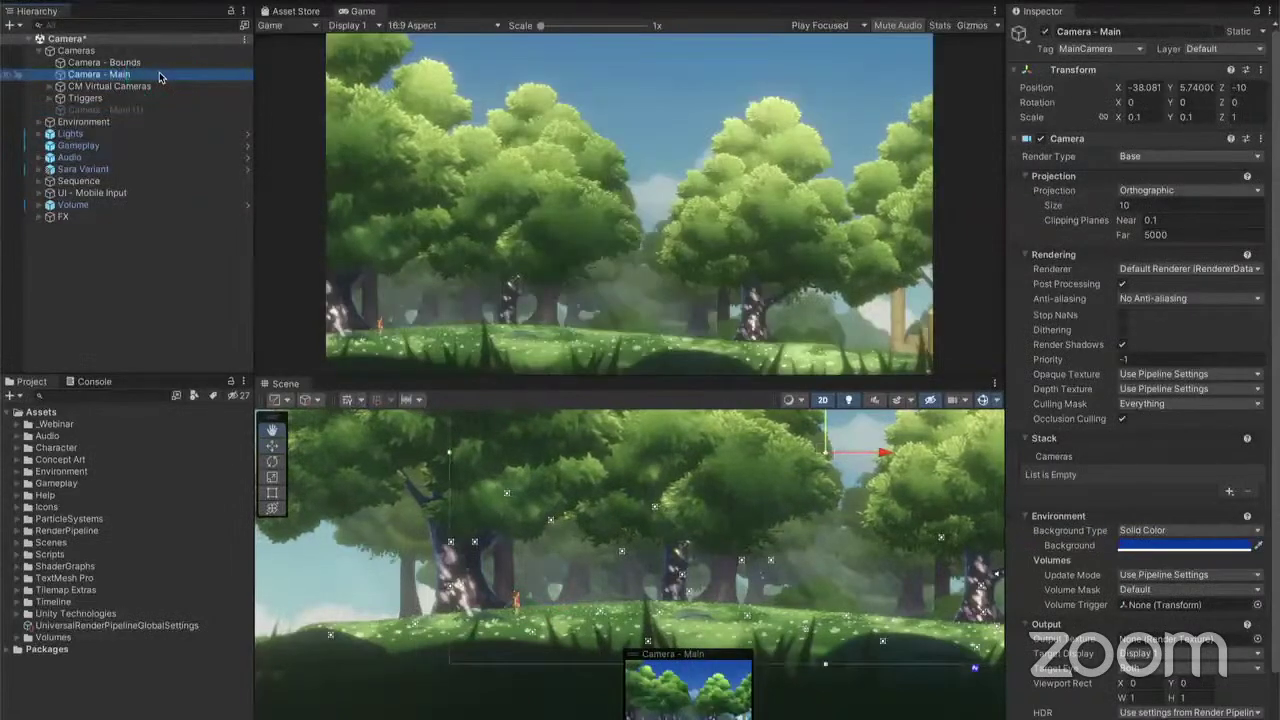
{"action": "key", "text": "alt+shift+a"}
{"action": "left_click", "coordinate": [141, 111]}
{"action": "key", "text": "alt+shift+a"}
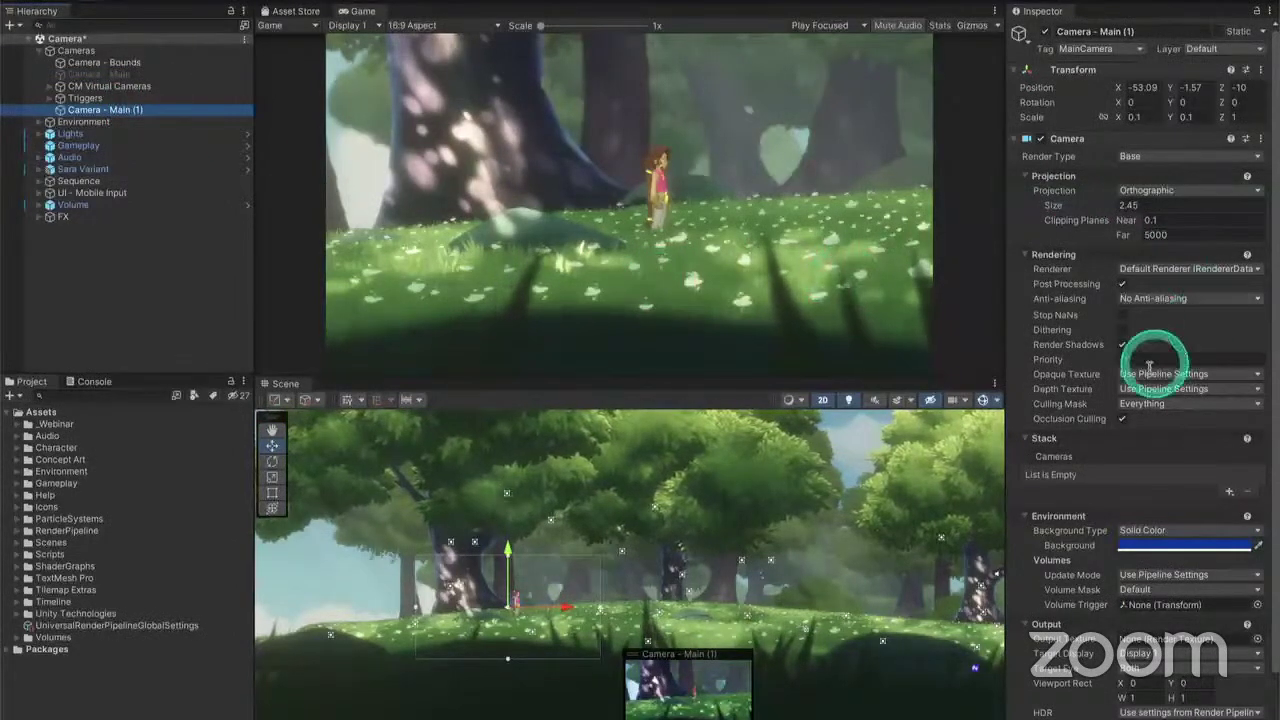
Delete the duplicate camera and make Camera - Main active again
{"action": "scroll", "coordinate": [1143, 376], "scroll_direction": "down", "scroll_amount": 3}
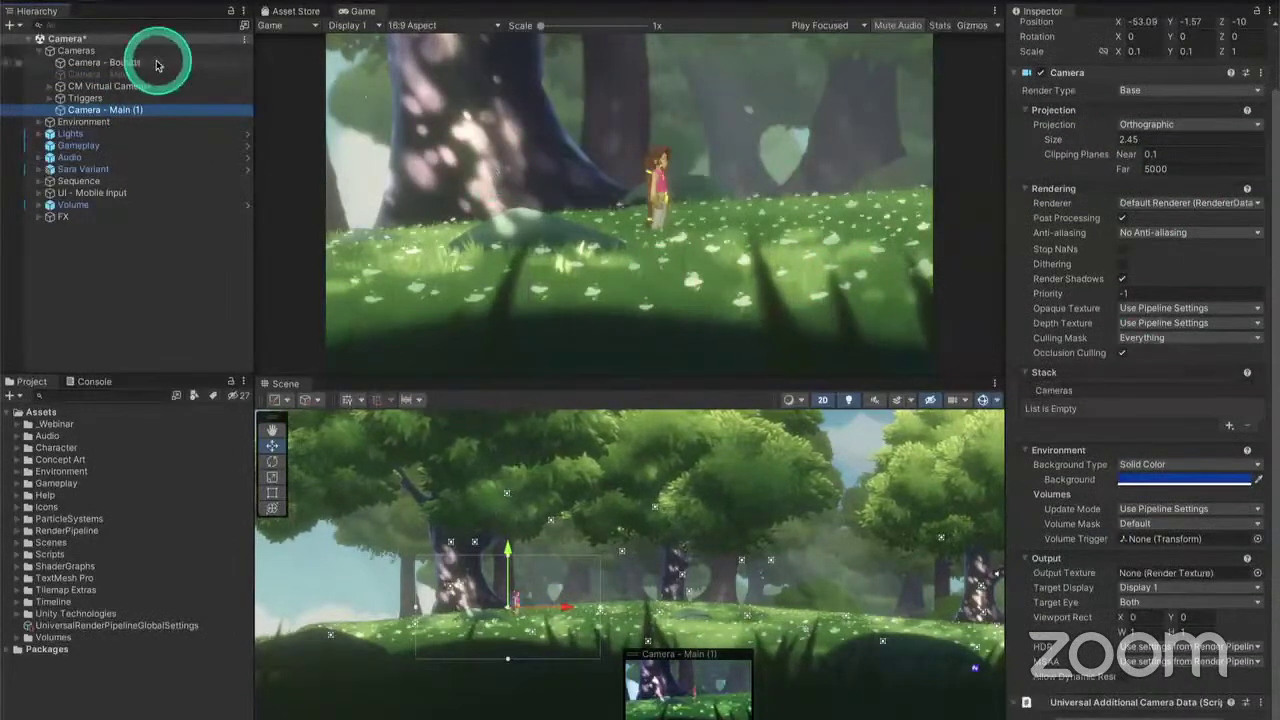
{"action": "key", "text": "Delete"}
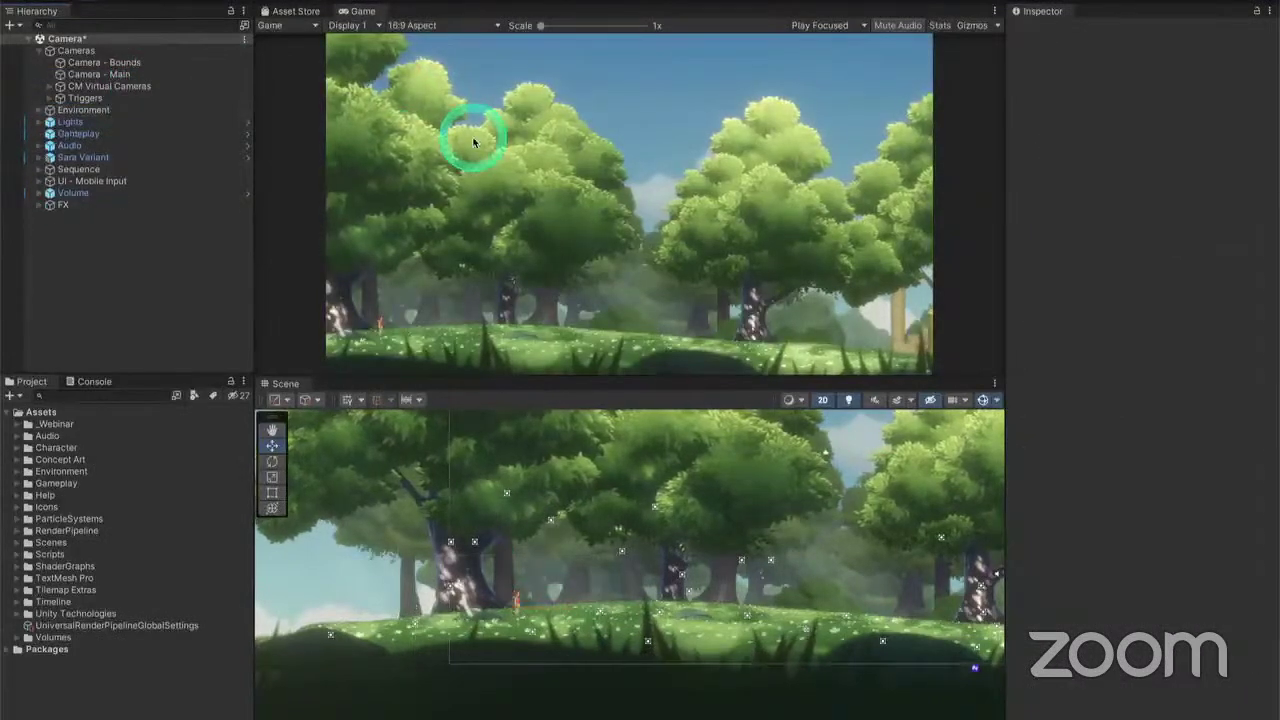
Check the Cinemachine package in the Package Manager and close the window
{"action": "left_click", "coordinate": [378, 1]}
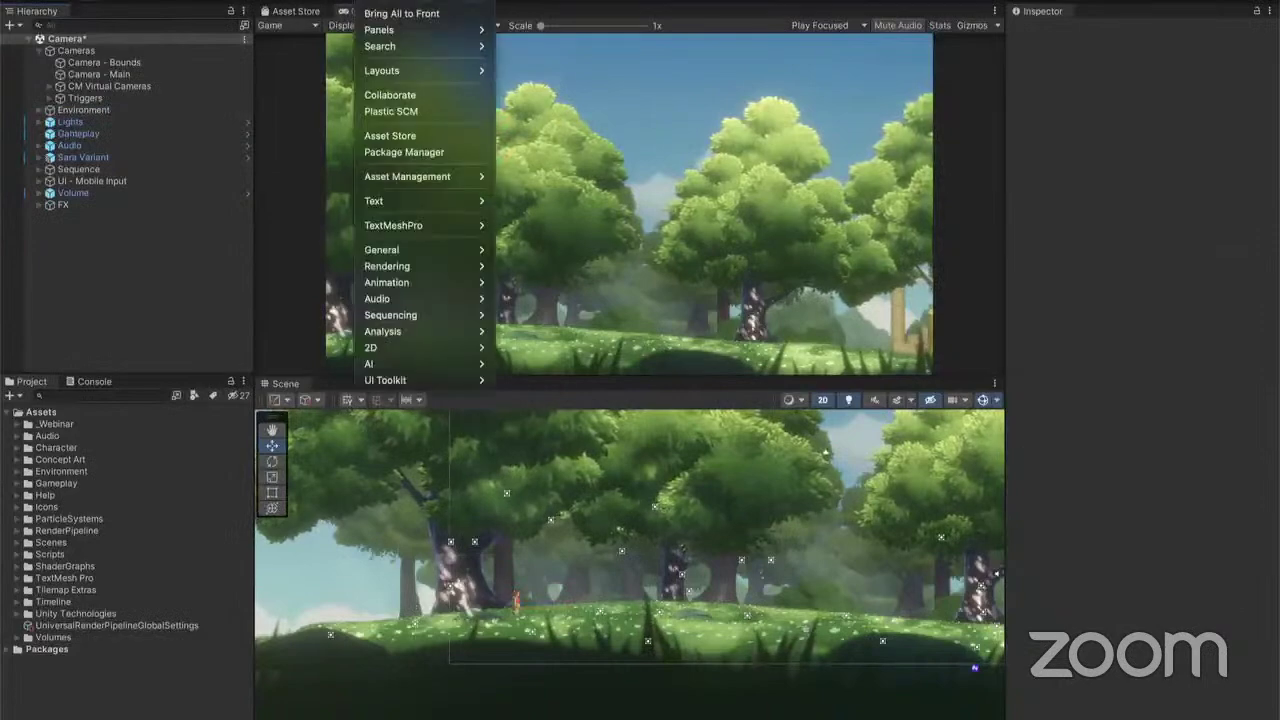
{"action": "left_click", "coordinate": [424, 150]}
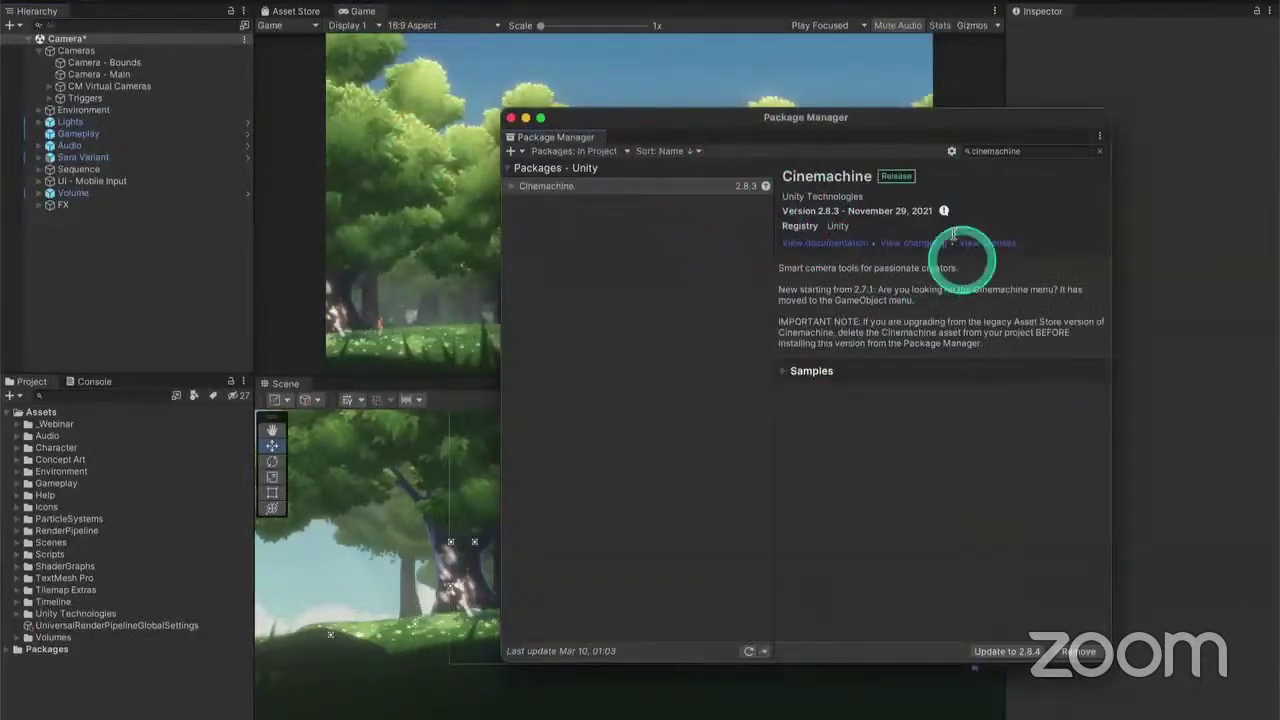
{"action": "left_click", "coordinate": [510, 118]}
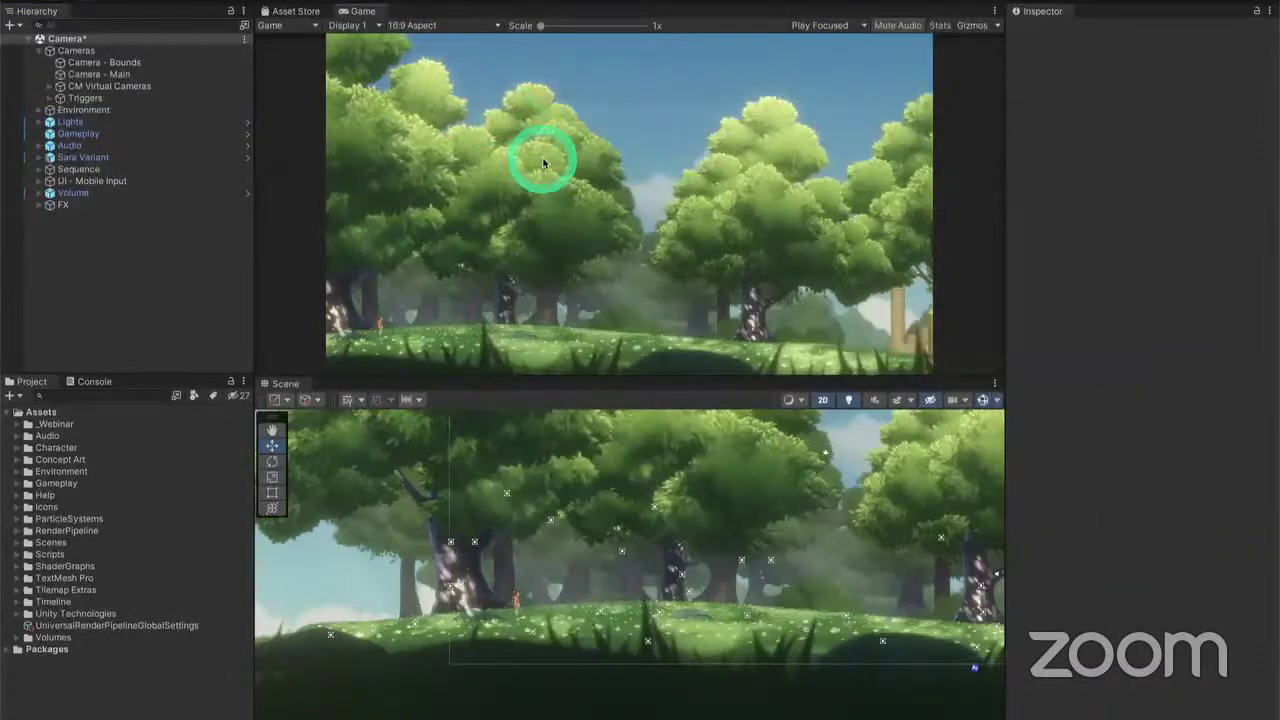
Add a CinemachineBrain component to Camera - Main
{"action": "left_click", "coordinate": [165, 74]}
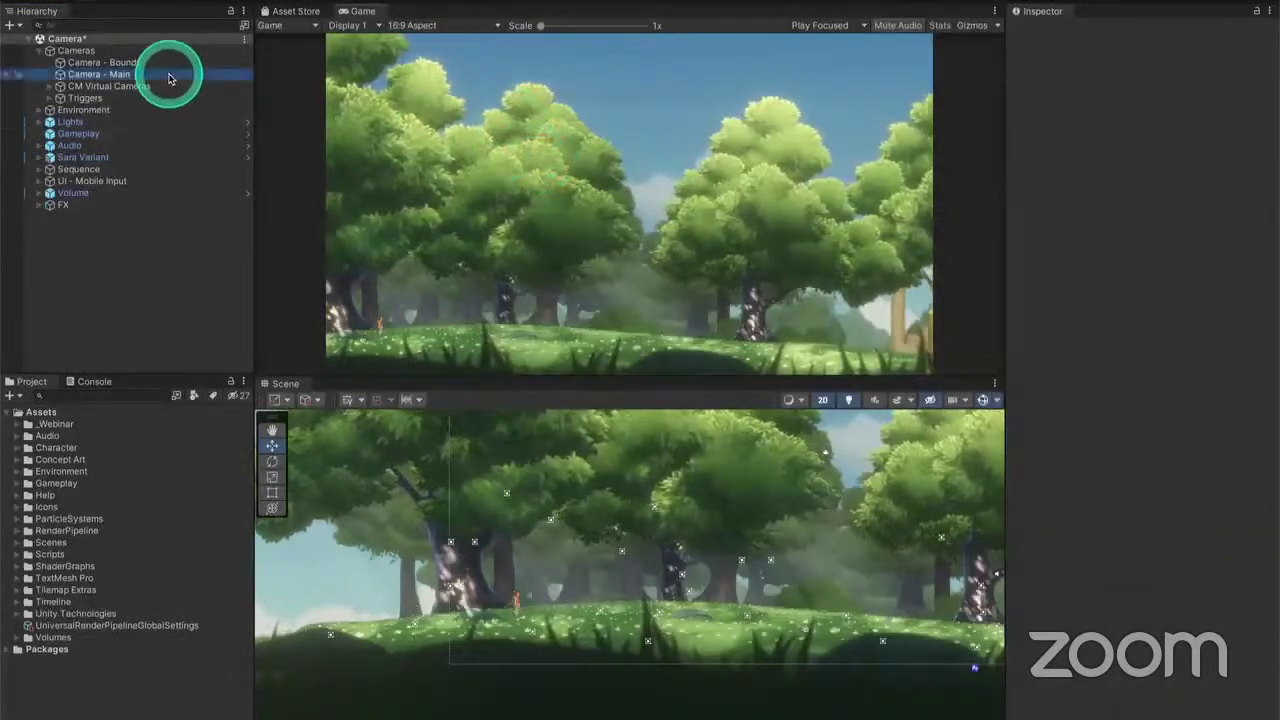
{"action": "left_click", "coordinate": [1066, 138]}
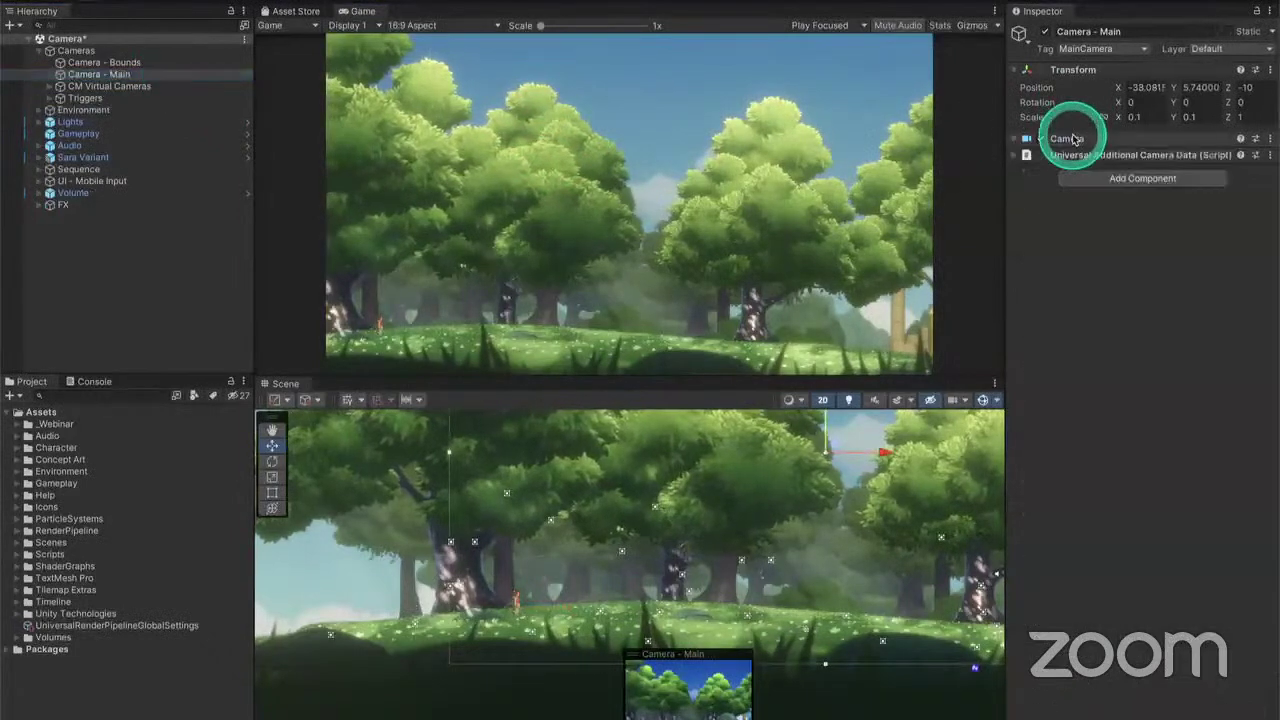
{"action": "left_click", "coordinate": [1099, 178]}
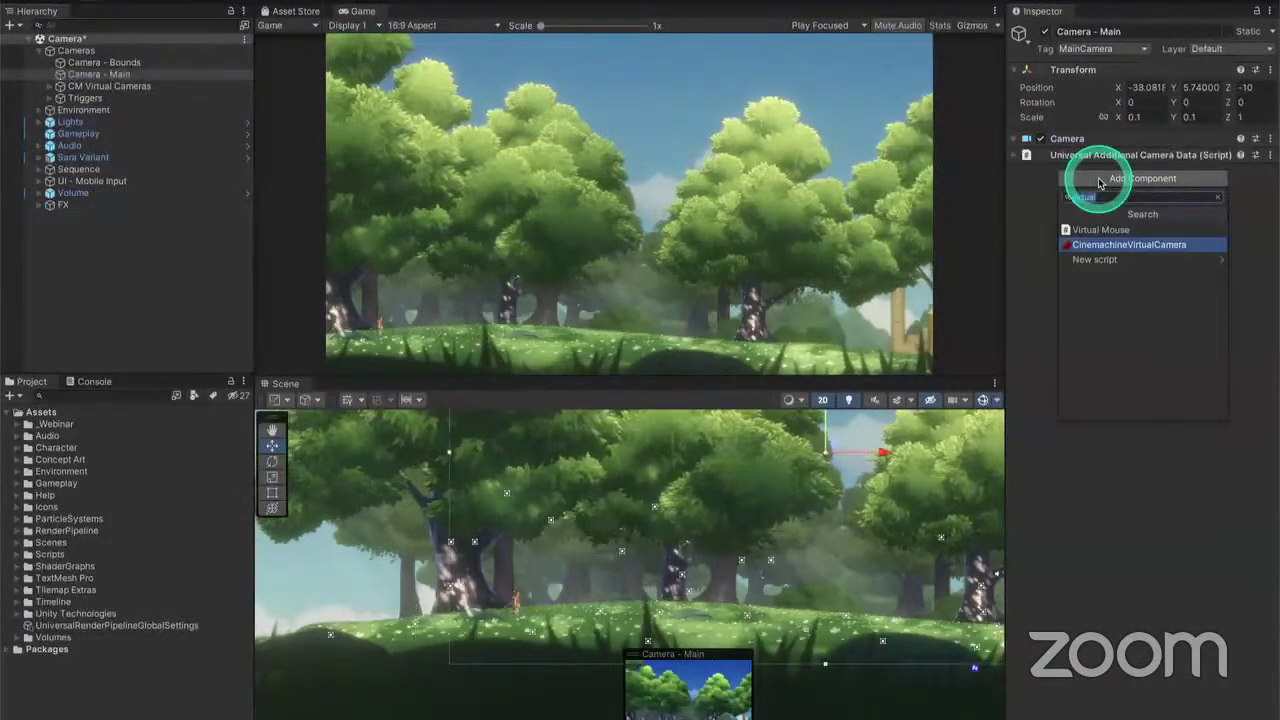
{"action": "type", "text": "brain"}
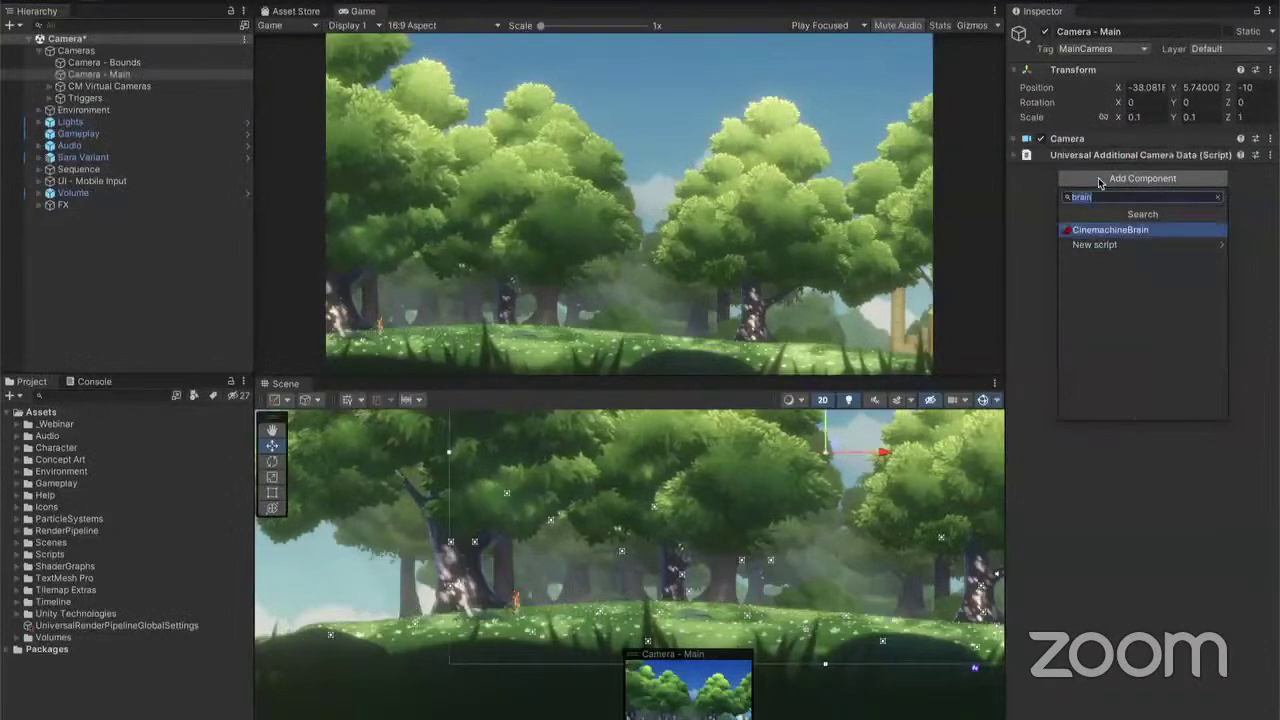
{"action": "key", "text": "Return"}
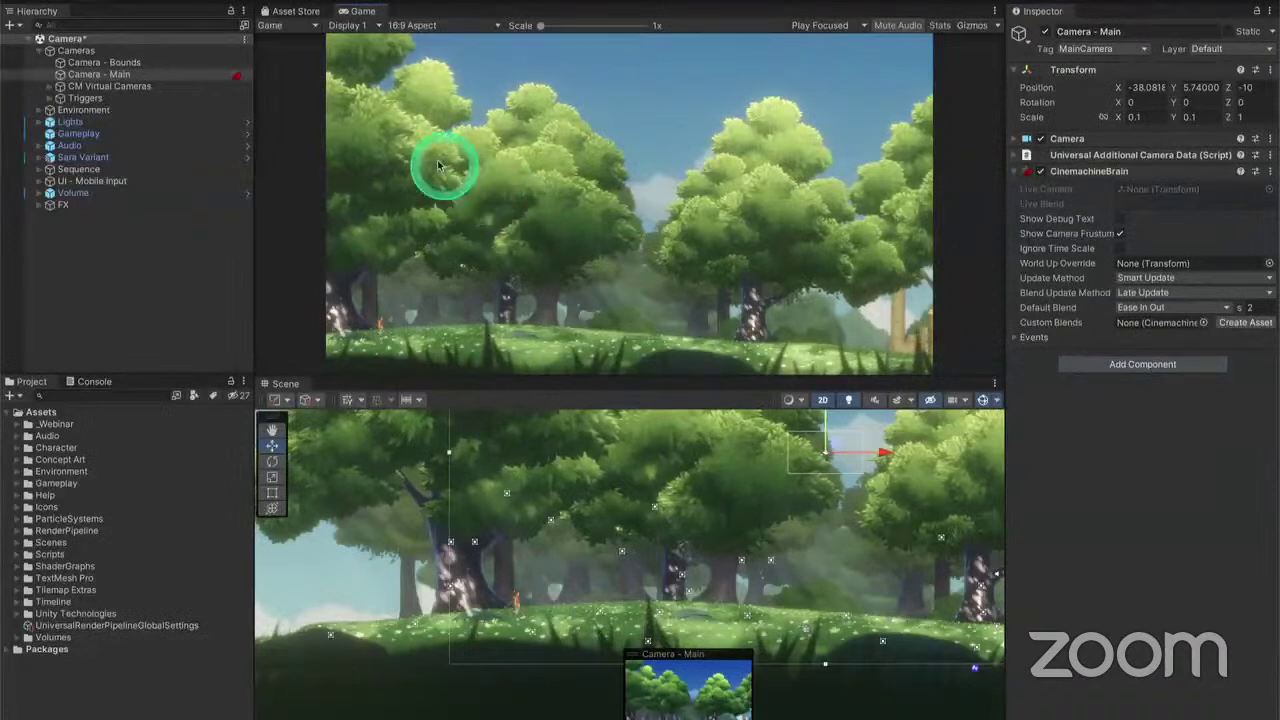
Expand the CM Virtual Cameras group and compare the positions of CM VCam - Far and CM VCam - Near
{"action": "left_click", "coordinate": [166, 89]}
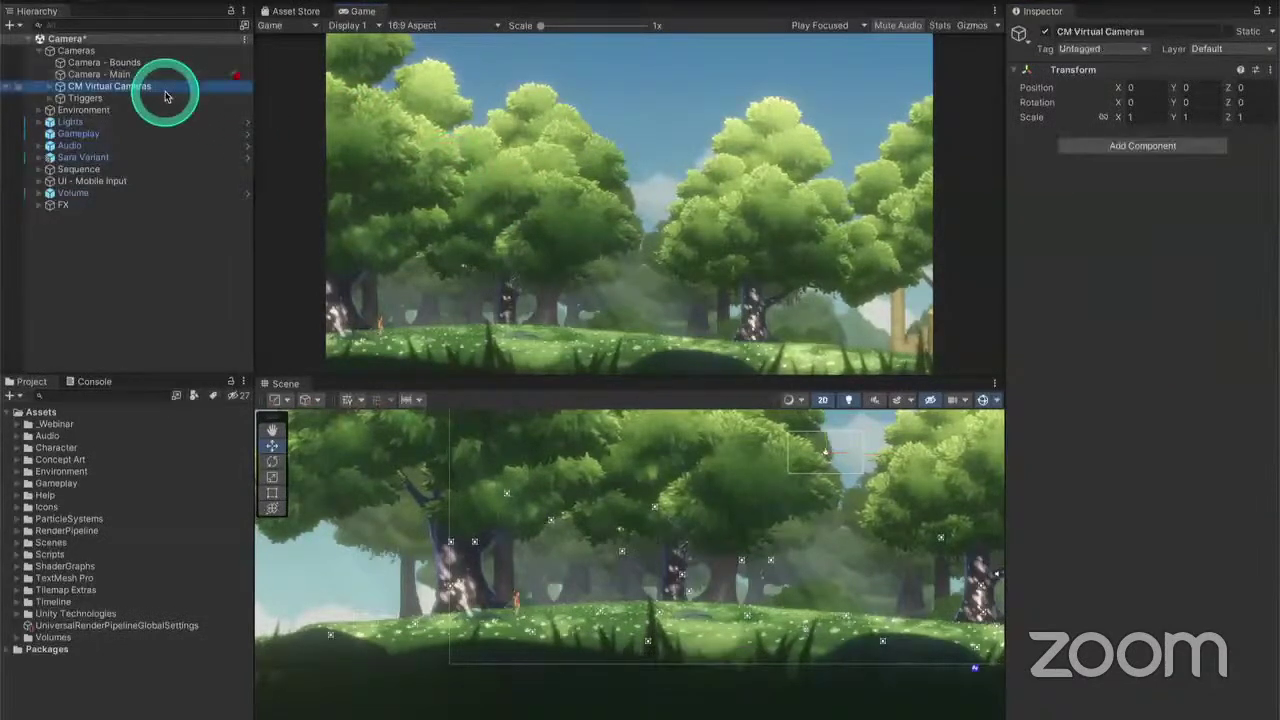
{"action": "key", "text": "Right"}
{"action": "key", "text": "Down"}
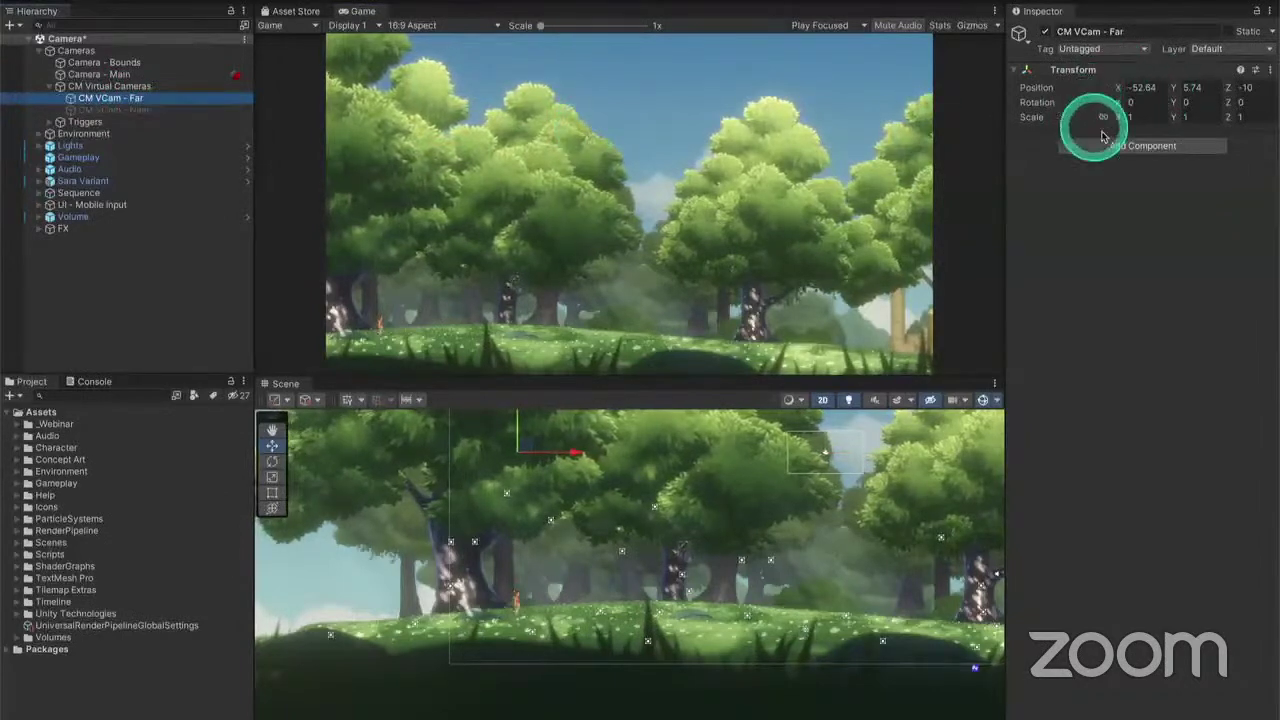
{"action": "left_click", "coordinate": [139, 110]}
{"action": "key", "text": "Up"}
{"action": "key", "text": "Down"}
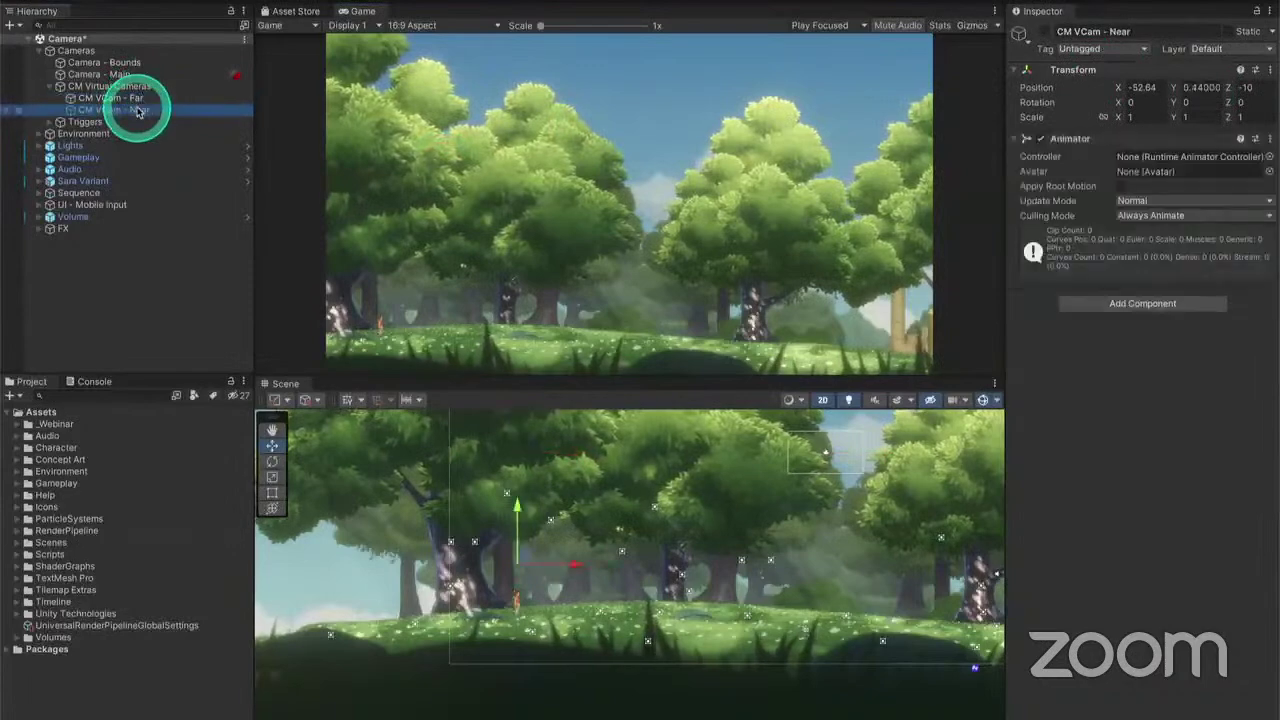
{"action": "key", "text": "Up"}
{"action": "key", "text": "Down"}
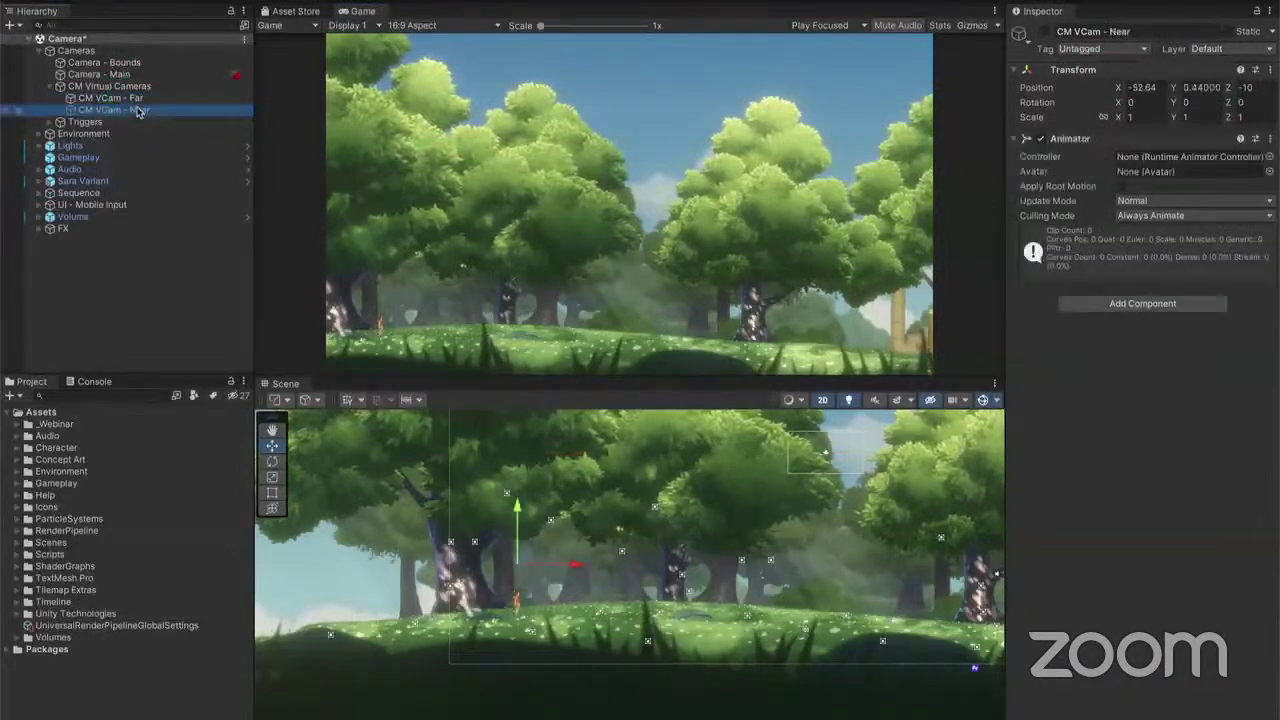
{"action": "key", "text": "Up"}
{"action": "key", "text": "Down"}
{"action": "left_click", "coordinate": [520, 462]}
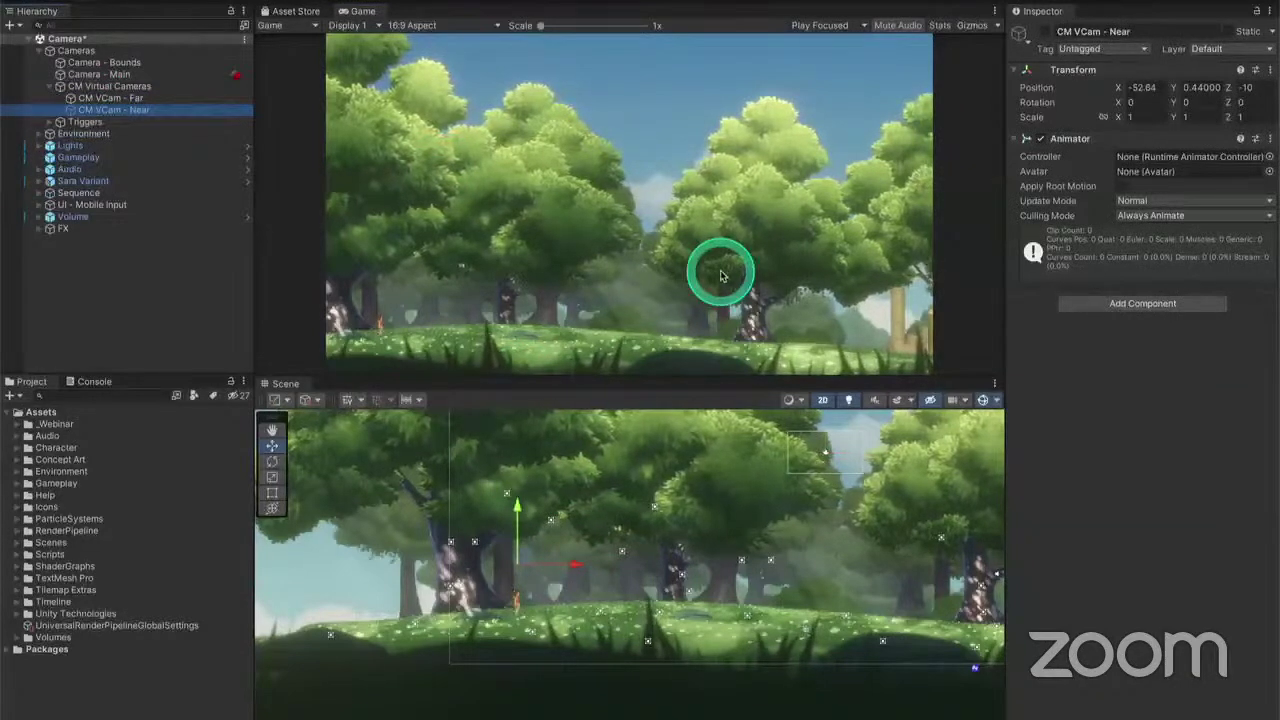
Add a CinemachineVirtualCamera component to CM VCam - Far
{"action": "left_click", "coordinate": [199, 96]}
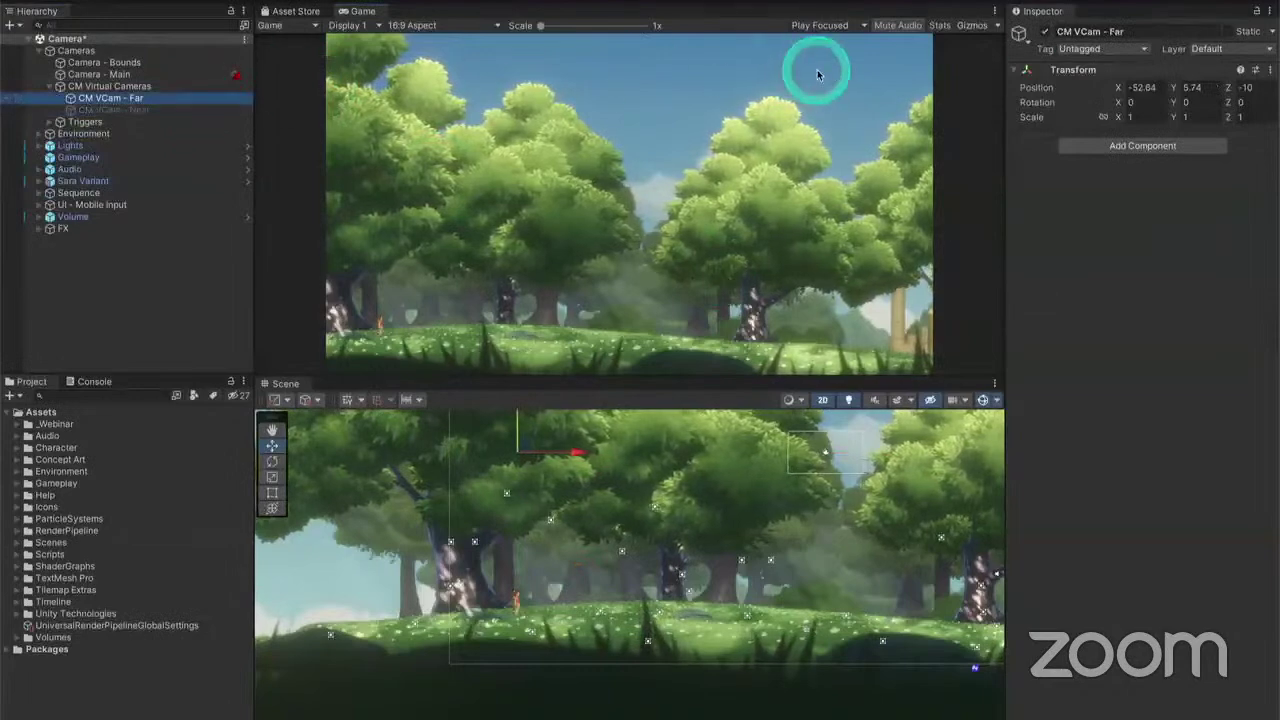
{"action": "left_click", "coordinate": [1128, 145]}
{"action": "type", "text": "virtua"}
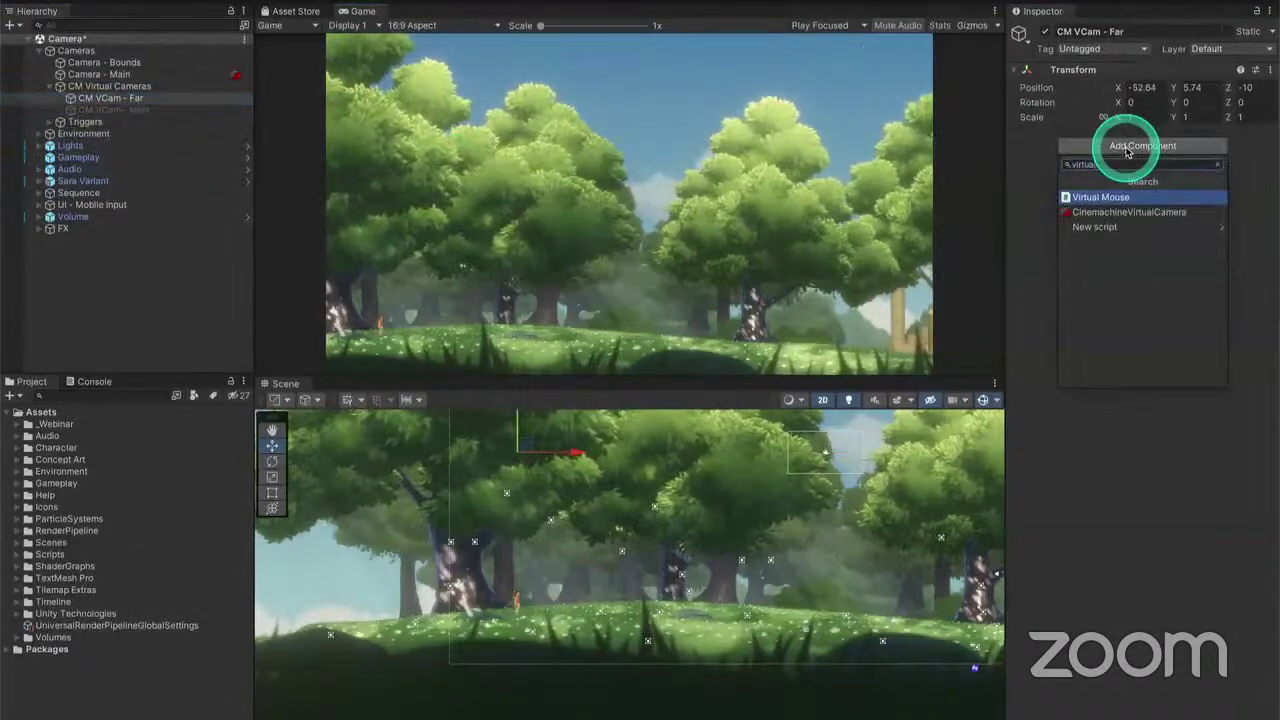
{"action": "key", "text": "Down"}
{"action": "key", "text": "Return"}
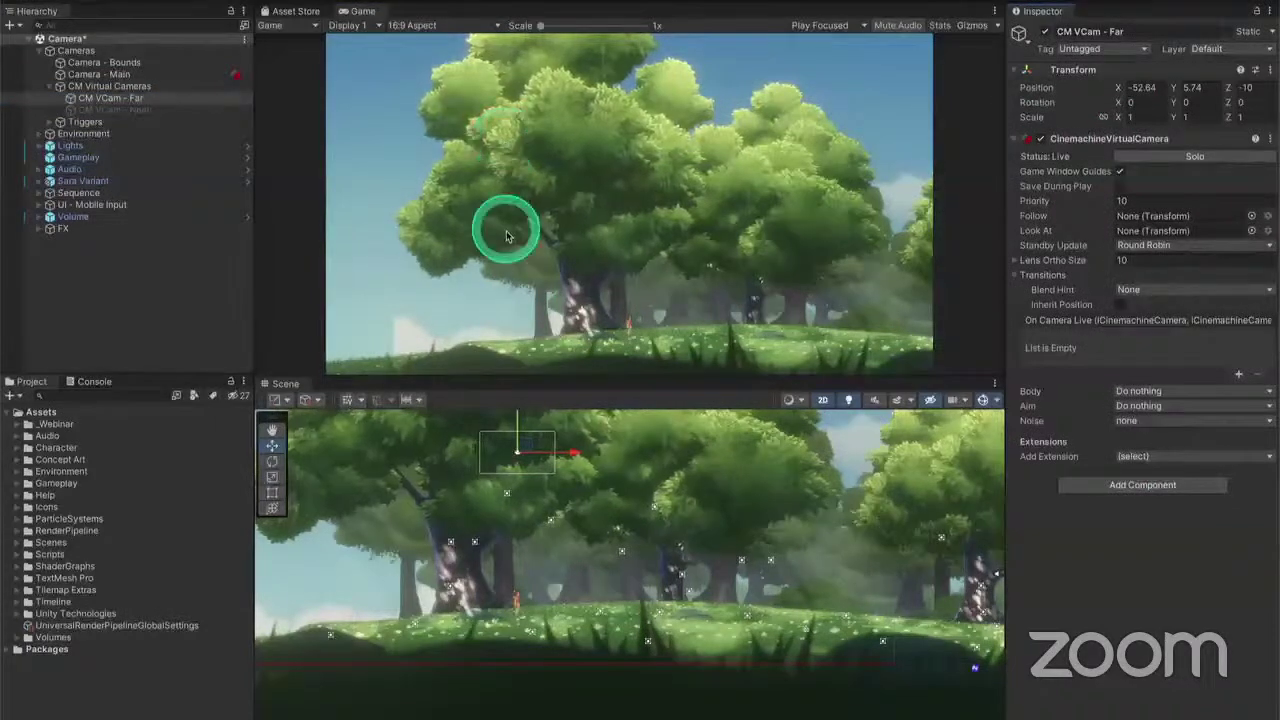
Try moving CM VCam - Far around the scene to test its control over the main camera, and undo the move
{"action": "left_click", "coordinate": [185, 98]}
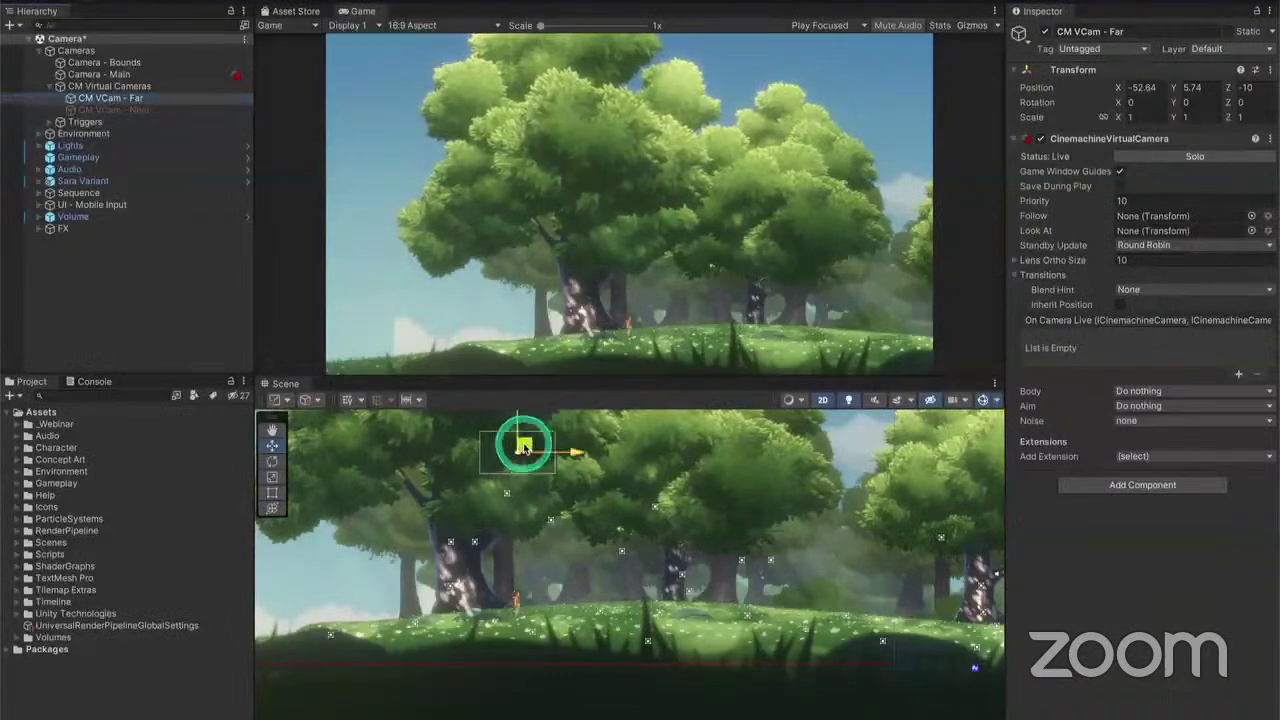
{"action": "mouse_move", "coordinate": [524, 448]}
{"action": "left_mouse_down"}
{"action": "mouse_move", "coordinate": [540, 447]}
{"action": "mouse_move", "coordinate": [489, 457]}
{"action": "mouse_move", "coordinate": [543, 466]}
{"action": "mouse_move", "coordinate": [486, 462]}
{"action": "mouse_move", "coordinate": [526, 484]}
{"action": "mouse_move", "coordinate": [518, 455]}
{"action": "left_mouse_up"}
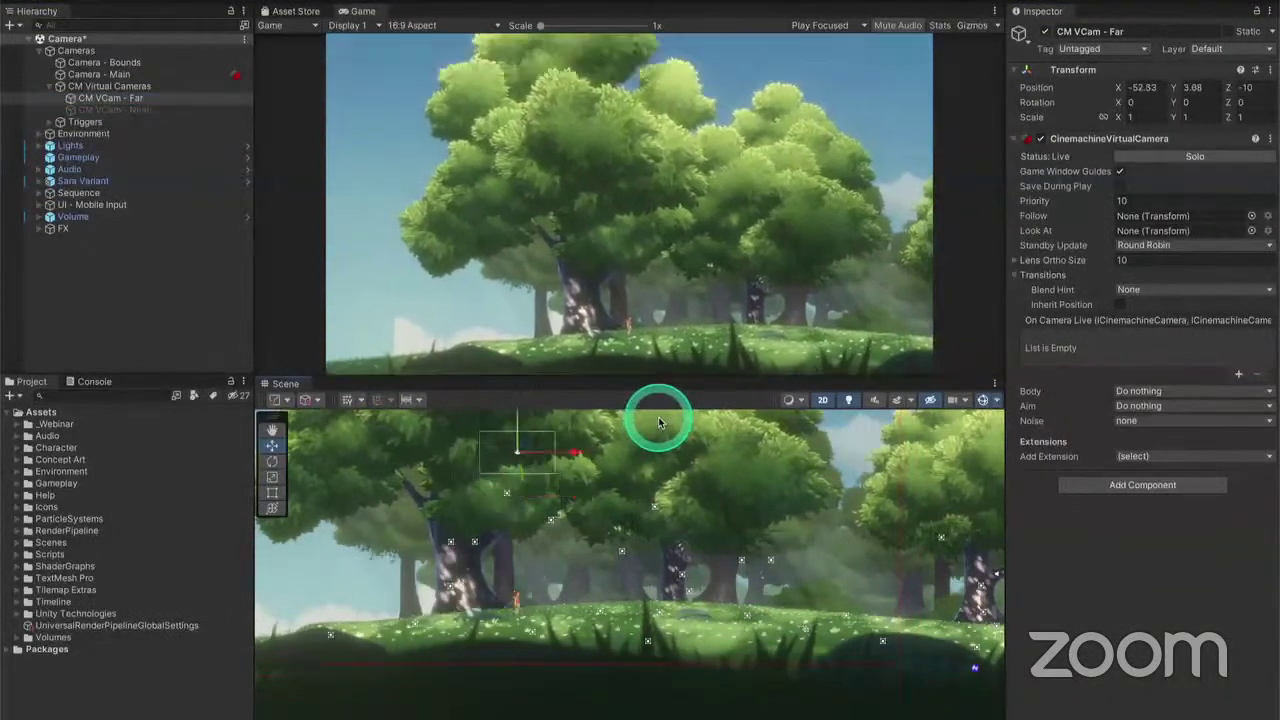
{"action": "key", "text": "ctrl+z"}
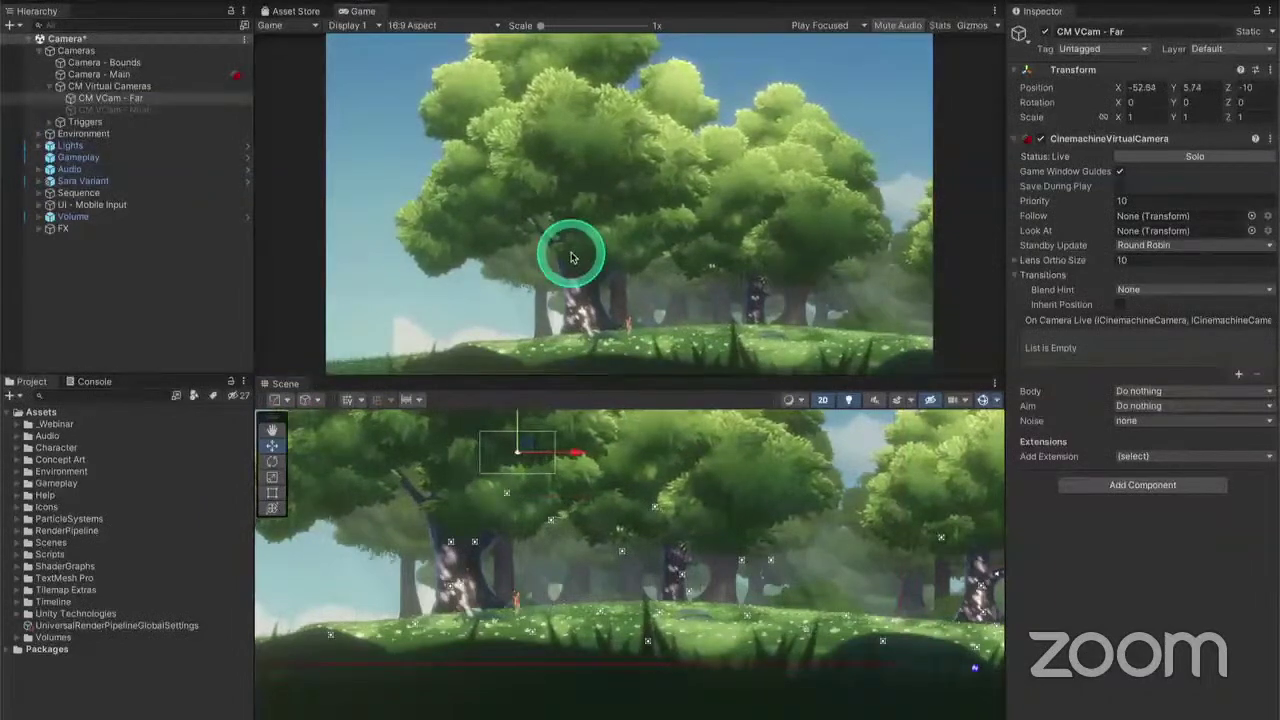
Activate CM VCam - Near and add a CinemachineVirtualCamera component to it
{"action": "left_click", "coordinate": [148, 110]}
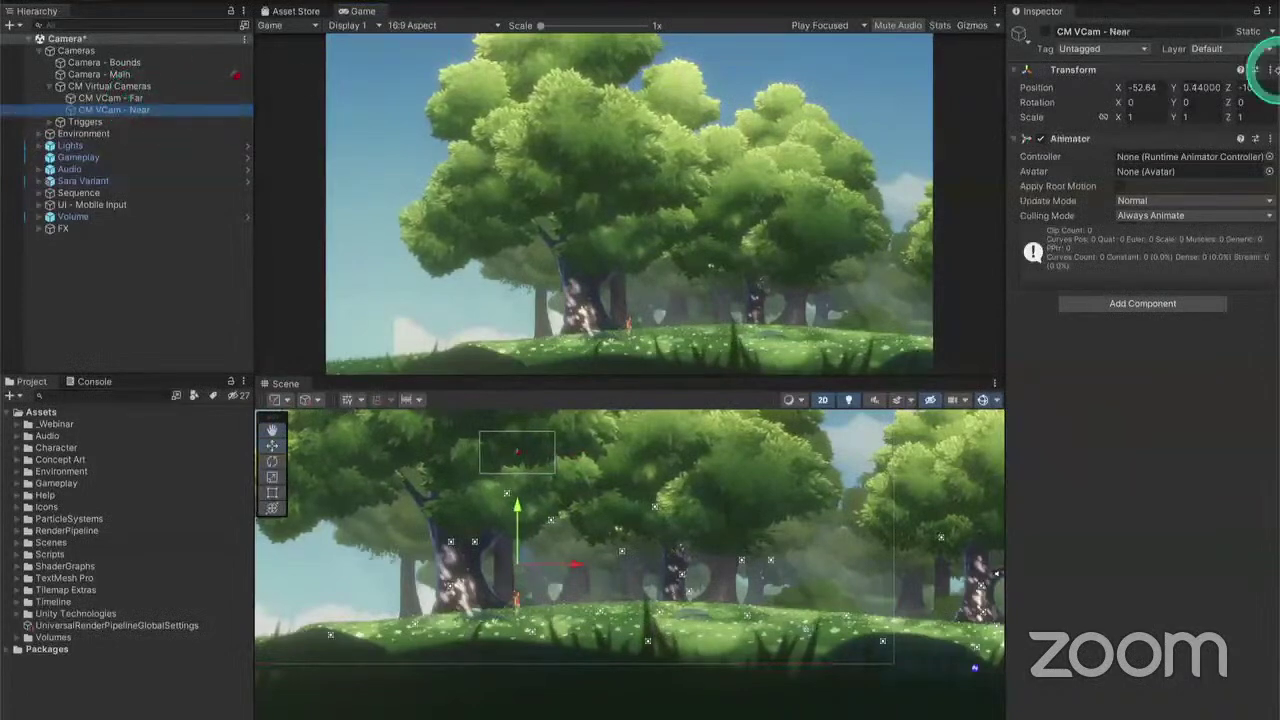
{"action": "left_click", "coordinate": [1045, 31]}
{"action": "left_click", "coordinate": [528, 145]}
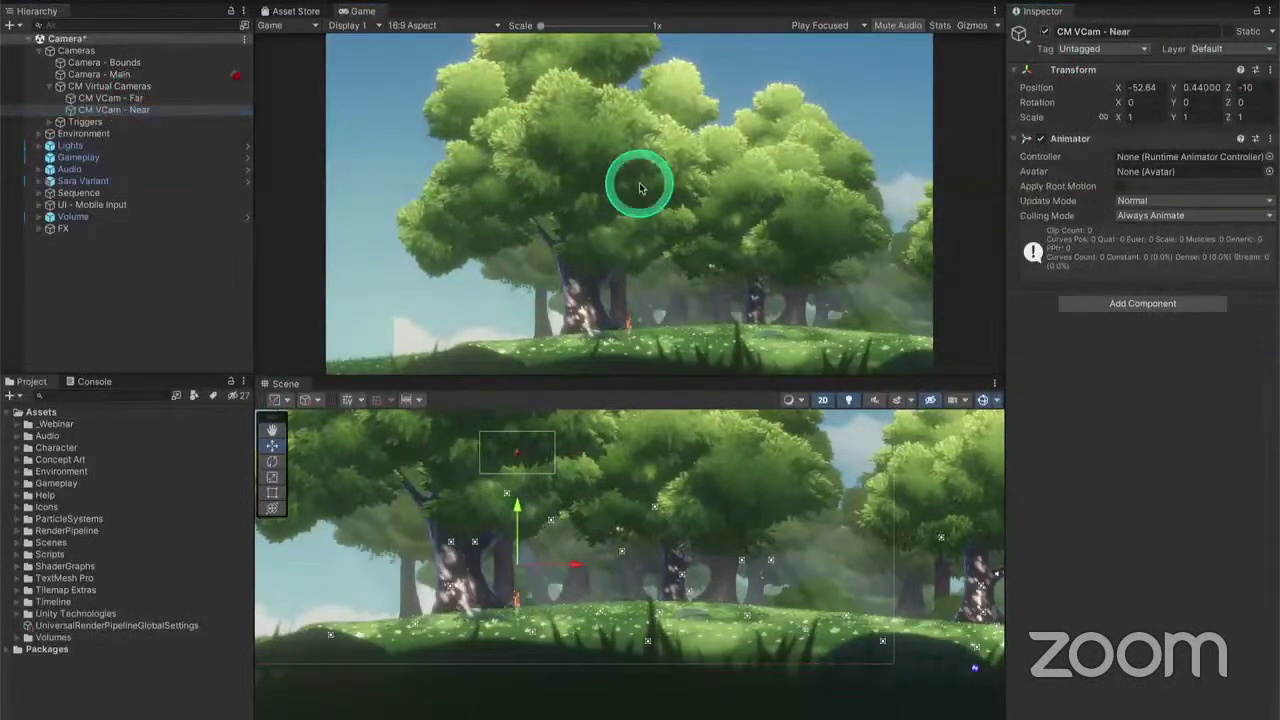
{"action": "left_click", "coordinate": [1095, 307]}
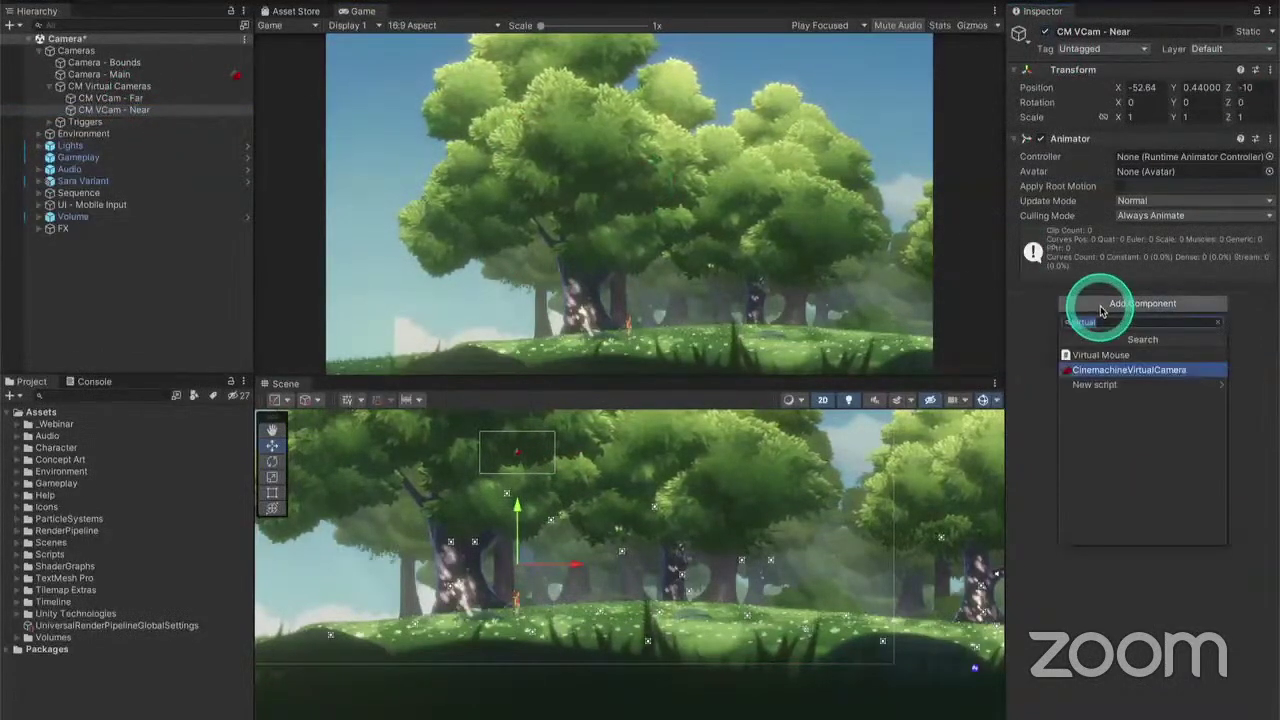
{"action": "left_click", "coordinate": [1100, 310]}
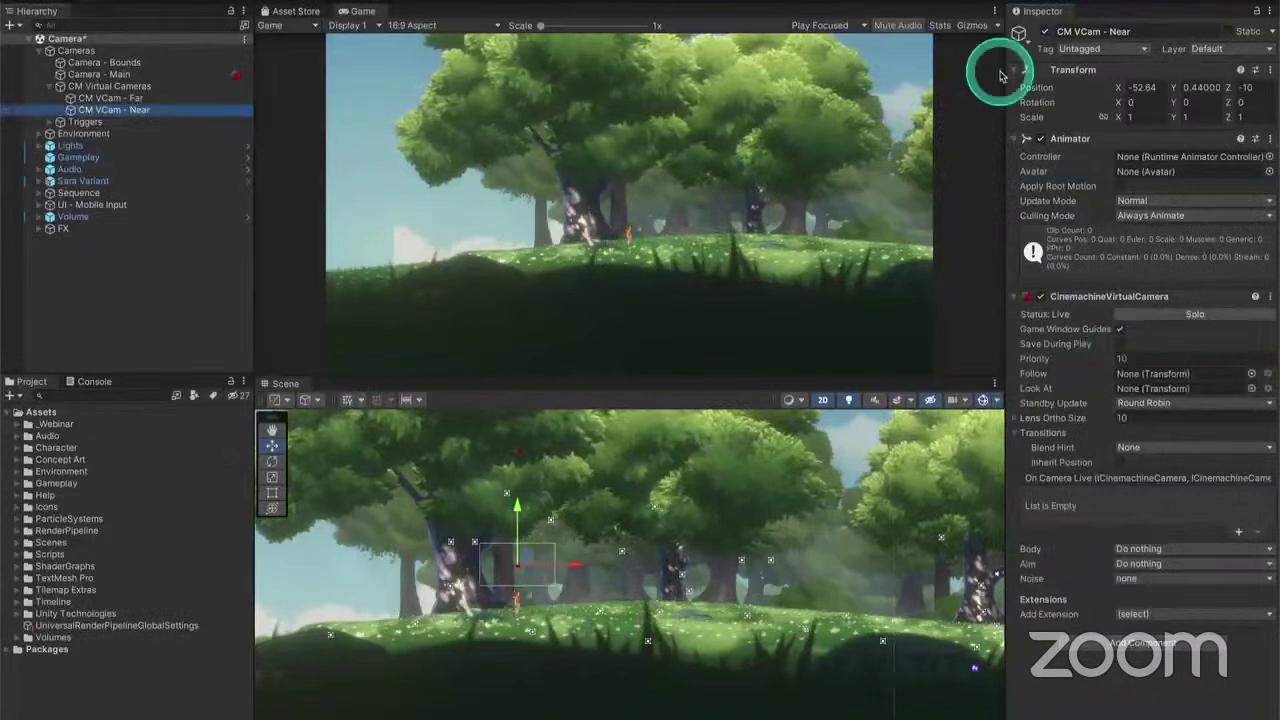
Test camera switching by toggling CM VCam - Near off and on, lowering its Priority to 9, and restoring it to 10
{"action": "left_click", "coordinate": [1046, 32]}
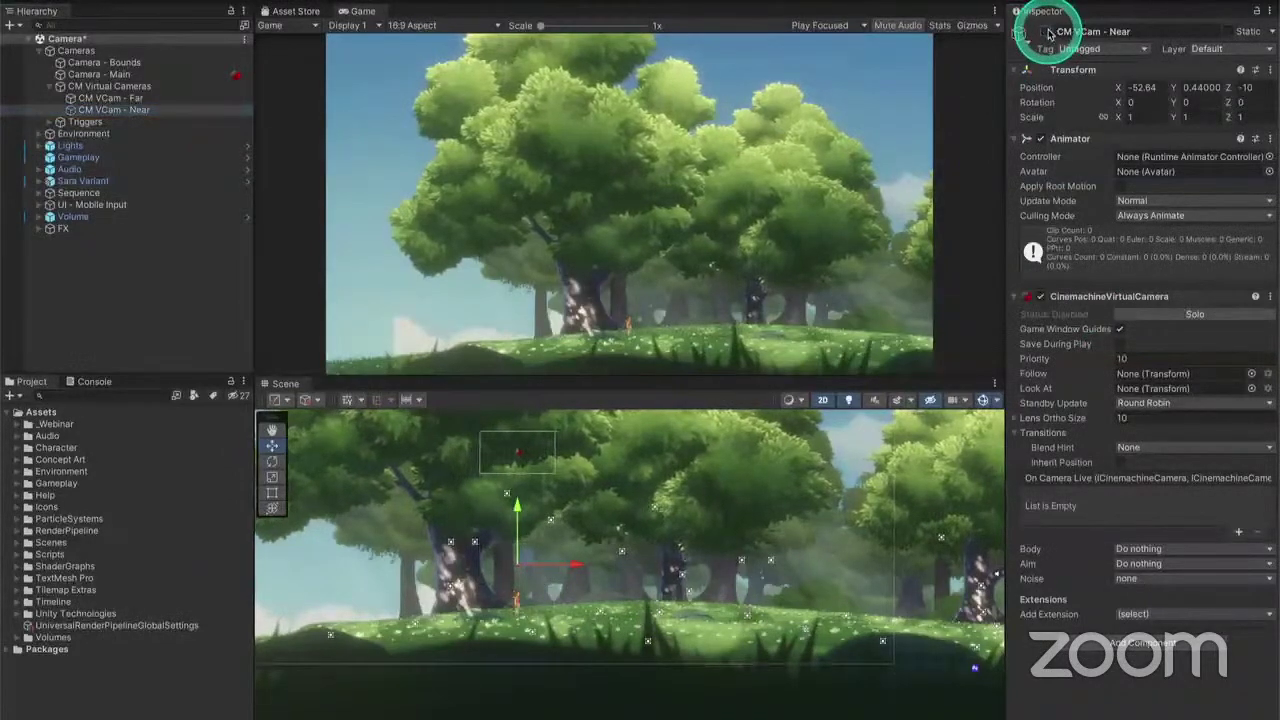
{"action": "left_click", "coordinate": [1046, 32]}
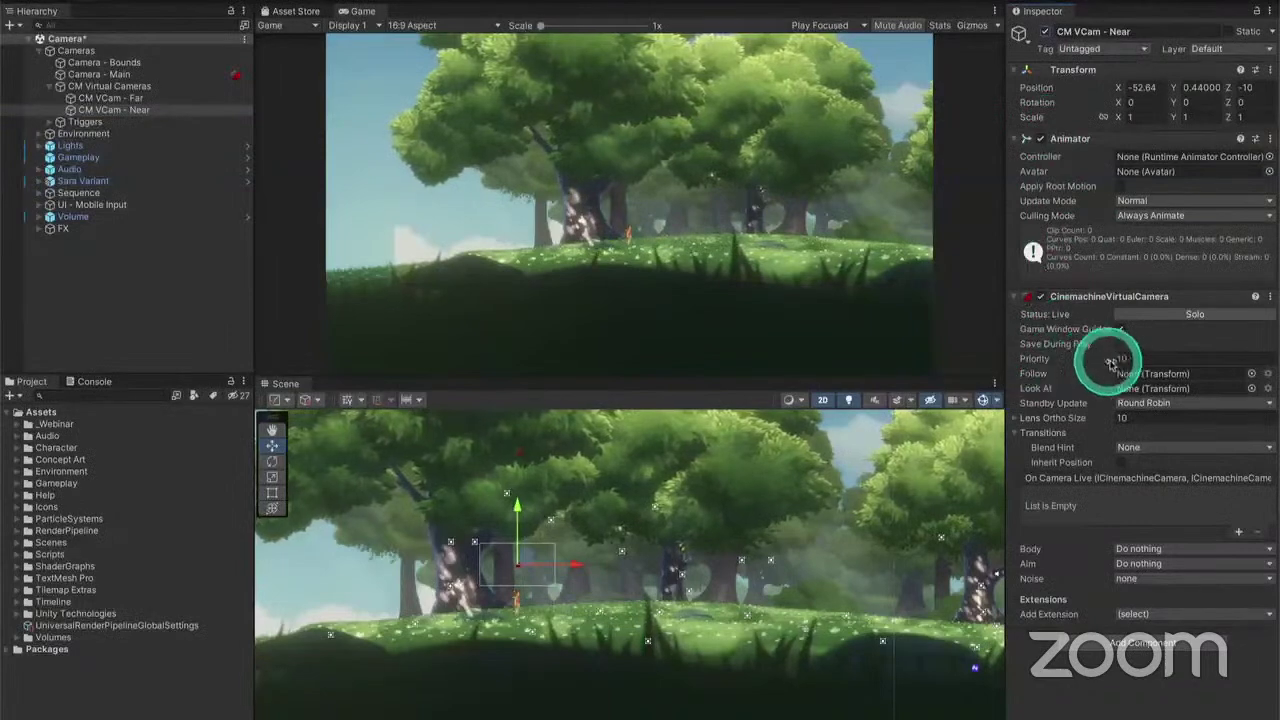
{"action": "mouse_move", "coordinate": [1060, 362]}
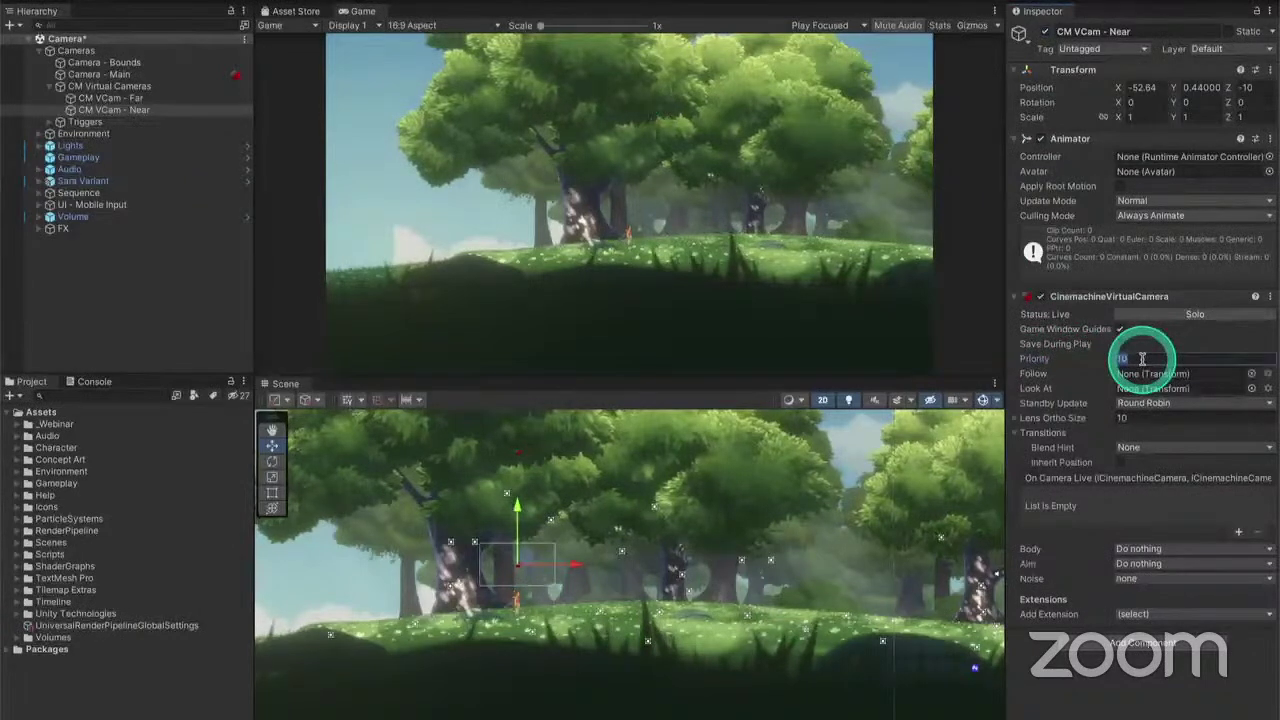
{"action": "type", "text": "9"}
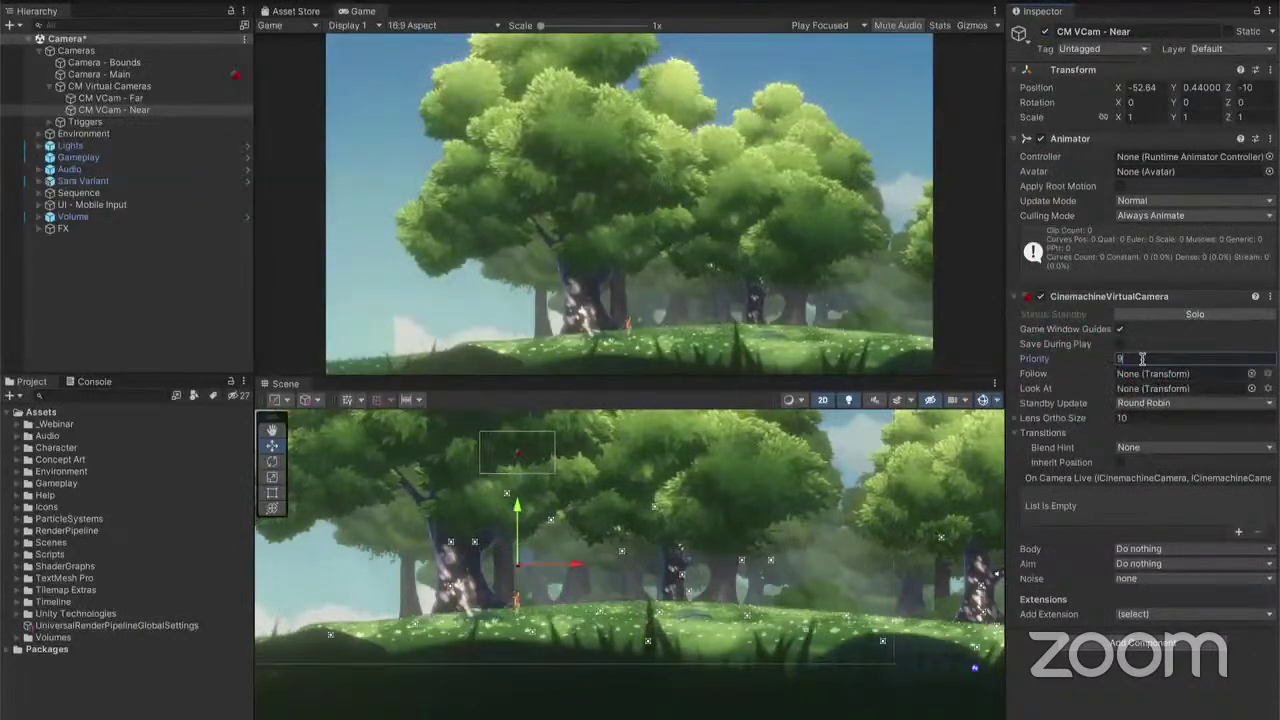
{"action": "key", "text": "BackSpace"}
{"action": "type", "text": "8"}
{"action": "key", "text": "Return"}
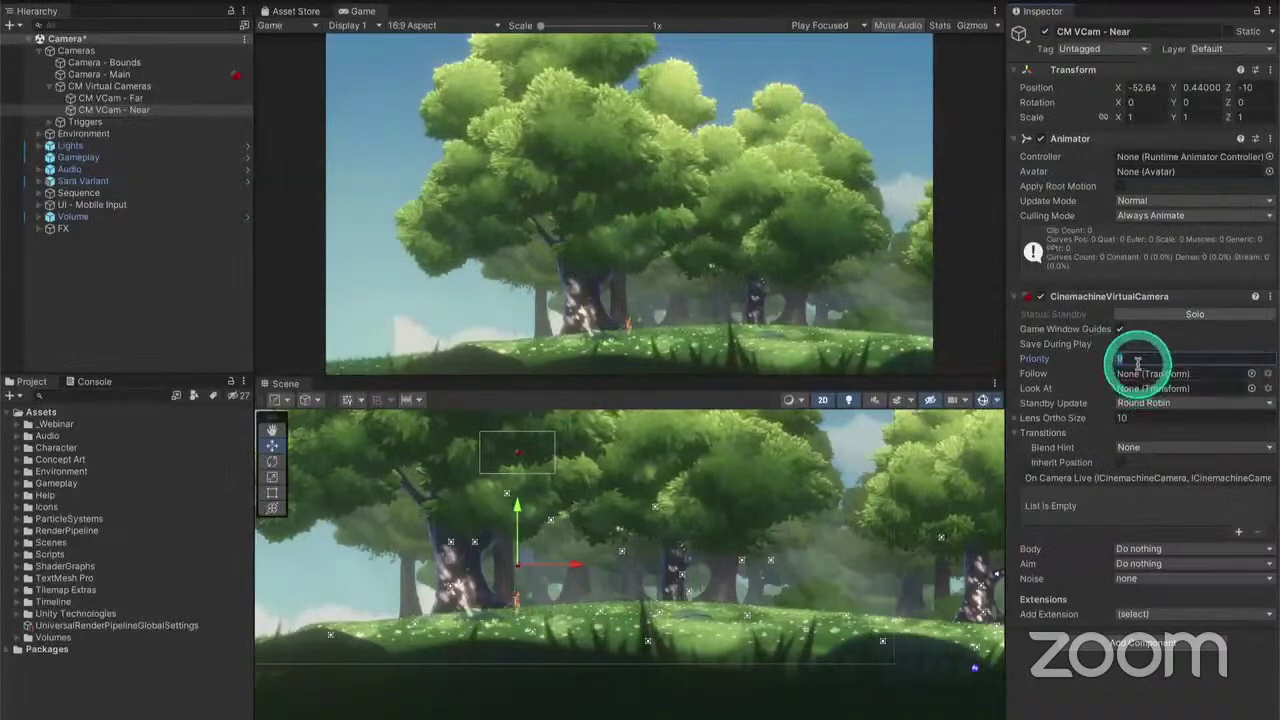
{"action": "type", "text": "10"}
{"action": "key", "text": "Return"}
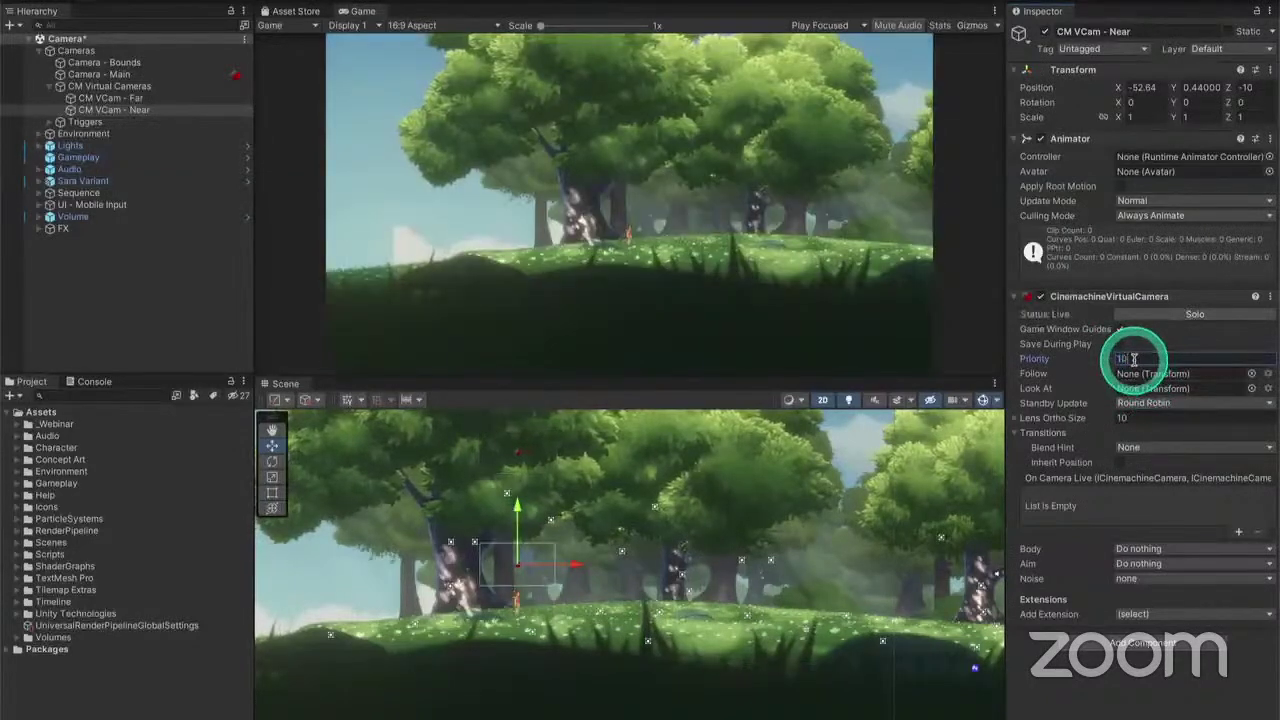
Set the Priority of the CM VCam - Near virtual camera to 11
{"action": "left_click", "coordinate": [1133, 358]}
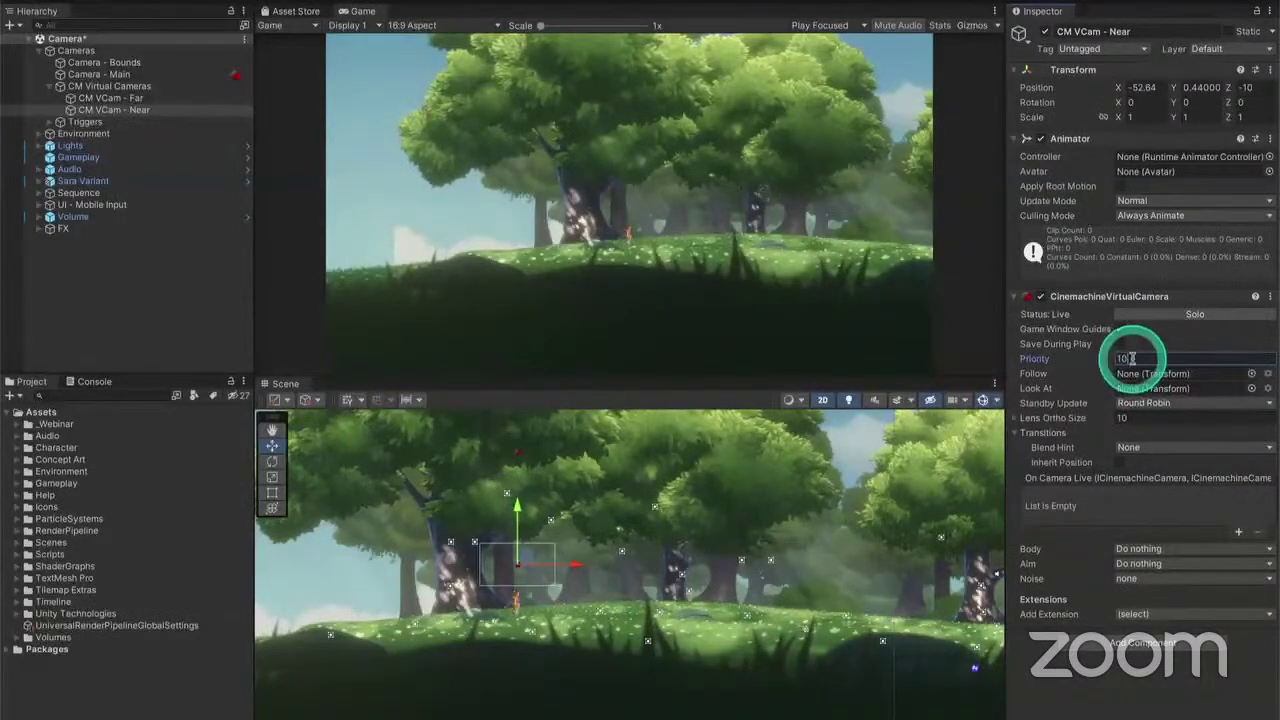
{"action": "double_click", "coordinate": [1133, 358]}
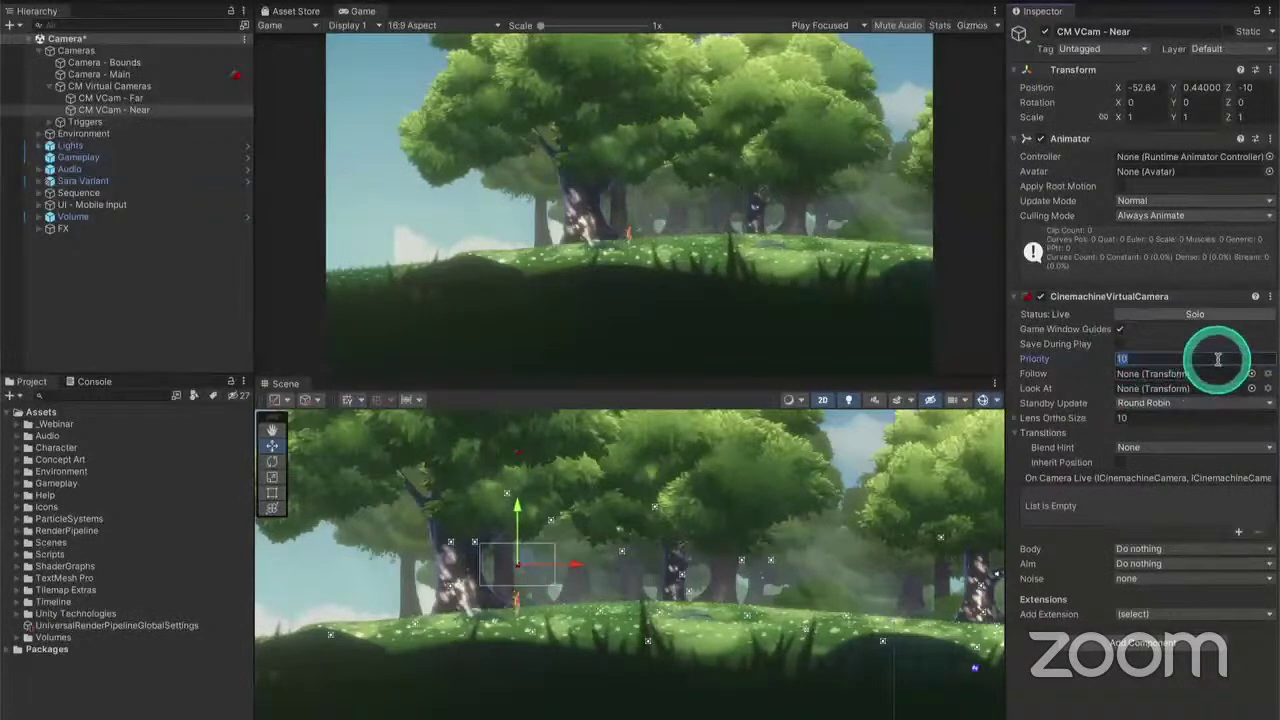
{"action": "type", "text": "11"}
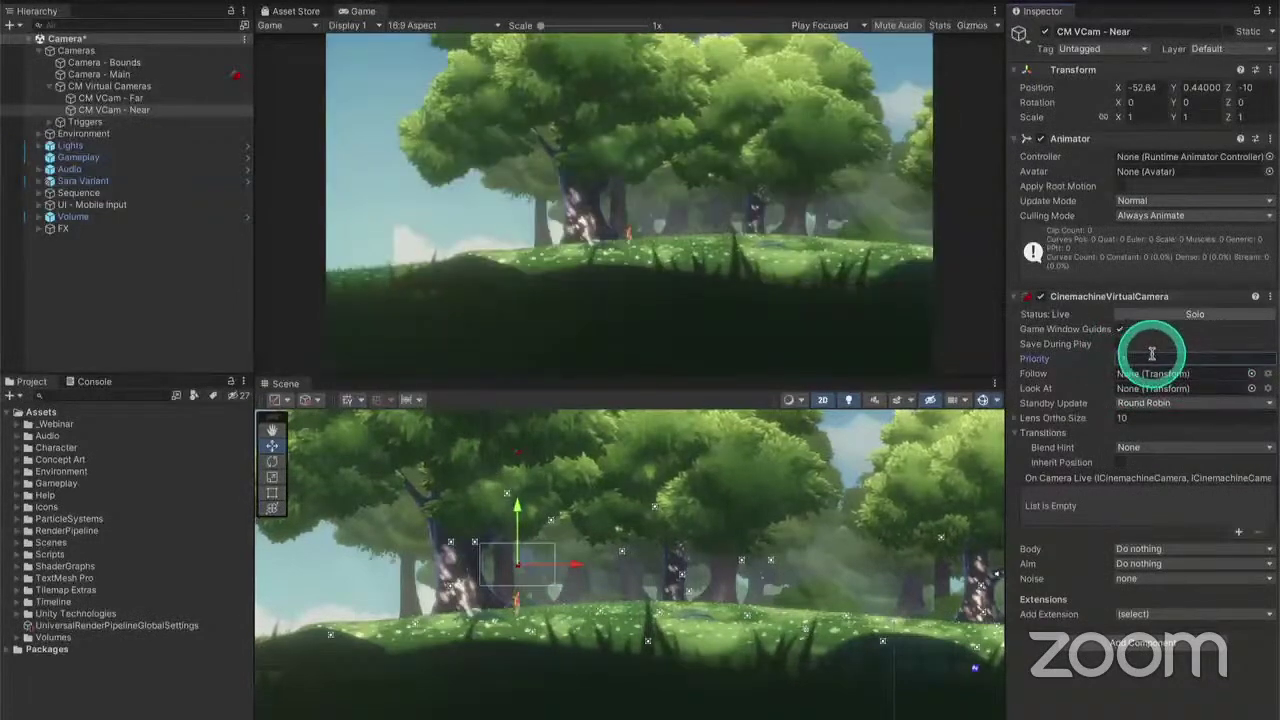
{"action": "left_click", "coordinate": [1136, 357]}
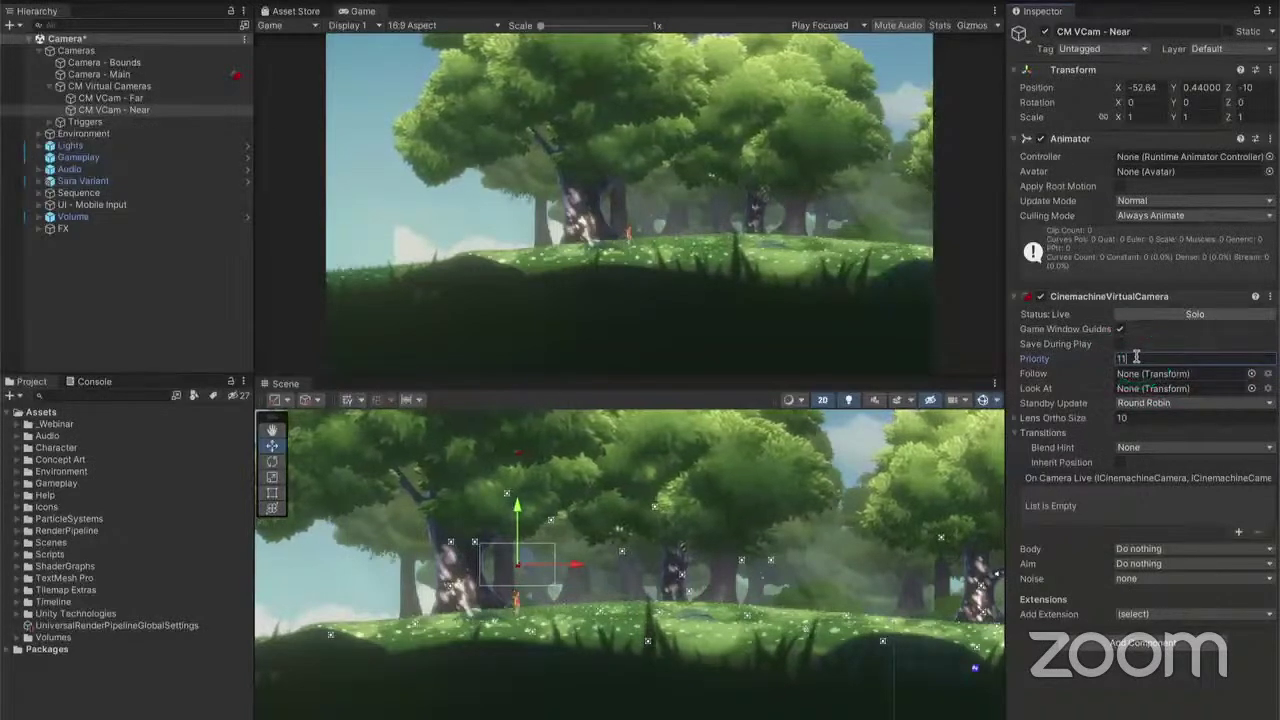
{"action": "left_click", "coordinate": [1136, 357]}
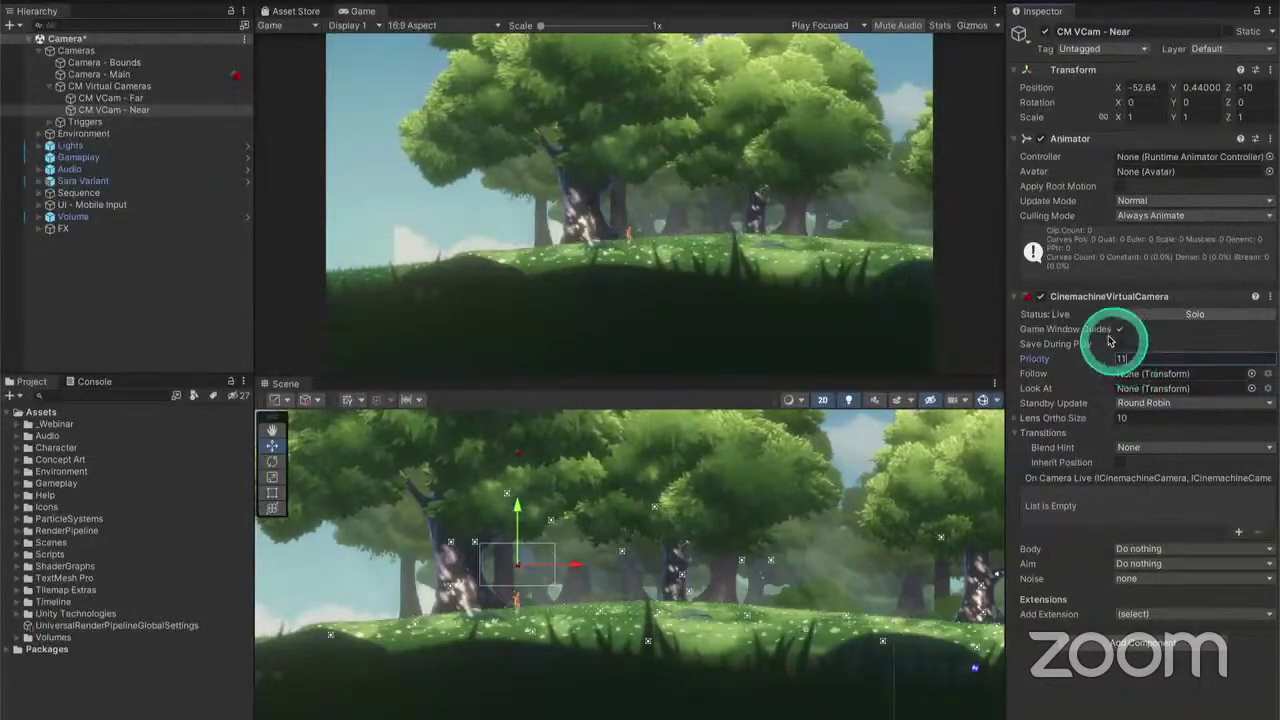
{"action": "left_click", "coordinate": [781, 205]}
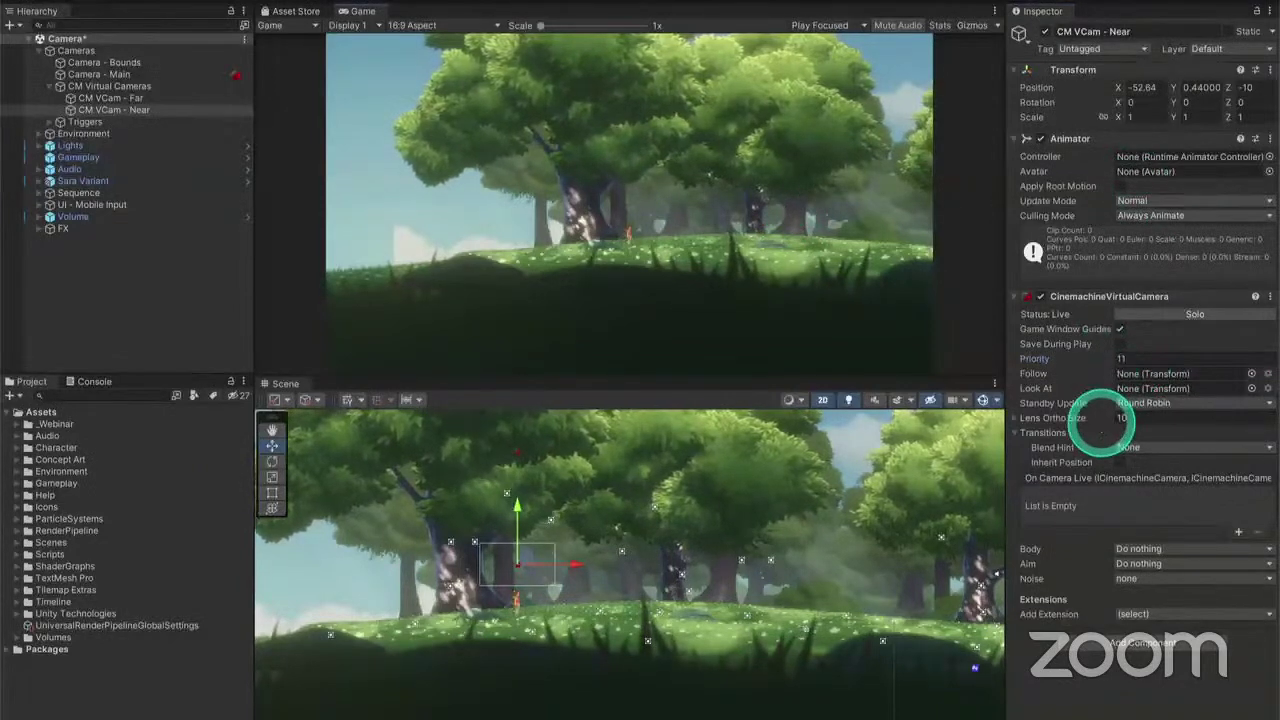
Set the Lens Ortho Size of CM VCam - Near to 3 and deactivate the camera object
{"action": "left_click_drag", "start_coordinate": [1101, 424], "coordinate": [1043, 430]}
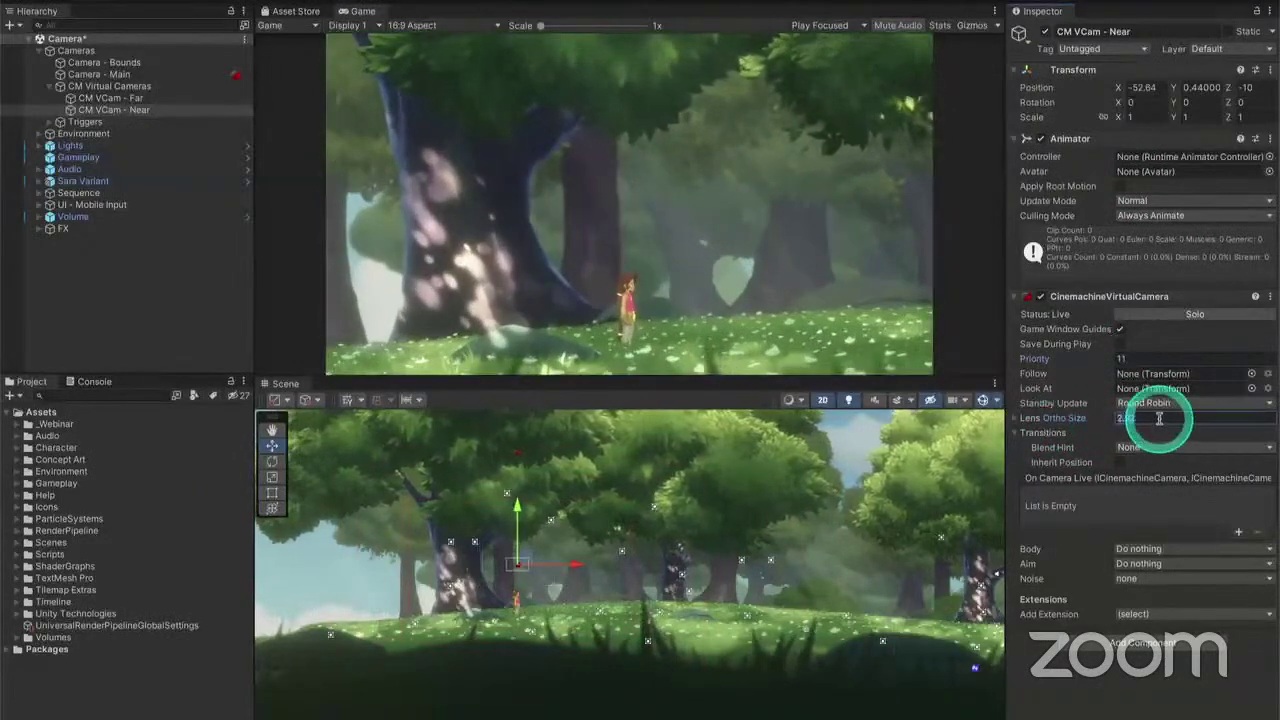
{"action": "type", "text": "3"}
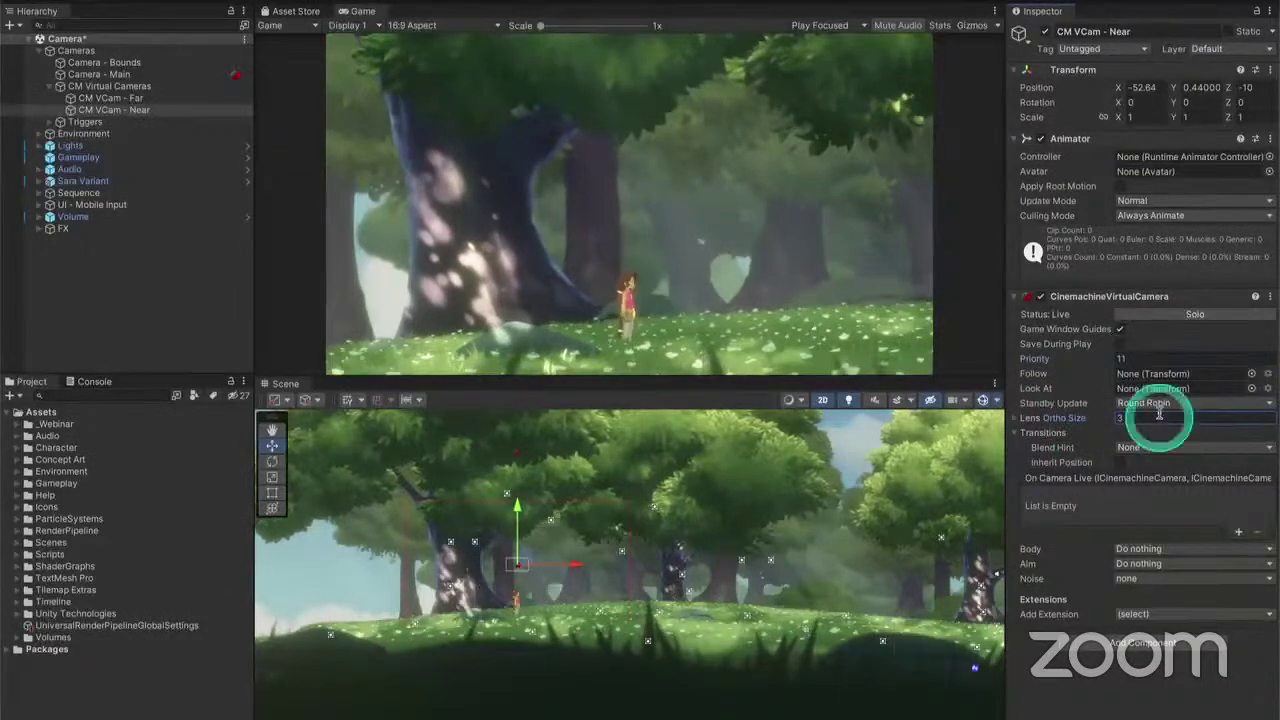
{"action": "key", "text": "Return"}
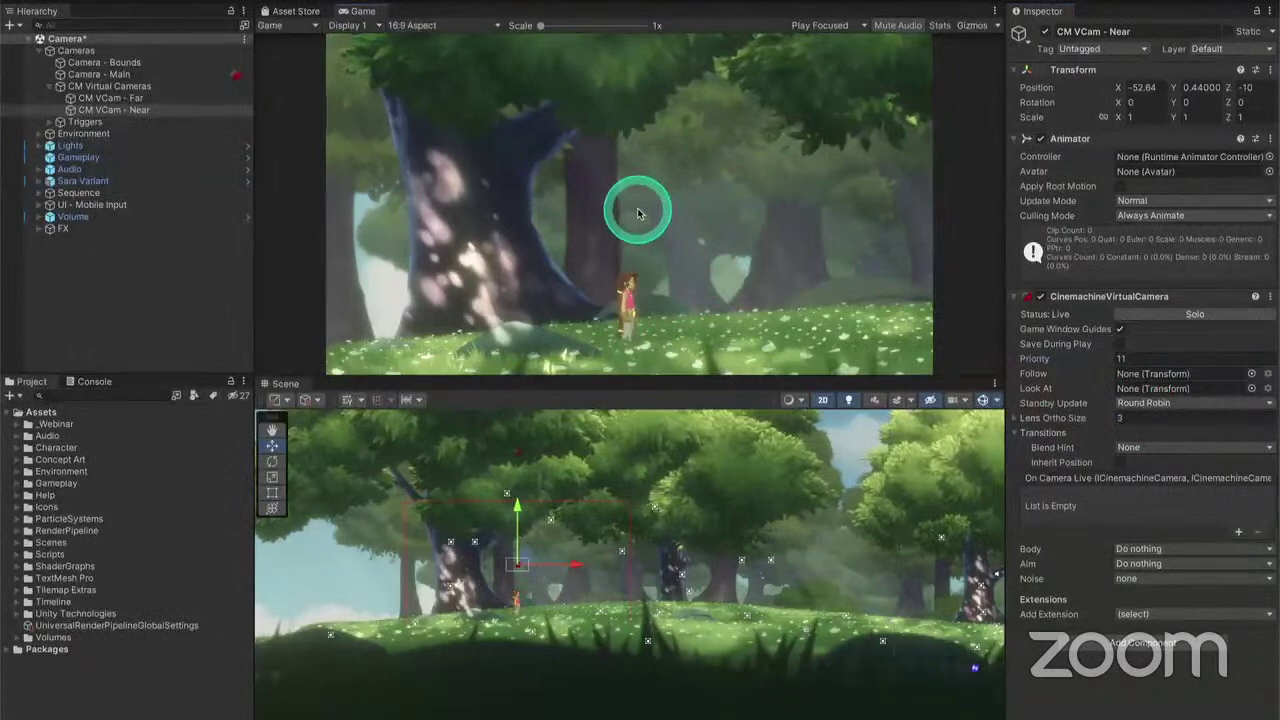
{"action": "left_click", "coordinate": [191, 111]}
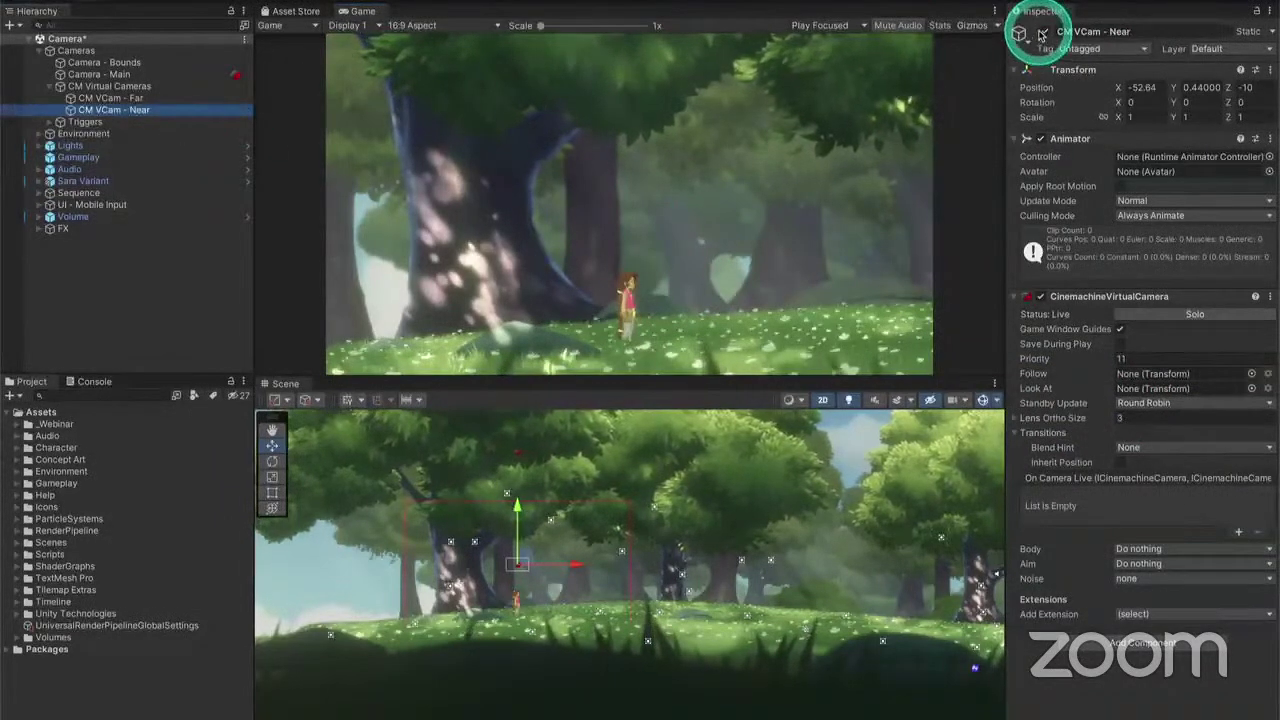
{"action": "left_click", "coordinate": [1043, 34]}
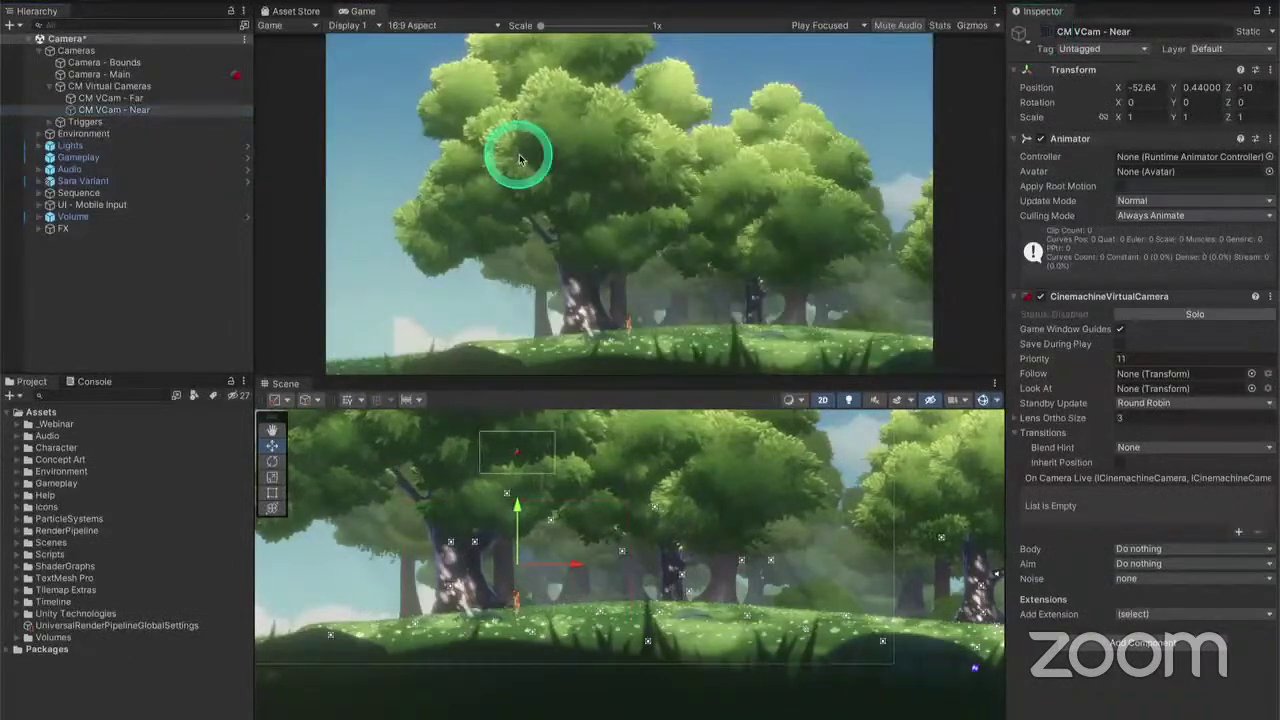
Run the scene and walk the character right and left through the trigger area to test the far-to-near camera transition, and stop playback
{"action": "left_click", "coordinate": [610, 4]}
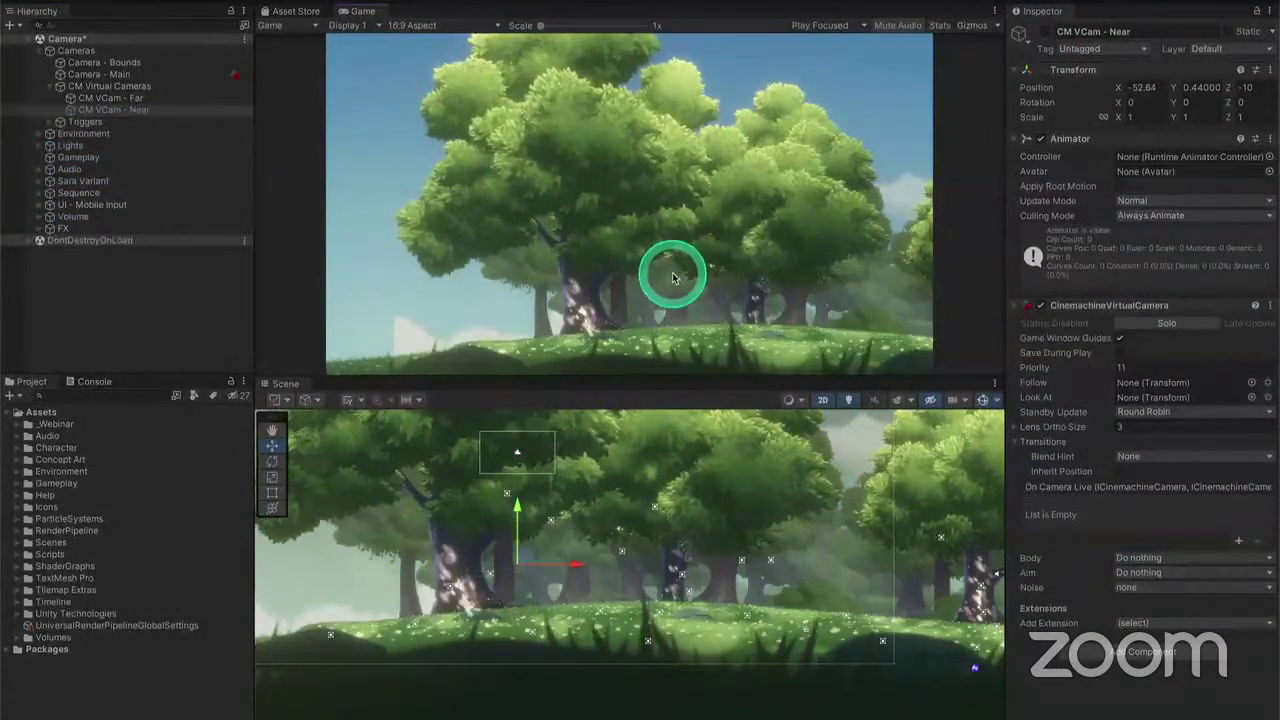
{"action": "key", "text": "Right"}
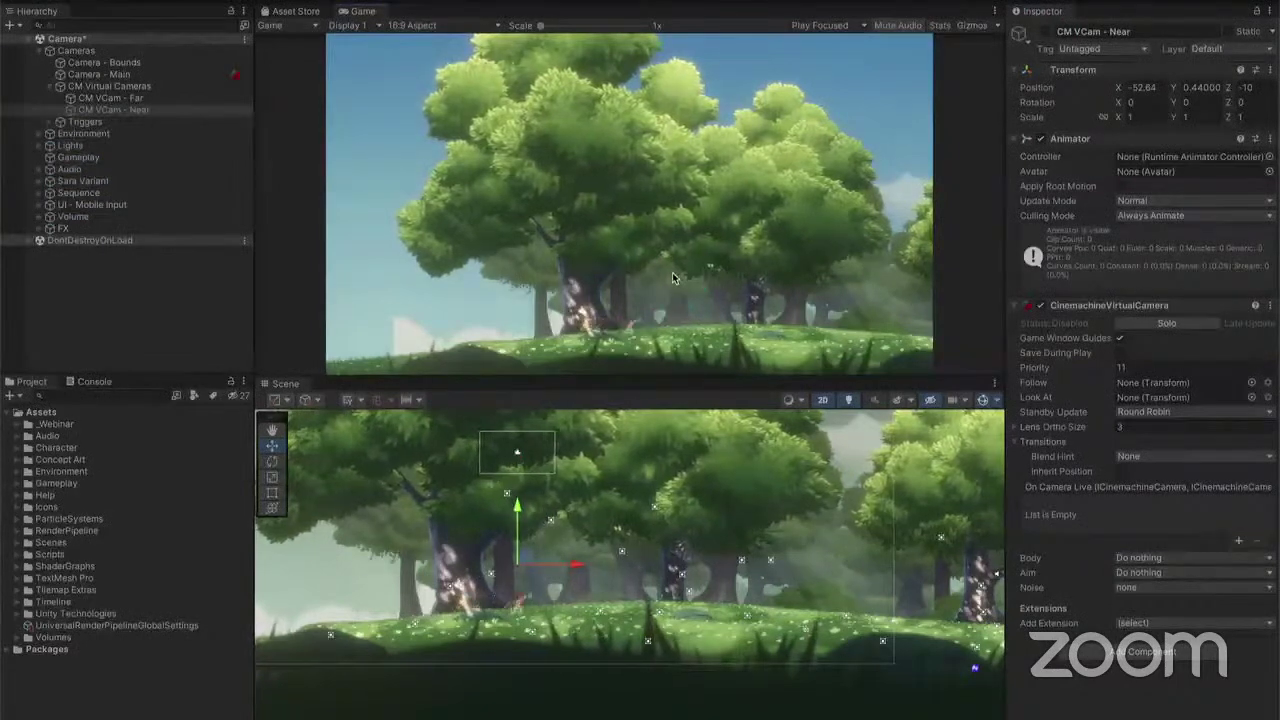
{"action": "key", "text": "Left"}
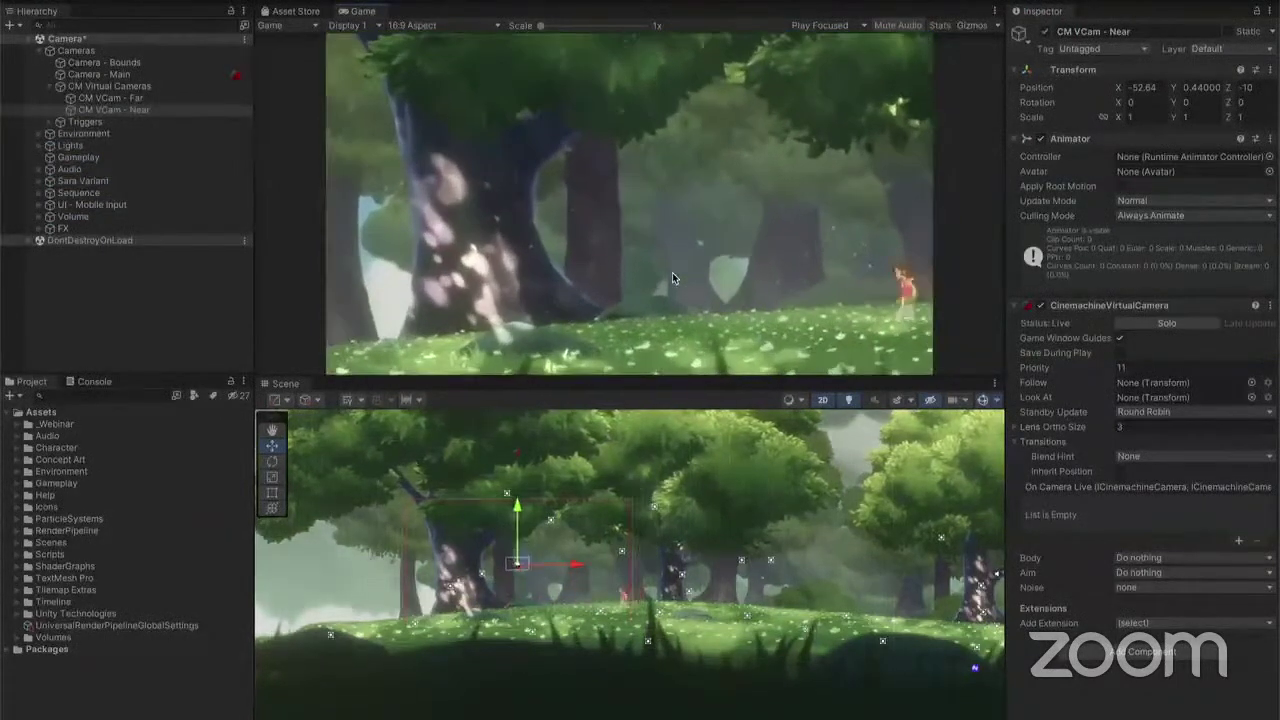
{"action": "key", "text": "Right"}
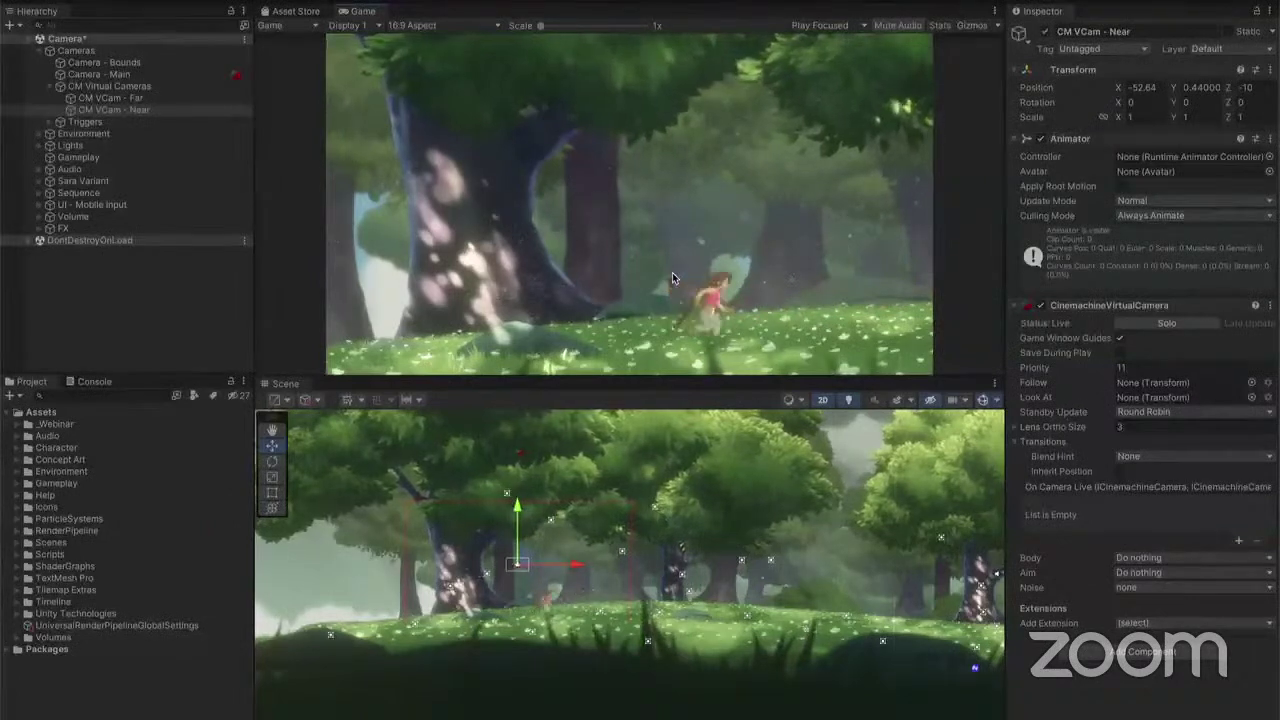
{"action": "left_click", "coordinate": [703, 163]}
{"action": "left_click", "coordinate": [611, 3]}
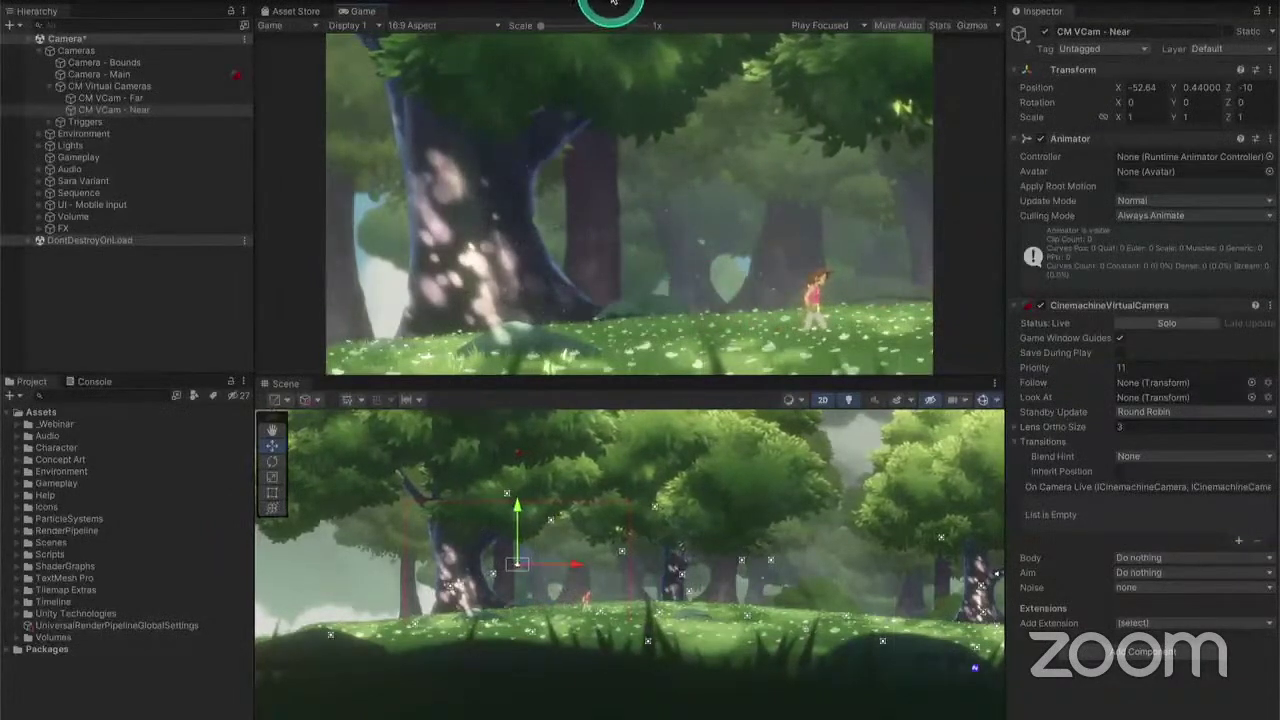
Expand the Triggers group and examine the Box Collider 2D area and Object Activator settings of Trigger - Intro Transition - Far To Near
{"action": "left_click", "coordinate": [174, 122]}
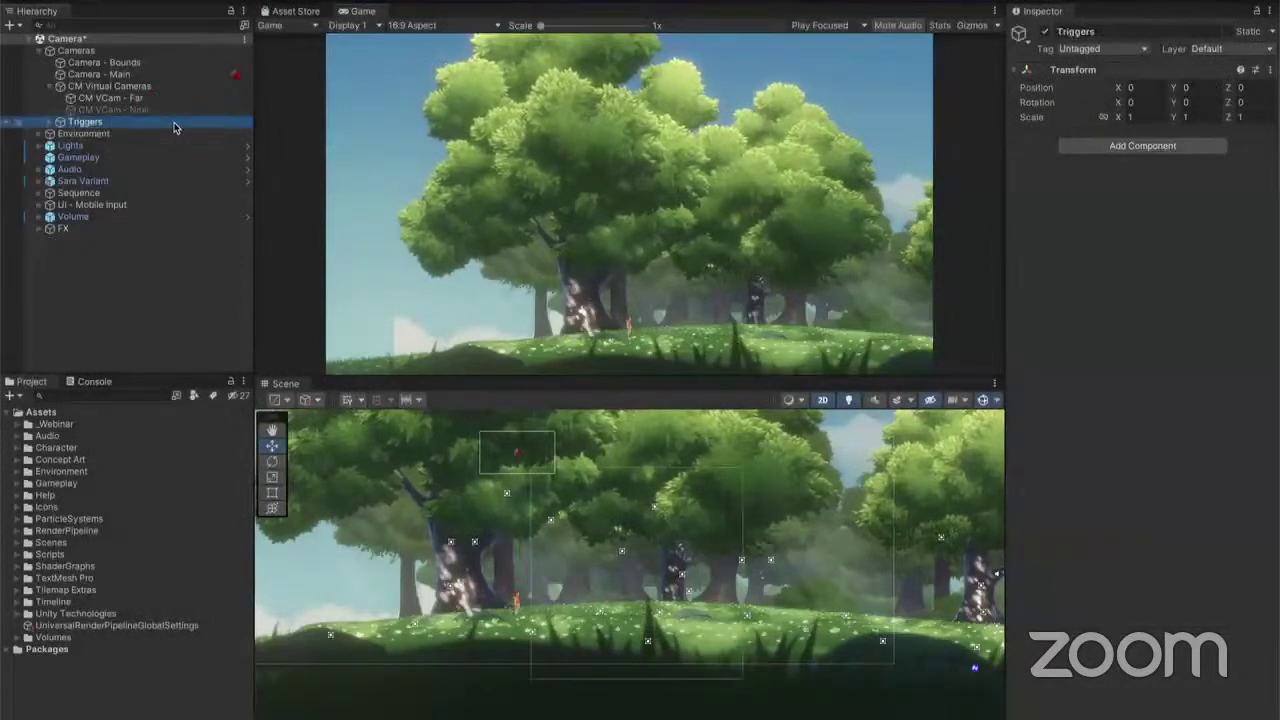
{"action": "key", "text": "Right"}
{"action": "key", "text": "Down"}
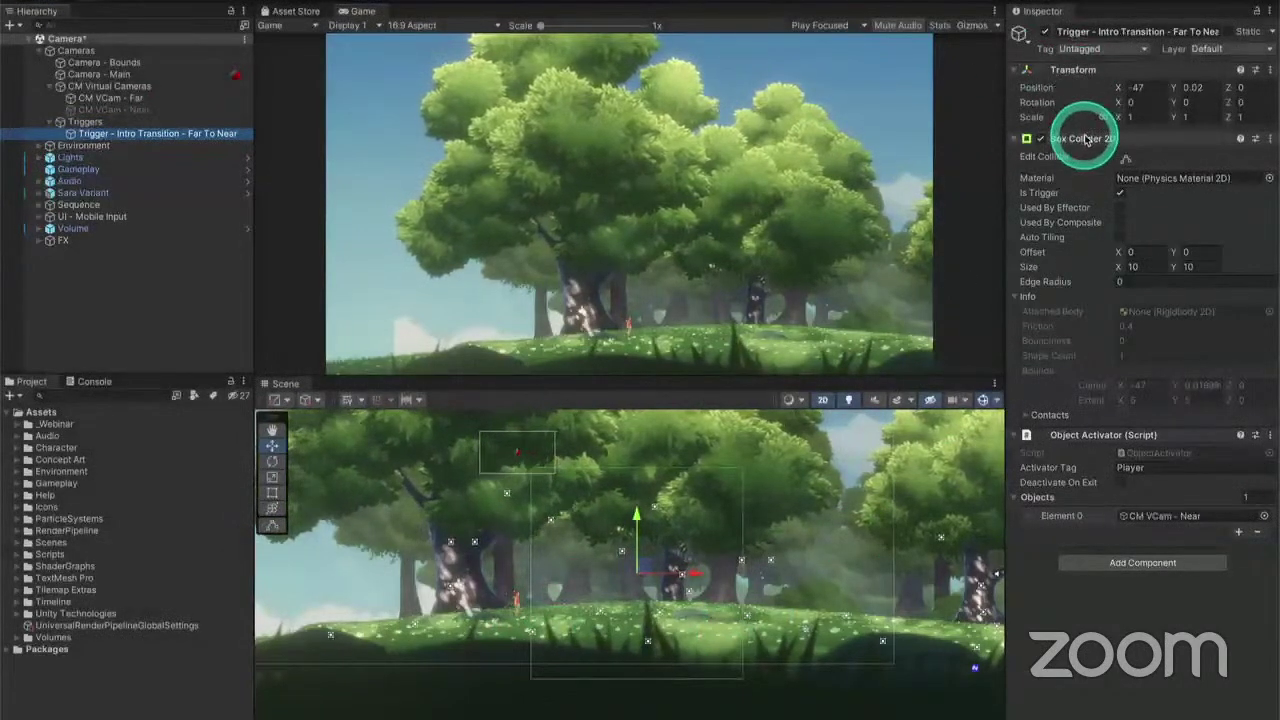
{"action": "left_click", "coordinate": [1126, 159]}
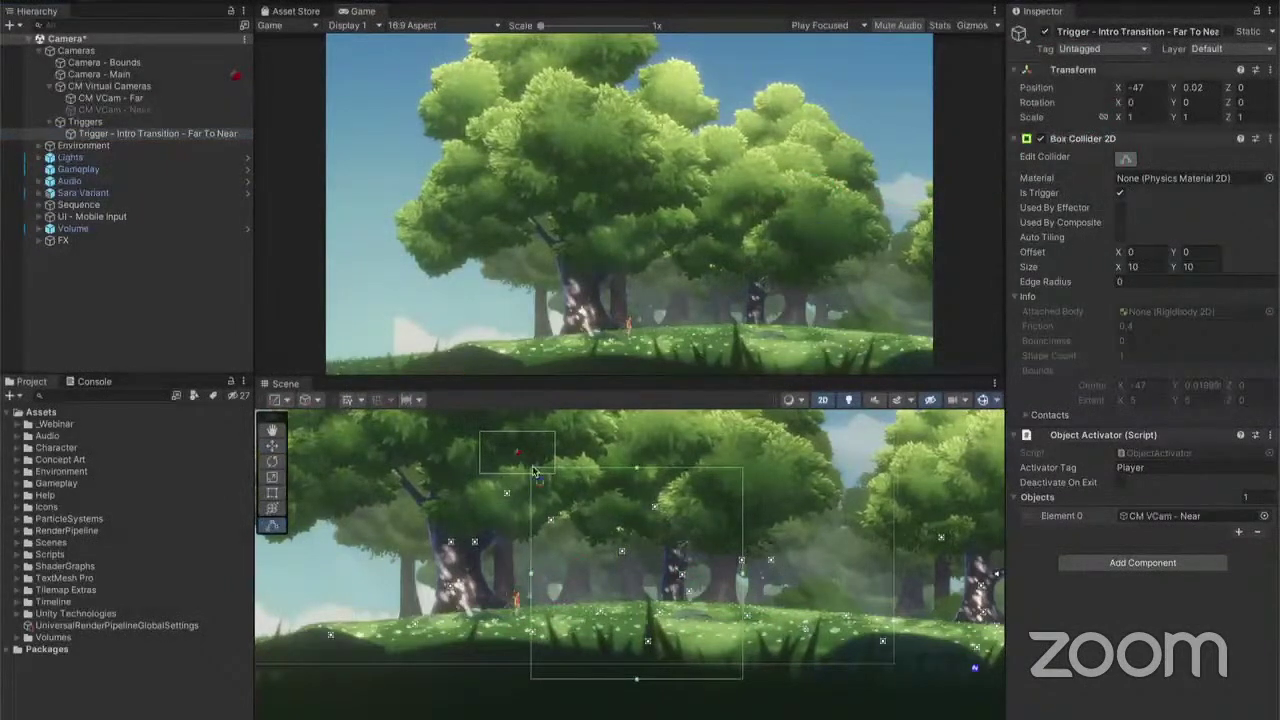
{"action": "left_click_drag", "start_coordinate": [529, 468], "coordinate": [743, 678]}
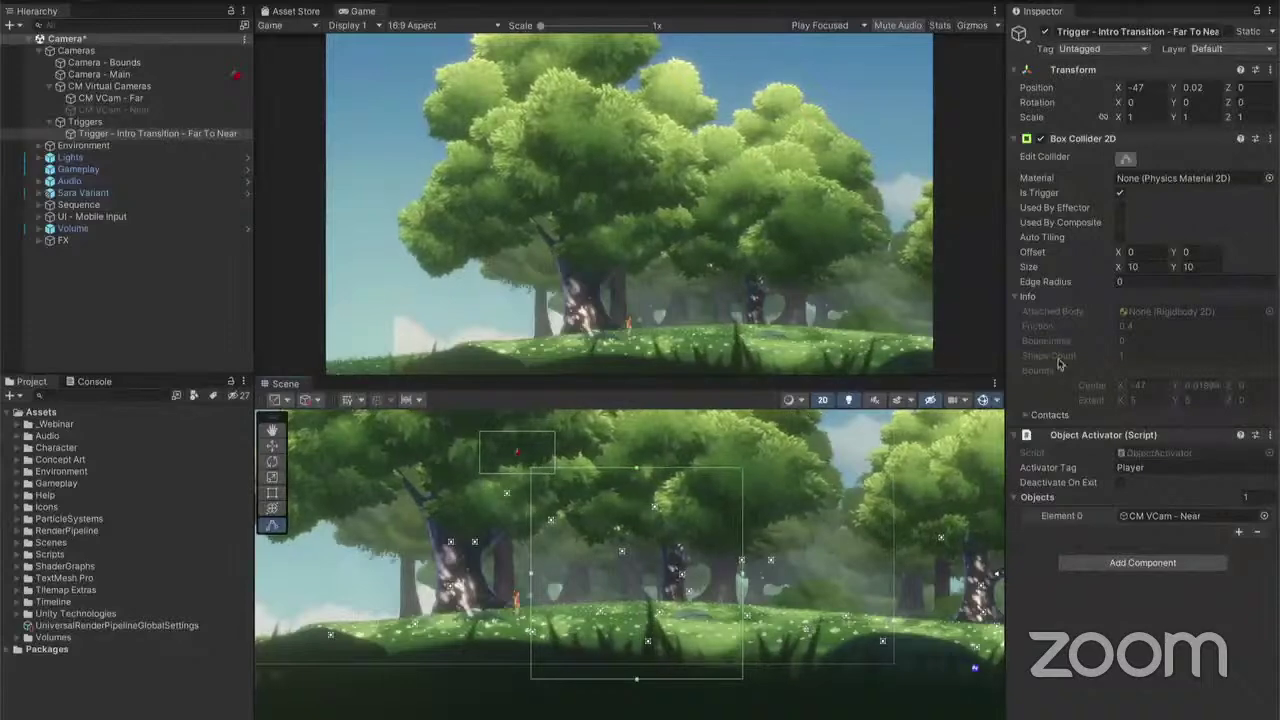
Switch to the code editor and examine how OnTriggerEnter2D and OnTriggerExit2D in ObjectActivator.cs compare the activator tag and toggle the objects
{"action": "key", "text": "super+Tab"}
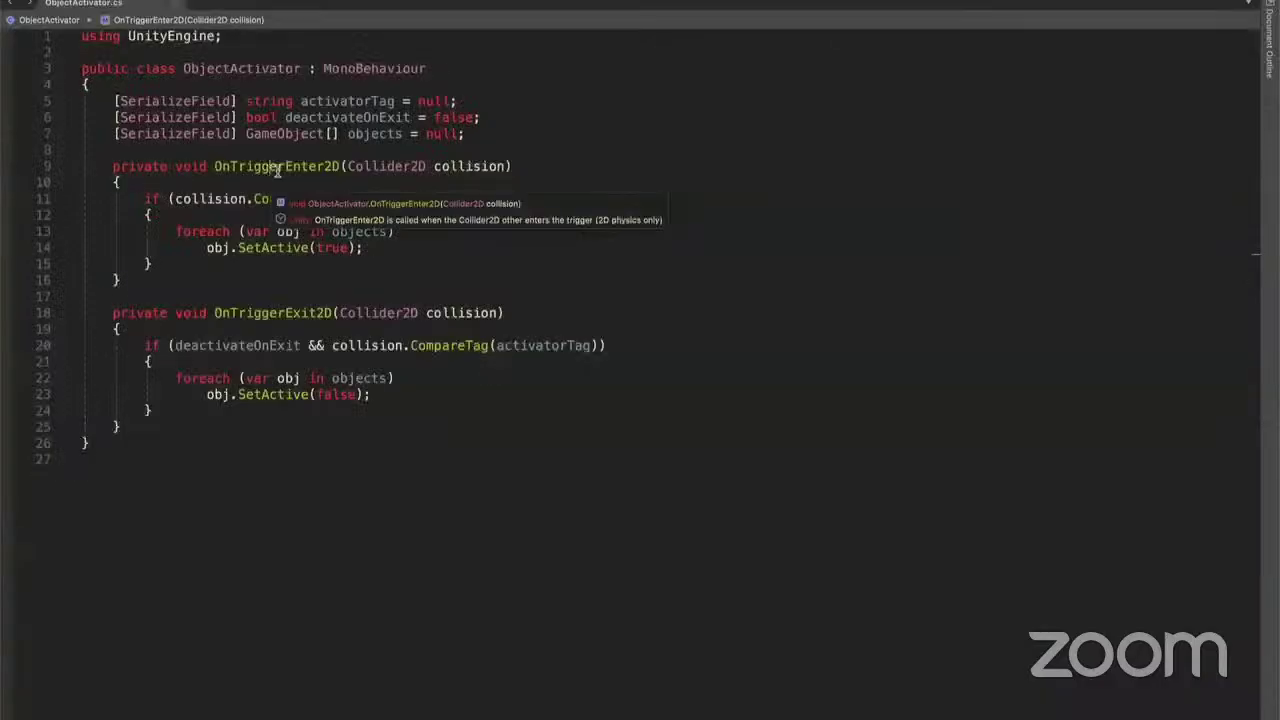
{"action": "left_click", "coordinate": [300, 168]}
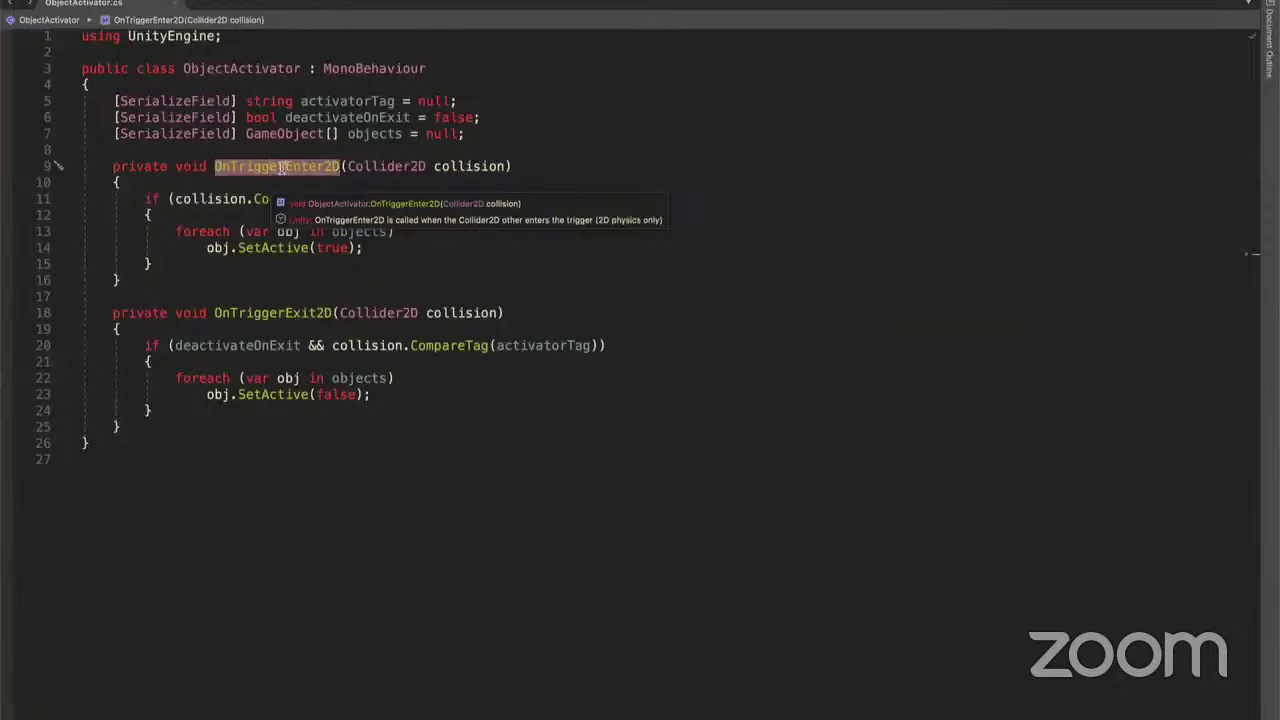
{"action": "left_click", "coordinate": [263, 313]}
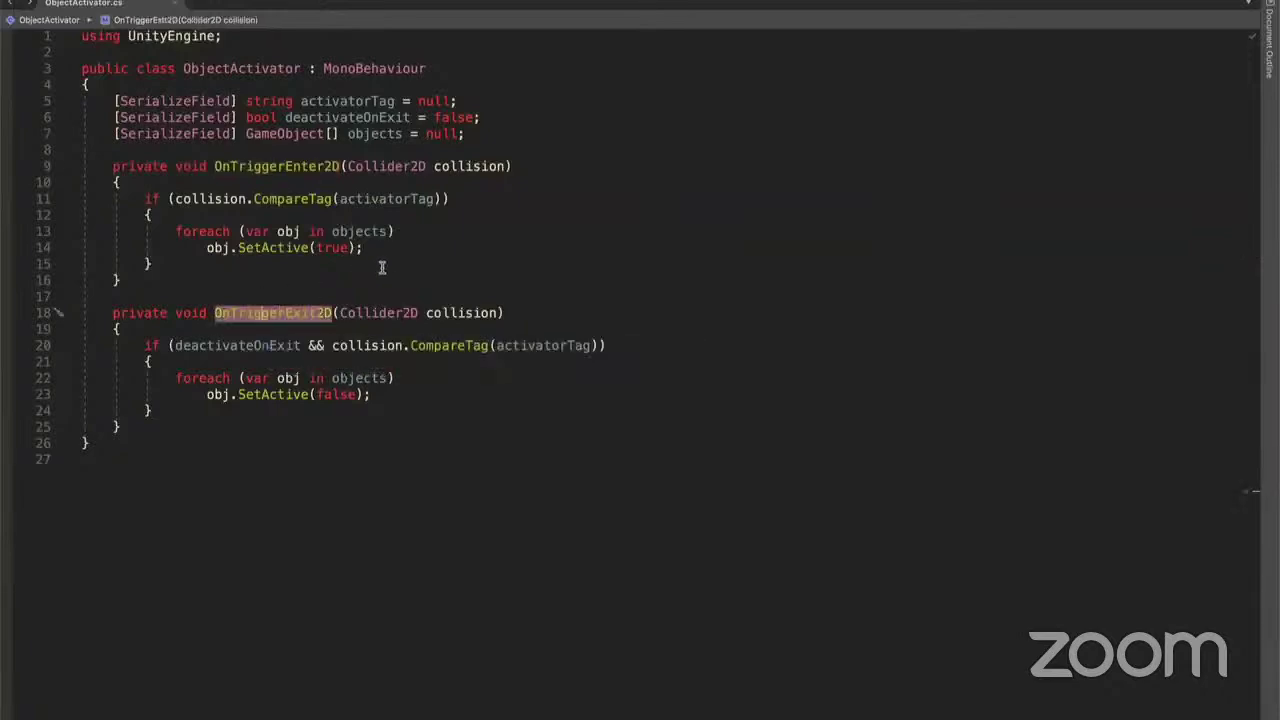
{"action": "left_click", "coordinate": [381, 267]}
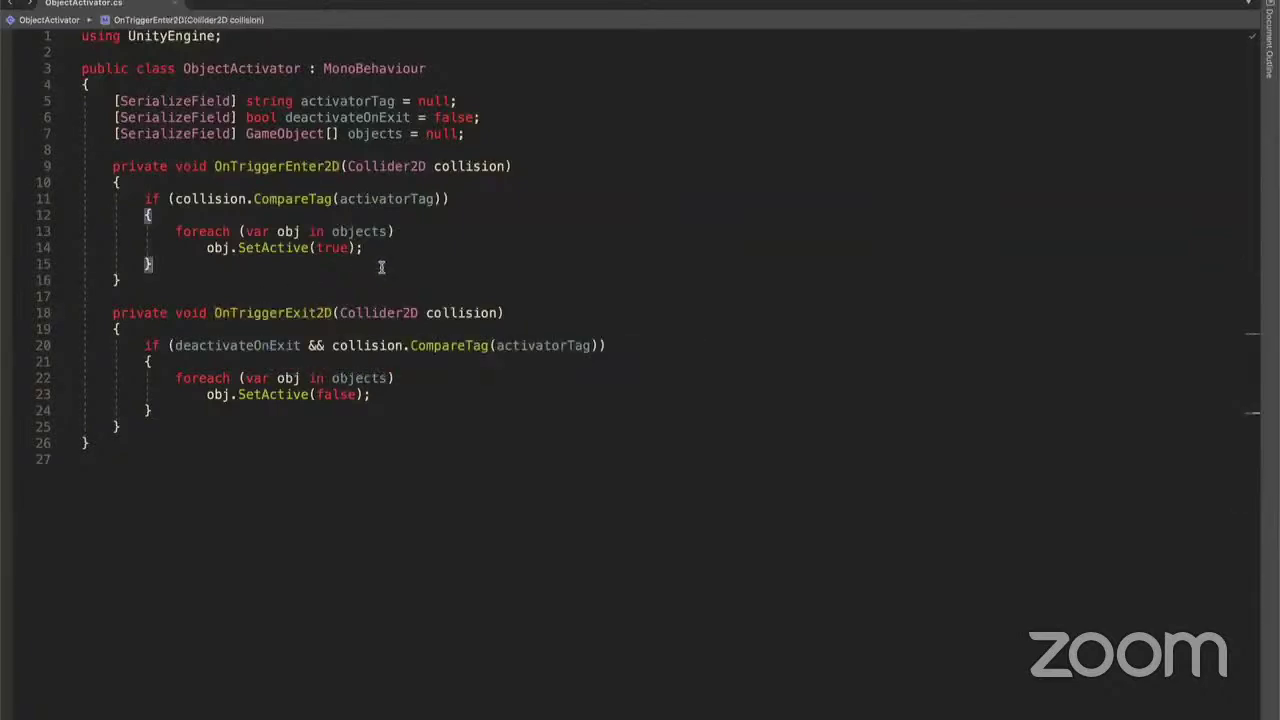
{"action": "double_click", "coordinate": [172, 199]}
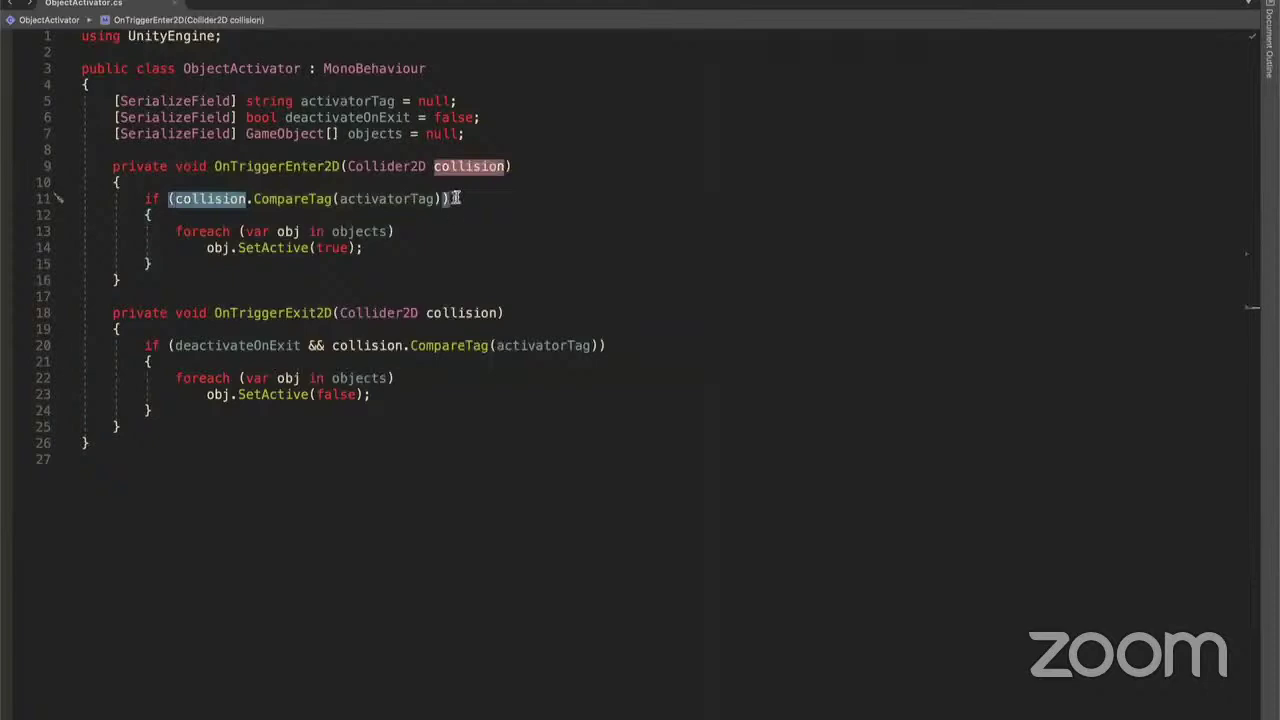
{"action": "left_click", "coordinate": [396, 198]}
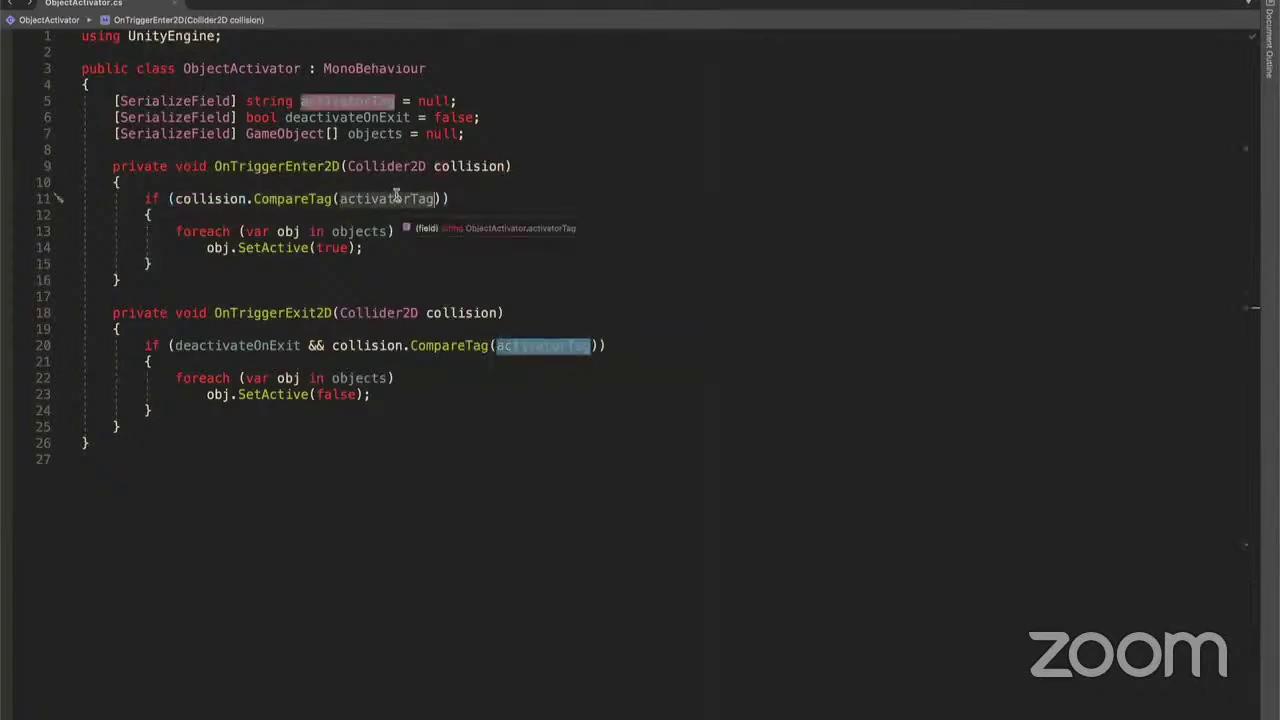
{"action": "left_click", "coordinate": [258, 210]}
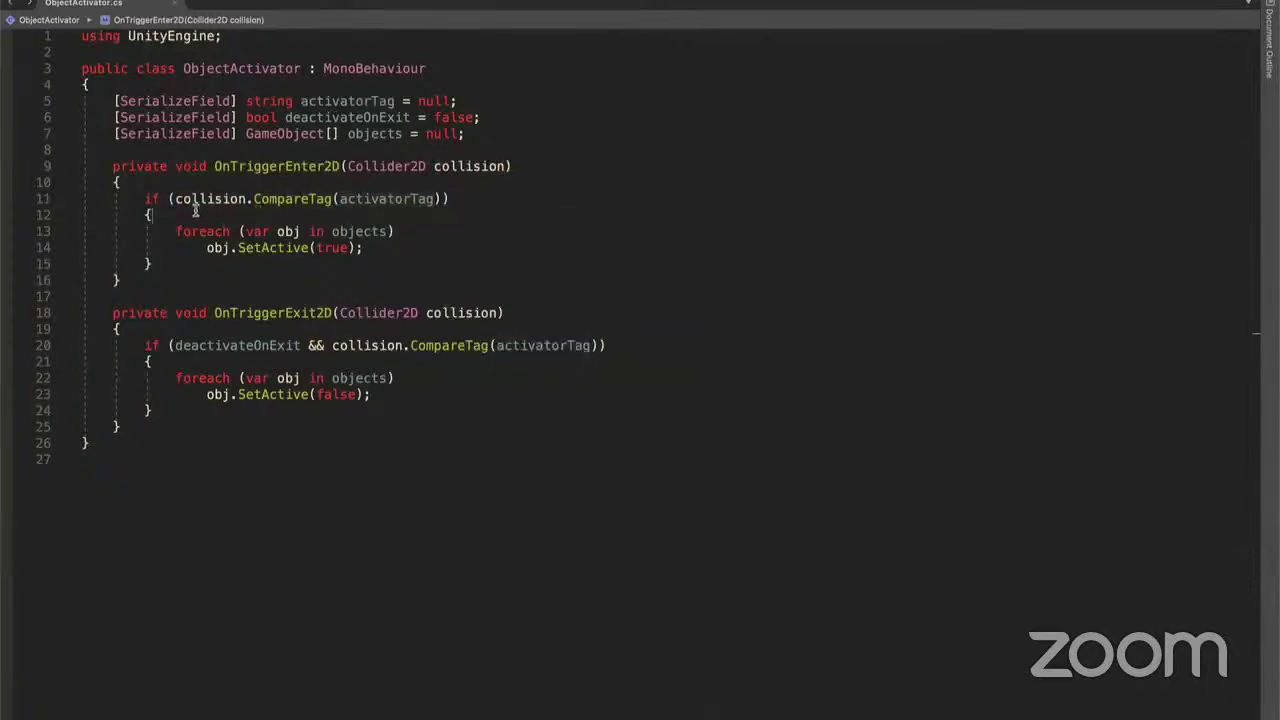
{"action": "left_click_drag", "start_coordinate": [175, 230], "coordinate": [375, 255]}
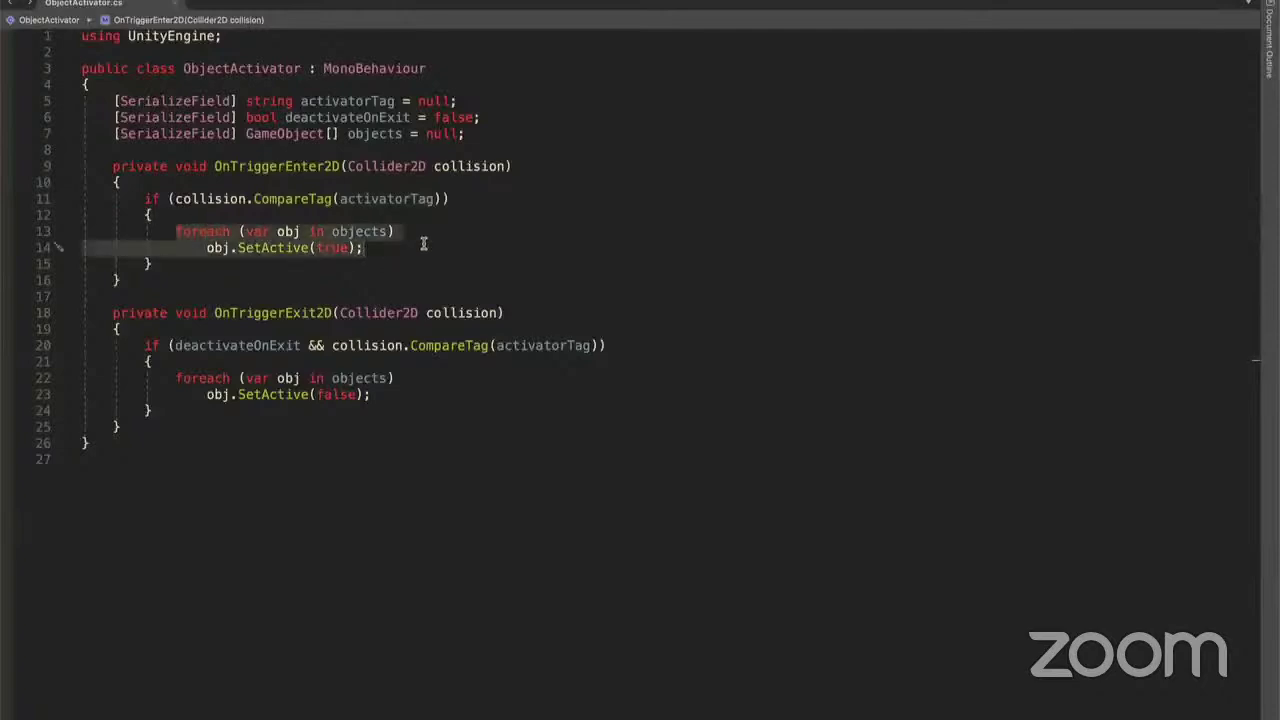
{"action": "left_click", "coordinate": [318, 313]}
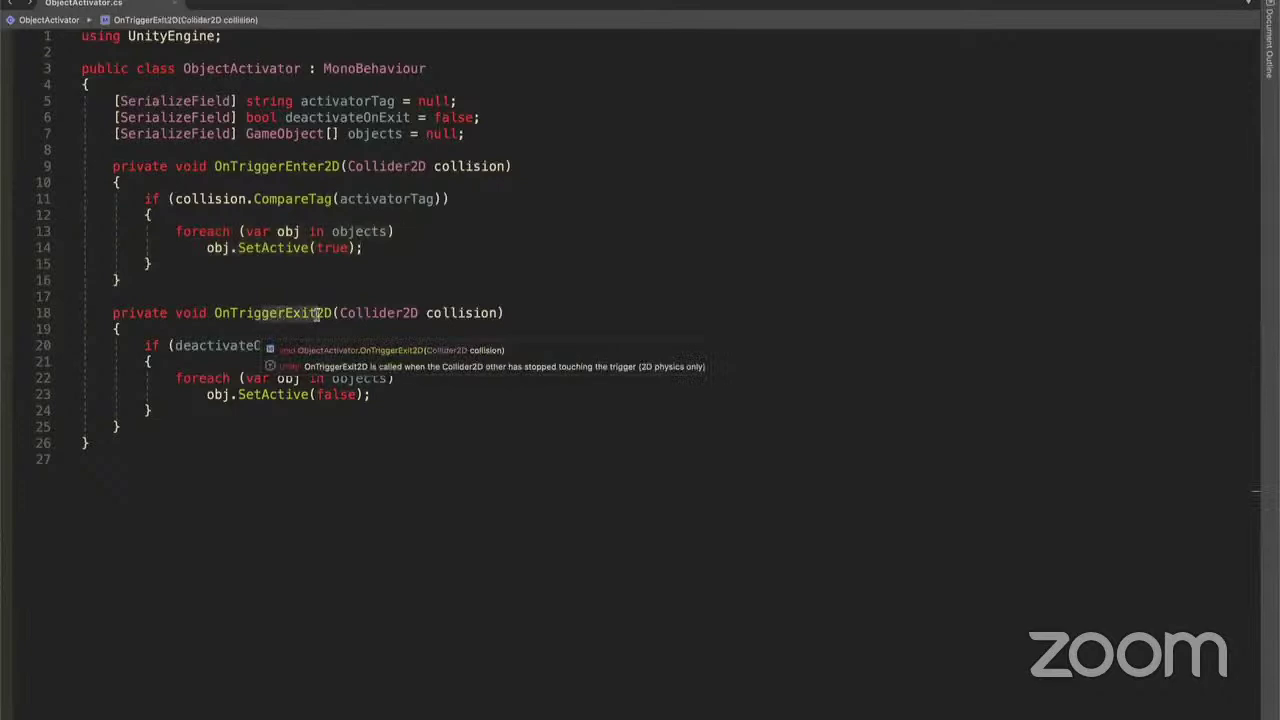
{"action": "left_click_drag", "start_coordinate": [174, 378], "coordinate": [366, 397]}
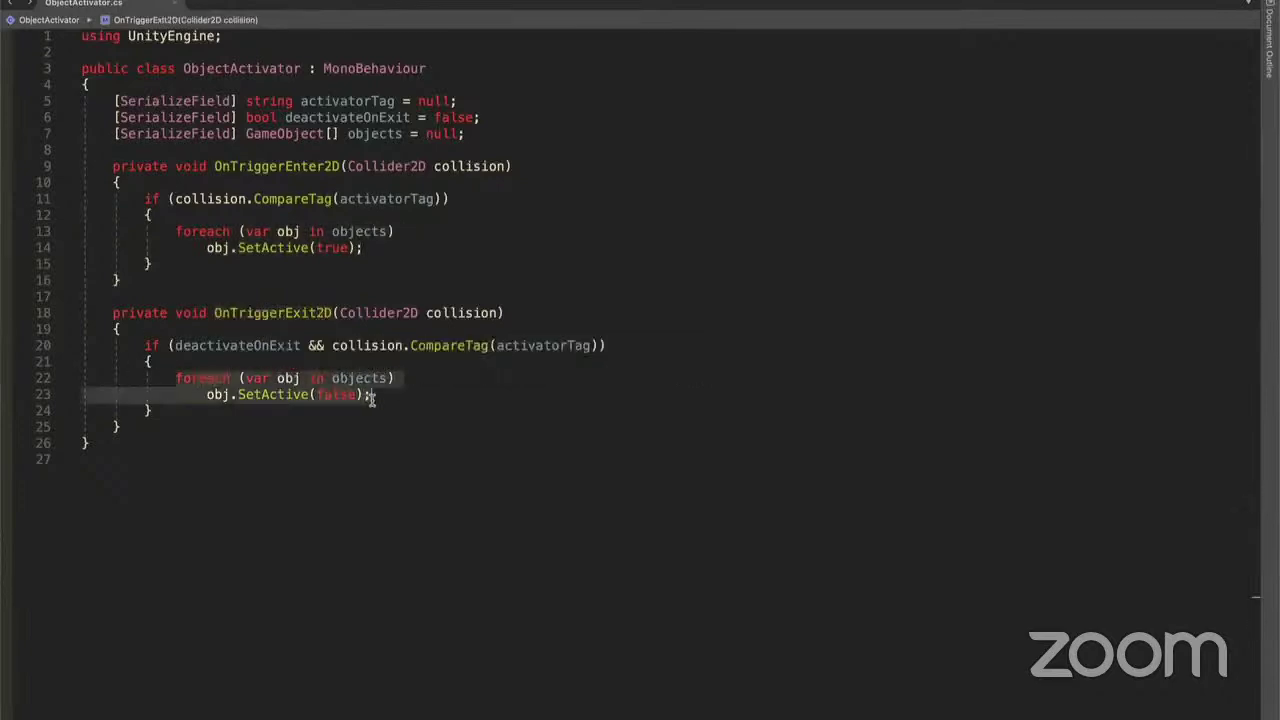
{"action": "left_click", "coordinate": [433, 399]}
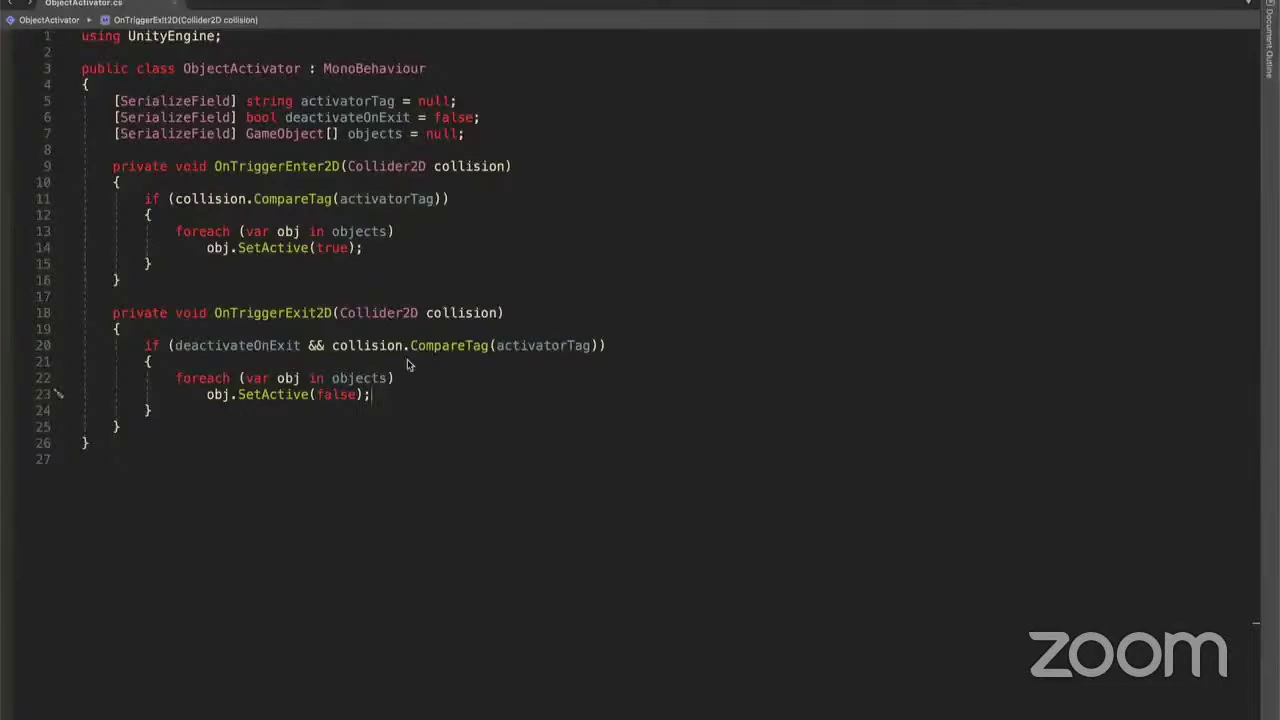
Switch back to Unity and inspect the Sara Variant's tag, plus the Activator Tag and Objects list of the Far To Near trigger
{"action": "key", "text": "super+Tab"}
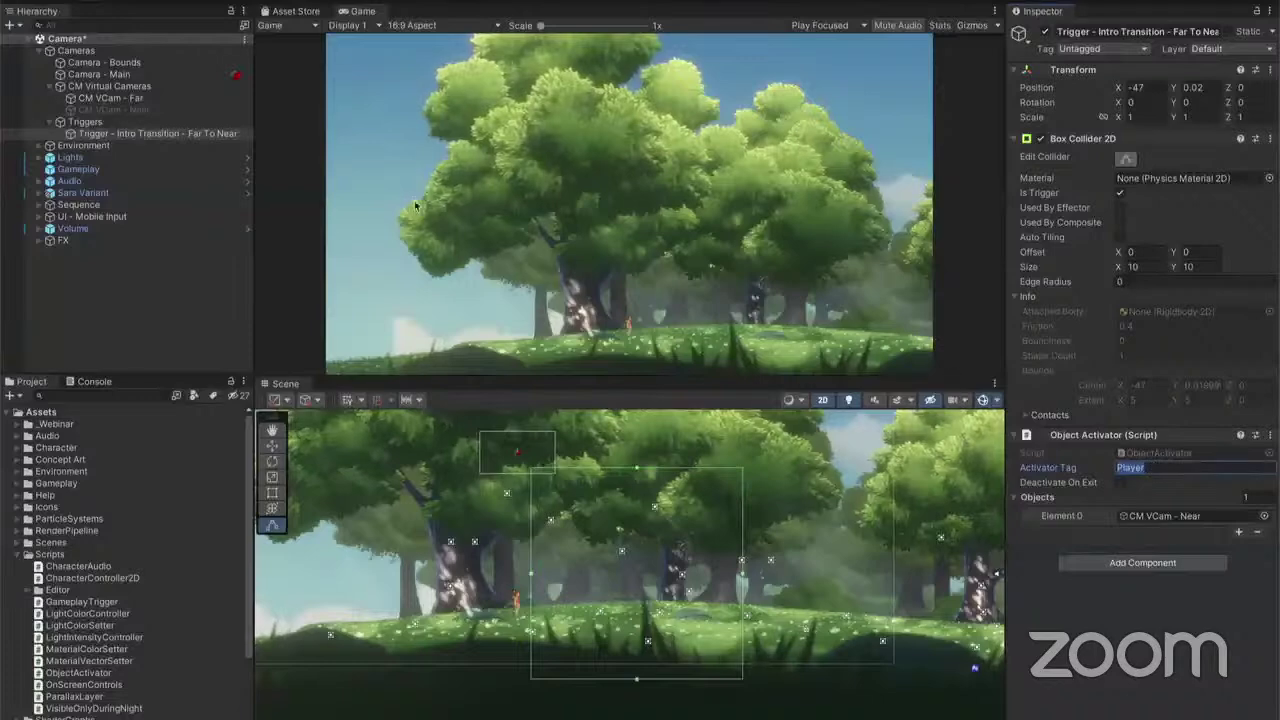
{"action": "left_click", "coordinate": [140, 193]}
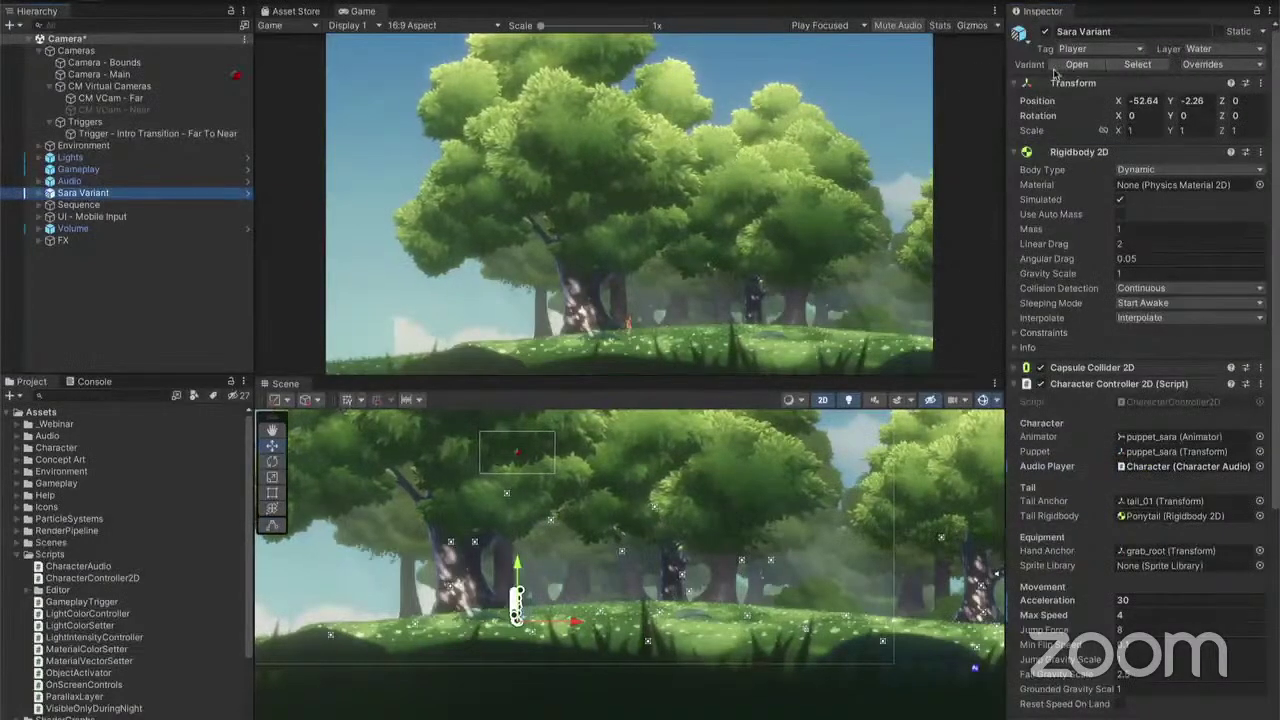
{"action": "left_click", "coordinate": [940, 81]}
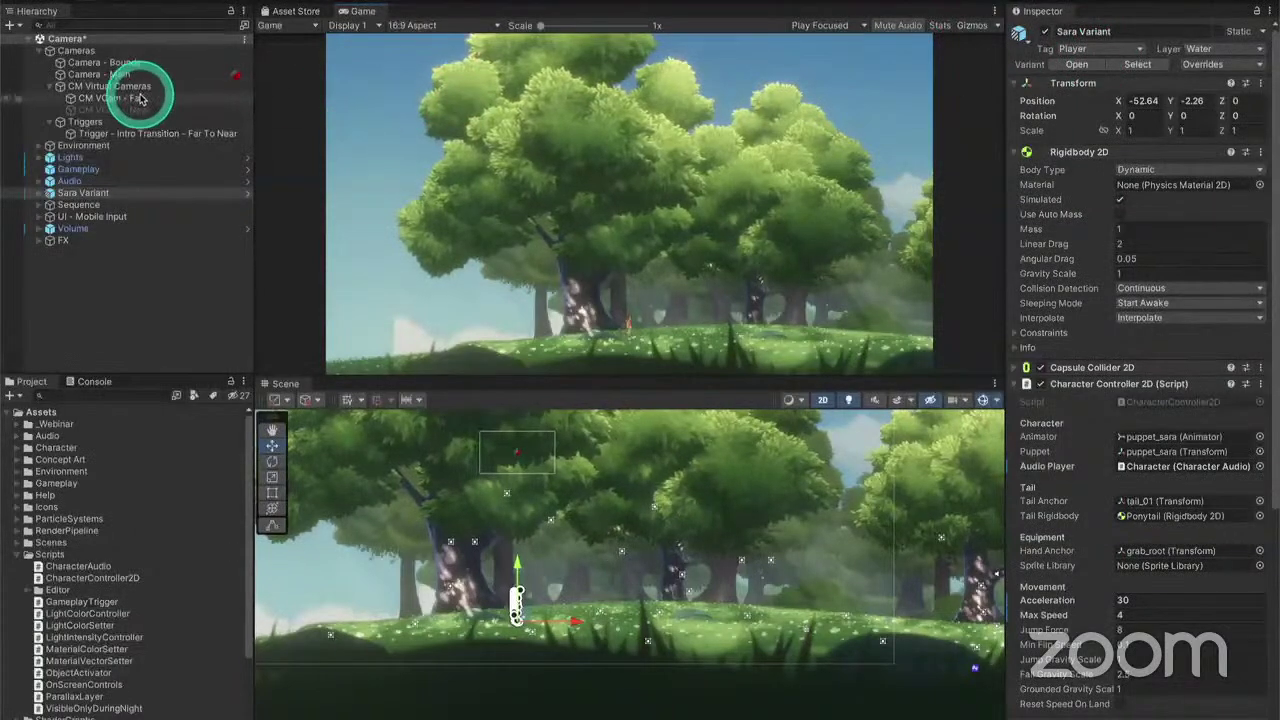
{"action": "left_click", "coordinate": [130, 133]}
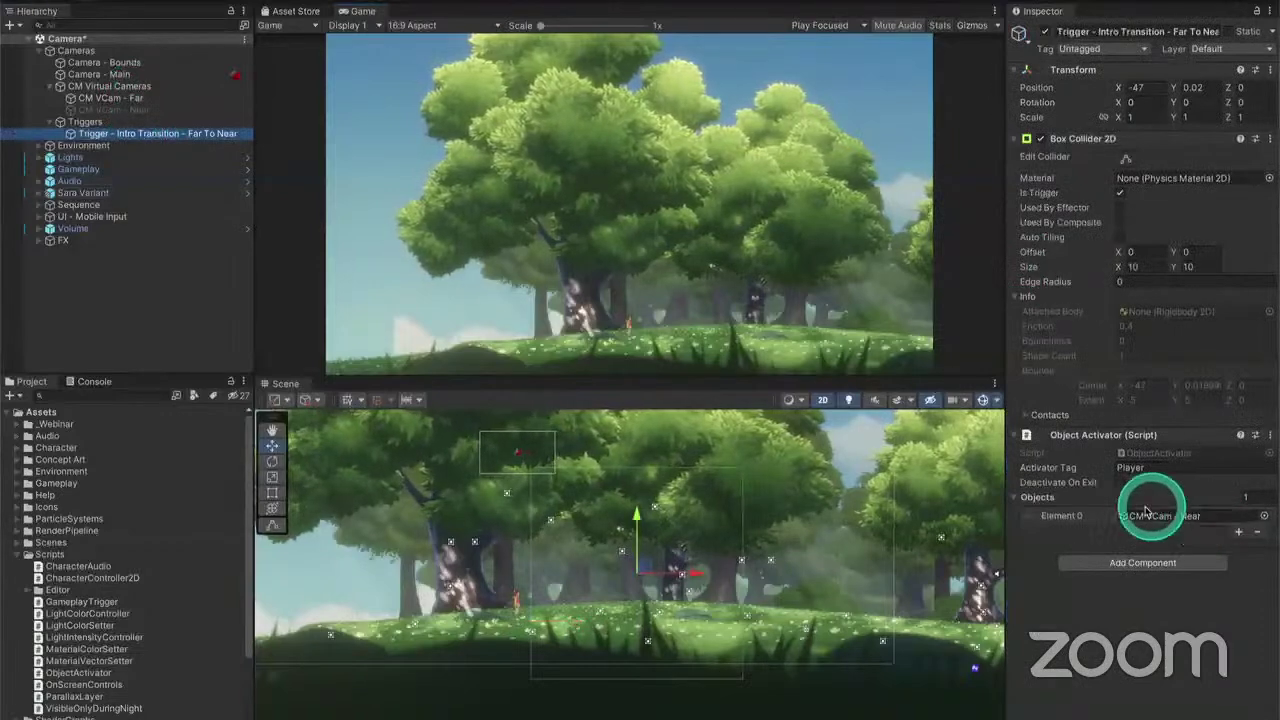
{"action": "left_click", "coordinate": [1180, 517]}
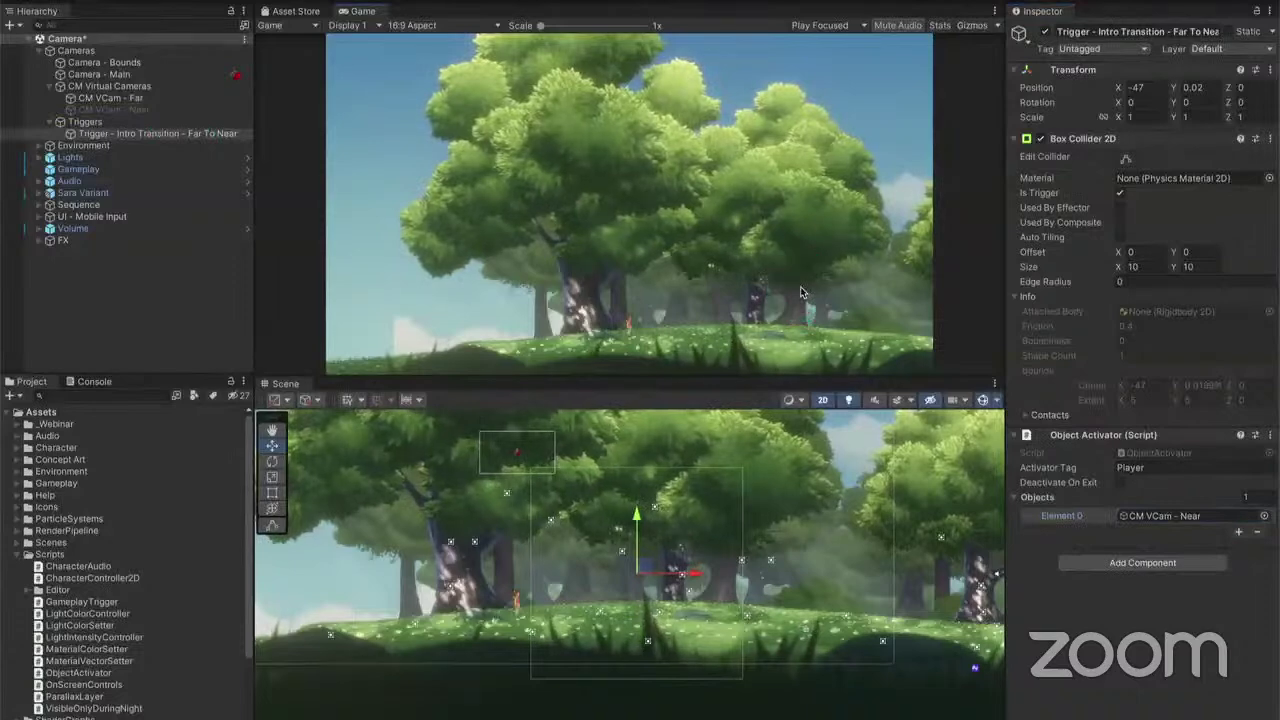
Run the scene, walk the character through the trigger and beyond the near camera's view, and stop playback
{"action": "key", "text": "ctrl+p"}
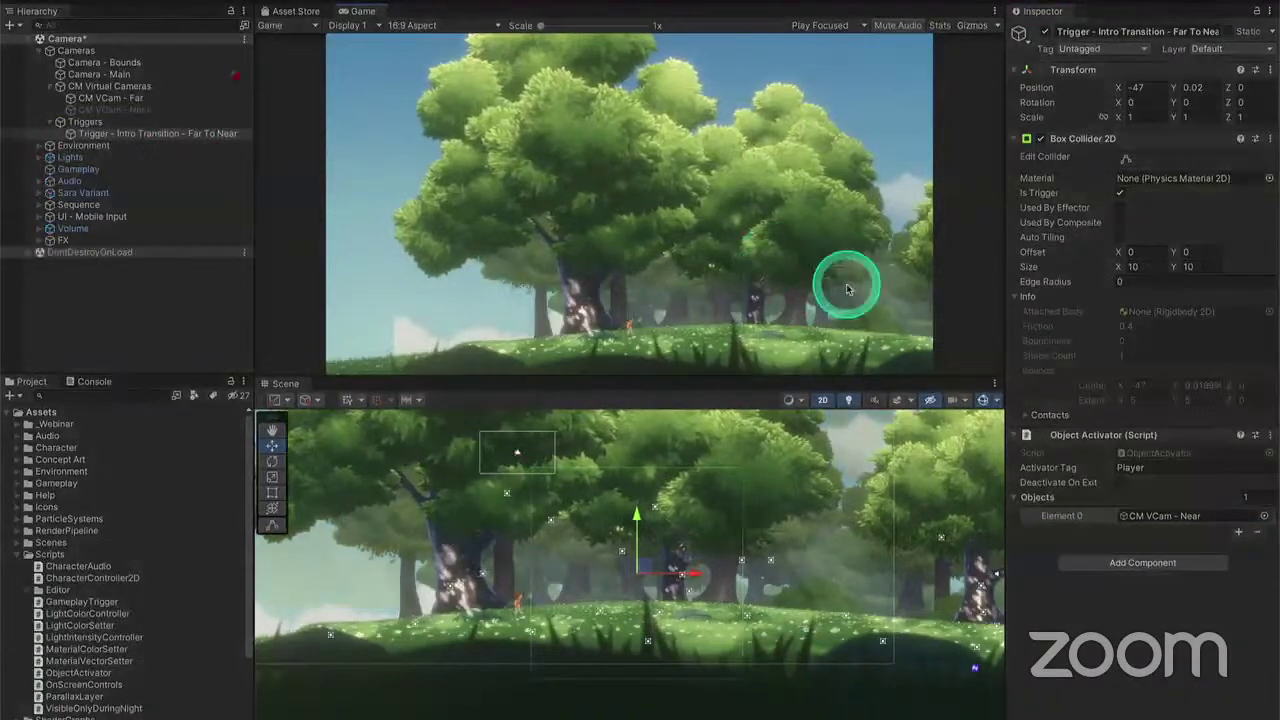
{"action": "key", "text": "Right"}
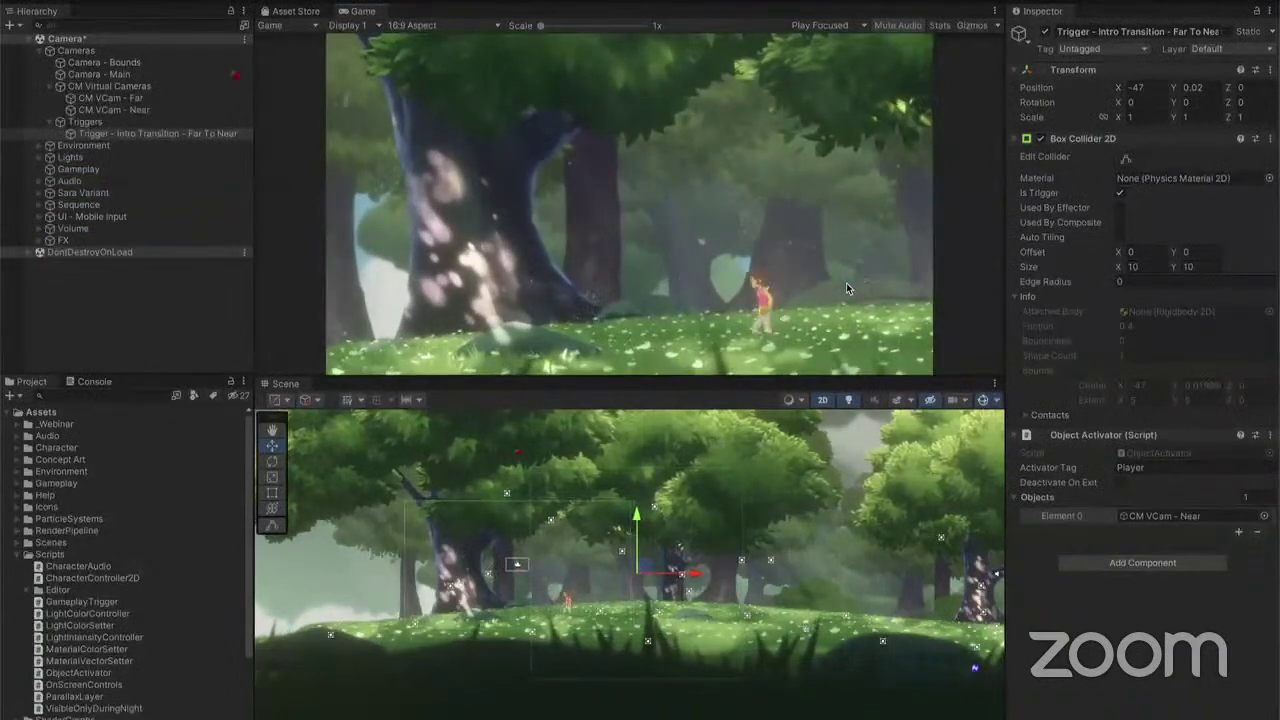
{"action": "key", "text": "Left"}
{"action": "key", "text": "Right"}
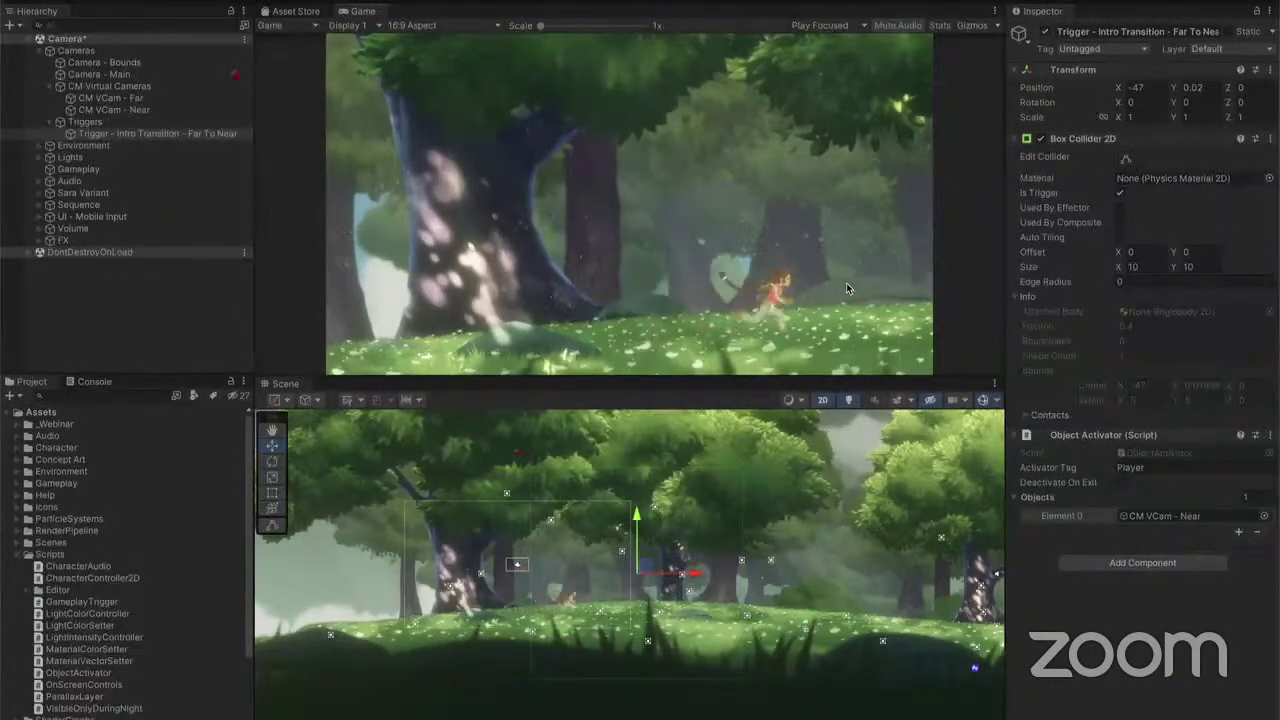
{"action": "key", "text": "Right"}
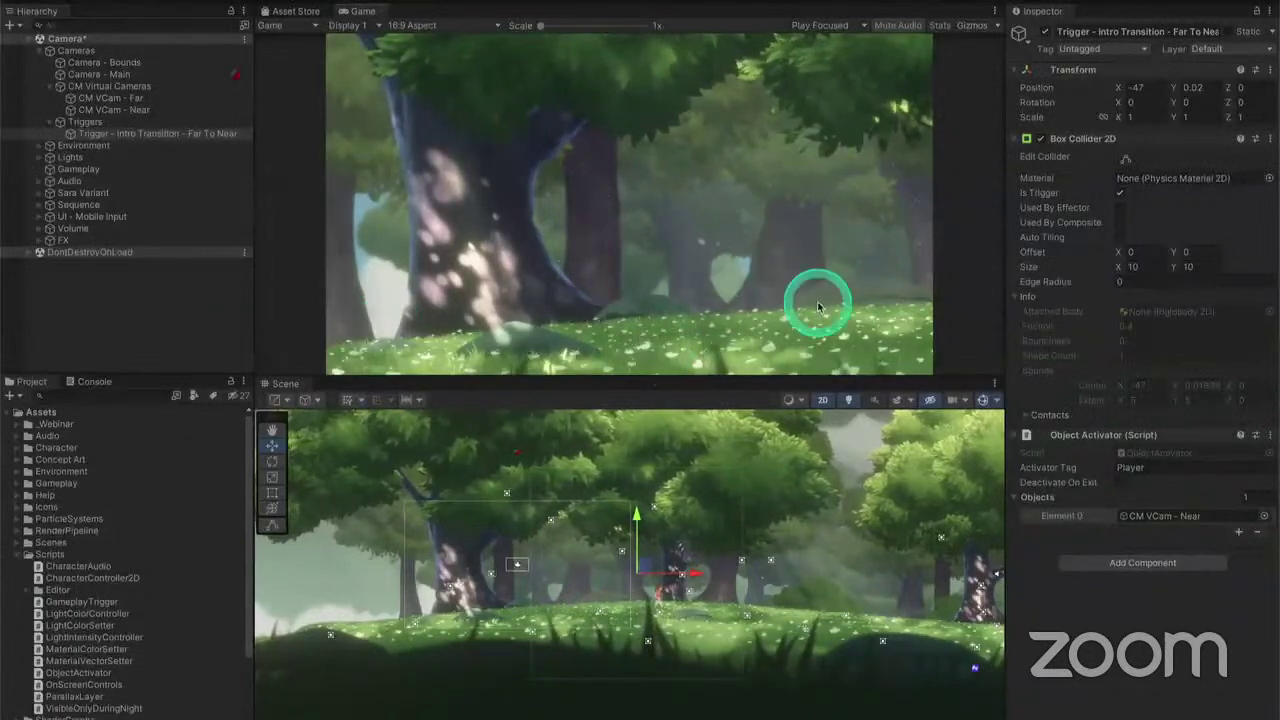
{"action": "key", "text": "super+p"}
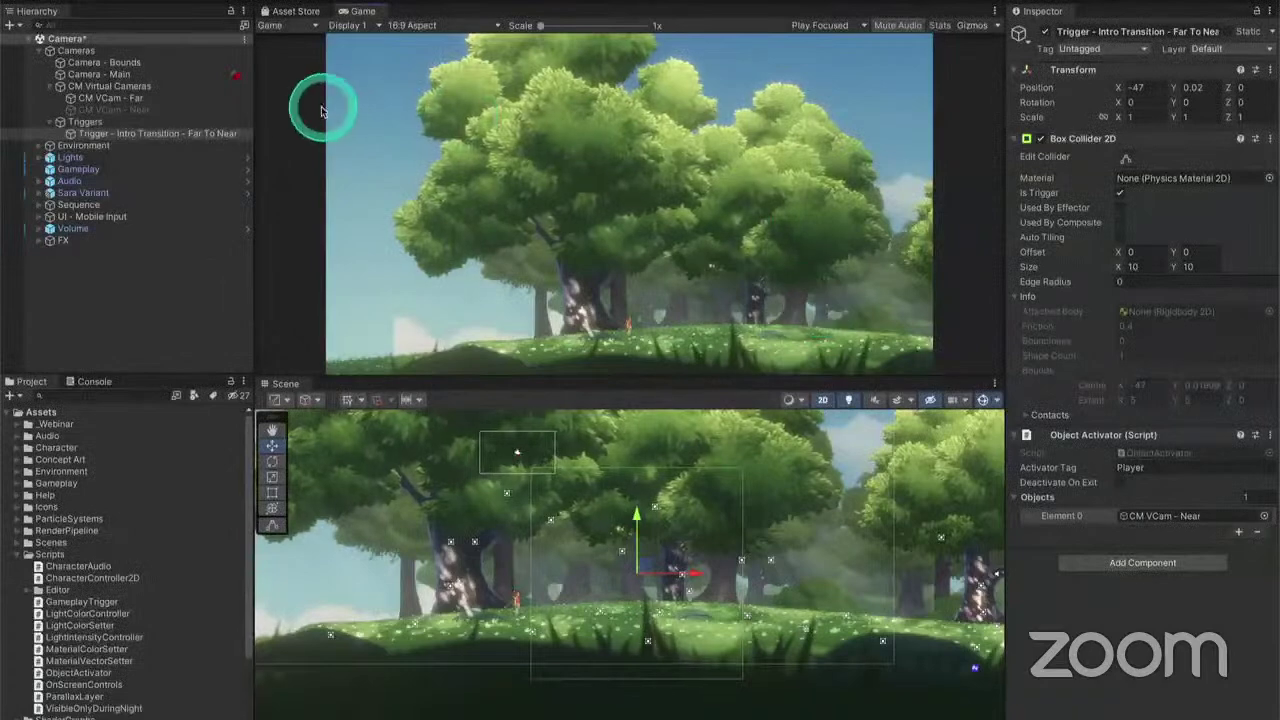
Assign Sara Variant as the Follow target of both CM VCam - Far and CM VCam - Near
{"action": "left_click", "coordinate": [200, 99]}
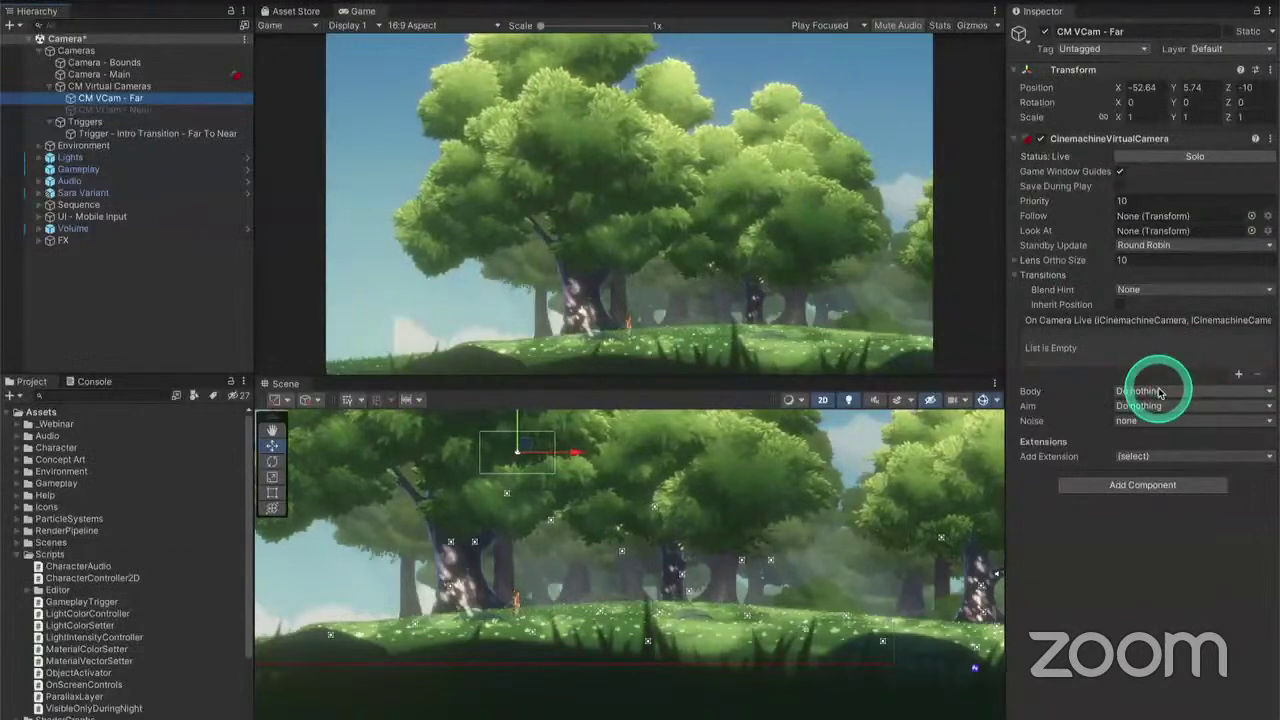
{"action": "left_click", "coordinate": [1060, 216]}
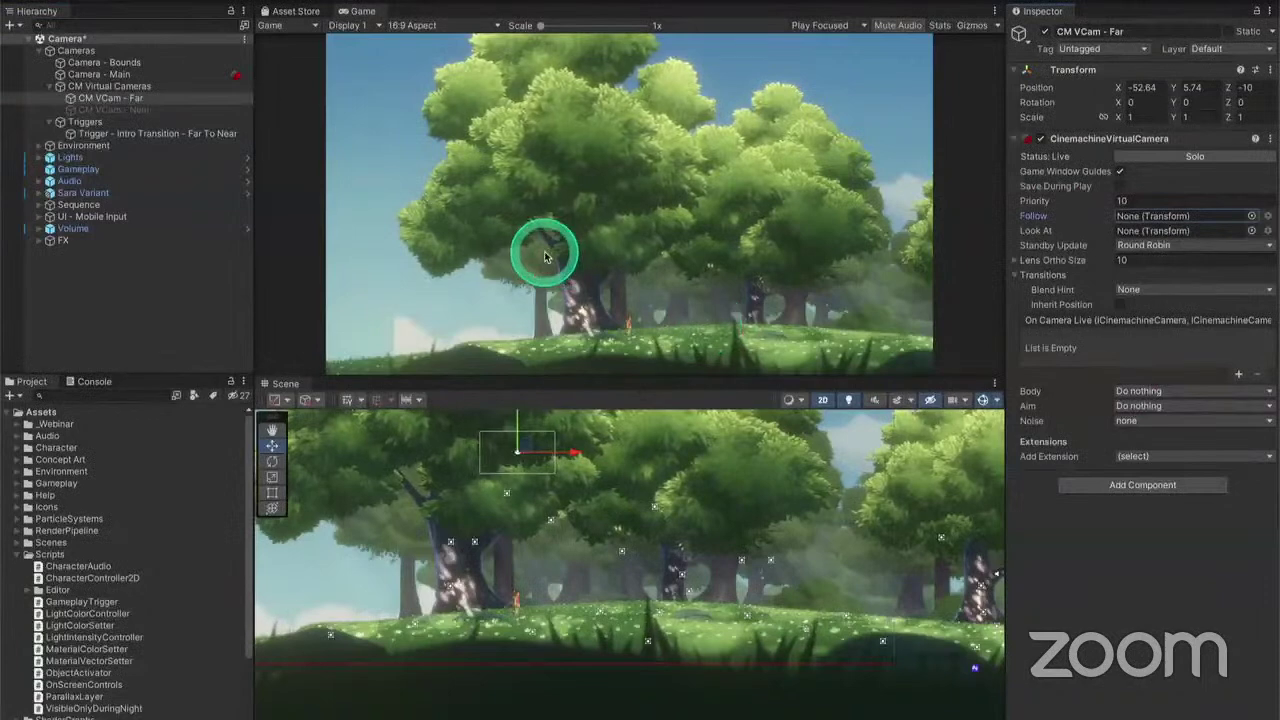
{"action": "left_click", "coordinate": [128, 99]}
{"action": "left_click_drag", "start_coordinate": [129, 100], "coordinate": [140, 112]}
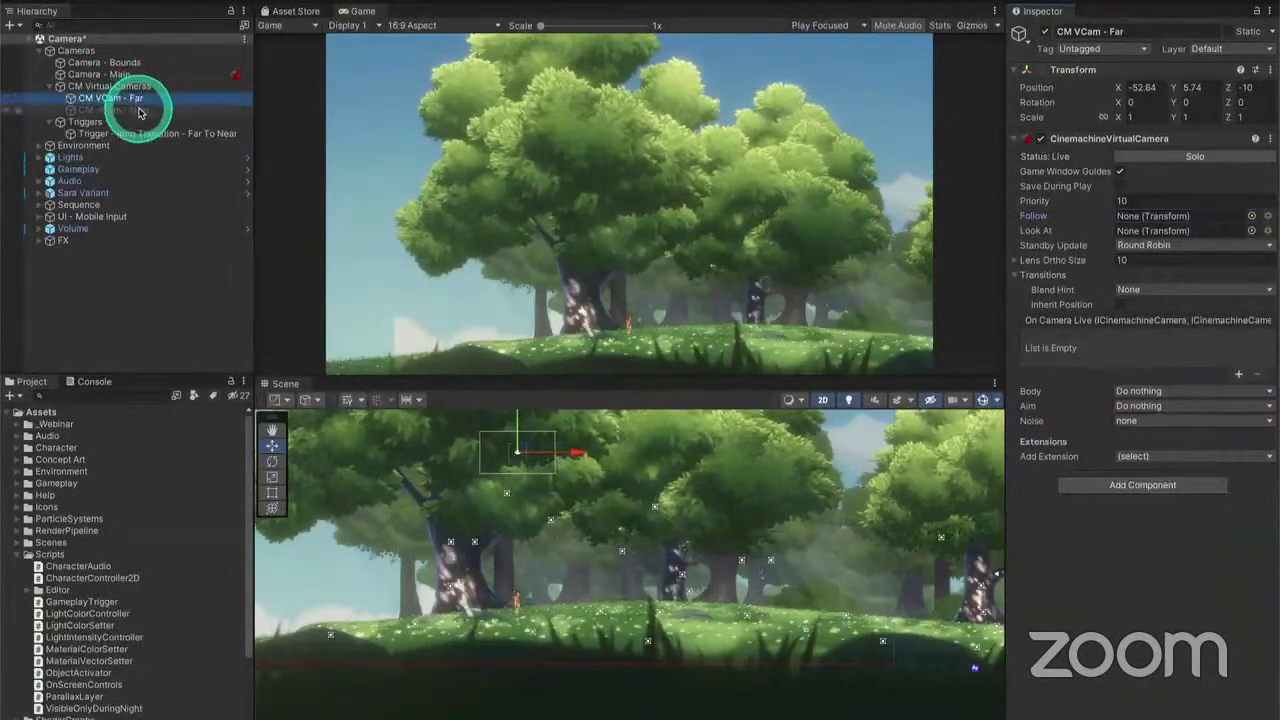
{"action": "left_click", "coordinate": [140, 112], "text": "ctrl"}
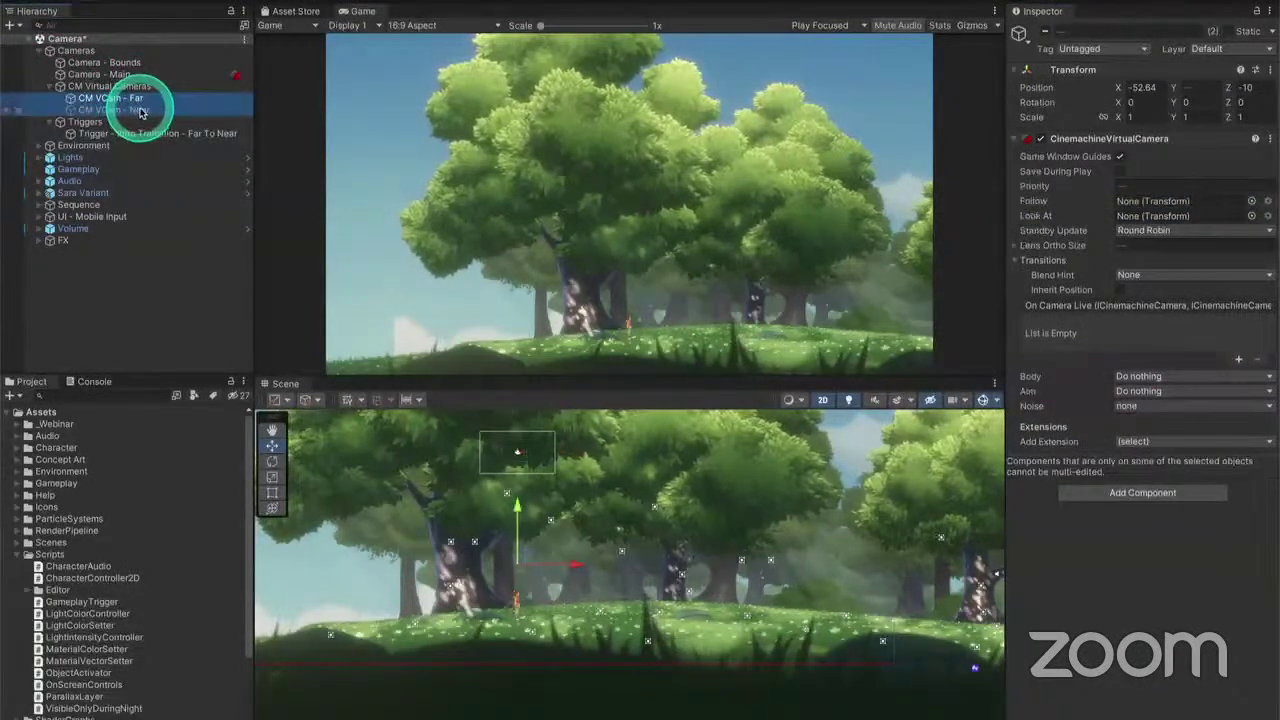
{"action": "left_click", "coordinate": [1170, 205]}
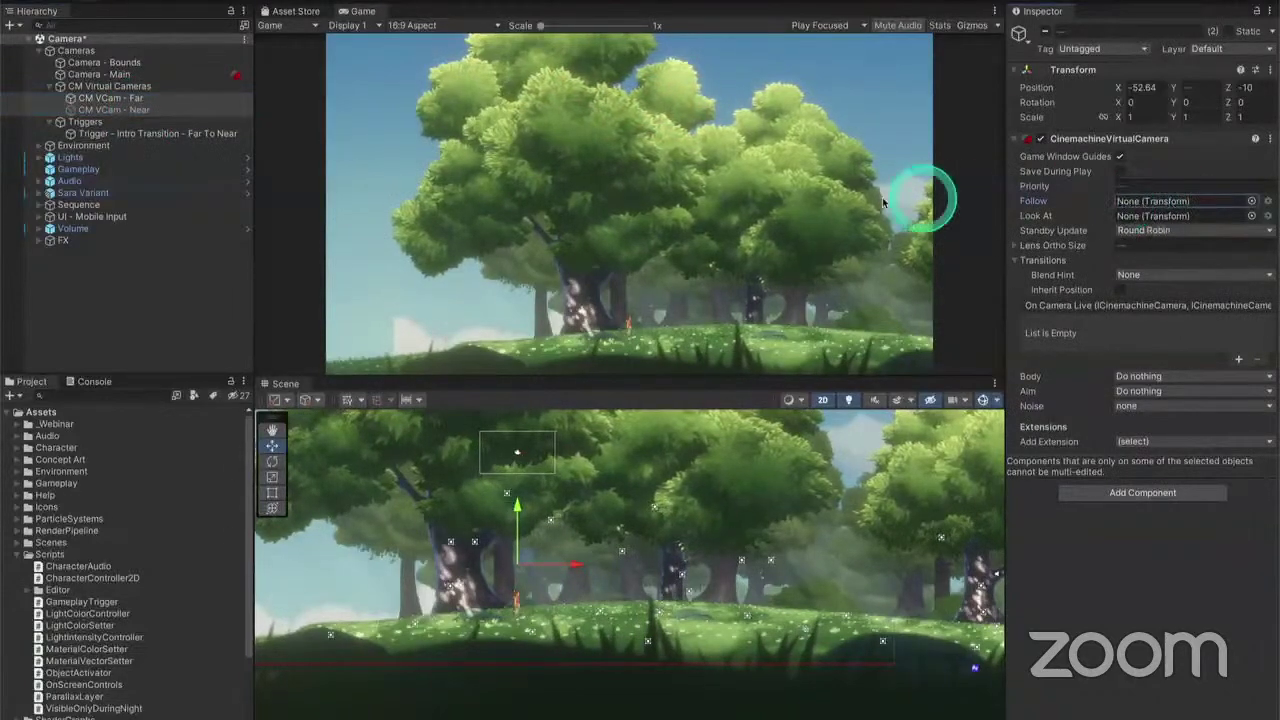
{"action": "left_click_drag", "start_coordinate": [90, 194], "coordinate": [1140, 207]}
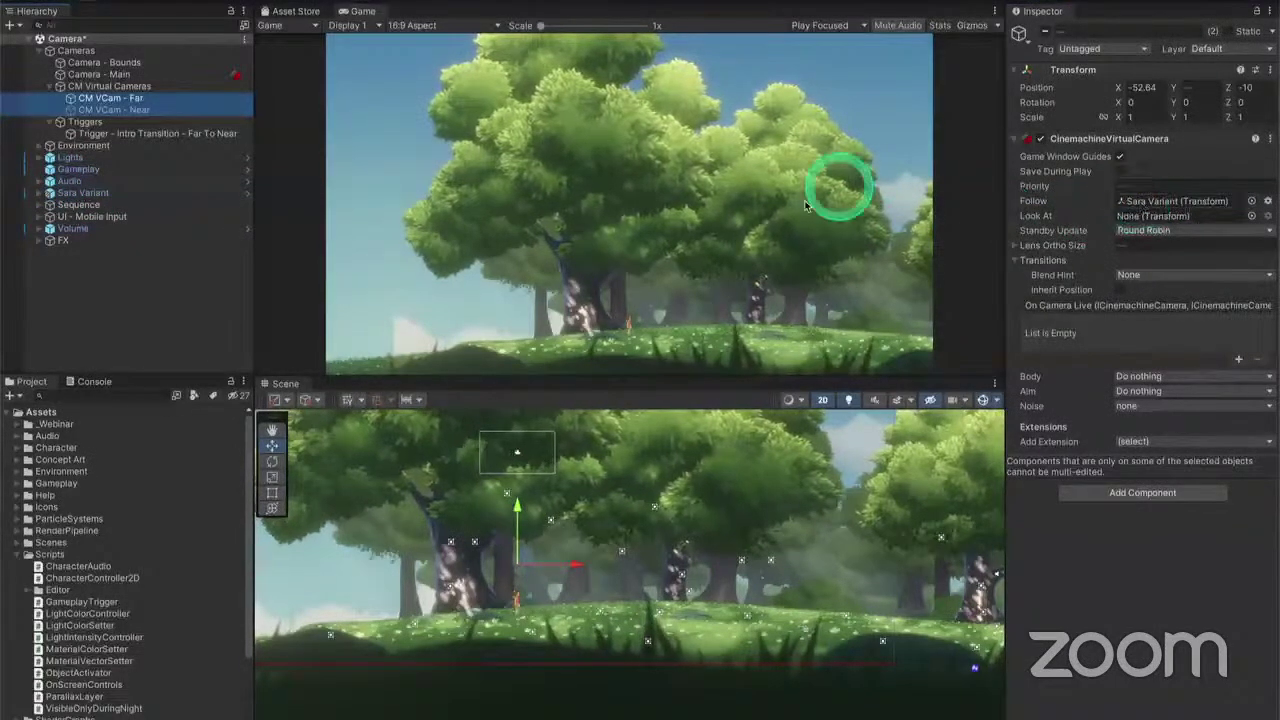
Set the Body of both virtual cameras to Framing Transposer and check the far and near cameras' settings individually
{"action": "left_click", "coordinate": [732, 264]}
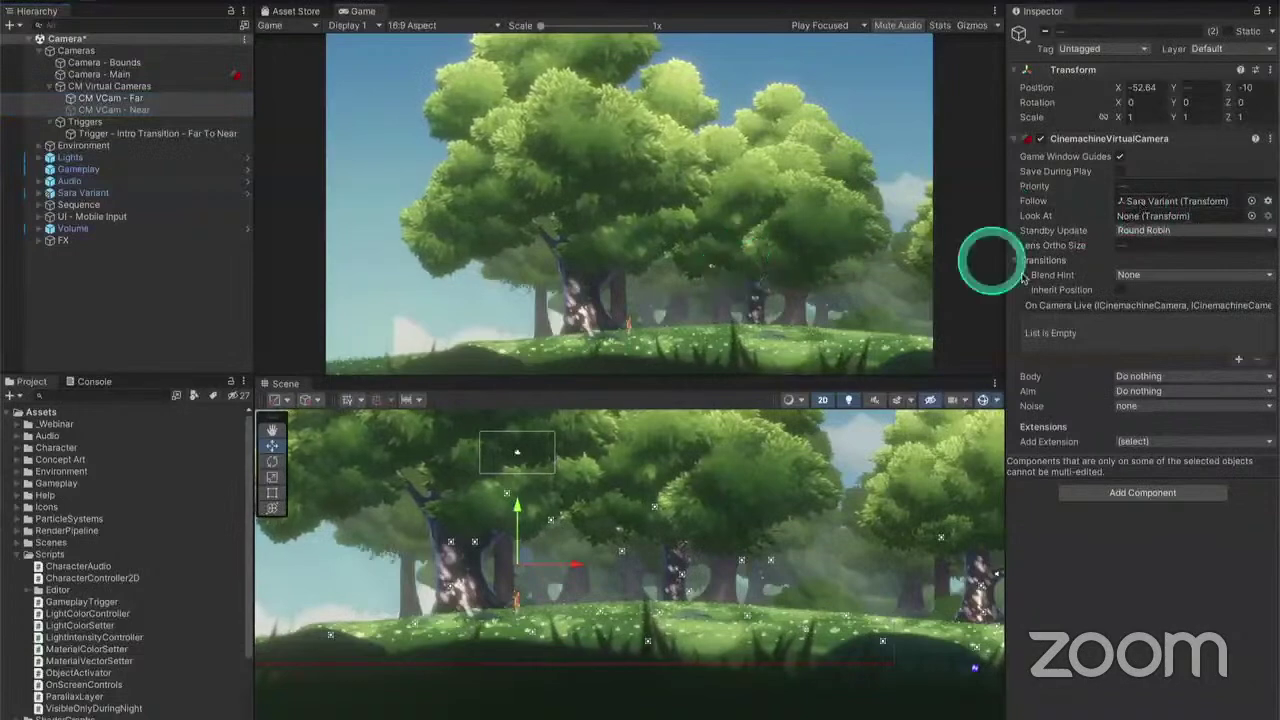
{"action": "left_click", "coordinate": [1128, 377]}
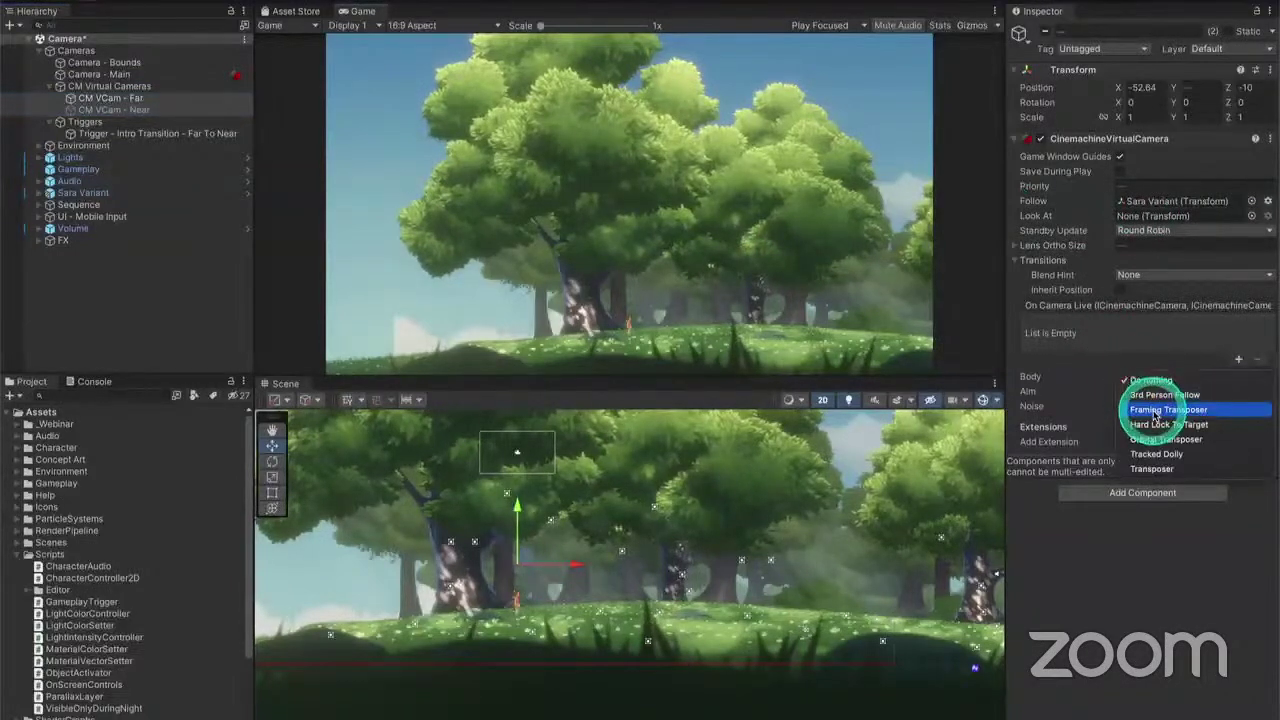
{"action": "left_click", "coordinate": [1155, 414]}
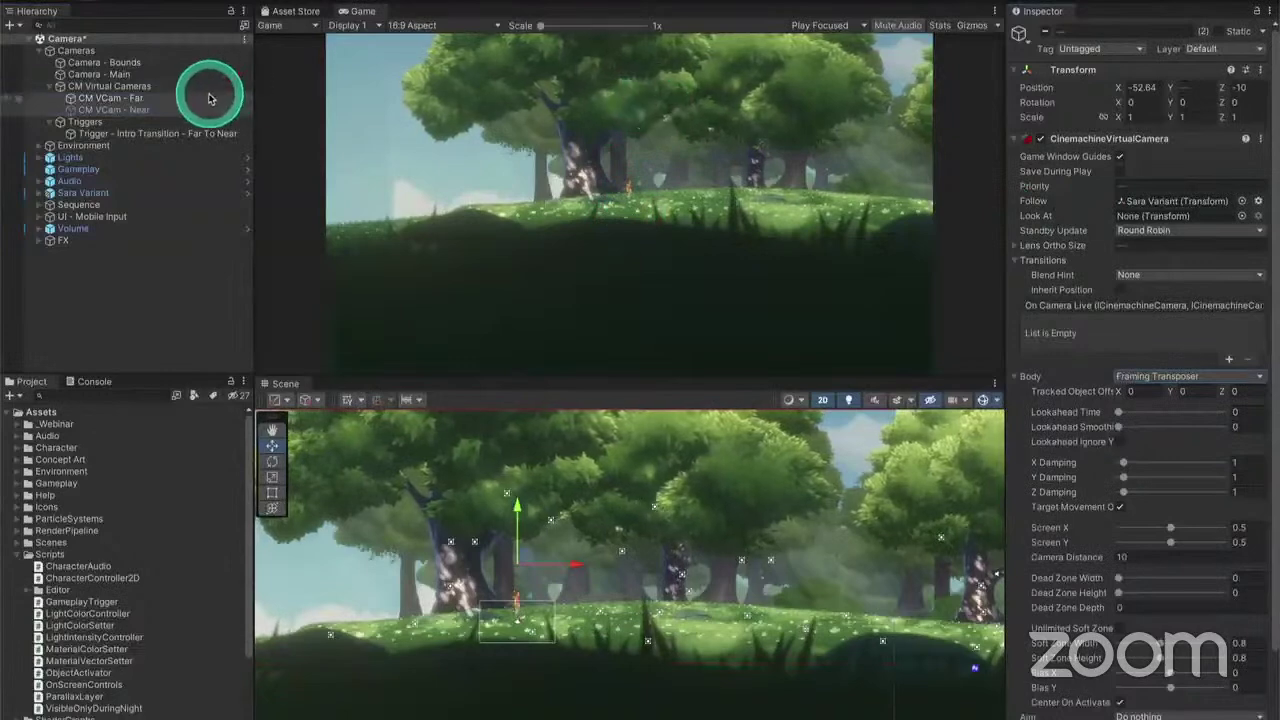
{"action": "left_click", "coordinate": [207, 98]}
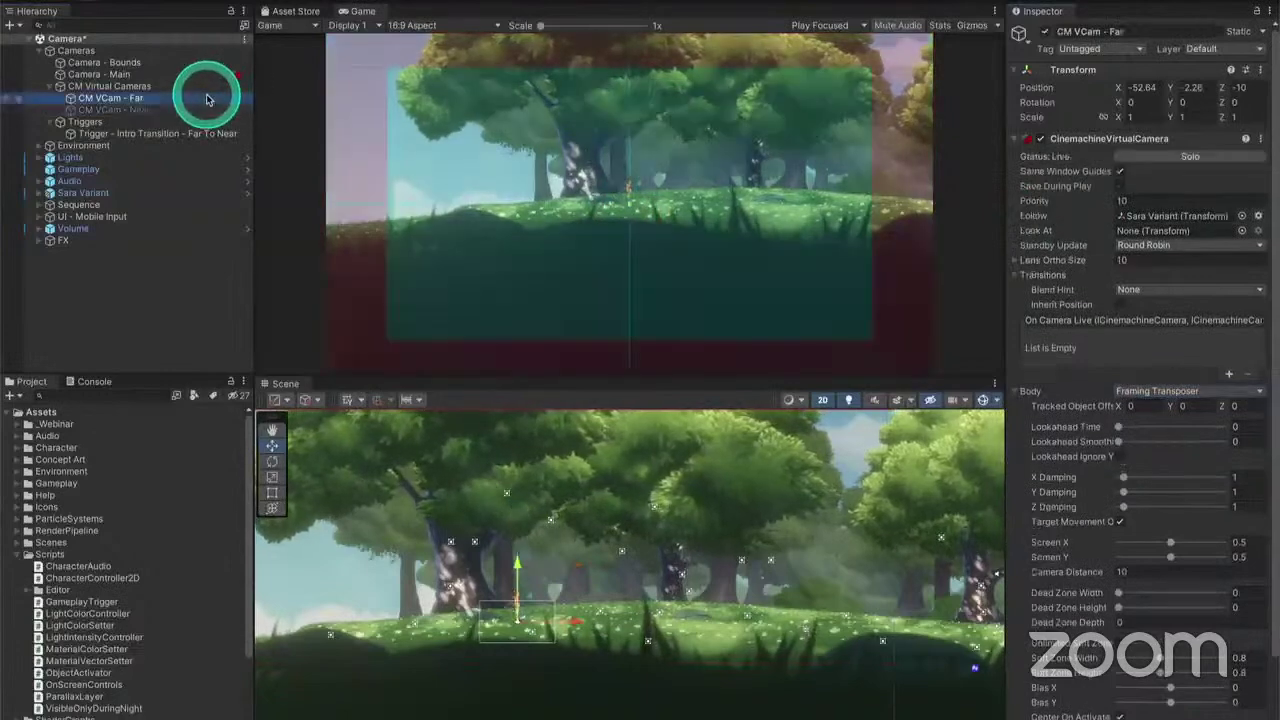
{"action": "left_click", "coordinate": [203, 109]}
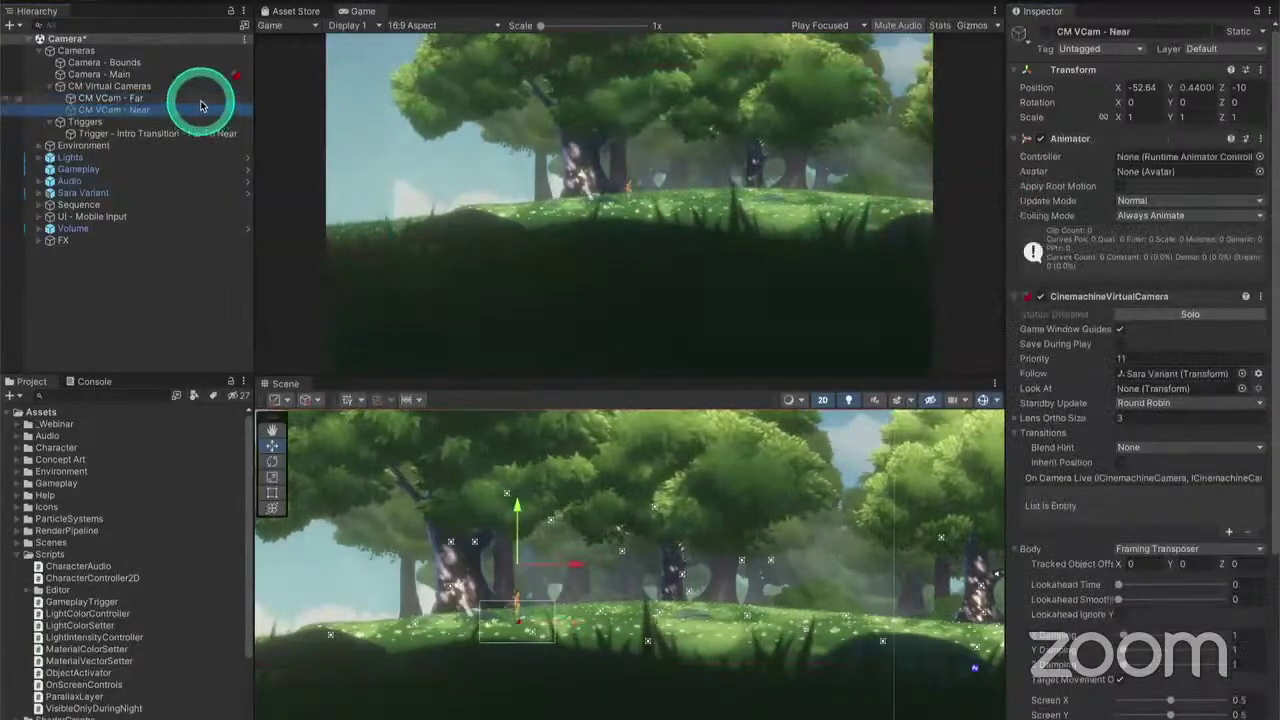
{"action": "left_click", "coordinate": [201, 101]}
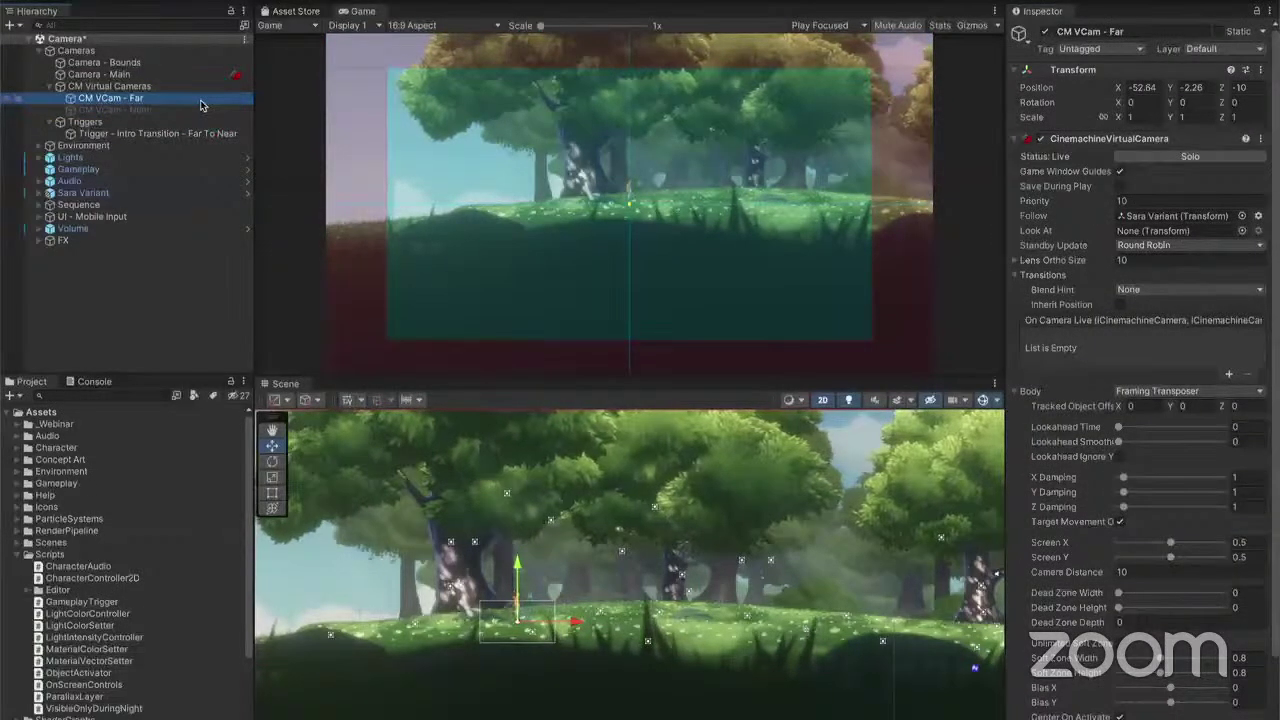
Run the scene, walk the character right through the trigger and back left to check the camera follow, and stop playback
{"action": "left_click", "coordinate": [656, 18]}
{"action": "left_click", "coordinate": [688, 66]}
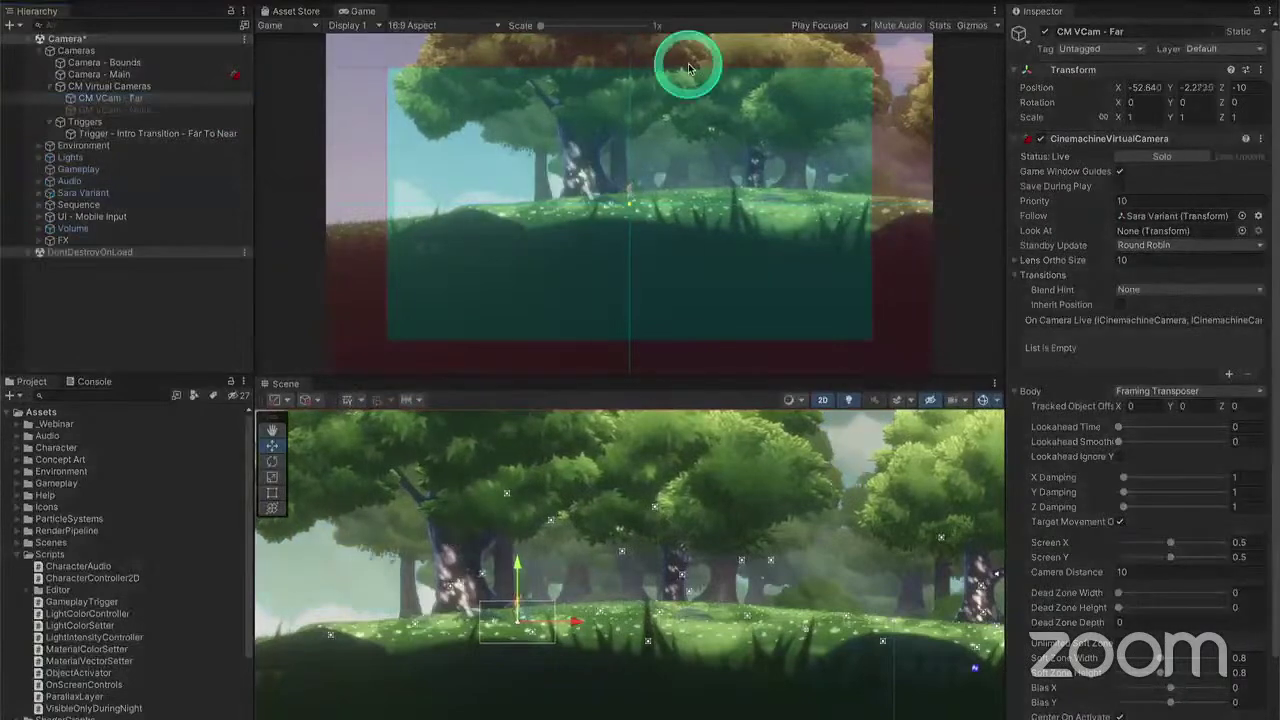
{"action": "key", "text": "Right"}
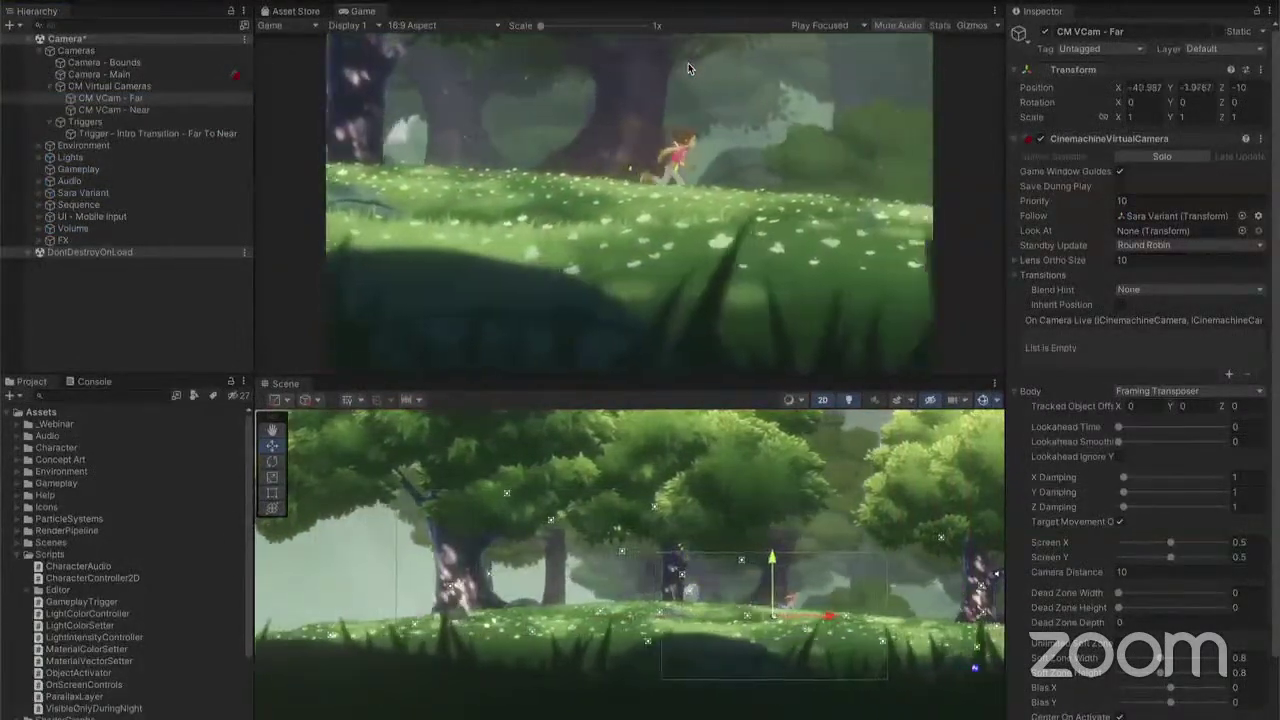
{"action": "left_click", "coordinate": [688, 66]}
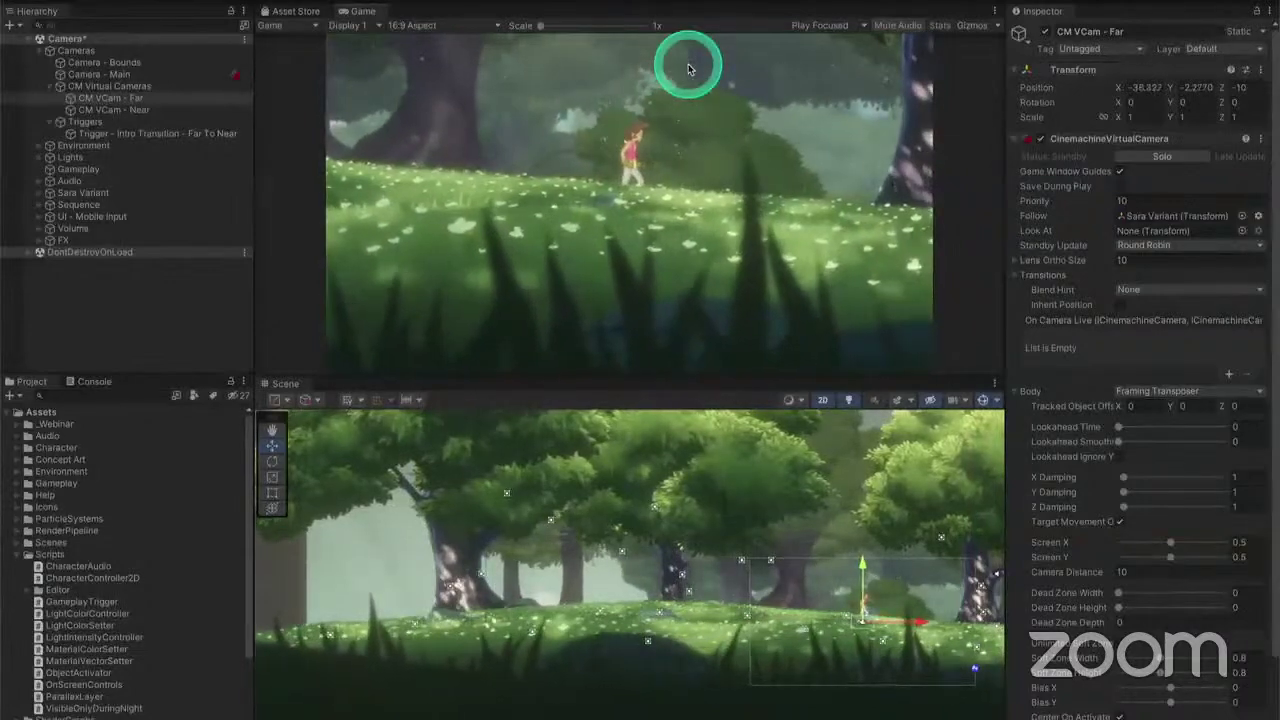
{"action": "key", "text": "Left"}
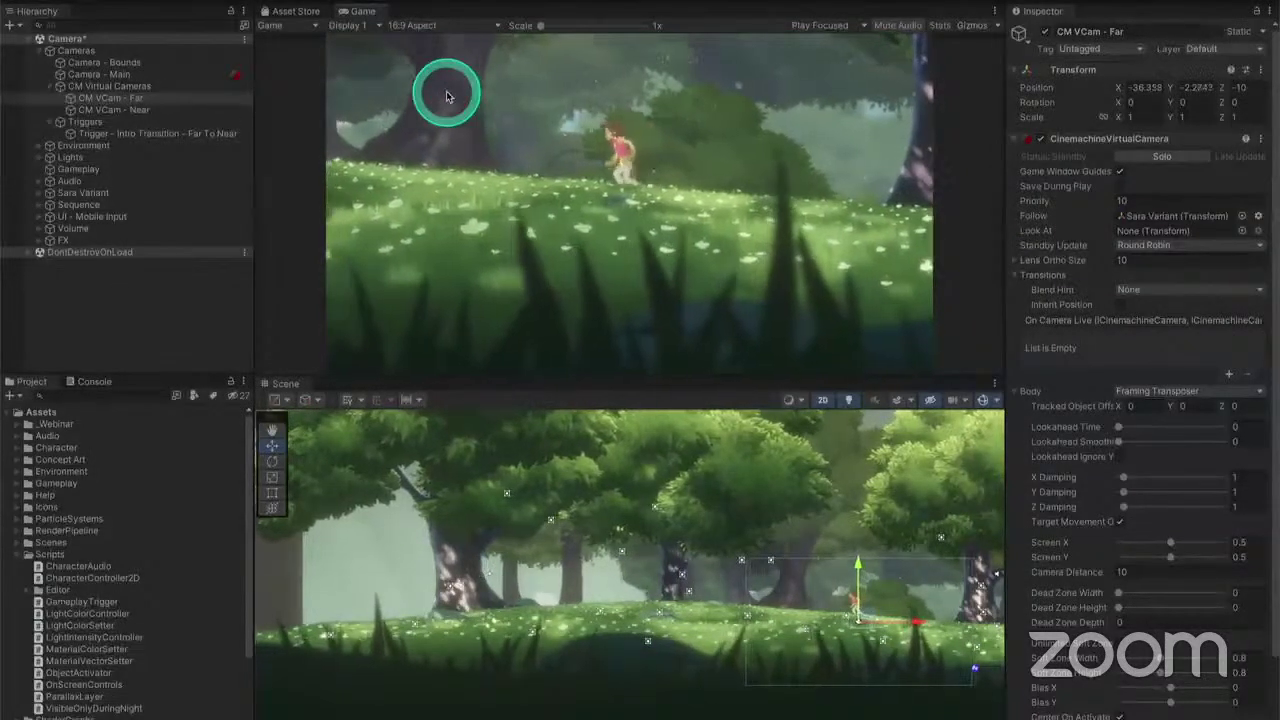
{"action": "left_click", "coordinate": [150, 110]}
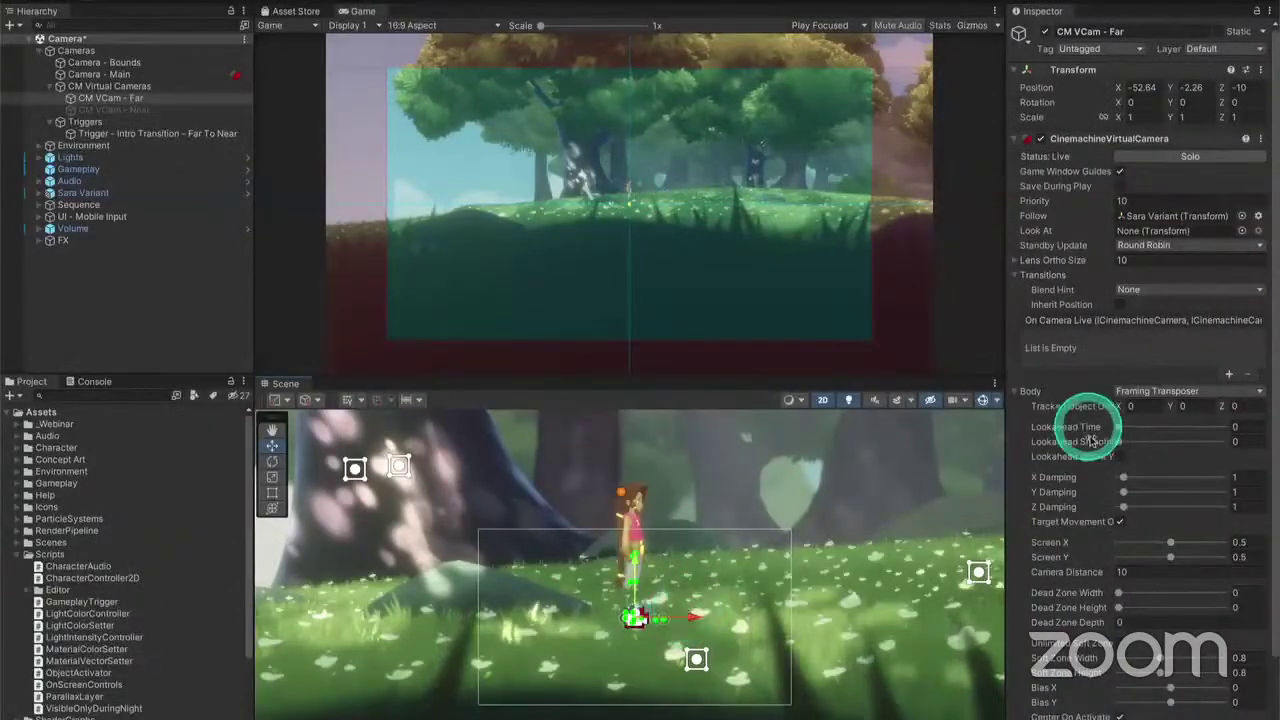
On CM VCam - Far, set Tracked Object Offset Y to 1.22, Screen X/Y to about 0.503/0.747, and the dead zone to 0.31 wide by 0.16 high
{"action": "scroll", "coordinate": [1090, 450], "scroll_direction": "down", "scroll_amount": 3}
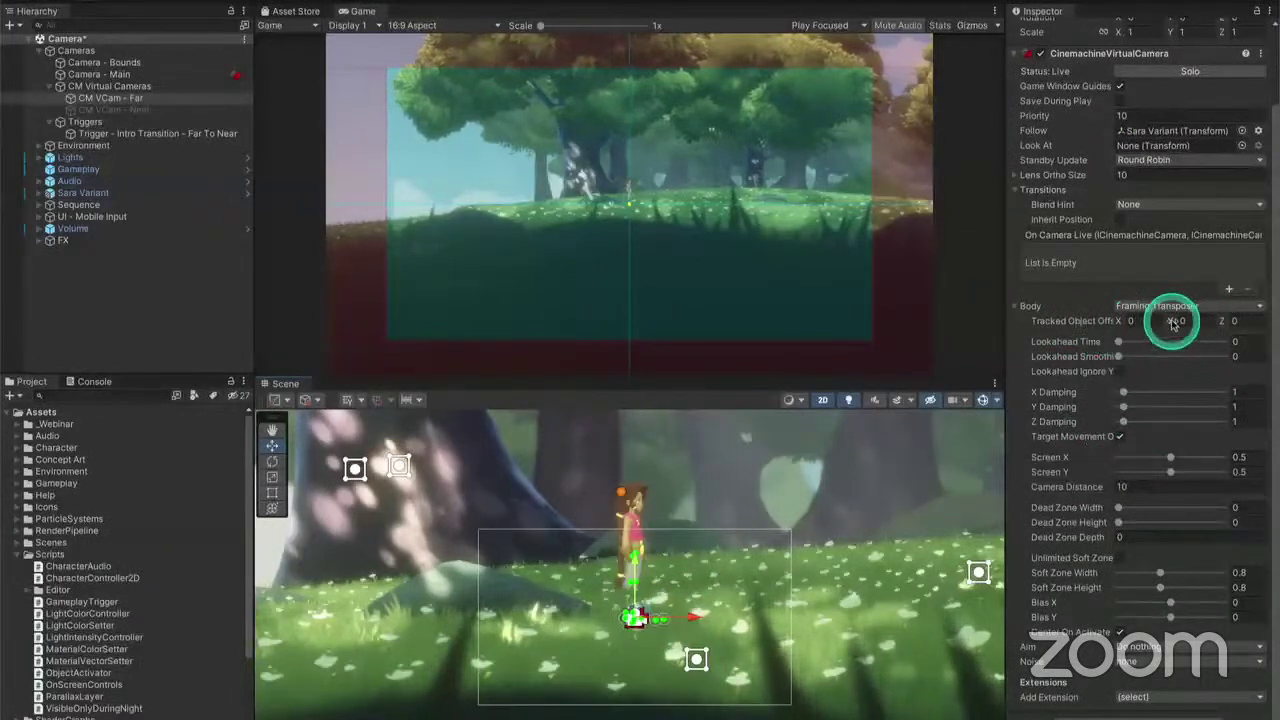
{"action": "left_click_drag", "start_coordinate": [1174, 322], "coordinate": [1187, 326]}
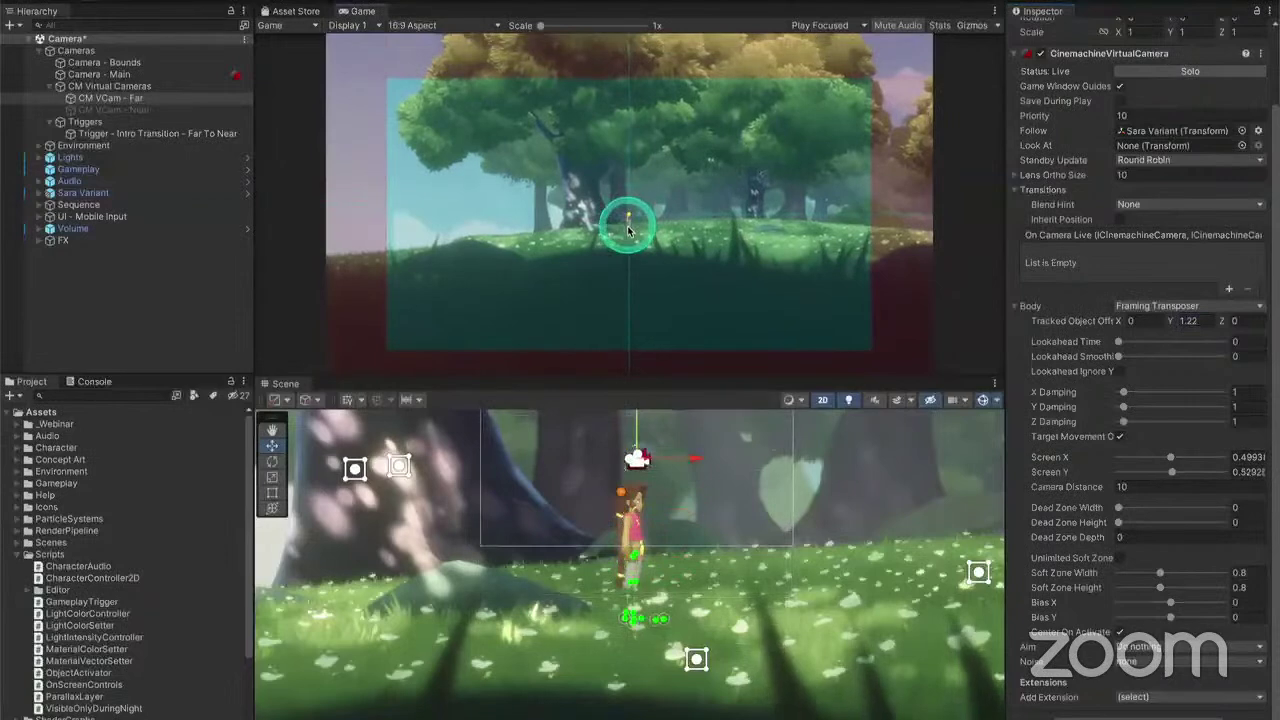
{"action": "left_click_drag", "start_coordinate": [627, 225], "coordinate": [638, 431]}
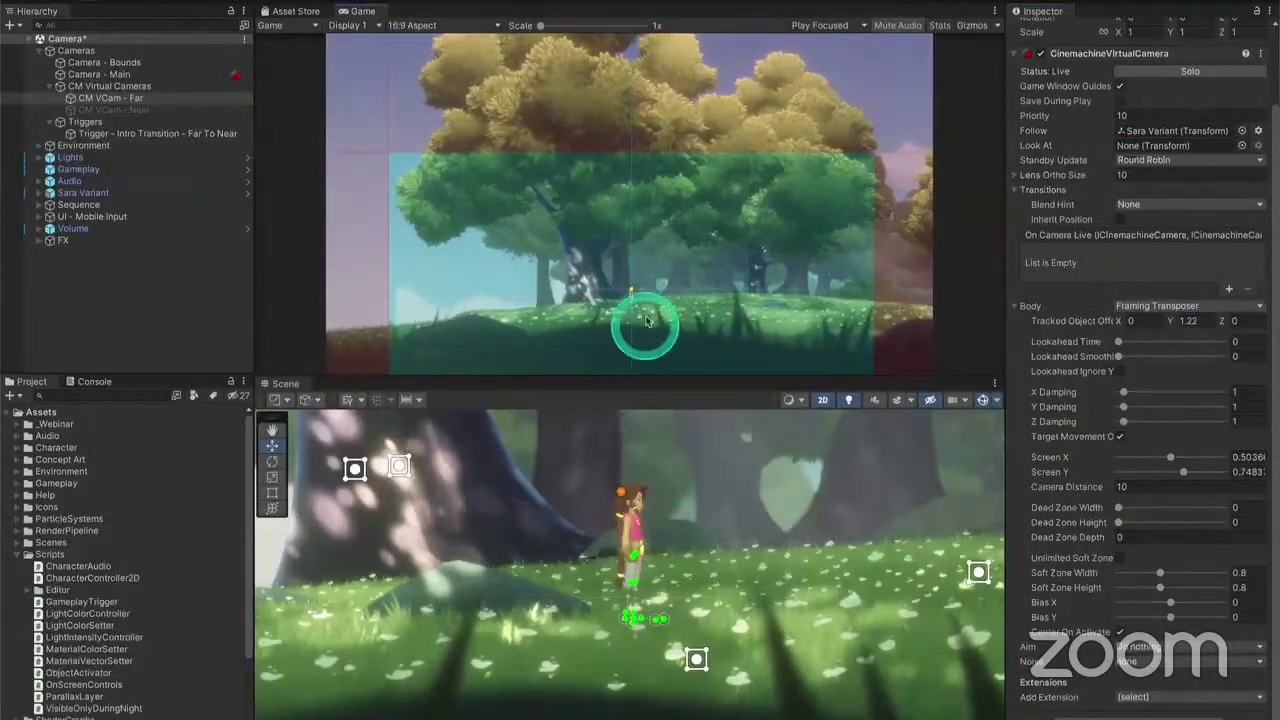
{"action": "left_click_drag", "start_coordinate": [634, 291], "coordinate": [632, 288]}
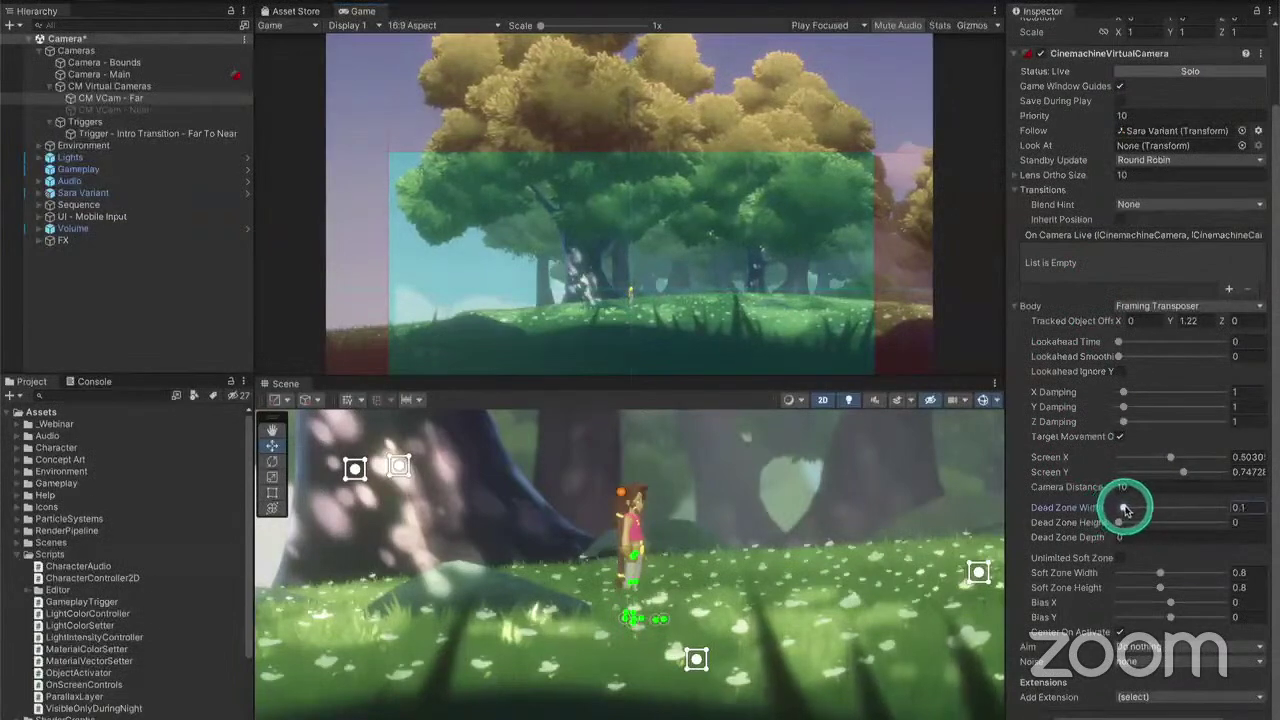
{"action": "left_click_drag", "start_coordinate": [1120, 524], "coordinate": [1126, 515]}
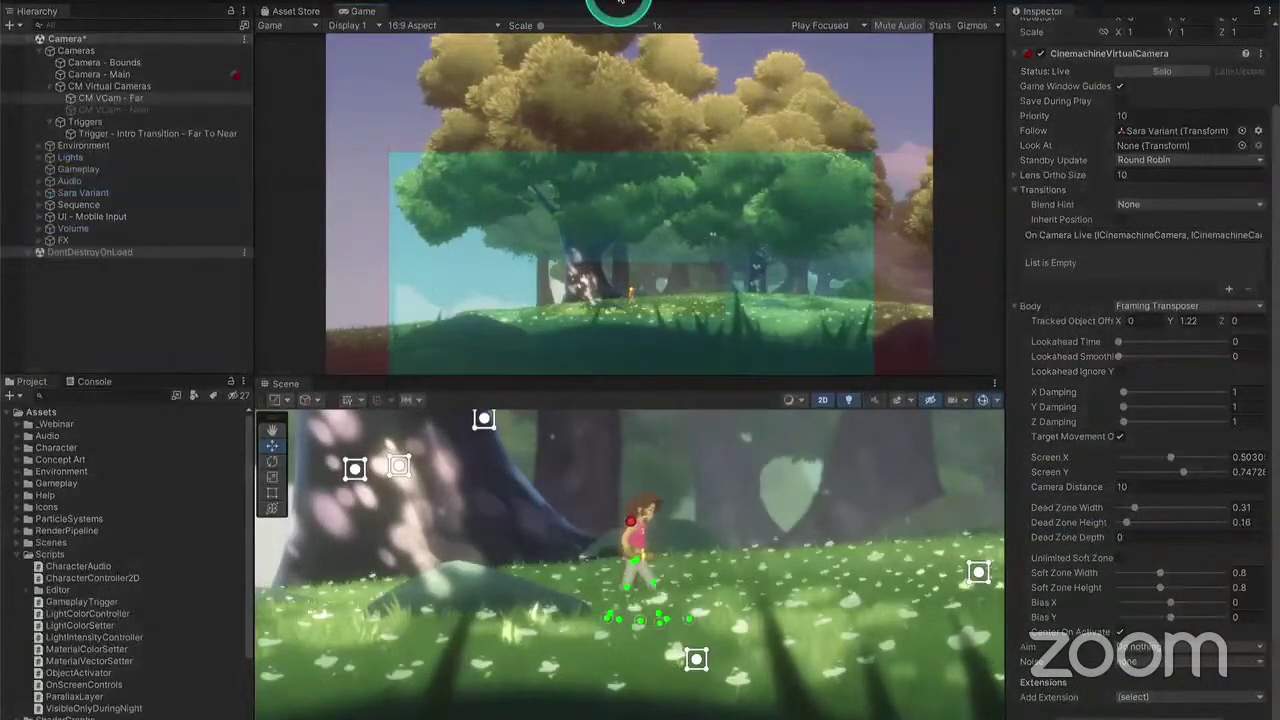
Run the scene through the trigger and set CM VCam - Near's Tracked Object Offset Y to 1.08 and Screen X/Y to about 0.41/0.68
{"action": "left_click", "coordinate": [665, 258]}
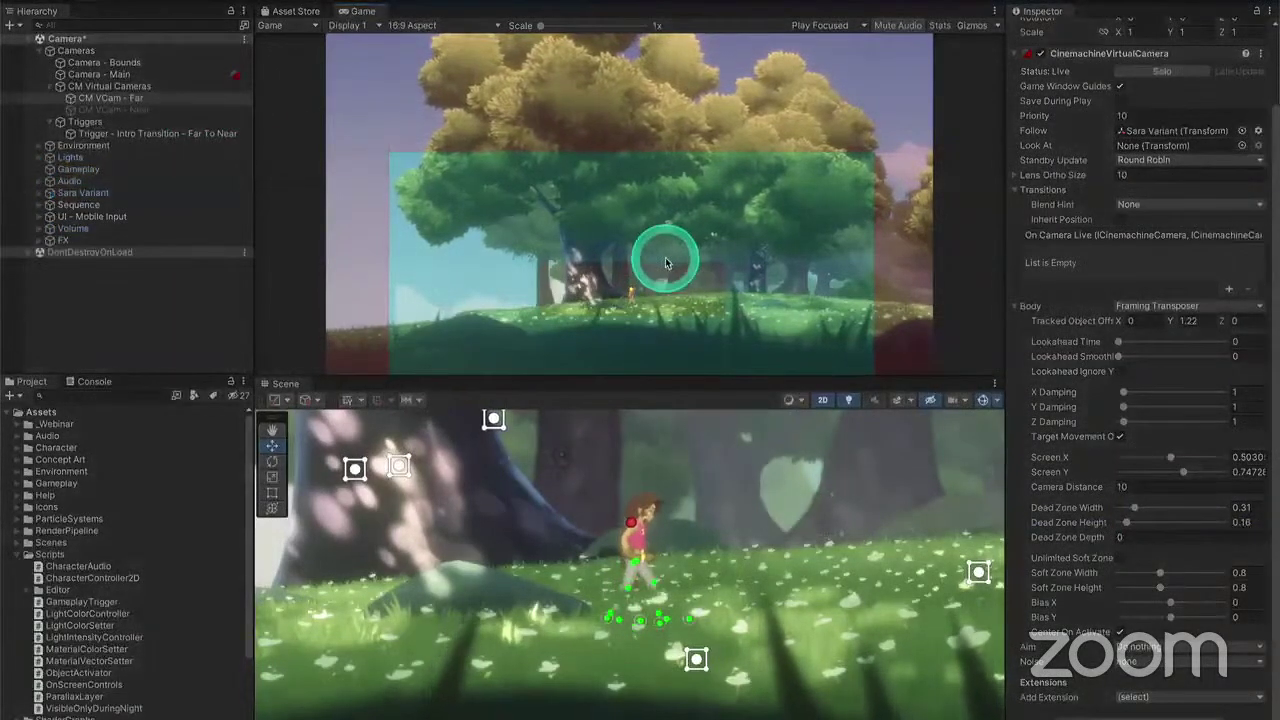
{"action": "key", "text": "d"}
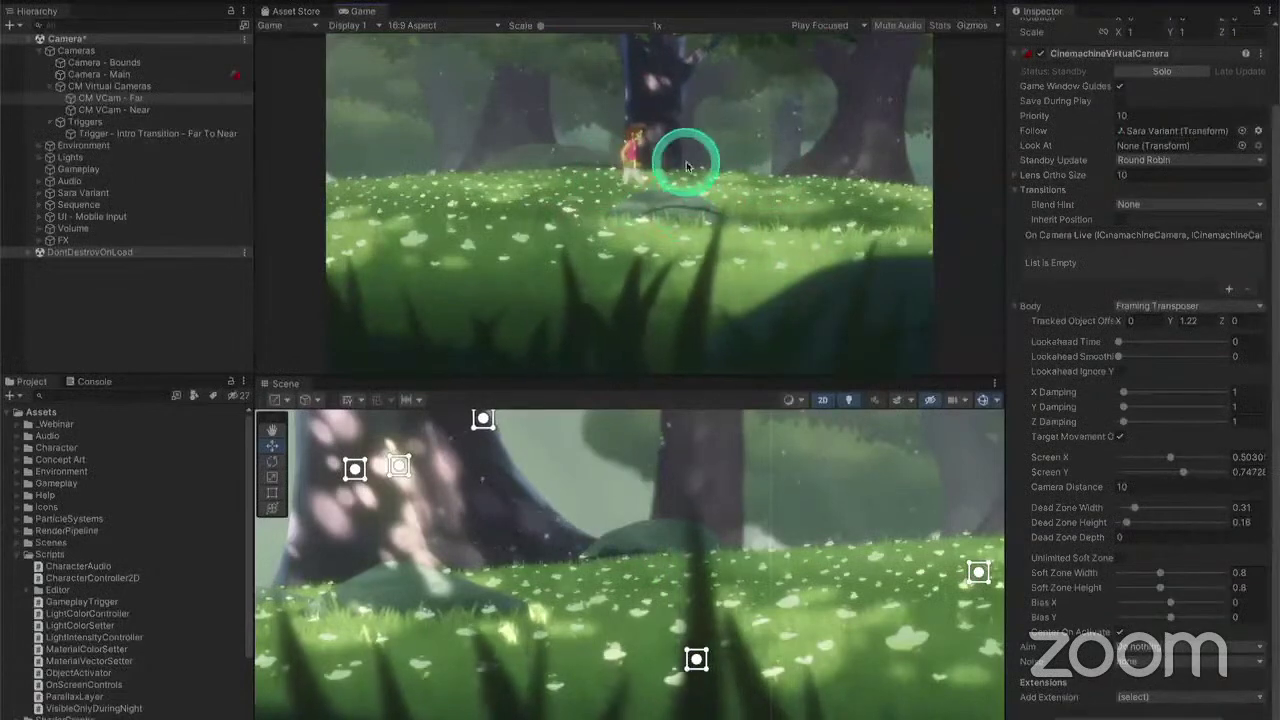
{"action": "left_click", "coordinate": [194, 109]}
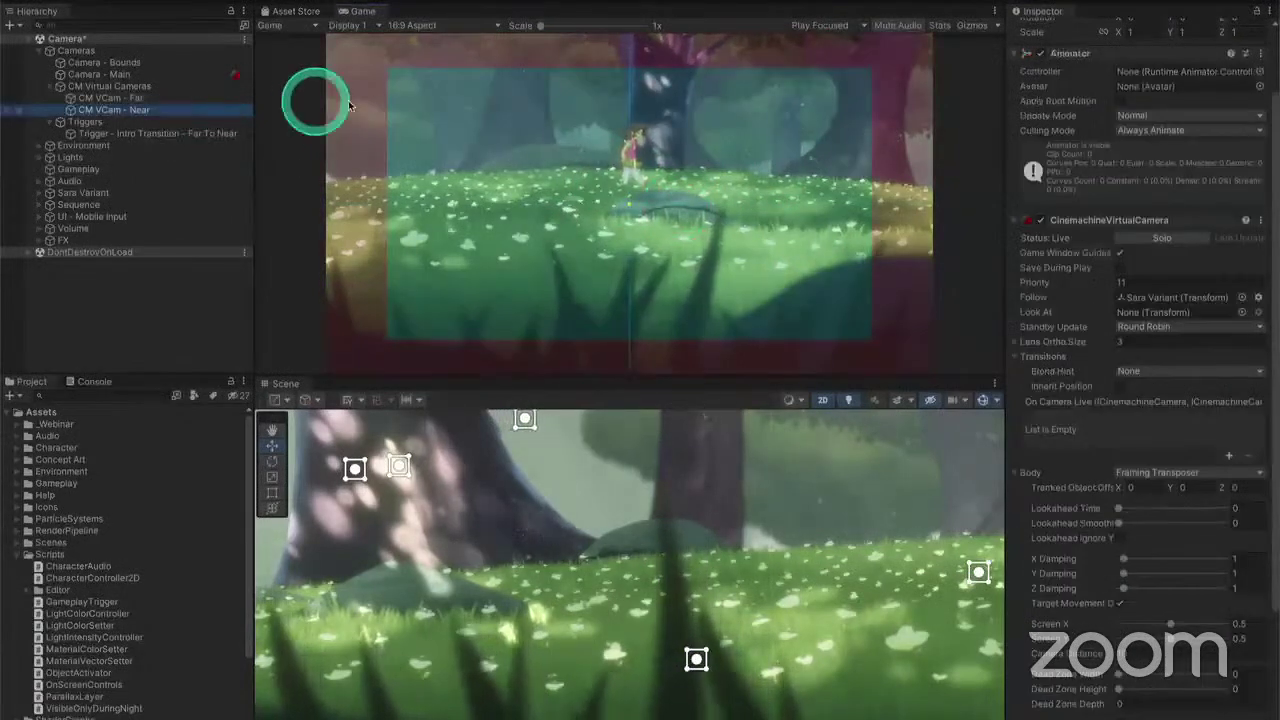
{"action": "scroll", "coordinate": [1109, 290], "scroll_direction": "up", "scroll_amount": 3}
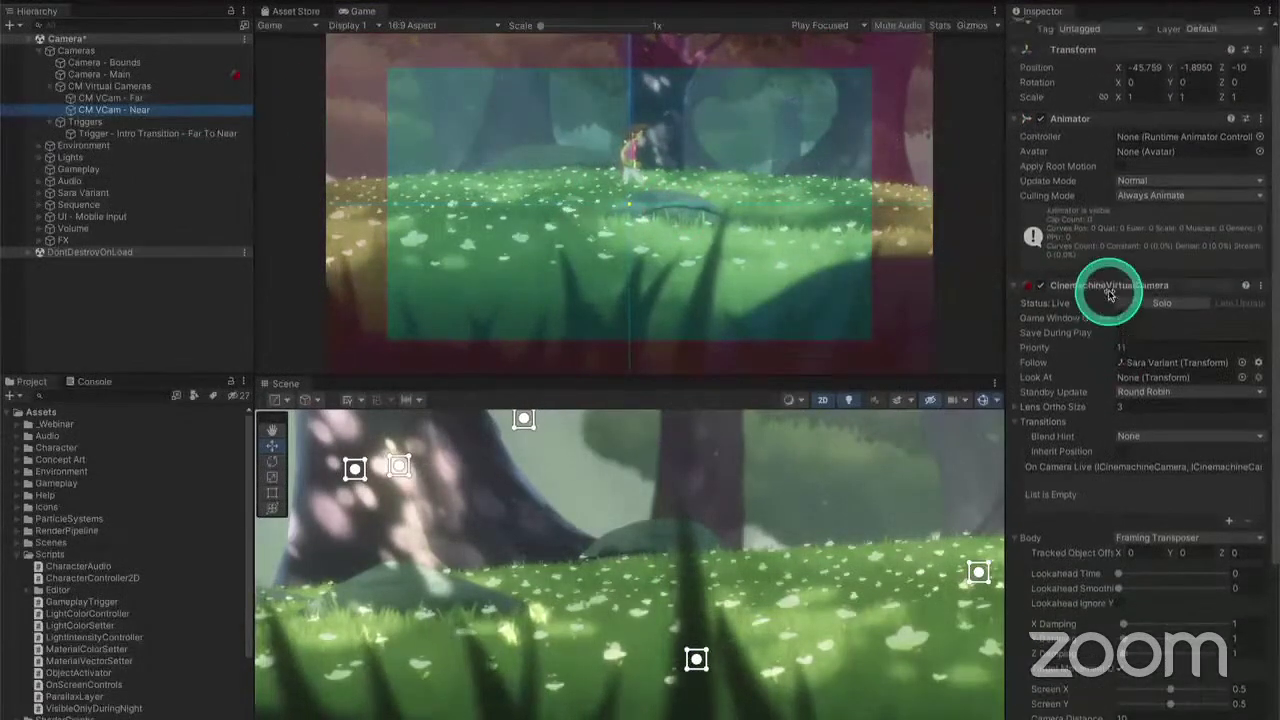
{"action": "scroll", "coordinate": [1150, 340], "scroll_direction": "down", "scroll_amount": 4}
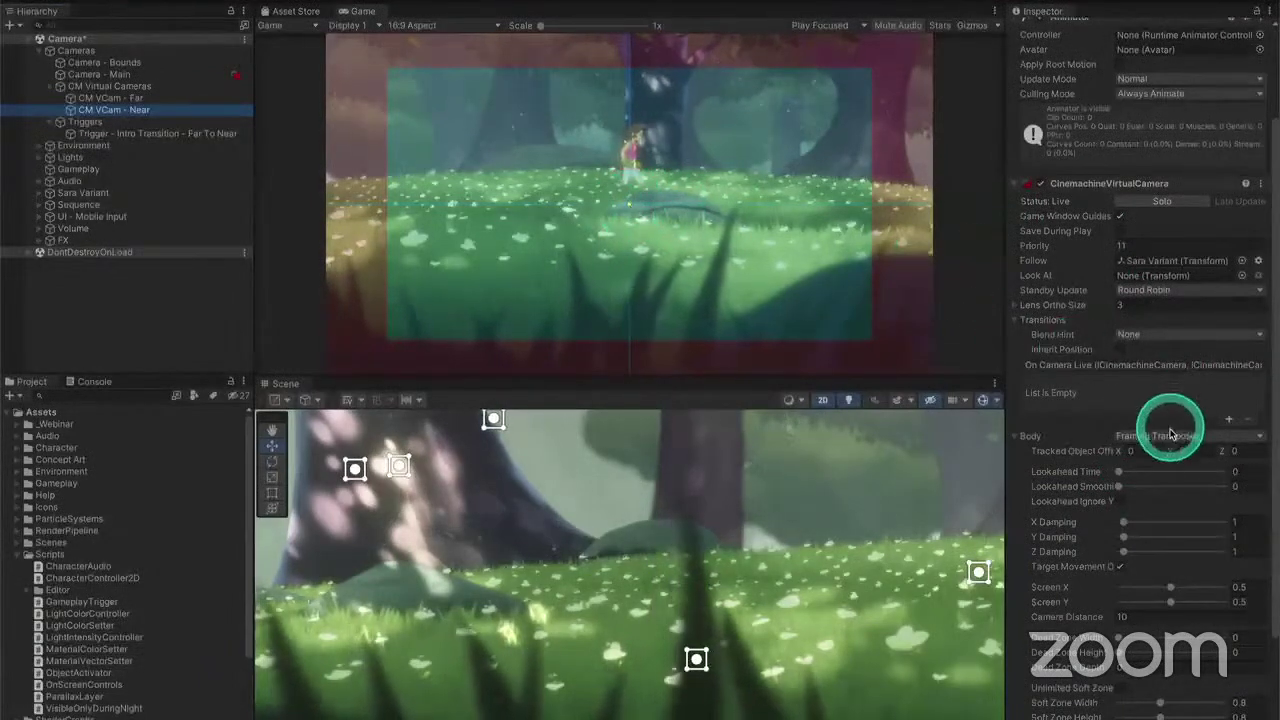
{"action": "left_click_drag", "start_coordinate": [1173, 452], "coordinate": [1197, 453]}
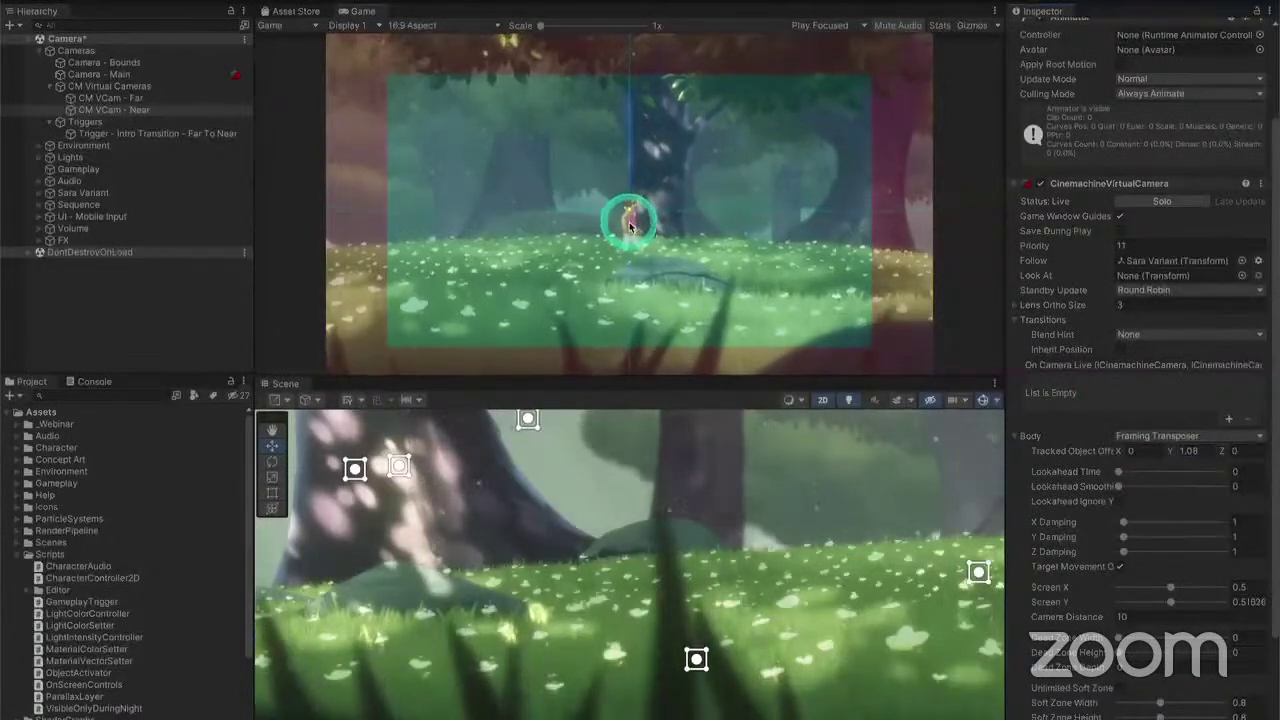
{"action": "left_click_drag", "start_coordinate": [620, 217], "coordinate": [519, 330]}
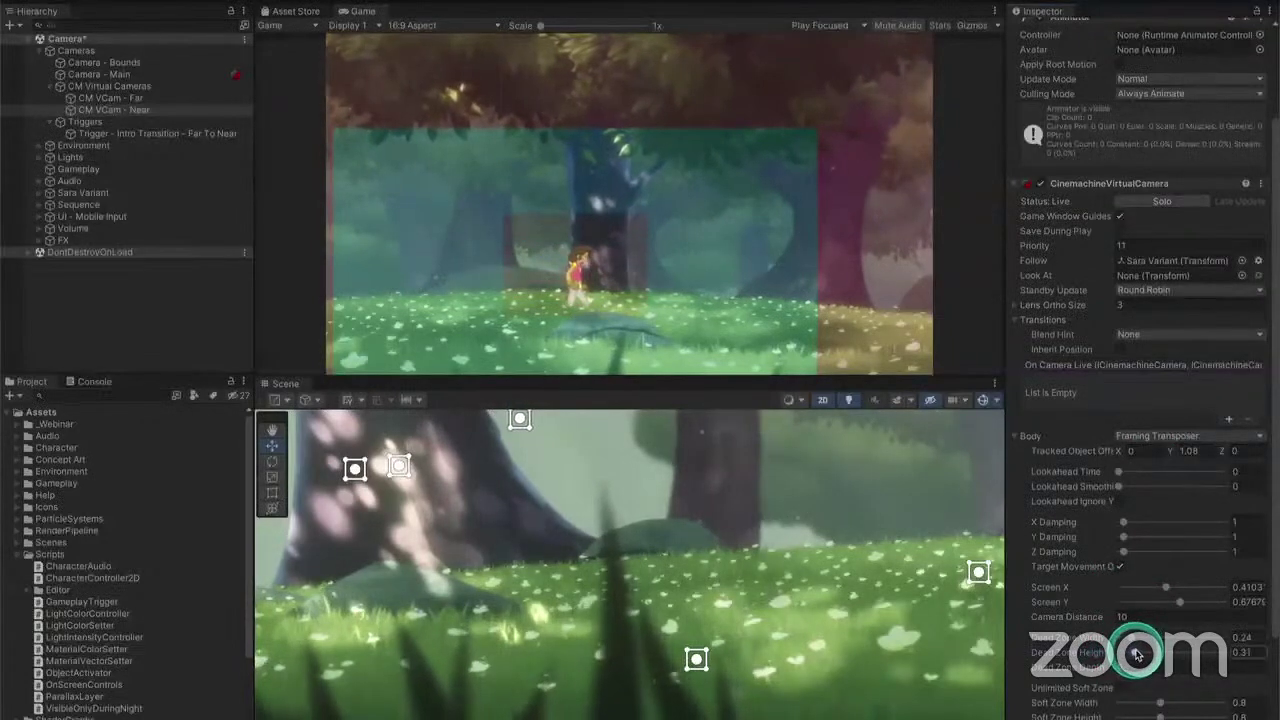
Set the near camera's dead zone to 0.24 wide by 0.37 high, test it with a jump, and set Screen Y to 0.66
{"action": "left_click_drag", "start_coordinate": [1137, 651], "coordinate": [1138, 651]}
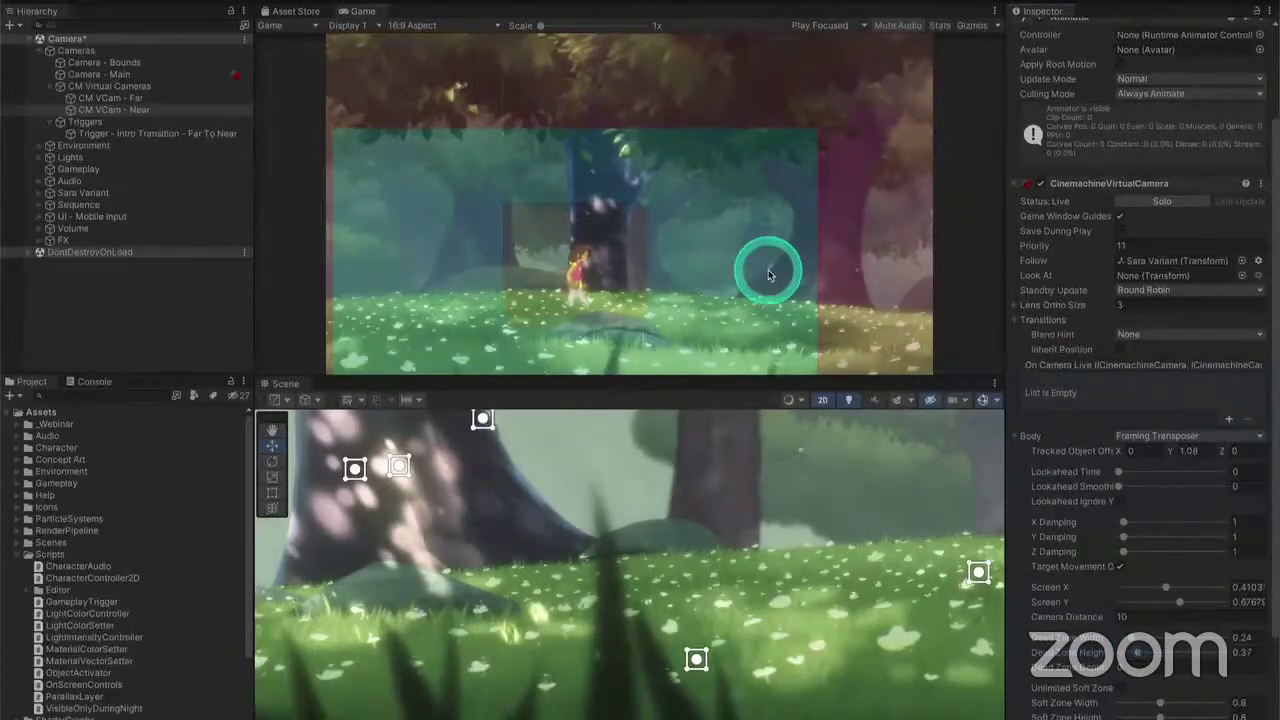
{"action": "key", "text": "space"}
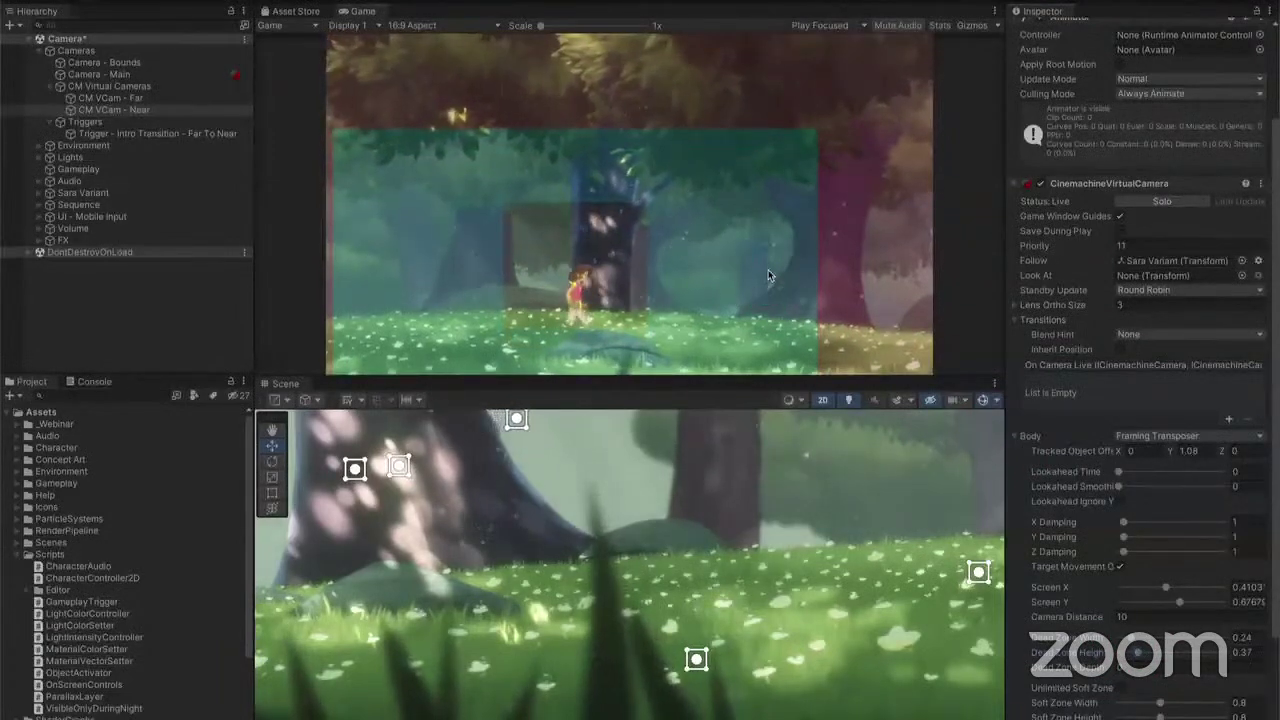
{"action": "left_click_drag", "start_coordinate": [1182, 604], "coordinate": [1183, 605]}
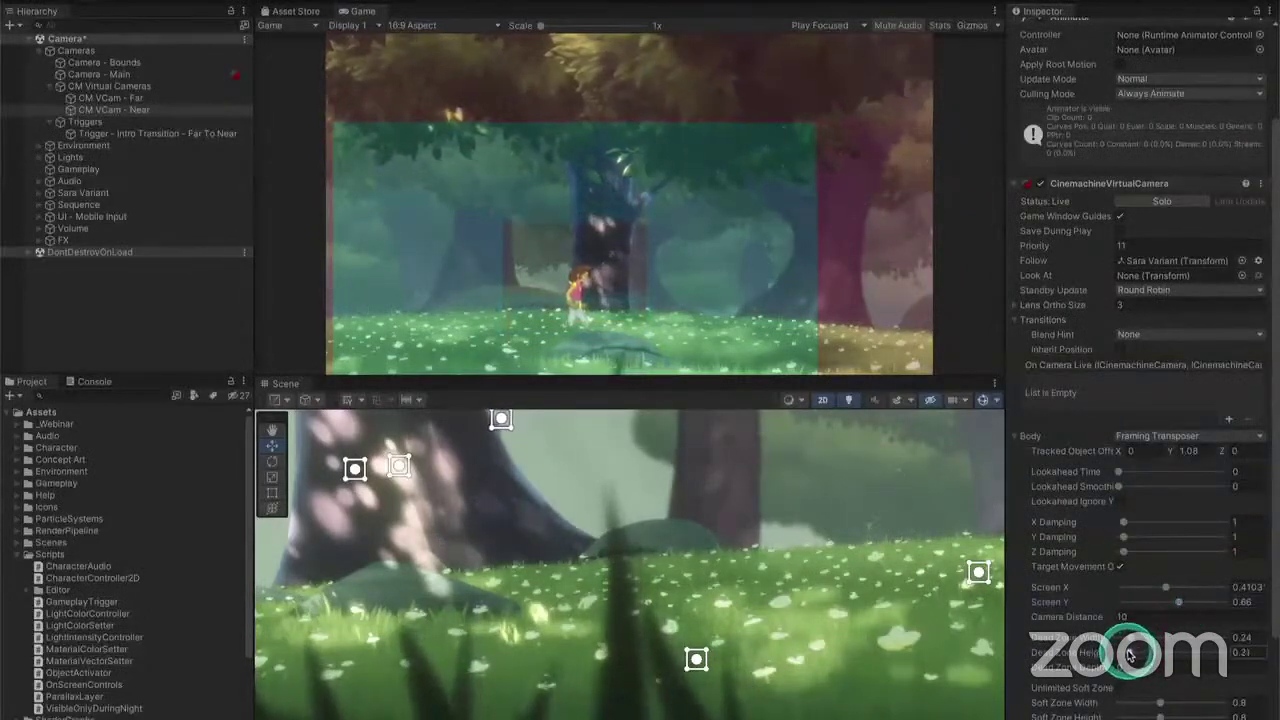
Try a near-camera Dead Zone Height of 0.03 with jumps, and set the height to 0.55
{"action": "left_click_drag", "start_coordinate": [1129, 655], "coordinate": [1119, 656]}
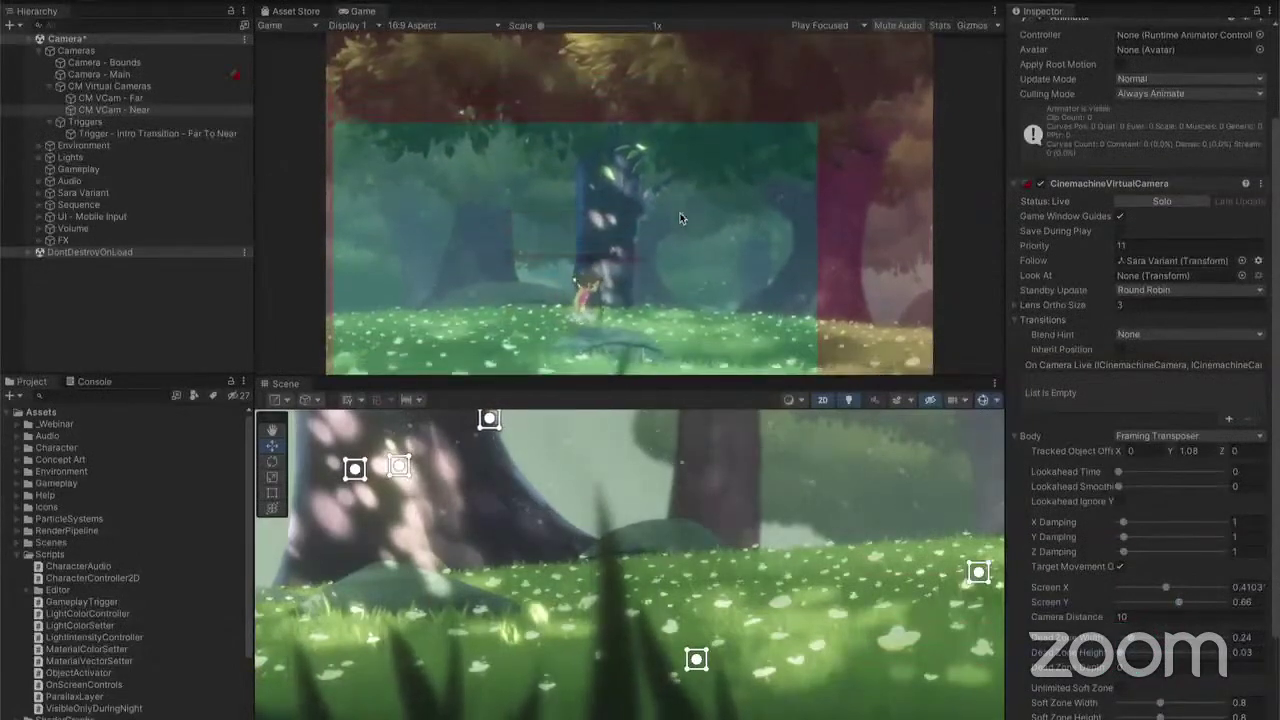
{"action": "left_click", "coordinate": [645, 366]}
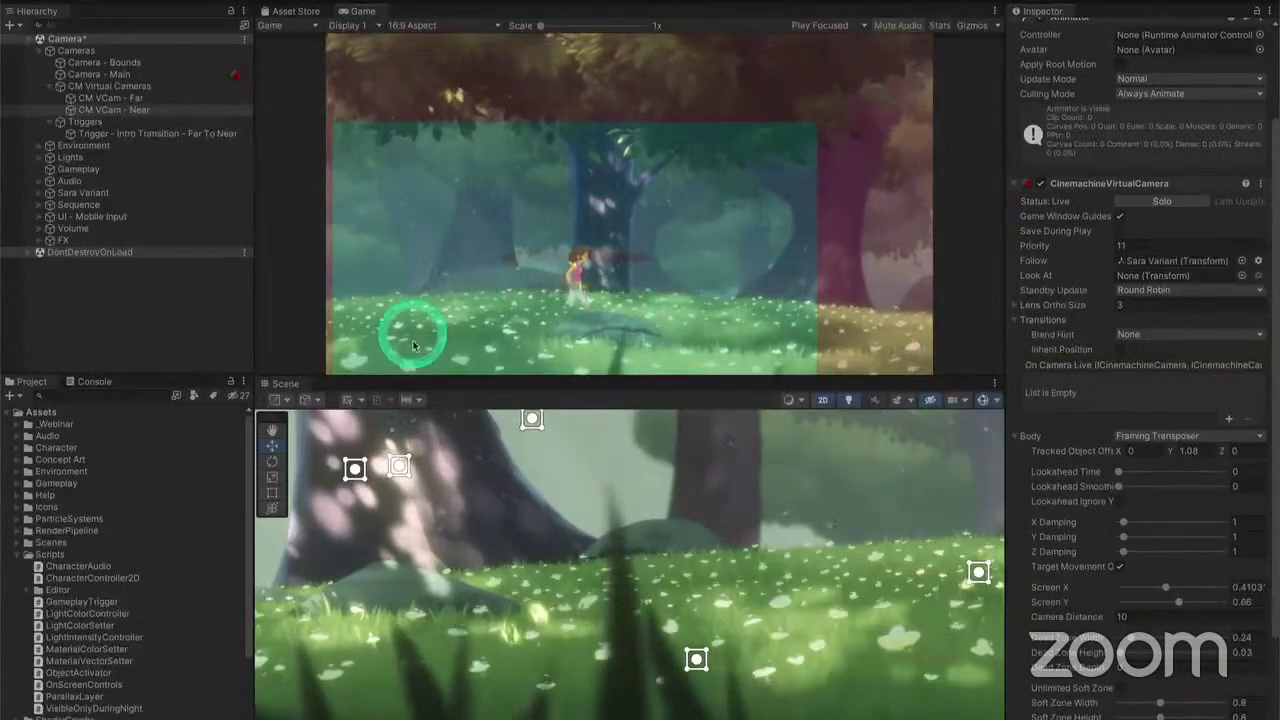
{"action": "key", "text": "space"}
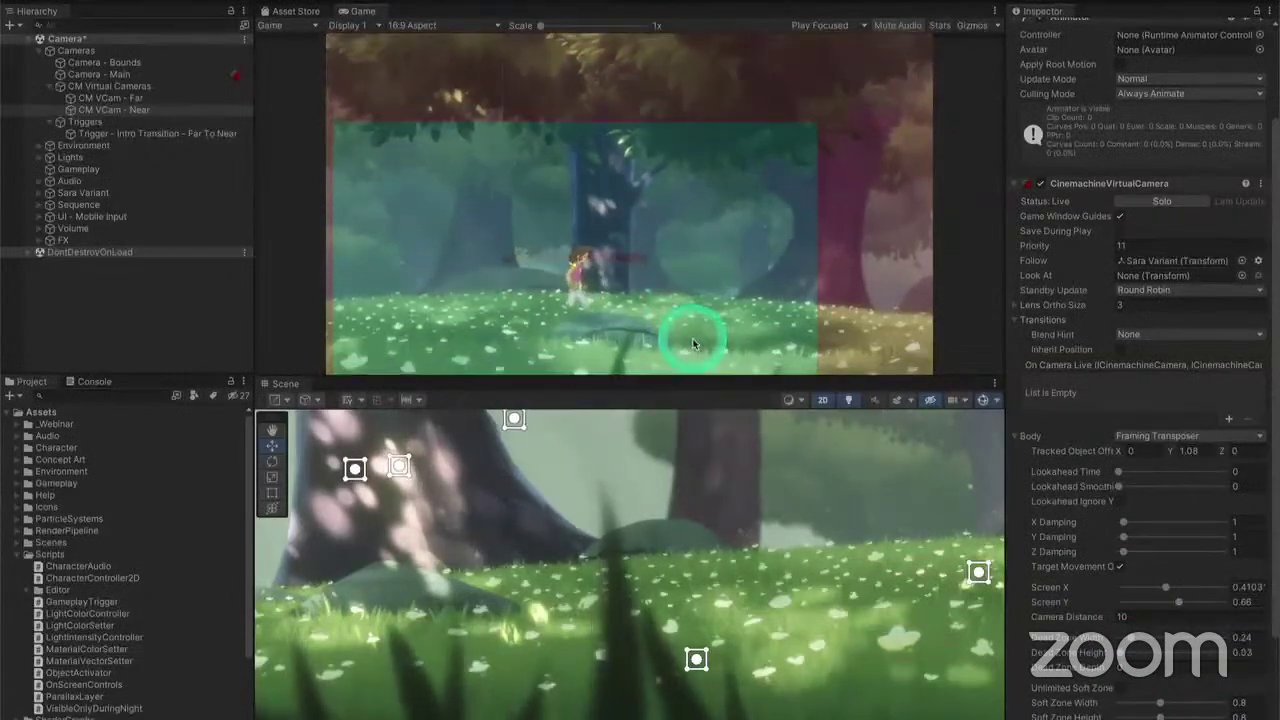
{"action": "left_click", "coordinate": [1122, 652]}
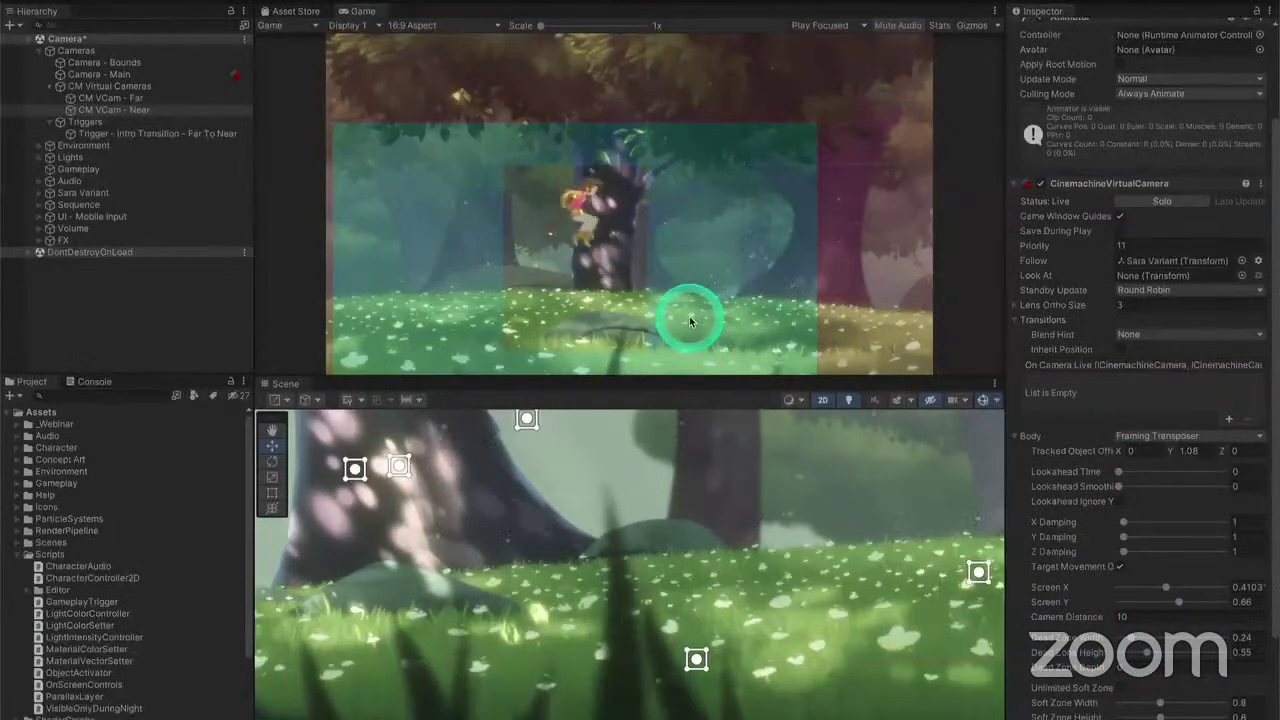
Walk and jump the character in both directions to test the near camera's enlarged dead zone
{"action": "left_click", "coordinate": [462, 300]}
{"action": "key", "text": "Right"}
{"action": "key", "text": "space"}
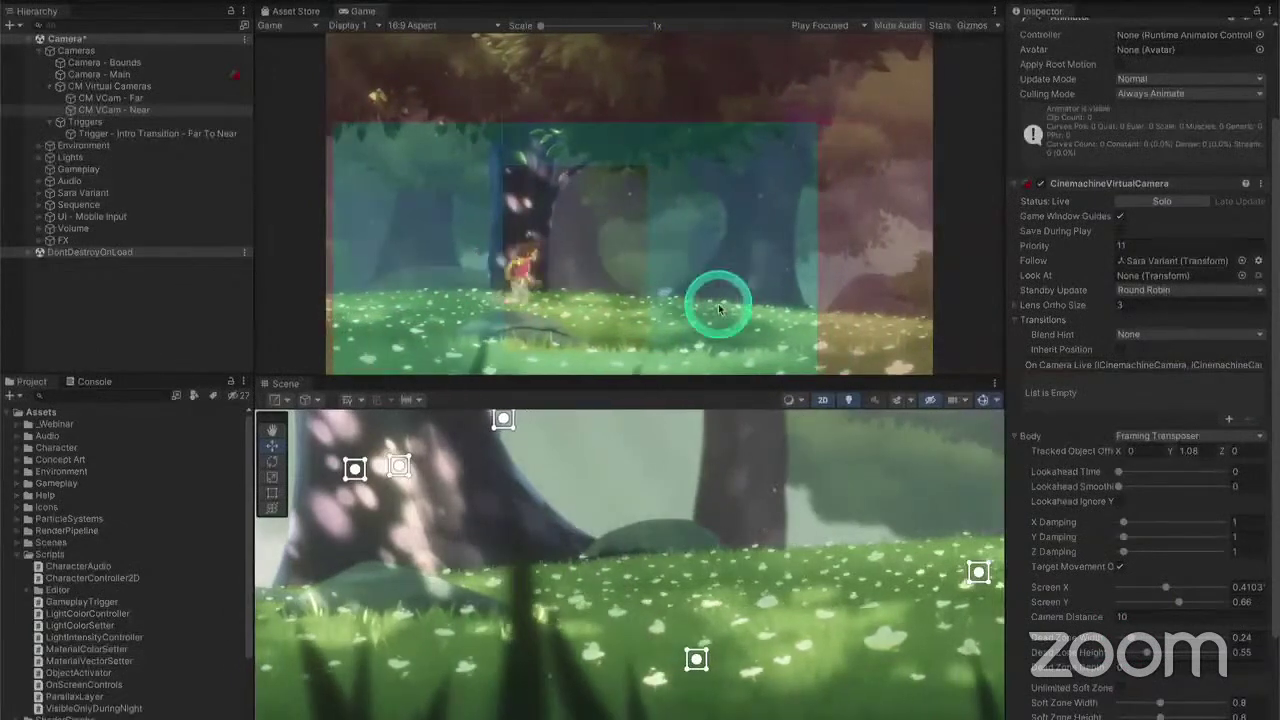
{"action": "key", "text": "Right"}
{"action": "key", "text": "space"}
{"action": "key", "text": "Left"}
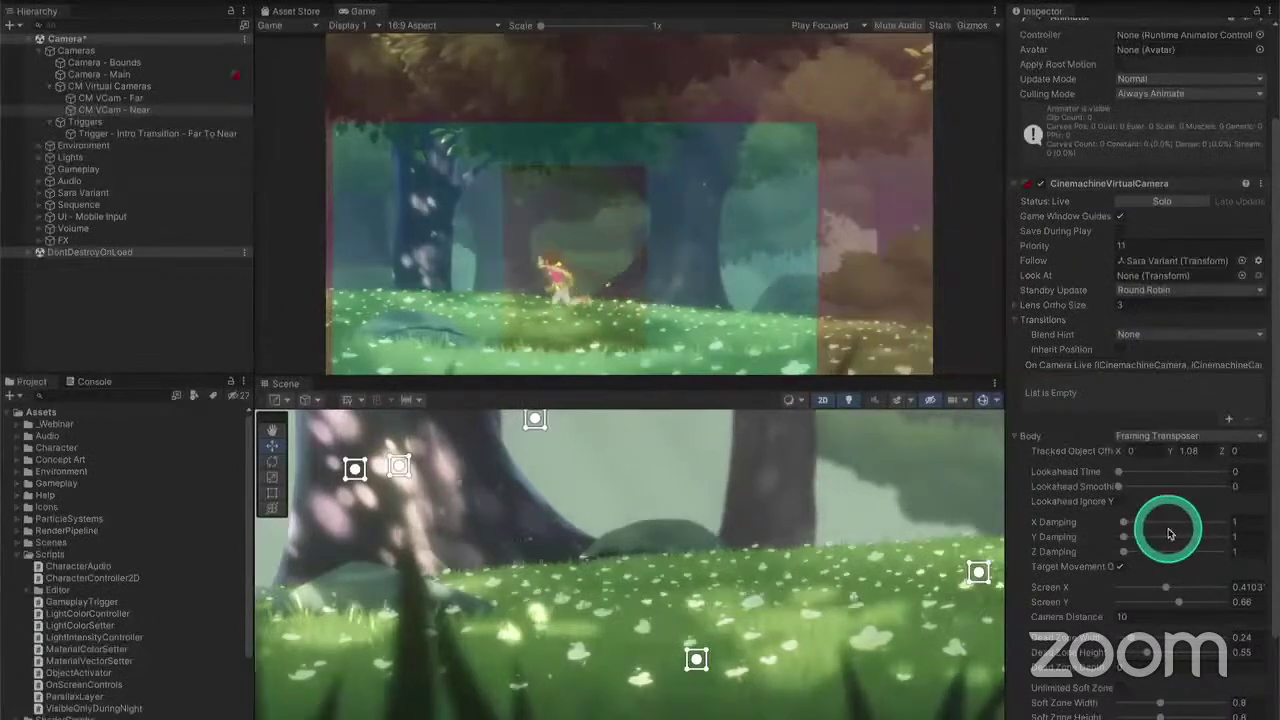
{"action": "key", "text": "Right"}
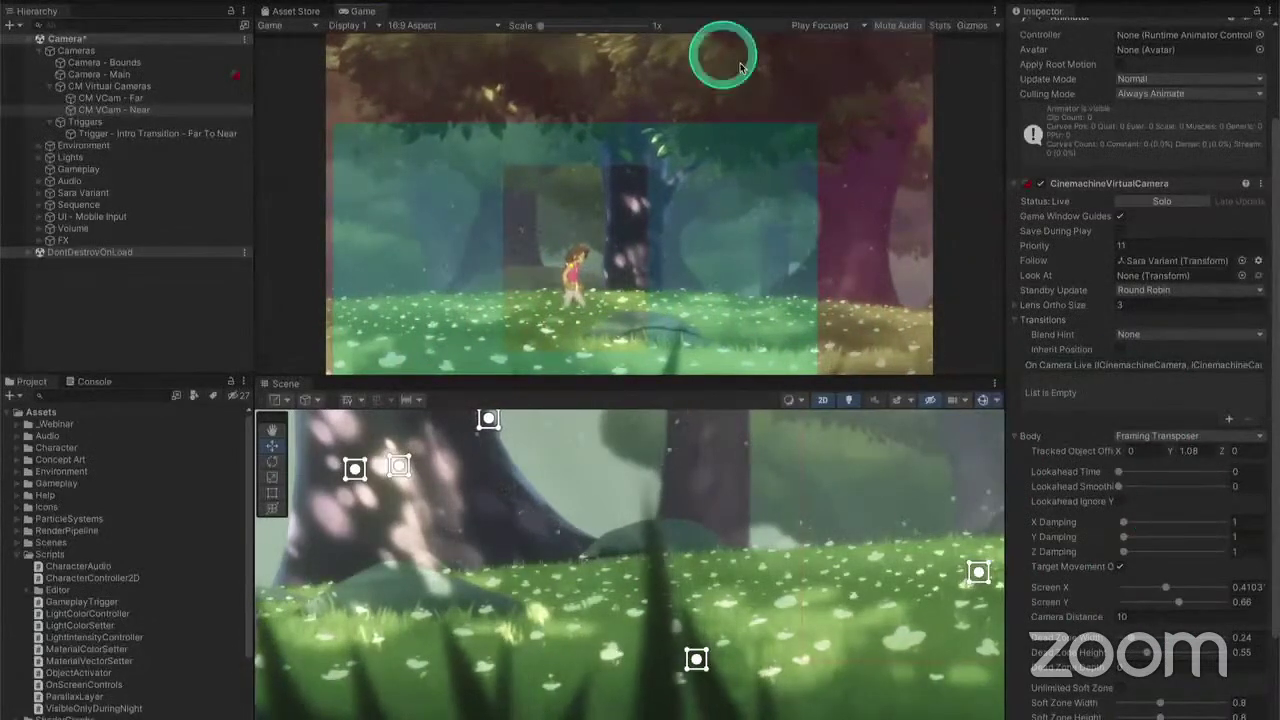
Enable Save During Play on CM VCam - Near and stop playback
{"action": "left_click", "coordinate": [1121, 231]}
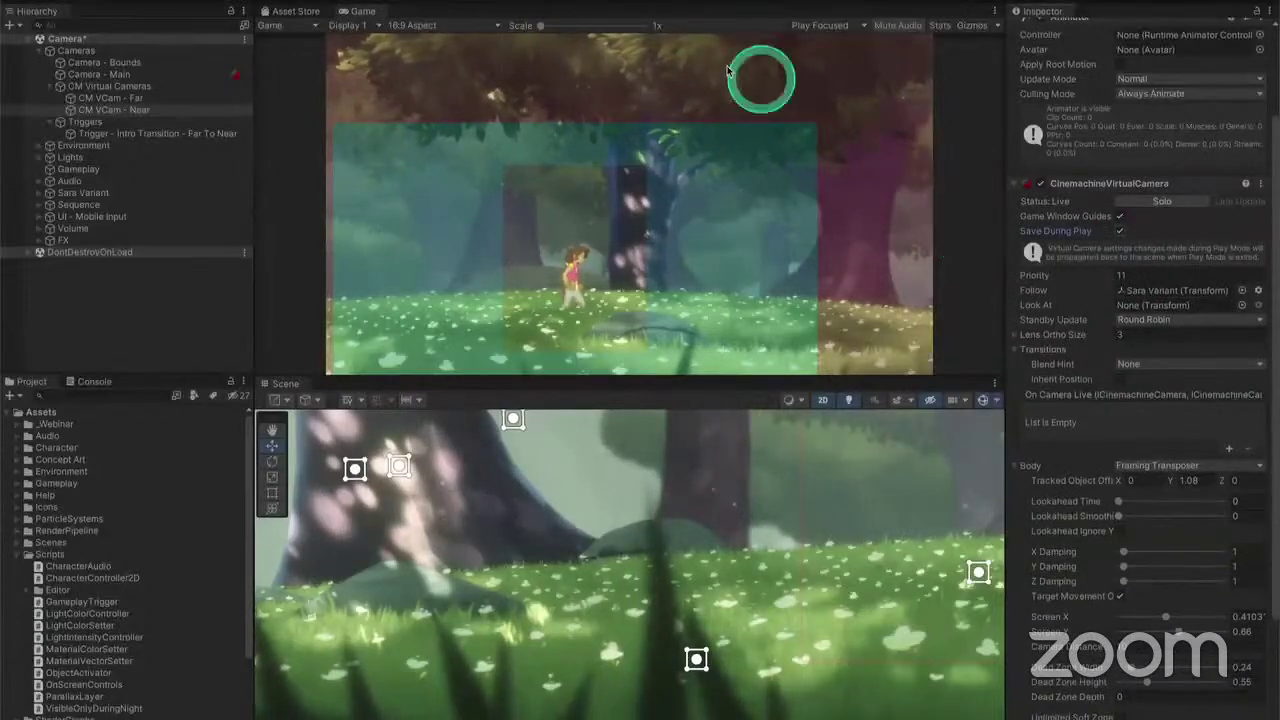
{"action": "left_click", "coordinate": [616, 2]}
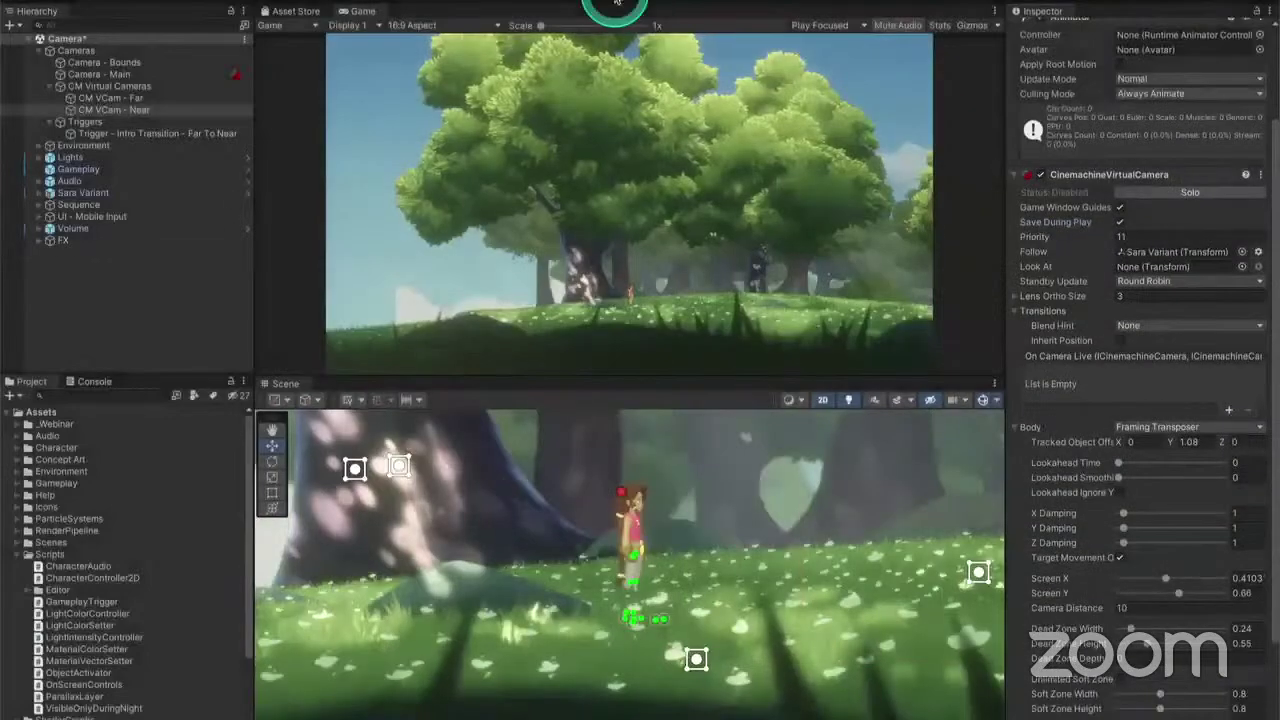
Run the scene again, walk the character back and forth to check the near camera's saved framing, and restart playback
{"action": "left_click", "coordinate": [620, 2]}
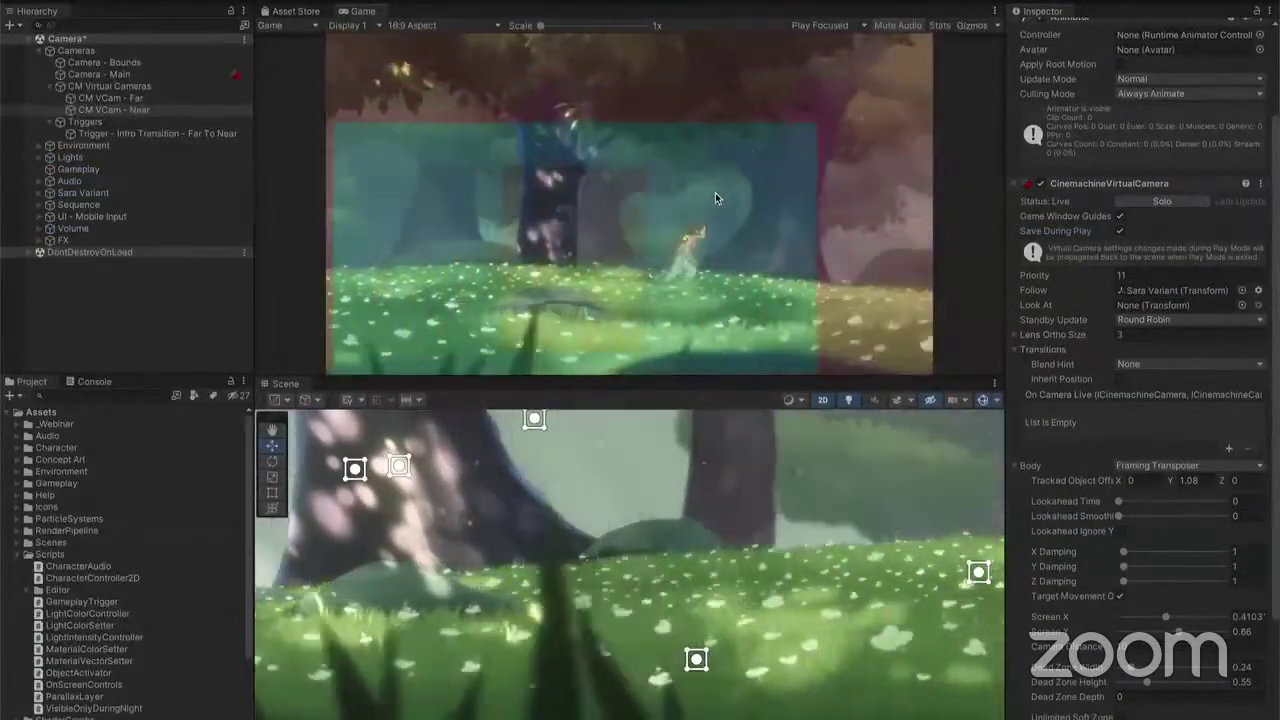
{"action": "key", "text": "Left"}
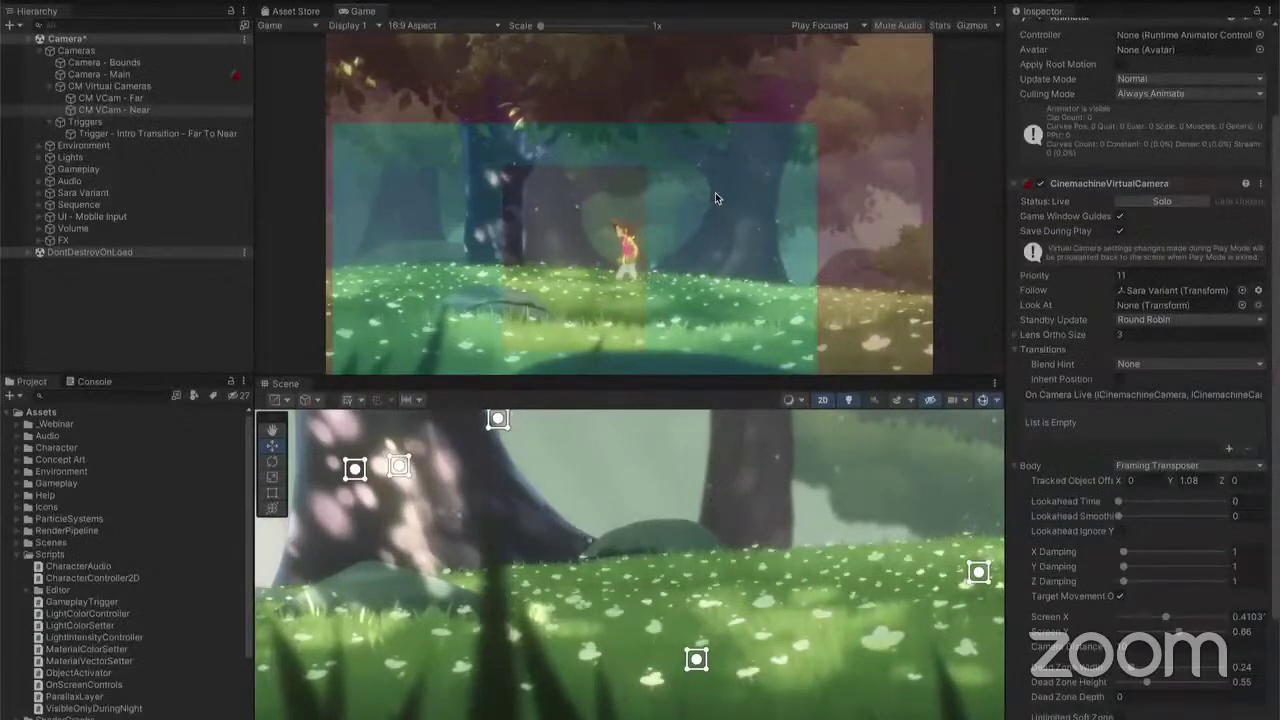
{"action": "key", "text": "Right"}
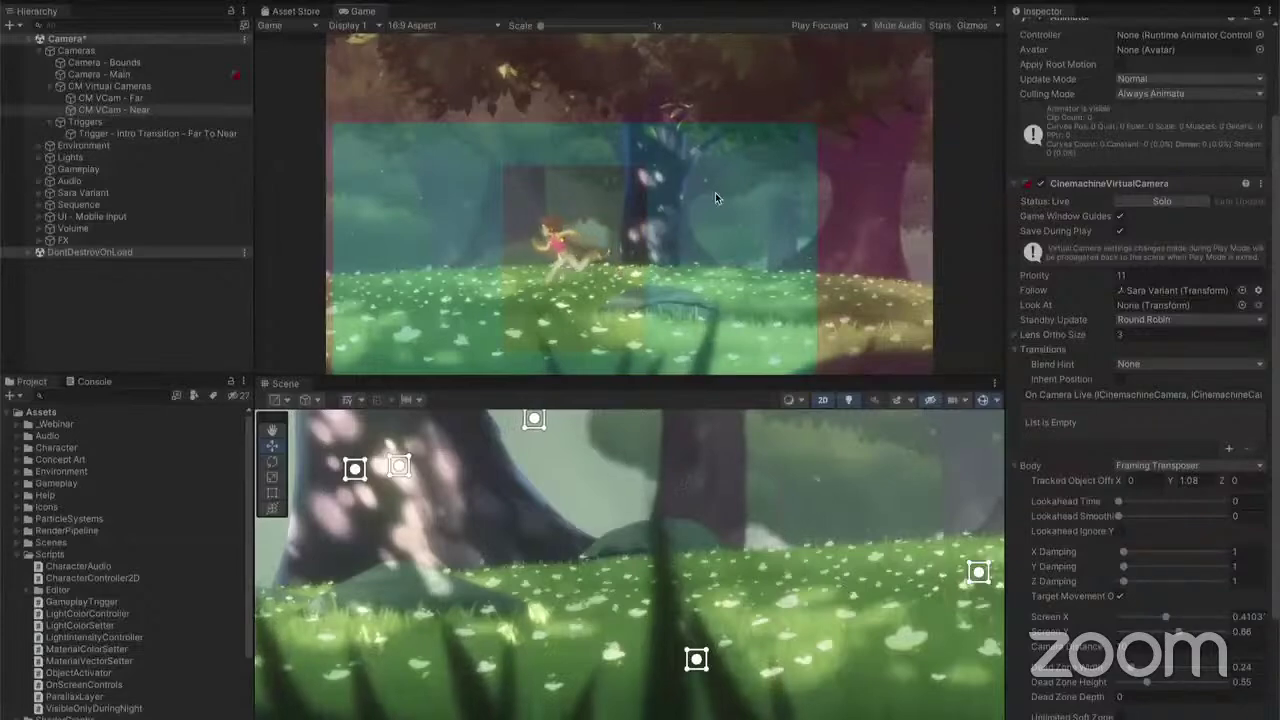
{"action": "key", "text": "Right"}
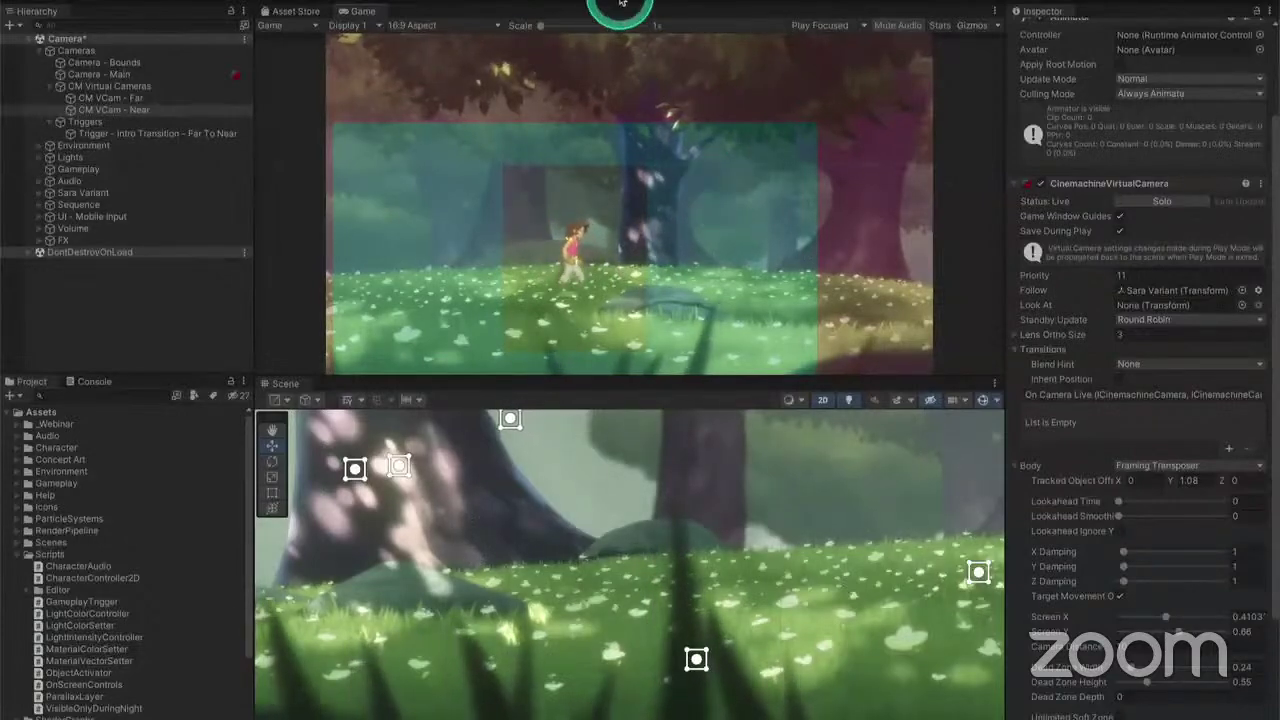
{"action": "left_click", "coordinate": [619, 2]}
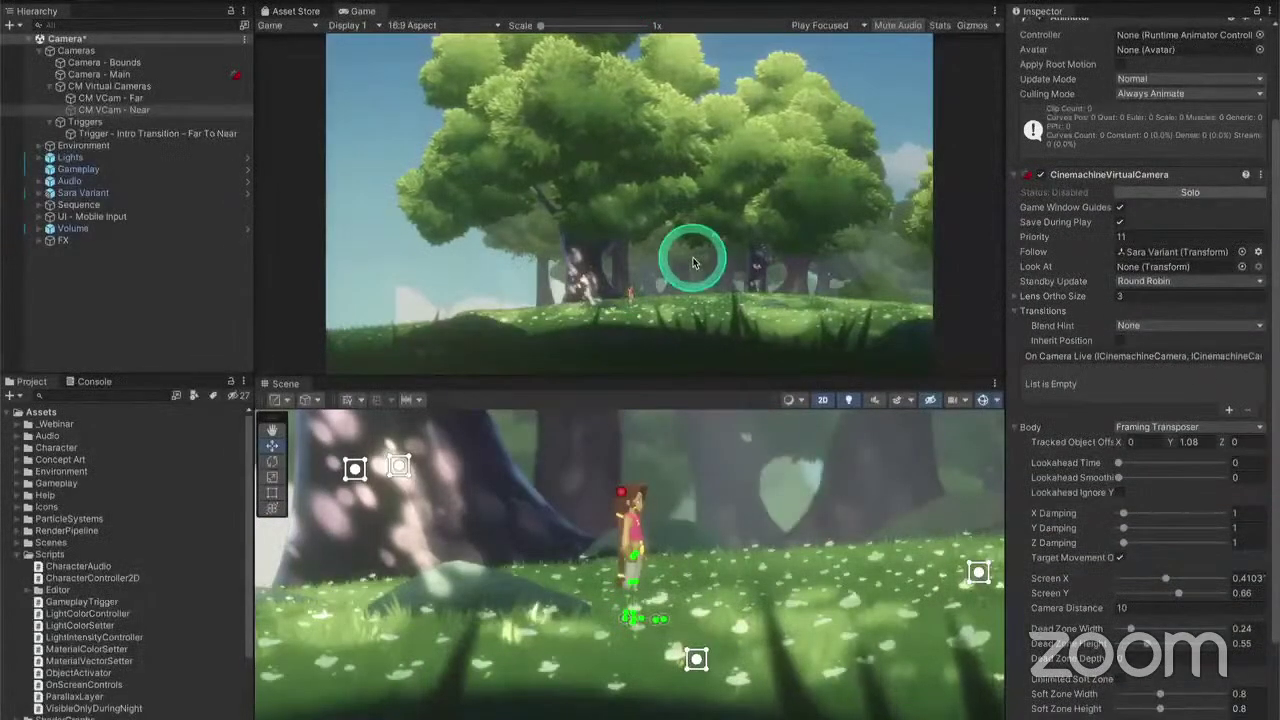
{"action": "left_click", "coordinate": [616, 2]}
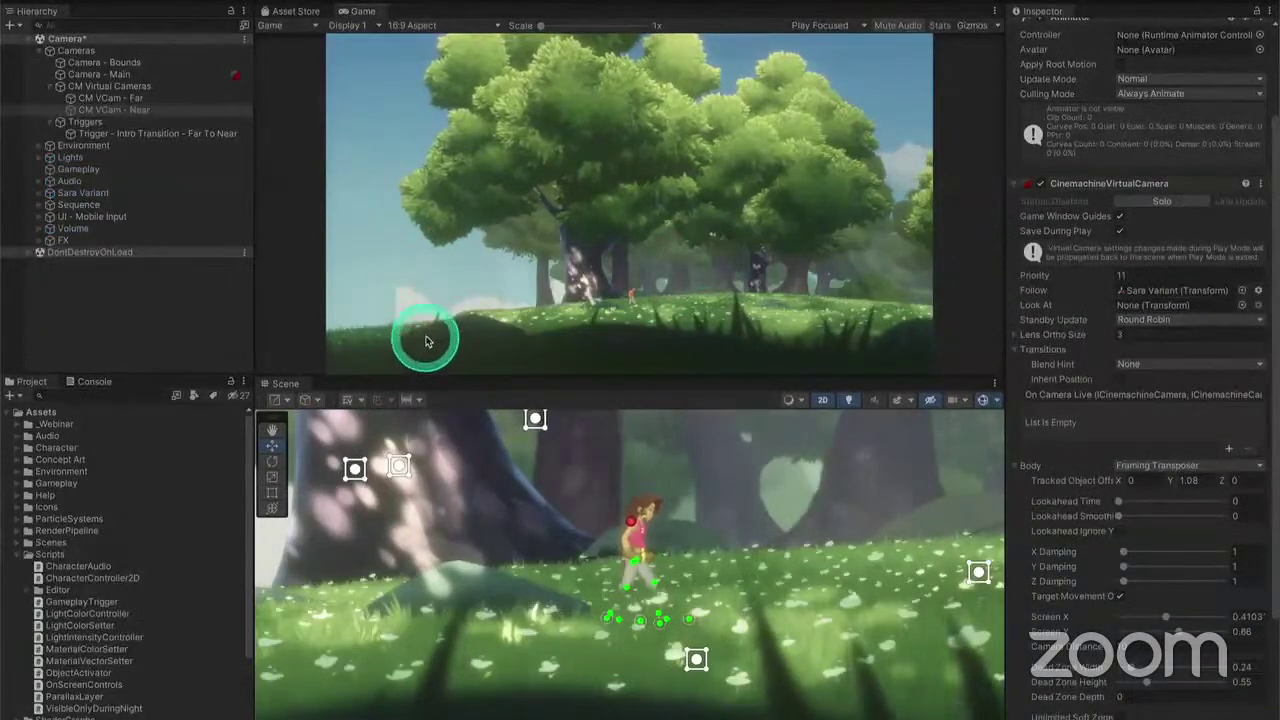
Walk the character back past the trigger to check the framing near the scene's edge, and stop playback
{"action": "key", "text": "Left"}
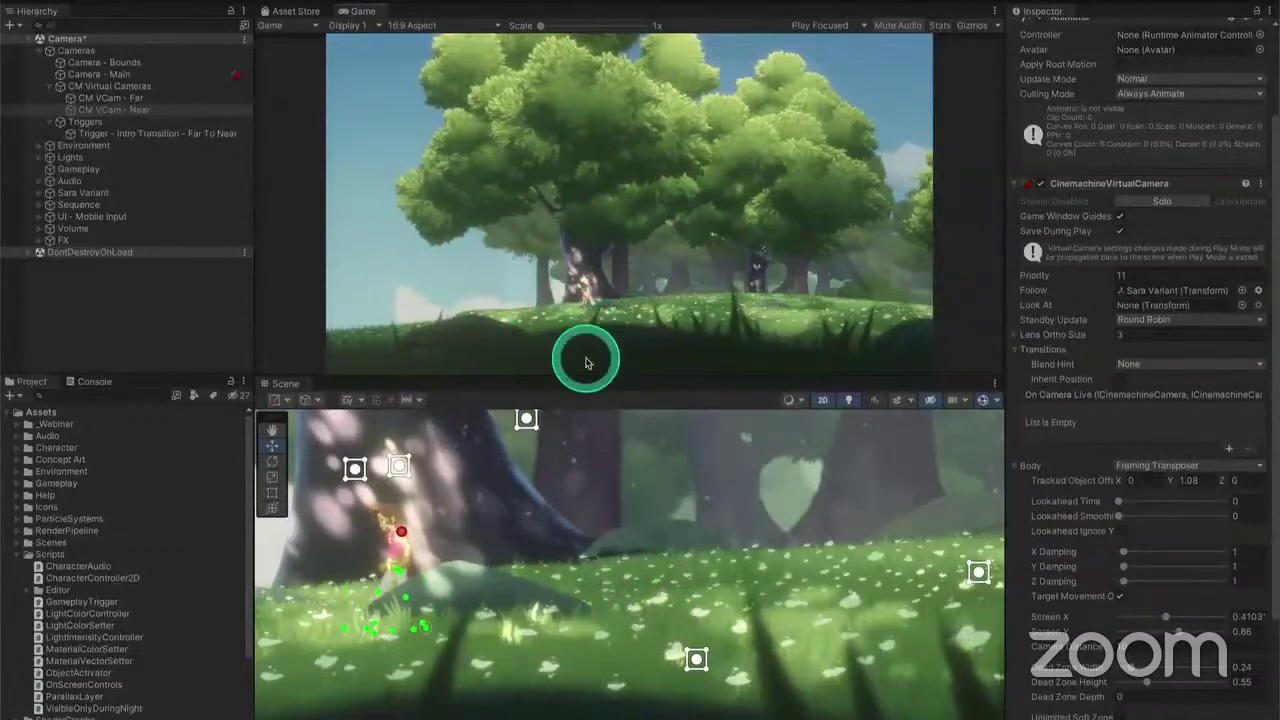
{"action": "left_click", "coordinate": [620, 5]}
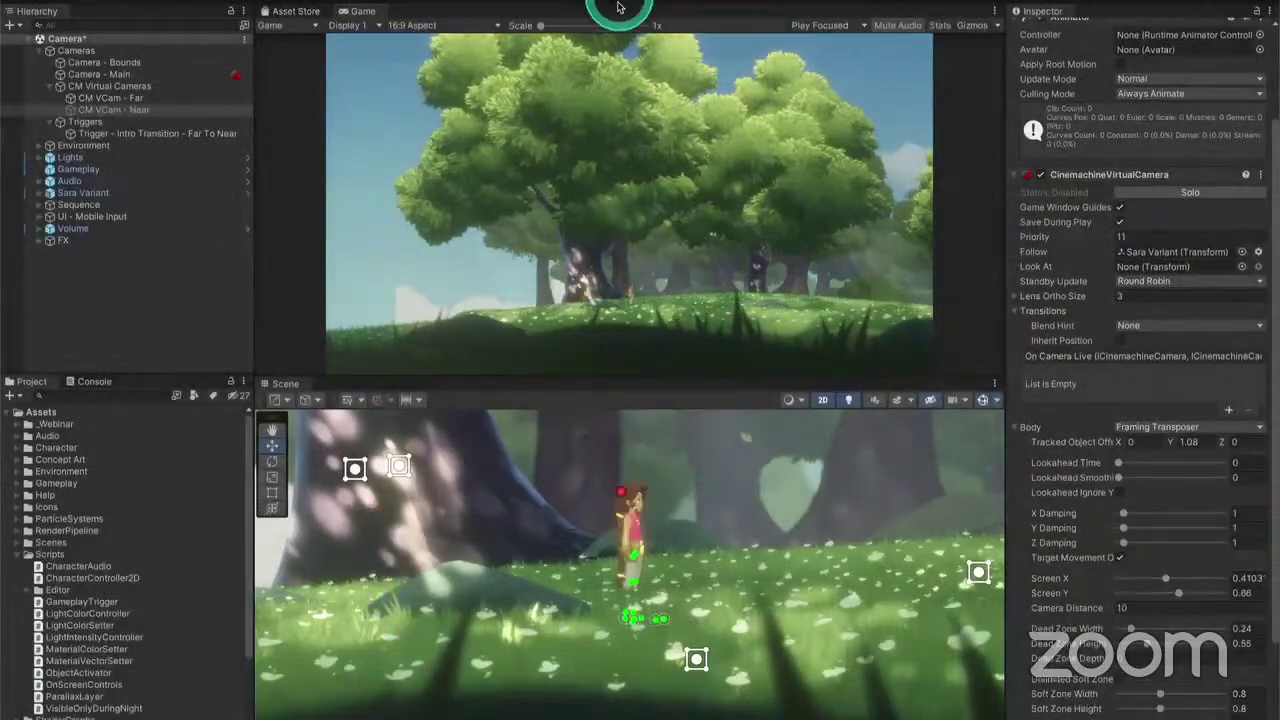
Add the CinemachineConfiner2D extension to both CM VCam - Far and CM VCam - Near
{"action": "left_click", "coordinate": [186, 100]}
{"action": "left_click", "coordinate": [187, 110]}
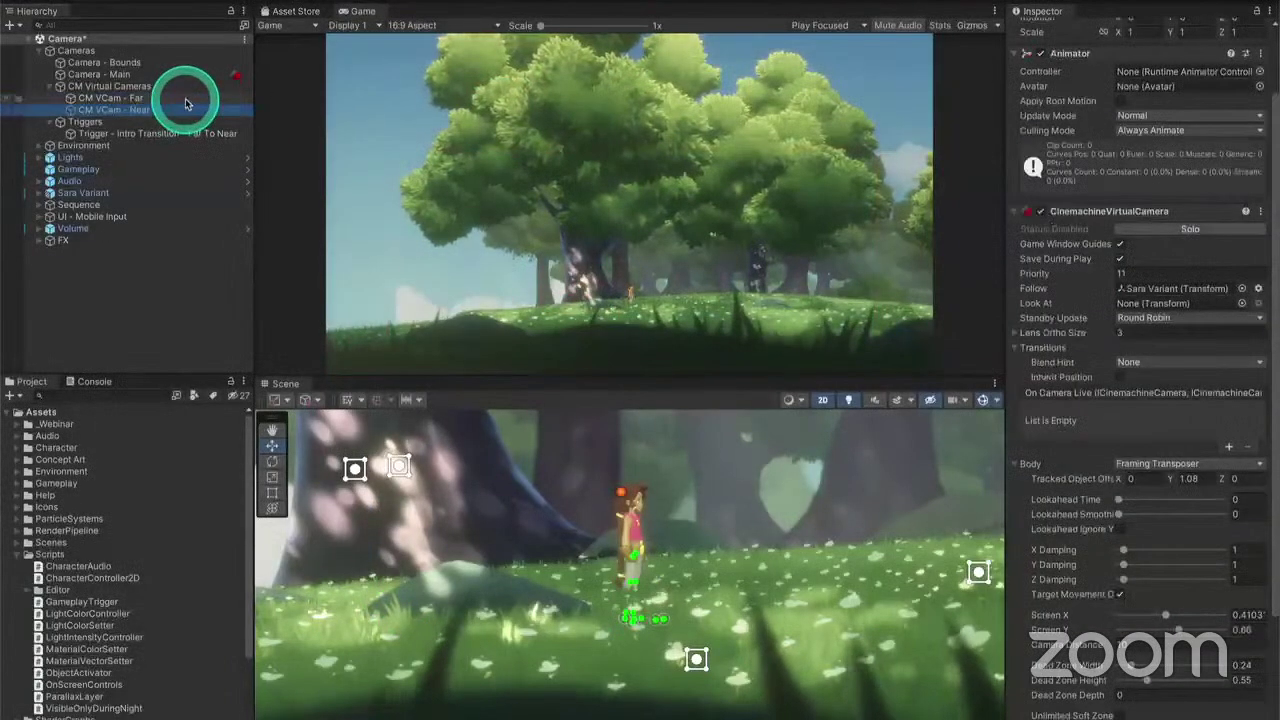
{"action": "left_click", "coordinate": [187, 100], "text": "shift"}
{"action": "scroll", "coordinate": [1110, 380], "scroll_direction": "down", "scroll_amount": 1}
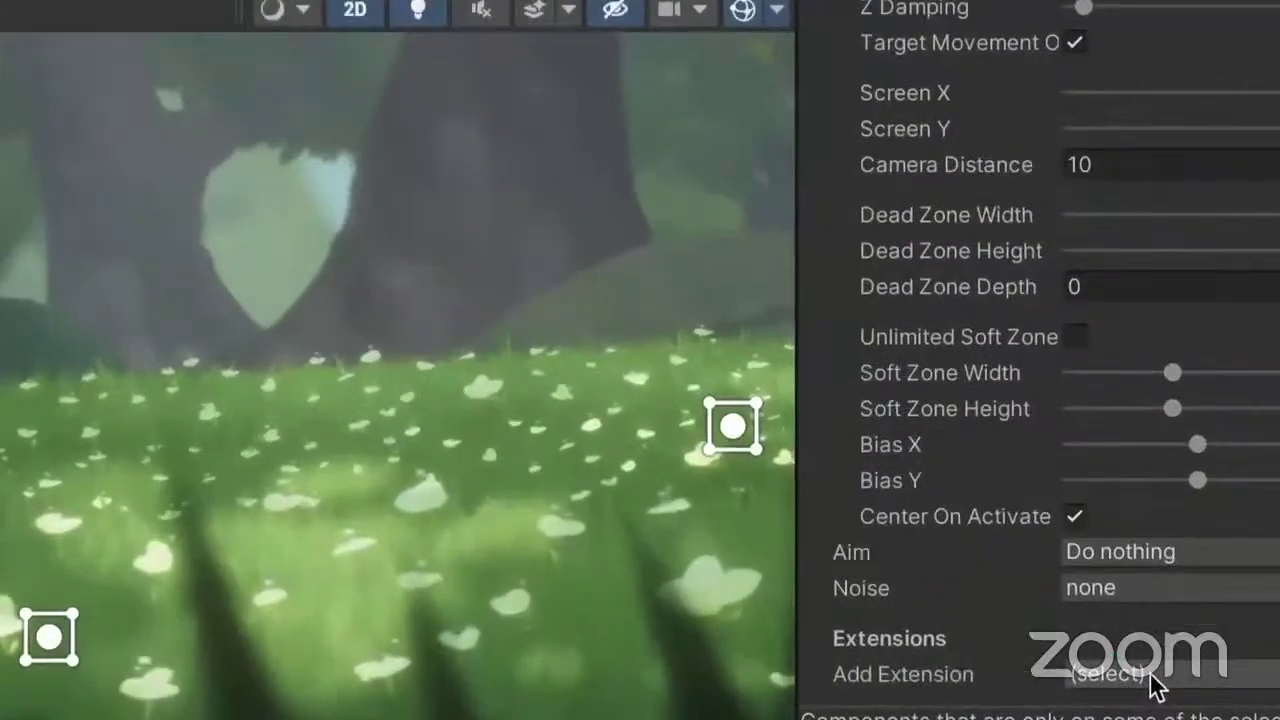
{"action": "left_click", "coordinate": [1140, 674]}
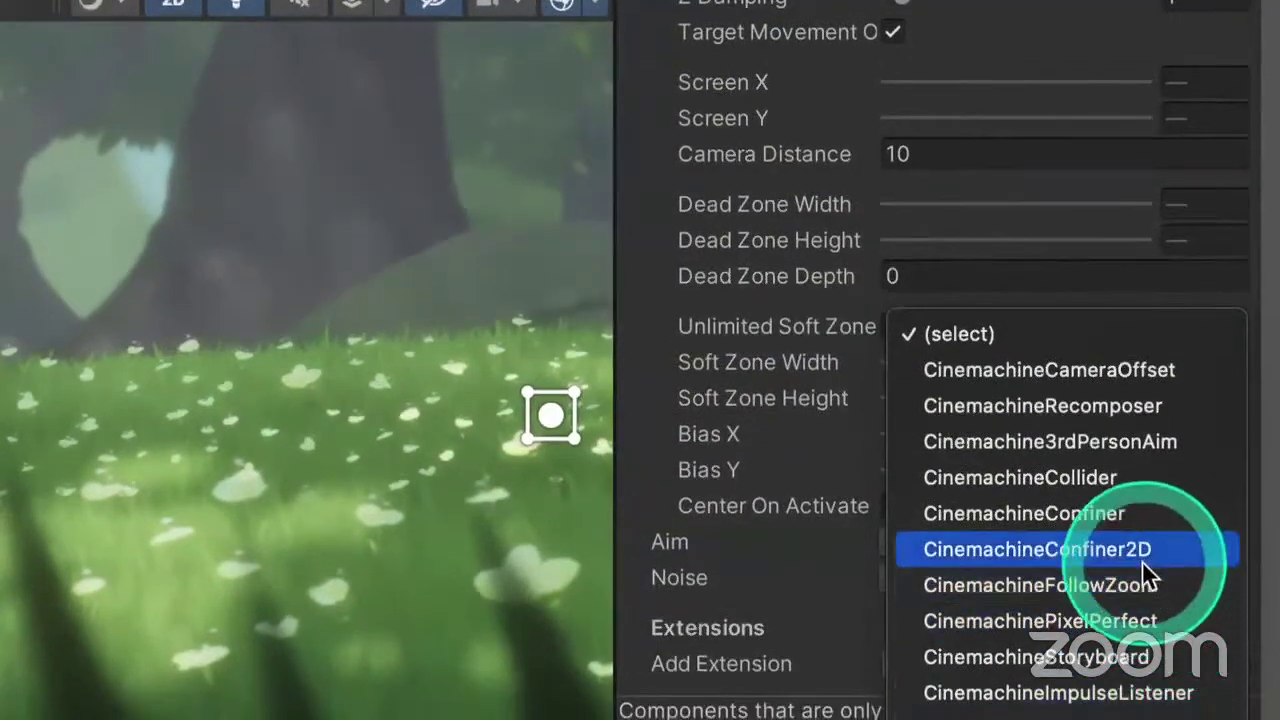
{"action": "left_click", "coordinate": [1140, 556]}
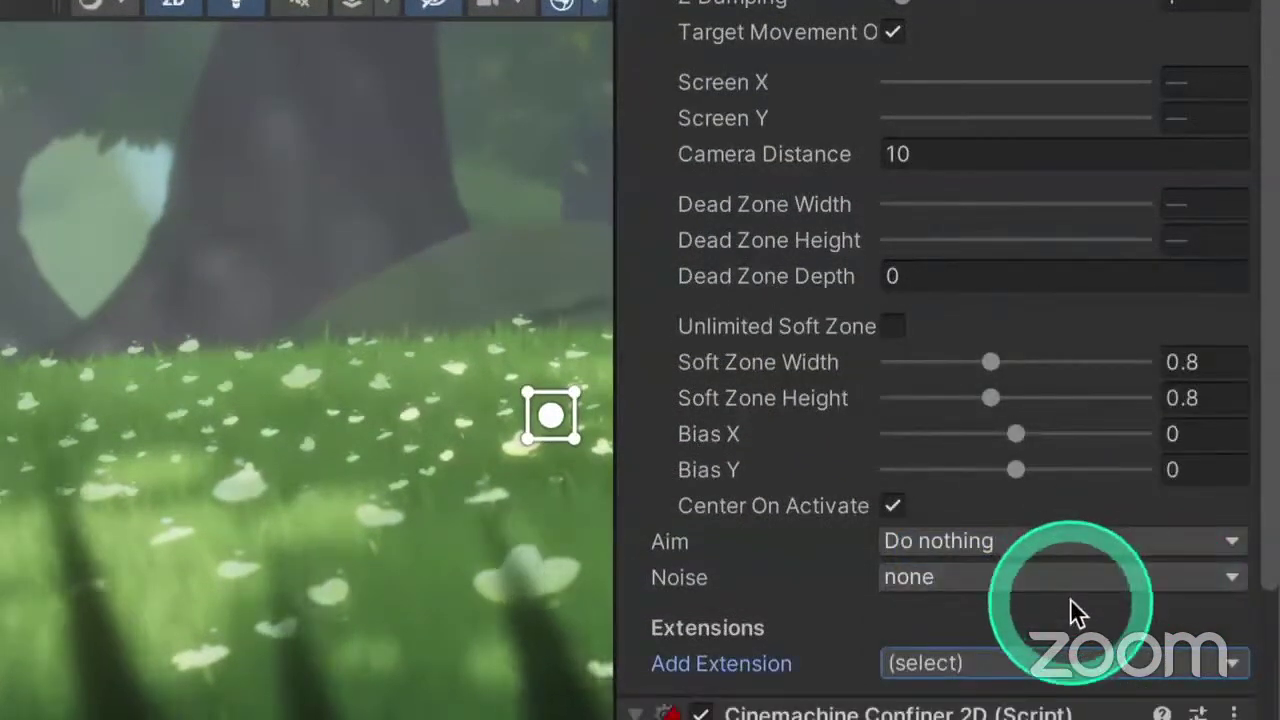
{"action": "scroll", "coordinate": [1072, 590], "scroll_direction": "down", "scroll_amount": 5}
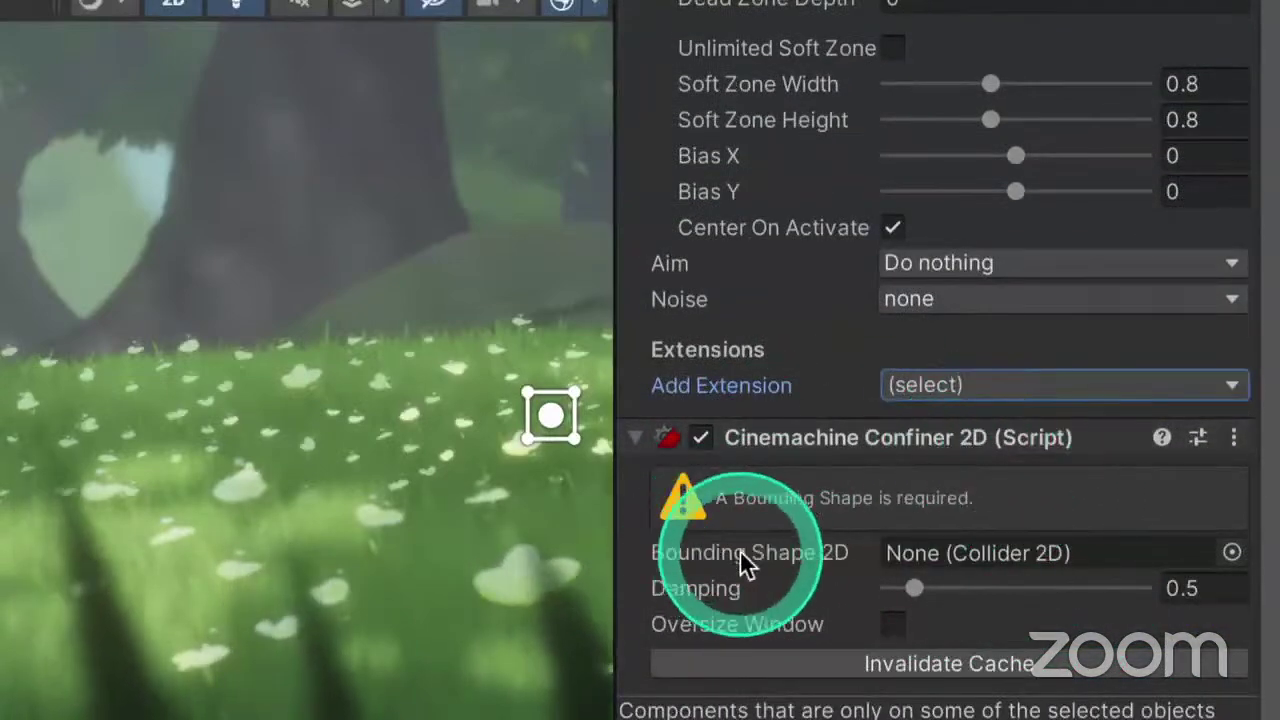
Assign Camera - Bounds as the Bounding Shape 2D of both virtual cameras' confiners
{"action": "left_click", "coordinate": [1231, 553]}
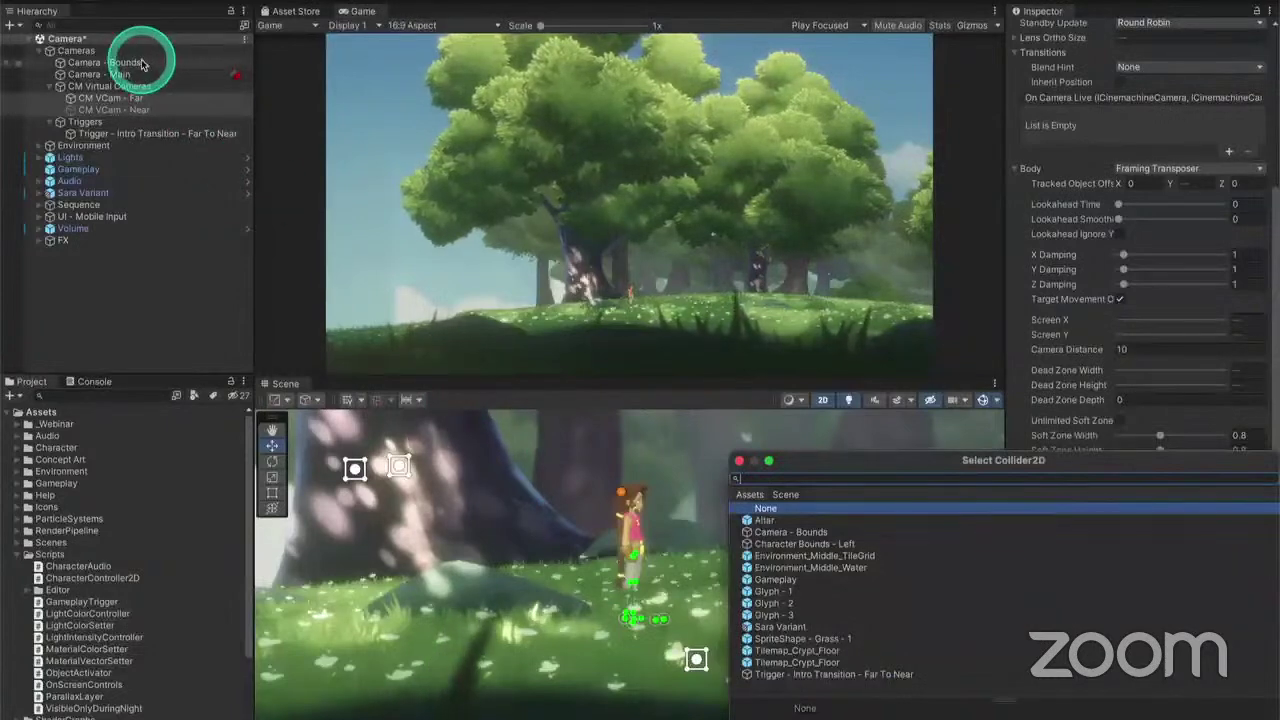
{"action": "left_click", "coordinate": [779, 535]}
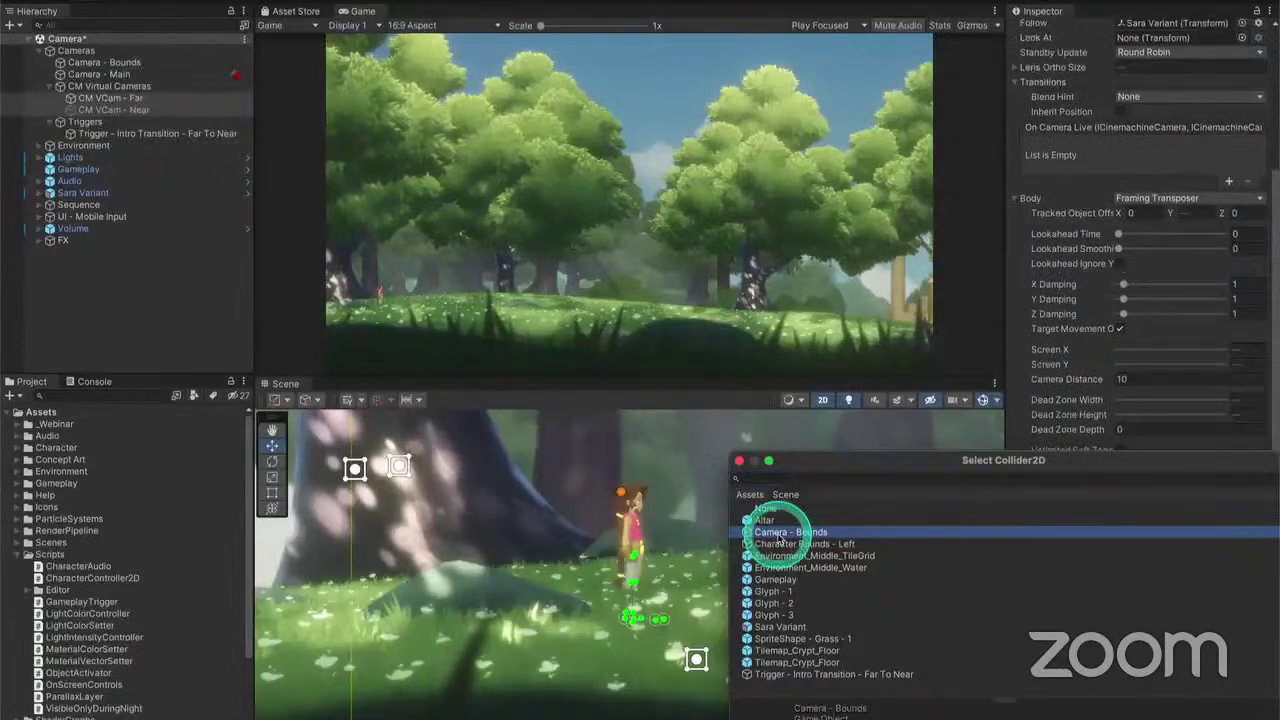
{"action": "double_click", "coordinate": [779, 537]}
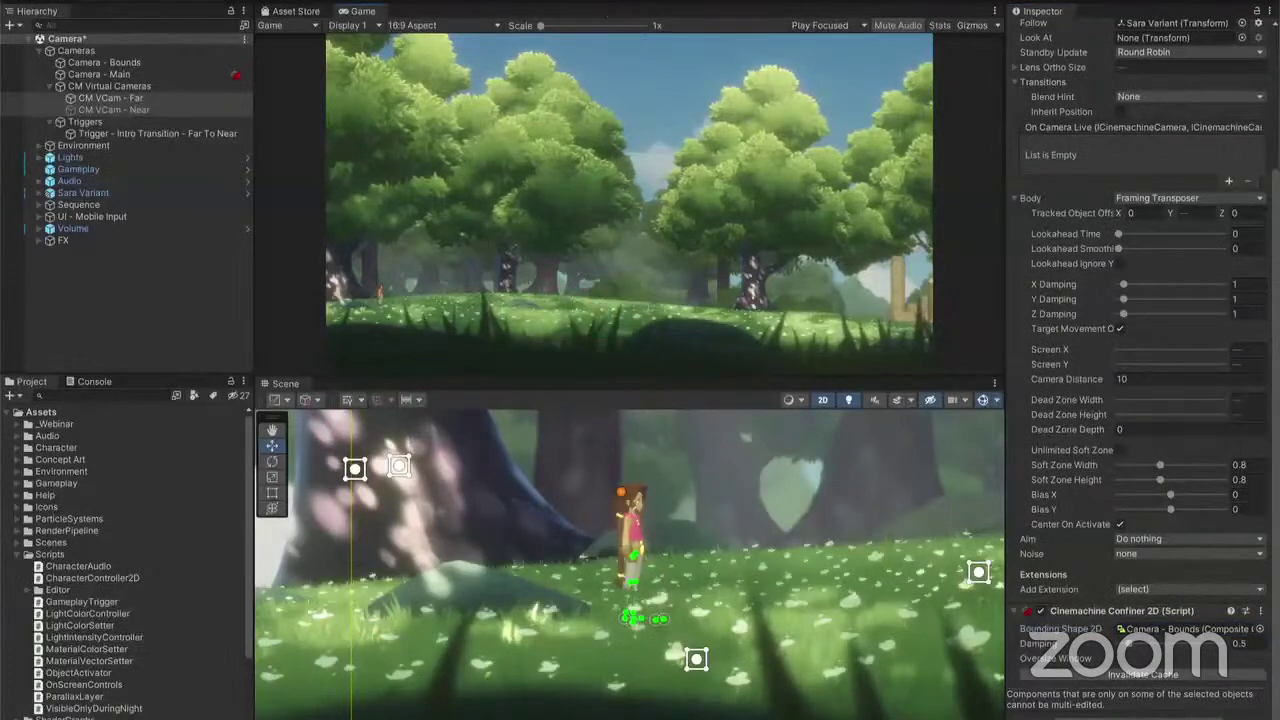
Run the scene and walk the character in both directions to test how the bounds confine the cameras
{"action": "left_click", "coordinate": [617, 3]}
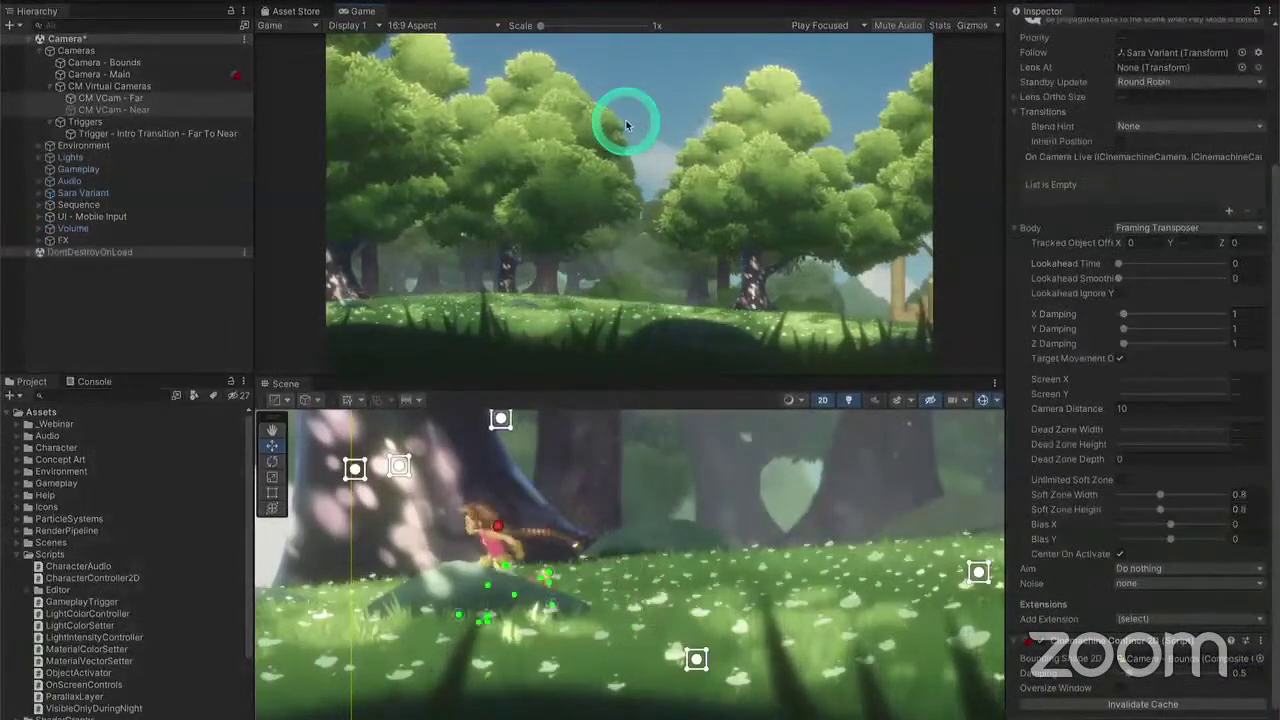
{"action": "key", "text": "Right"}
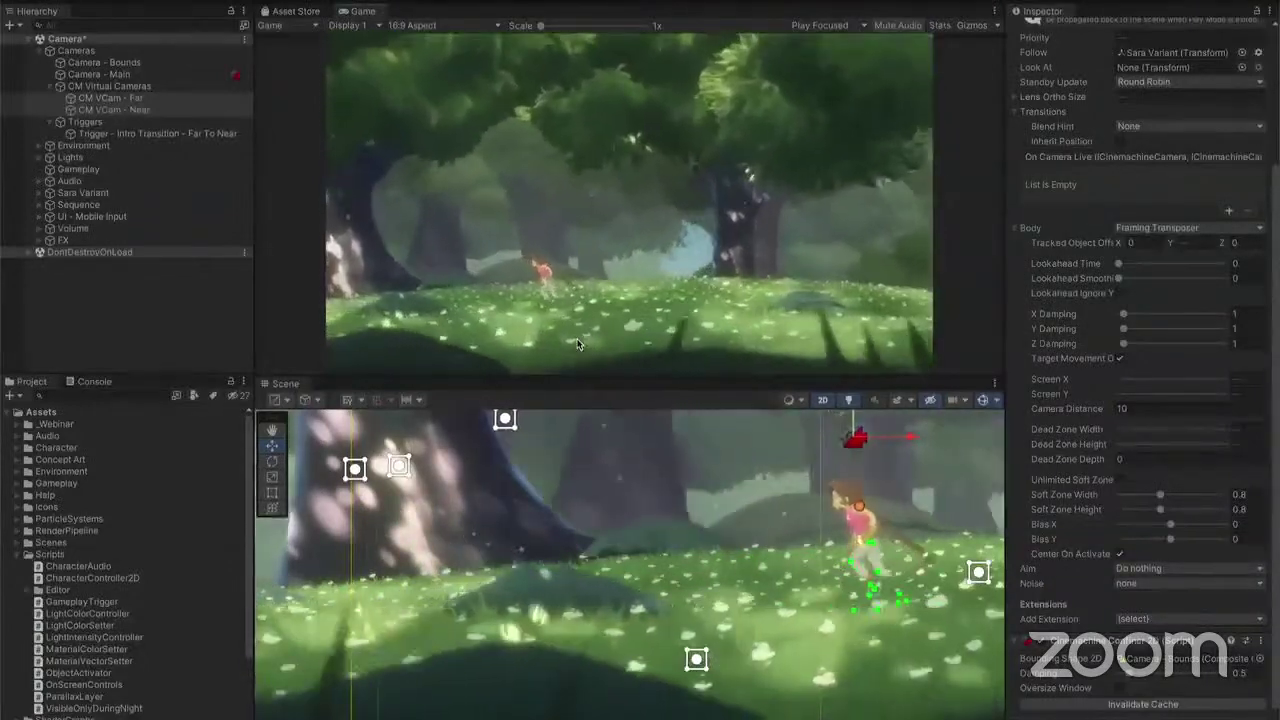
{"action": "key", "text": "Left"}
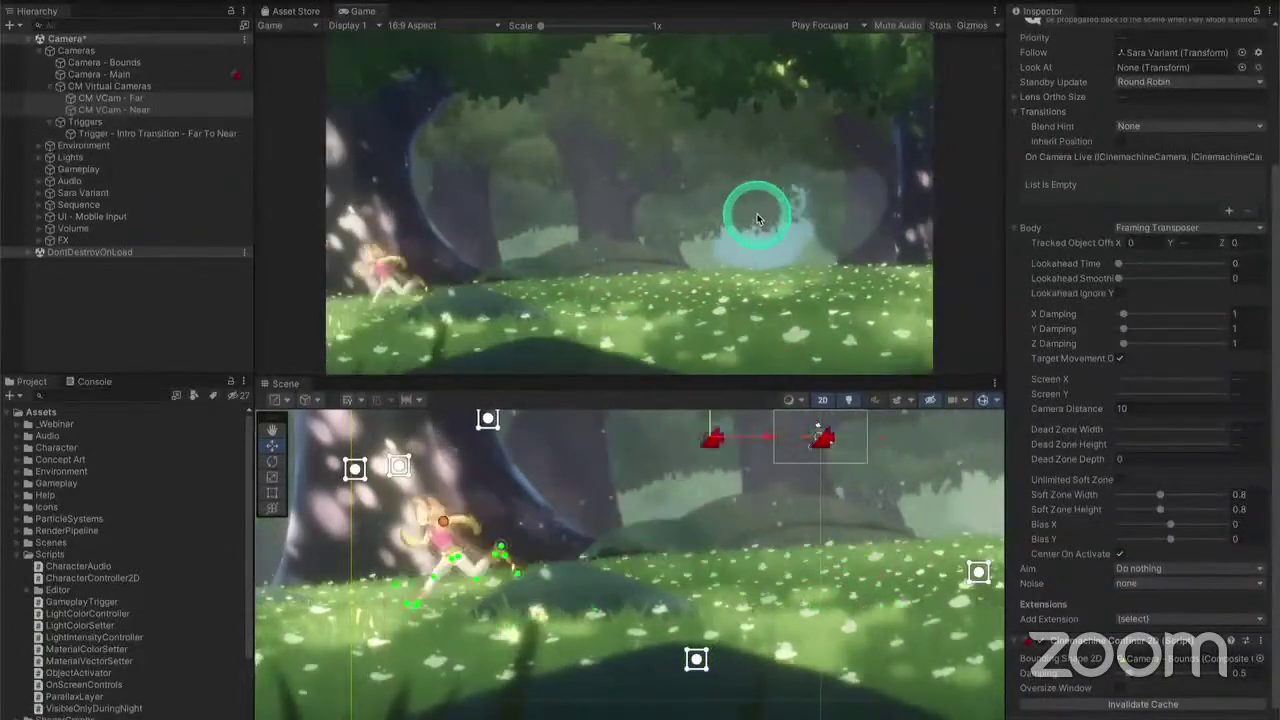
{"action": "key", "text": "Right"}
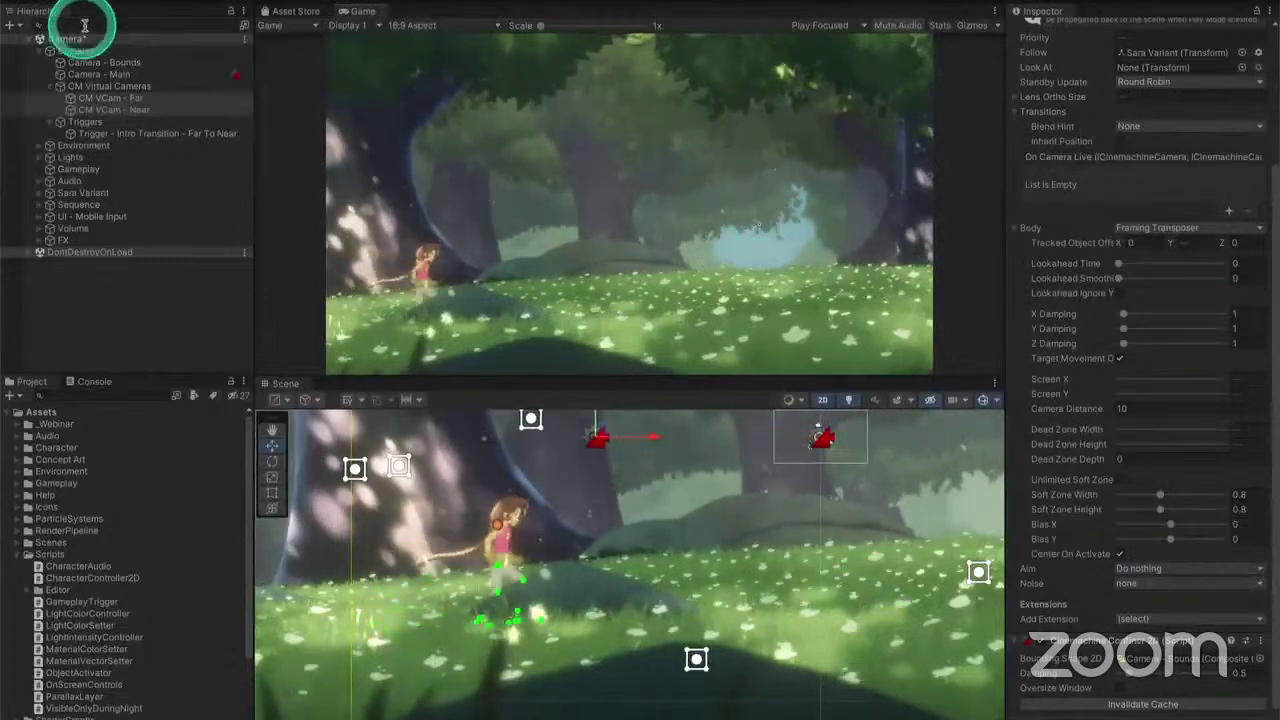
Edit the Camera - Bounds box collider, move its left edge slightly outward to a width of about 81.41, and stop playback
{"action": "left_click", "coordinate": [105, 63]}
{"action": "left_click", "coordinate": [480, 177]}
{"action": "left_click", "coordinate": [480, 537]}
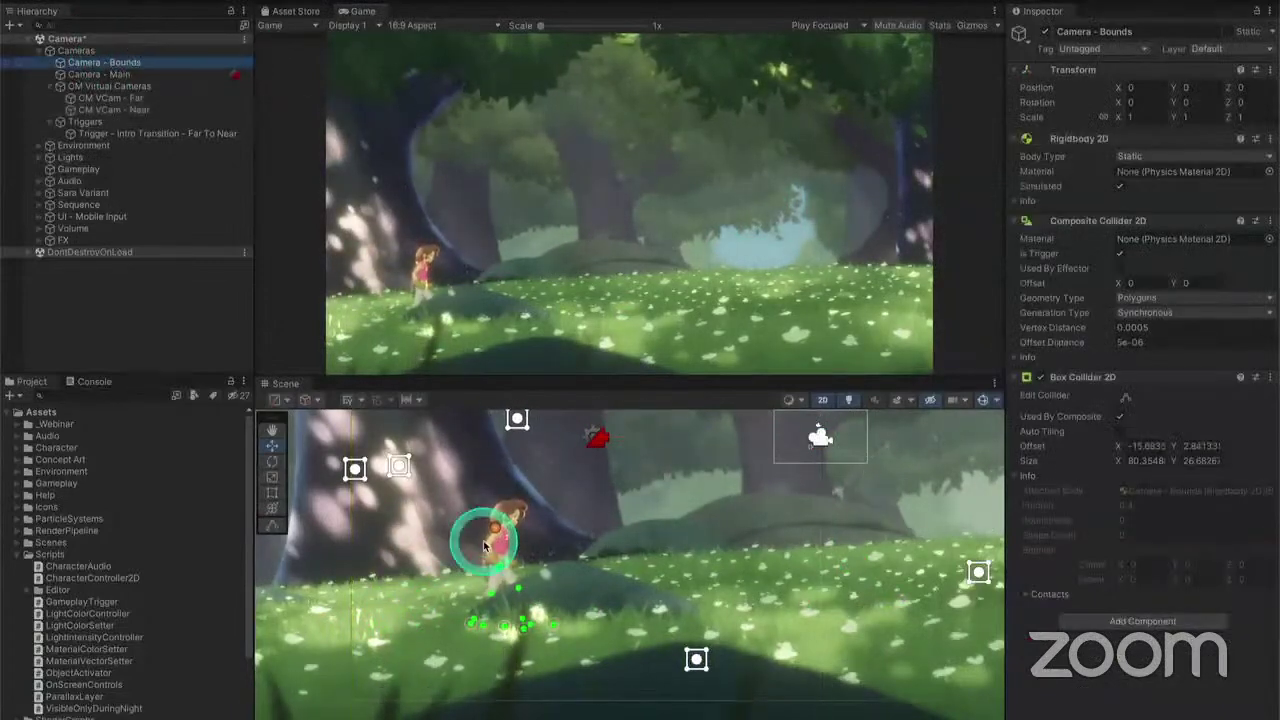
{"action": "scroll", "coordinate": [484, 545], "scroll_direction": "down", "scroll_amount": 10}
{"action": "scroll", "coordinate": [484, 545], "scroll_direction": "up", "scroll_amount": 3}
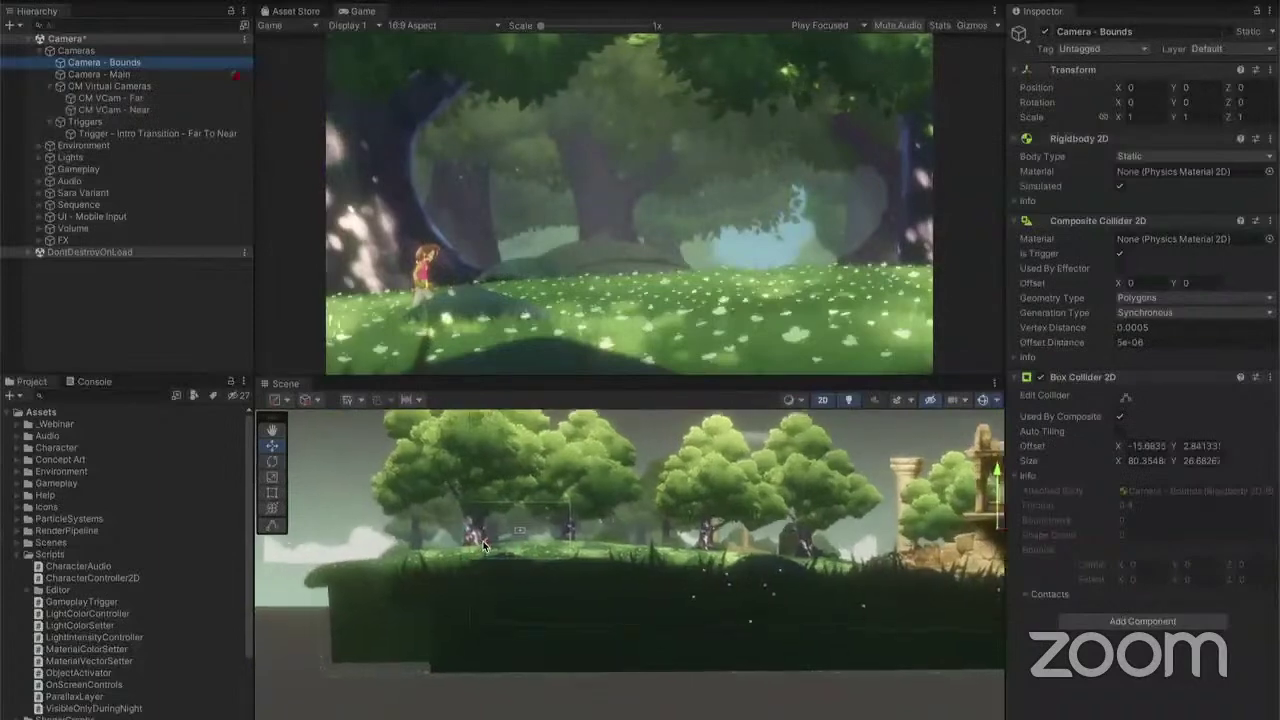
{"action": "scroll", "coordinate": [484, 545], "scroll_direction": "up", "scroll_amount": 3}
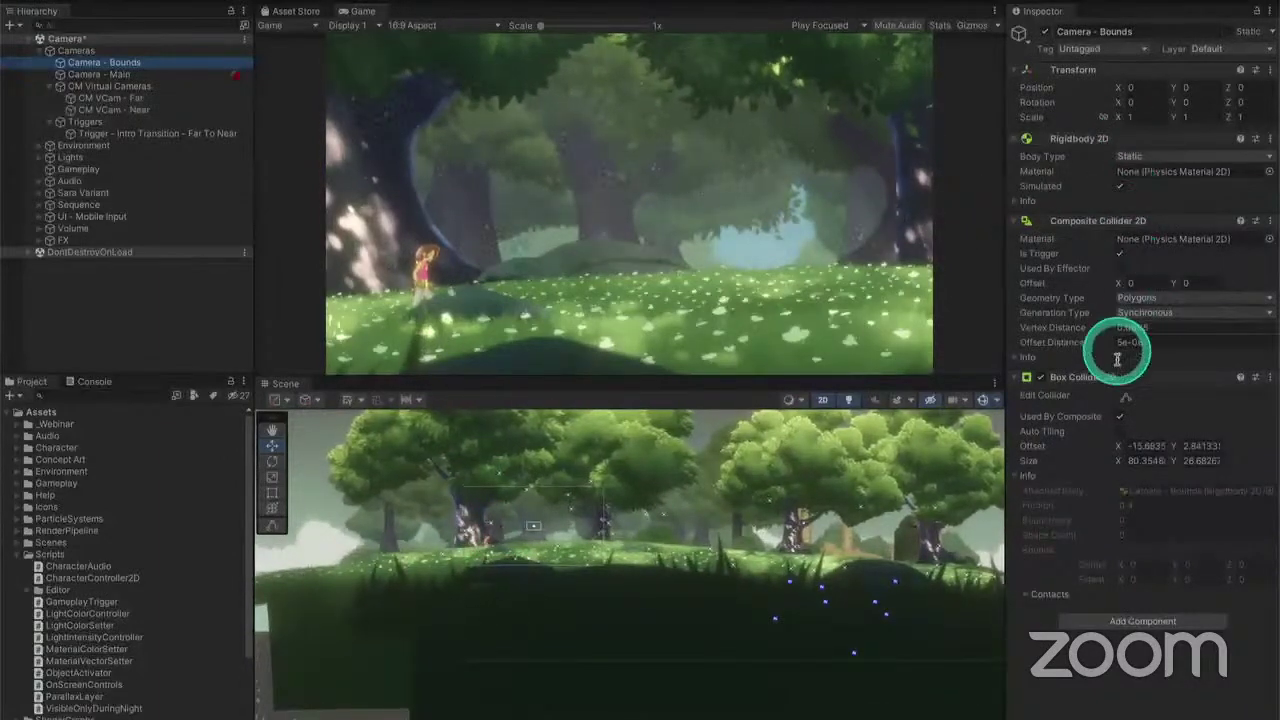
{"action": "left_click", "coordinate": [1124, 400]}
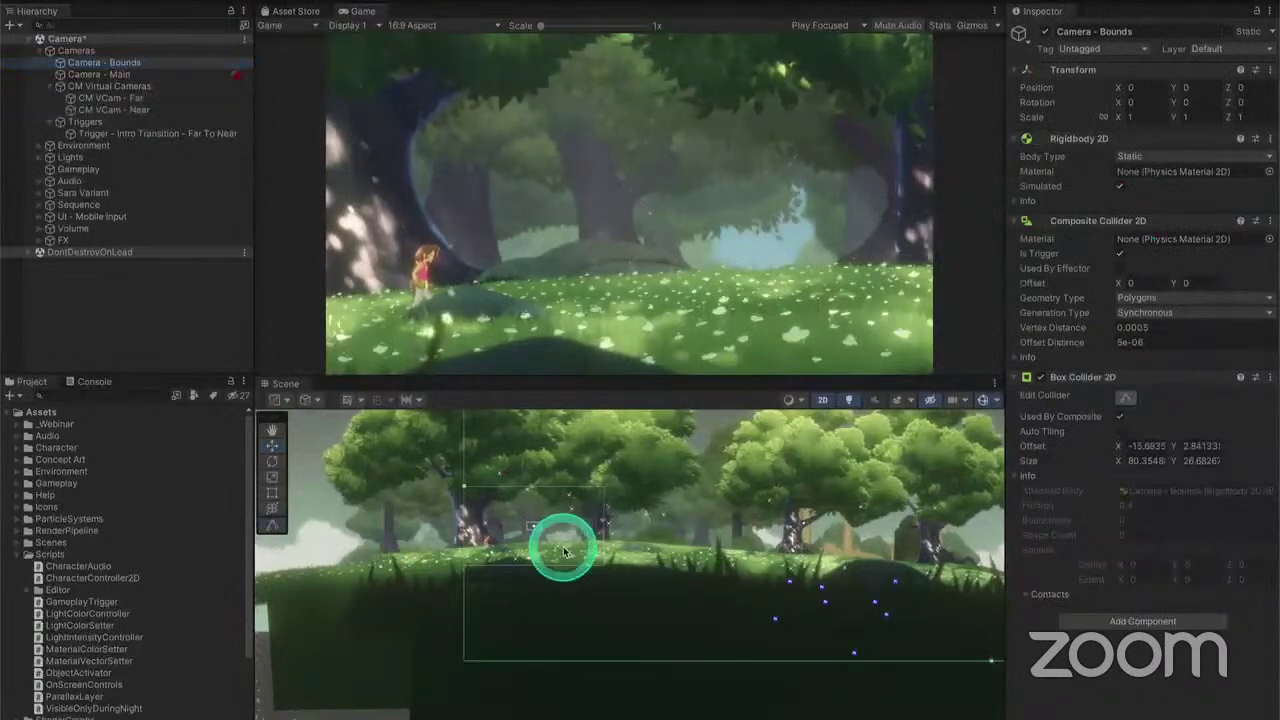
{"action": "scroll", "coordinate": [564, 552], "scroll_direction": "down", "scroll_amount": 2}
{"action": "middle_click_drag", "start_coordinate": [566, 537], "coordinate": [523, 549]}
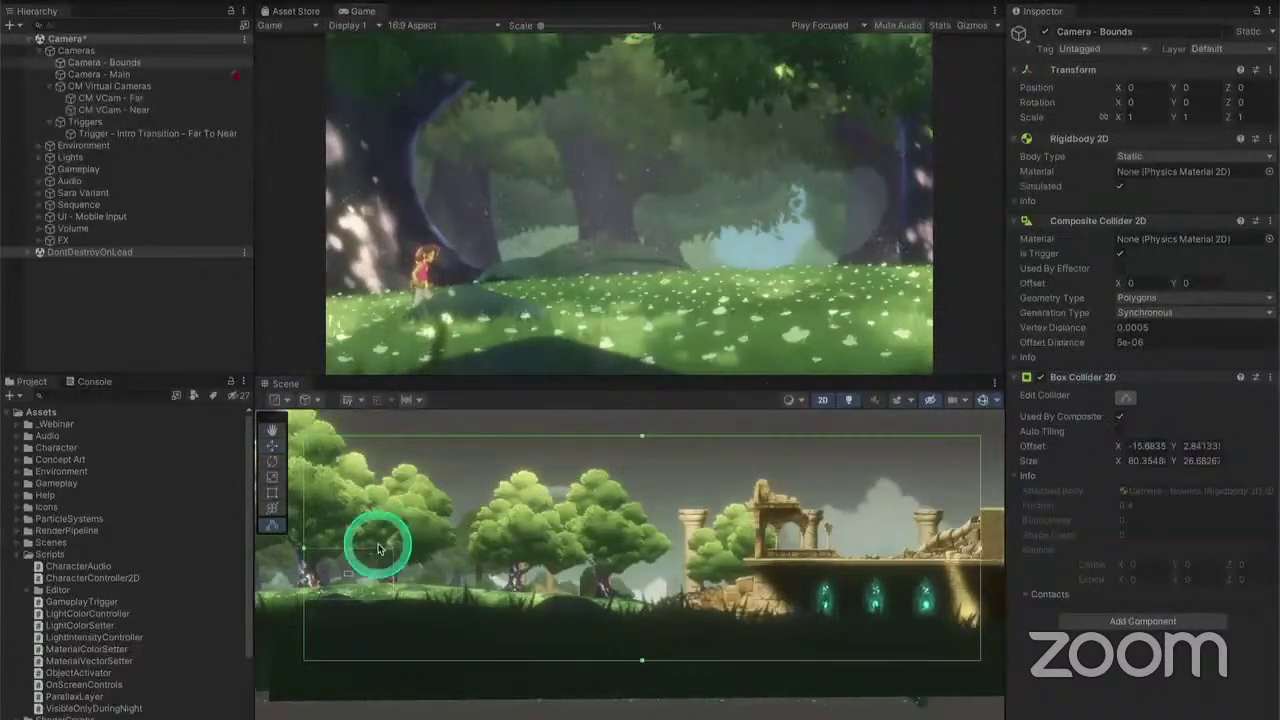
{"action": "mouse_move", "coordinate": [305, 550]}
{"action": "left_mouse_down"}
{"action": "mouse_move", "coordinate": [320, 549]}
{"action": "mouse_move", "coordinate": [294, 549]}
{"action": "left_mouse_up"}
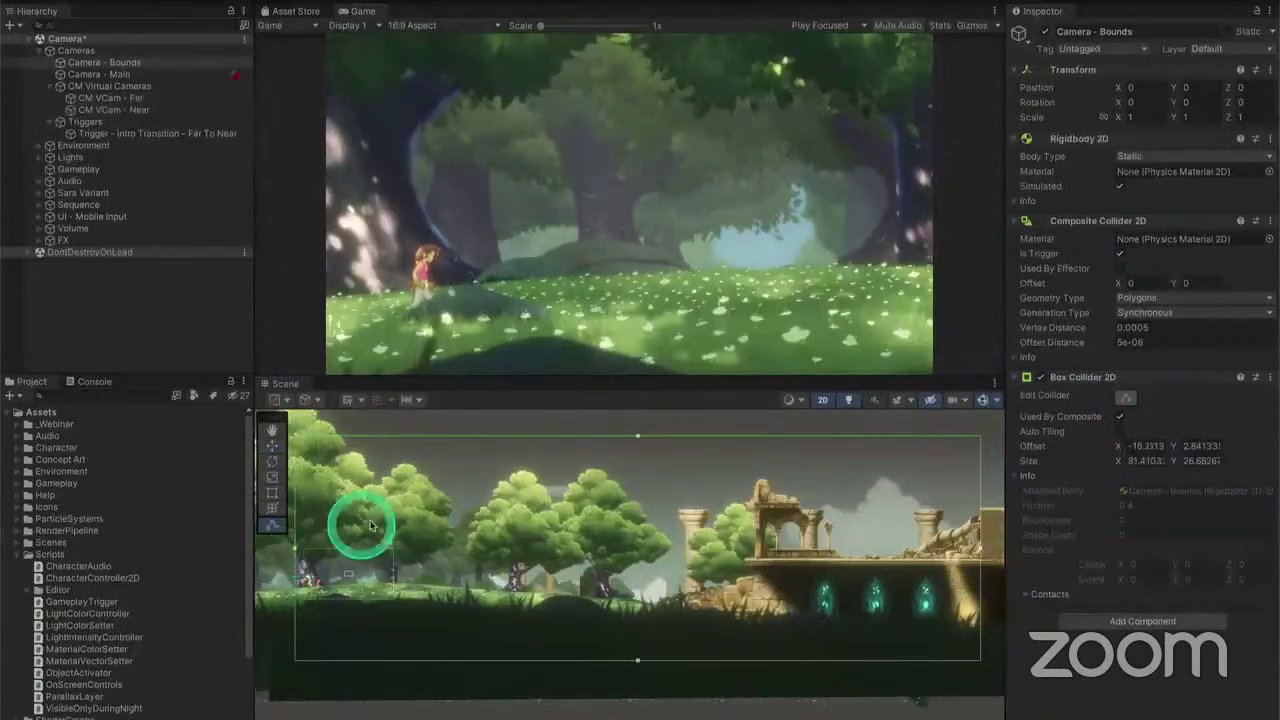
{"action": "left_click", "coordinate": [615, 2]}
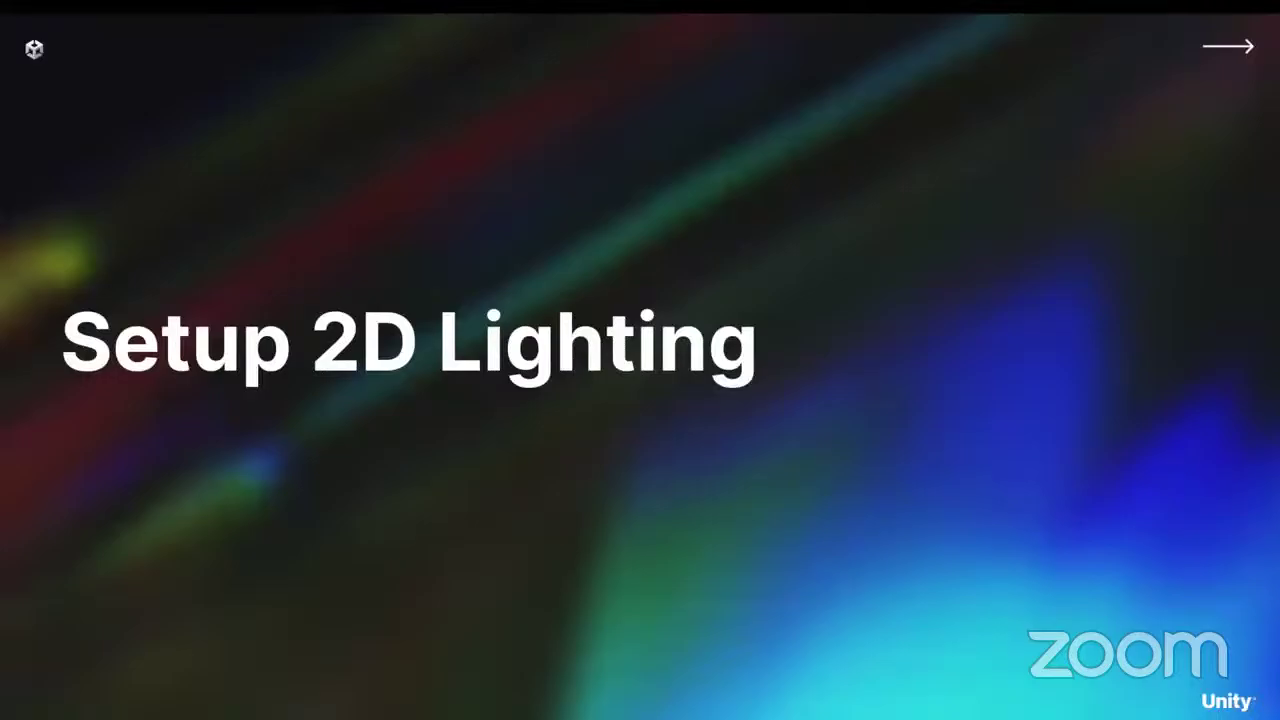
{"action": "key", "text": "Right"}
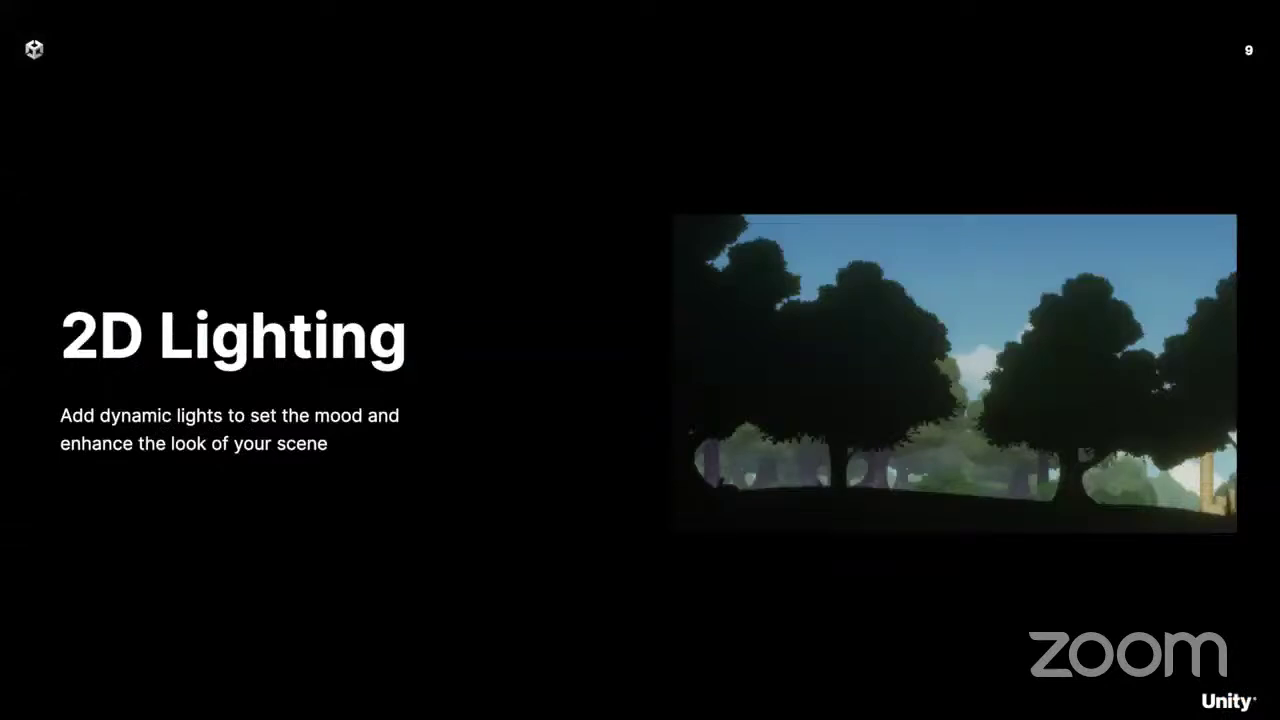
{"action": "key", "text": "Right"}
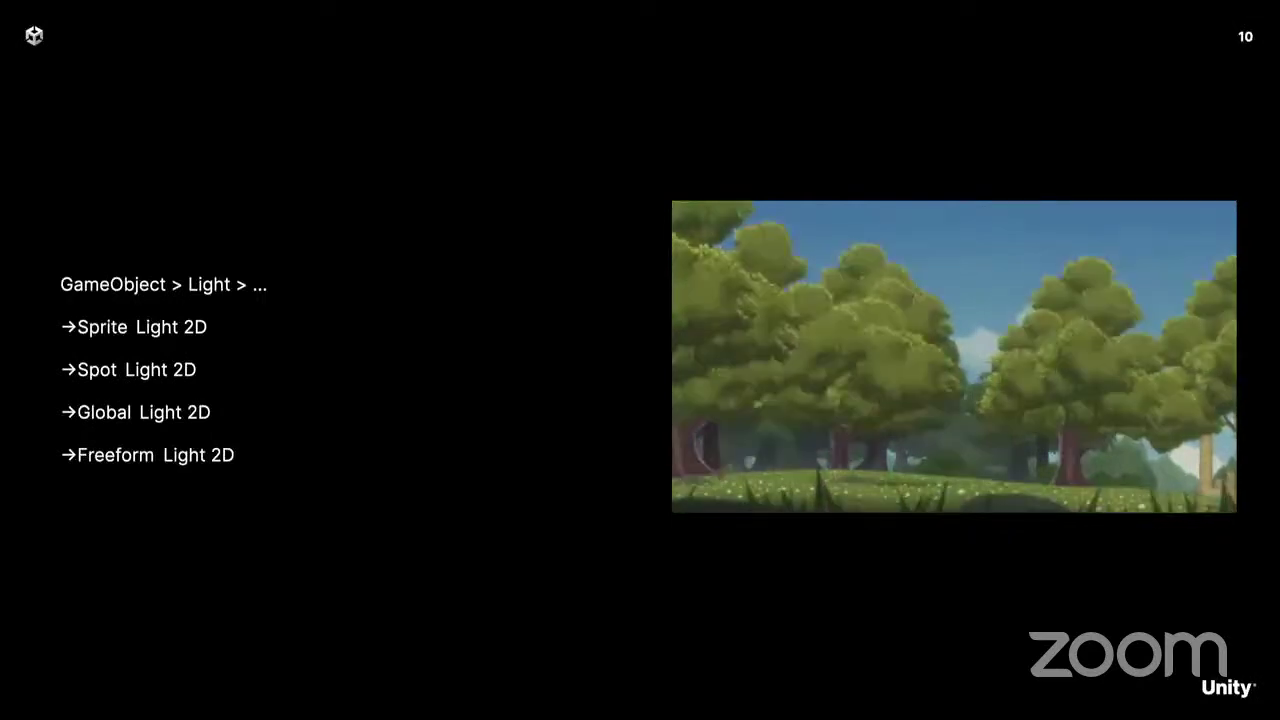
{"action": "key", "text": "Right"}
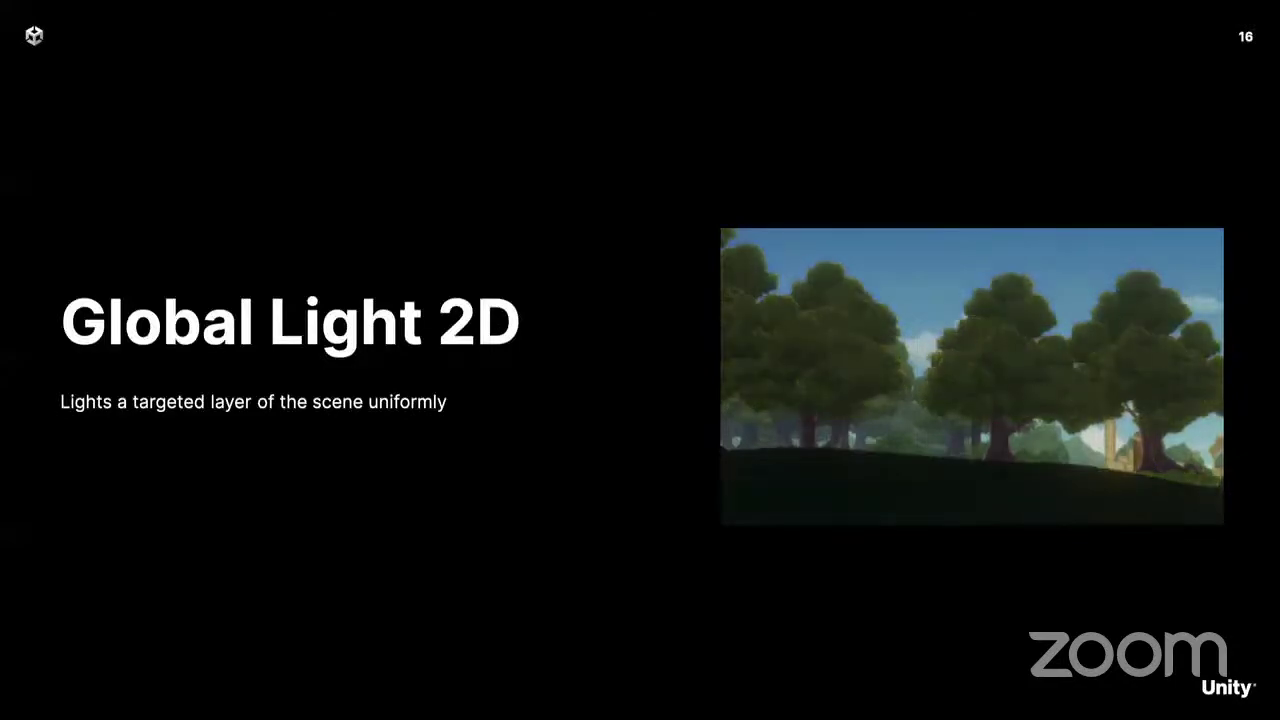
{"action": "key", "text": "Right"}
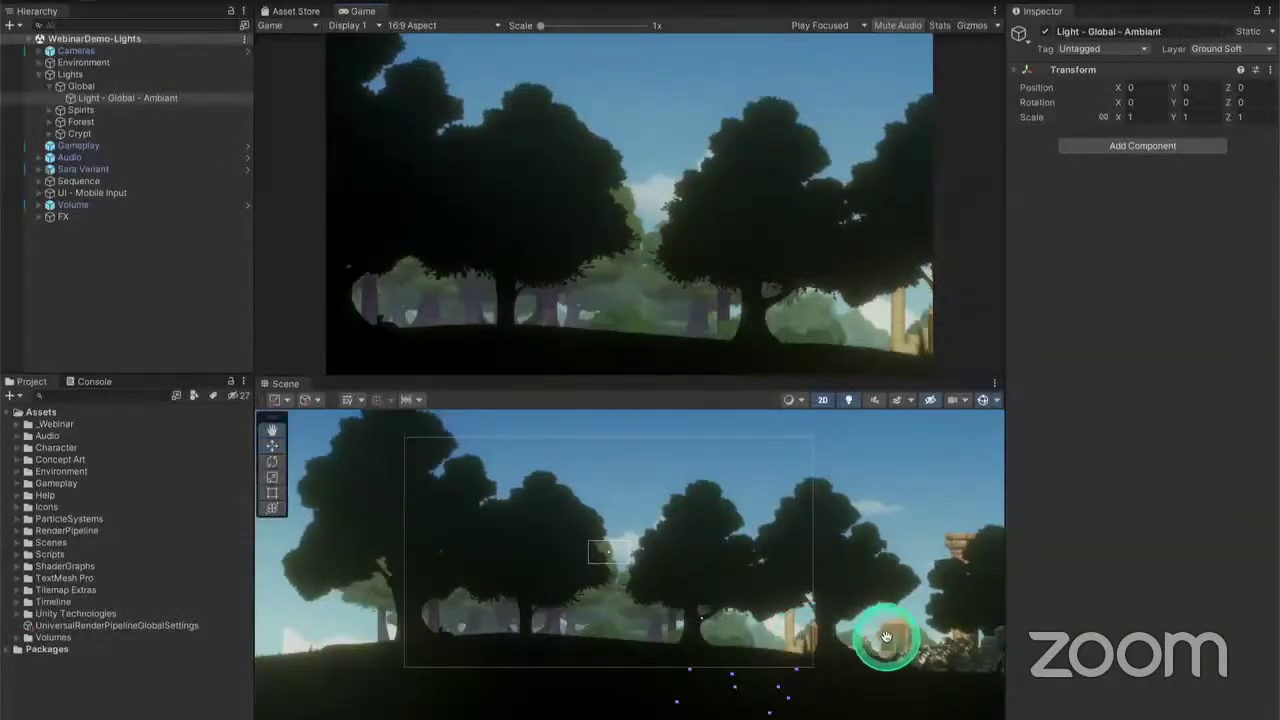
Add a Light 2D component to Light - Global - Ambiant in the WebinarDemo-Lights scene
{"action": "left_click_drag", "start_coordinate": [886, 637], "coordinate": [860, 646]}
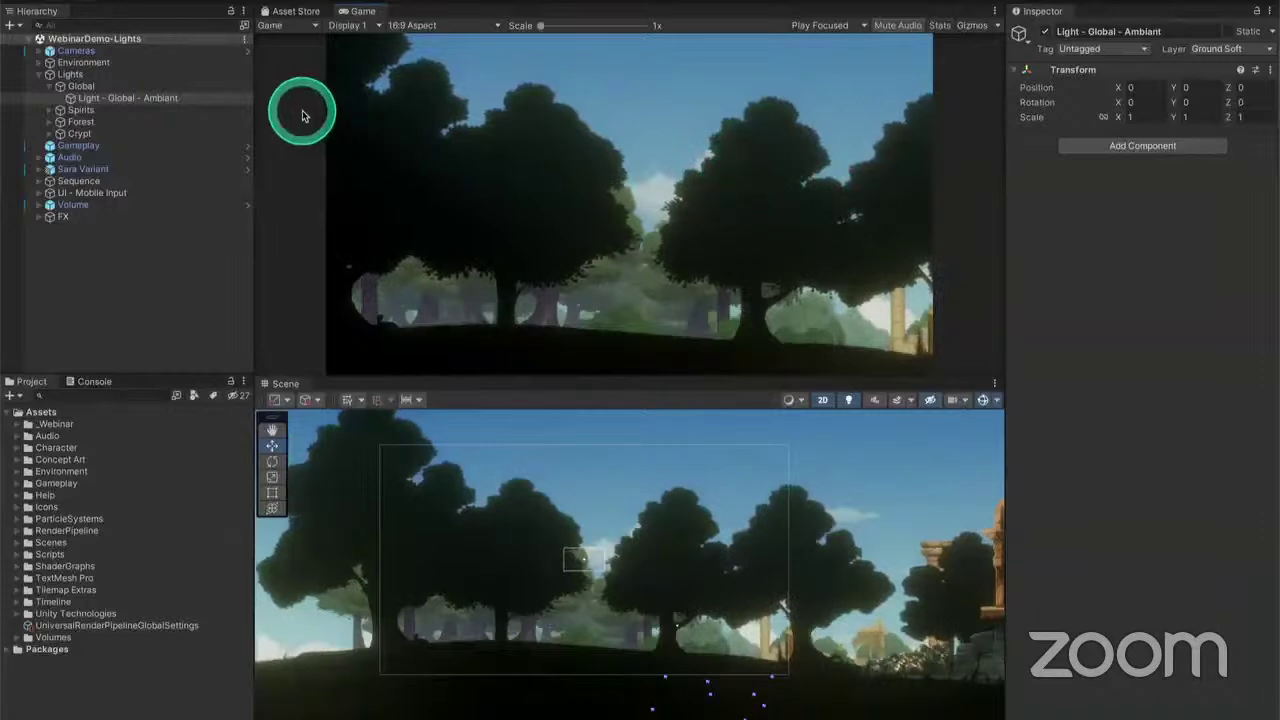
{"action": "left_click", "coordinate": [103, 78]}
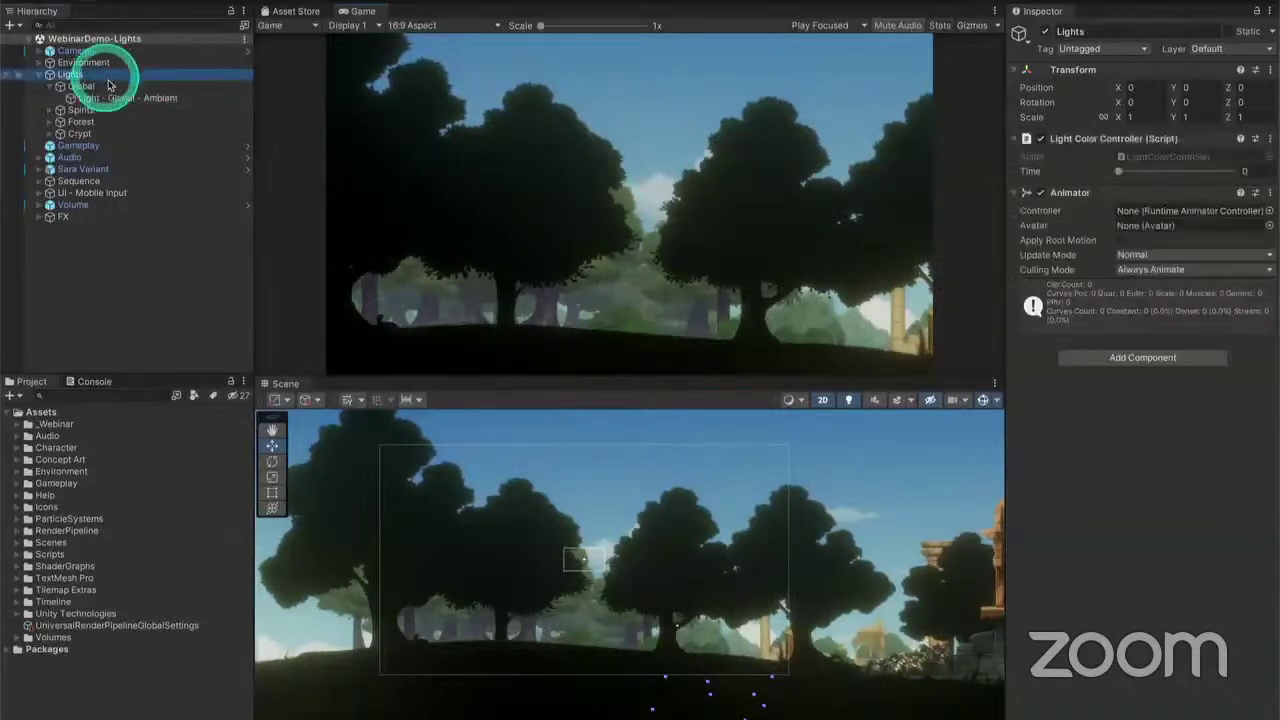
{"action": "left_click", "coordinate": [112, 88]}
{"action": "left_click", "coordinate": [130, 99]}
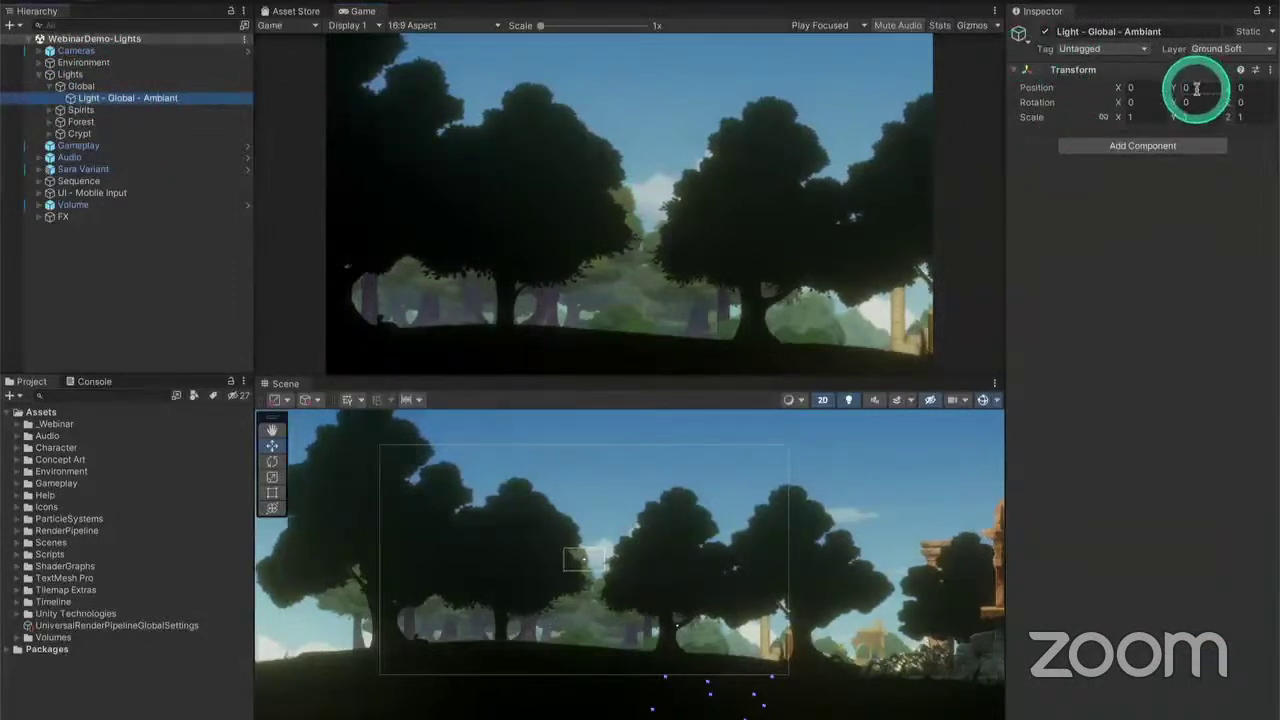
{"action": "left_click", "coordinate": [1158, 153]}
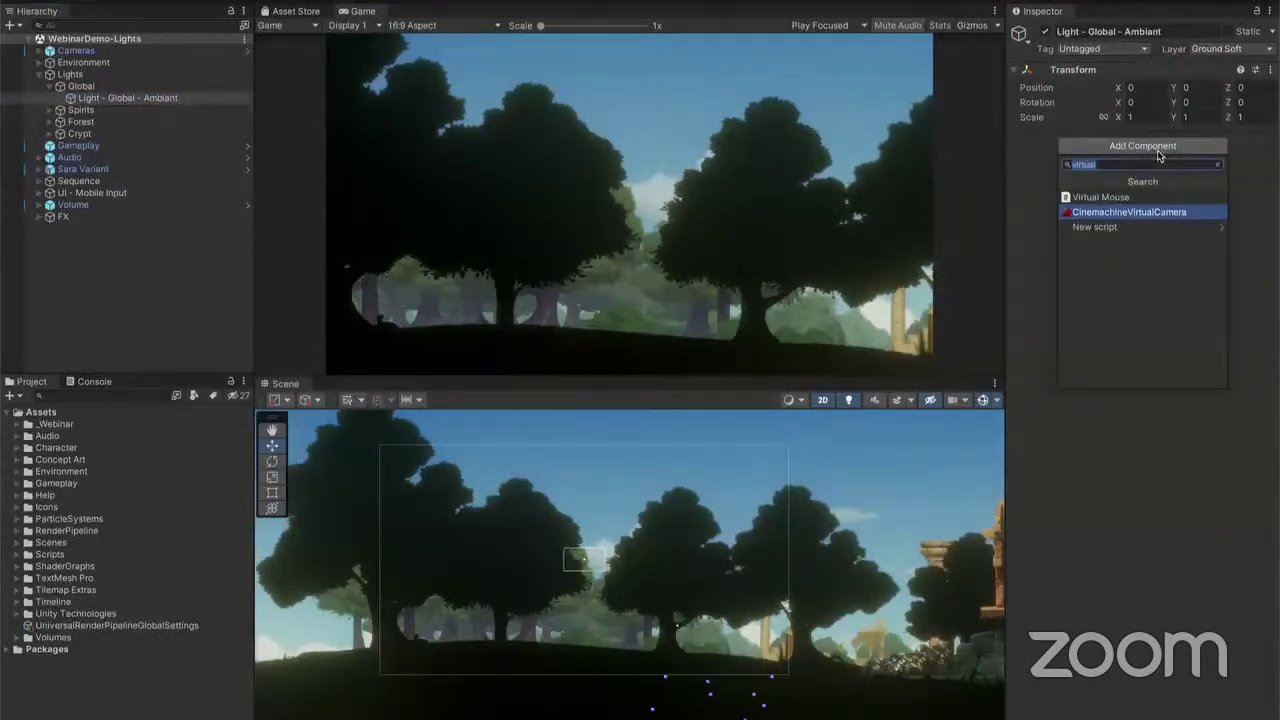
{"action": "type", "text": "light"}
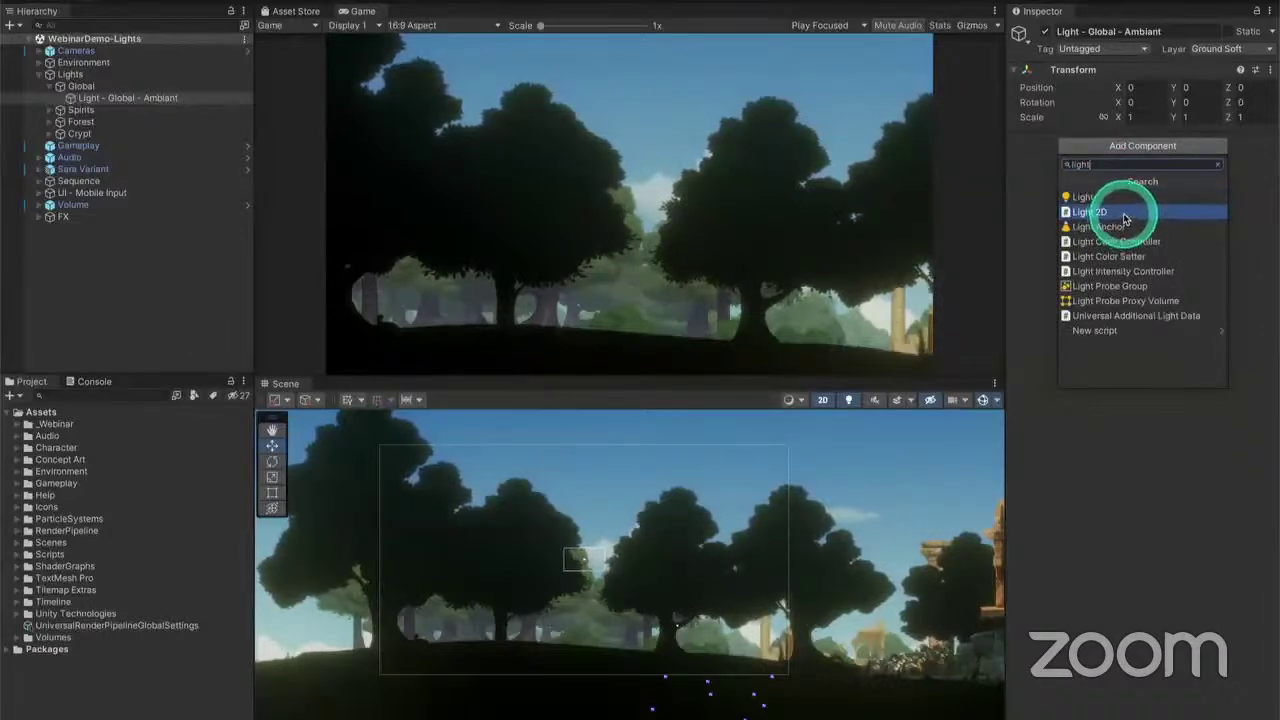
{"action": "left_click", "coordinate": [1078, 212]}
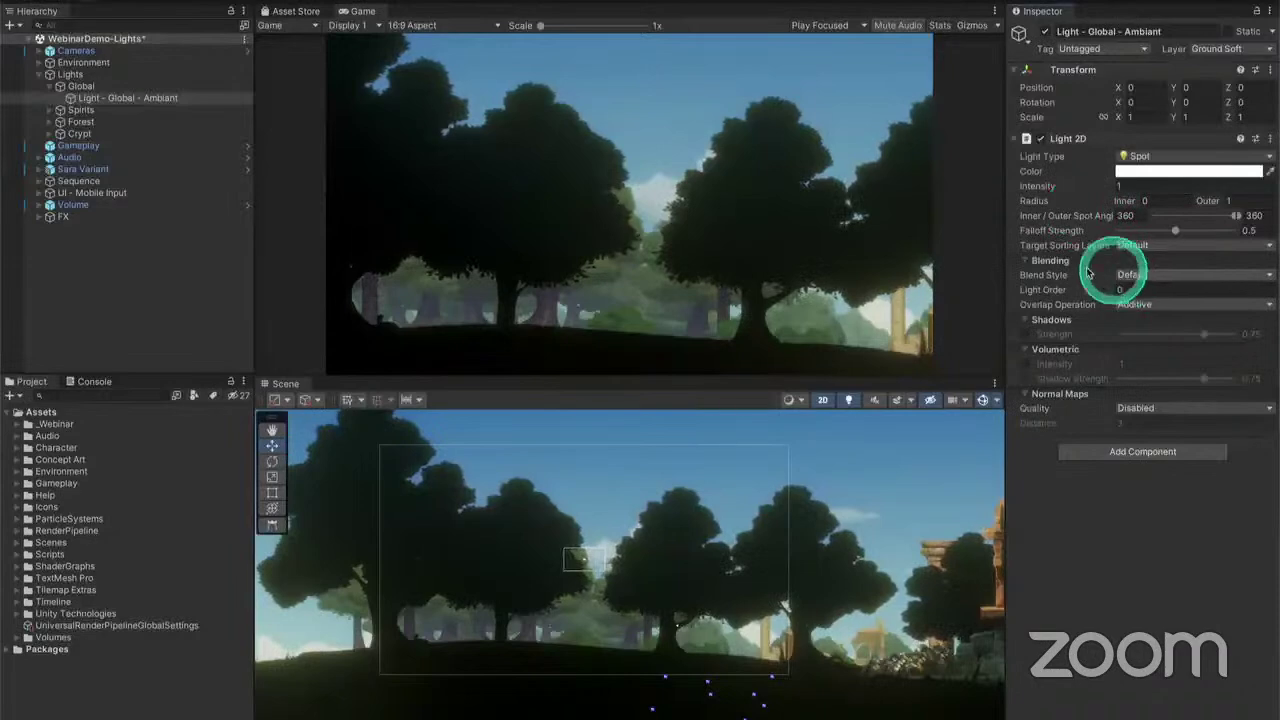
Set the light type of Light - Global - Ambiant to Global
{"action": "middle_click_drag", "start_coordinate": [866, 537], "coordinate": [809, 493]}
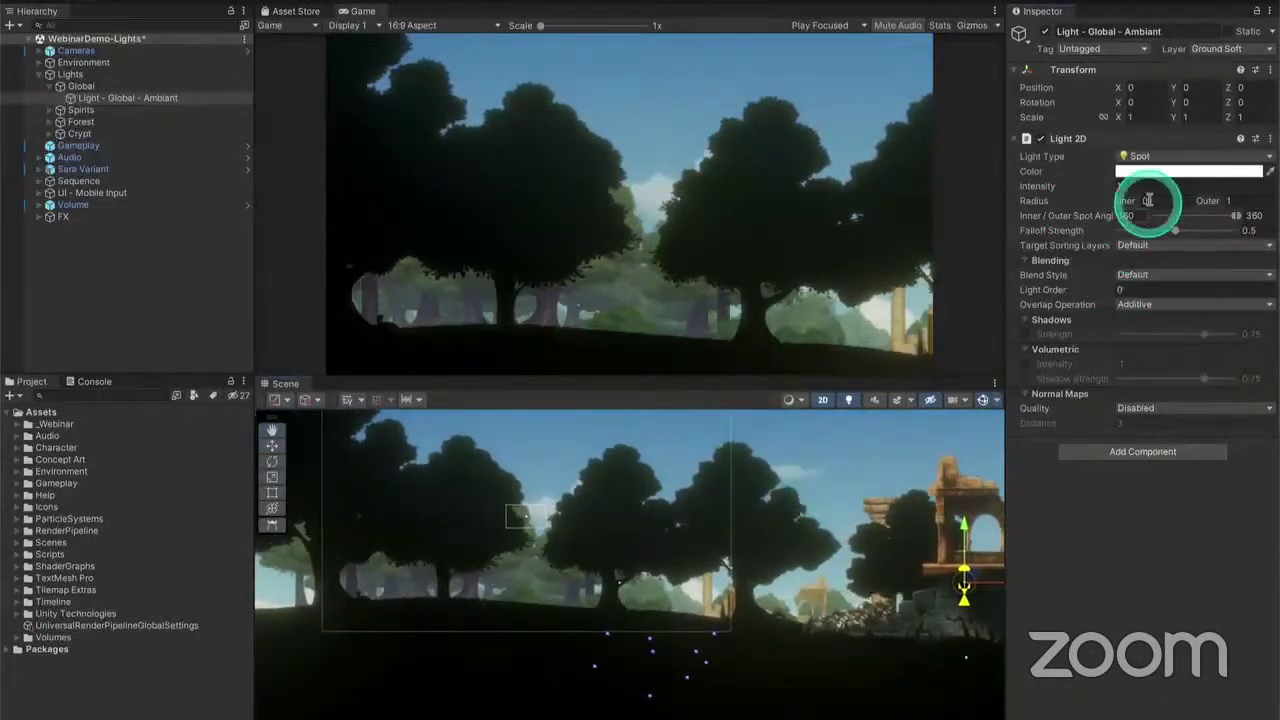
{"action": "left_click", "coordinate": [1145, 157]}
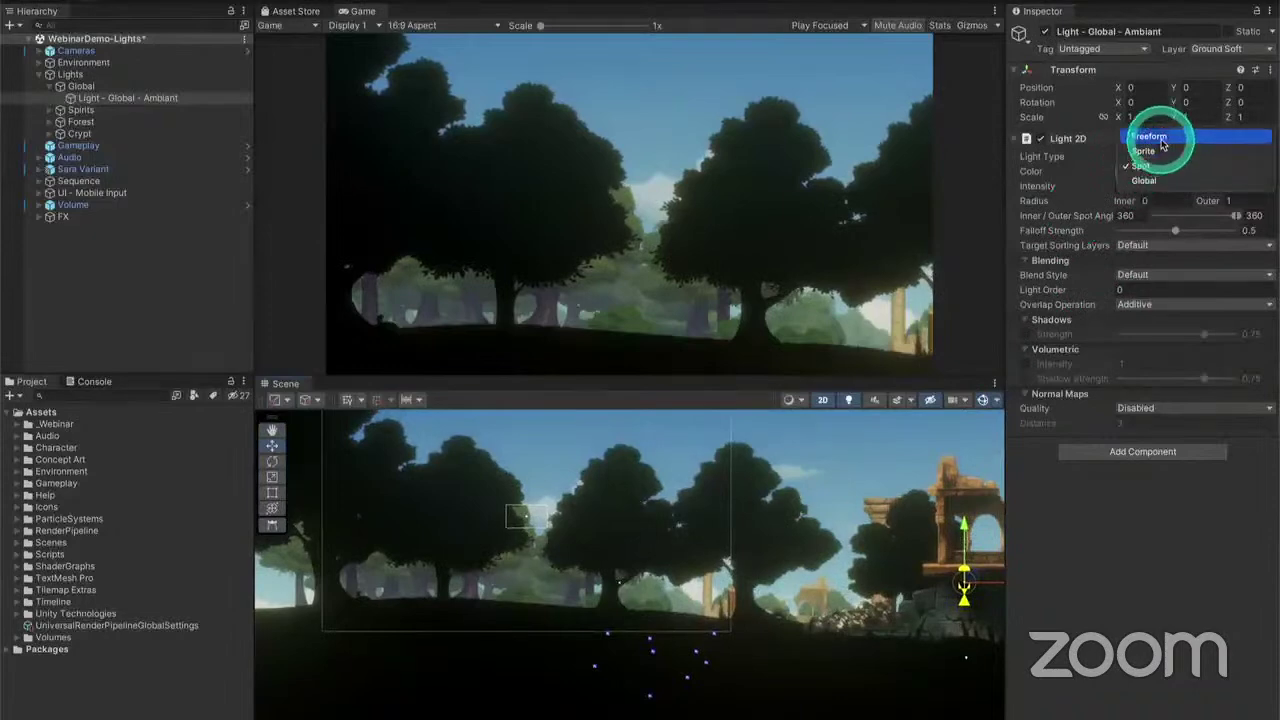
{"action": "left_click", "coordinate": [1146, 180]}
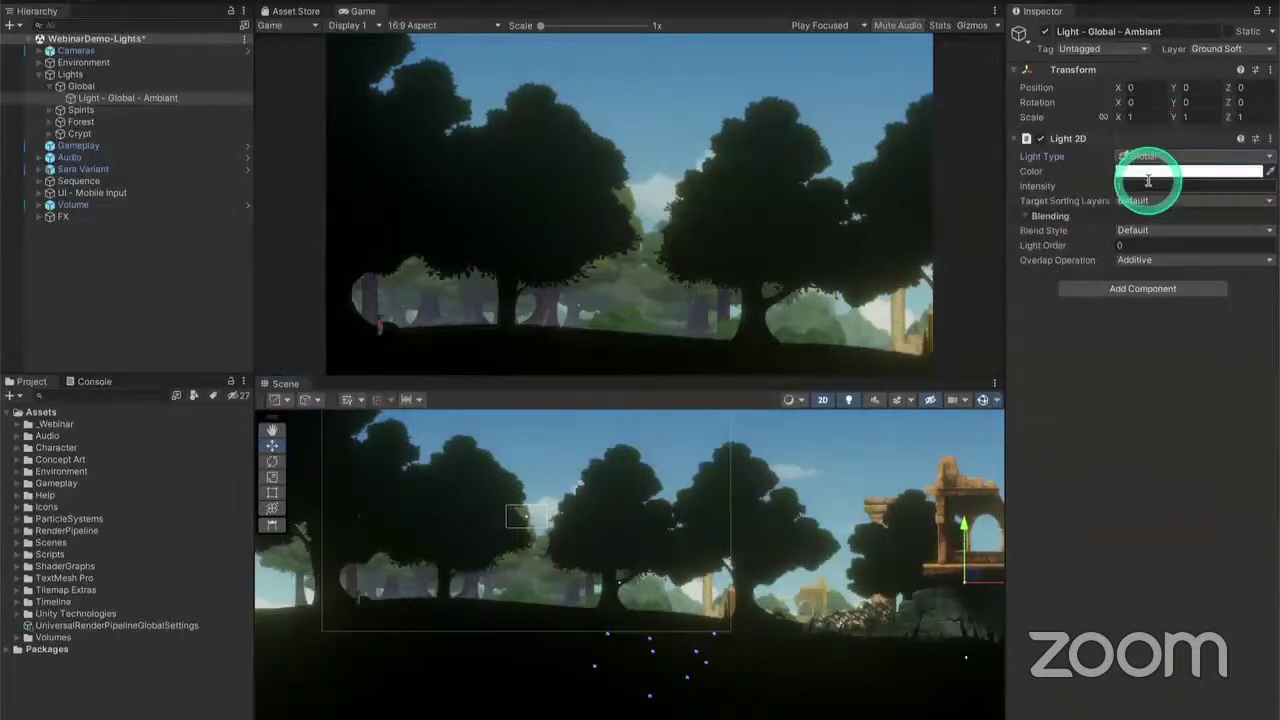
Add Near Background, Exterior and Foreground to the global light's target sorting layers alongside Default
{"action": "left_click", "coordinate": [1133, 202]}
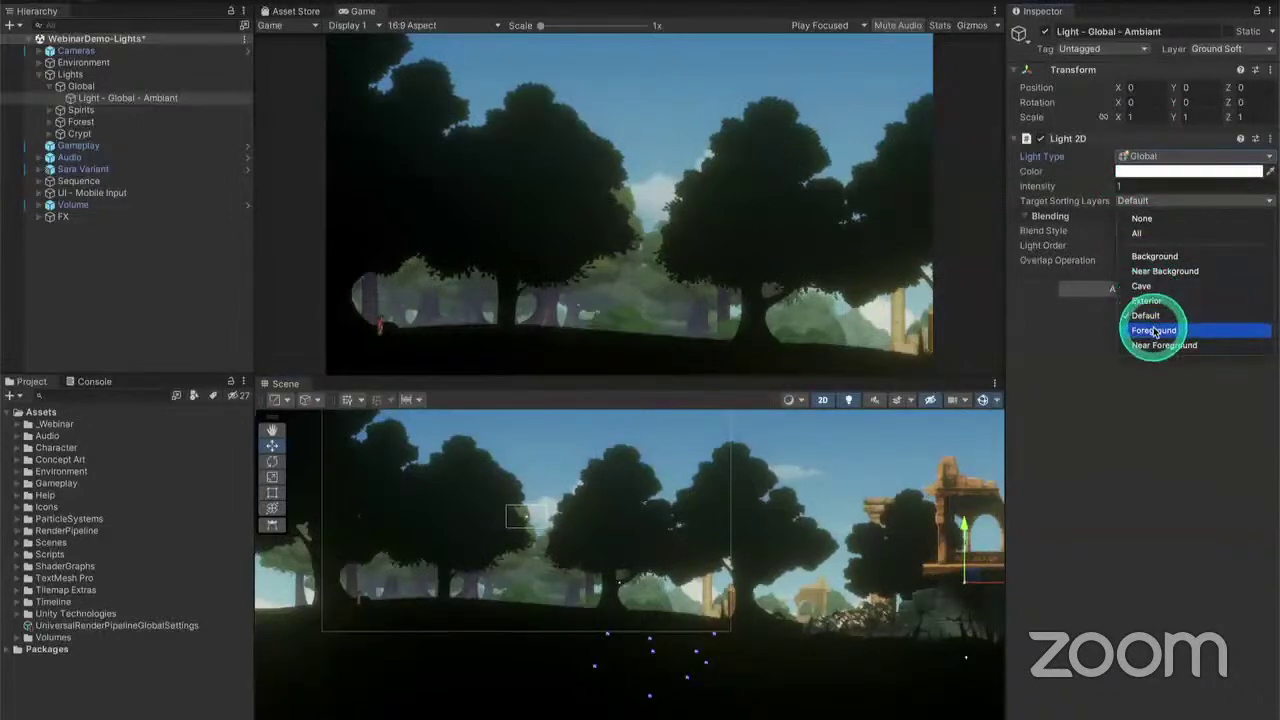
{"action": "left_click", "coordinate": [1150, 270]}
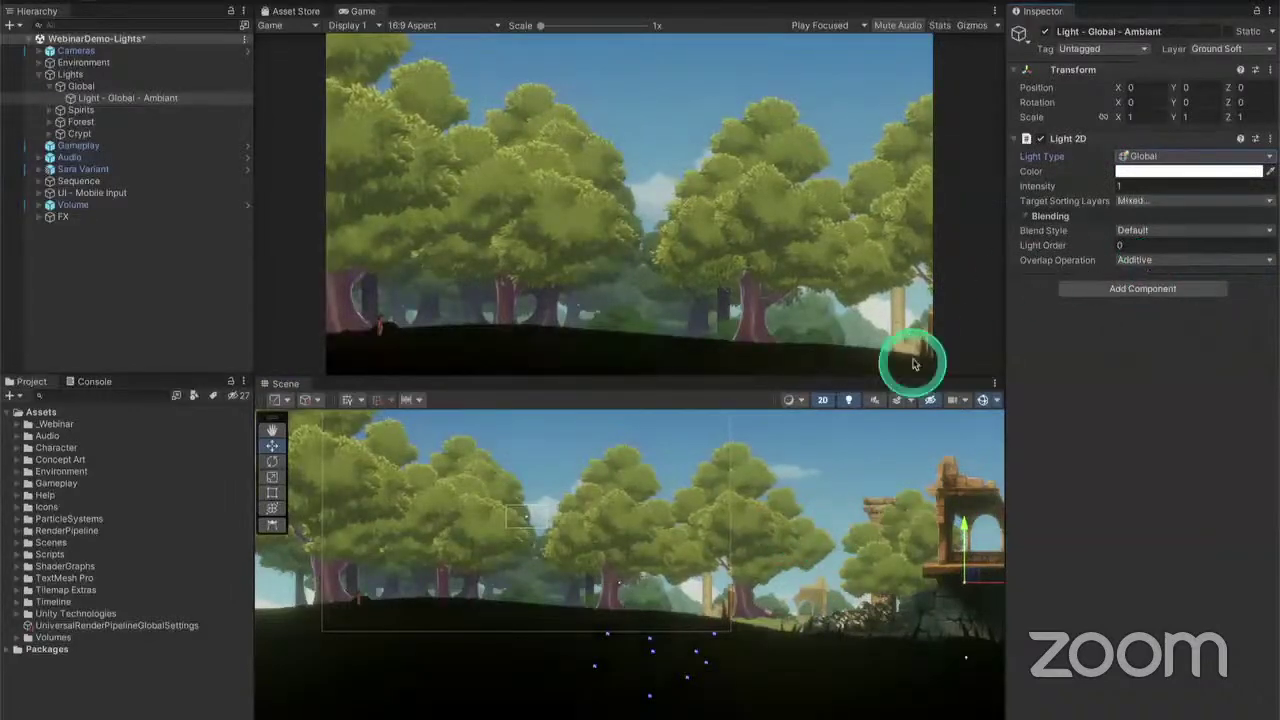
{"action": "left_click", "coordinate": [1138, 203]}
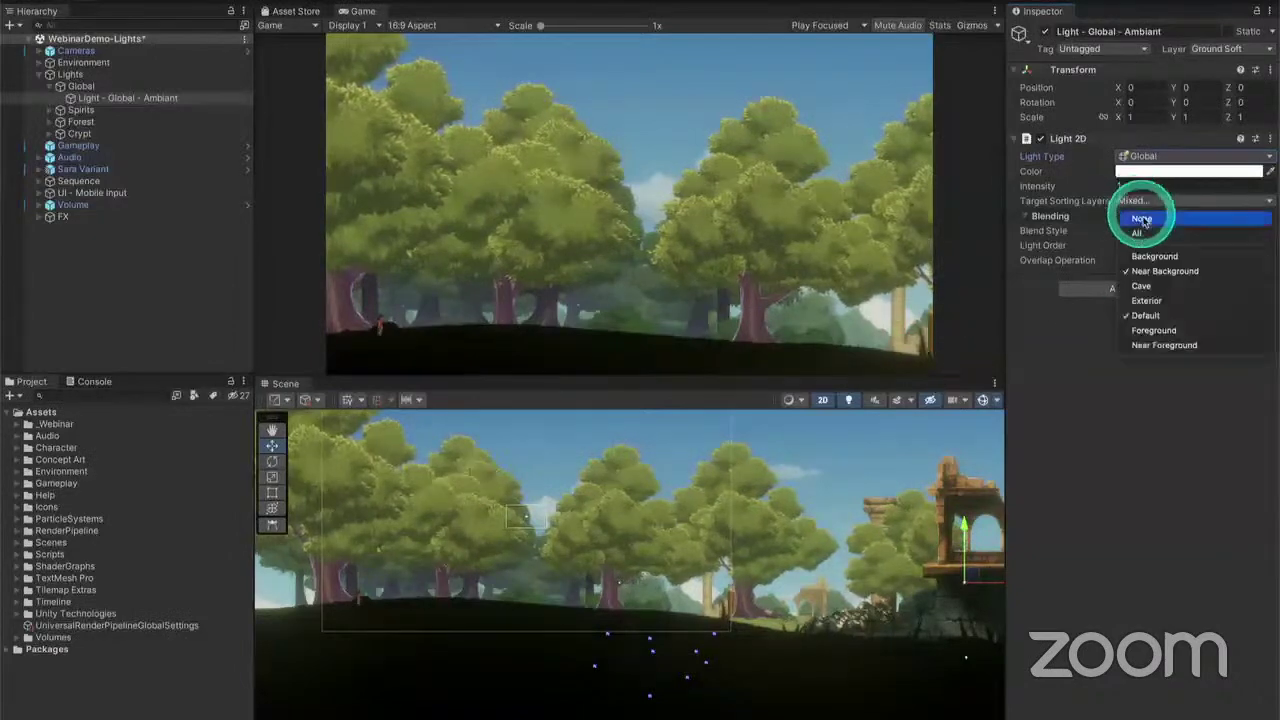
{"action": "left_click", "coordinate": [1147, 300]}
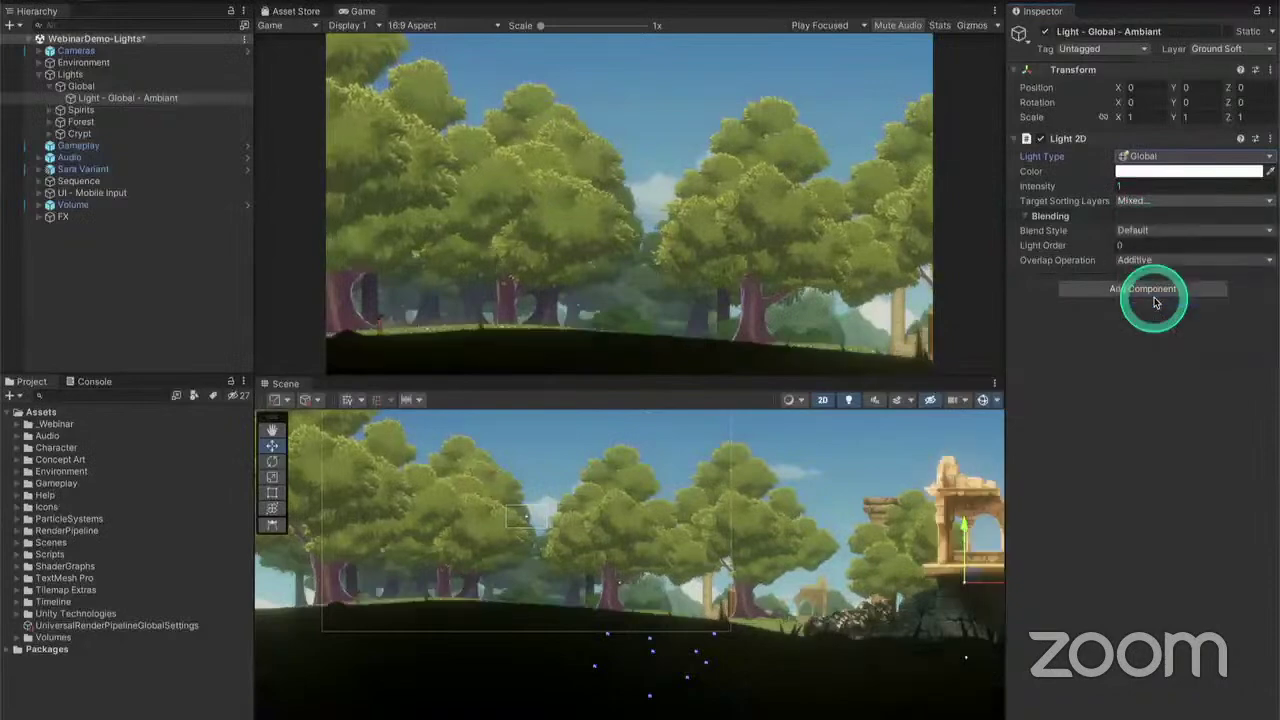
{"action": "left_click", "coordinate": [1149, 237]}
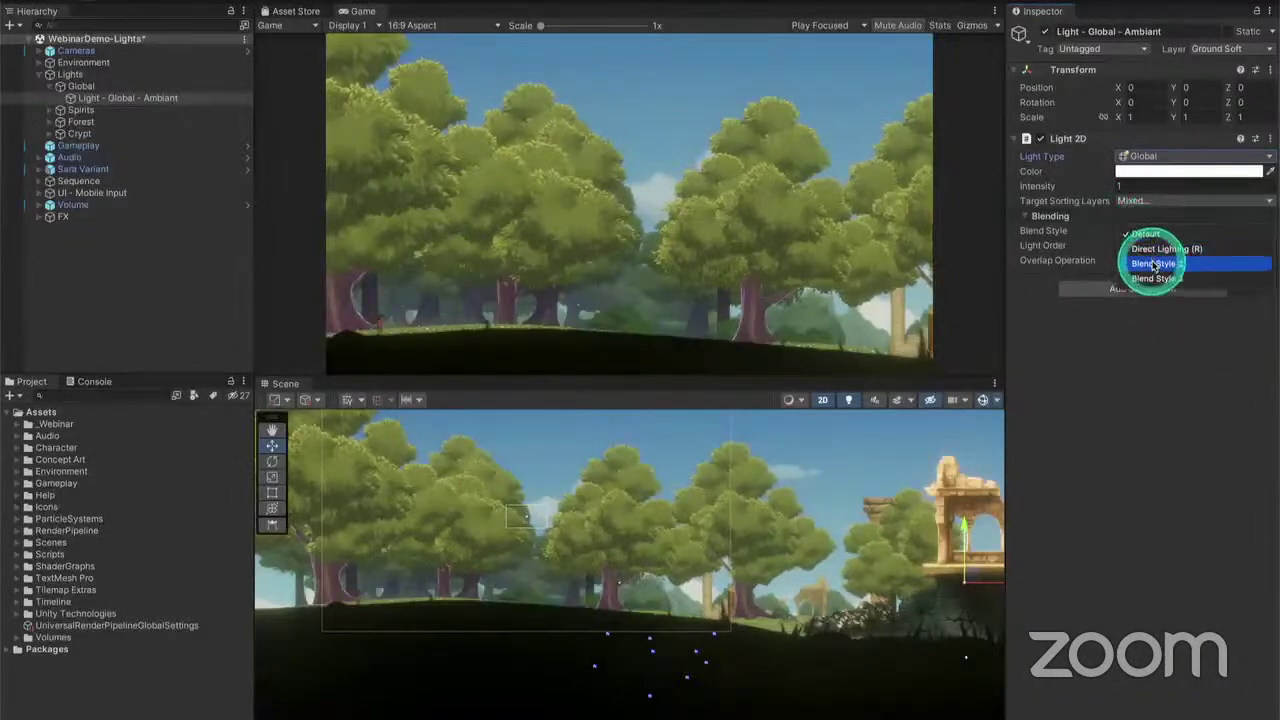
{"action": "left_click", "coordinate": [1092, 247]}
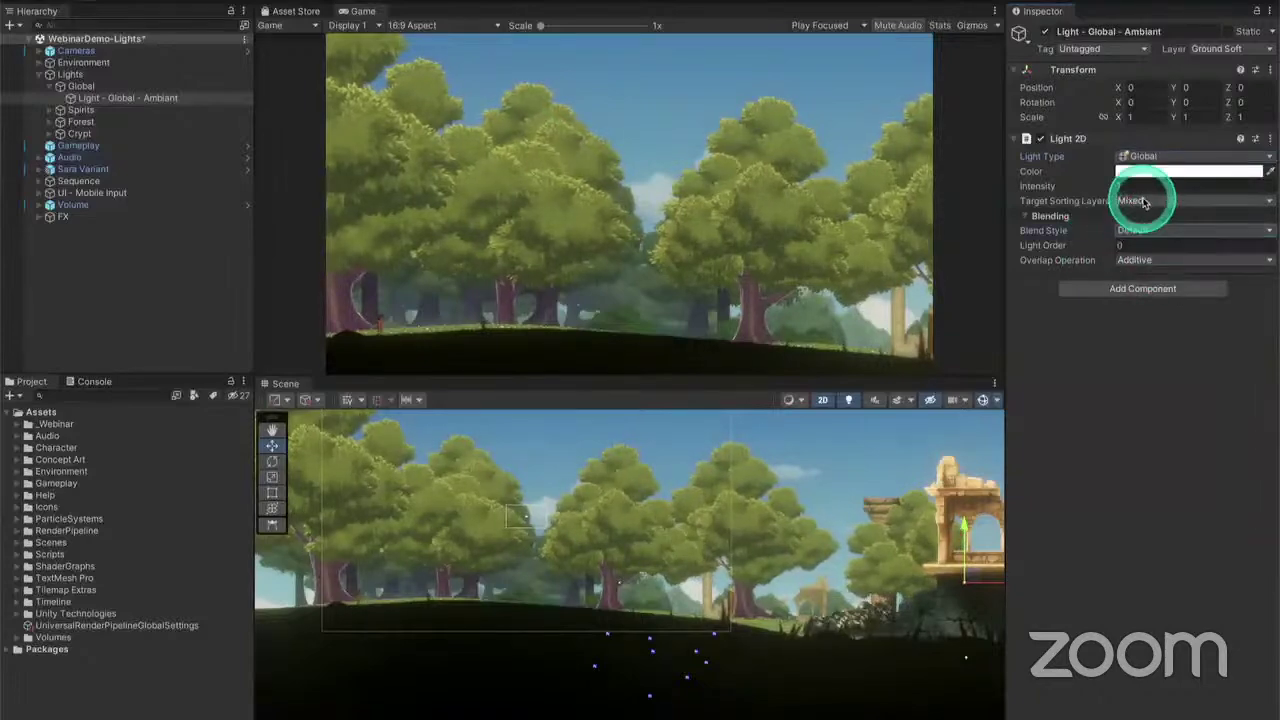
{"action": "left_click", "coordinate": [1144, 200]}
{"action": "left_click", "coordinate": [1162, 331]}
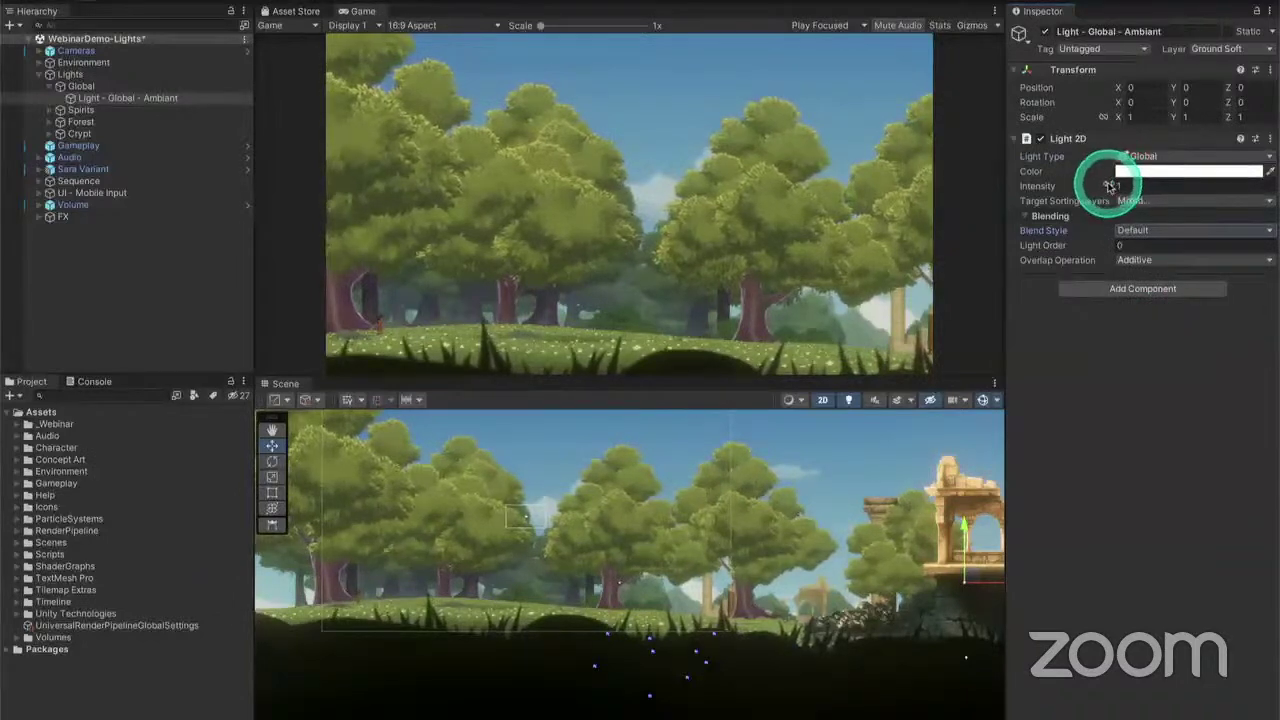
Set the global light's intensity to 0.5 and tint its color pale yellow-green, E8FFB6
{"action": "mouse_move", "coordinate": [1108, 188]}
{"action": "left_mouse_down"}
{"action": "mouse_move", "coordinate": [1086, 181]}
{"action": "mouse_move", "coordinate": [1090, 191]}
{"action": "left_mouse_up"}
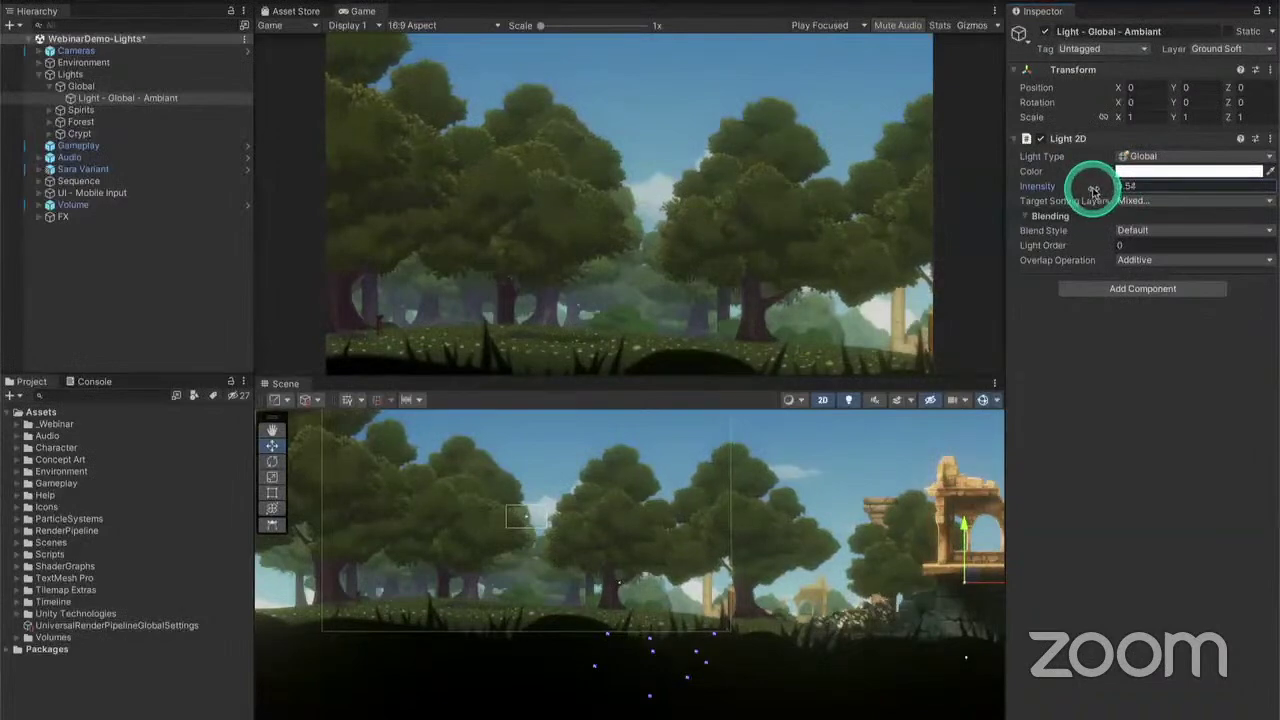
{"action": "left_click_drag", "start_coordinate": [1094, 190], "coordinate": [1092, 190]}
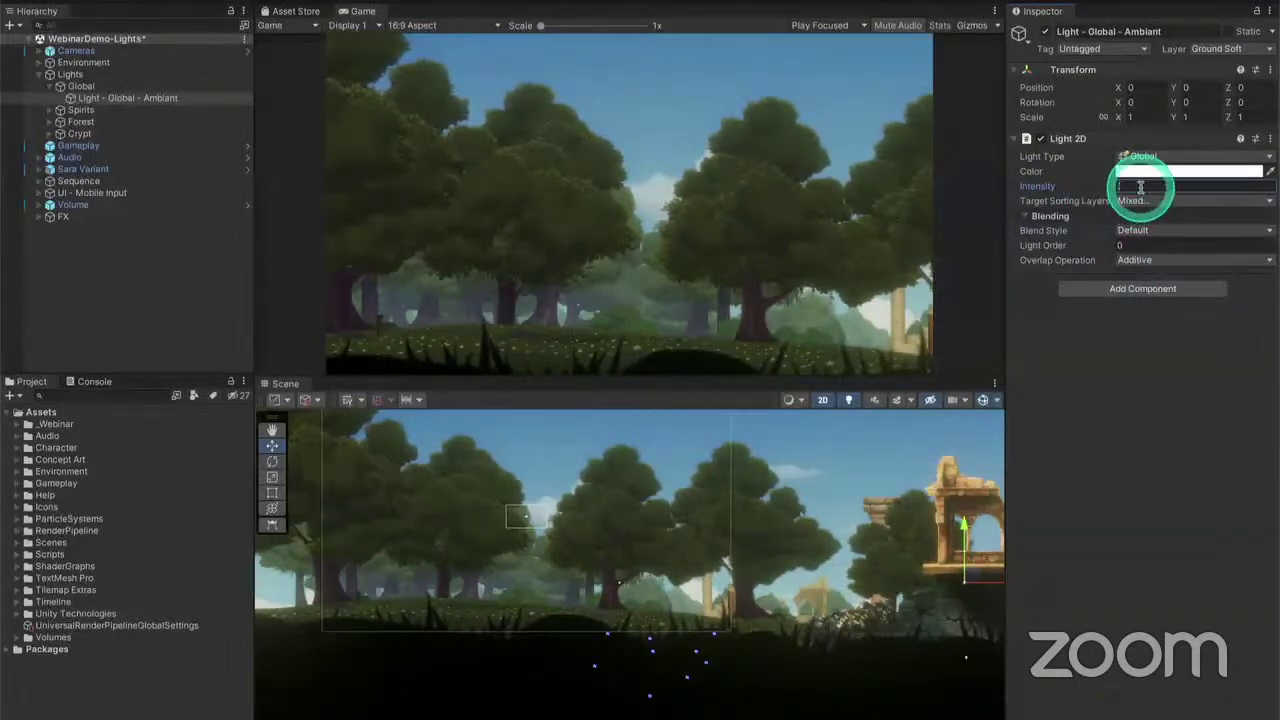
{"action": "mouse_move", "coordinate": [651, 549]}
{"action": "middle_mouse_down"}
{"action": "mouse_move", "coordinate": [663, 534]}
{"action": "mouse_move", "coordinate": [769, 556]}
{"action": "mouse_move", "coordinate": [666, 537]}
{"action": "mouse_move", "coordinate": [666, 557]}
{"action": "middle_mouse_up"}
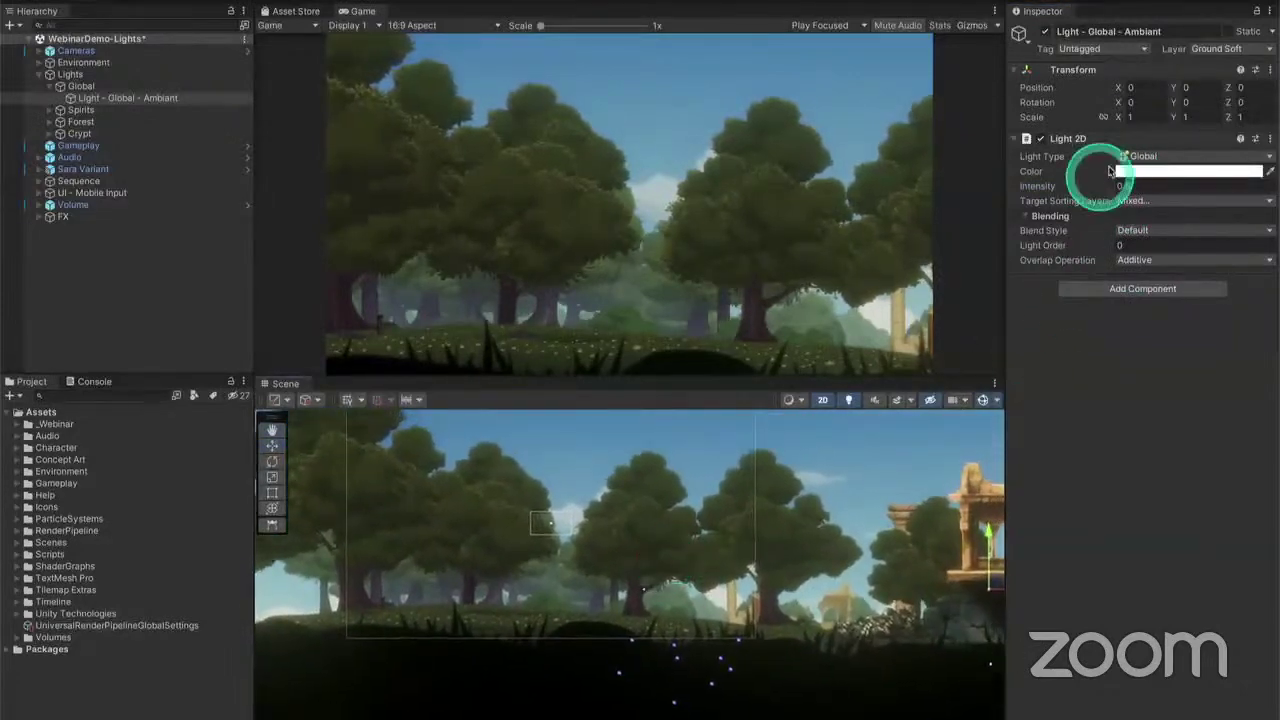
{"action": "left_click", "coordinate": [1126, 172]}
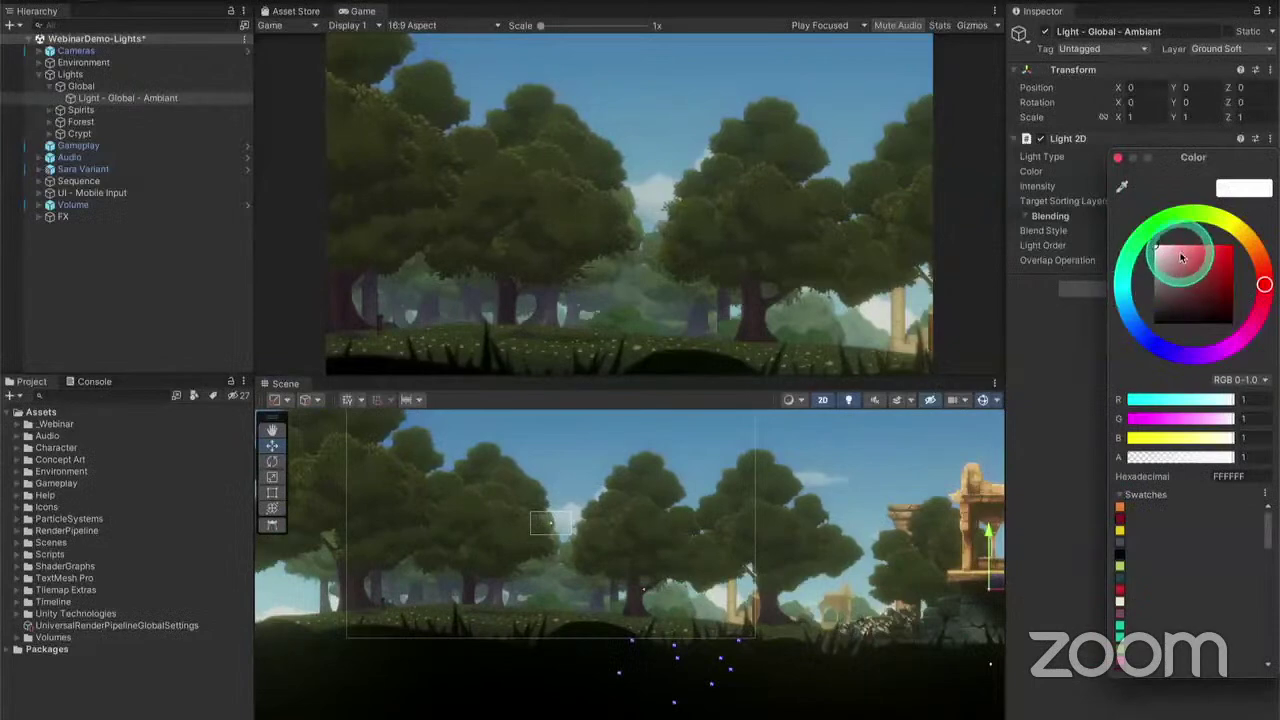
{"action": "left_click_drag", "start_coordinate": [1253, 250], "coordinate": [1175, 250]}
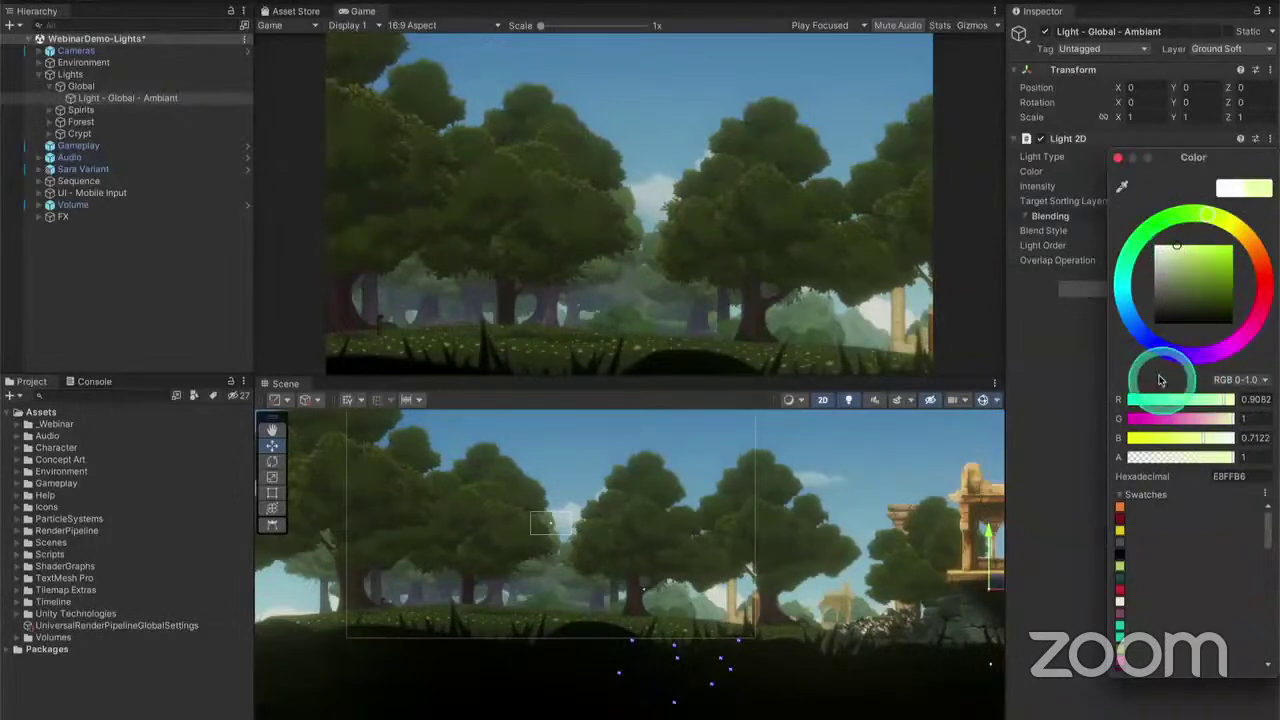
{"action": "left_click", "coordinate": [1050, 350]}
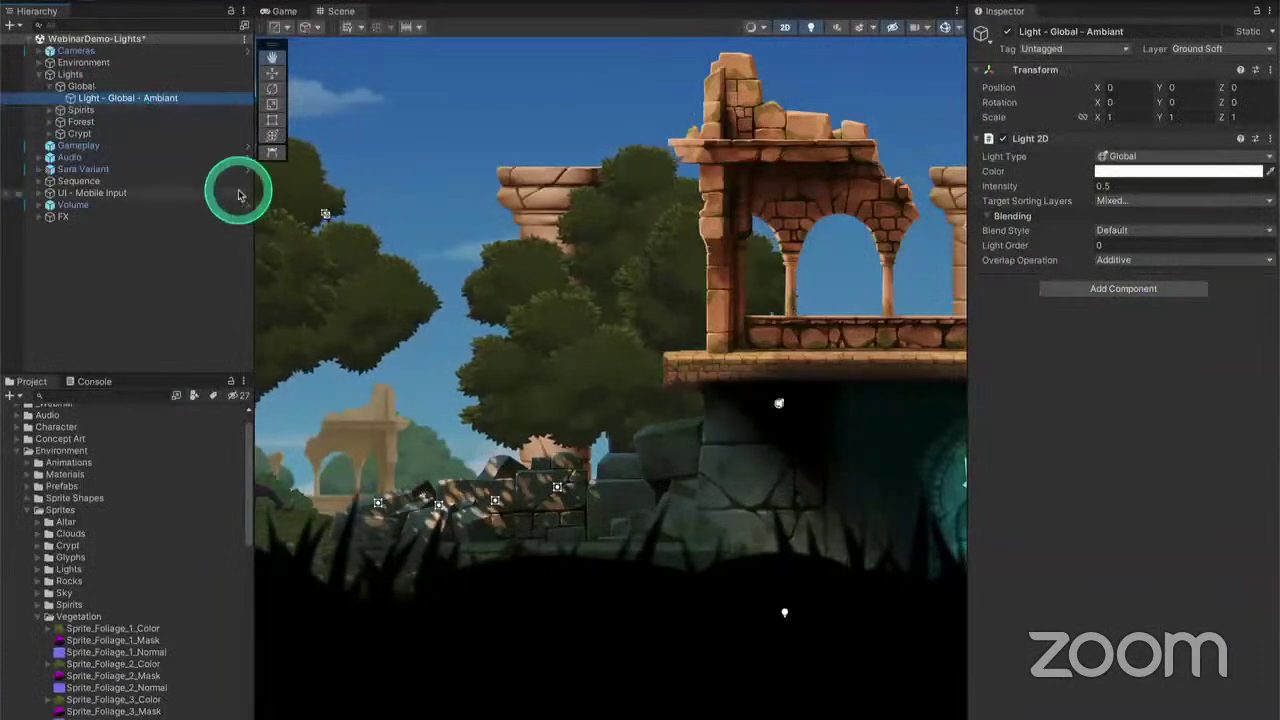
Expand the Crypt lights and examine the Light - Entrance settings in Light Group - Entrance - 1
{"action": "left_click", "coordinate": [128, 138]}
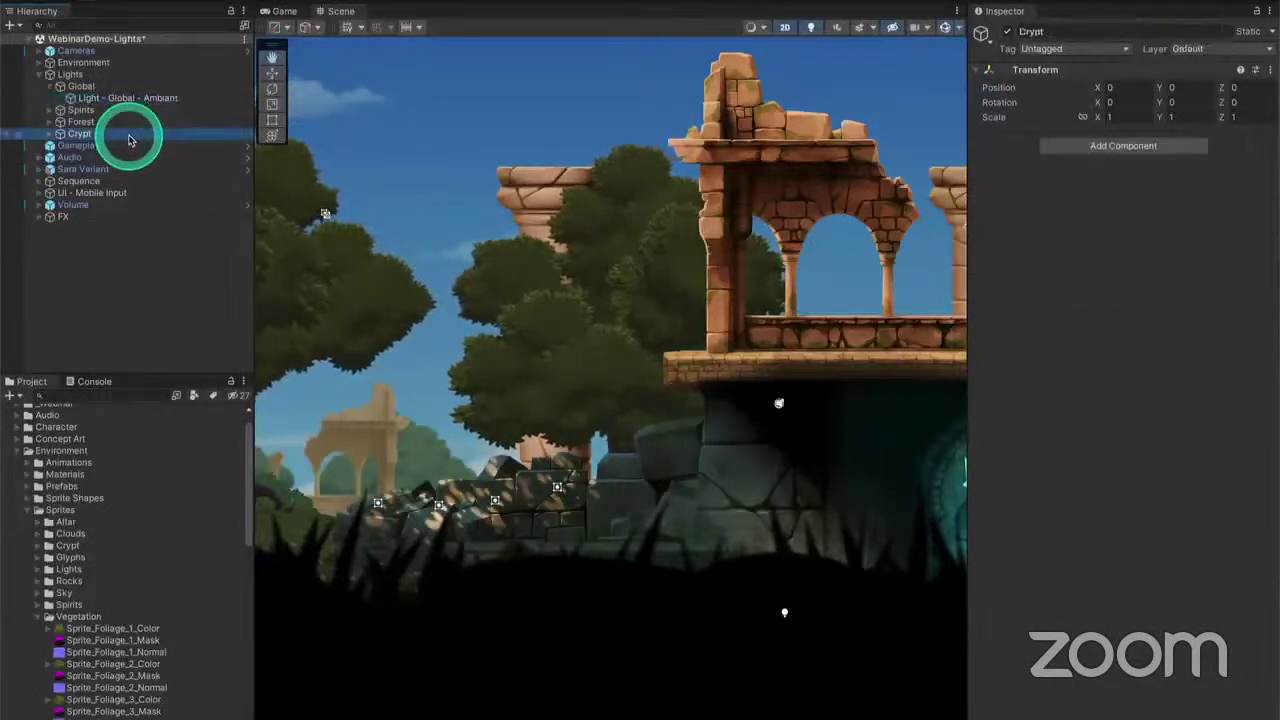
{"action": "key", "text": "Right"}
{"action": "key", "text": "Down"}
{"action": "key", "text": "Right"}
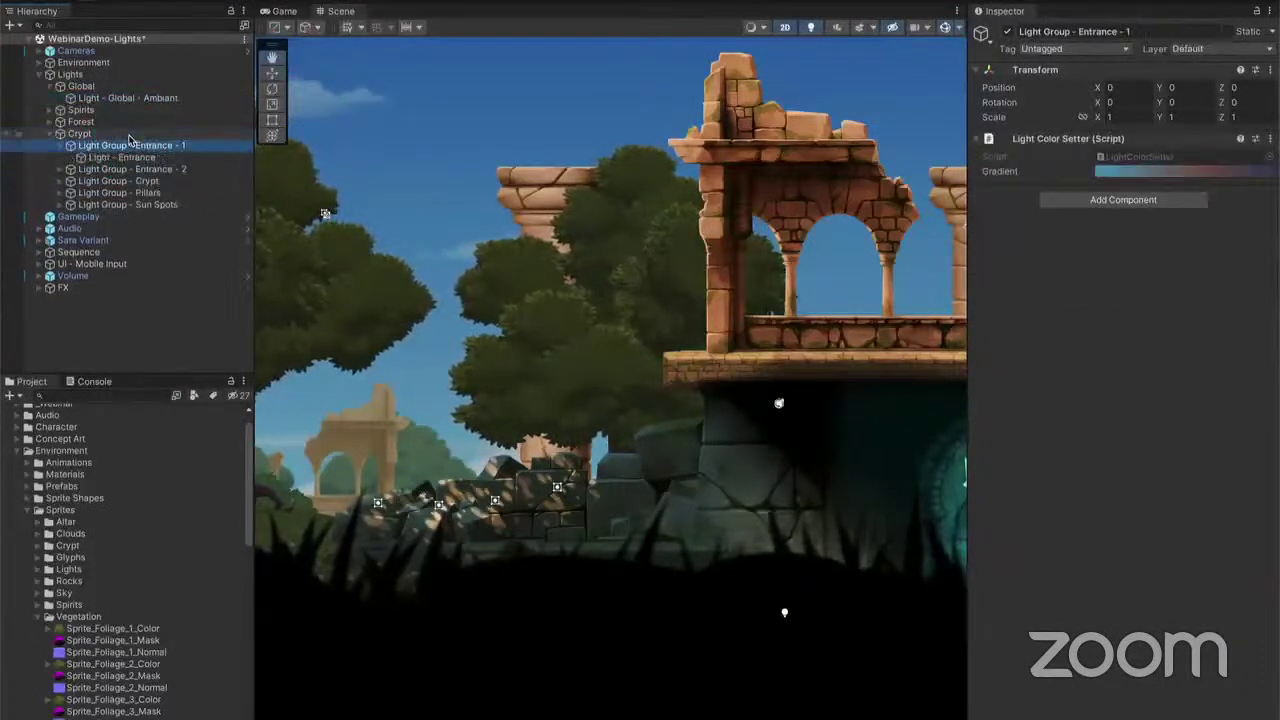
{"action": "key", "text": "Down"}
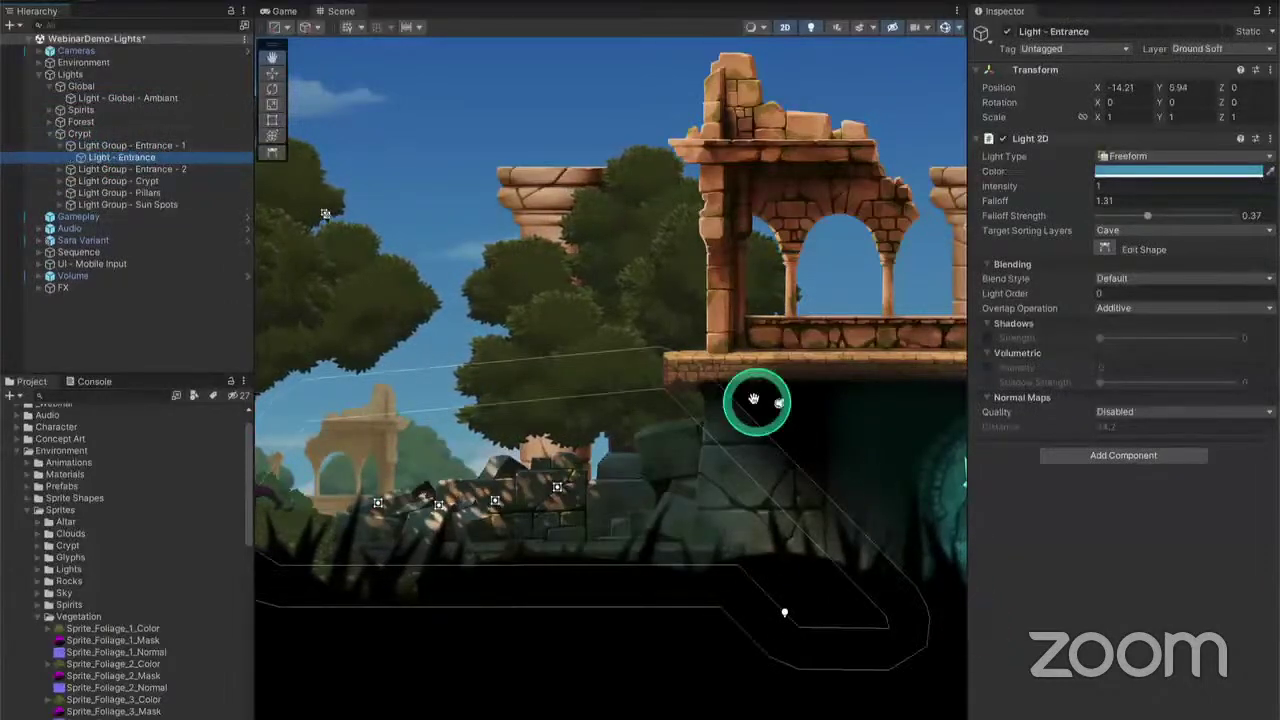
Add a Light 2D component to Light - Entrance in Light Group - Entrance - 2 and set its light type to Freeform
{"action": "left_click", "coordinate": [170, 169]}
{"action": "key", "text": "Right"}
{"action": "key", "text": "Down"}
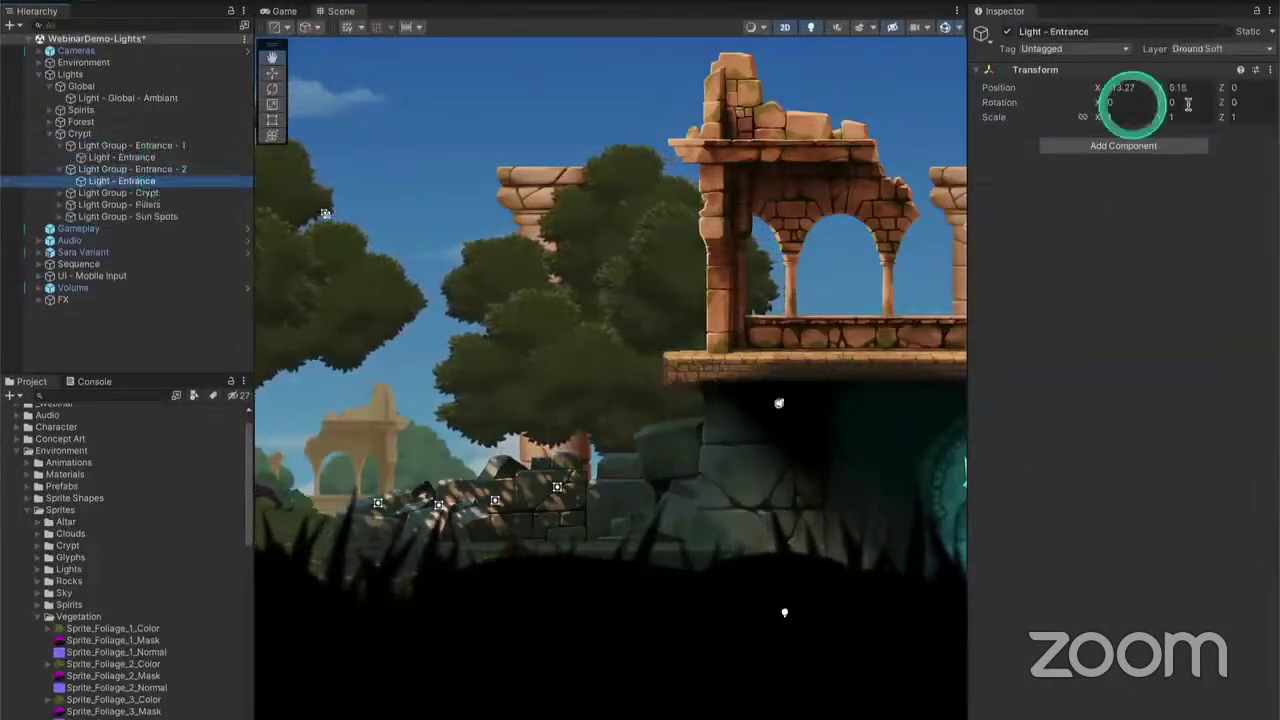
{"action": "left_click", "coordinate": [1153, 145]}
{"action": "key", "text": "Return"}
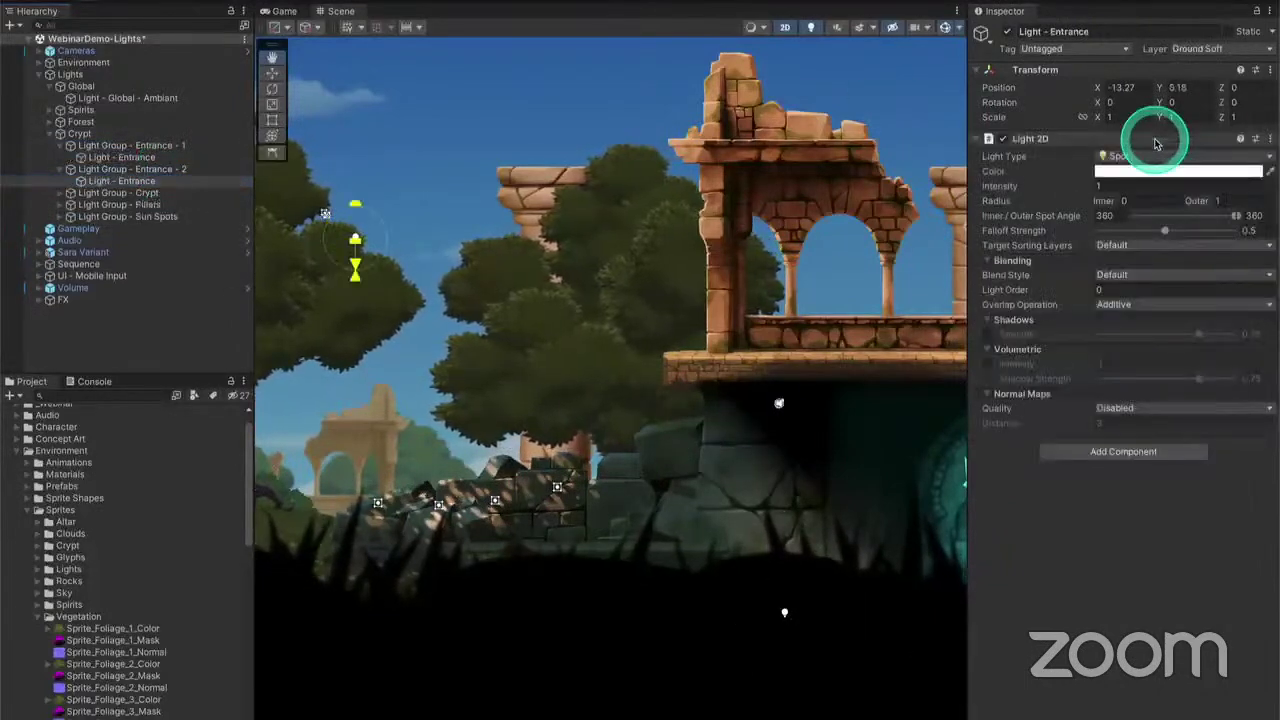
{"action": "left_click", "coordinate": [1125, 155]}
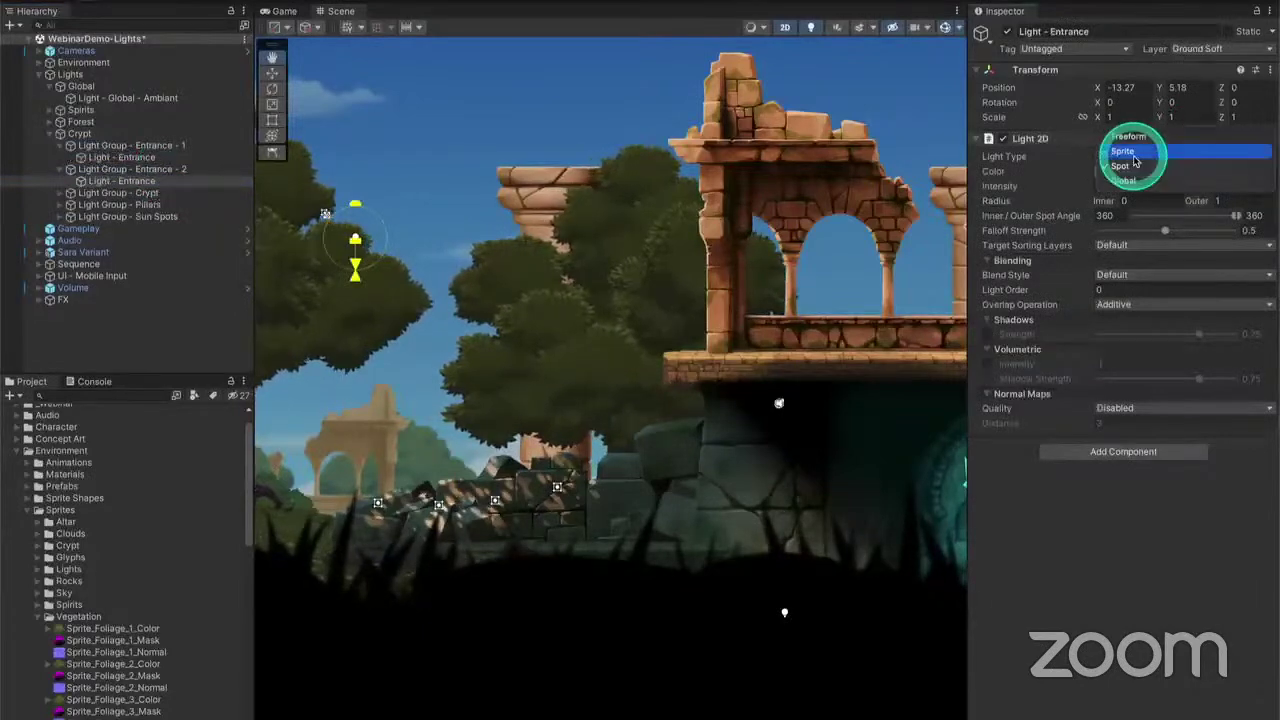
{"action": "left_click", "coordinate": [1130, 136]}
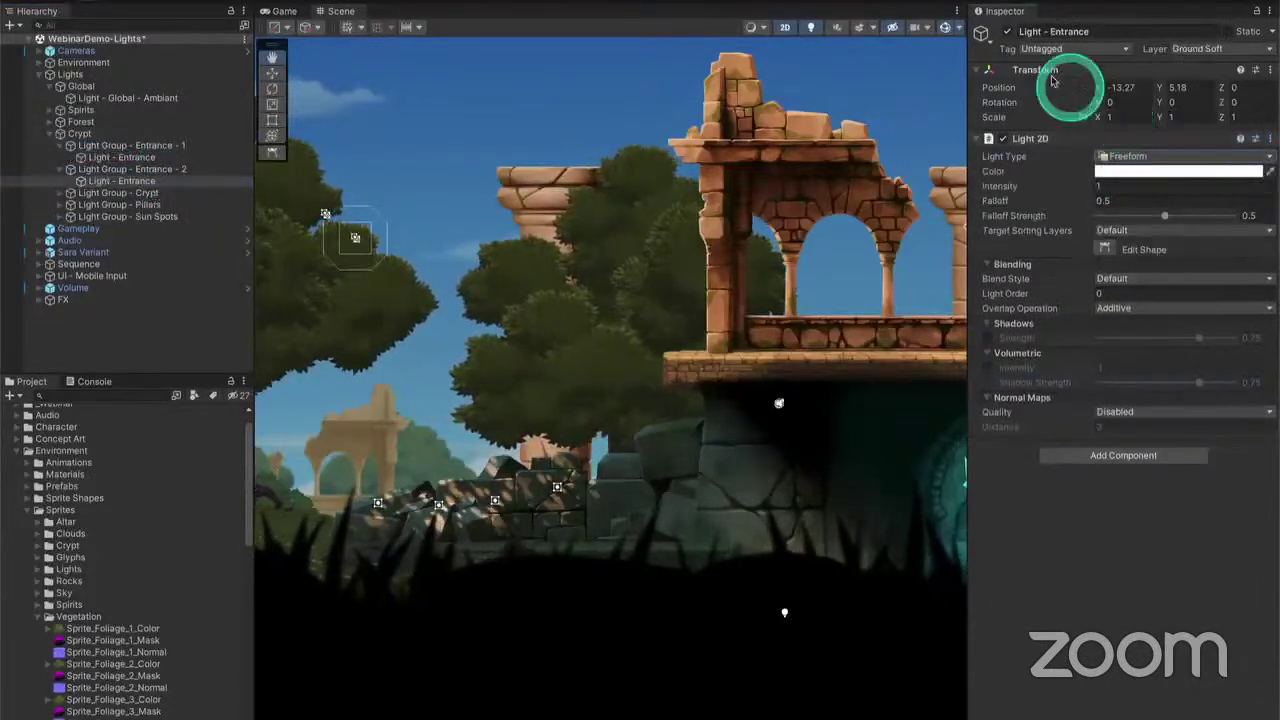
{"action": "left_click", "coordinate": [1116, 160]}
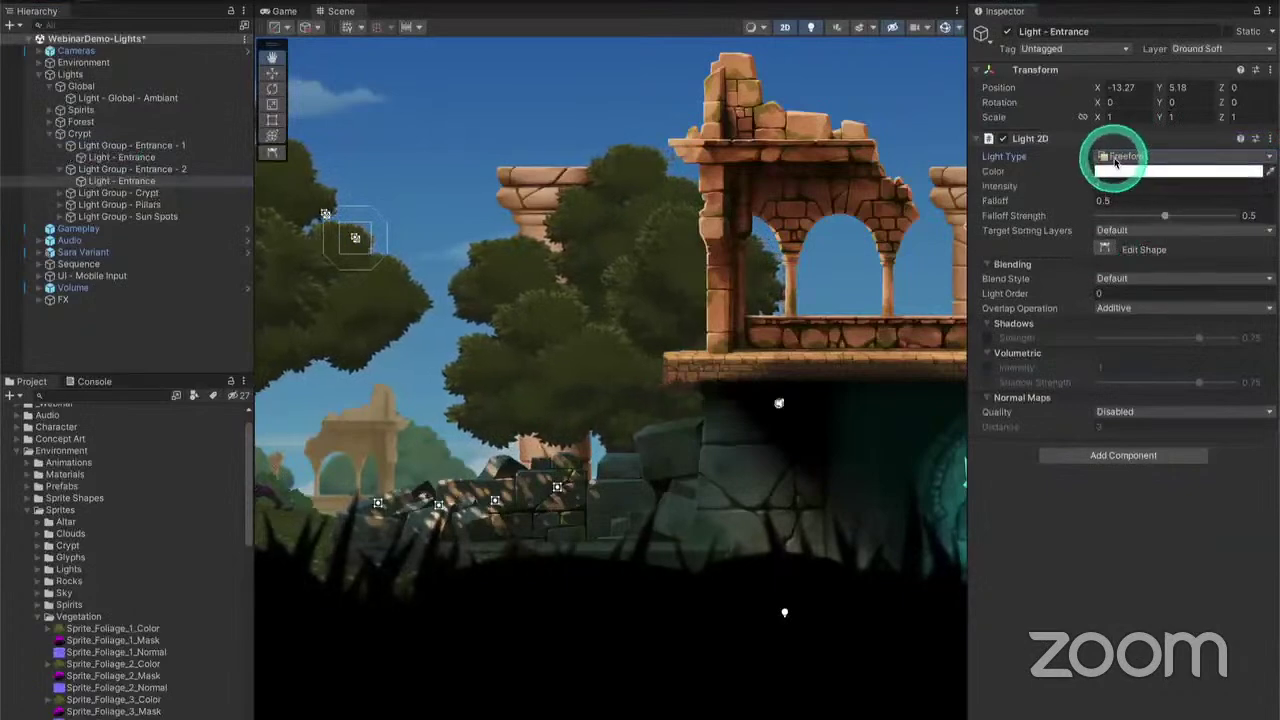
Reshape the freeform light into a four-cornered area covering the rubble wall, with its far edge sloping from the ruin's ledge down into the crypt
{"action": "left_click", "coordinate": [1104, 250]}
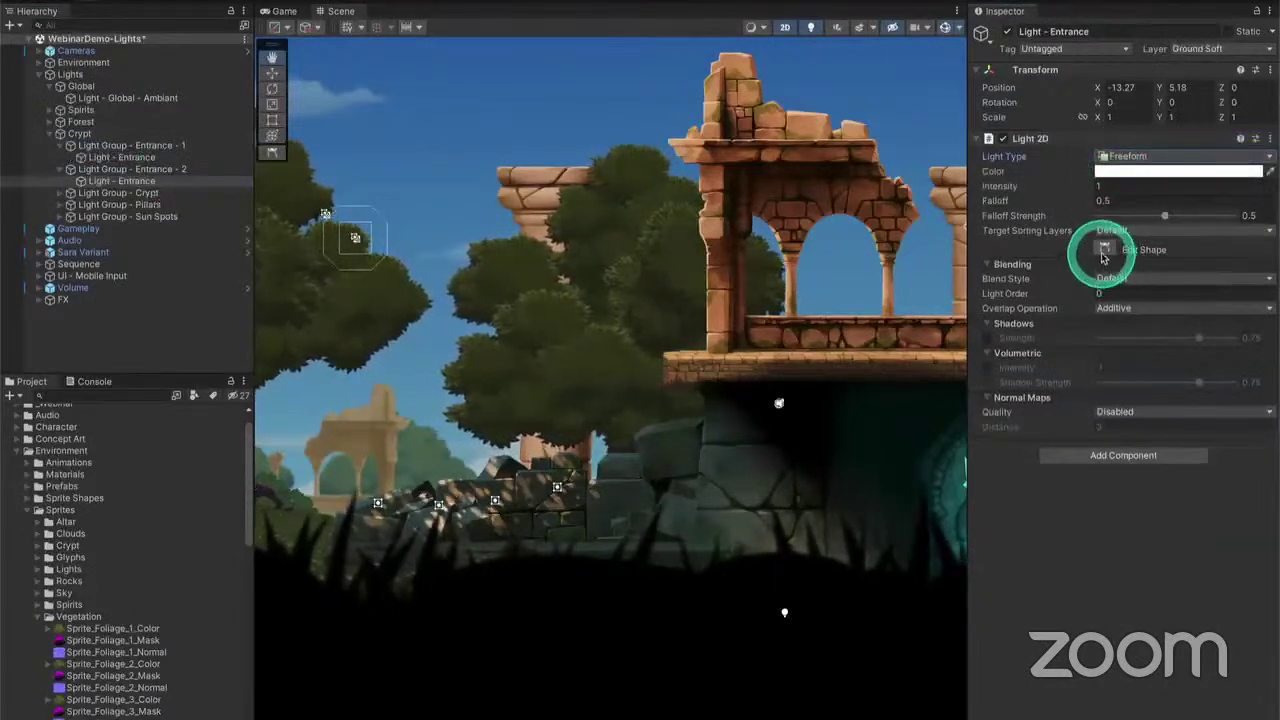
{"action": "left_click", "coordinate": [432, 255]}
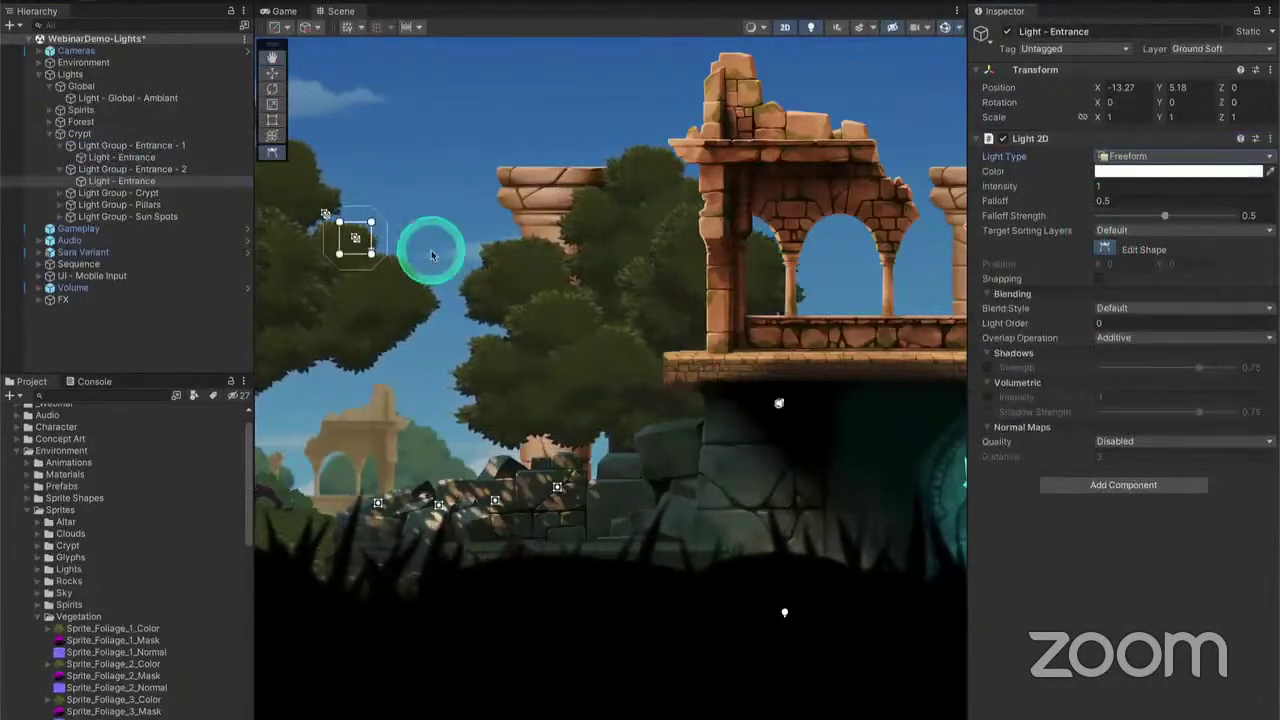
{"action": "left_click_drag", "start_coordinate": [371, 257], "coordinate": [897, 605]}
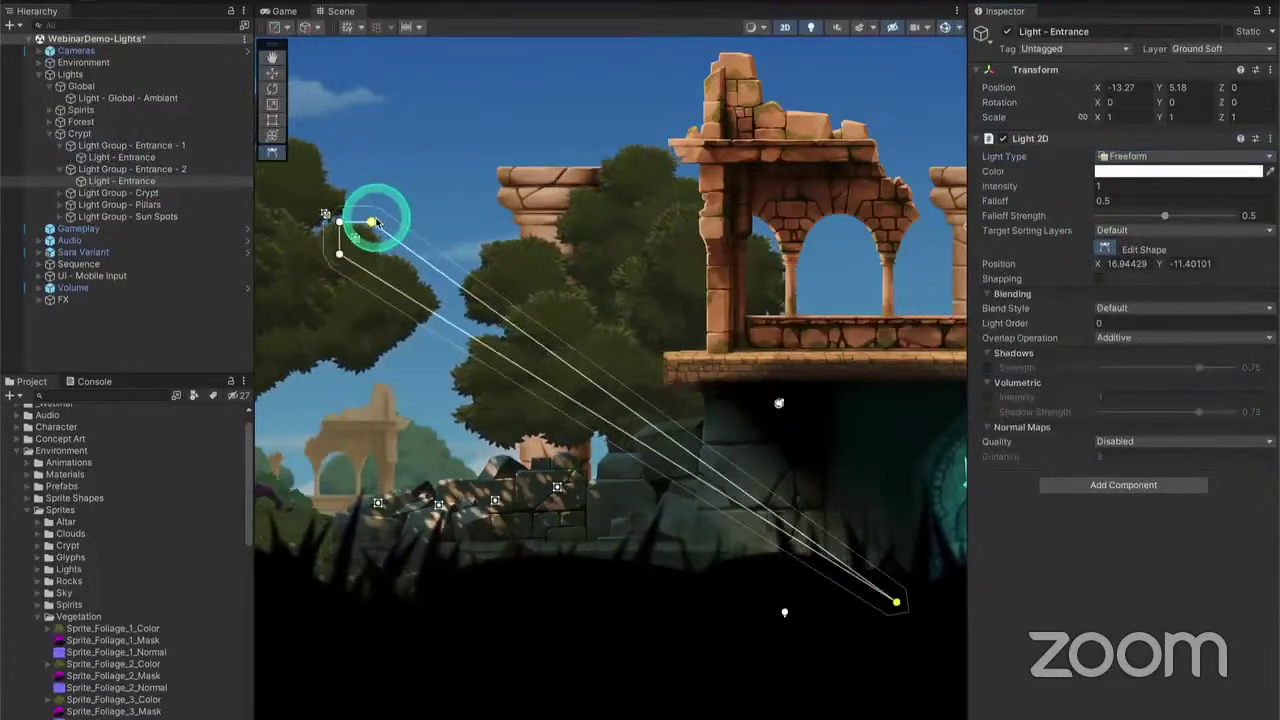
{"action": "left_click_drag", "start_coordinate": [373, 222], "coordinate": [665, 387]}
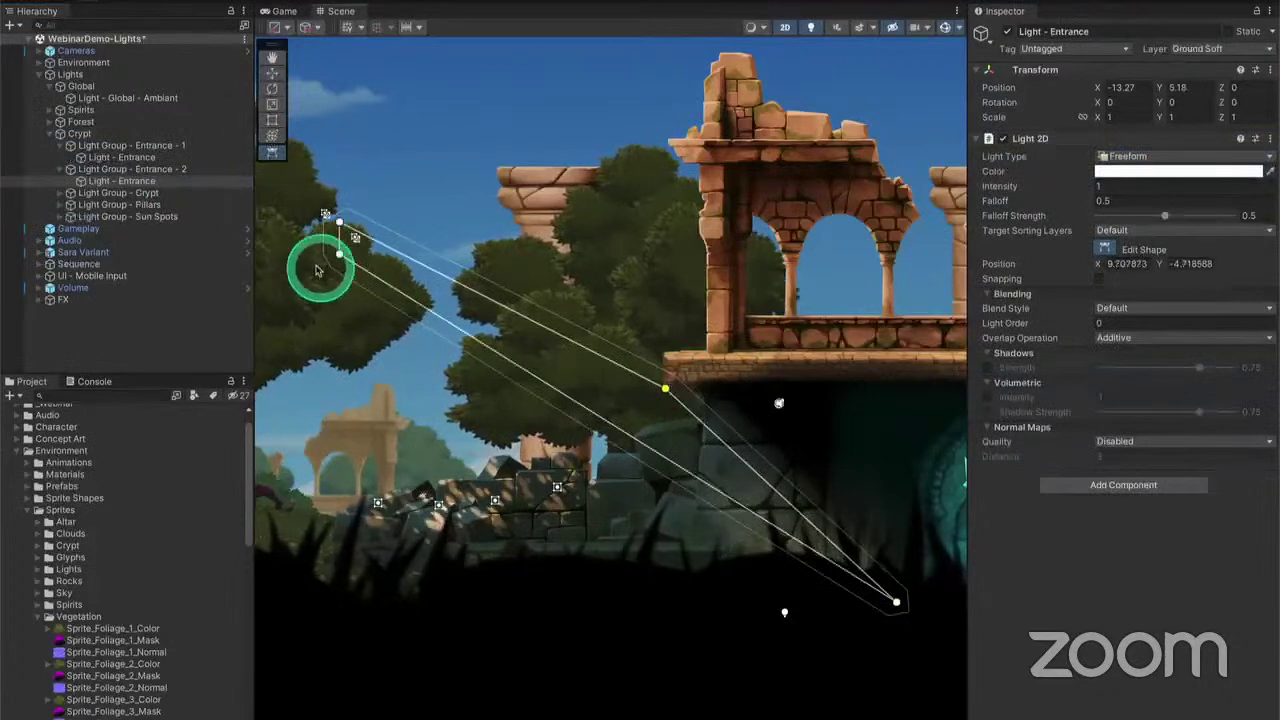
{"action": "left_click_drag", "start_coordinate": [343, 258], "coordinate": [307, 645]}
{"action": "left_click_drag", "start_coordinate": [340, 224], "coordinate": [313, 403]}
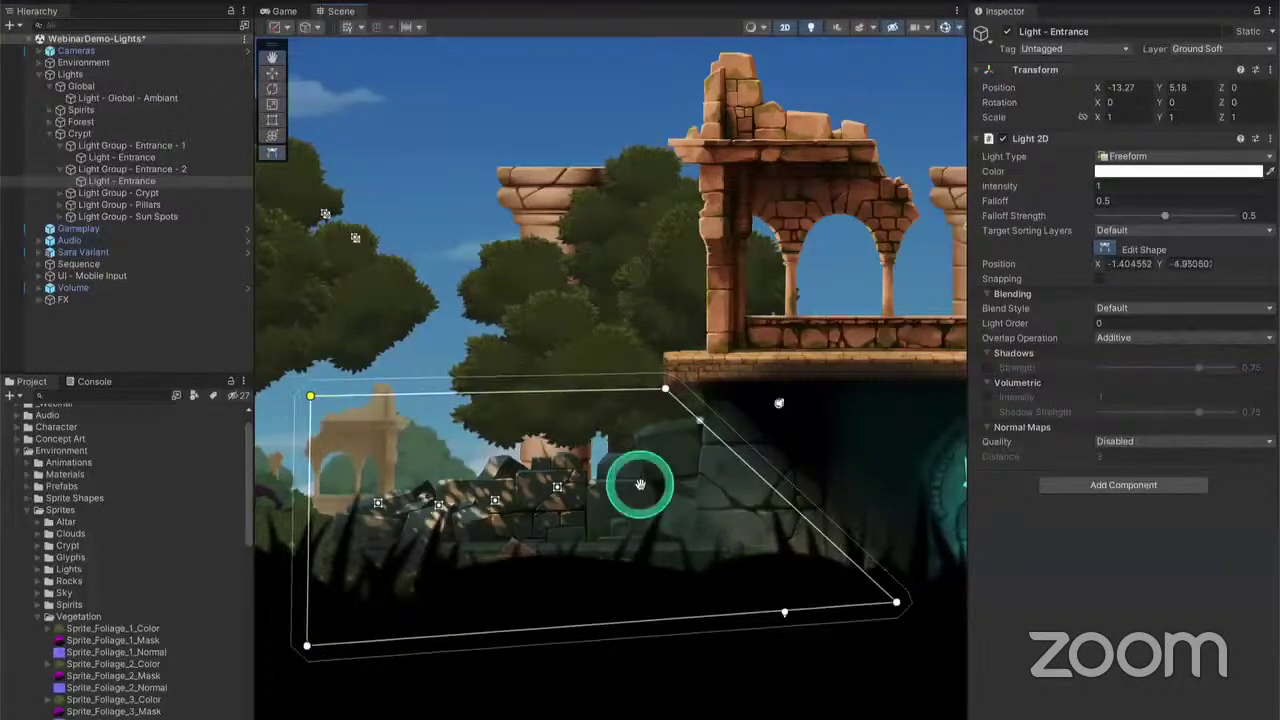
{"action": "middle_click_drag", "start_coordinate": [640, 484], "coordinate": [603, 293]}
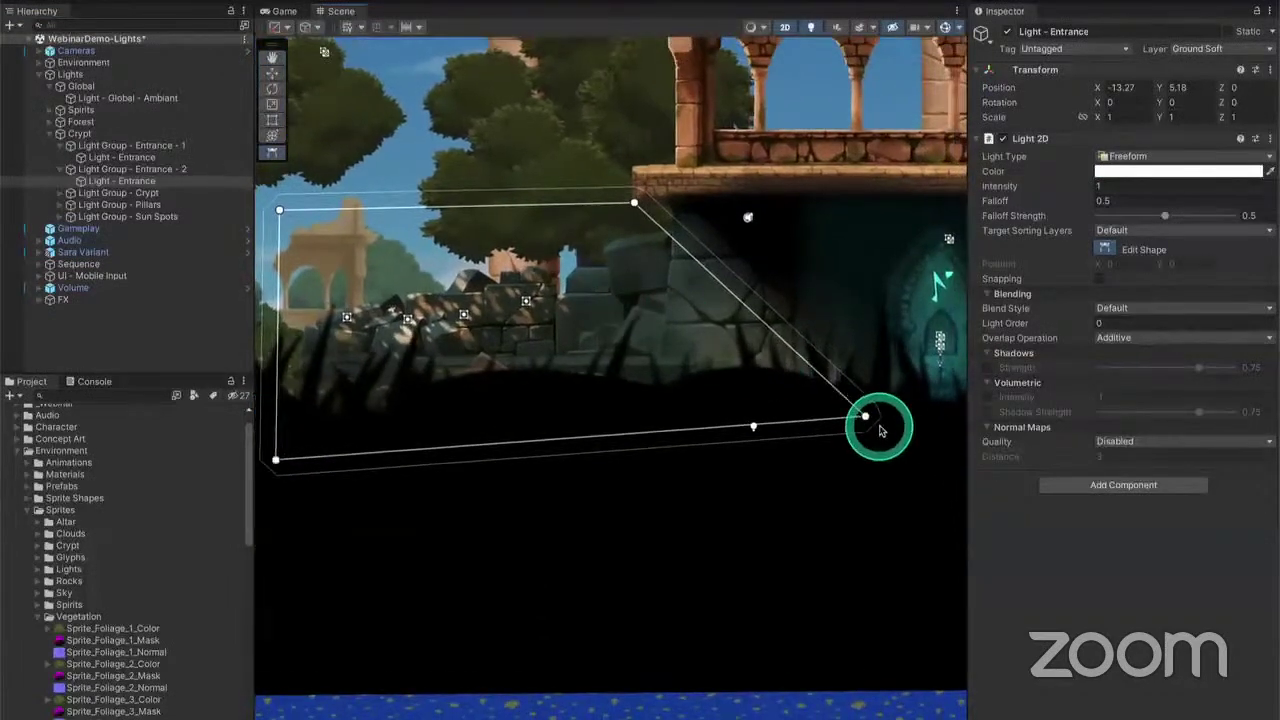
{"action": "left_click_drag", "start_coordinate": [866, 420], "coordinate": [942, 462]}
{"action": "middle_click_drag", "start_coordinate": [663, 374], "coordinate": [737, 395]}
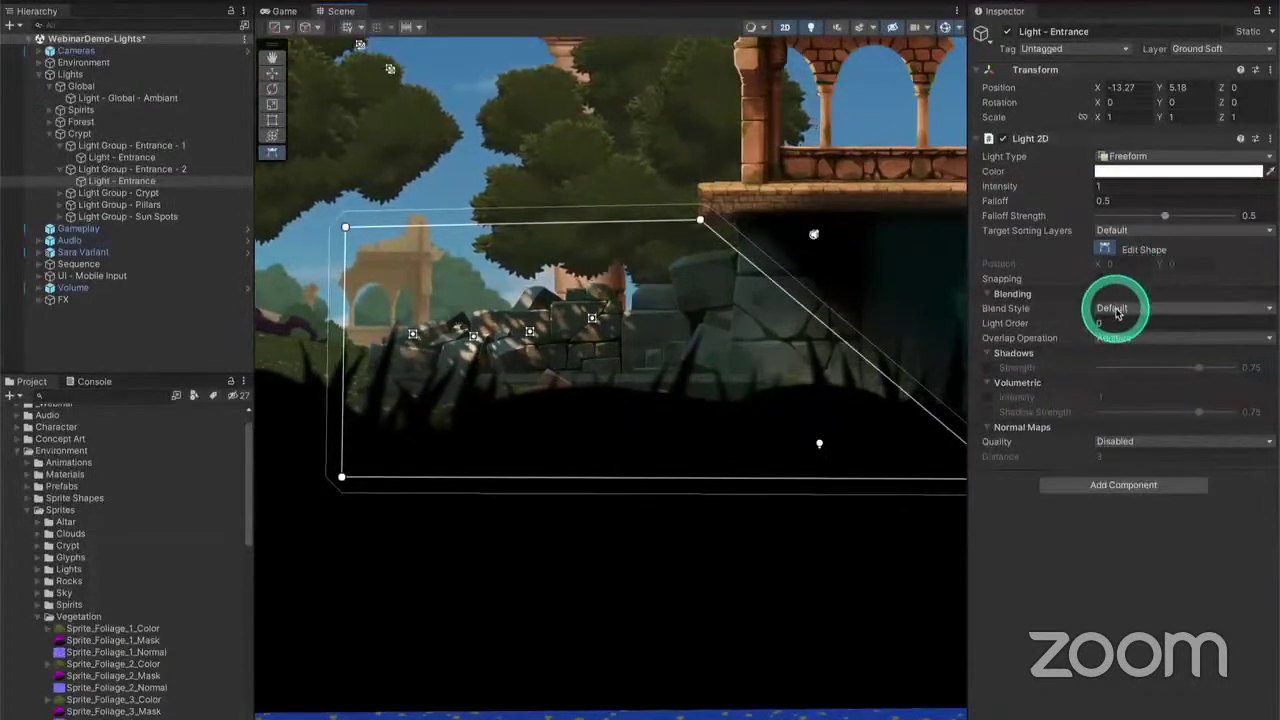
Add Exterior and Cave to the freeform entrance light's target sorting layers alongside Default
{"action": "left_click", "coordinate": [1111, 231]}
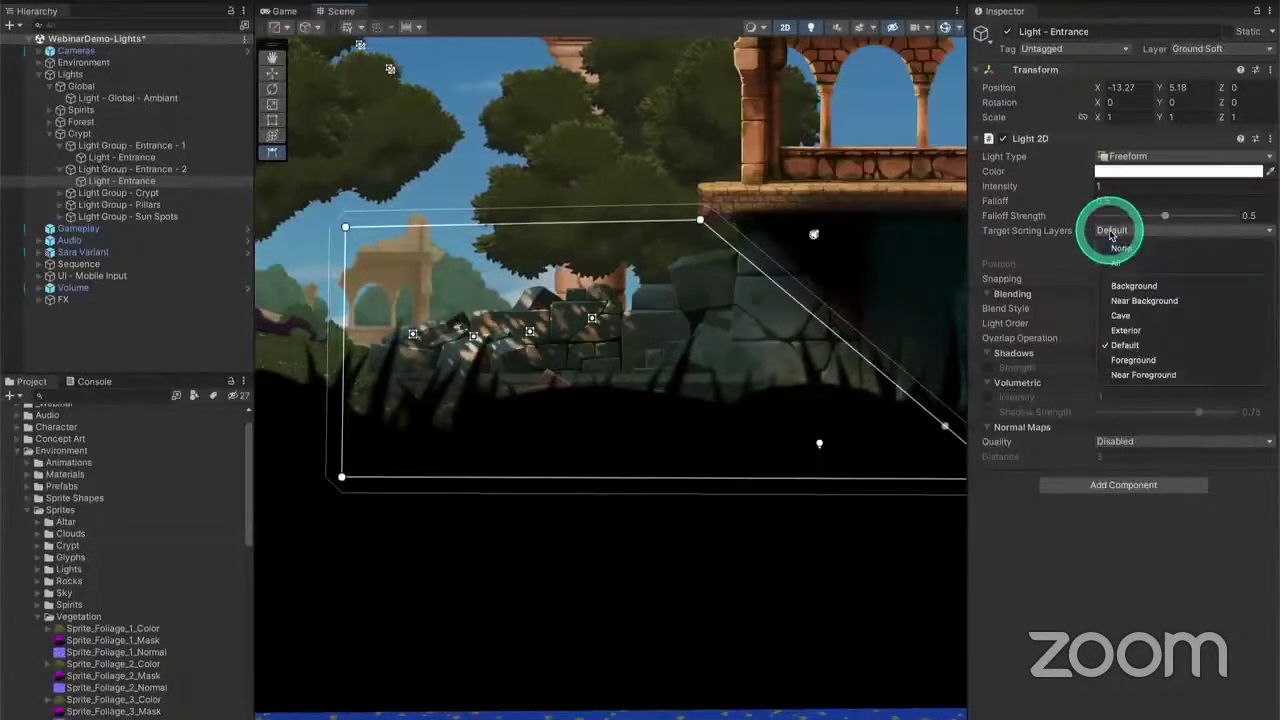
{"action": "left_click", "coordinate": [1129, 331]}
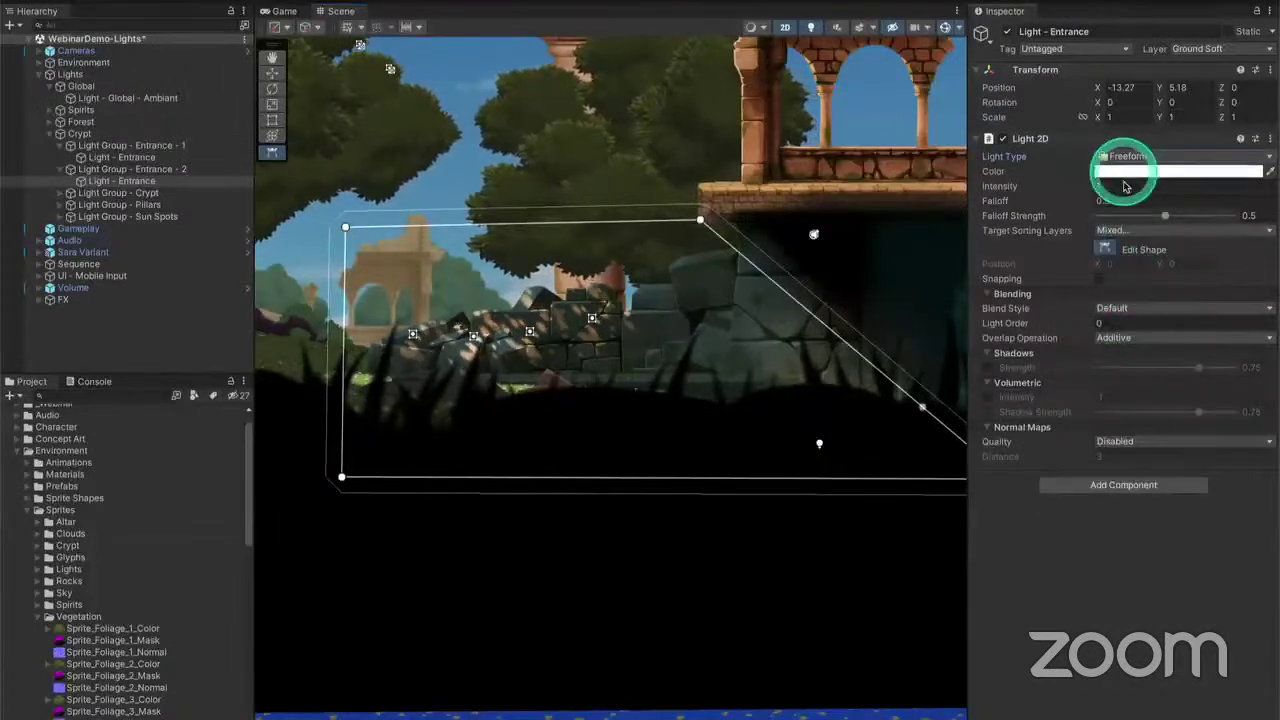
{"action": "left_click", "coordinate": [1120, 232]}
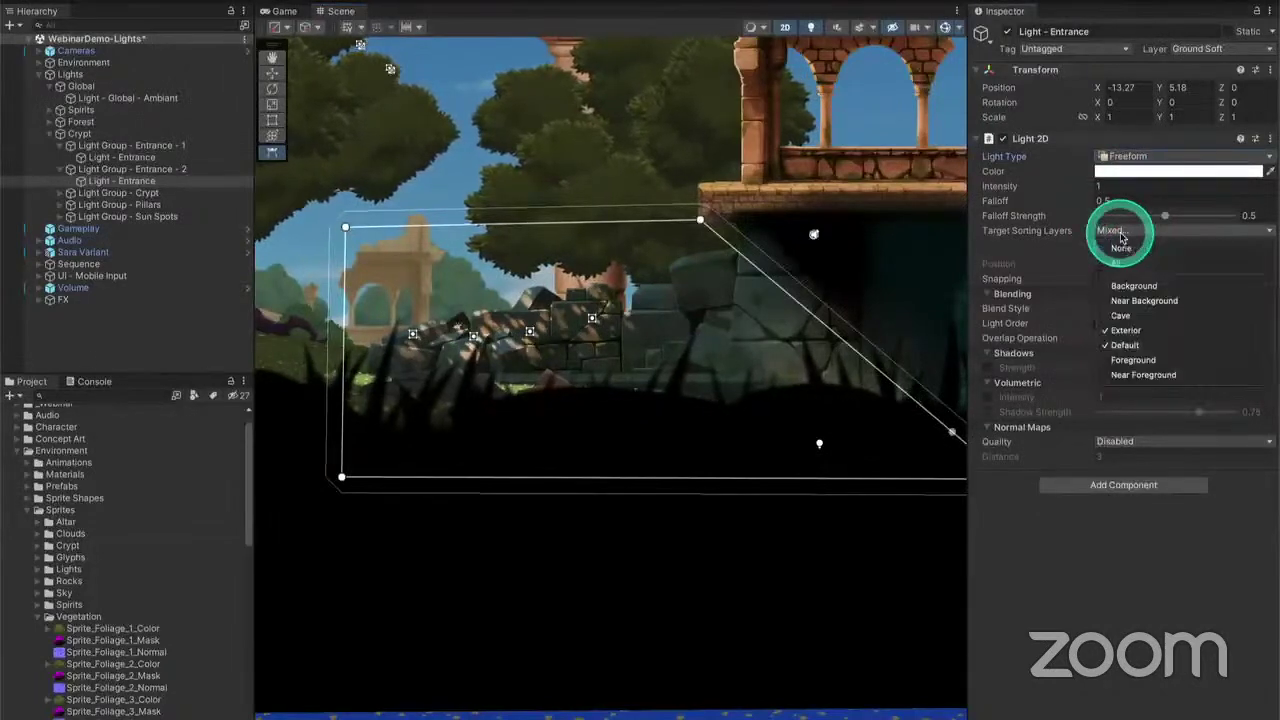
{"action": "left_click", "coordinate": [1124, 315]}
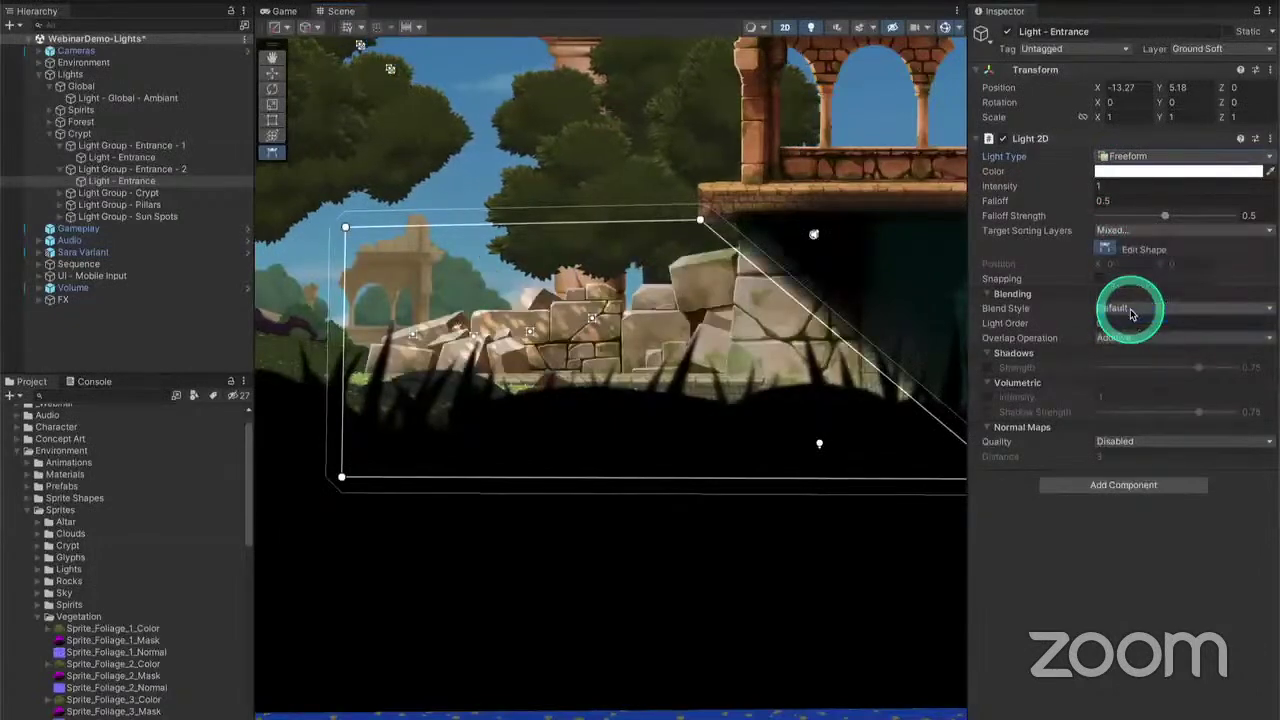
{"action": "left_click", "coordinate": [1131, 224]}
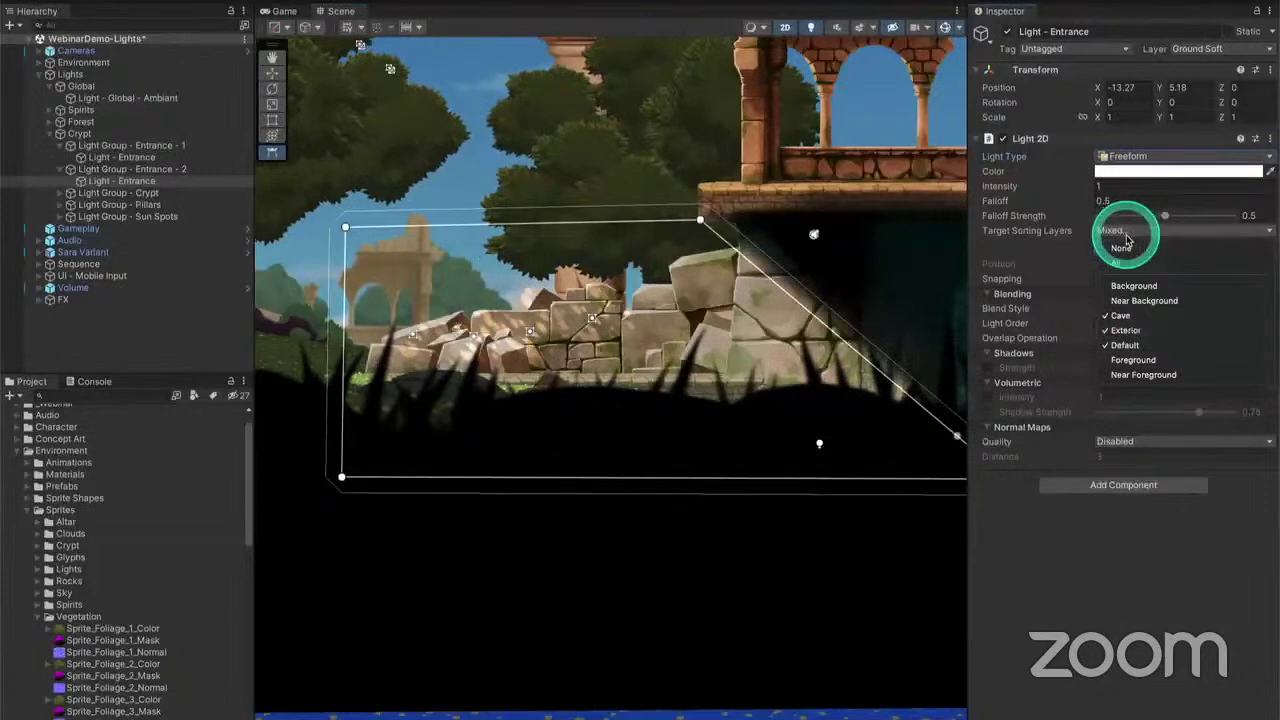
{"action": "left_click", "coordinate": [1133, 333]}
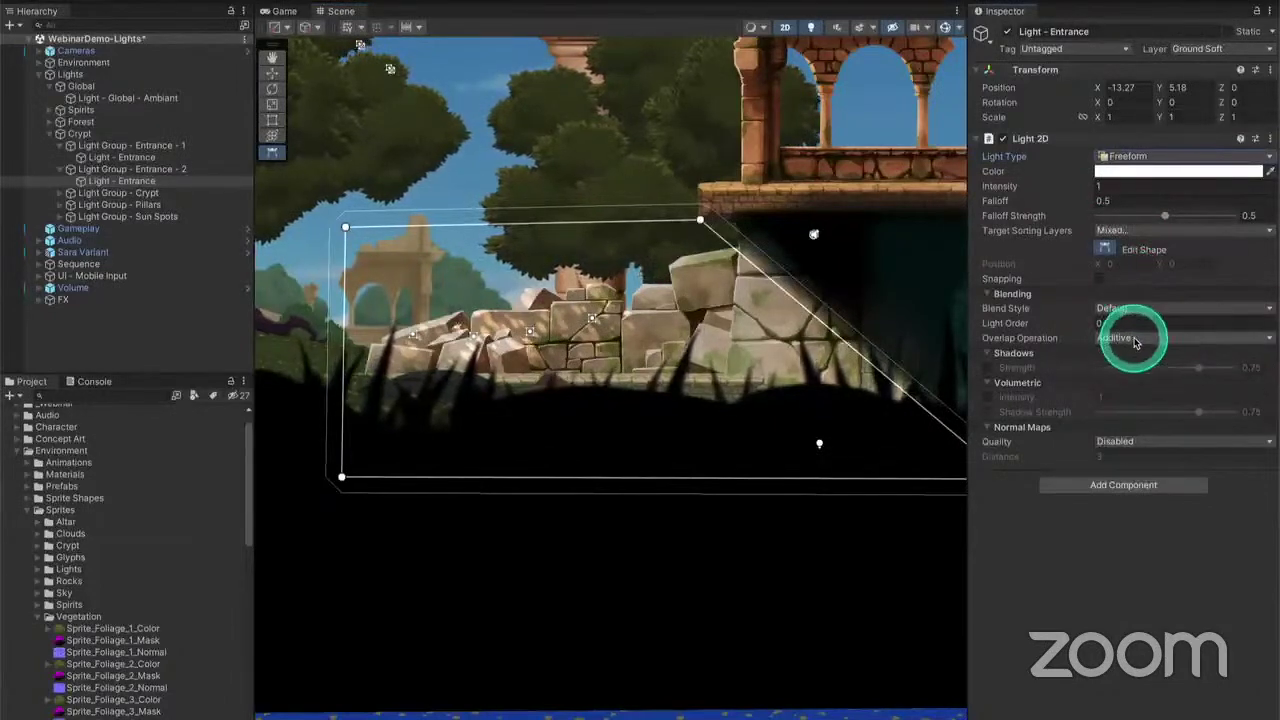
{"action": "left_click", "coordinate": [1136, 343]}
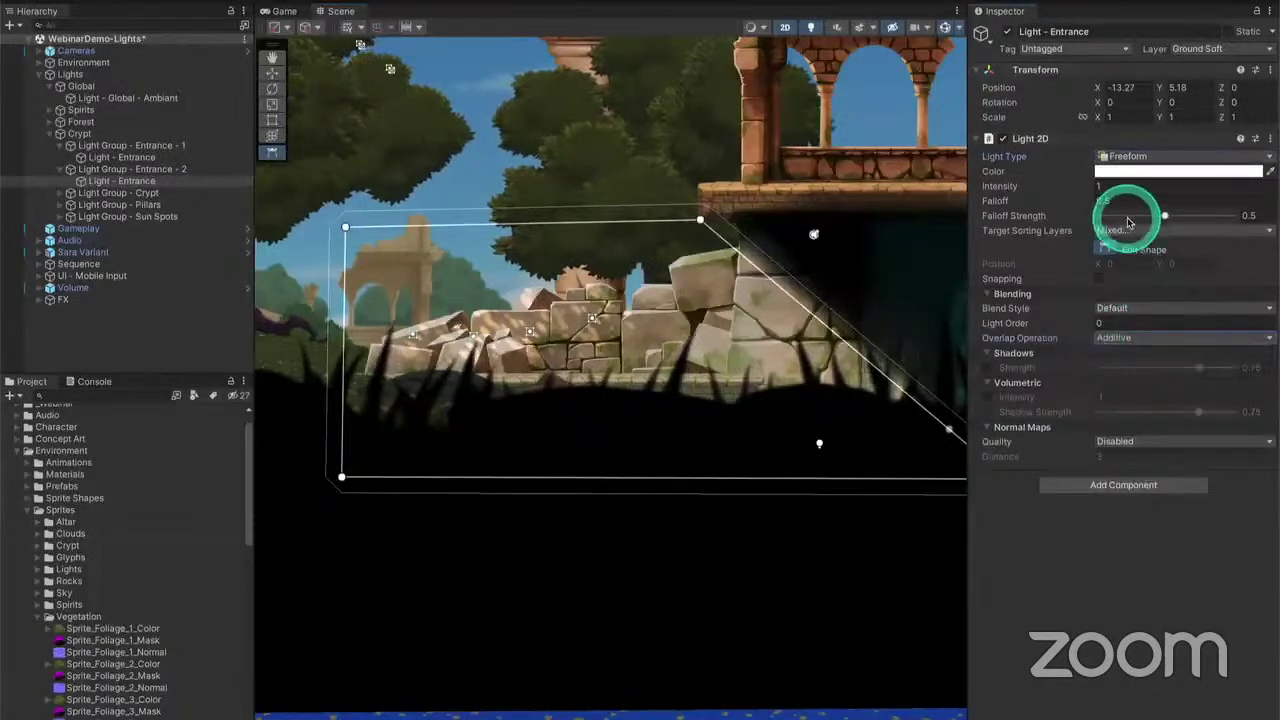
Set the freeform entrance light's intensity to 0.48 and its color to warm yellow FFD34F
{"action": "left_click_drag", "start_coordinate": [1086, 187], "coordinate": [1064, 186]}
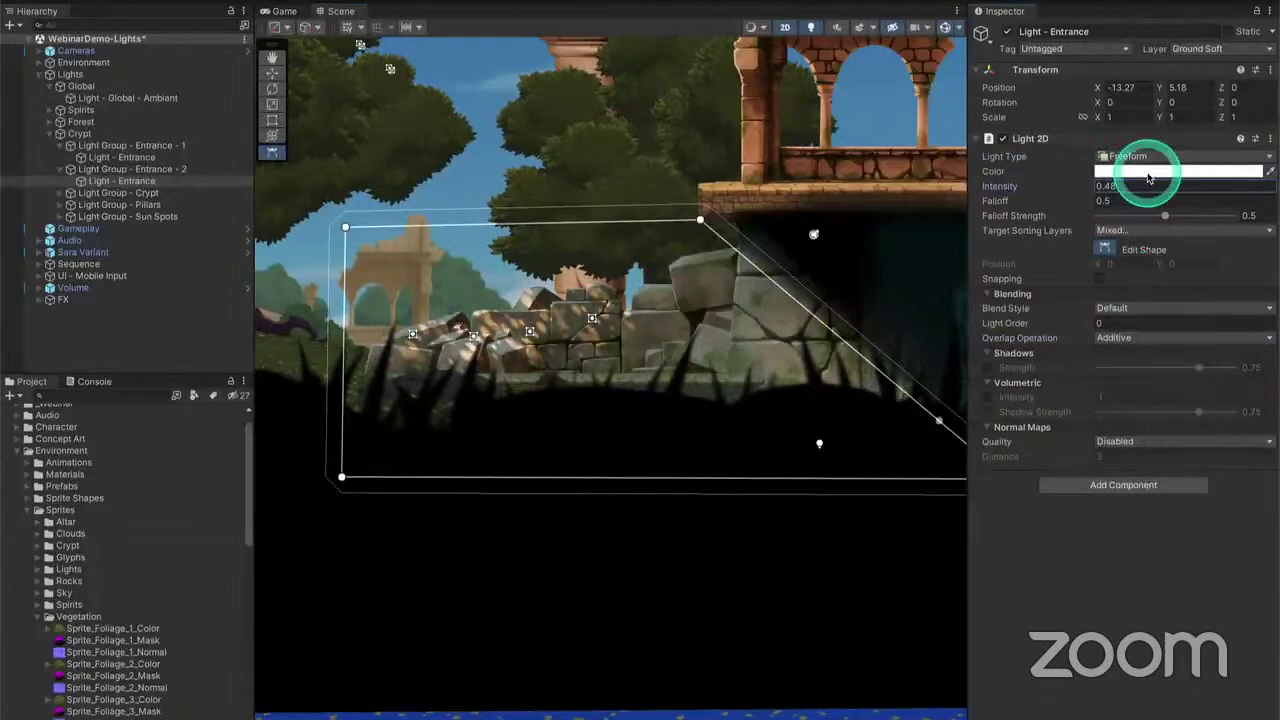
{"action": "left_click", "coordinate": [1146, 172]}
{"action": "left_click_drag", "start_coordinate": [1240, 265], "coordinate": [1208, 249]}
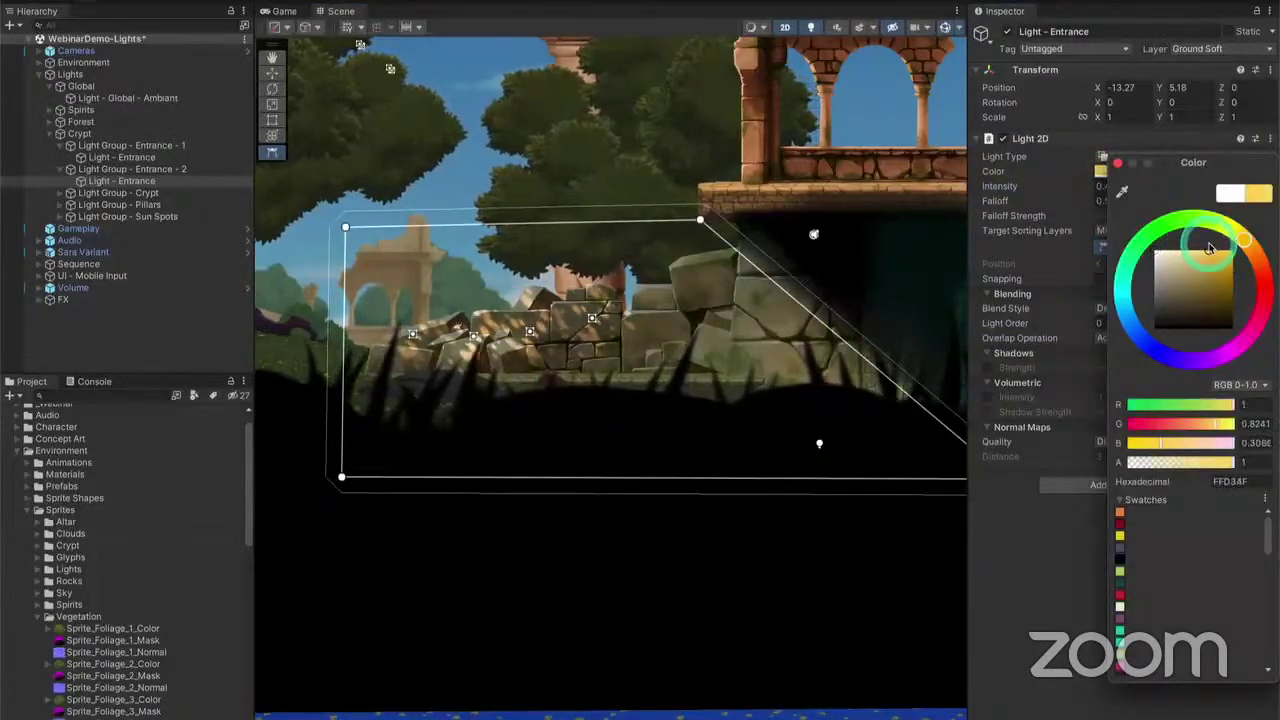
{"action": "left_click", "coordinate": [1003, 206]}
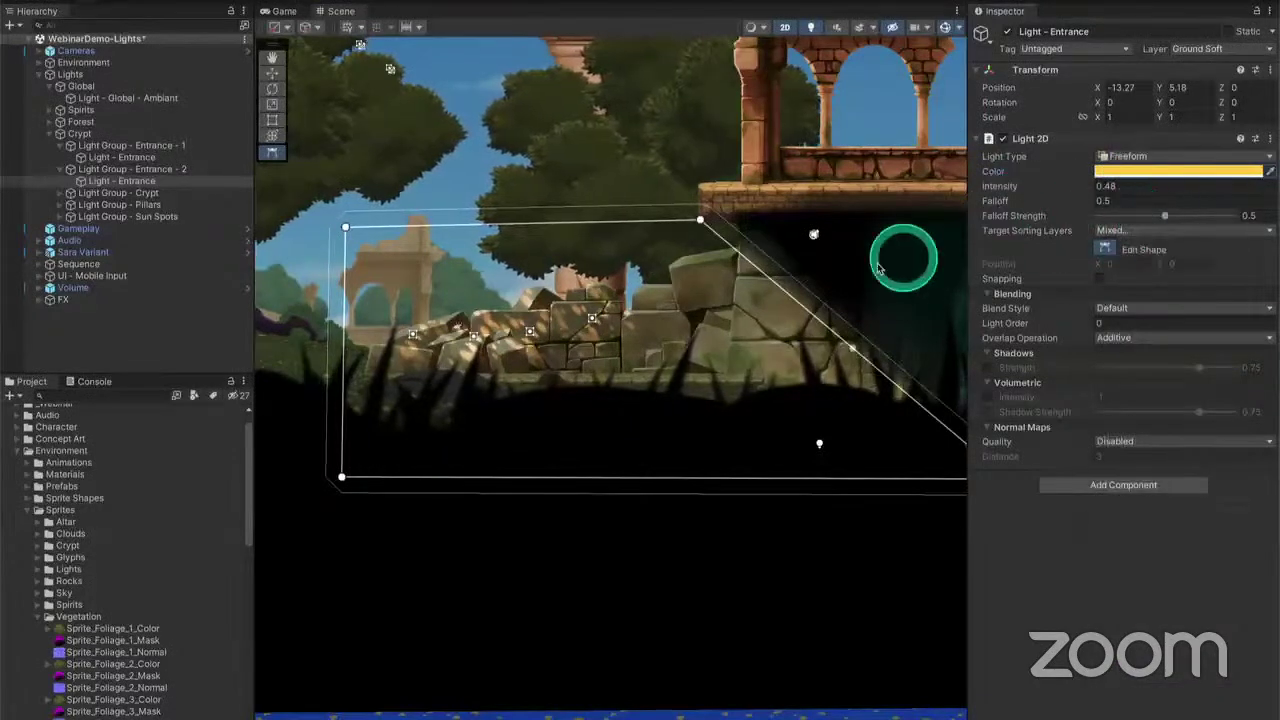
Soften the entrance light's edges by setting its falloff to 2.3 and its falloff strength to about 0.538
{"action": "middle_click_drag", "start_coordinate": [860, 266], "coordinate": [771, 257]}
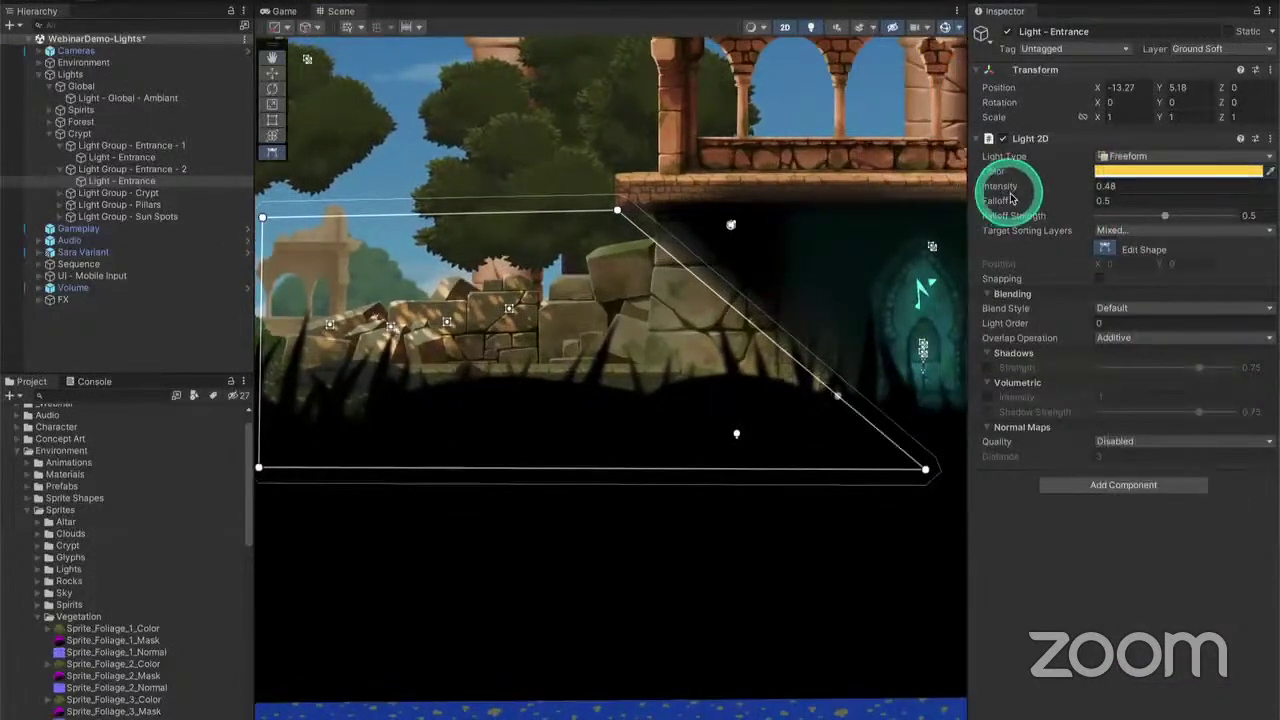
{"action": "left_click_drag", "start_coordinate": [1008, 203], "coordinate": [223, 118]}
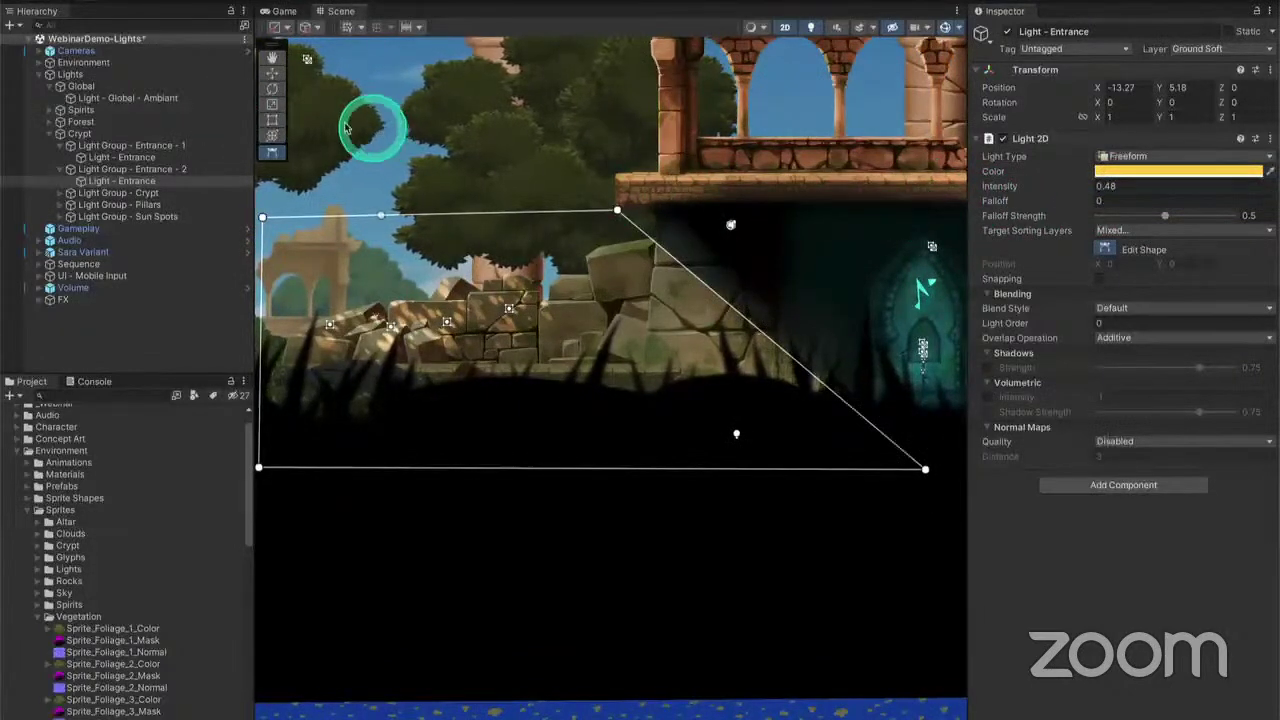
{"action": "left_click", "coordinate": [125, 172]}
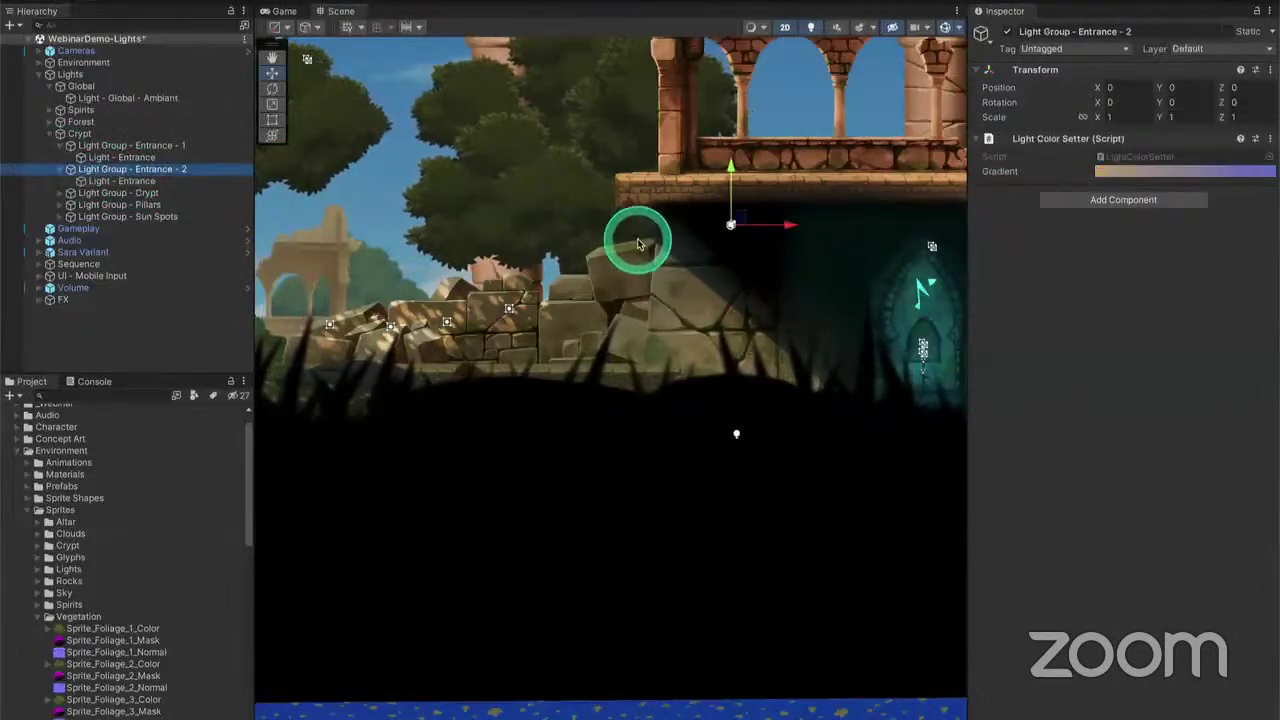
{"action": "left_click", "coordinate": [142, 181]}
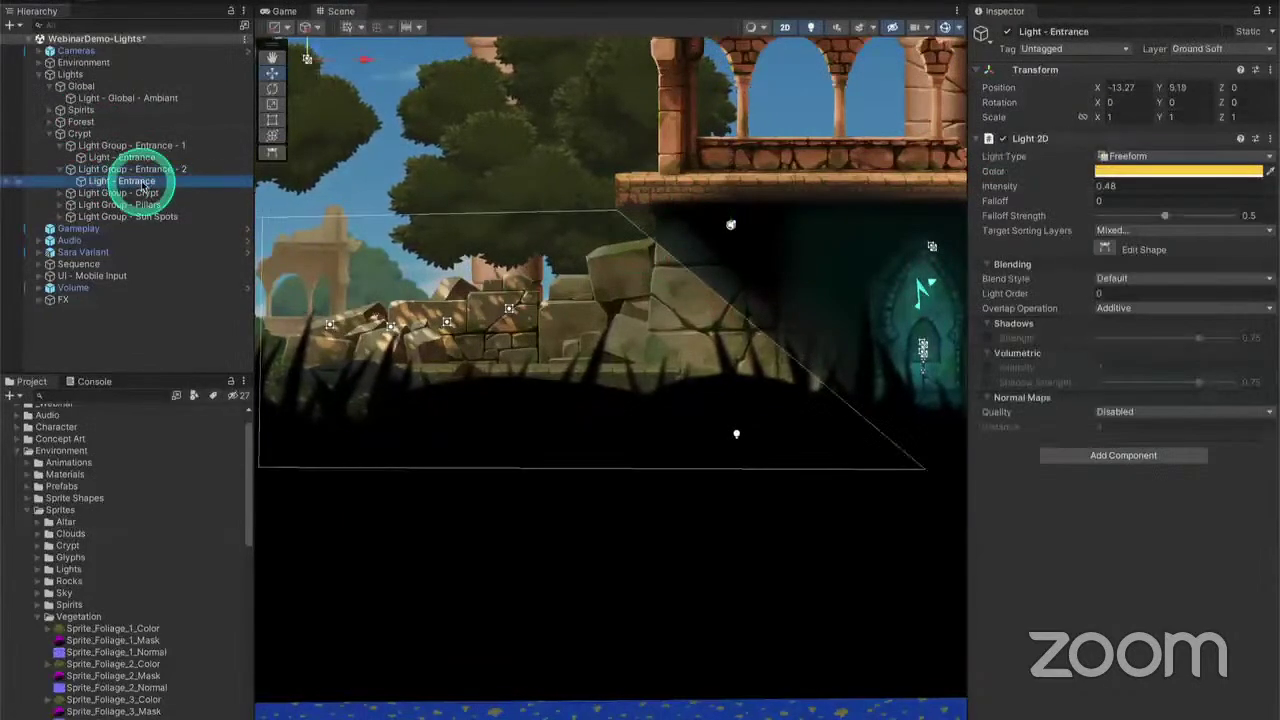
{"action": "left_click_drag", "start_coordinate": [1078, 204], "coordinate": [1175, 226]}
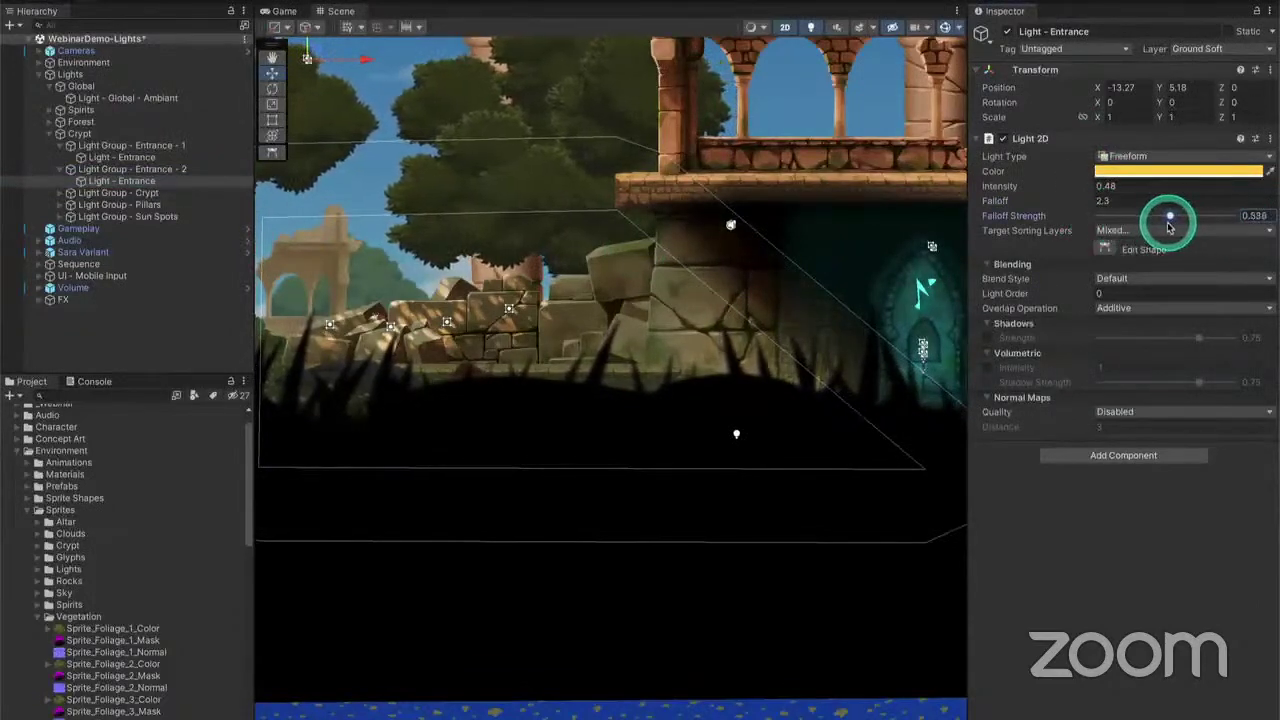
Collapse the Crypt lights and select Light - Tree Tops inside the Forest's Light Group - Tree Tops
{"action": "left_click", "coordinate": [571, 96]}
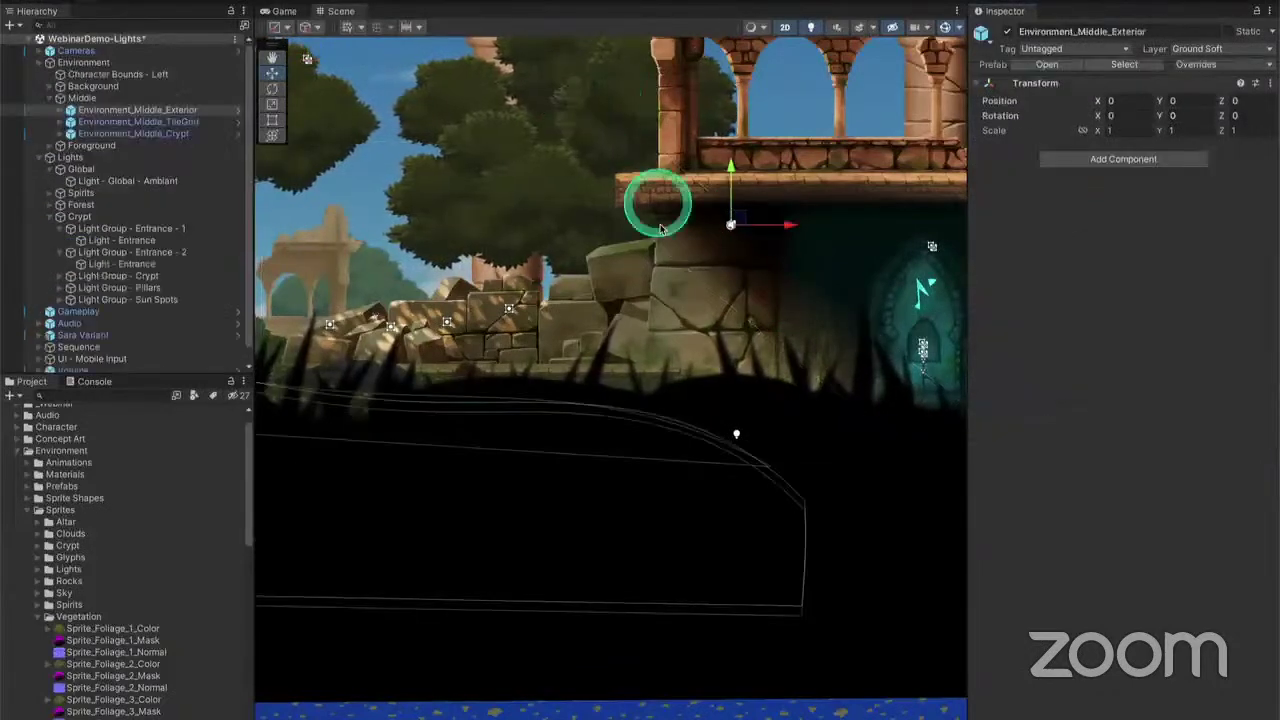
{"action": "scroll", "coordinate": [666, 297], "scroll_direction": "down", "scroll_amount": 5}
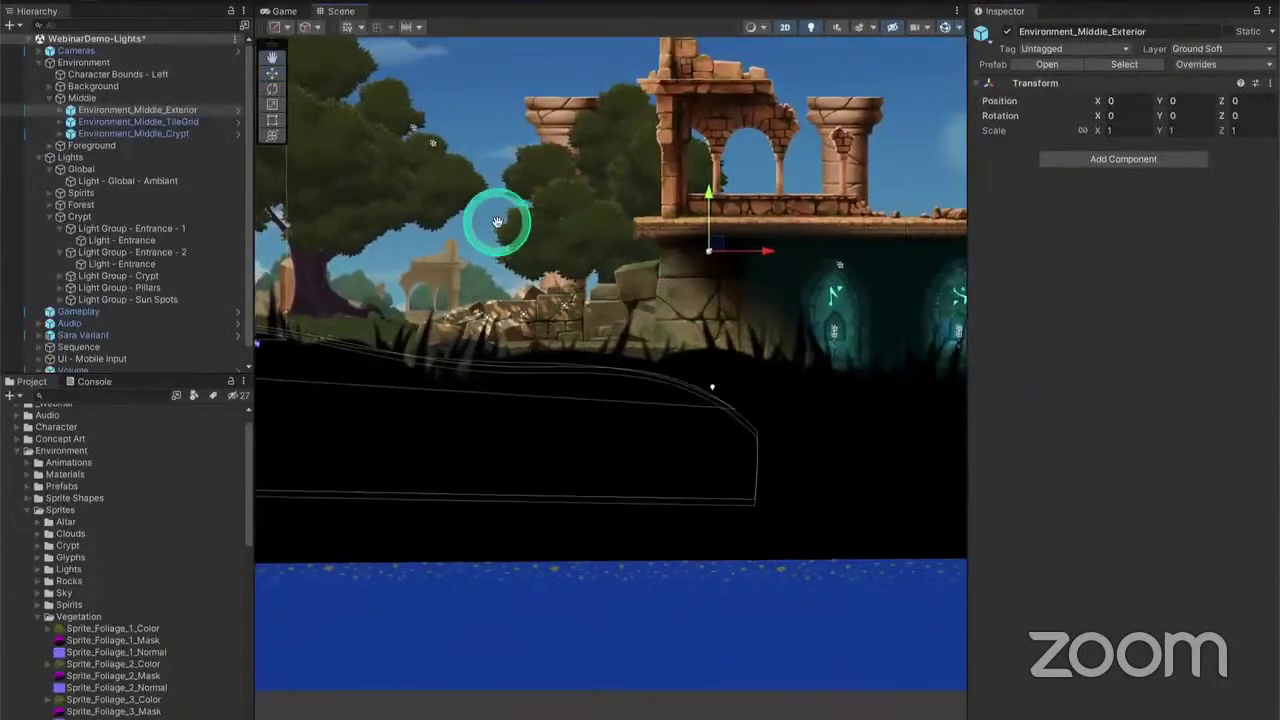
{"action": "middle_click_drag", "start_coordinate": [497, 222], "coordinate": [857, 392]}
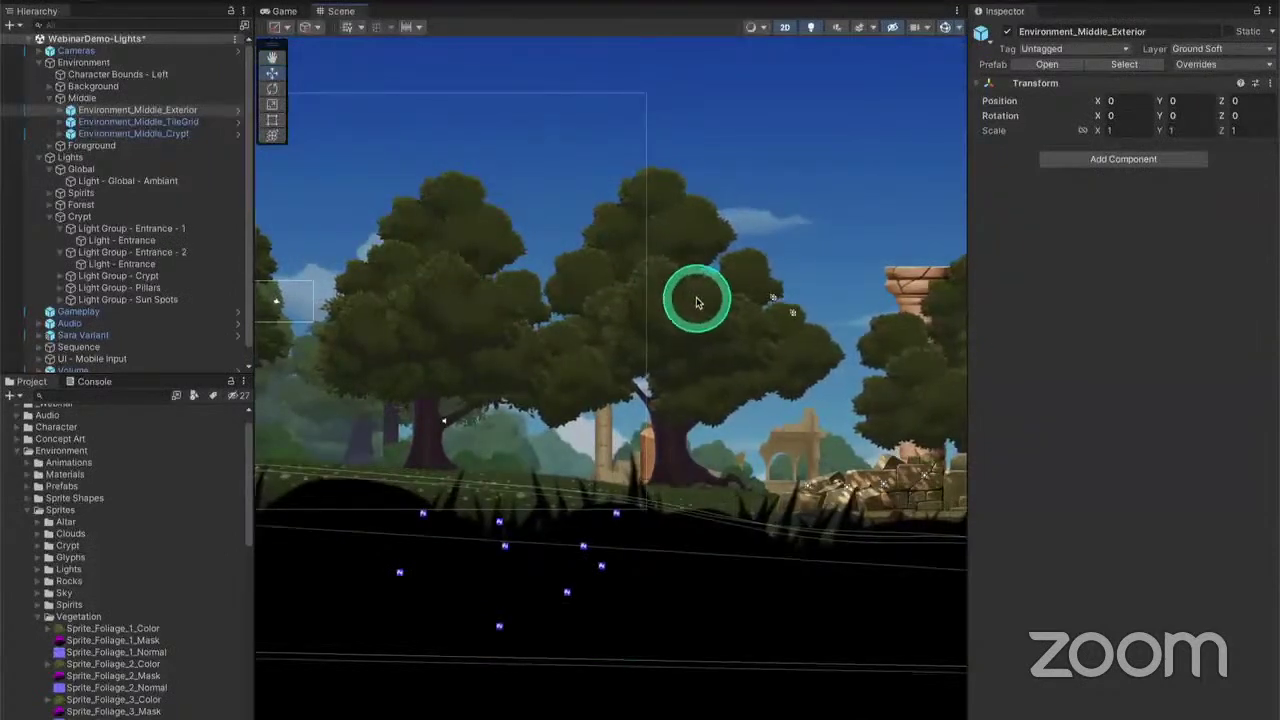
{"action": "left_click", "coordinate": [129, 229]}
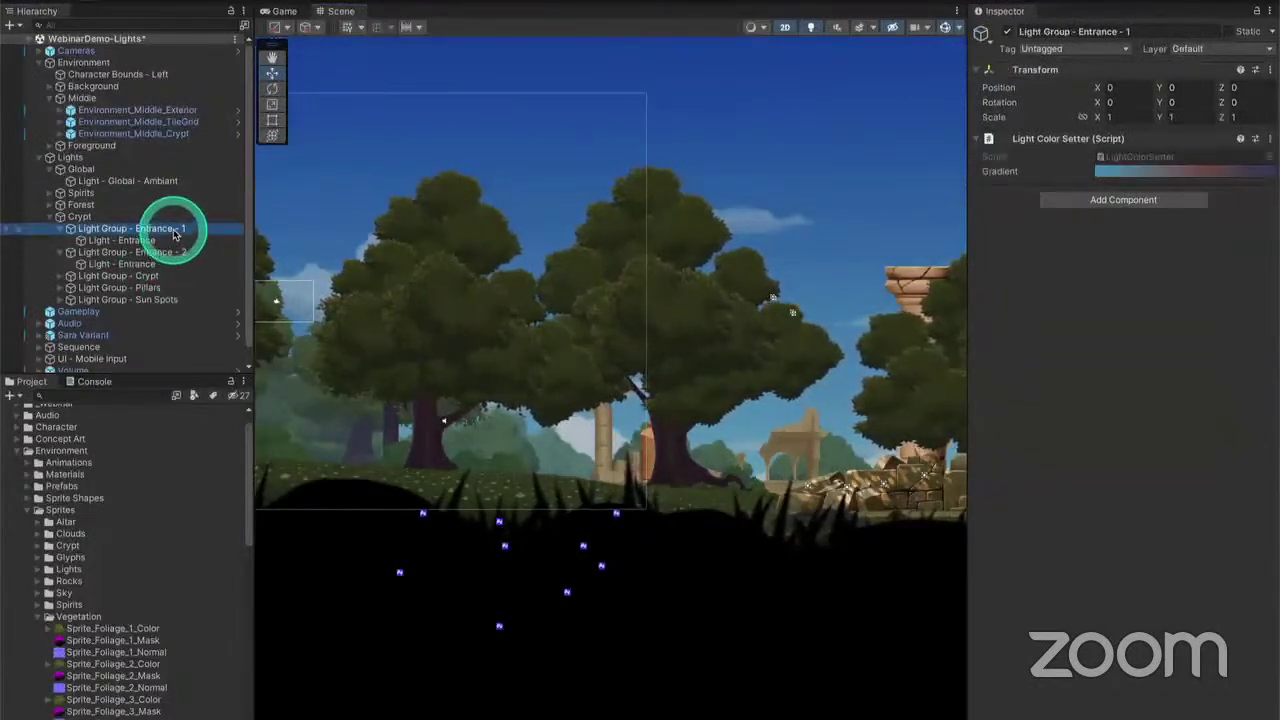
{"action": "left_click", "coordinate": [145, 206]}
{"action": "key", "text": "Down"}
{"action": "key", "text": "Left"}
{"action": "key", "text": "Up"}
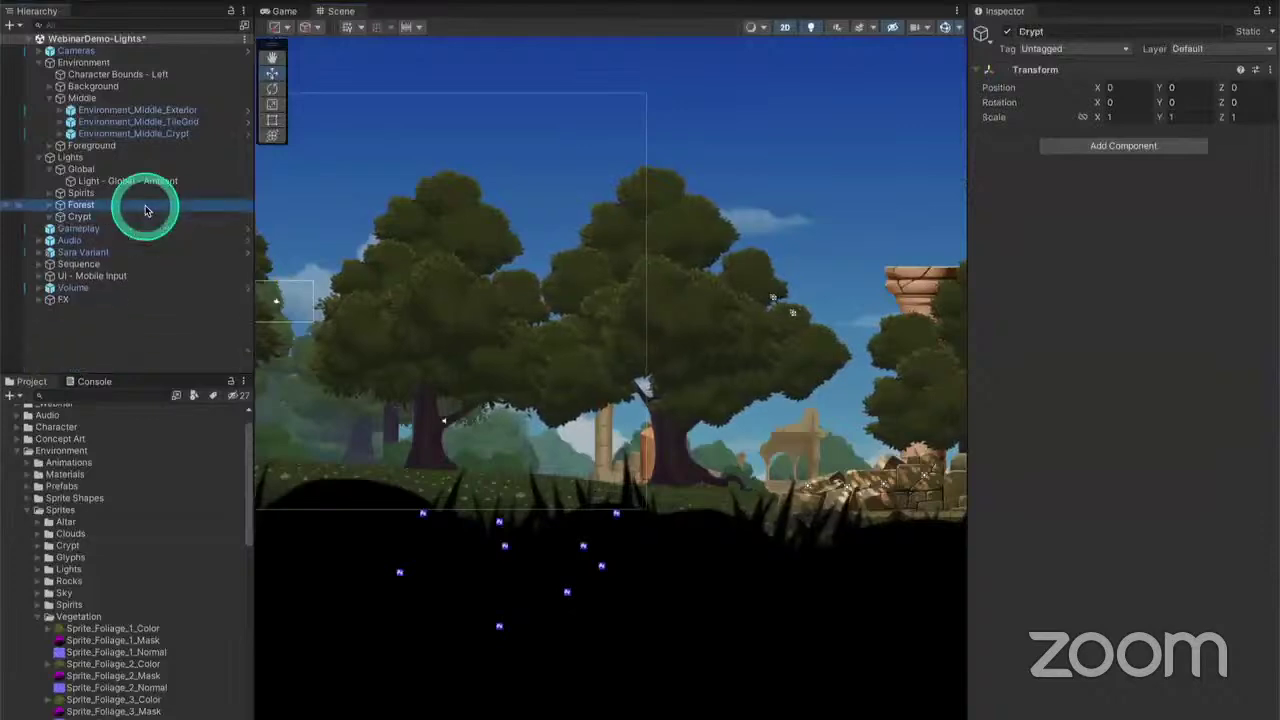
{"action": "key", "text": "Right"}
{"action": "key", "text": "Down"}
{"action": "key", "text": "Down"}
{"action": "key", "text": "Down"}
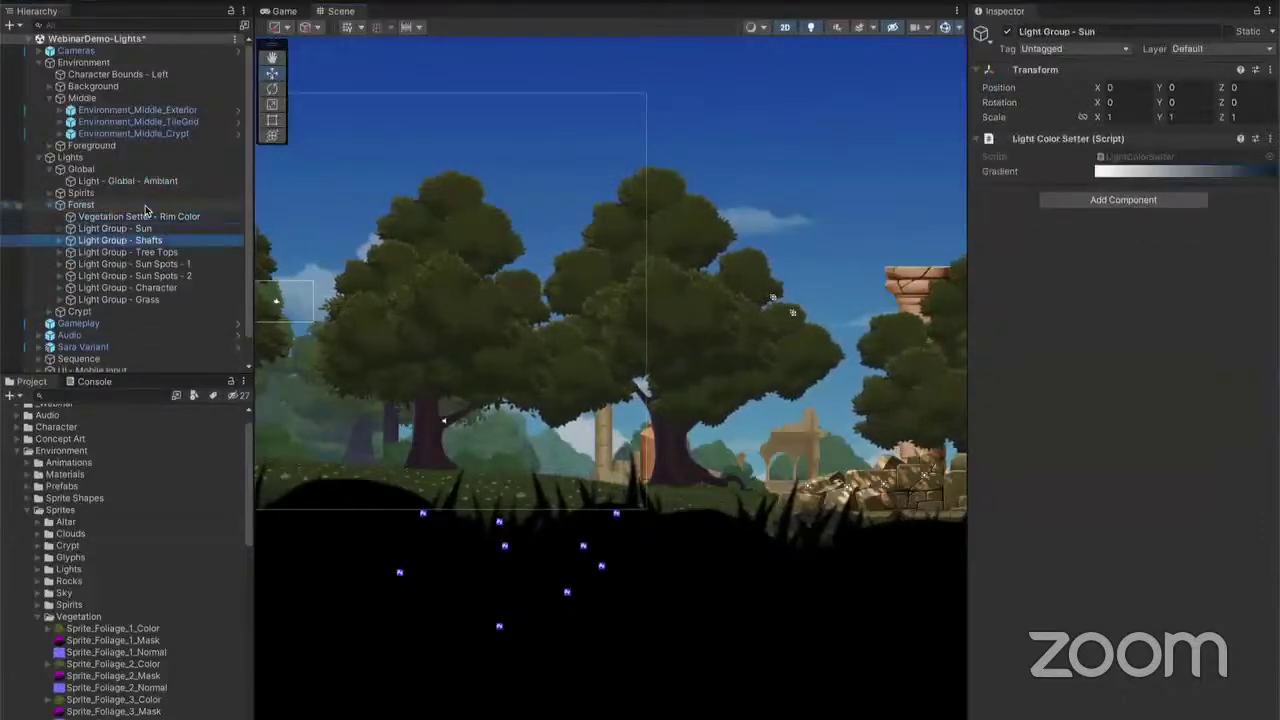
{"action": "key", "text": "Down"}
{"action": "key", "text": "Right"}
{"action": "key", "text": "Down"}
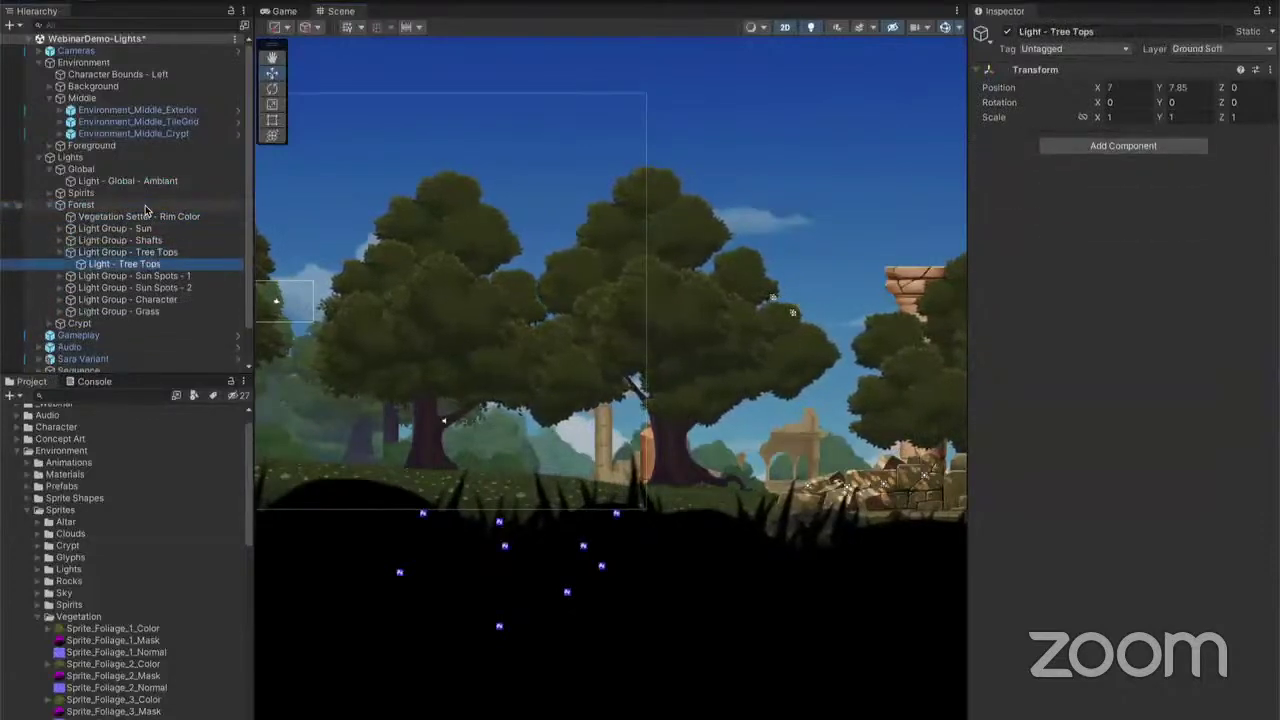
Add a Light 2D component to Light - Tree Tops and set its light type to Freeform
{"action": "left_click", "coordinate": [1132, 149]}
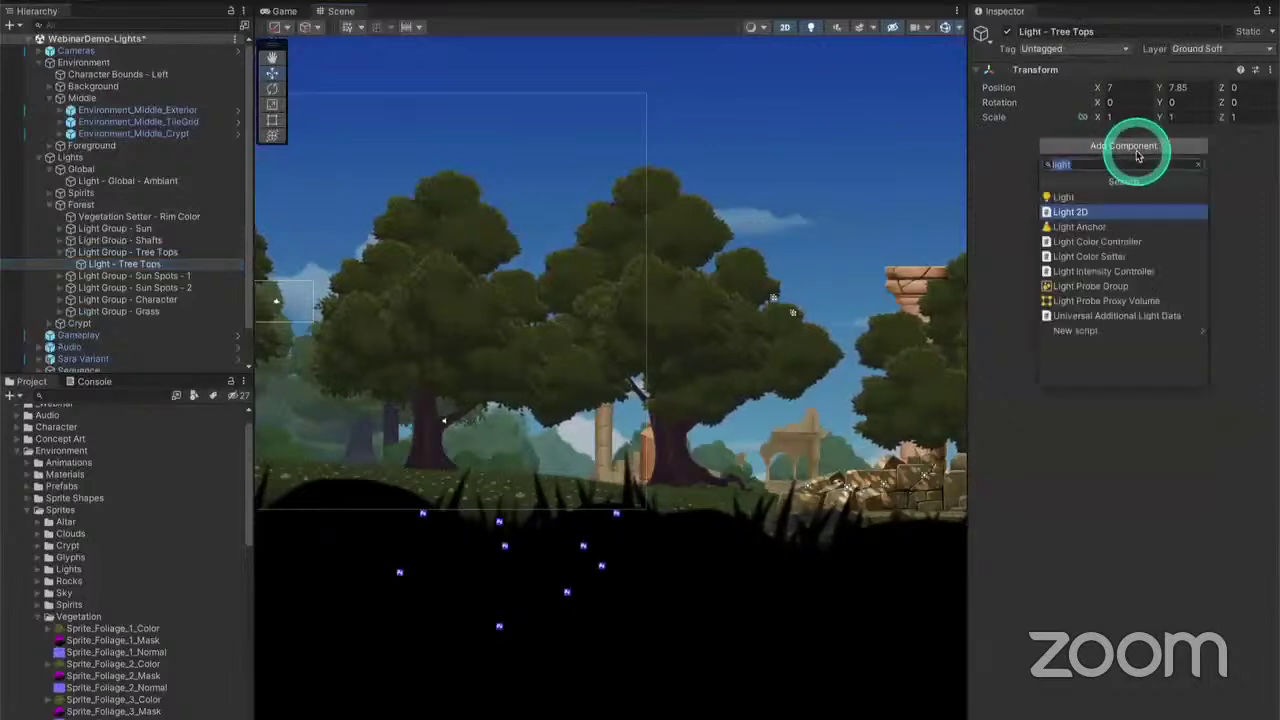
{"action": "key", "text": "Return"}
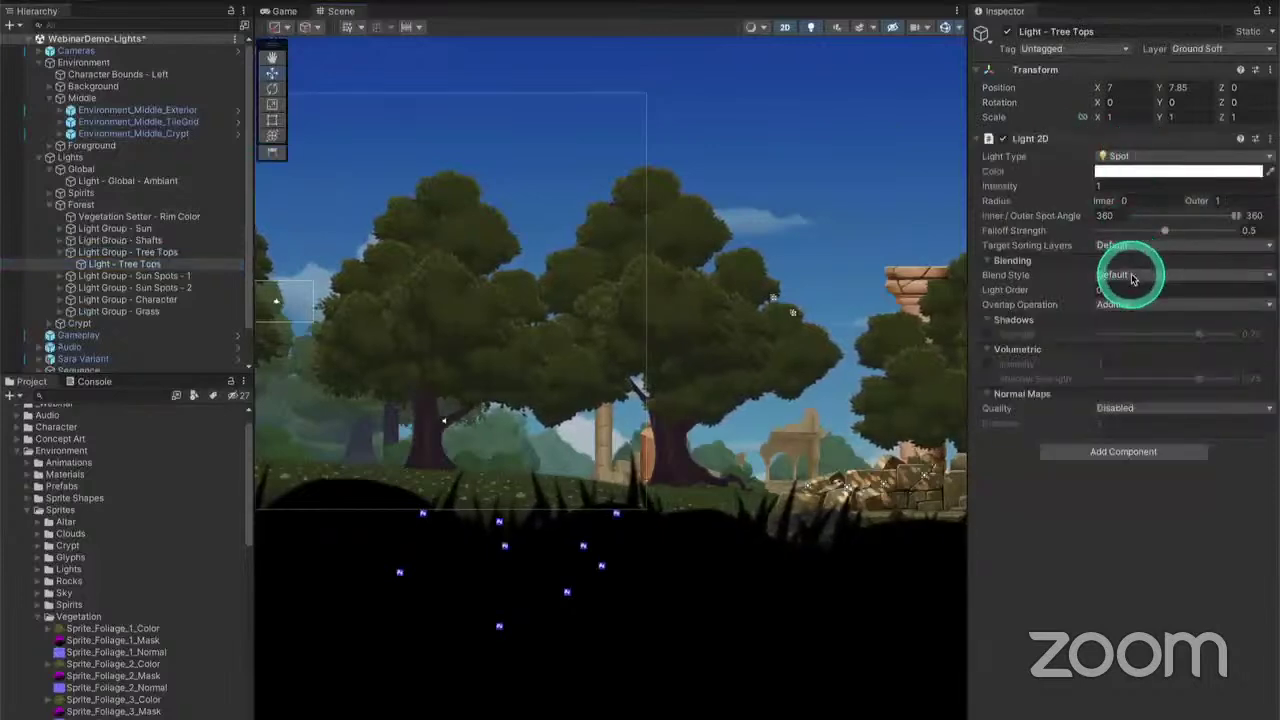
{"action": "left_click", "coordinate": [1125, 157]}
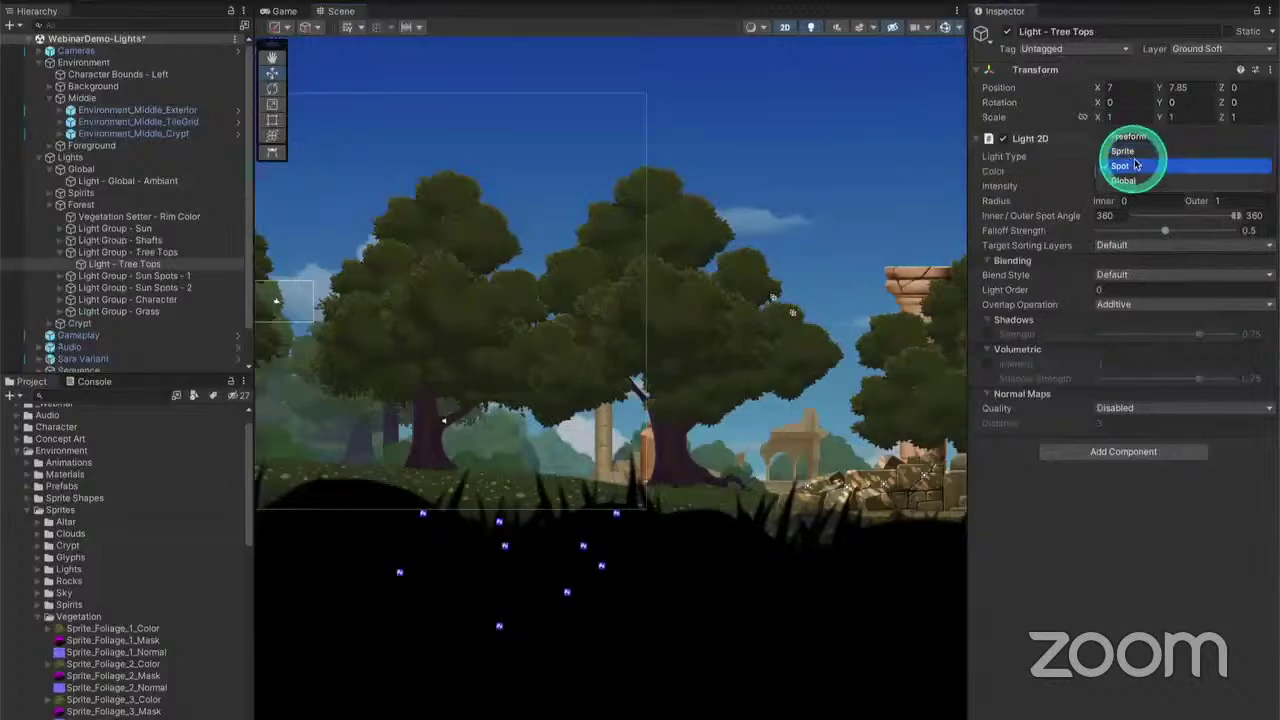
{"action": "left_click", "coordinate": [1128, 137]}
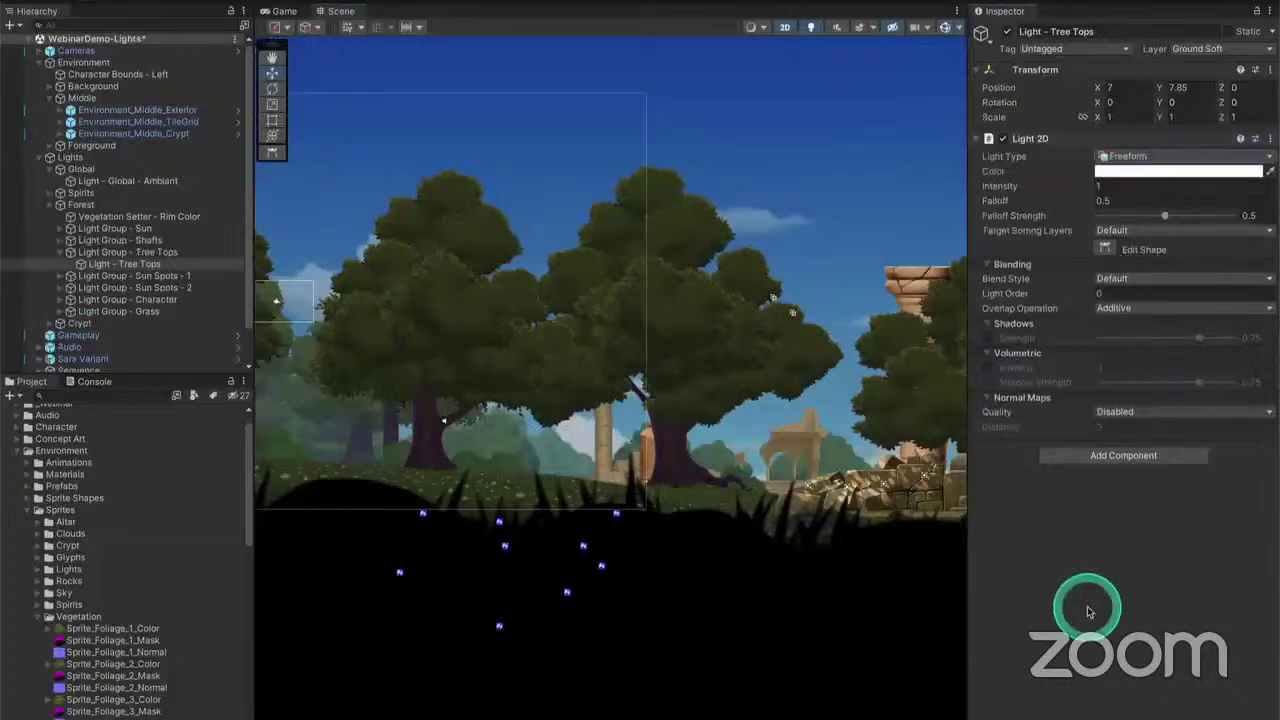
Stretch the tree-top light's freeform shape from the sky beyond the tallest tree to the arched ruin, with two corners on the ruin's arches
{"action": "left_click", "coordinate": [1104, 250]}
{"action": "scroll", "coordinate": [604, 410], "scroll_direction": "down", "scroll_amount": 5}
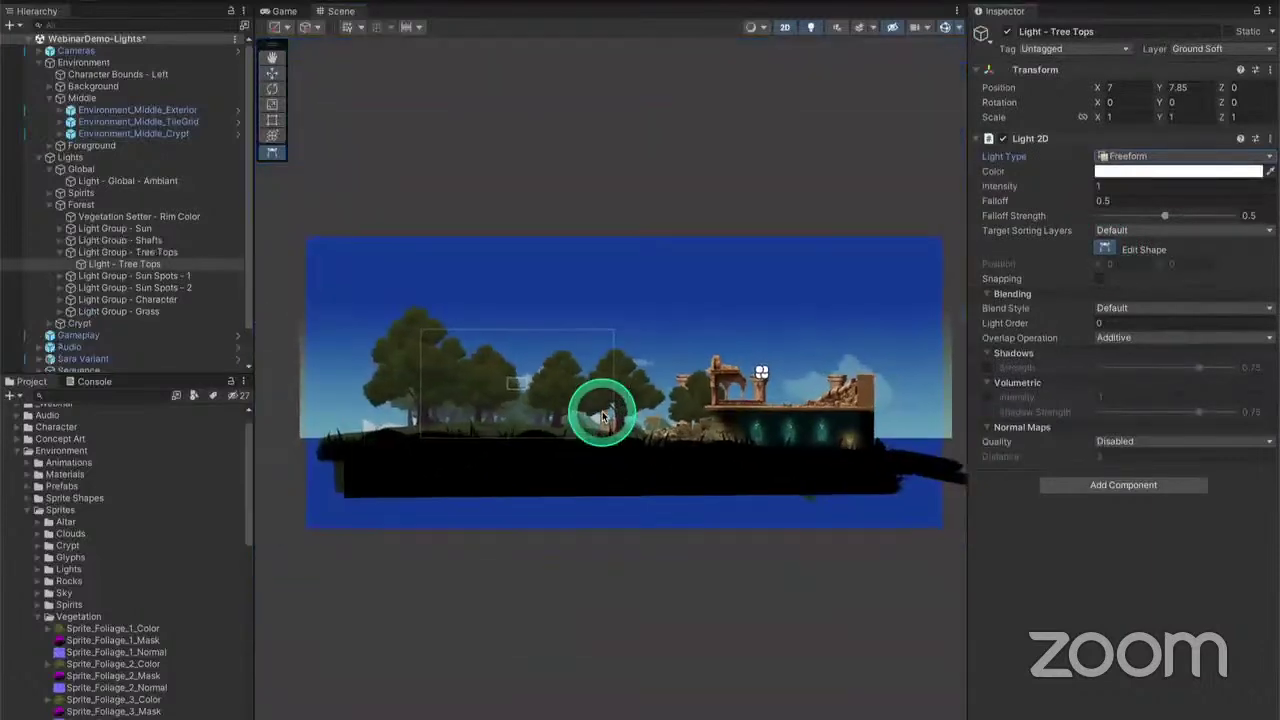
{"action": "scroll", "coordinate": [602, 415], "scroll_direction": "up", "scroll_amount": 2}
{"action": "scroll", "coordinate": [604, 412], "scroll_direction": "up", "scroll_amount": 1}
{"action": "left_click_drag", "start_coordinate": [802, 365], "coordinate": [720, 399]}
{"action": "left_click_drag", "start_coordinate": [802, 362], "coordinate": [287, 270]}
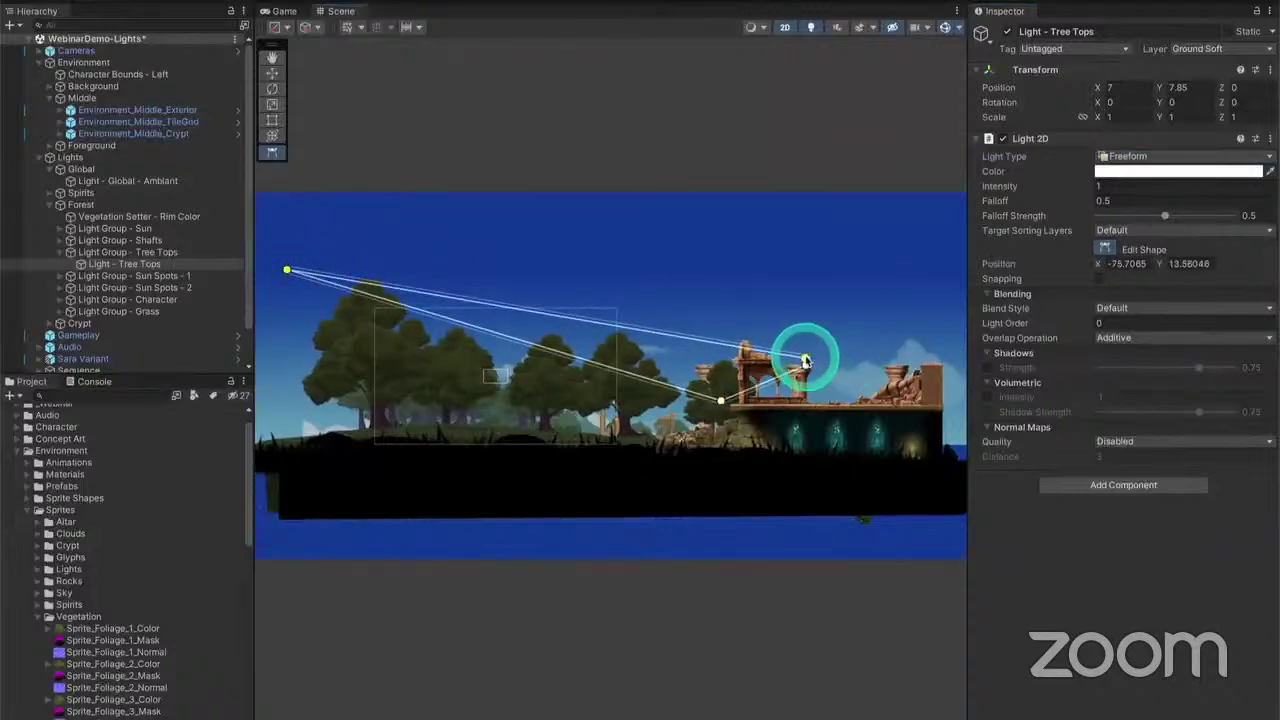
{"action": "left_click_drag", "start_coordinate": [805, 358], "coordinate": [784, 288]}
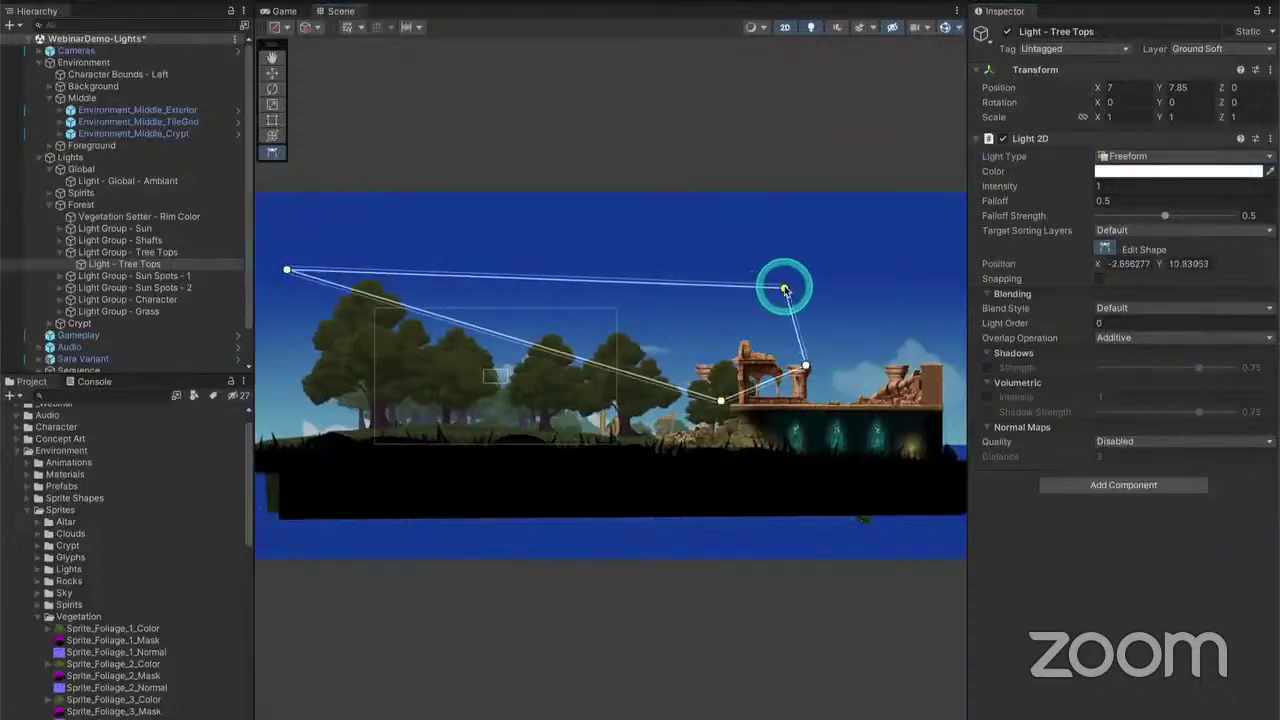
{"action": "left_click_drag", "start_coordinate": [806, 368], "coordinate": [764, 399]}
{"action": "left_click_drag", "start_coordinate": [785, 292], "coordinate": [760, 349]}
Add outline points above the tallest tree, around its outer side and along the lower foliage of all trees up to the ruin
{"action": "left_click", "coordinate": [381, 286]}
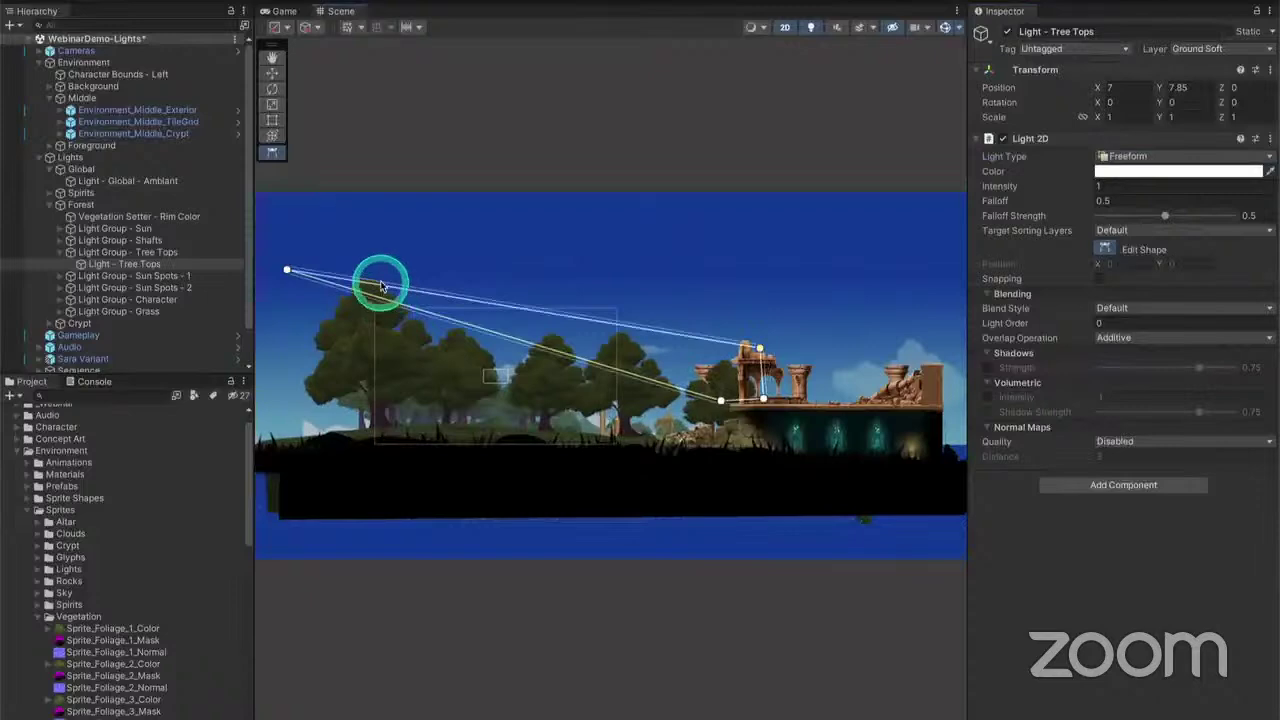
{"action": "left_click_drag", "start_coordinate": [391, 288], "coordinate": [378, 270]}
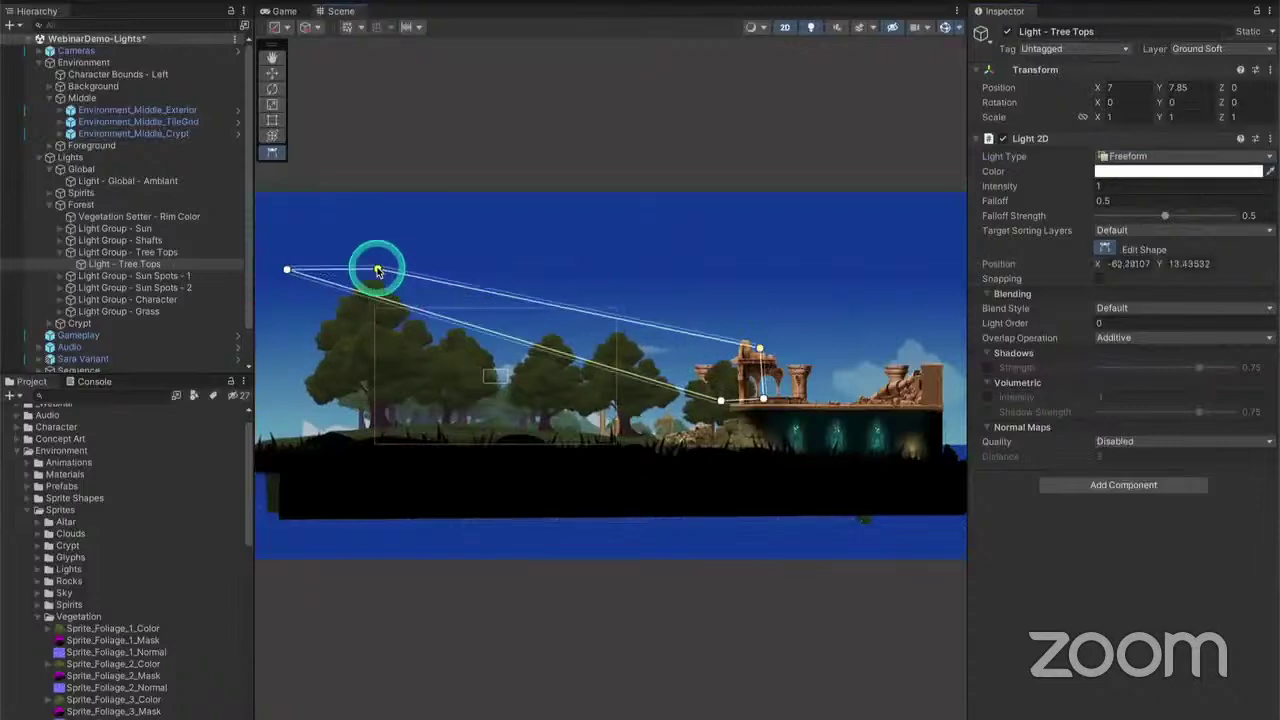
{"action": "left_click", "coordinate": [420, 311]}
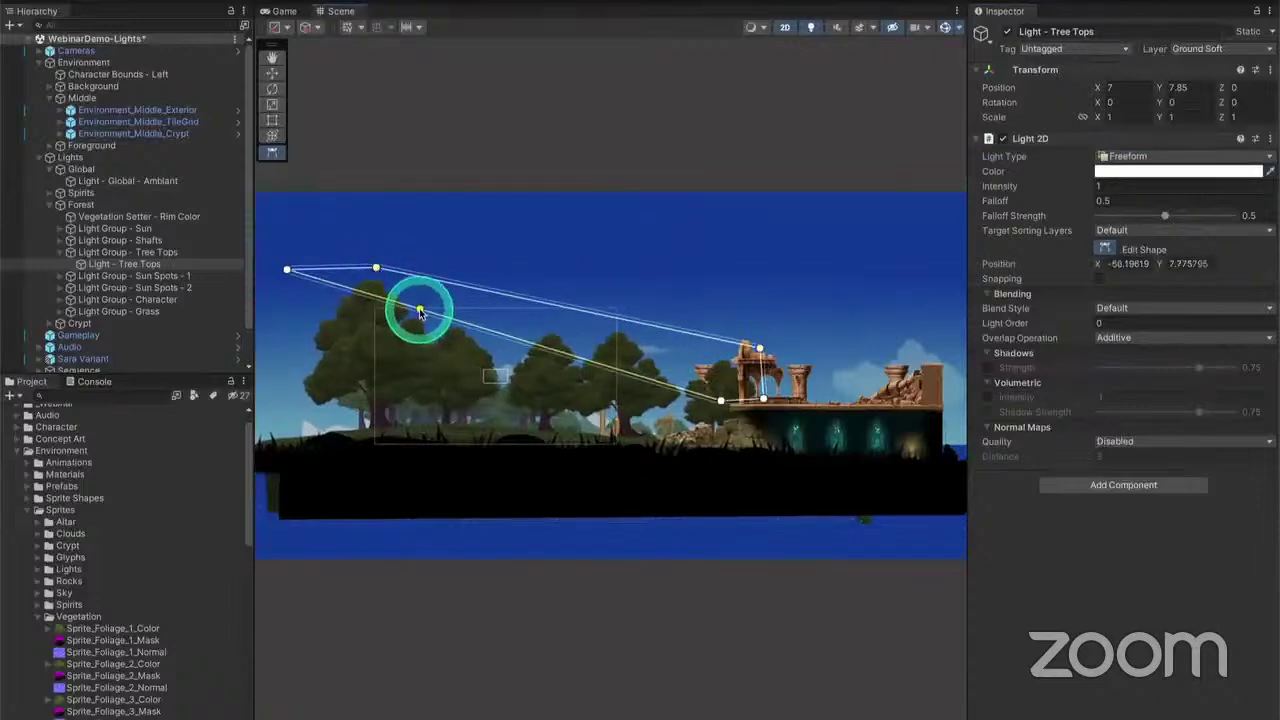
{"action": "left_click_drag", "start_coordinate": [420, 311], "coordinate": [341, 375]}
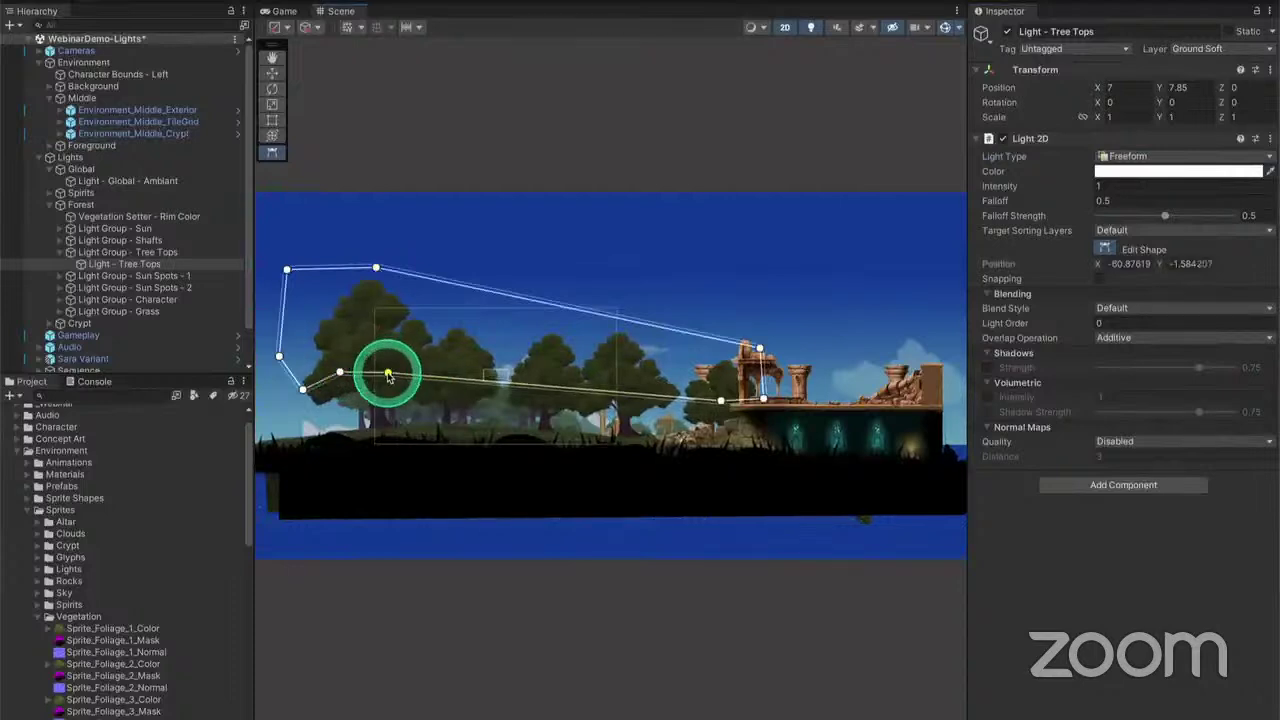
{"action": "left_click", "coordinate": [440, 377]}
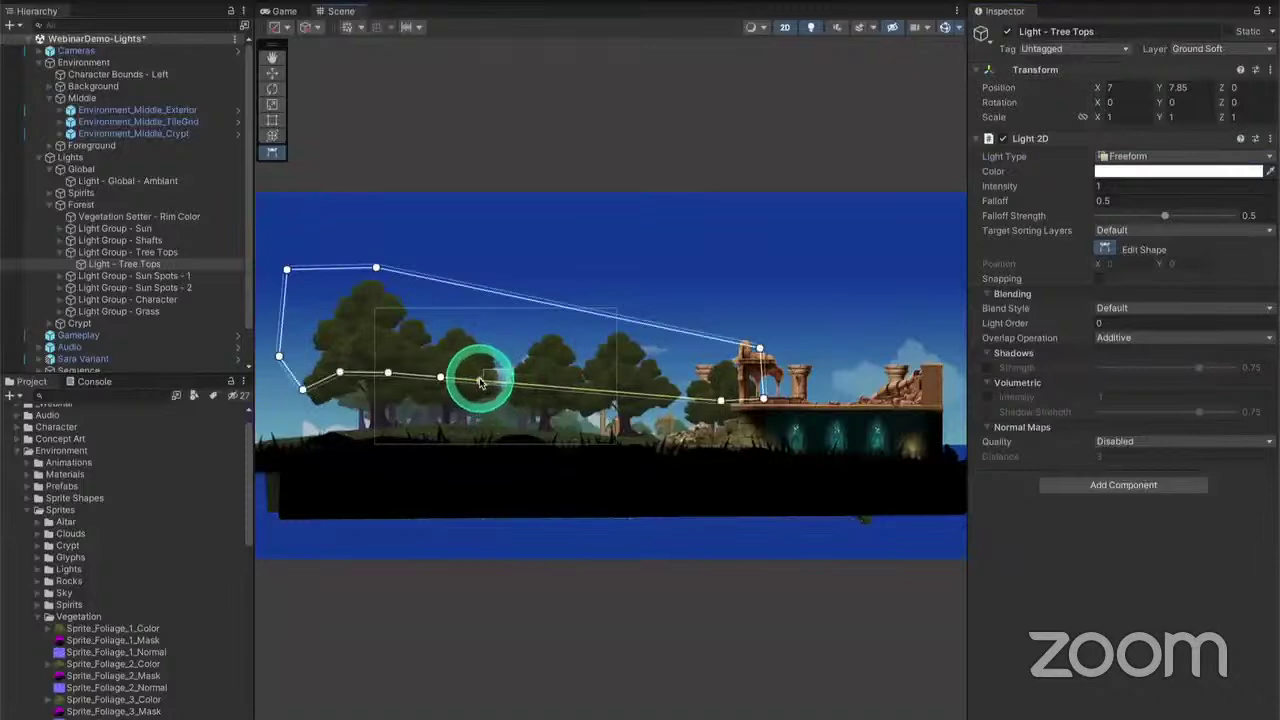
{"action": "left_click_drag", "start_coordinate": [479, 384], "coordinate": [517, 389]}
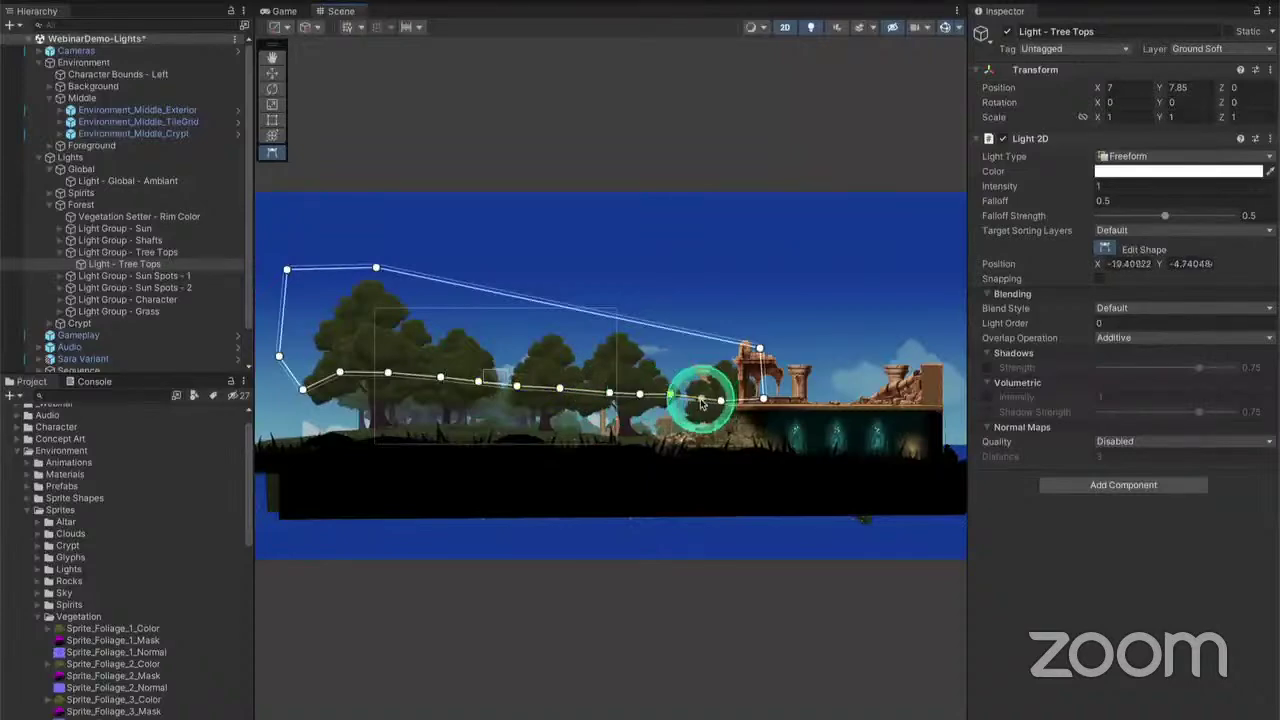
Reshape the tree-top light's outline beside the arched ruin, raising the point at its base and lowering two points across the adjacent small tree
{"action": "scroll", "coordinate": [721, 392], "scroll_direction": "up", "scroll_amount": 8}
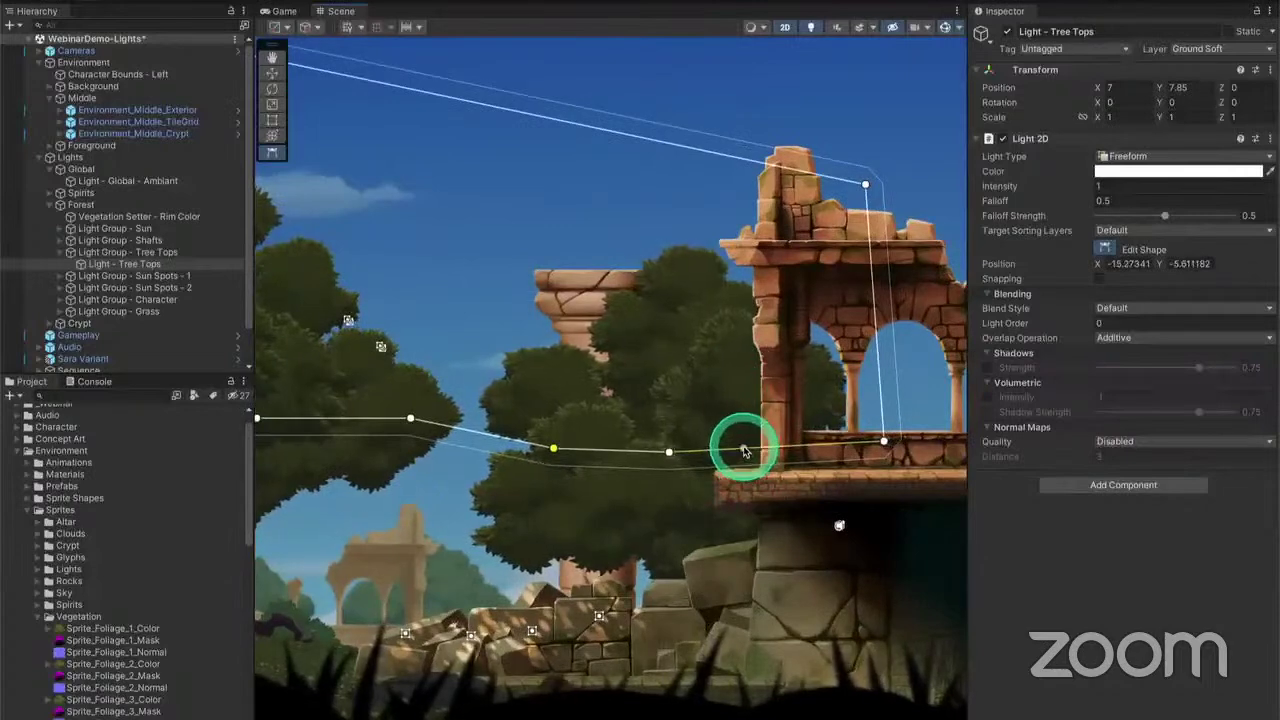
{"action": "left_click_drag", "start_coordinate": [740, 450], "coordinate": [765, 430]}
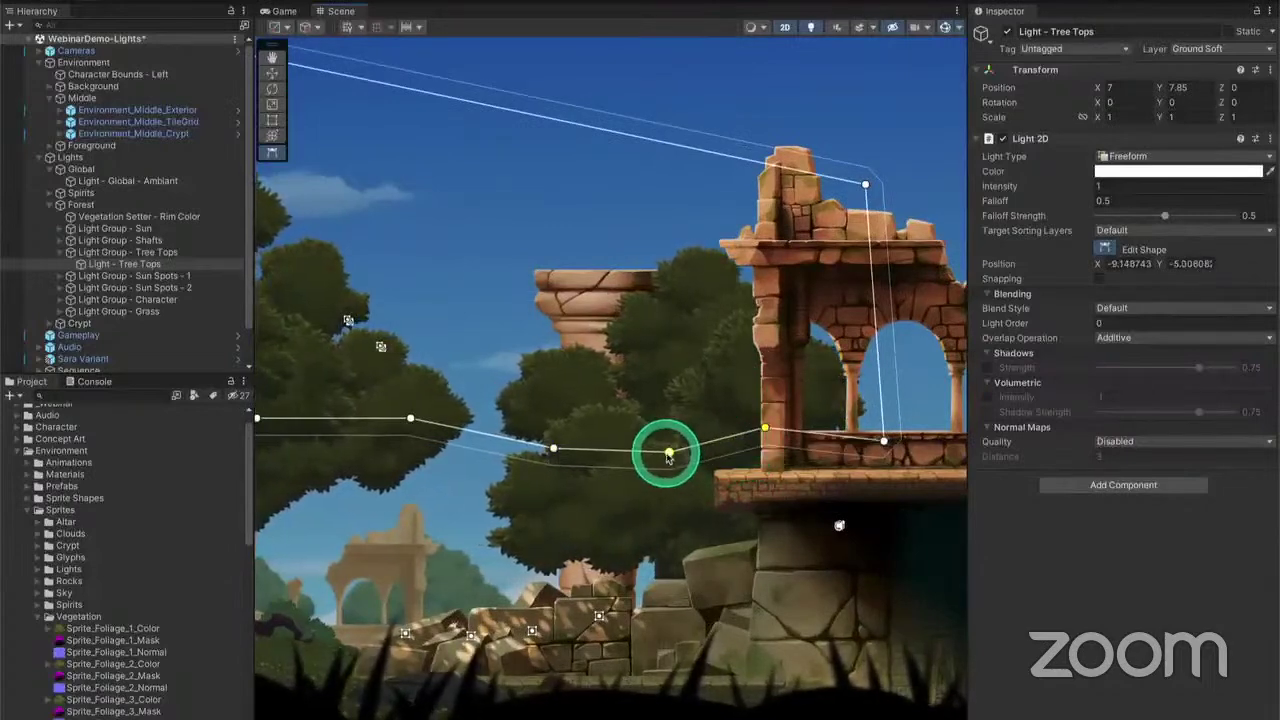
{"action": "left_click_drag", "start_coordinate": [669, 452], "coordinate": [695, 510]}
{"action": "left_click_drag", "start_coordinate": [555, 452], "coordinate": [566, 506]}
Raise the outline points through the middle of the large tree nearest the ruin and adjust the point at its ruin-side foliage edge
{"action": "middle_click_drag", "start_coordinate": [380, 528], "coordinate": [723, 474]}
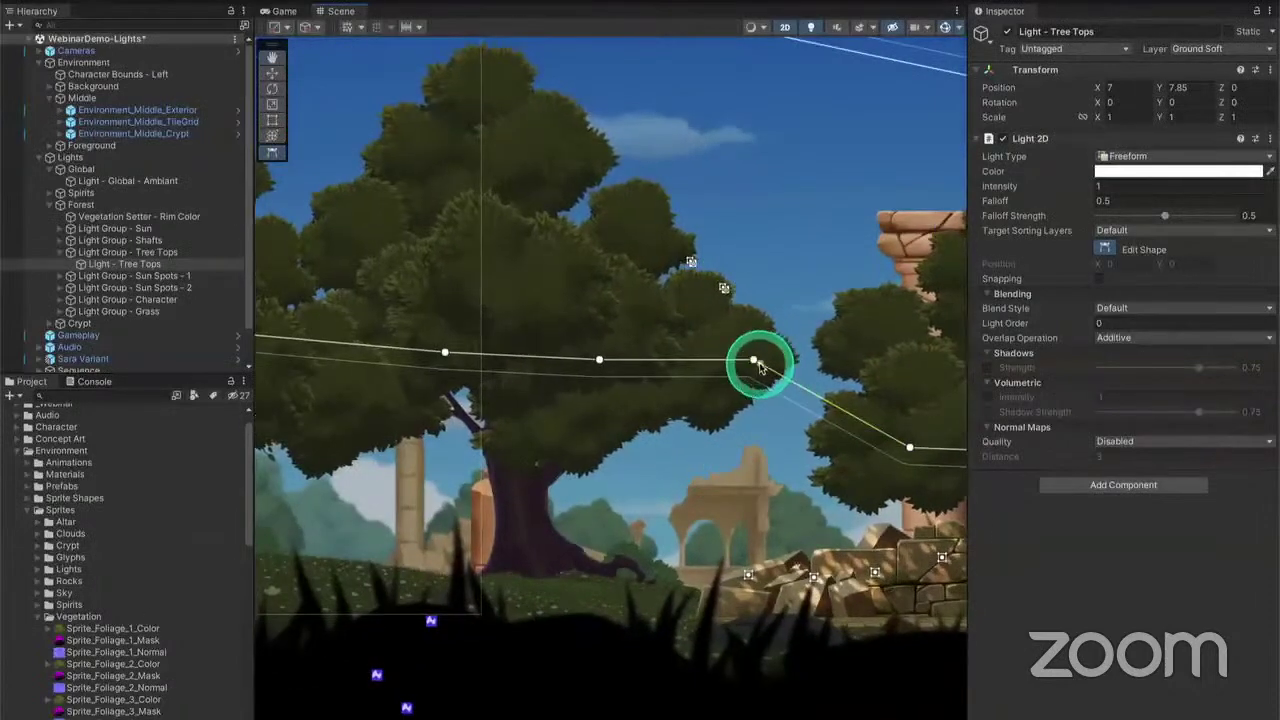
{"action": "left_click_drag", "start_coordinate": [753, 360], "coordinate": [741, 372]}
{"action": "left_click_drag", "start_coordinate": [600, 360], "coordinate": [578, 396]}
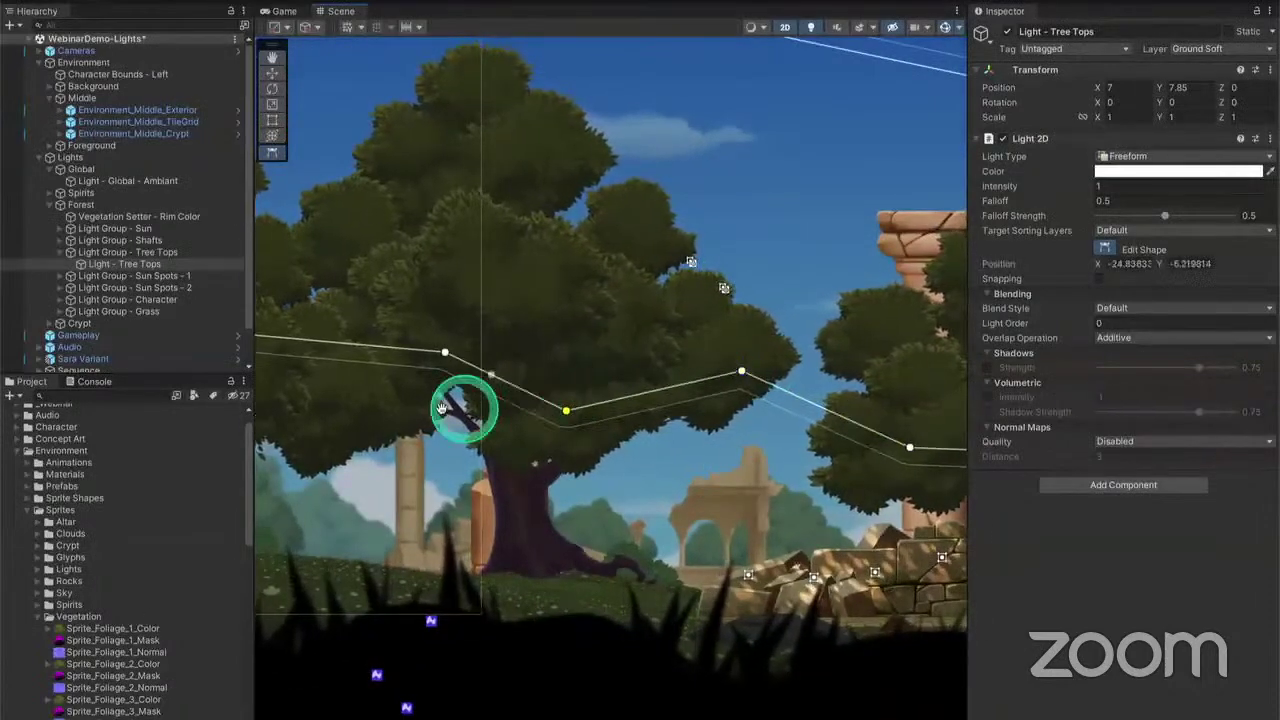
{"action": "middle_click_drag", "start_coordinate": [457, 406], "coordinate": [725, 433]}
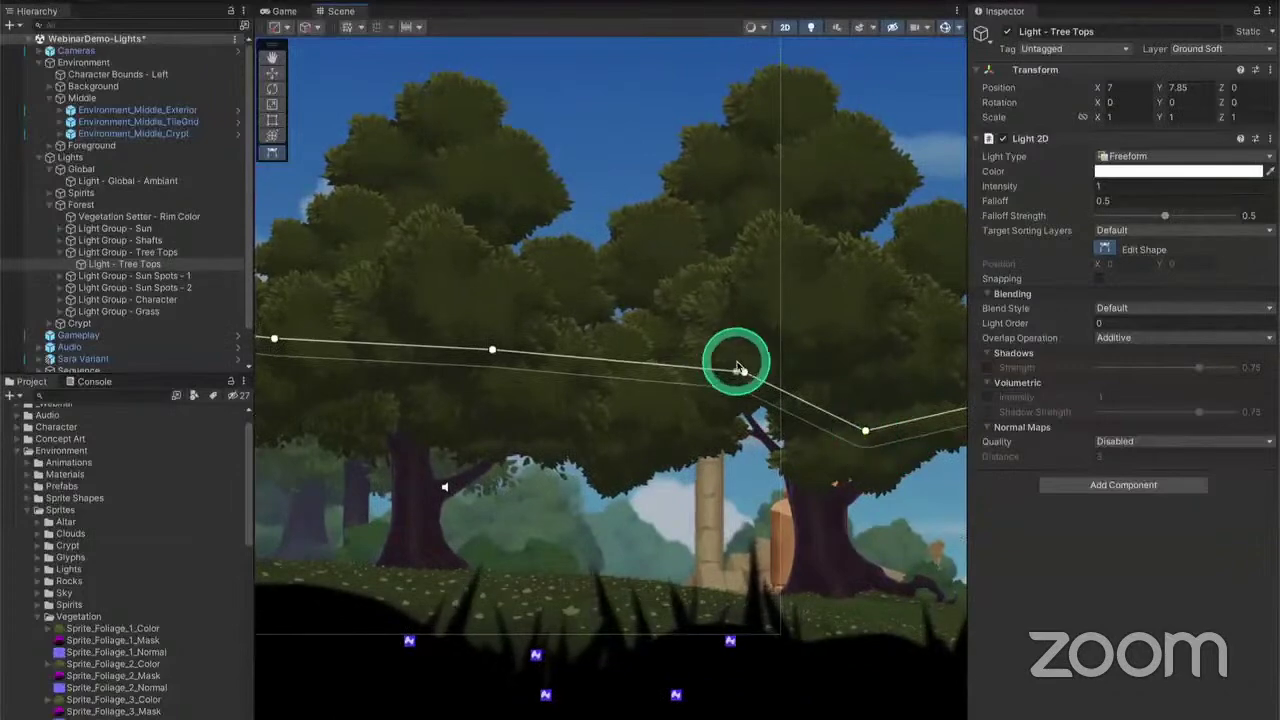
{"action": "left_click_drag", "start_coordinate": [729, 319], "coordinate": [715, 307]}
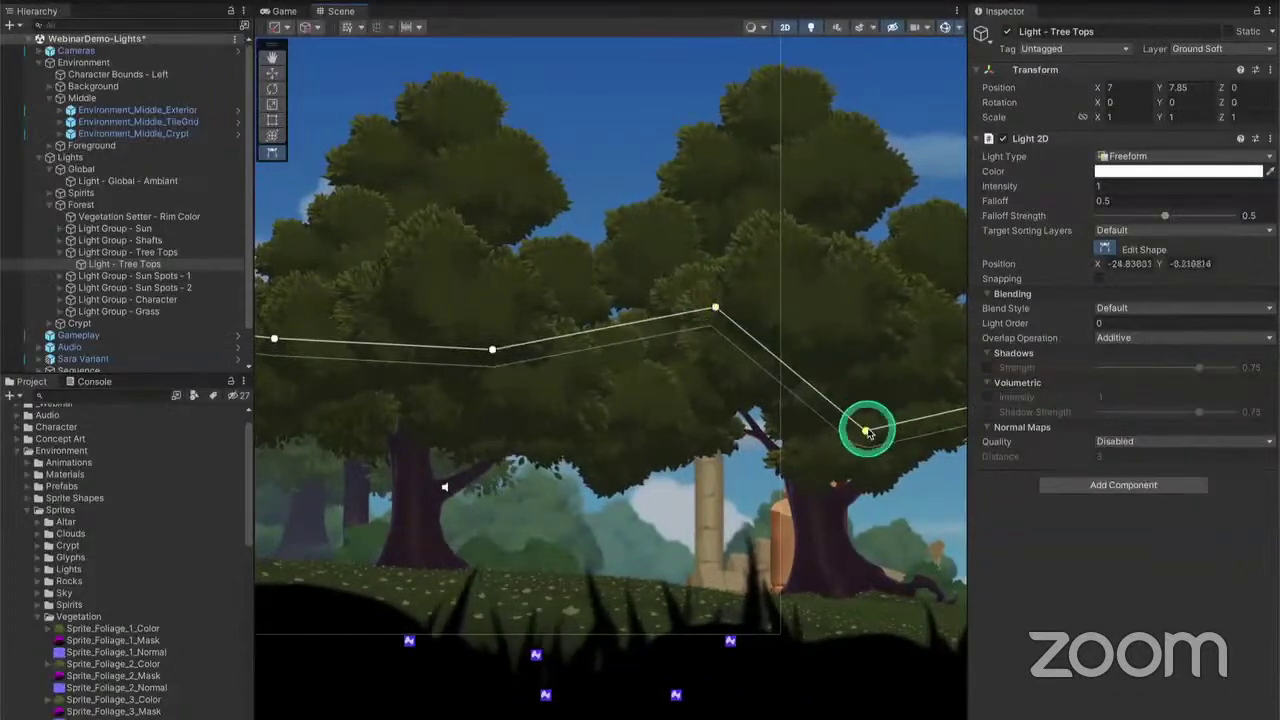
{"action": "left_click_drag", "start_coordinate": [866, 432], "coordinate": [851, 283]}
{"action": "middle_click_drag", "start_coordinate": [894, 423], "coordinate": [563, 449]}
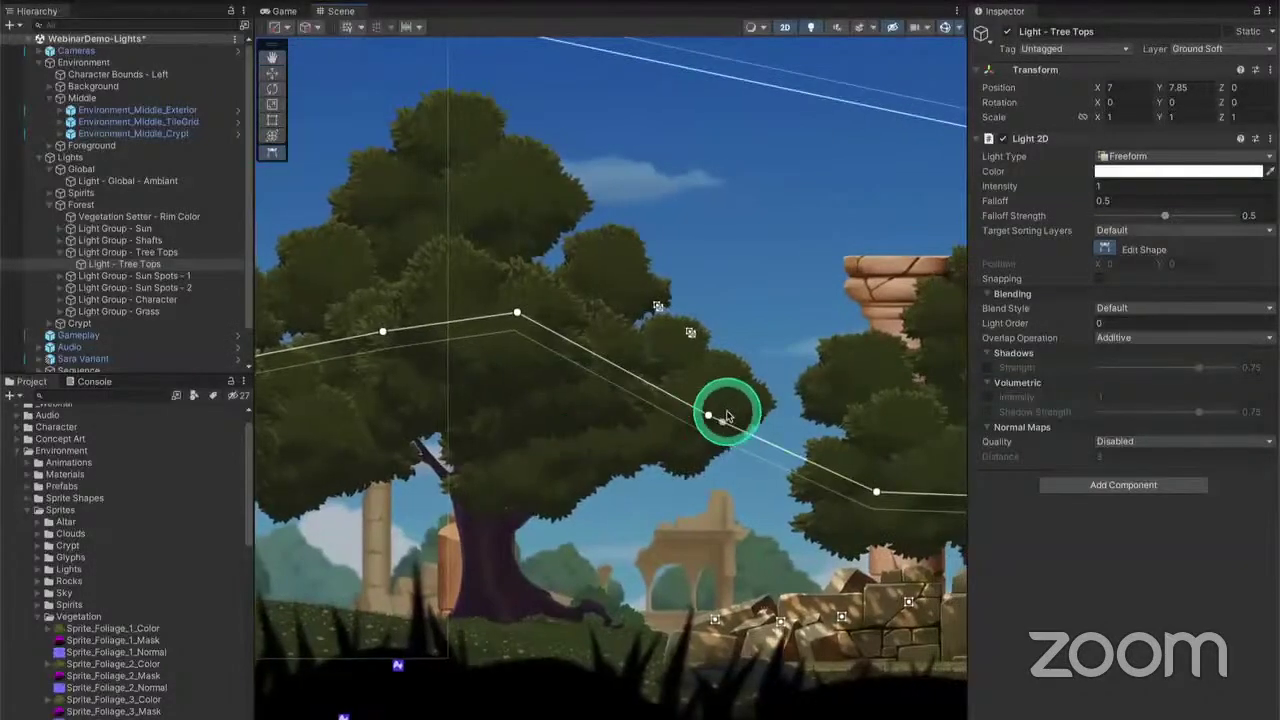
{"action": "left_click_drag", "start_coordinate": [709, 416], "coordinate": [717, 409]}
Raise the outline points across the next two trees toward the tallest one so the line runs through their mid-foliage
{"action": "middle_click_drag", "start_coordinate": [329, 429], "coordinate": [796, 429]}
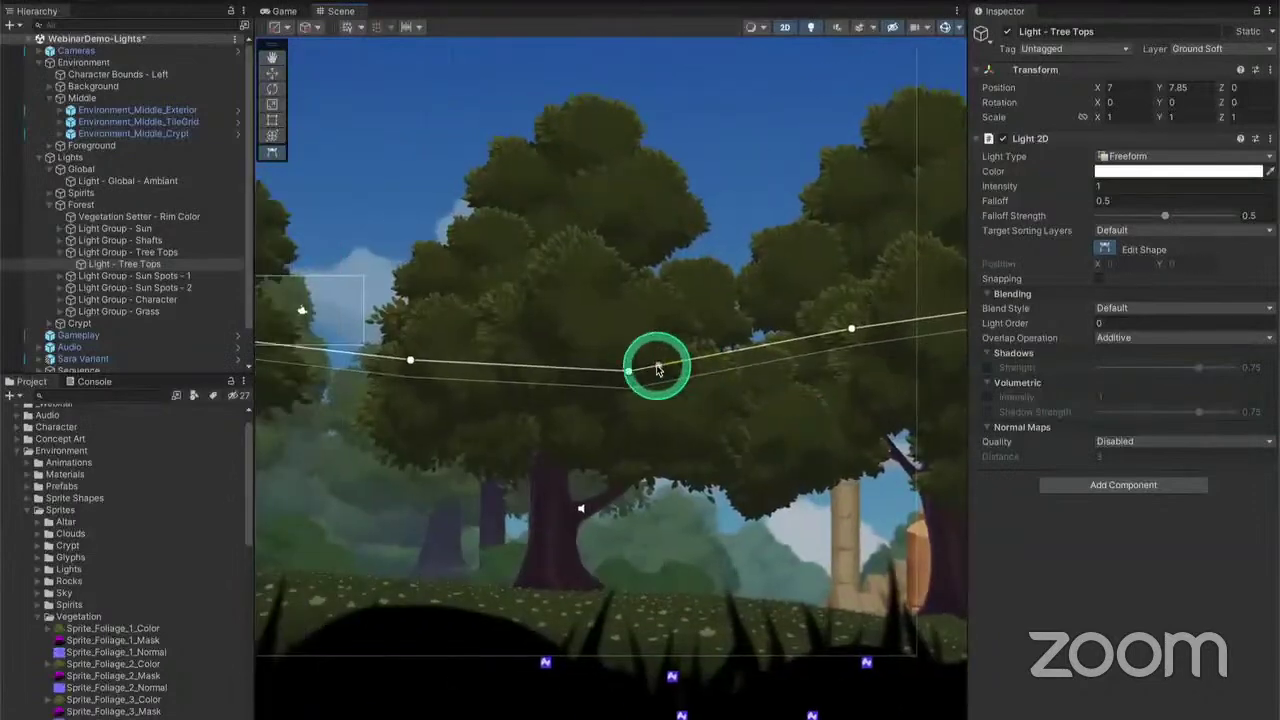
{"action": "left_click_drag", "start_coordinate": [628, 372], "coordinate": [631, 263]}
{"action": "middle_click_drag", "start_coordinate": [511, 277], "coordinate": [697, 435]}
{"action": "left_click_drag", "start_coordinate": [697, 435], "coordinate": [736, 397]}
{"action": "left_click", "coordinate": [485, 419]}
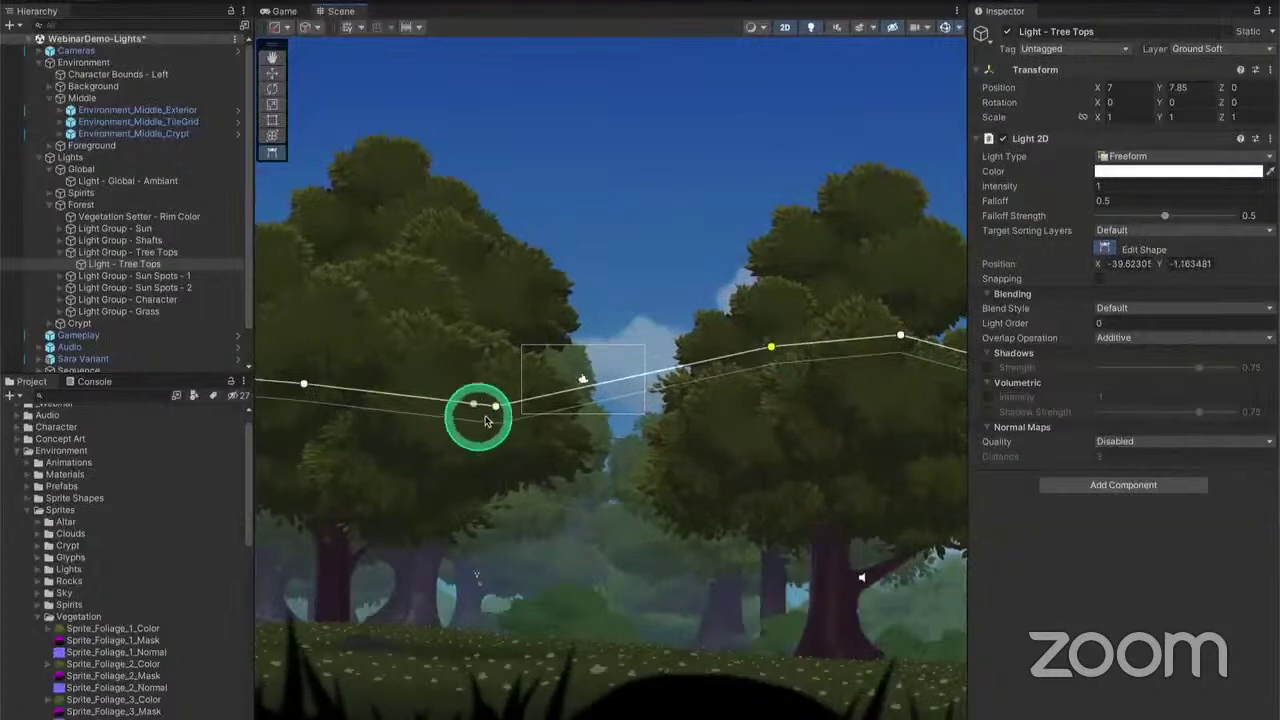
{"action": "left_click_drag", "start_coordinate": [496, 411], "coordinate": [485, 374]}
Raise the outline point in the tree beside the tallest one and add a lower point in the dip between the two trees
{"action": "middle_click_drag", "start_coordinate": [329, 417], "coordinate": [657, 448]}
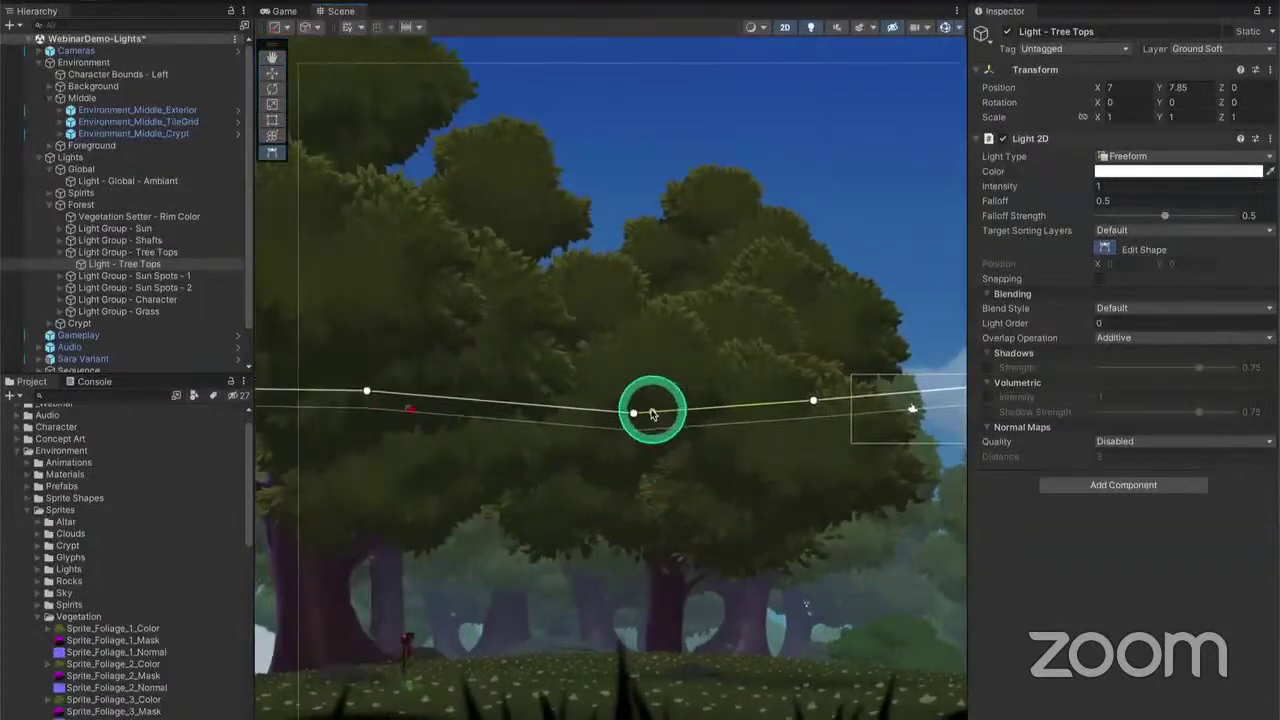
{"action": "left_click_drag", "start_coordinate": [632, 410], "coordinate": [644, 336]}
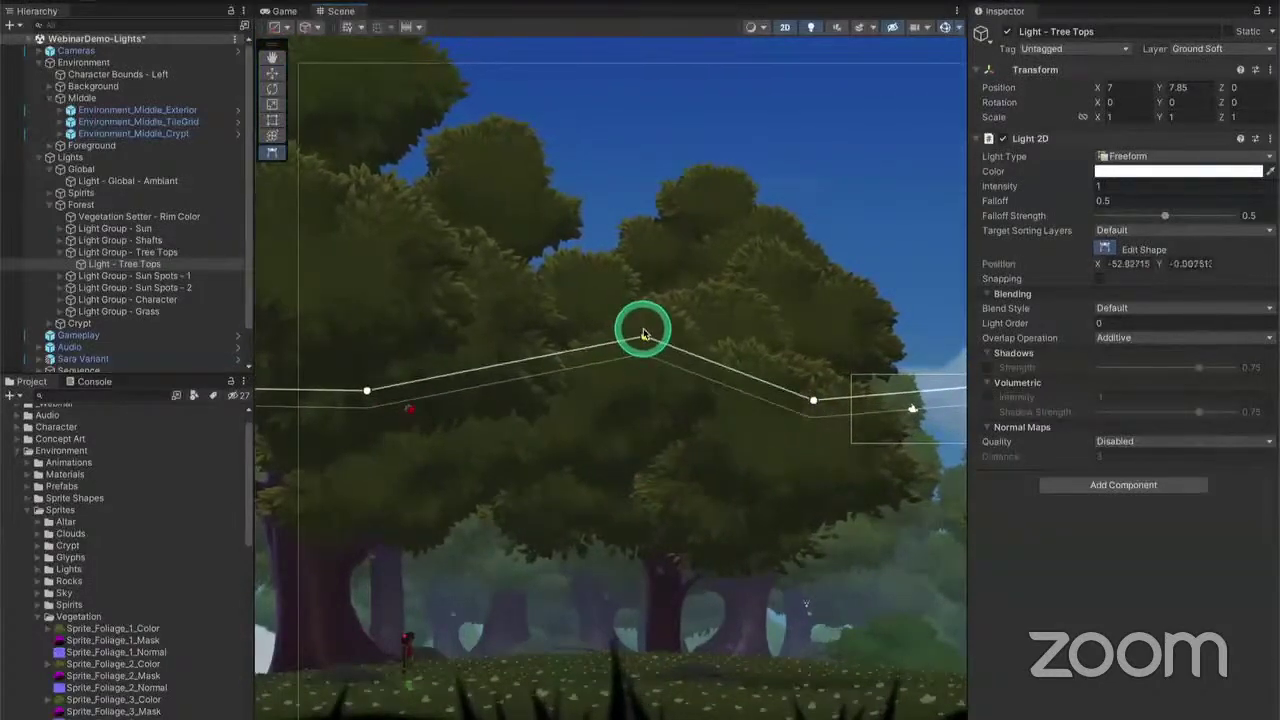
{"action": "left_click", "coordinate": [512, 365]}
{"action": "left_click_drag", "start_coordinate": [512, 366], "coordinate": [513, 406]}
Raise the two outline points across the tallest tree's foliage and the one at its outer edge
{"action": "middle_click_drag", "start_coordinate": [451, 366], "coordinate": [789, 400]}
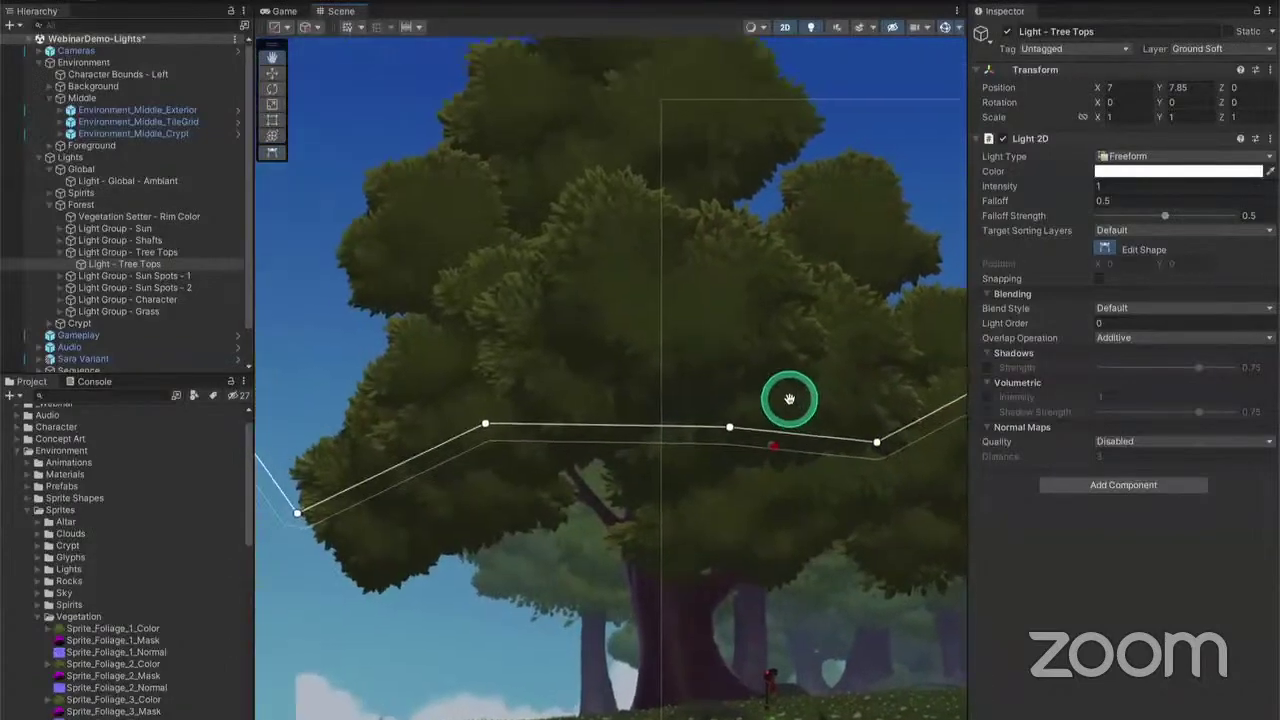
{"action": "left_click_drag", "start_coordinate": [731, 428], "coordinate": [739, 246]}
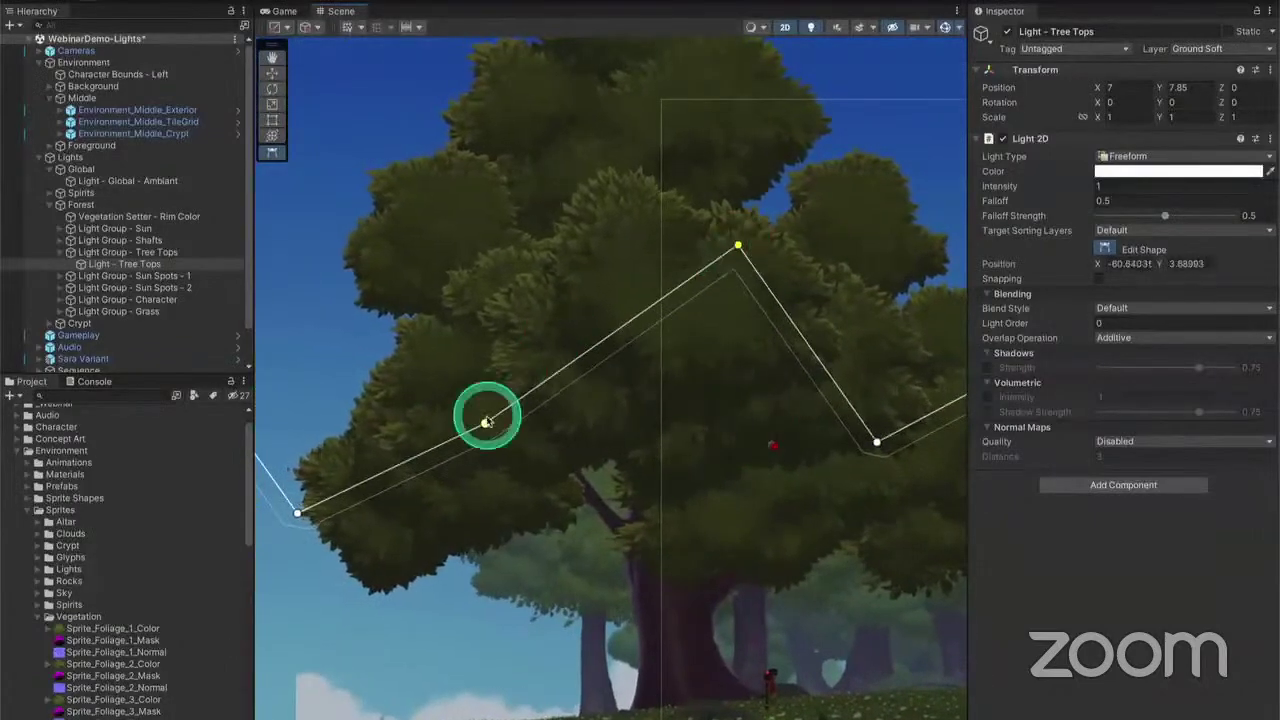
{"action": "left_click_drag", "start_coordinate": [483, 425], "coordinate": [518, 272]}
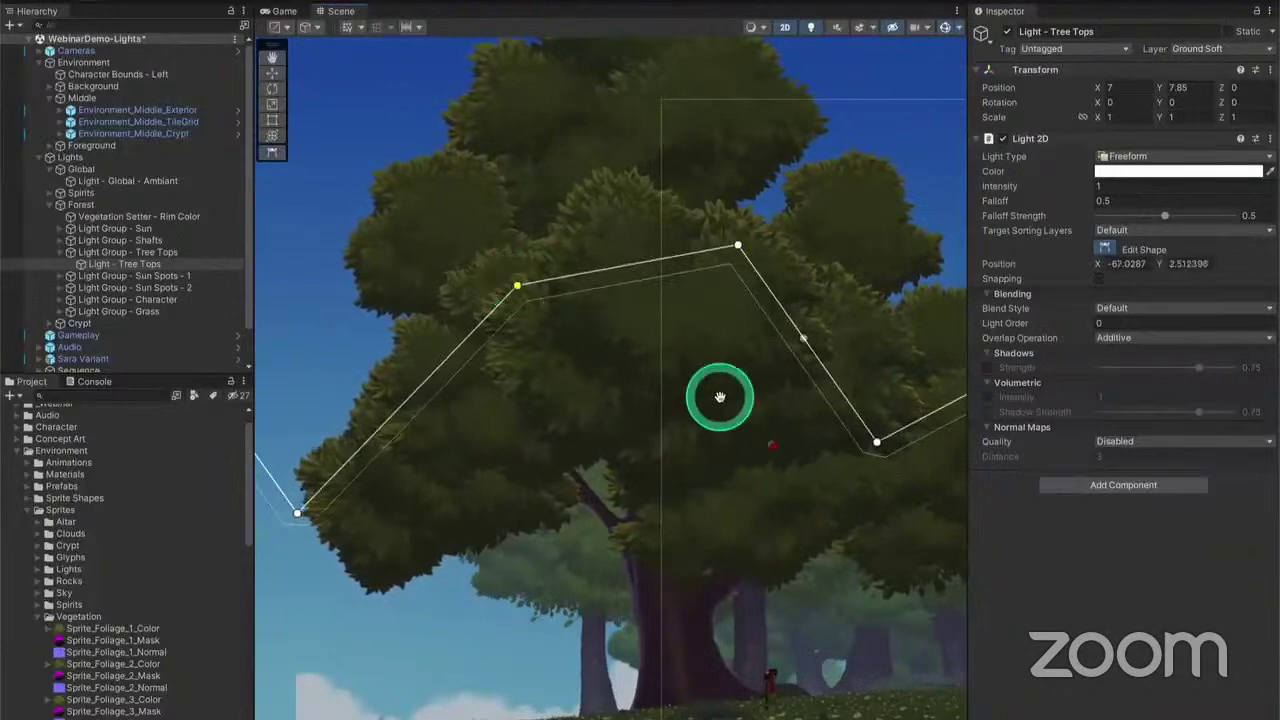
{"action": "scroll", "coordinate": [723, 394], "scroll_direction": "down", "scroll_amount": 3}
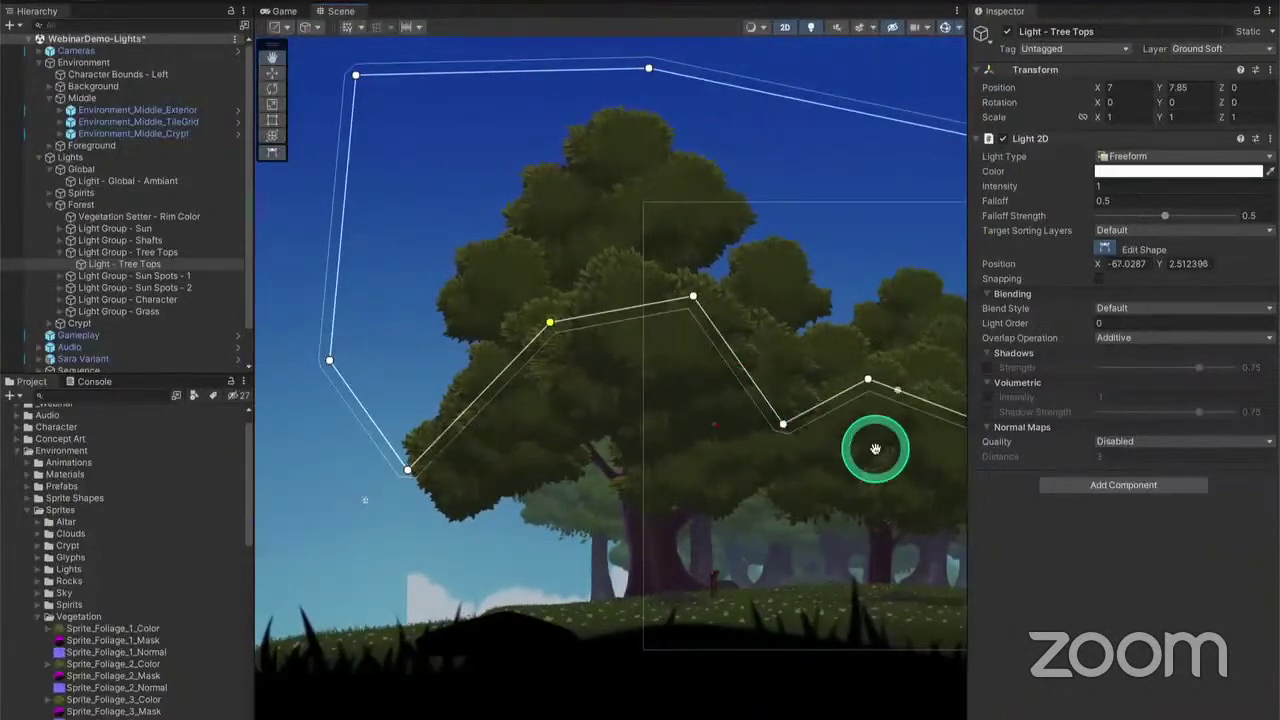
{"action": "middle_click_drag", "start_coordinate": [872, 449], "coordinate": [459, 396]}
{"action": "middle_click_drag", "start_coordinate": [330, 366], "coordinate": [682, 376]}
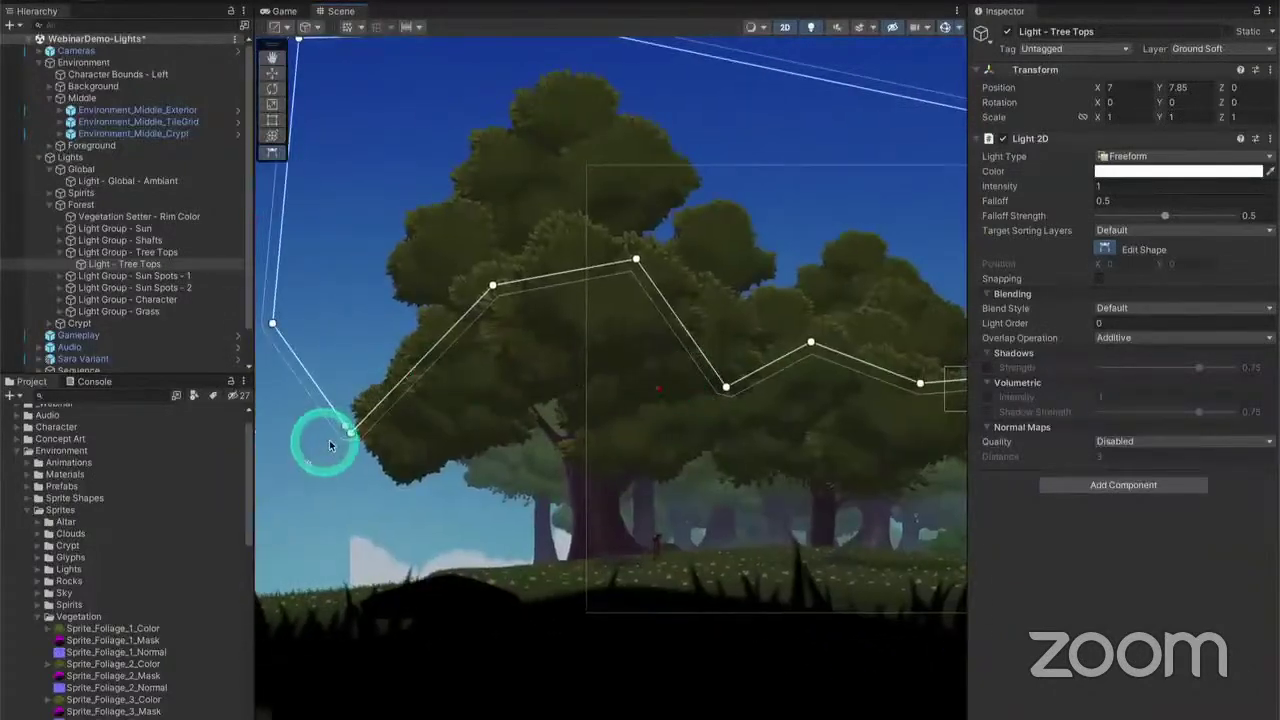
{"action": "left_click_drag", "start_coordinate": [345, 435], "coordinate": [358, 329]}
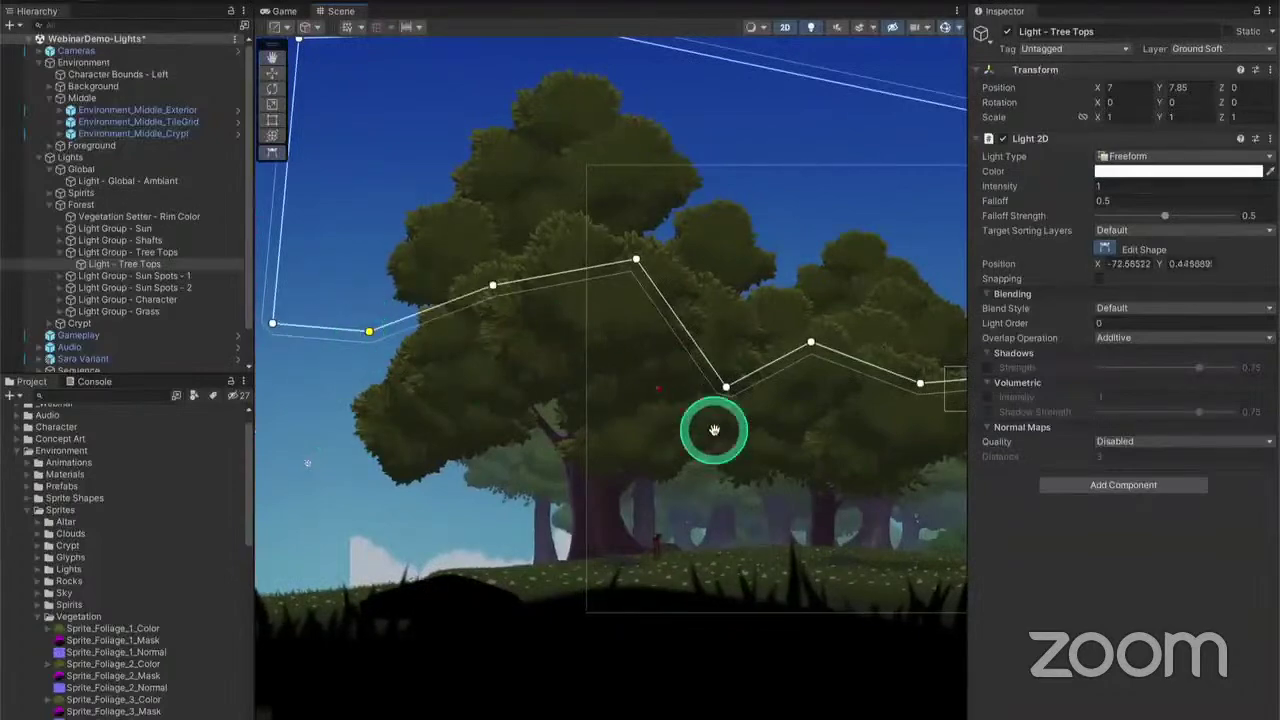
Set the tree-top light's color to golden yellow F1C753
{"action": "middle_click_drag", "start_coordinate": [711, 429], "coordinate": [128, 385]}
{"action": "middle_click_drag", "start_coordinate": [565, 457], "coordinate": [687, 419]}
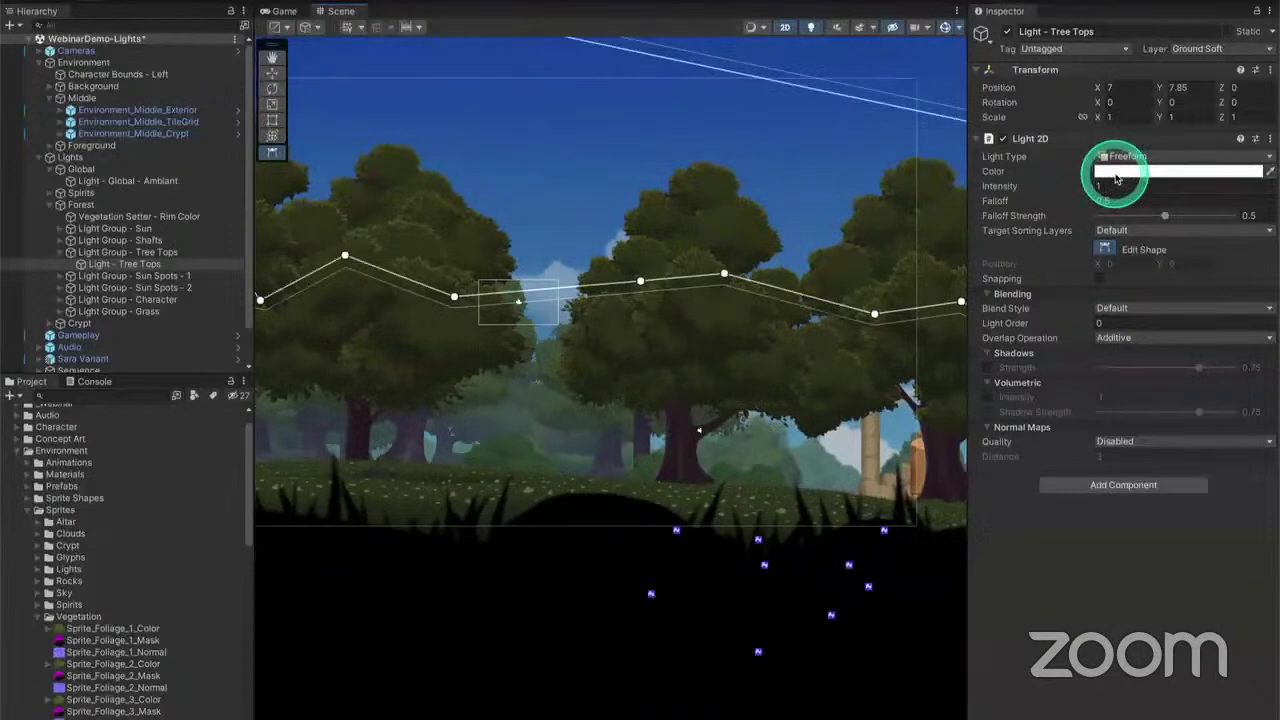
{"action": "left_click", "coordinate": [1117, 174]}
{"action": "left_click", "coordinate": [1240, 238]}
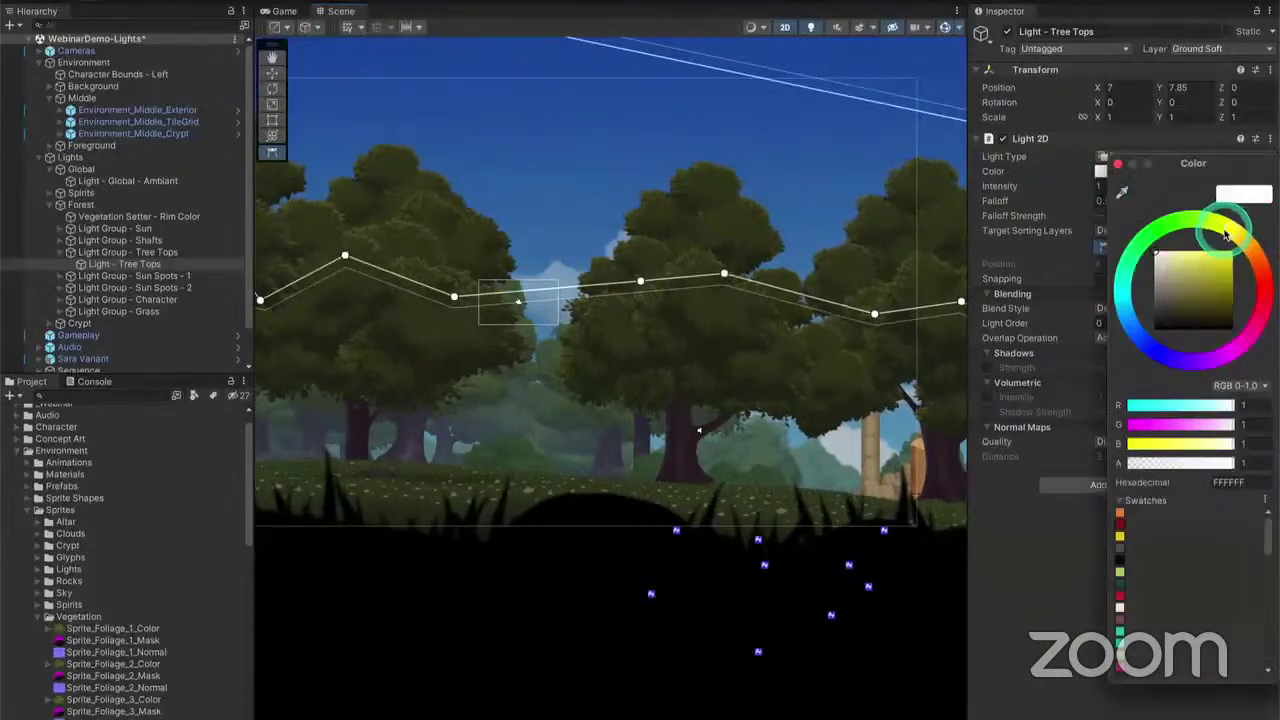
{"action": "left_click_drag", "start_coordinate": [1196, 266], "coordinate": [1206, 258]}
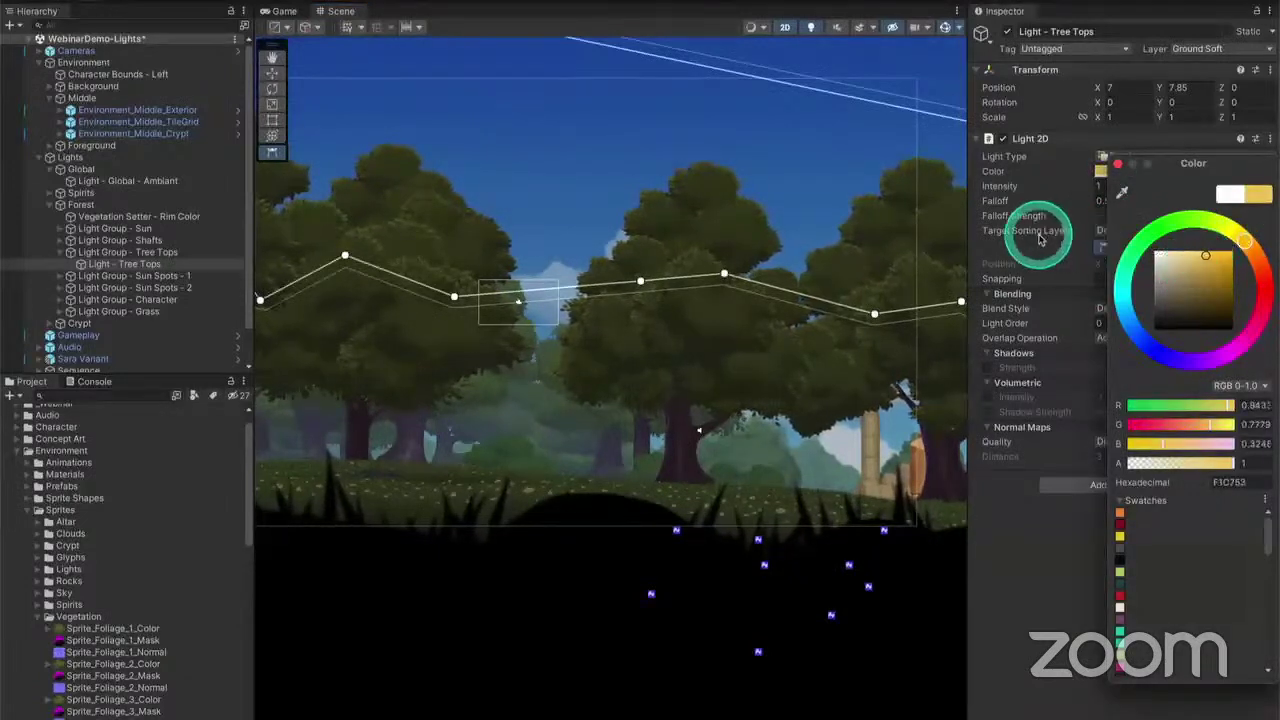
{"action": "left_click", "coordinate": [1038, 233]}
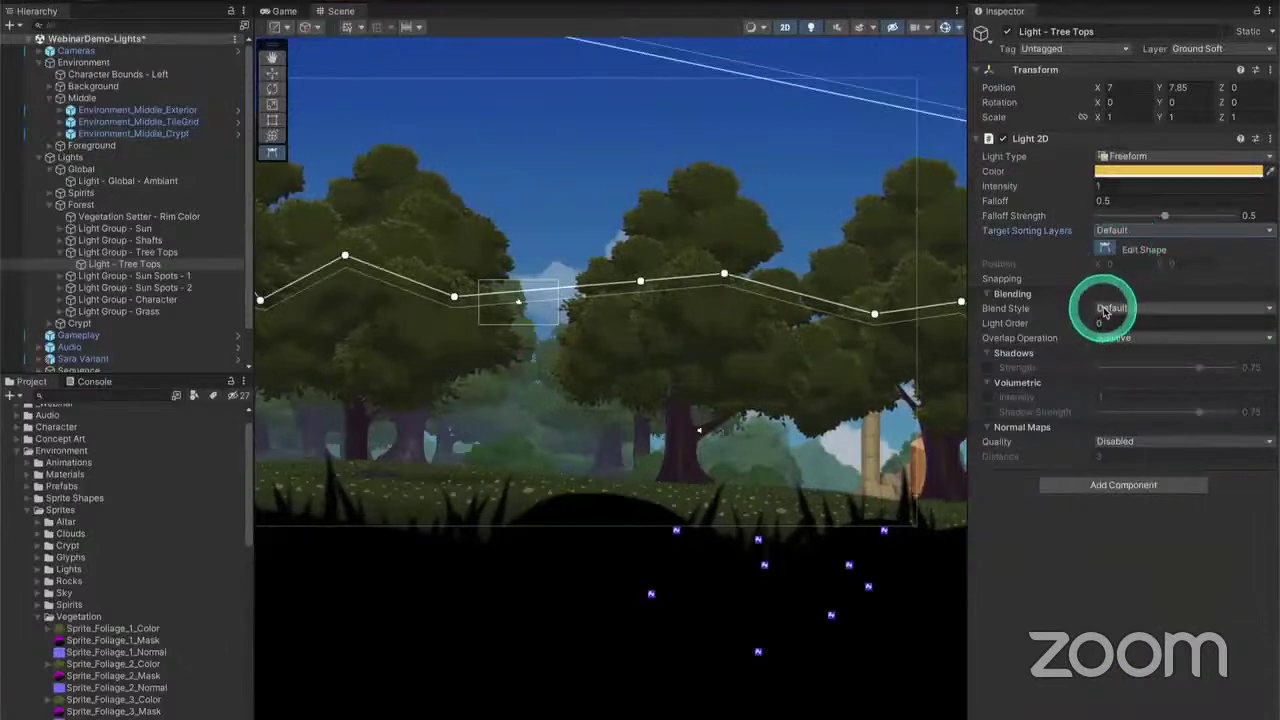
Add Near Background to the tree-top light's target sorting layers and set its intensity to 0.47
{"action": "left_click", "coordinate": [1106, 310]}
{"action": "left_click", "coordinate": [1110, 313]}
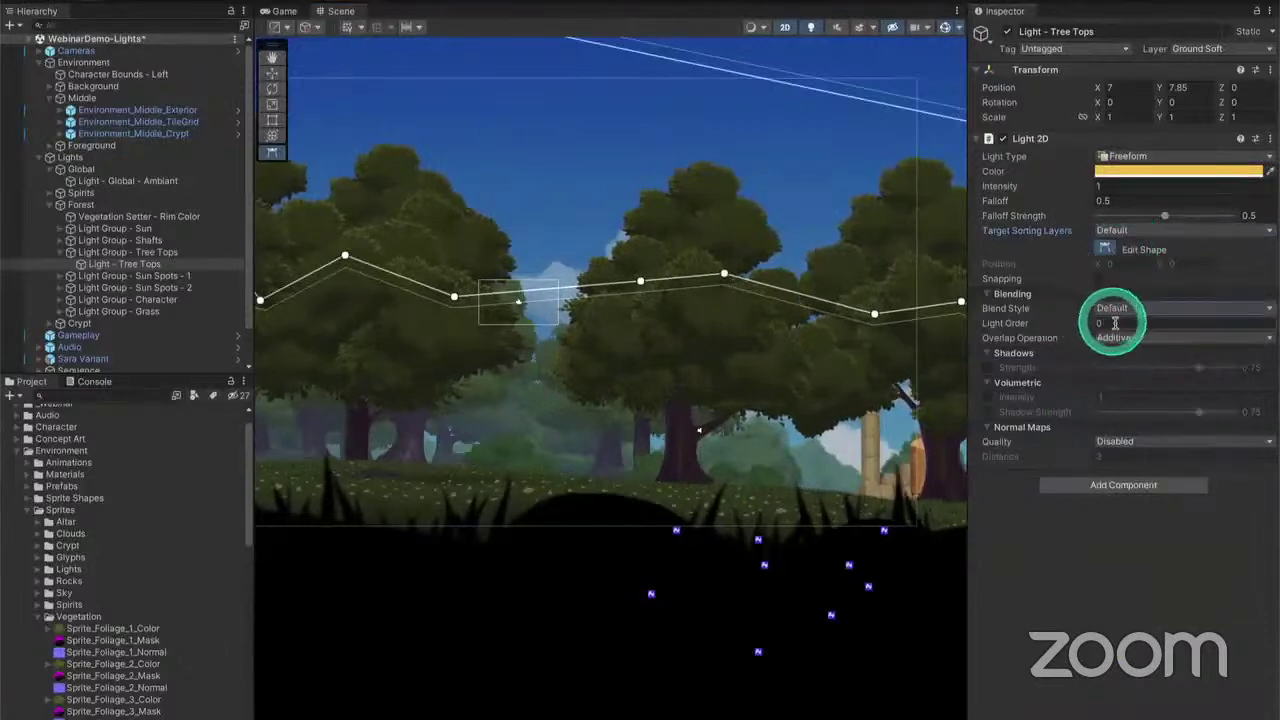
{"action": "left_click", "coordinate": [1113, 231]}
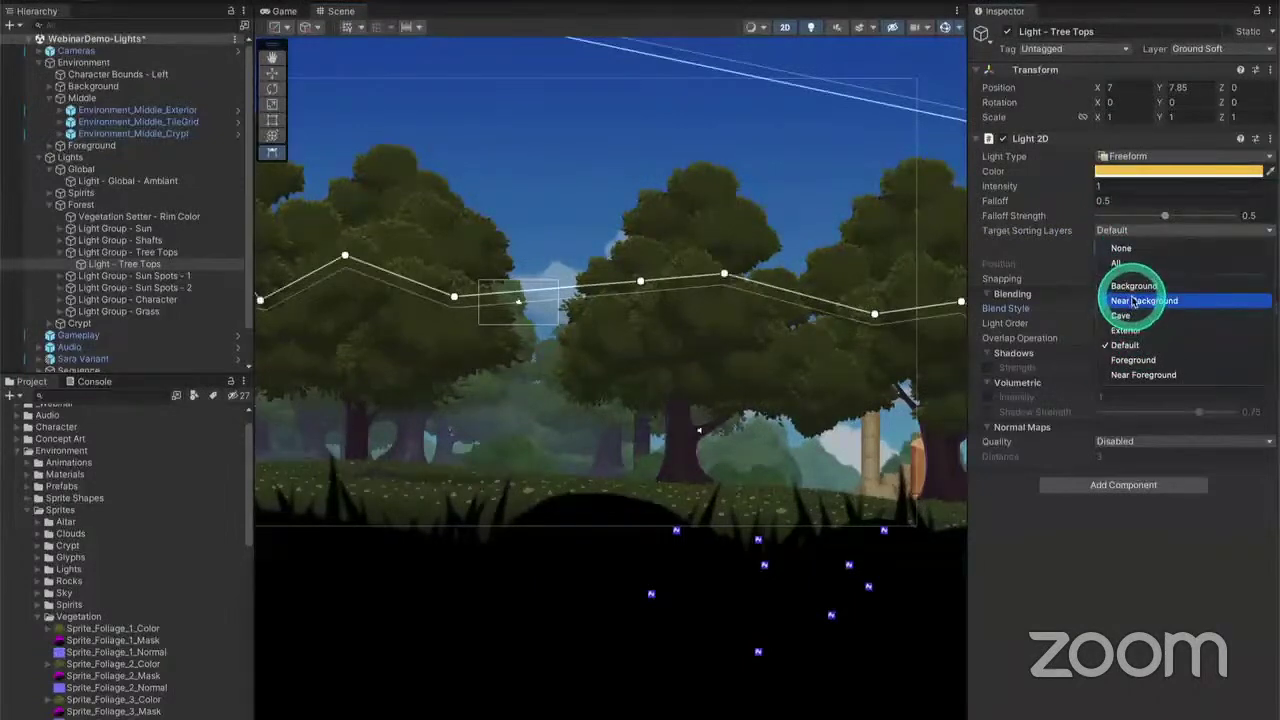
{"action": "left_click", "coordinate": [1133, 300]}
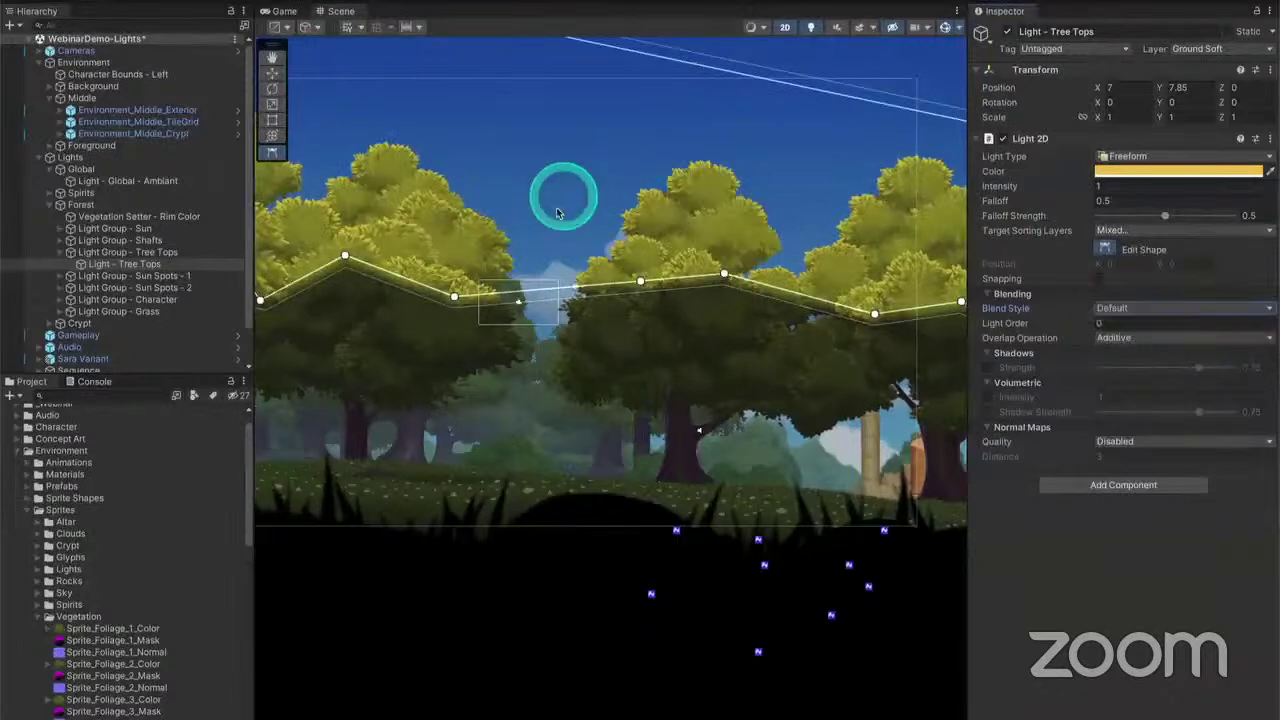
{"action": "left_click_drag", "start_coordinate": [1082, 184], "coordinate": [1070, 186]}
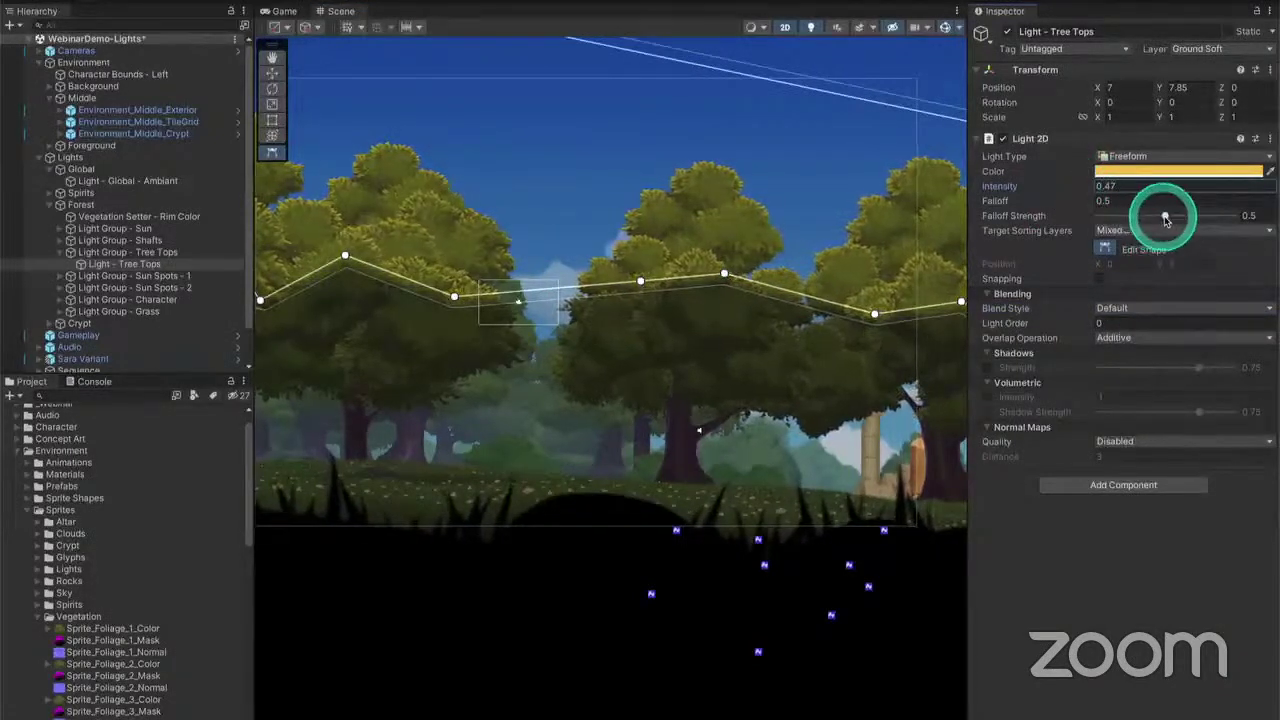
Set the tree-tops light's falloff to 1.58 with falloff strength 0.505, finish shape editing and deselect it to inspect the lit trees
{"action": "left_click_drag", "start_coordinate": [1074, 196], "coordinate": [1103, 206]}
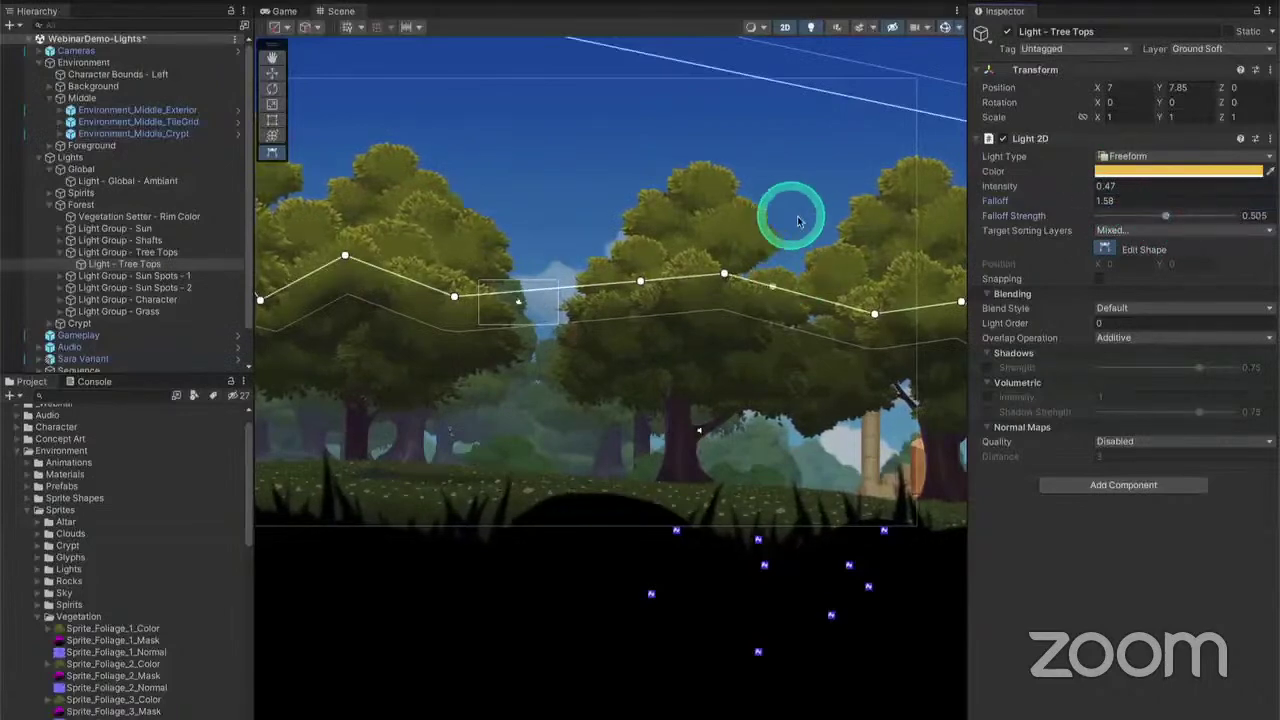
{"action": "left_click", "coordinate": [621, 204]}
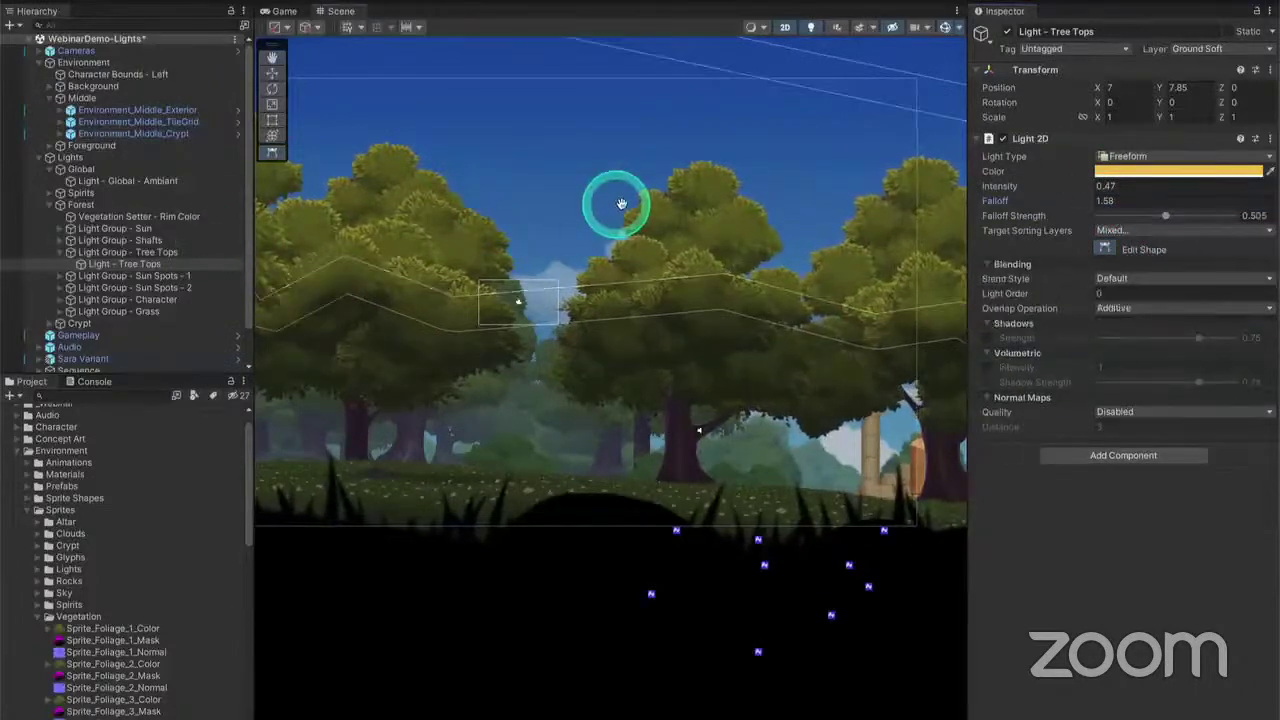
{"action": "scroll", "coordinate": [776, 317], "scroll_direction": "down", "scroll_amount": 3}
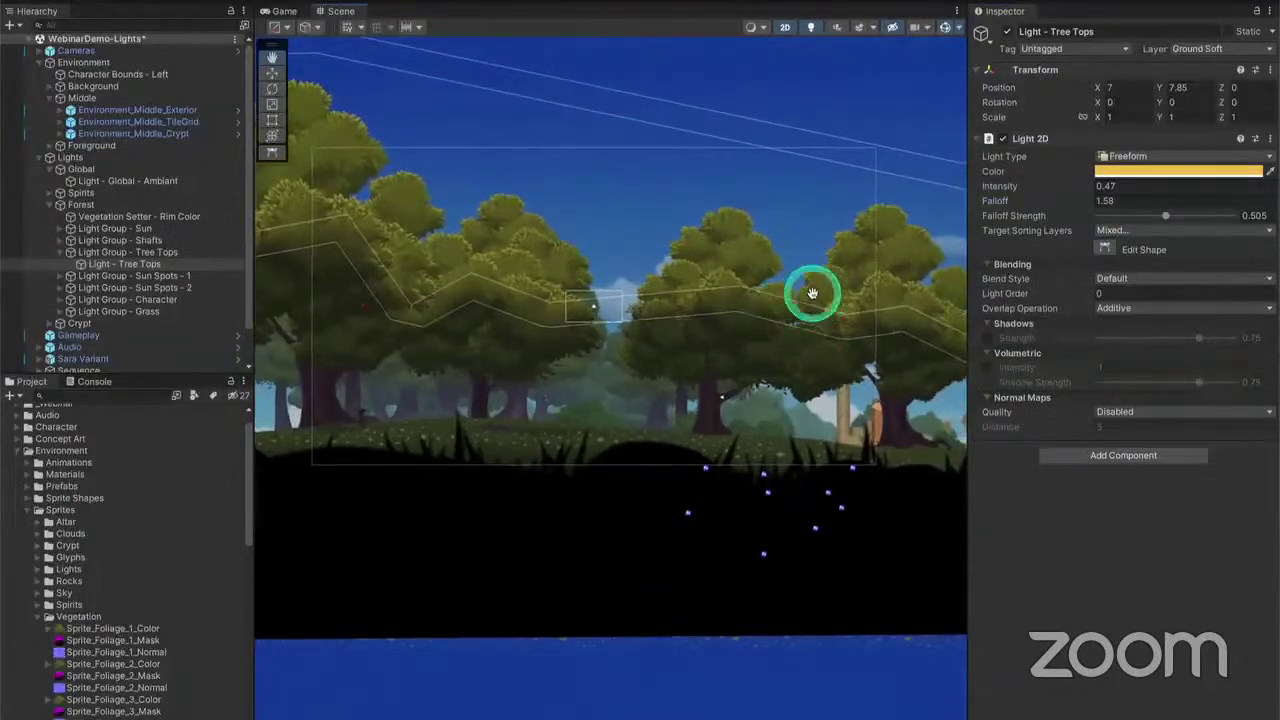
{"action": "left_click_drag", "start_coordinate": [812, 293], "coordinate": [693, 156]}
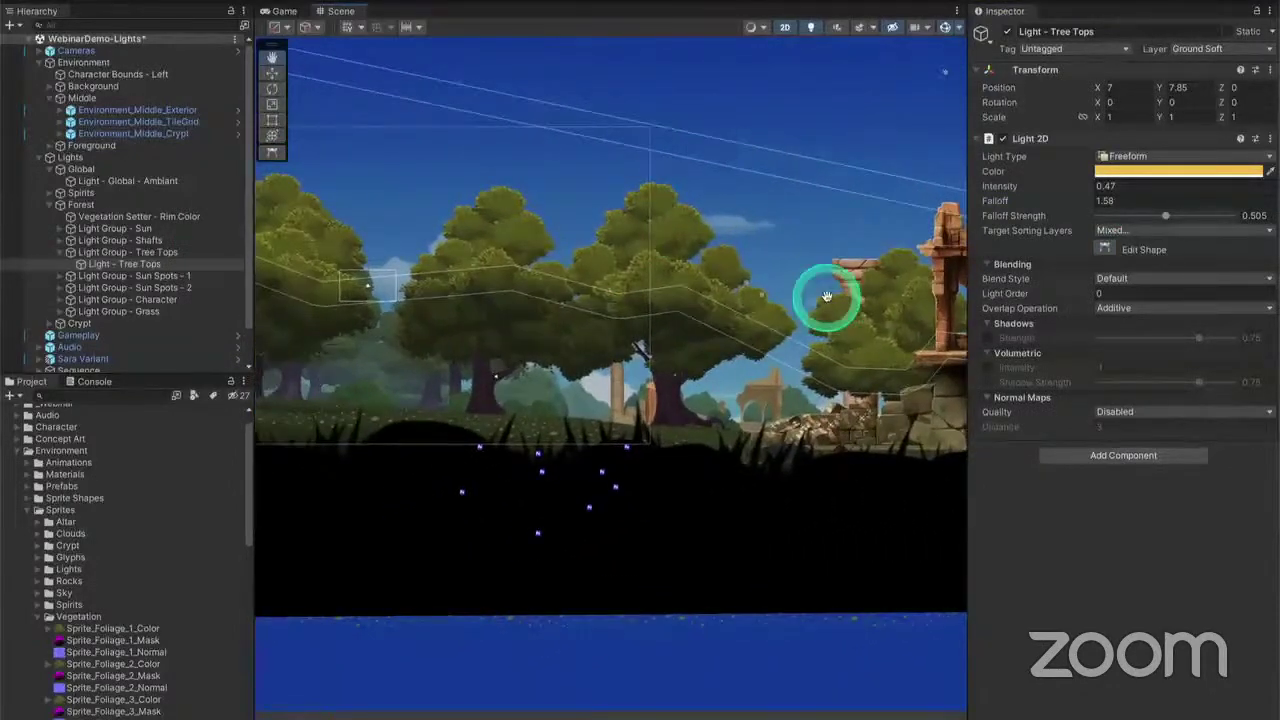
{"action": "left_click", "coordinate": [788, 108]}
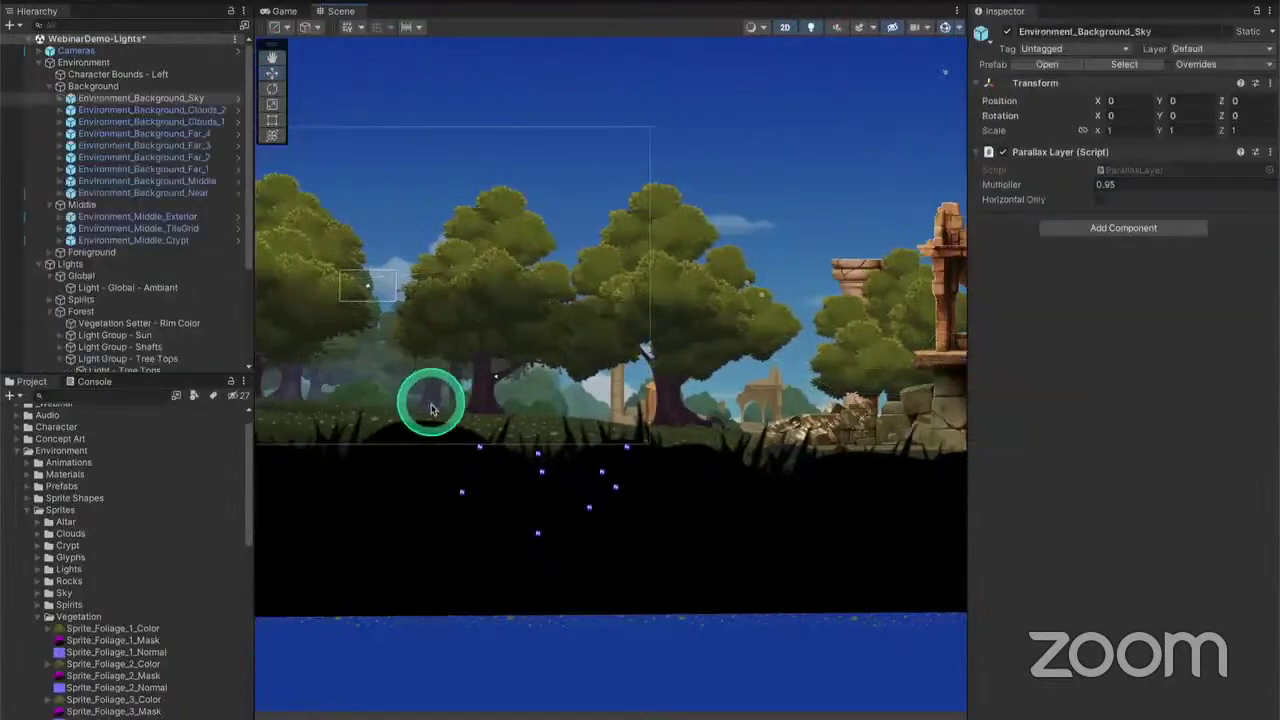
{"action": "left_click_drag", "start_coordinate": [437, 336], "coordinate": [569, 380]}
{"action": "scroll", "coordinate": [569, 382], "scroll_direction": "up", "scroll_amount": 4}
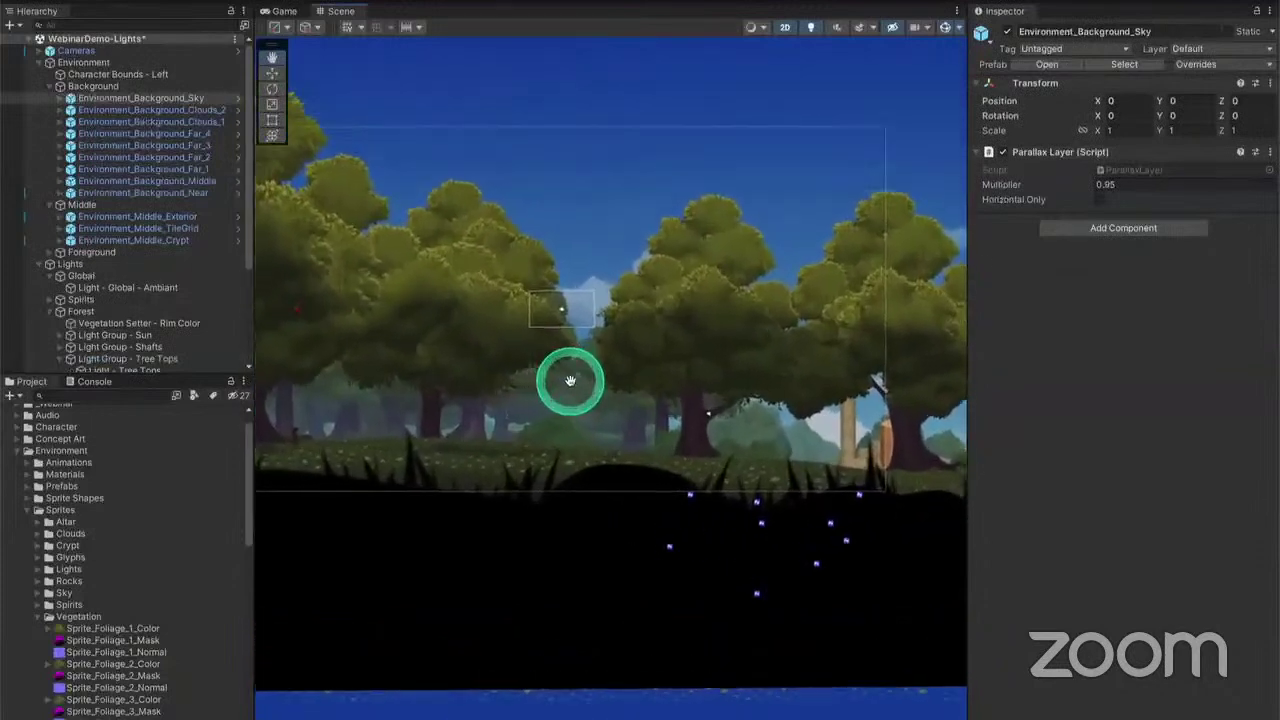
{"action": "scroll", "coordinate": [570, 380], "scroll_direction": "up", "scroll_amount": 3}
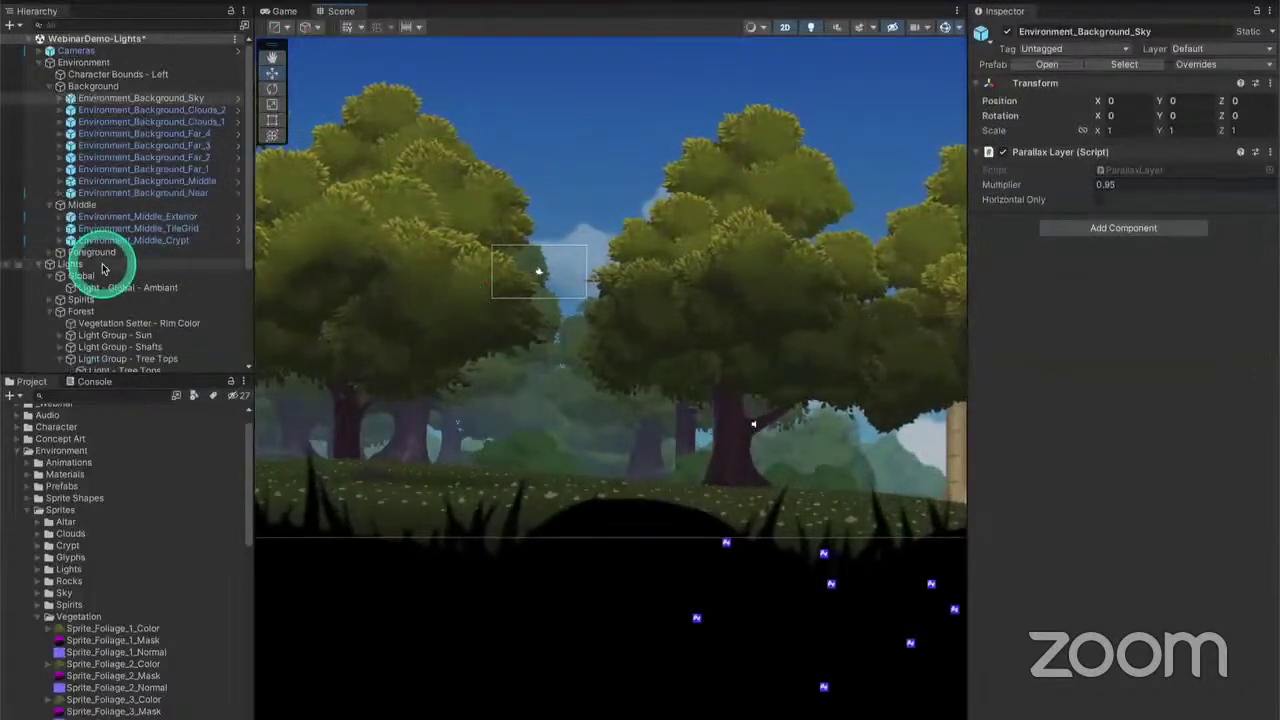
Change the blend style of Light - Tree Tops to Direct Lighting (R) and deselect the light
{"action": "scroll", "coordinate": [100, 266], "scroll_direction": "down", "scroll_amount": 3}
{"action": "left_click", "coordinate": [137, 280]}
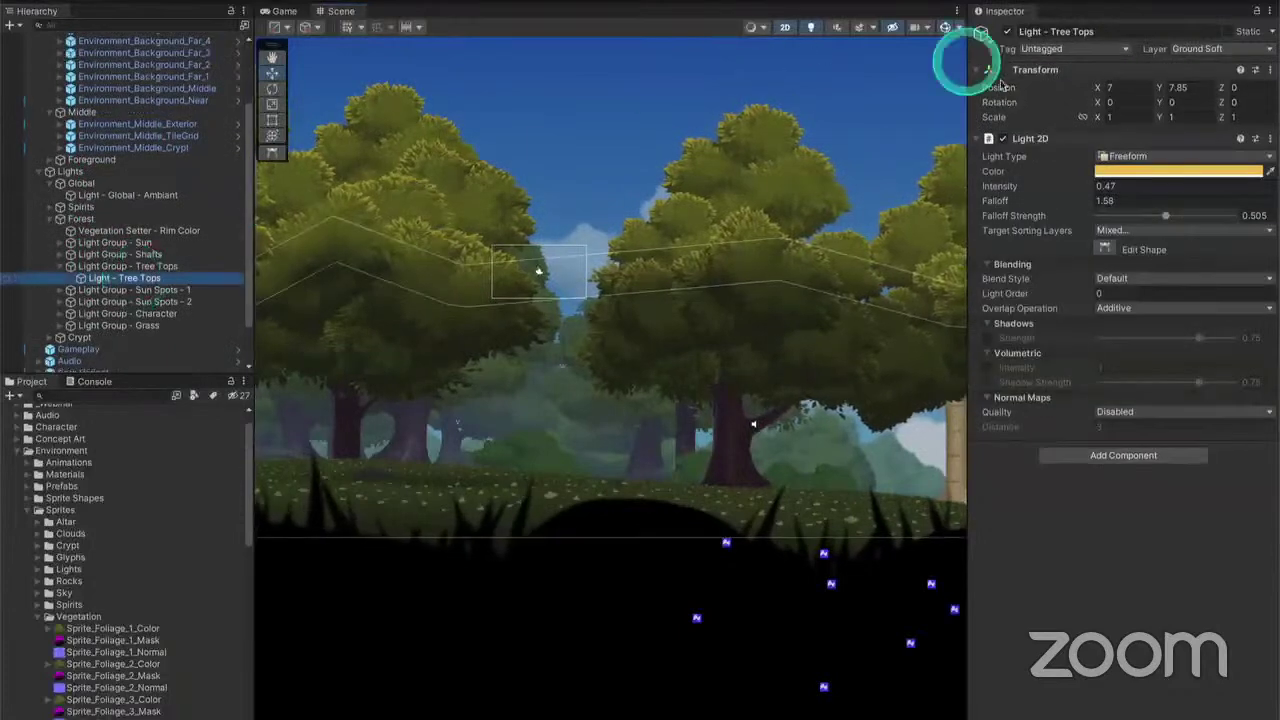
{"action": "left_click", "coordinate": [1112, 280]}
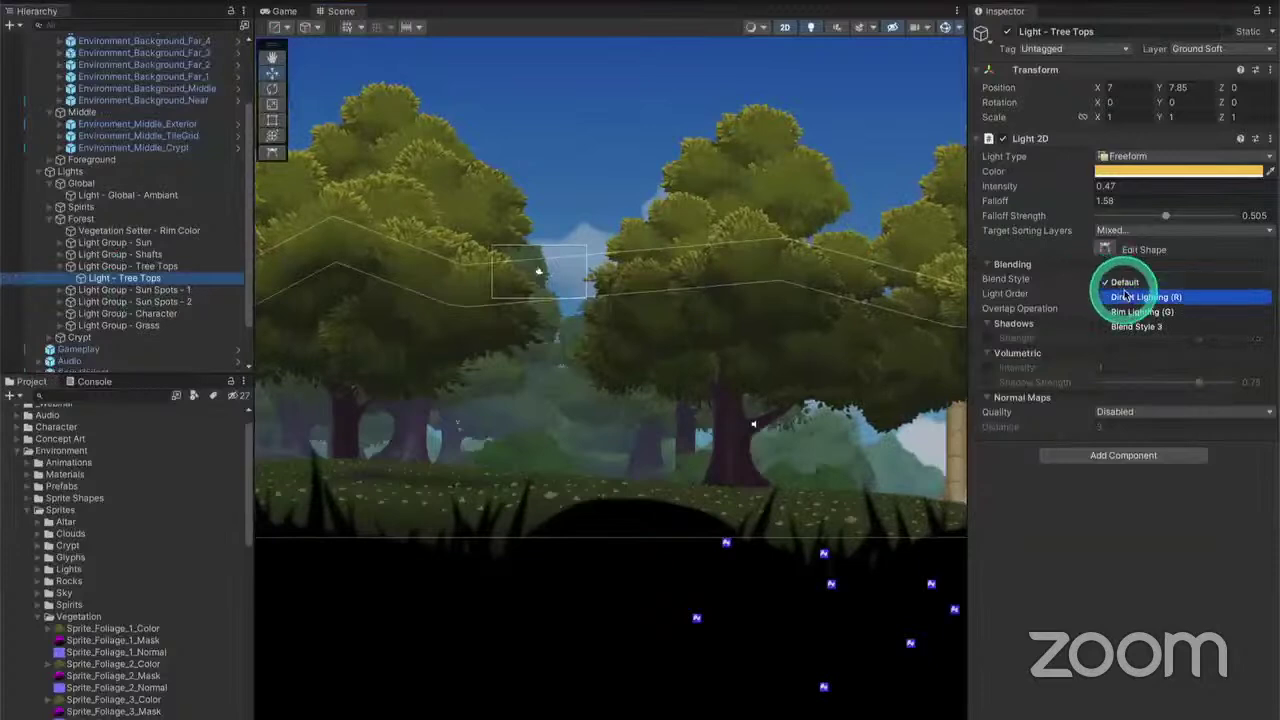
{"action": "left_click", "coordinate": [1137, 297]}
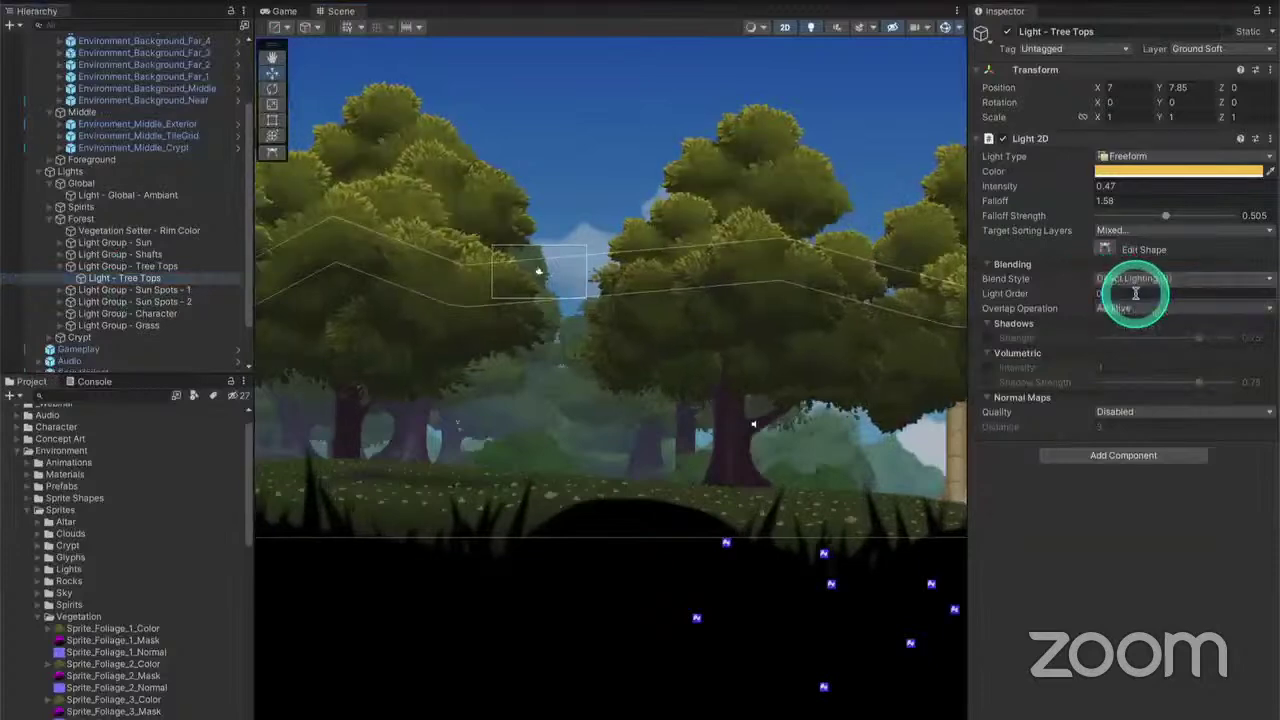
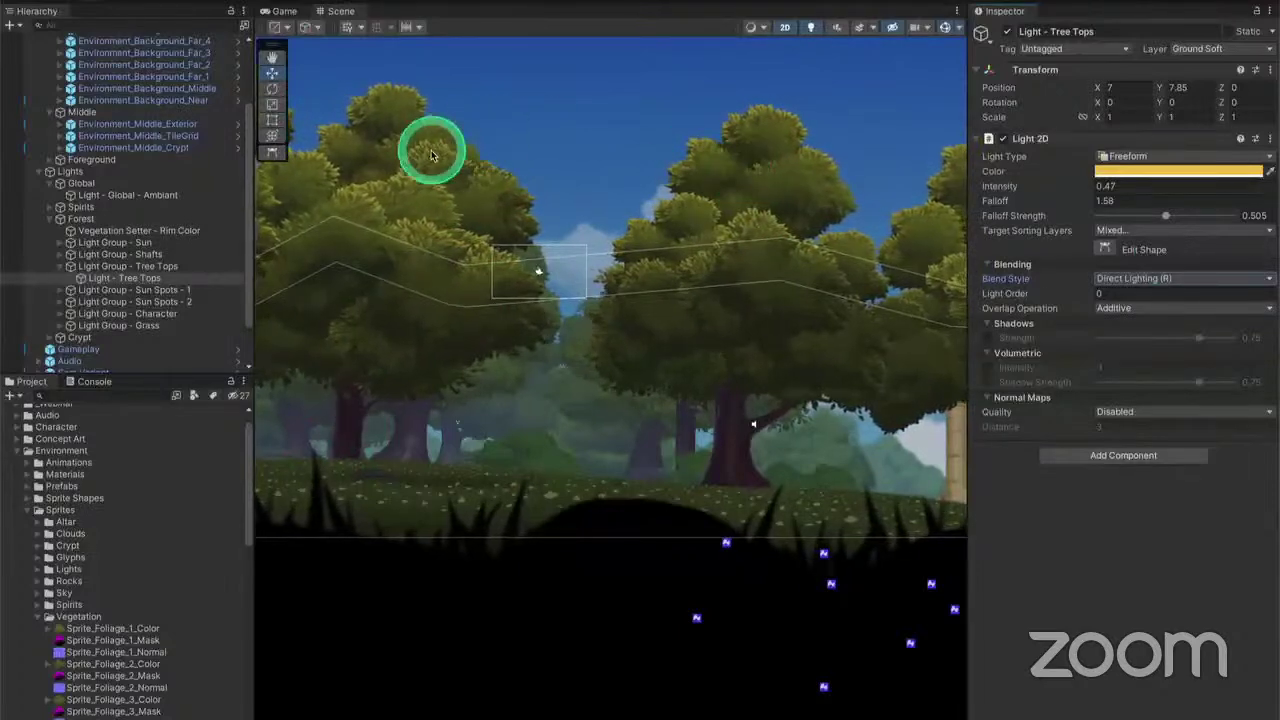
{"action": "left_click", "coordinate": [783, 197]}
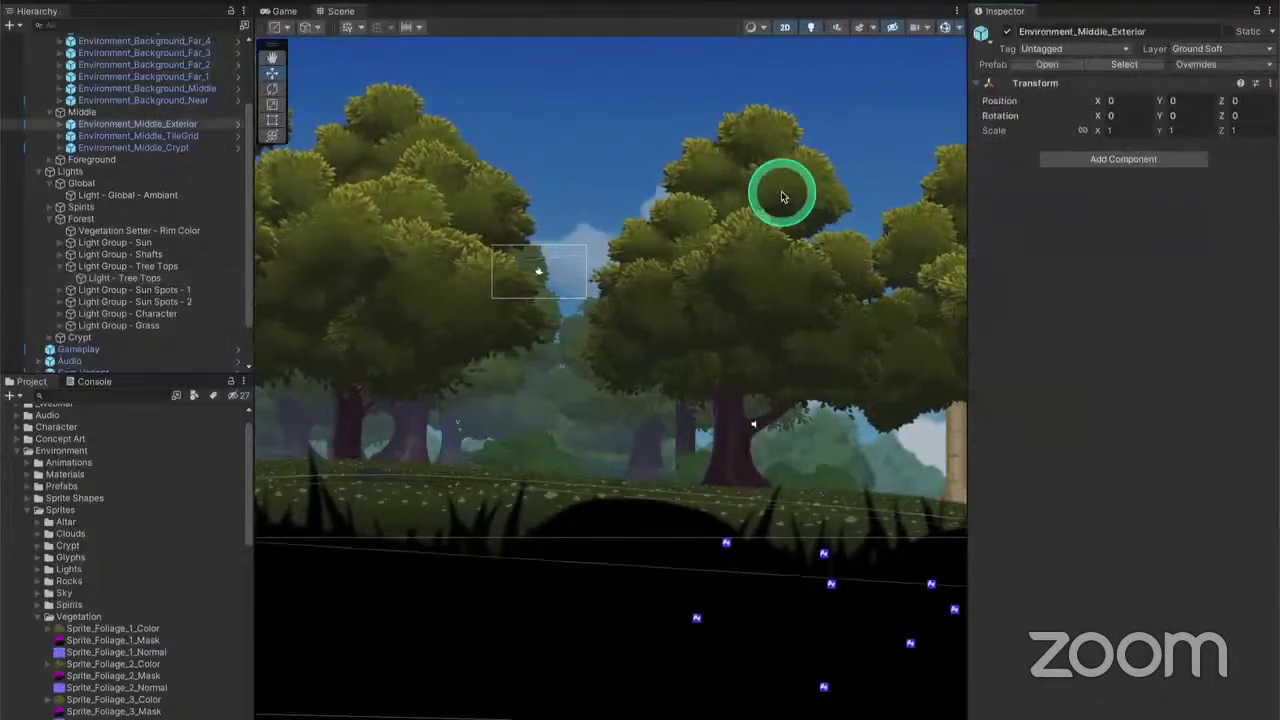
Open Sprite_Foliage_1_Color in the Sprite Editor and show its Secondary Textures in an enlarged window
{"action": "left_click", "coordinate": [142, 629]}
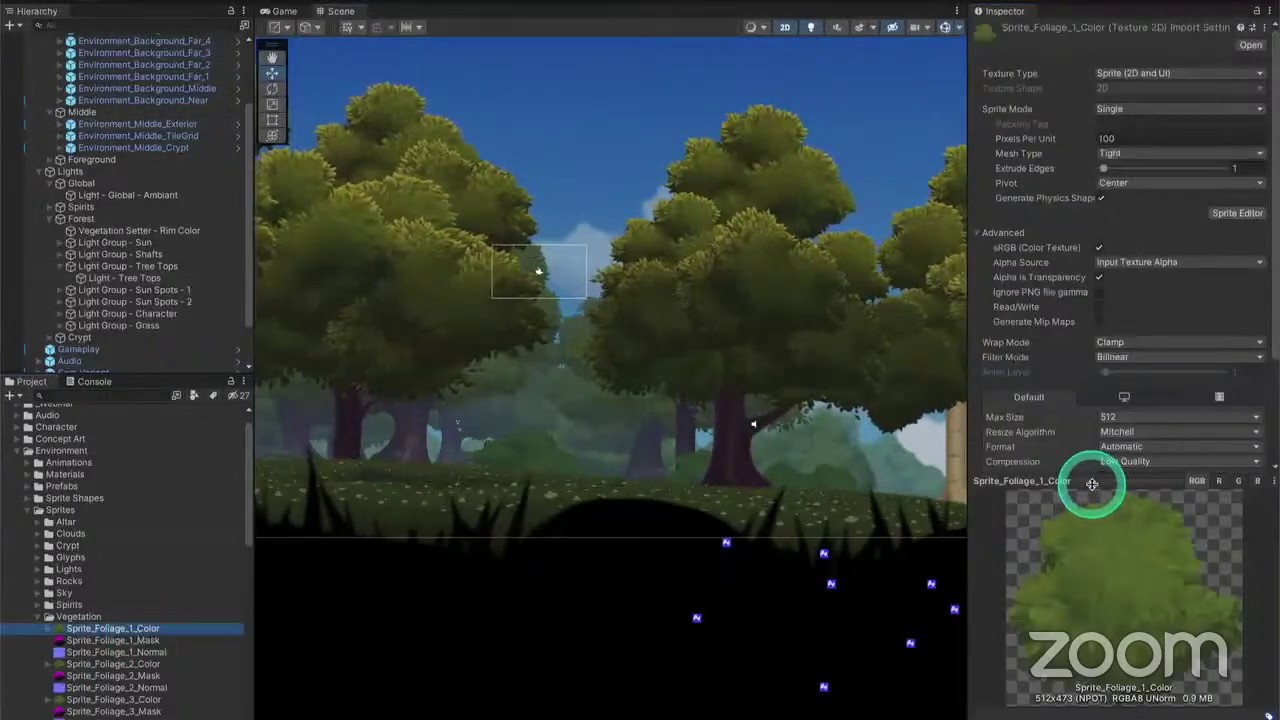
{"action": "mouse_move", "coordinate": [1092, 484]}
{"action": "left_mouse_down"}
{"action": "mouse_move", "coordinate": [1086, 503]}
{"action": "mouse_move", "coordinate": [1086, 491]}
{"action": "left_mouse_up"}
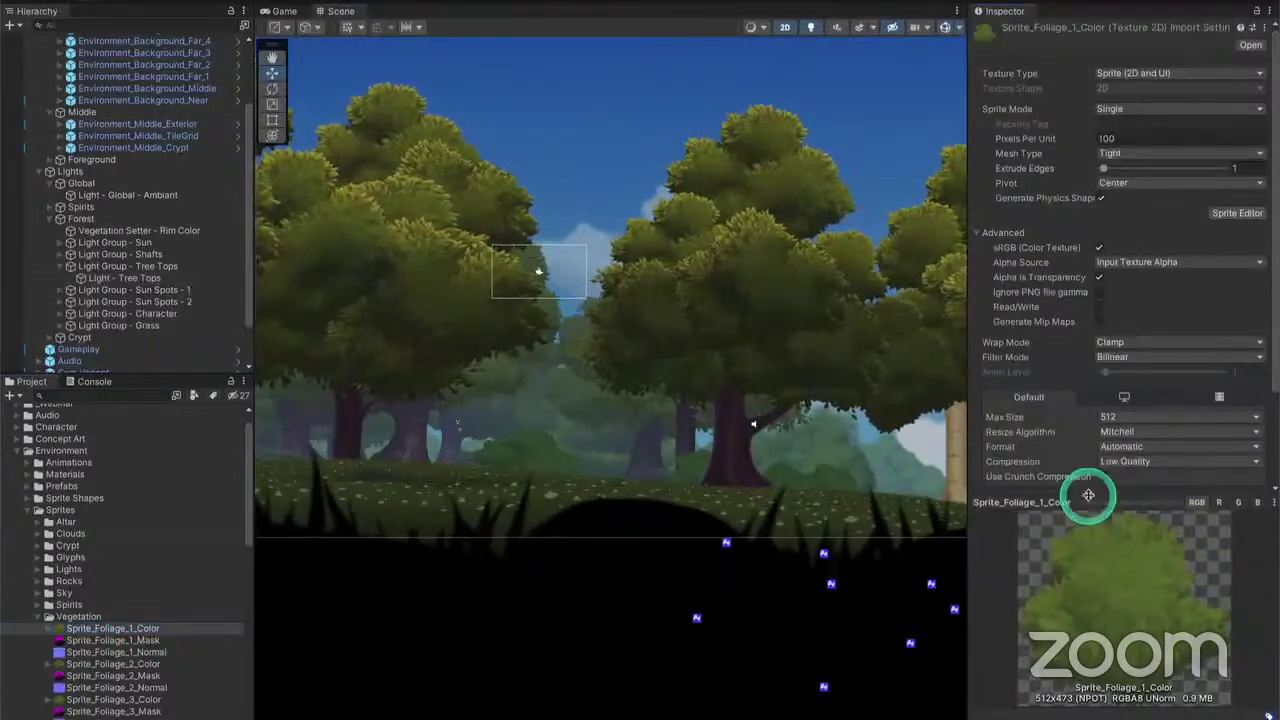
{"action": "left_click", "coordinate": [1237, 216]}
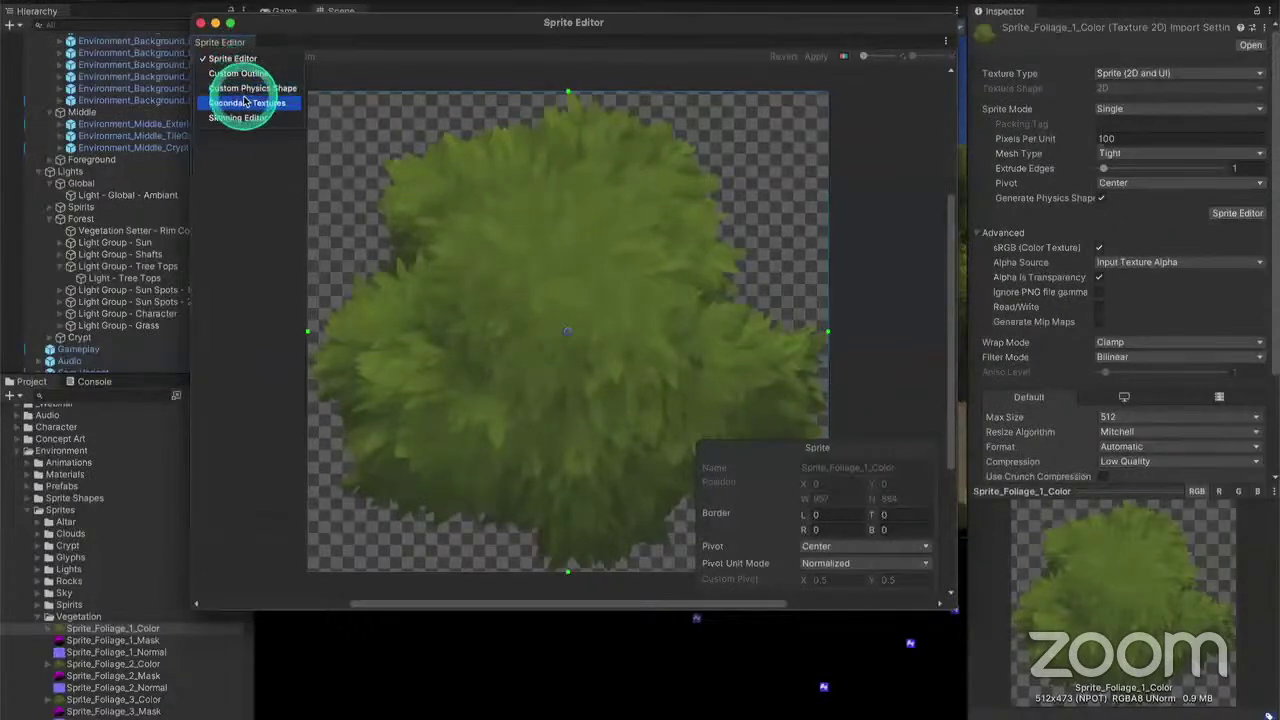
{"action": "left_click", "coordinate": [243, 103]}
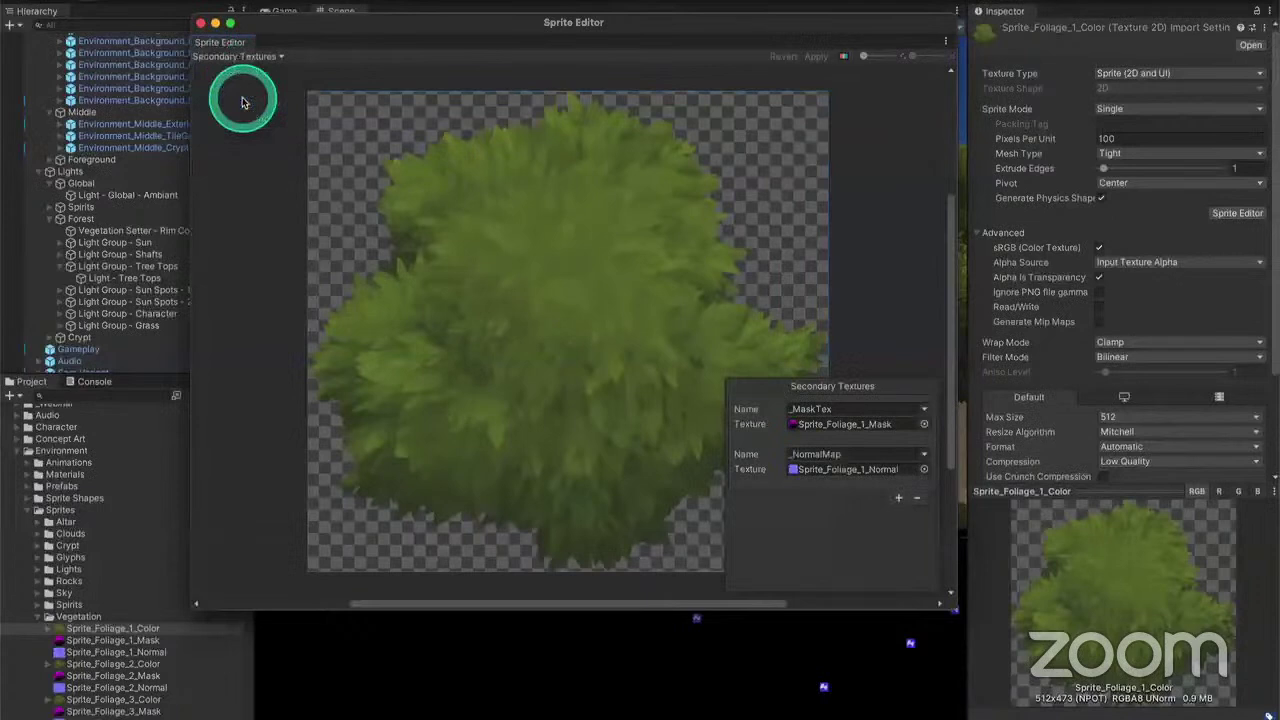
{"action": "left_click_drag", "start_coordinate": [954, 607], "coordinate": [1151, 616]}
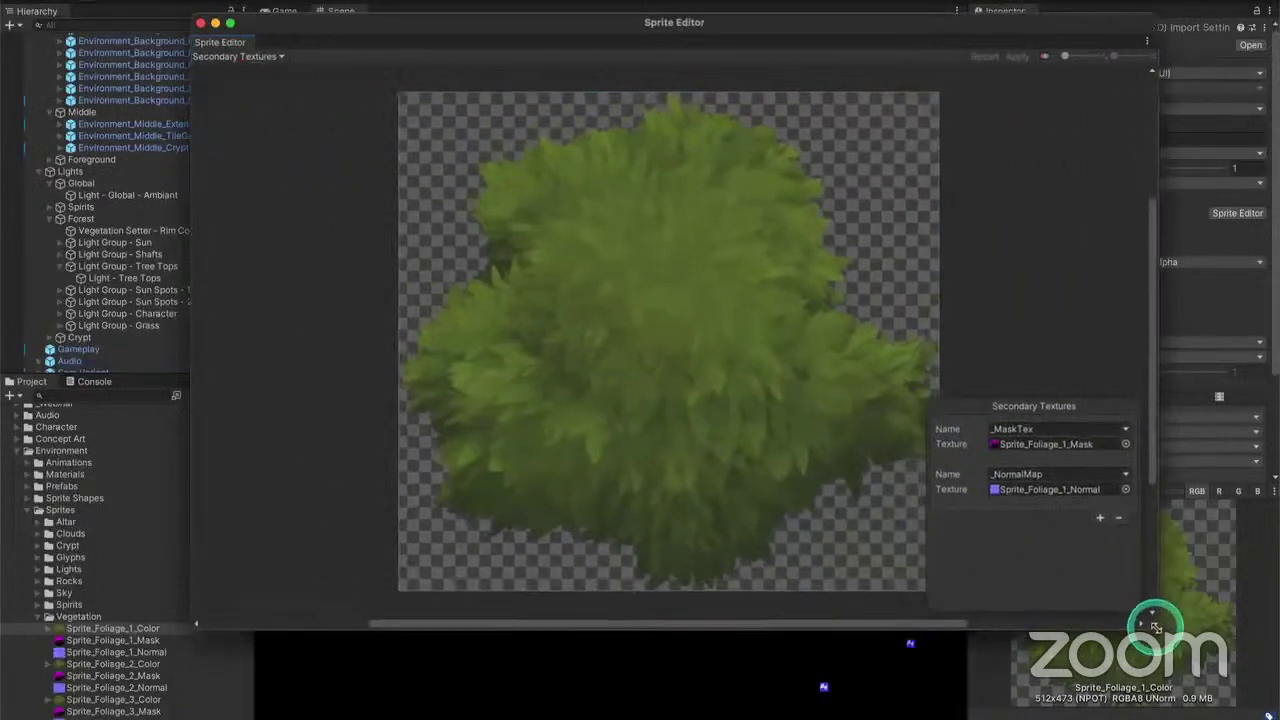
Preview the _MaskTex secondary texture over the foliage sprite, then close the Sprite Editor
{"action": "left_click", "coordinate": [973, 438]}
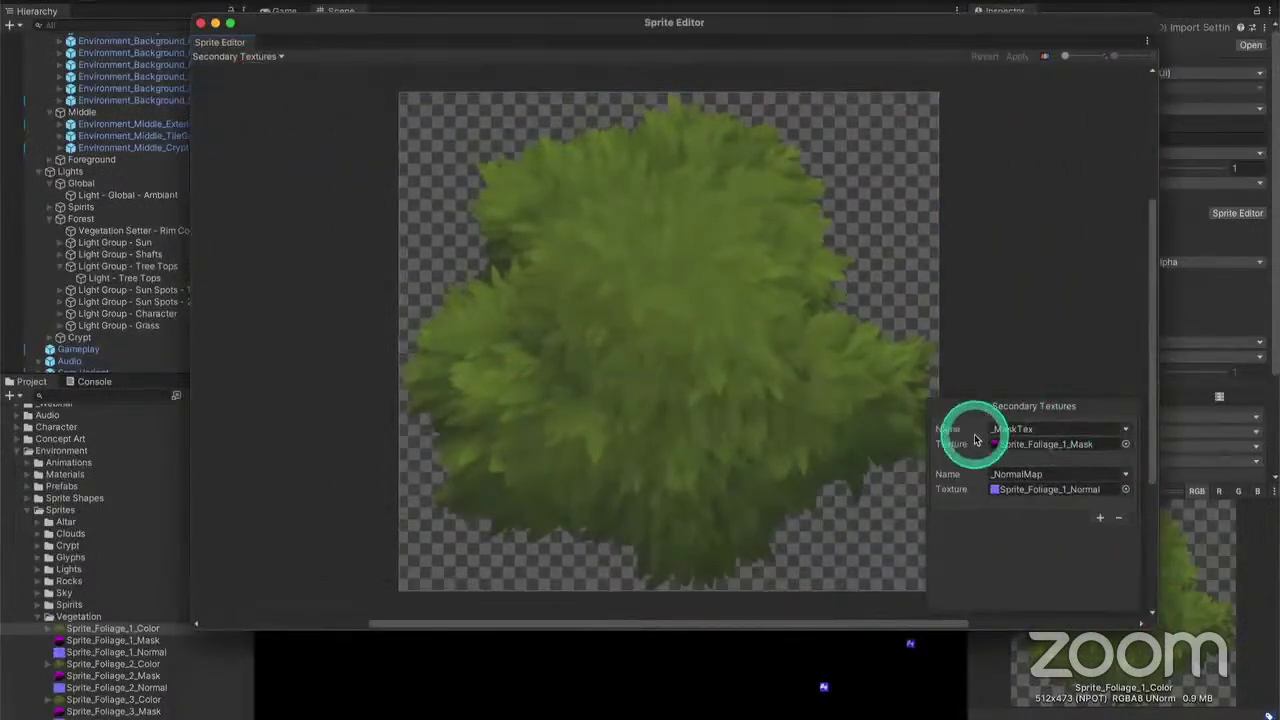
{"action": "left_click", "coordinate": [962, 486]}
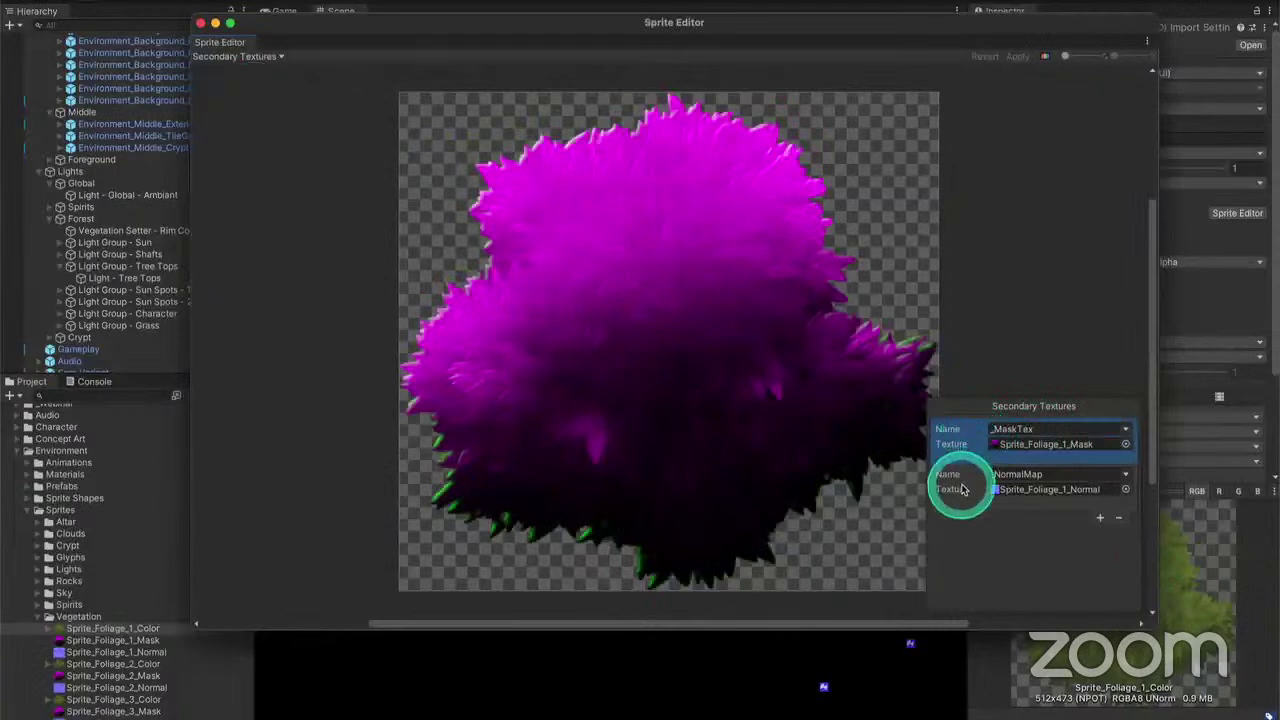
{"action": "left_click", "coordinate": [950, 440]}
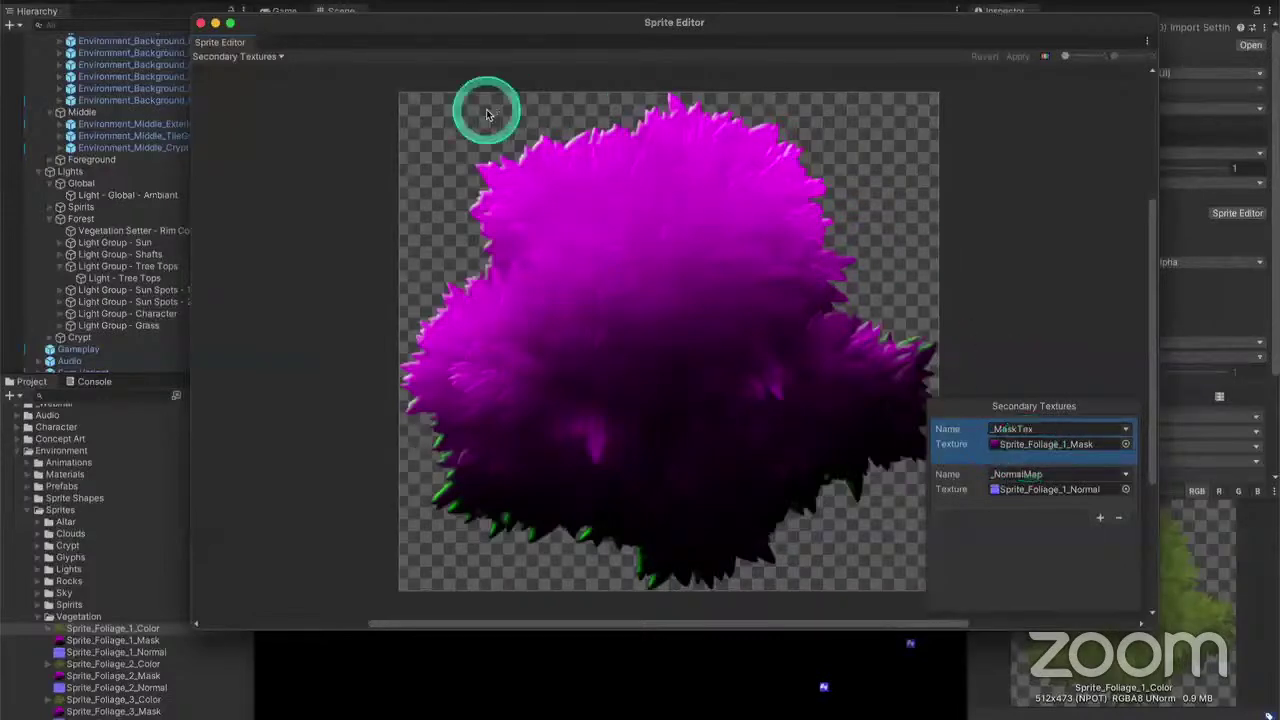
{"action": "left_click", "coordinate": [204, 27]}
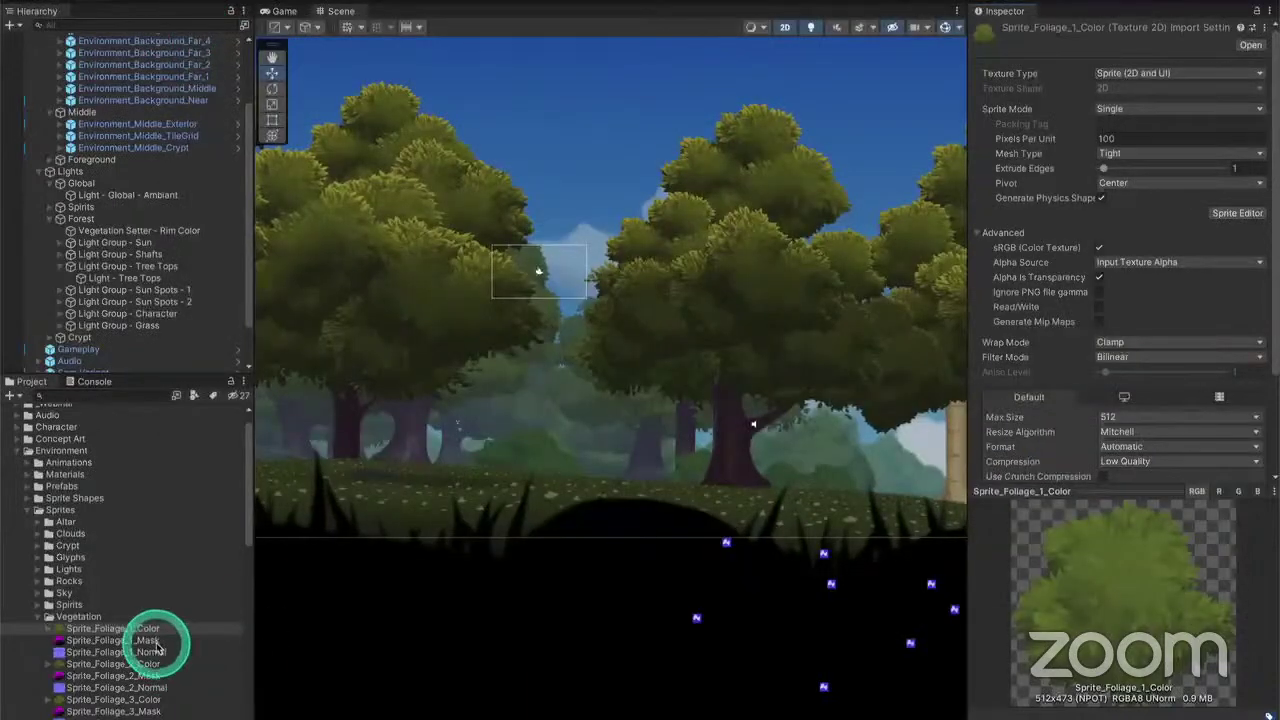
Enlarge the preview of Sprite_Foliage_1_Mask and examine its red, green and blue channels separately
{"action": "left_click", "coordinate": [157, 643]}
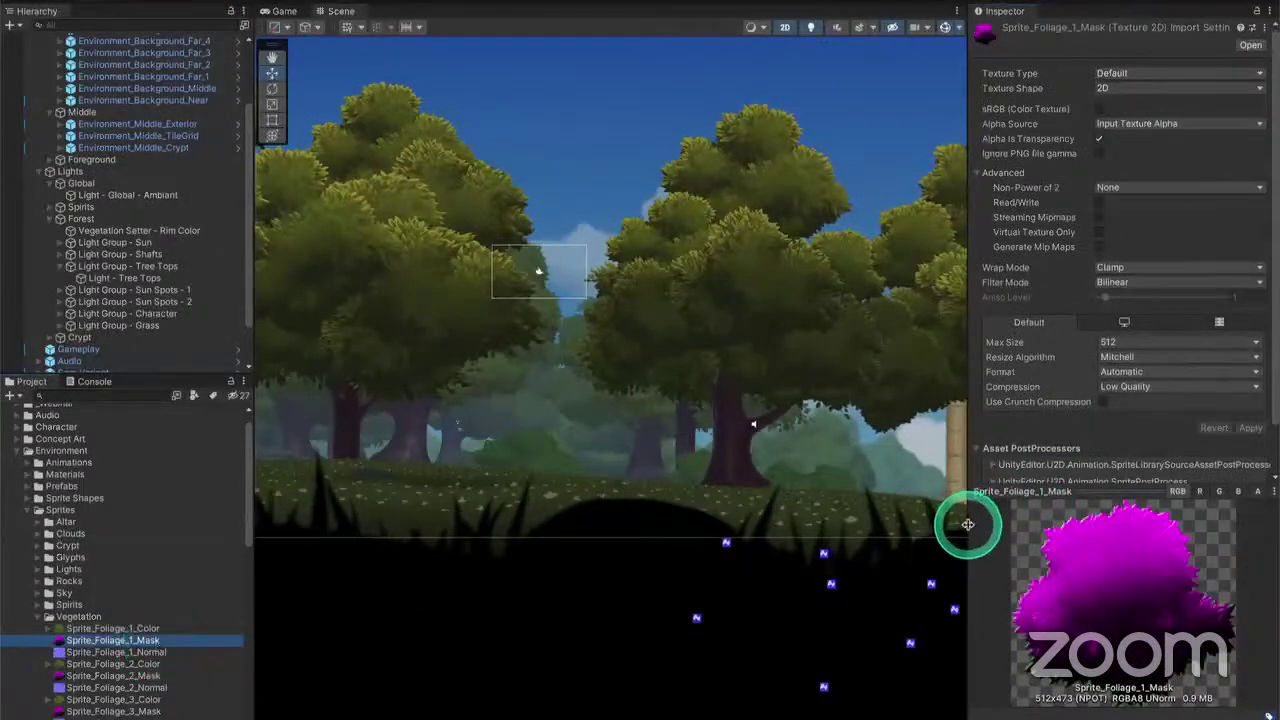
{"action": "left_click_drag", "start_coordinate": [966, 526], "coordinate": [744, 515]}
{"action": "left_click_drag", "start_coordinate": [1014, 492], "coordinate": [1177, 340]}
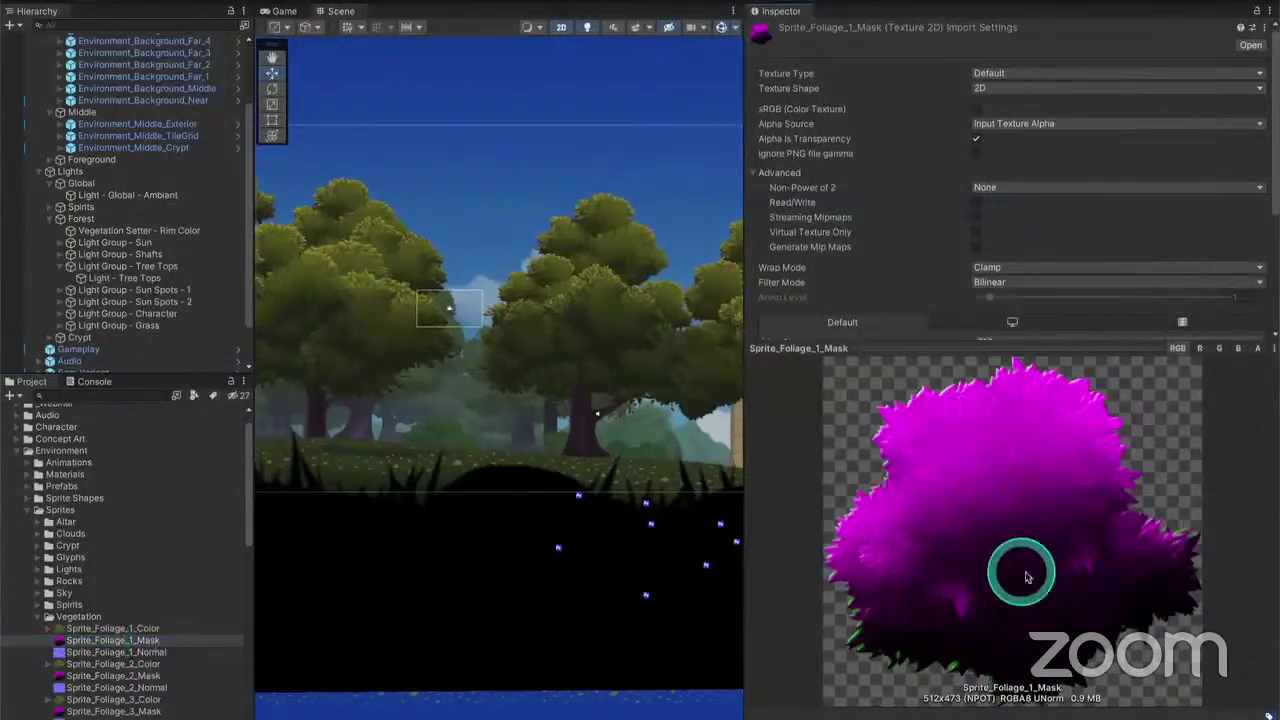
{"action": "left_click", "coordinate": [1201, 350]}
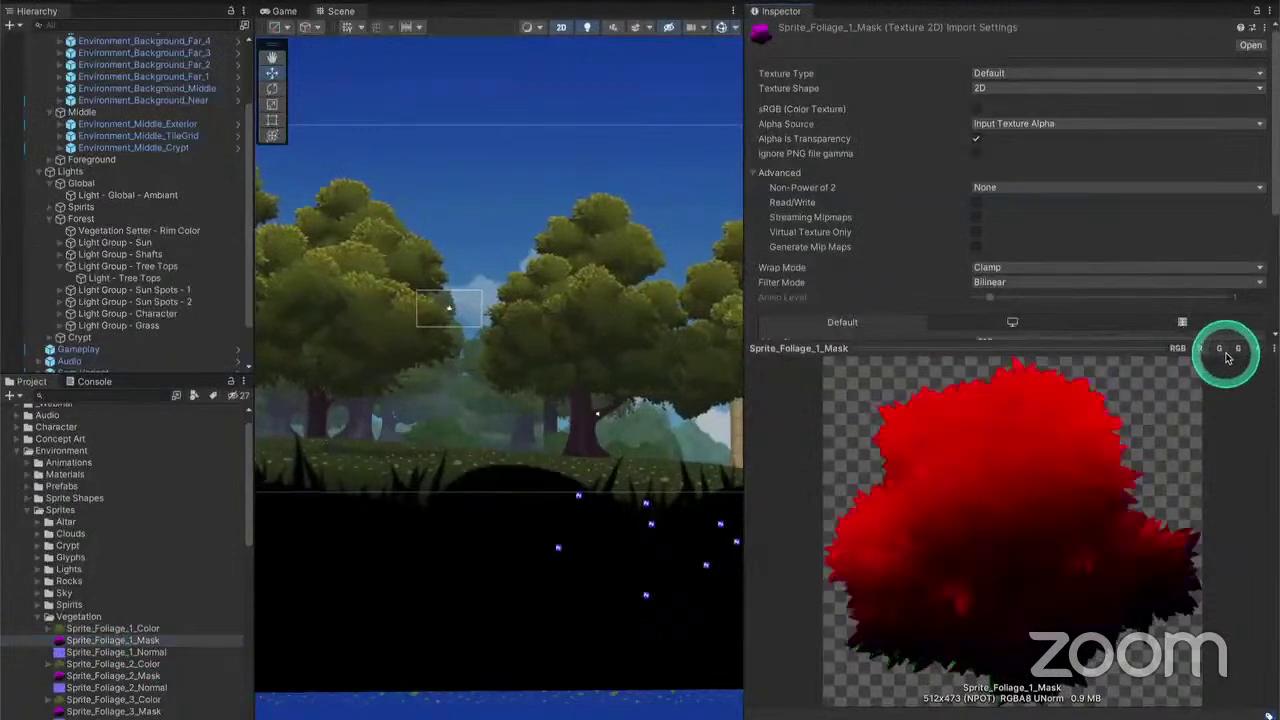
{"action": "left_click", "coordinate": [1220, 350]}
{"action": "left_click", "coordinate": [1239, 350]}
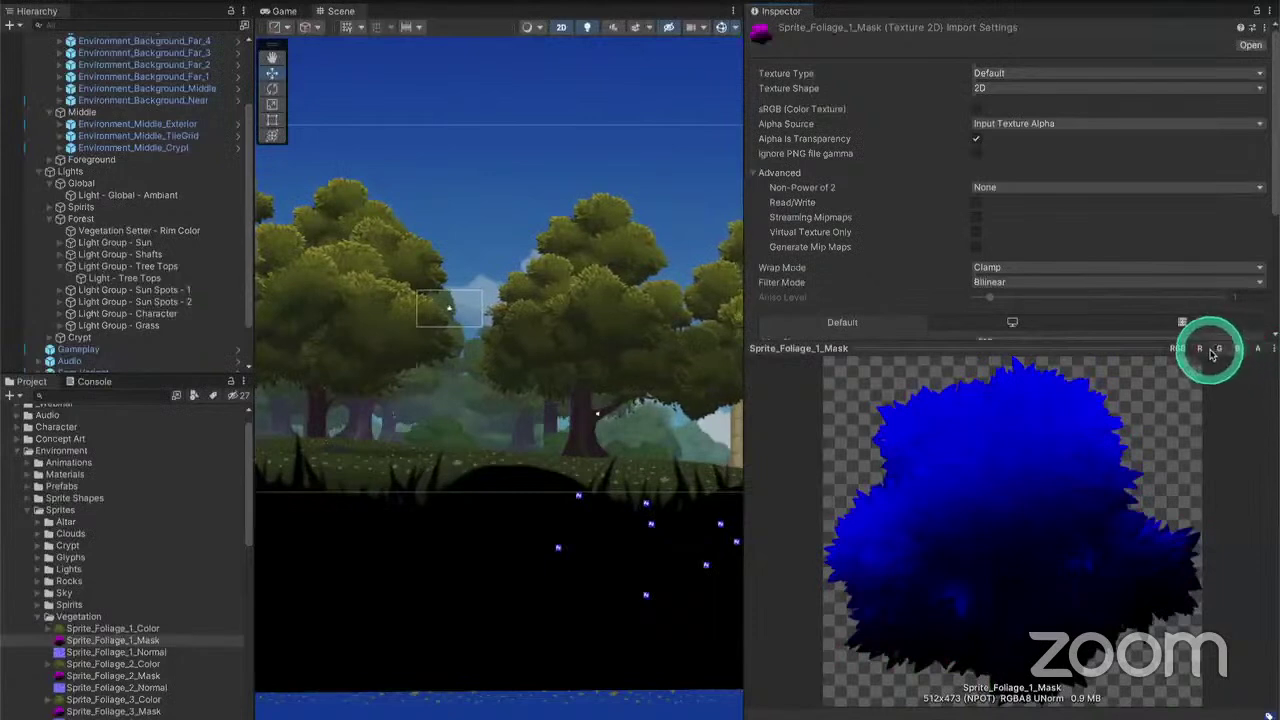
{"action": "left_click", "coordinate": [1201, 349]}
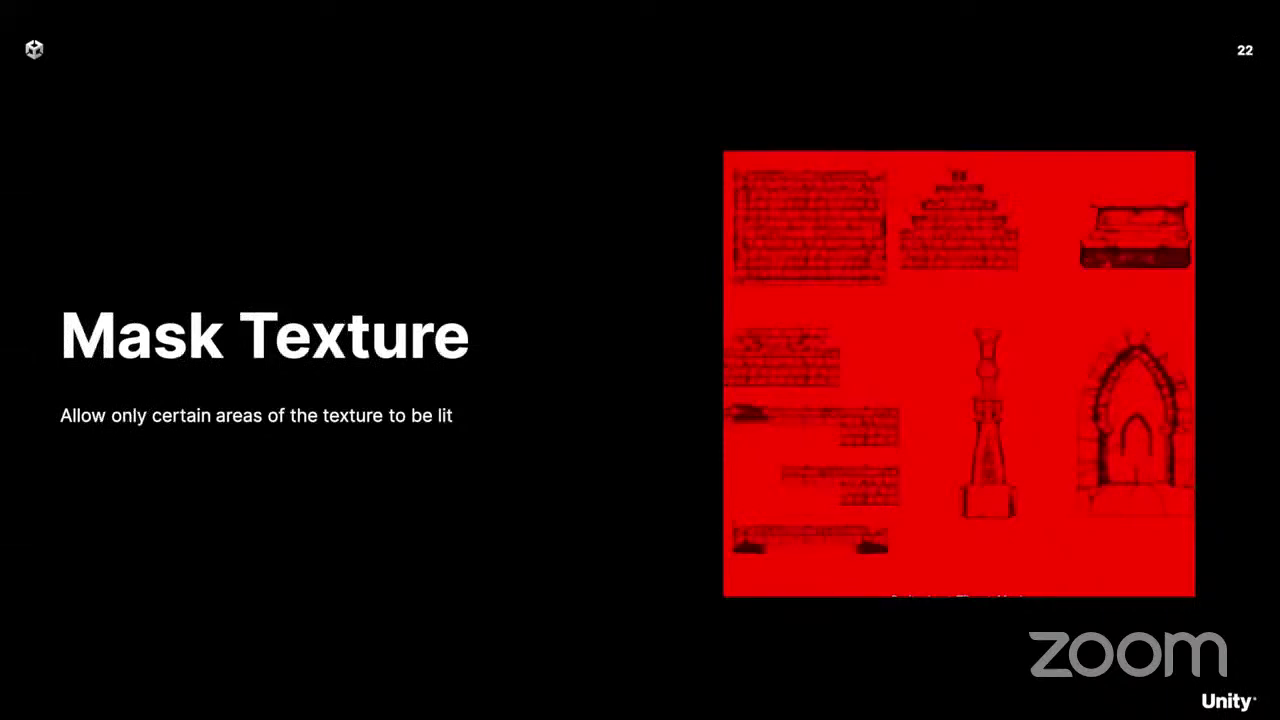
{"action": "key", "text": "Right"}
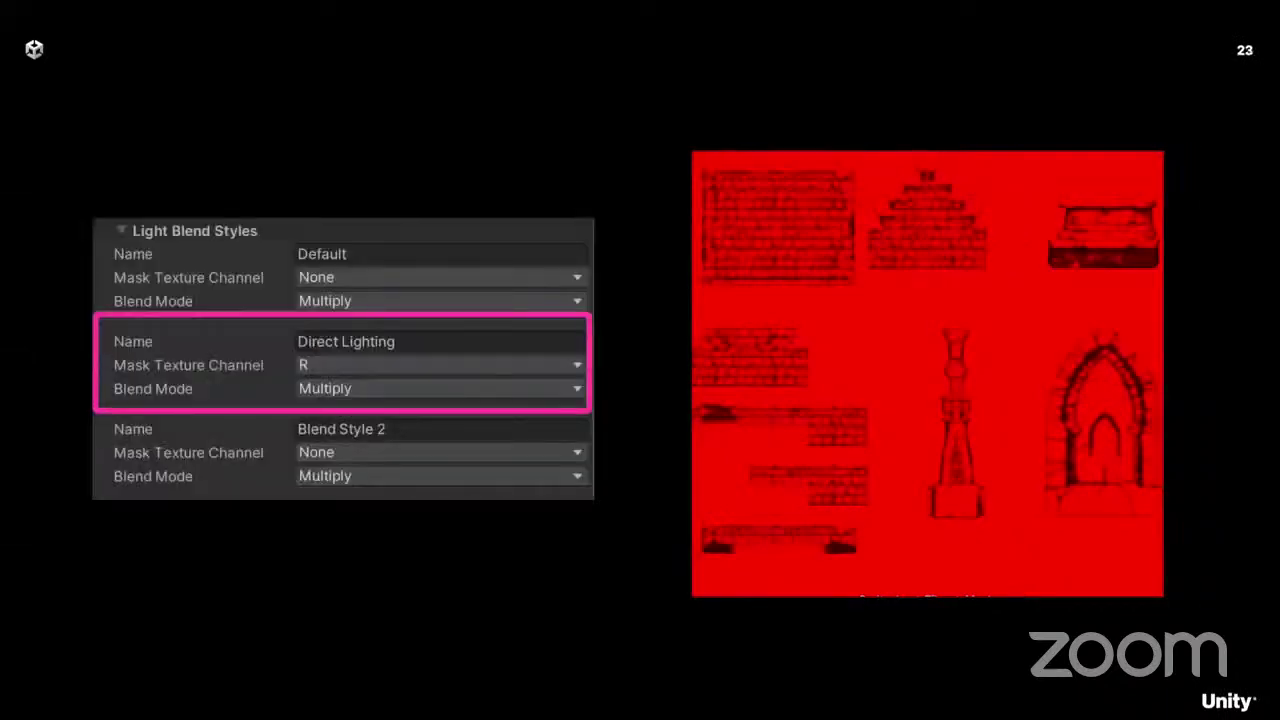
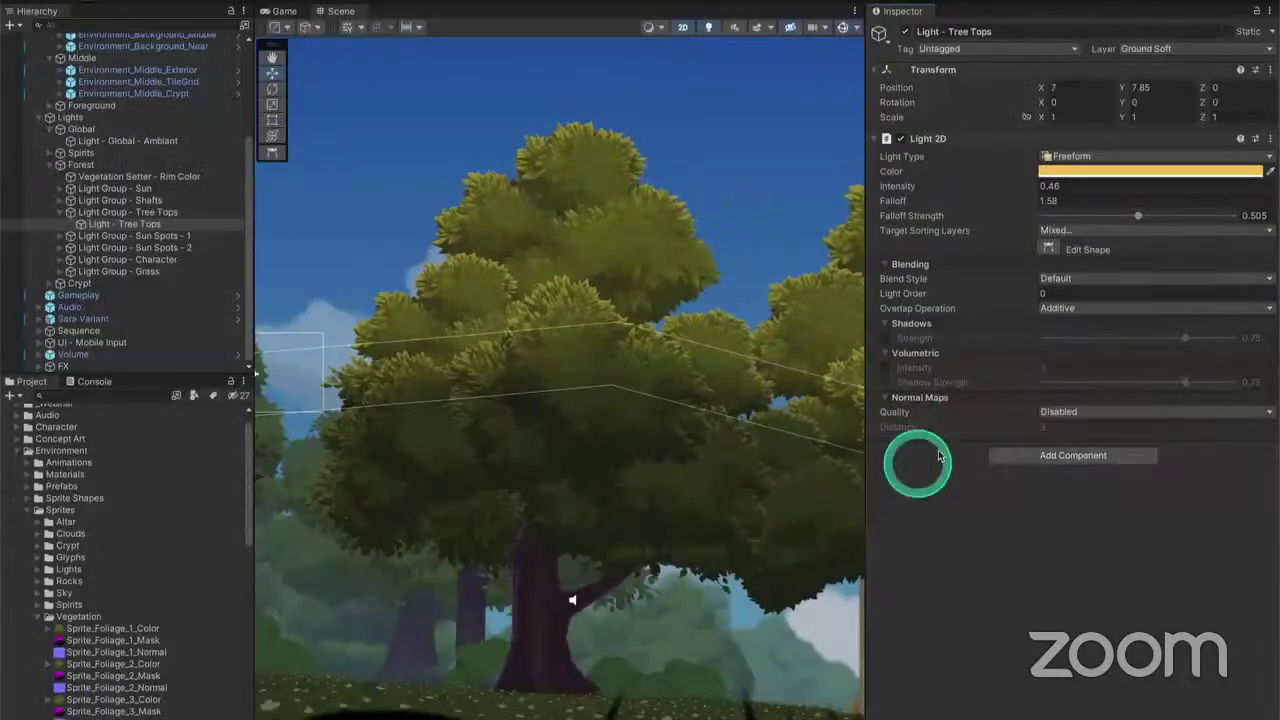
Set the tree-tops light's blend style to Direct Lighting (R) and raise its intensity to 1
{"action": "left_click", "coordinate": [1060, 285]}
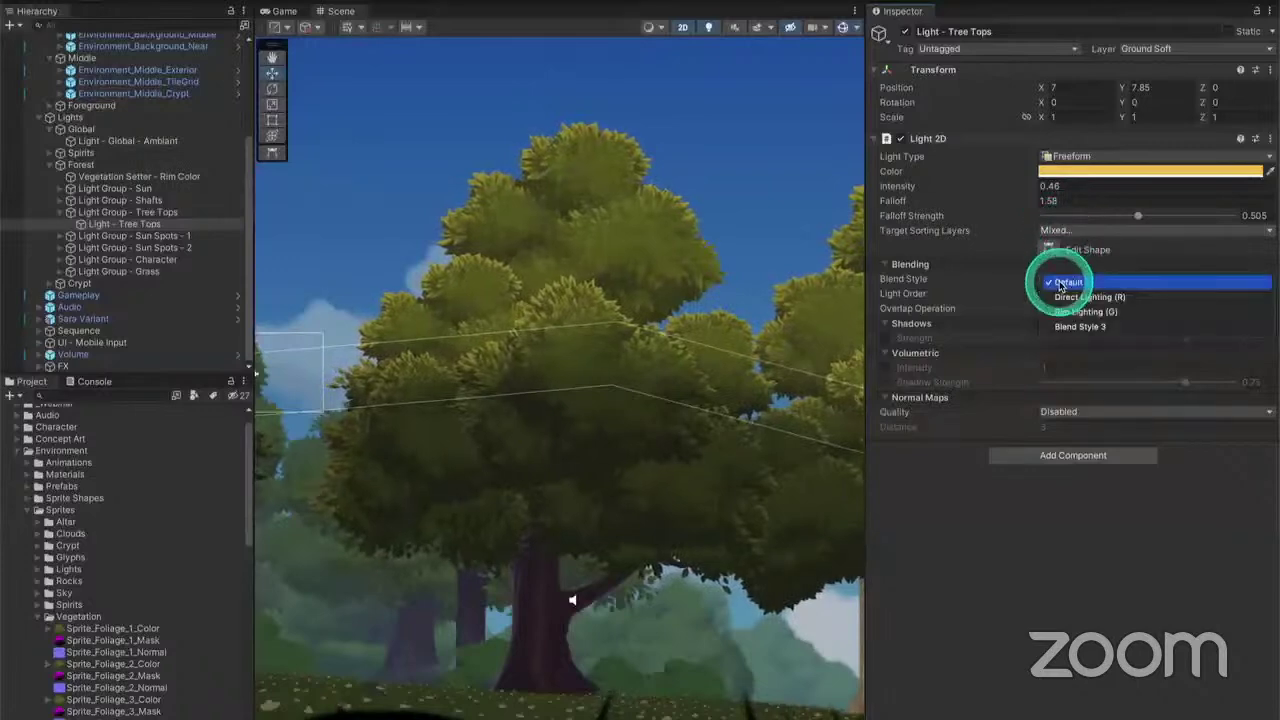
{"action": "left_click", "coordinate": [1066, 293]}
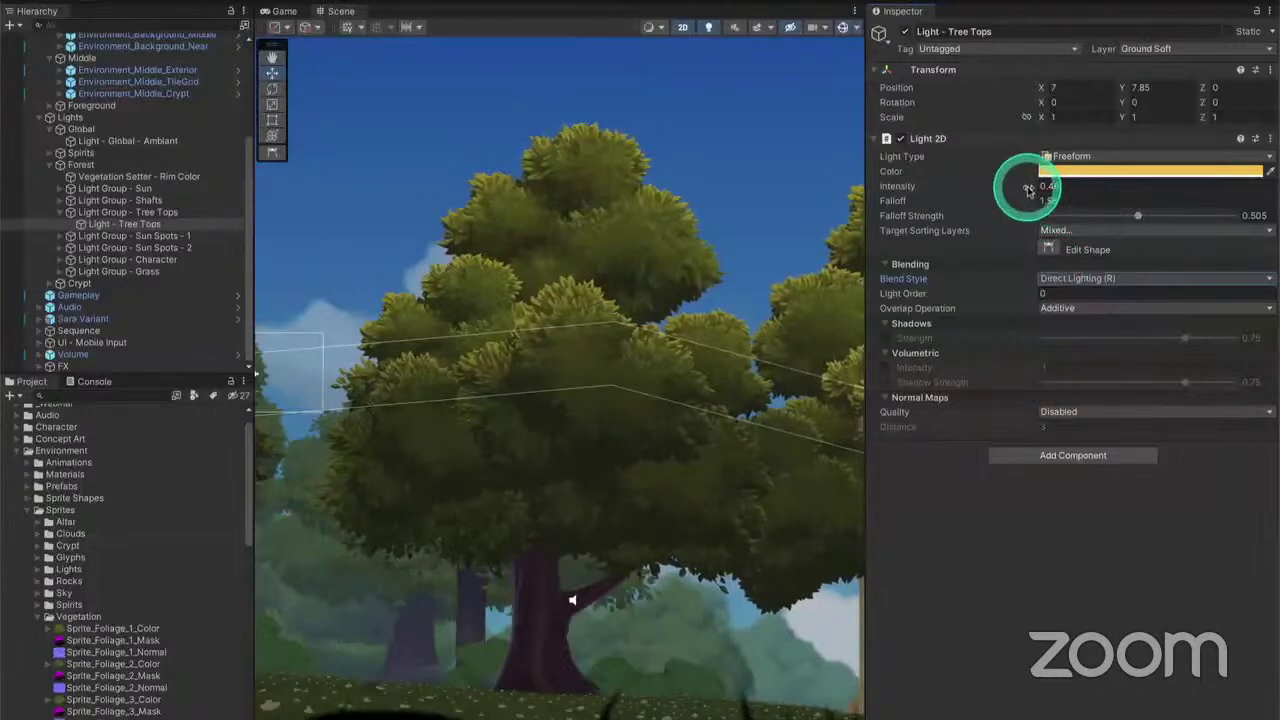
{"action": "left_click_drag", "start_coordinate": [1028, 190], "coordinate": [1047, 191]}
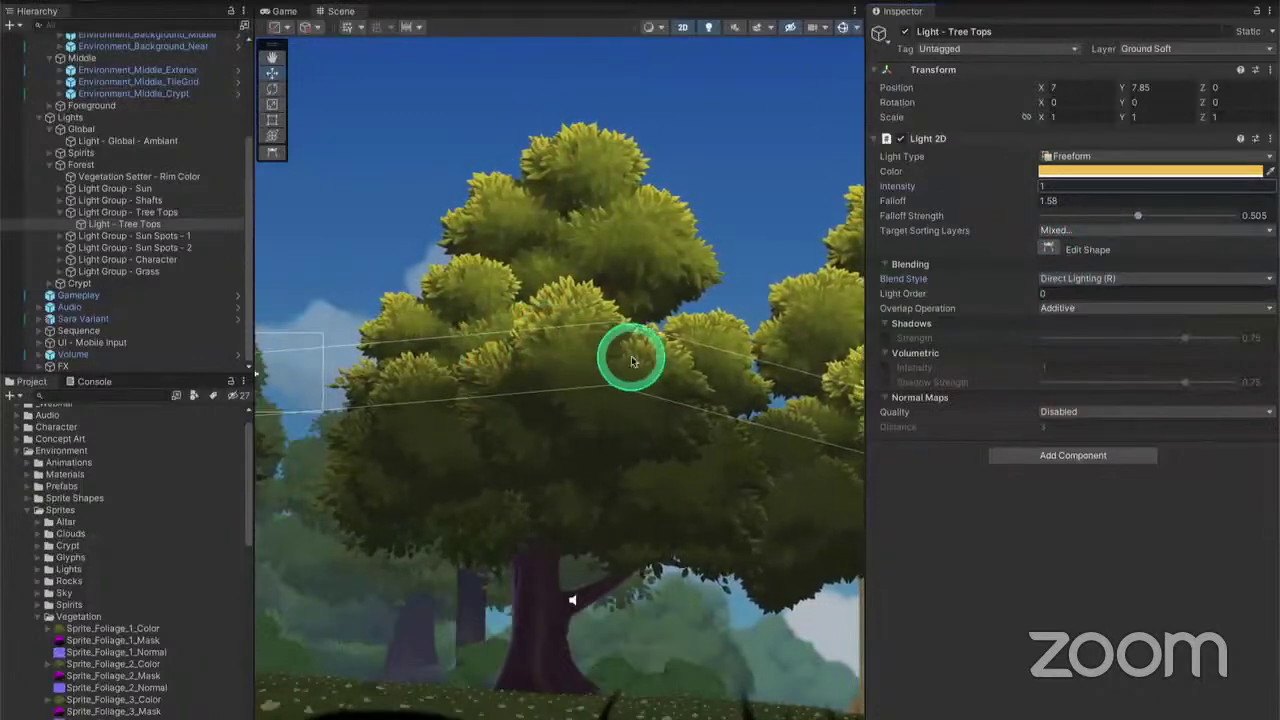
Compare the Default blend style against Direct Lighting (R) on the tree-tops light, ending on Direct Lighting (R)
{"action": "left_click", "coordinate": [1078, 280]}
{"action": "left_click", "coordinate": [1075, 271]}
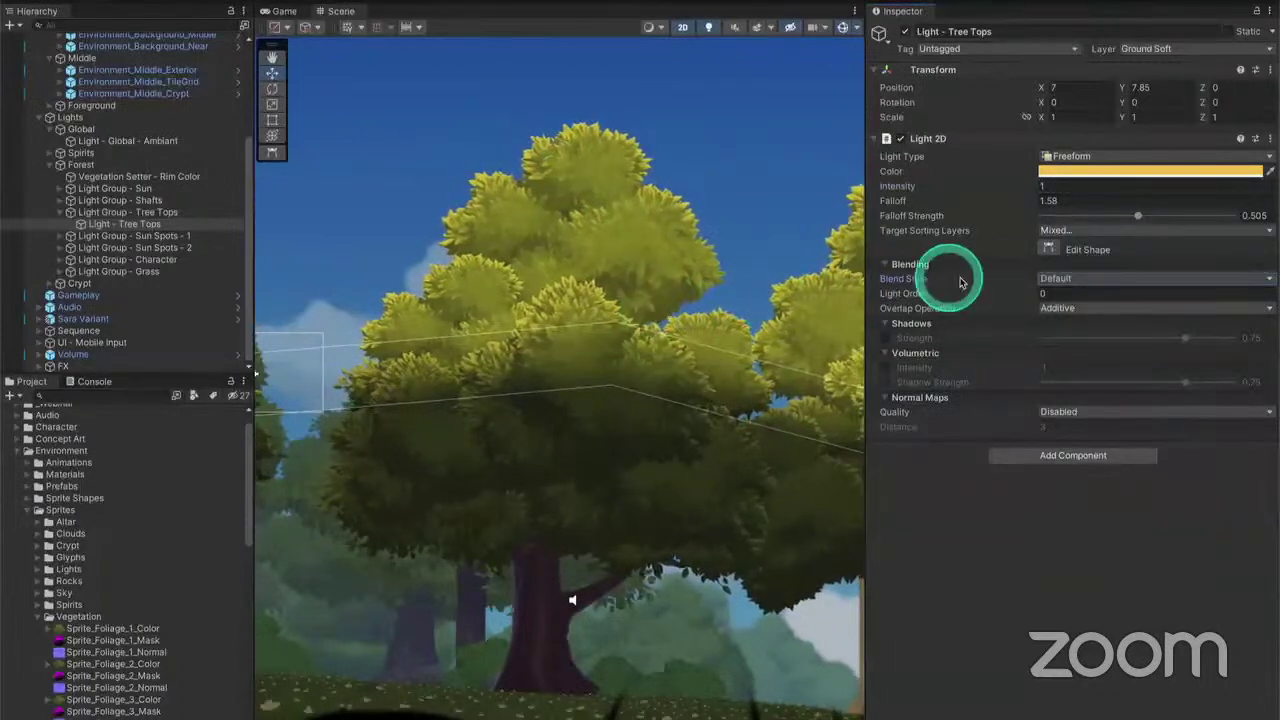
{"action": "left_click", "coordinate": [1060, 282]}
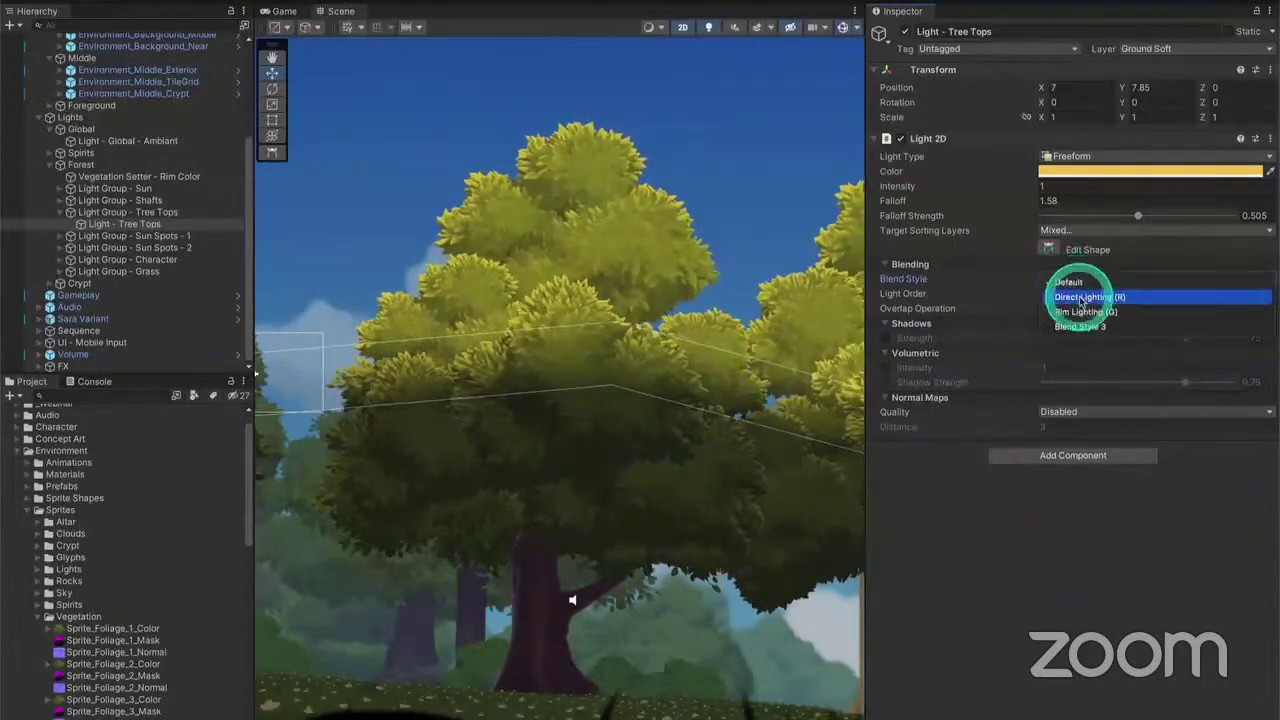
{"action": "left_click", "coordinate": [1080, 297]}
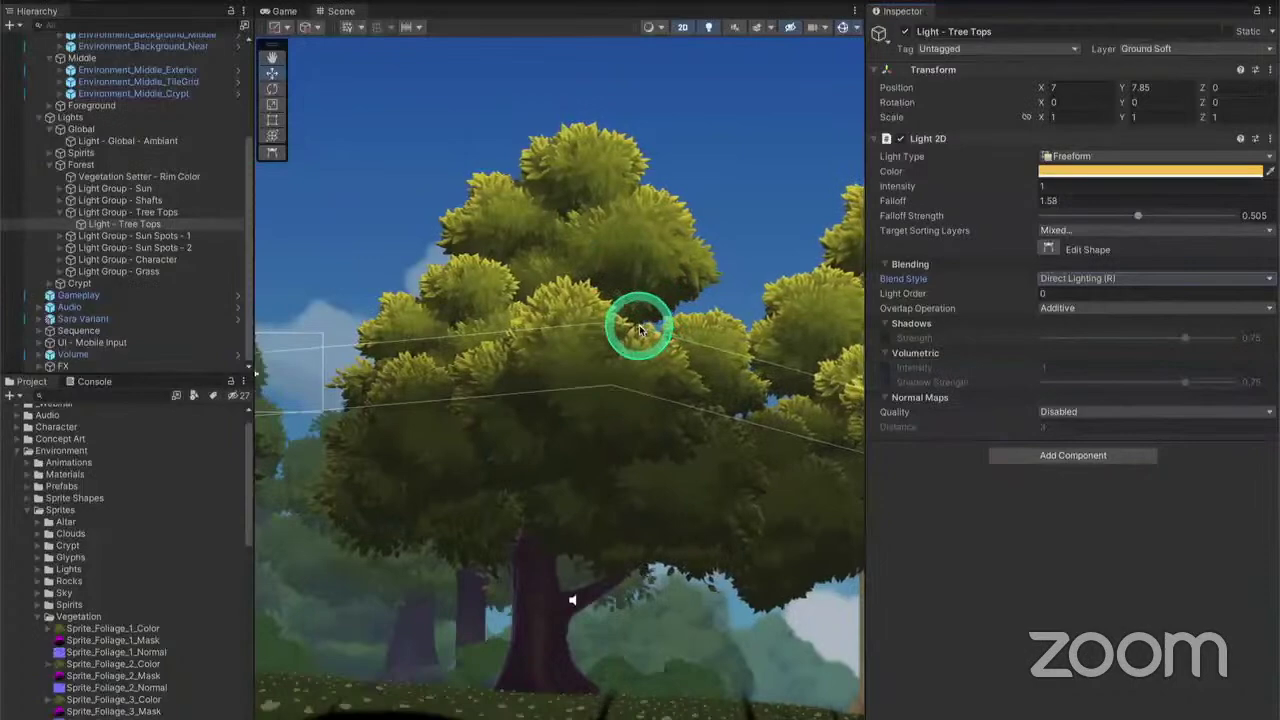
Examine the Direct Lighting blend style in RendererData_2D, including its mask texture channel and blend mode options
{"action": "scroll", "coordinate": [117, 590], "scroll_direction": "down", "scroll_amount": 5}
{"action": "scroll", "coordinate": [117, 590], "scroll_direction": "down", "scroll_amount": 10}
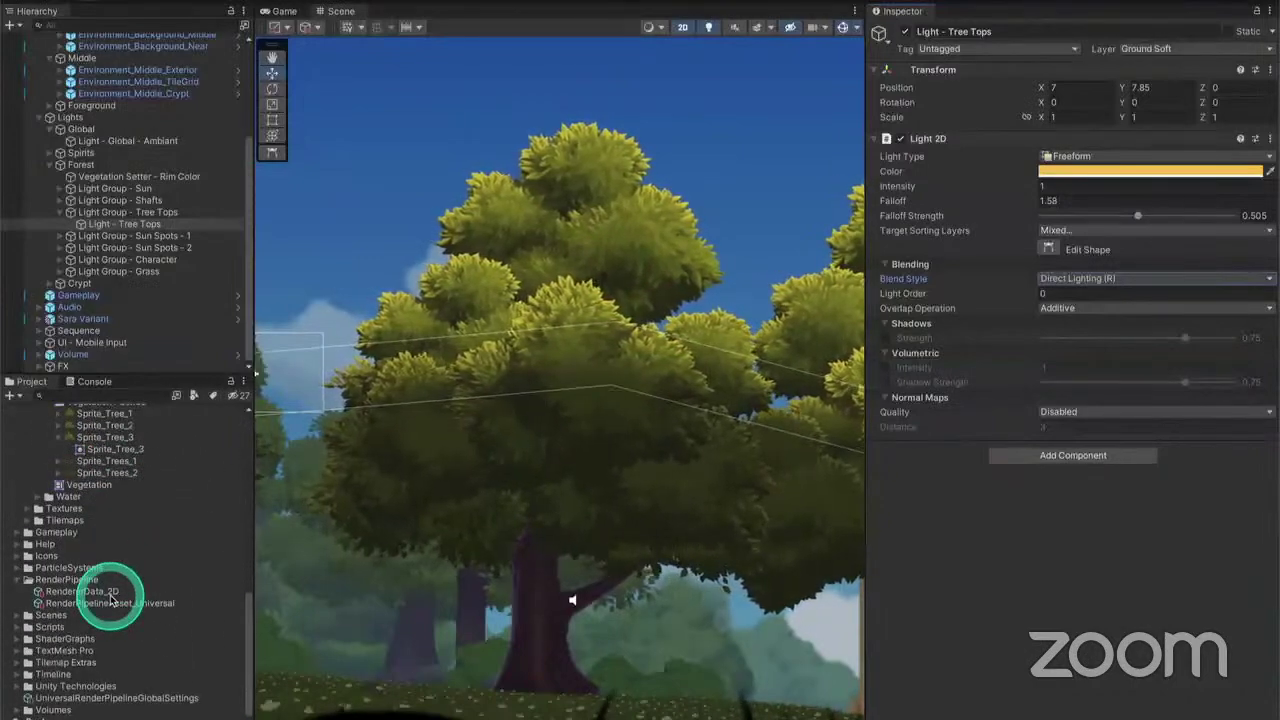
{"action": "left_click", "coordinate": [110, 592]}
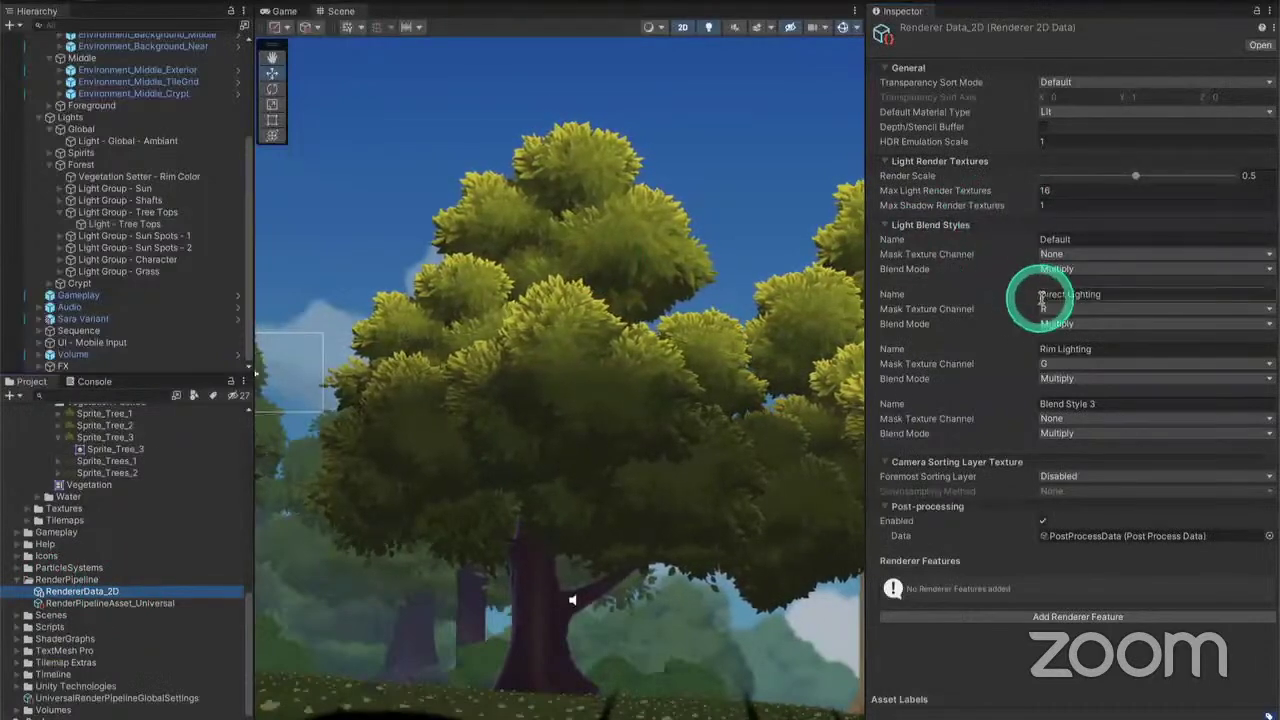
{"action": "left_click_drag", "start_coordinate": [1068, 298], "coordinate": [1046, 307]}
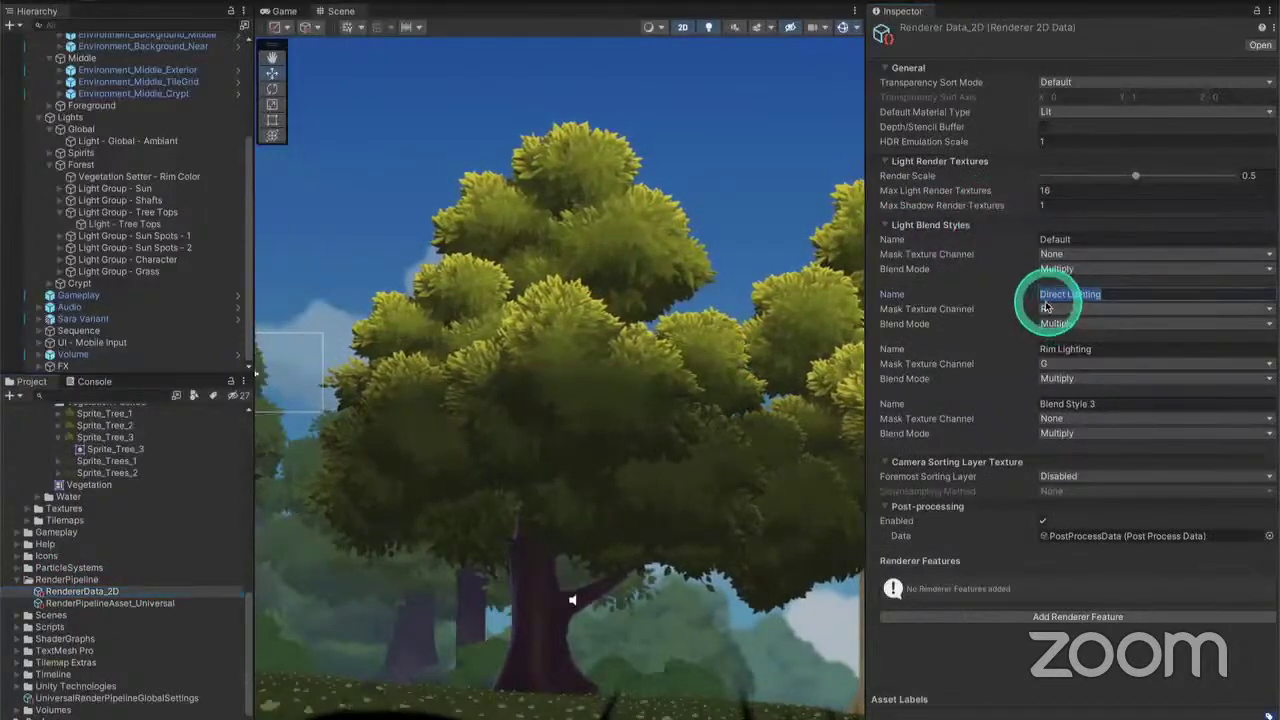
{"action": "left_click", "coordinate": [1046, 310]}
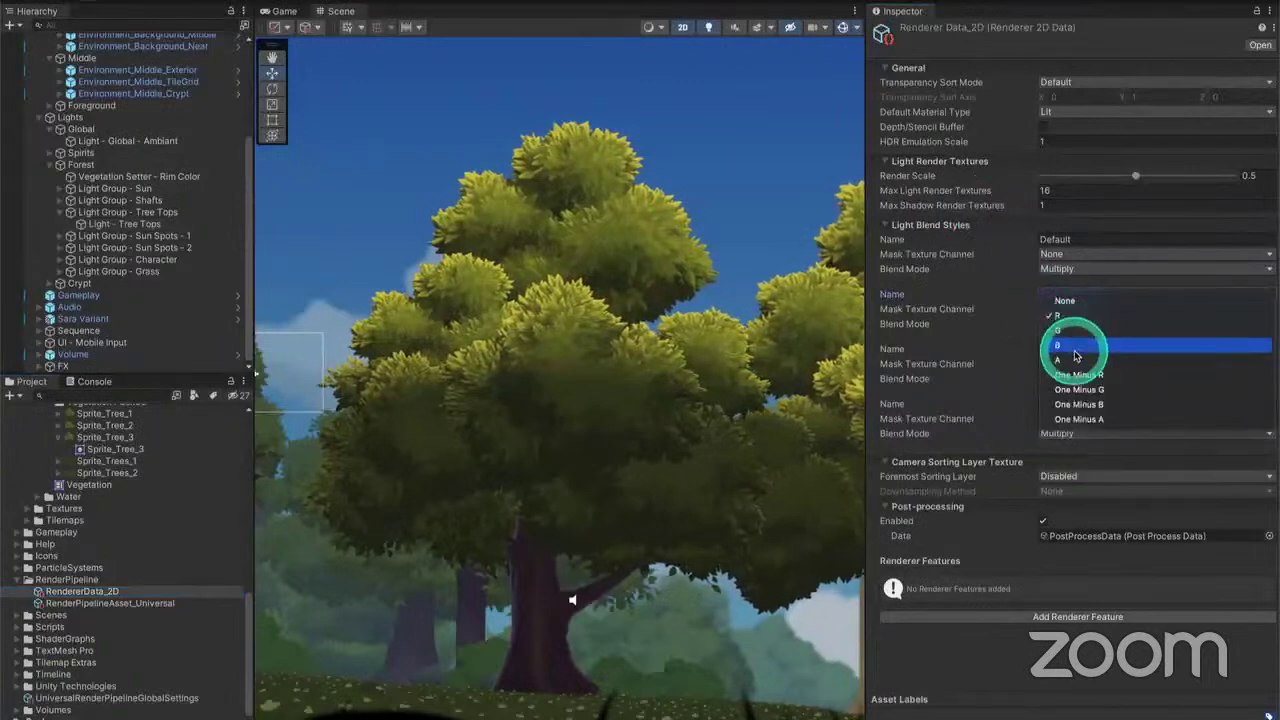
{"action": "left_click", "coordinate": [1069, 329]}
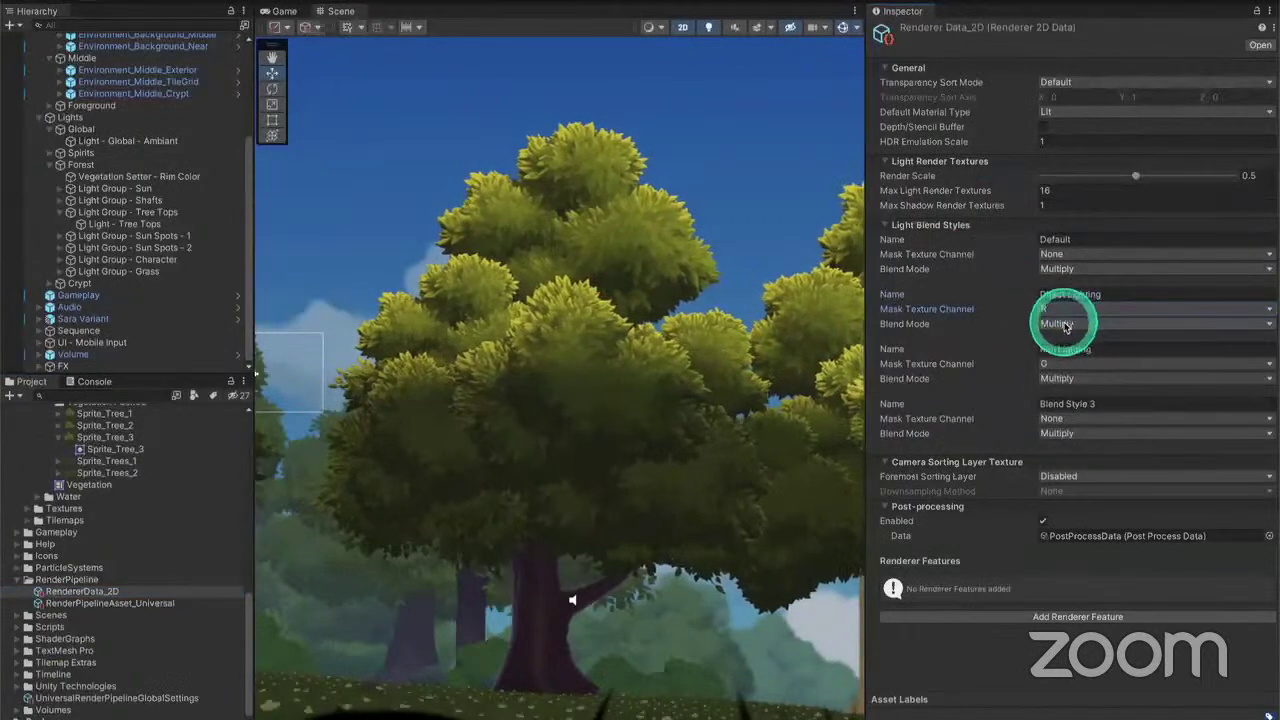
{"action": "left_click", "coordinate": [1066, 325]}
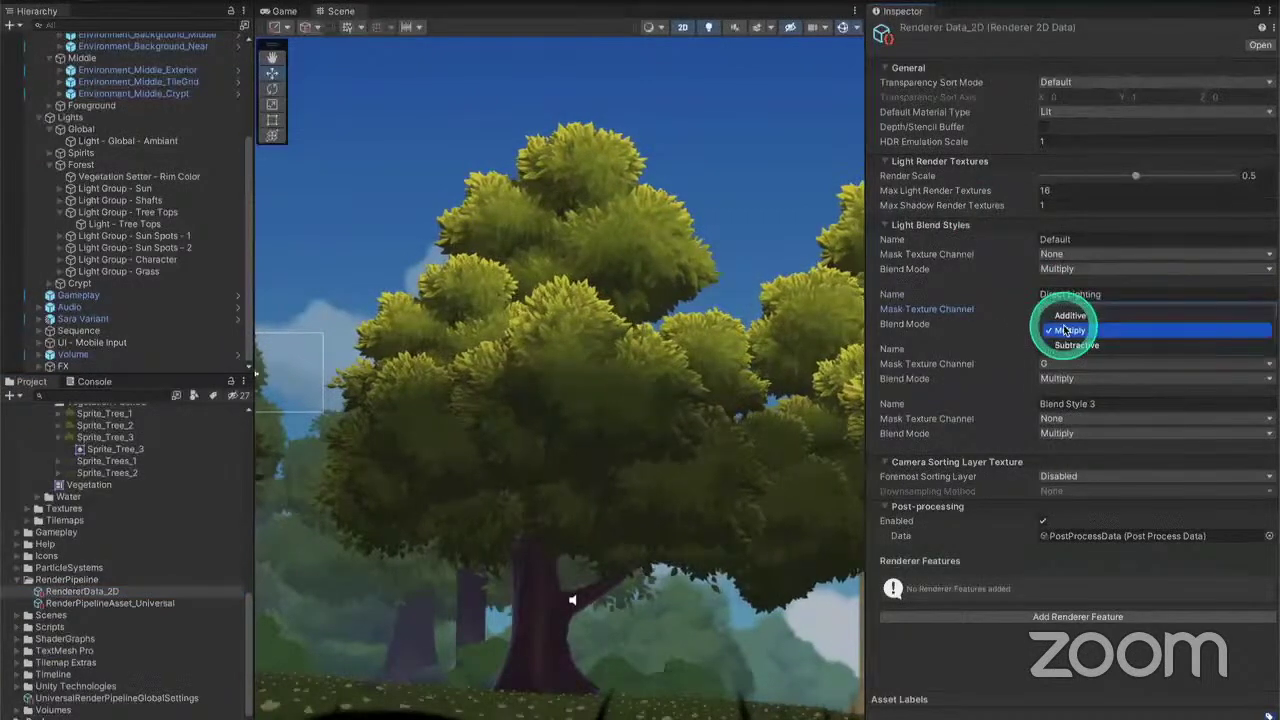
{"action": "left_click", "coordinate": [992, 336]}
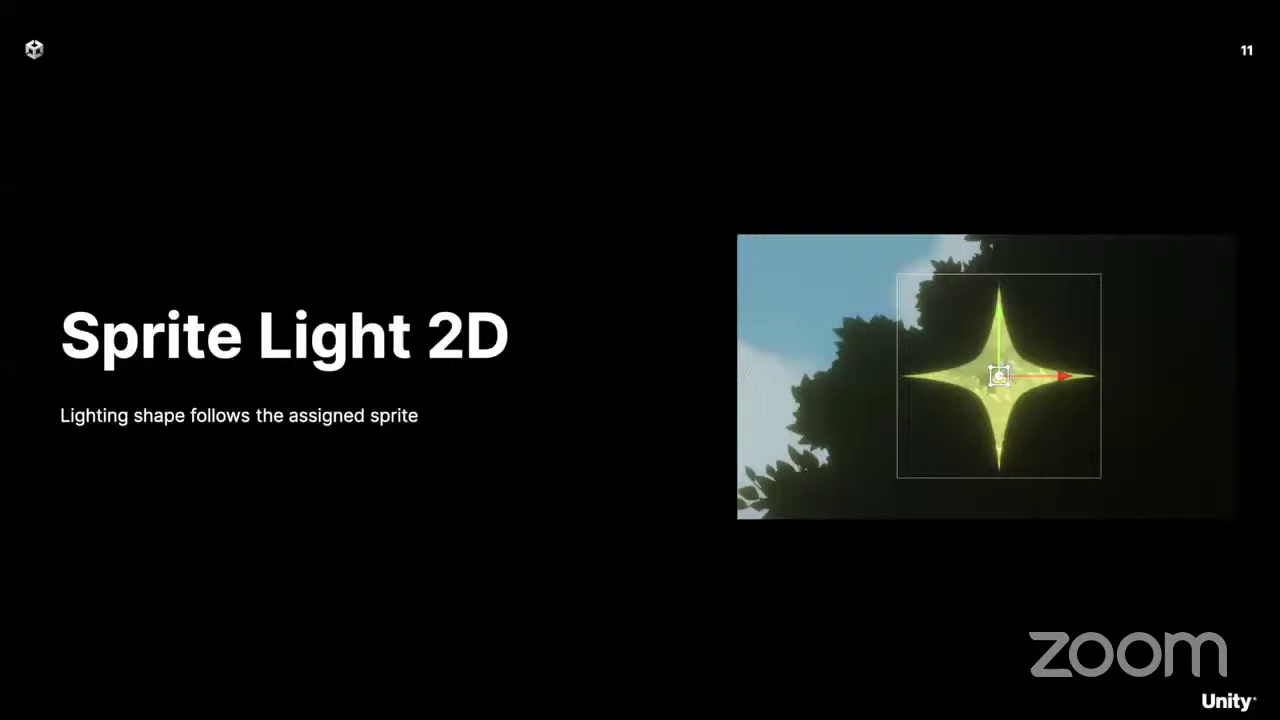
{"action": "key", "text": "Right"}
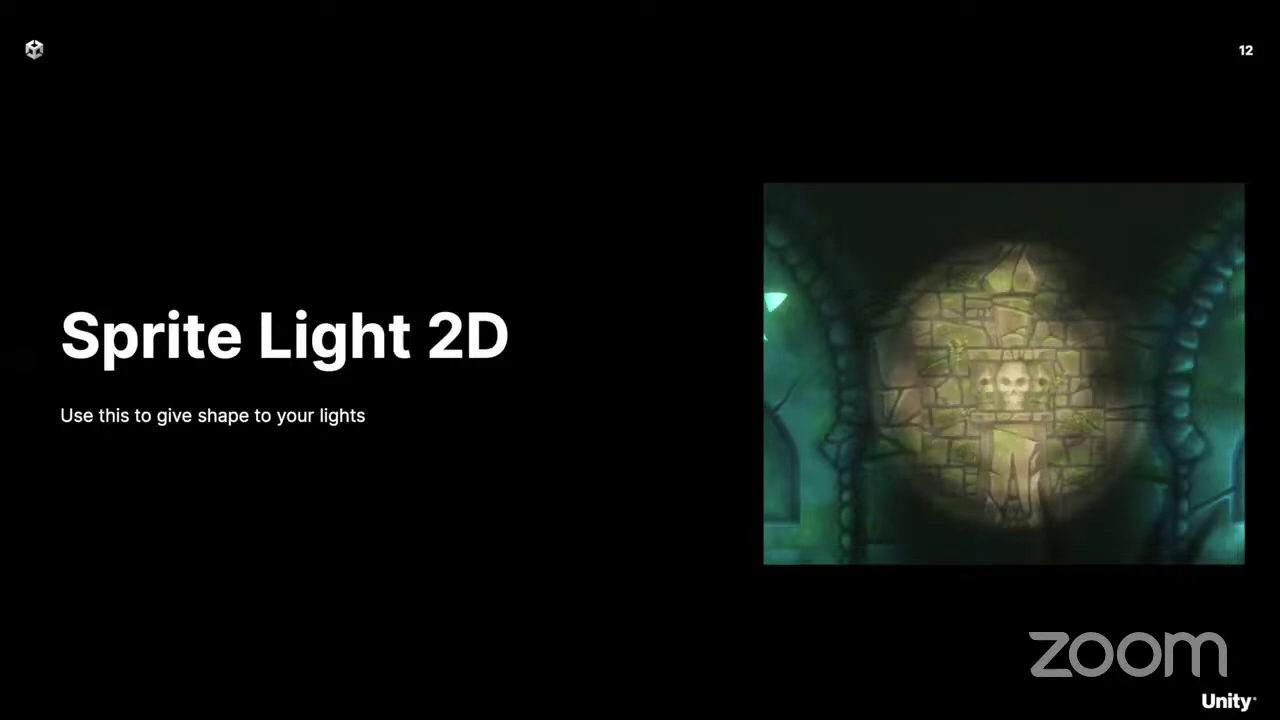
{"action": "key", "text": "Right"}
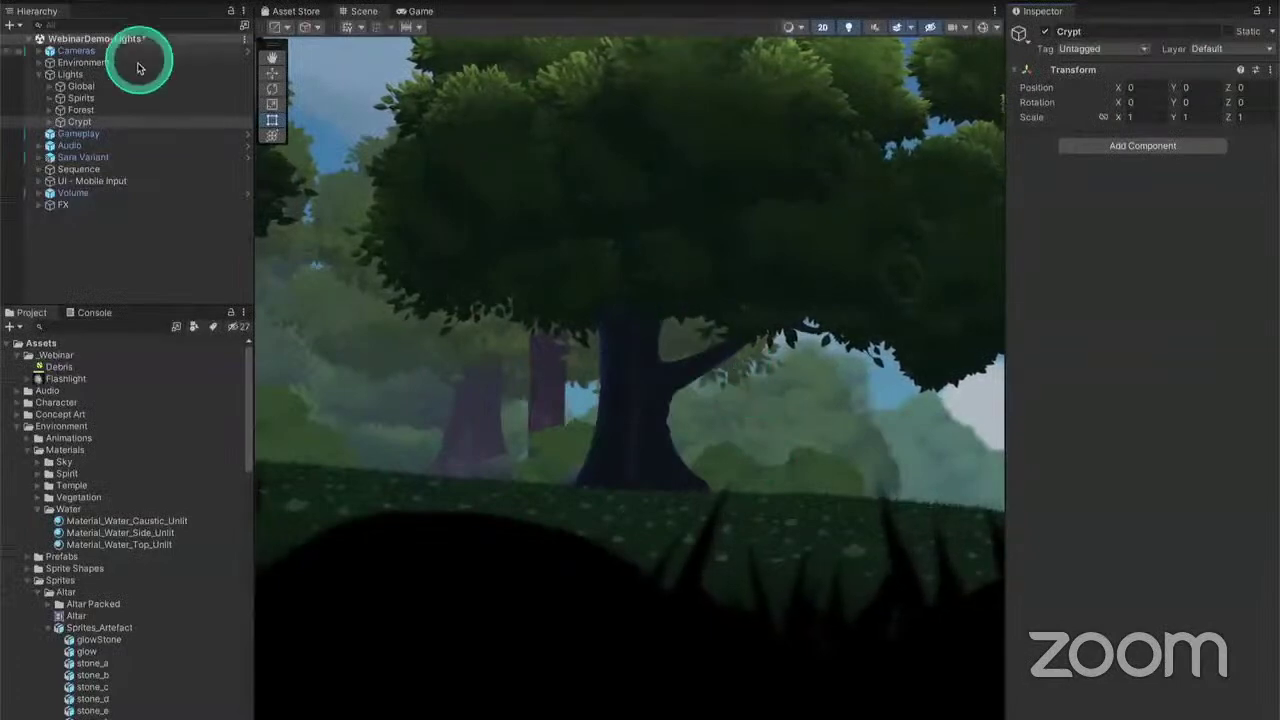
Expand the Forest lights and the Sun Spots - 1 and Sun Spots - 2 groups in the hierarchy
{"action": "left_click", "coordinate": [100, 111]}
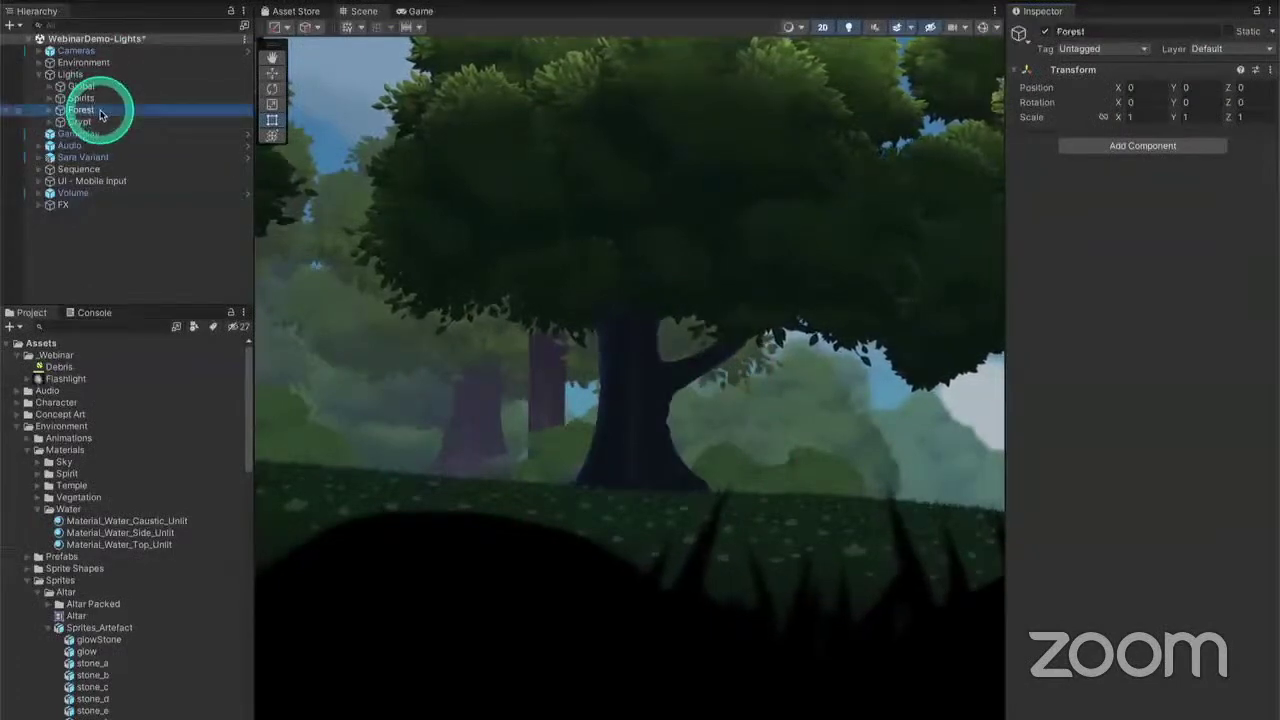
{"action": "key", "text": "Right"}
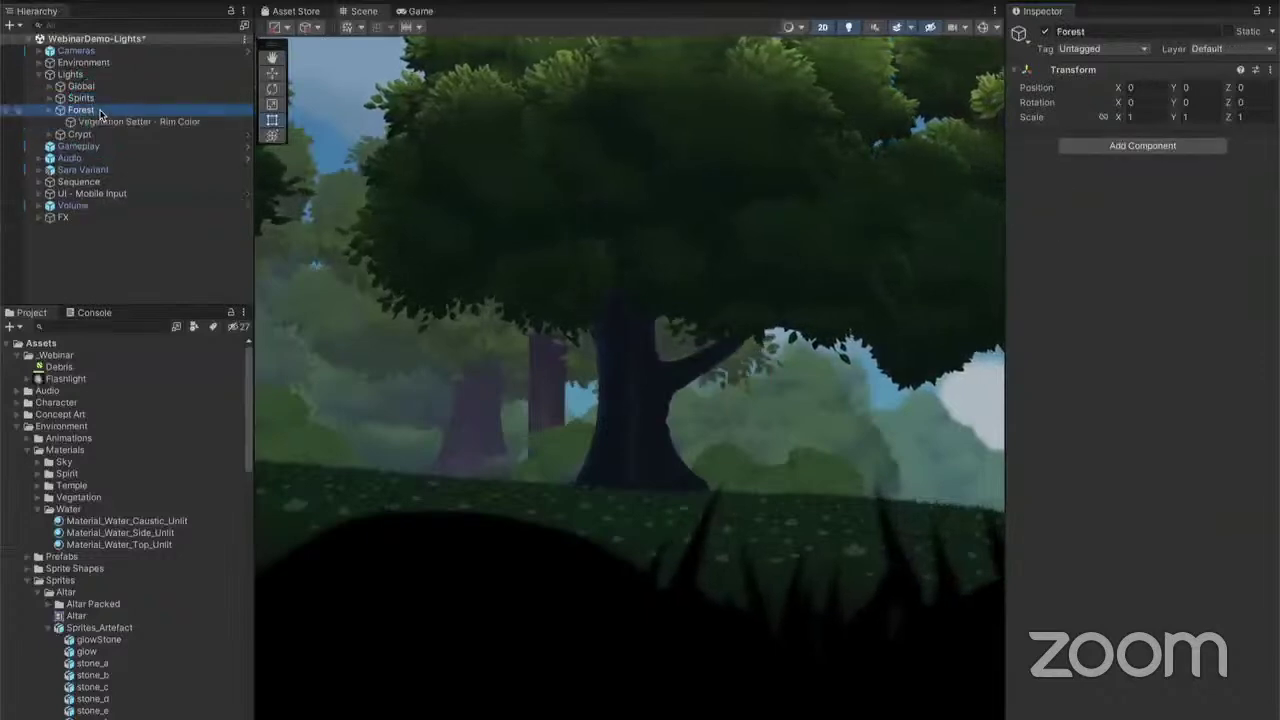
{"action": "key", "text": "Down"}
{"action": "key", "text": "Down"}
{"action": "key", "text": "Down"}
{"action": "key", "text": "Down"}
{"action": "key", "text": "Down"}
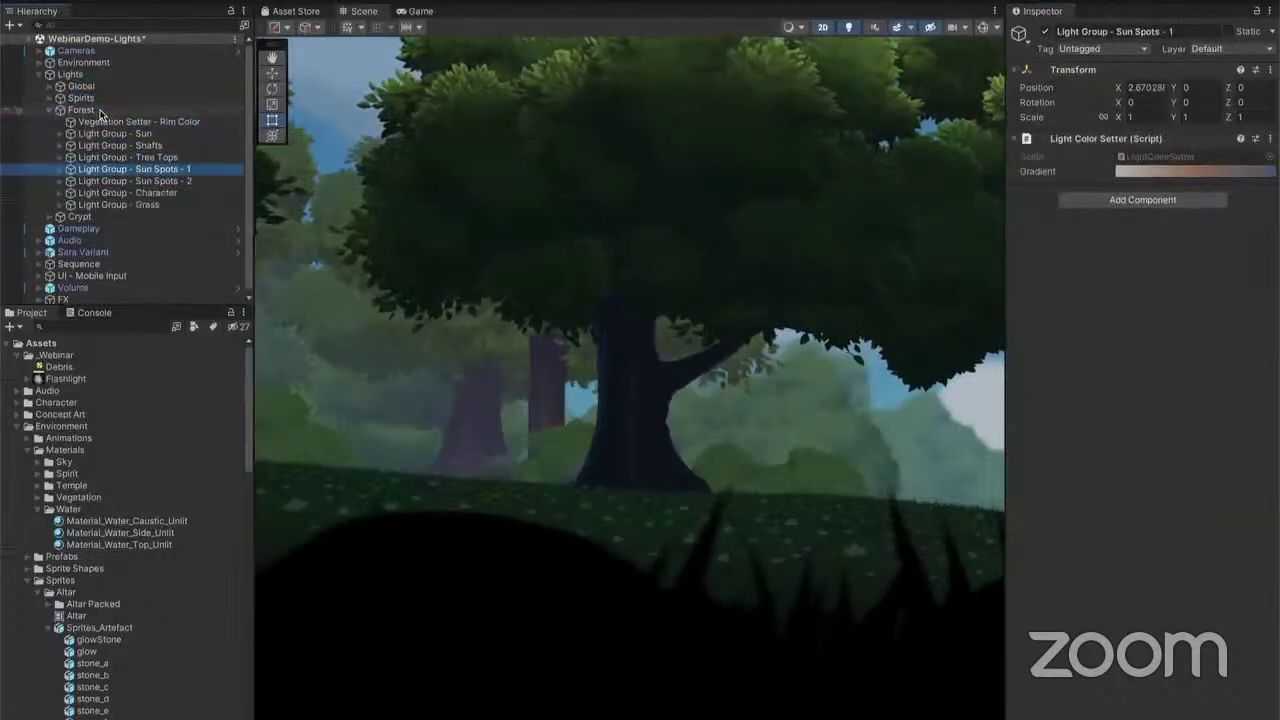
{"action": "key", "text": "Down"}
{"action": "key", "text": "Up"}
{"action": "key", "text": "Down"}
{"action": "key", "text": "Right"}
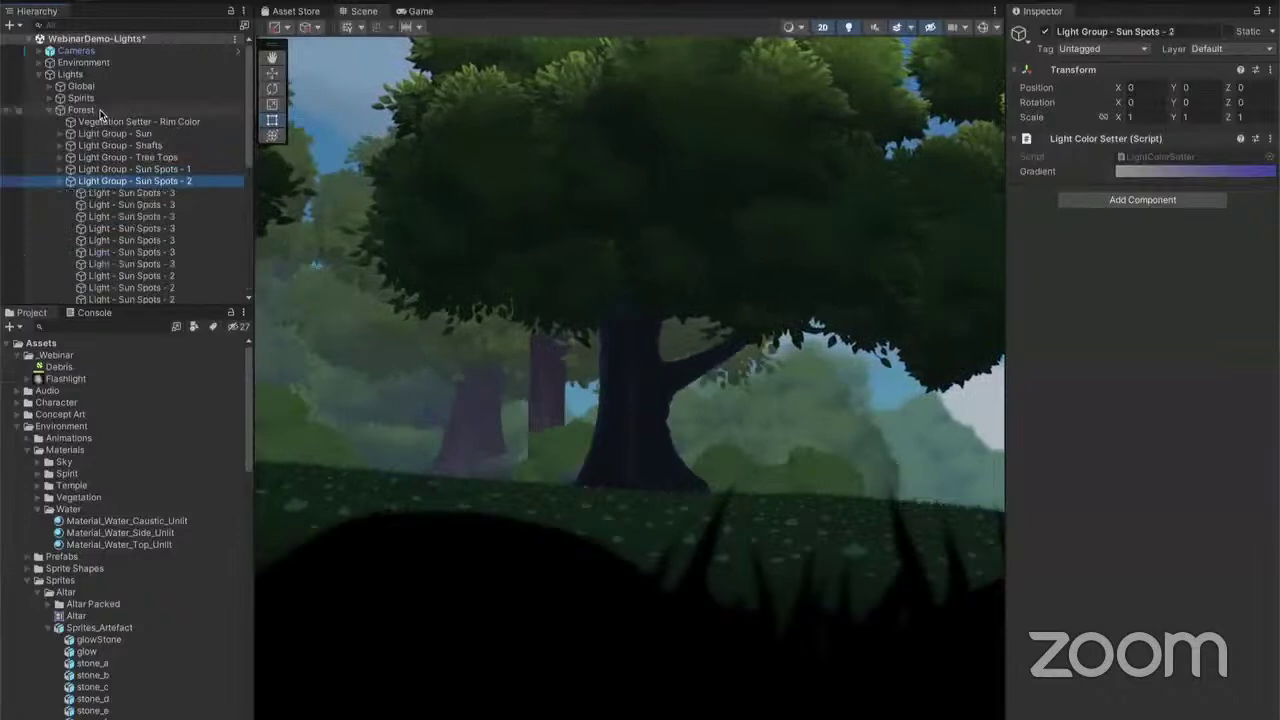
{"action": "key", "text": "Up"}
{"action": "key", "text": "Right"}
Add a Light 2D component of type Sprite to every Sun Spots light in both groups, excluding the group parents
{"action": "left_click", "coordinate": [150, 181]}
{"action": "scroll", "coordinate": [151, 182], "scroll_direction": "down", "scroll_amount": 2}
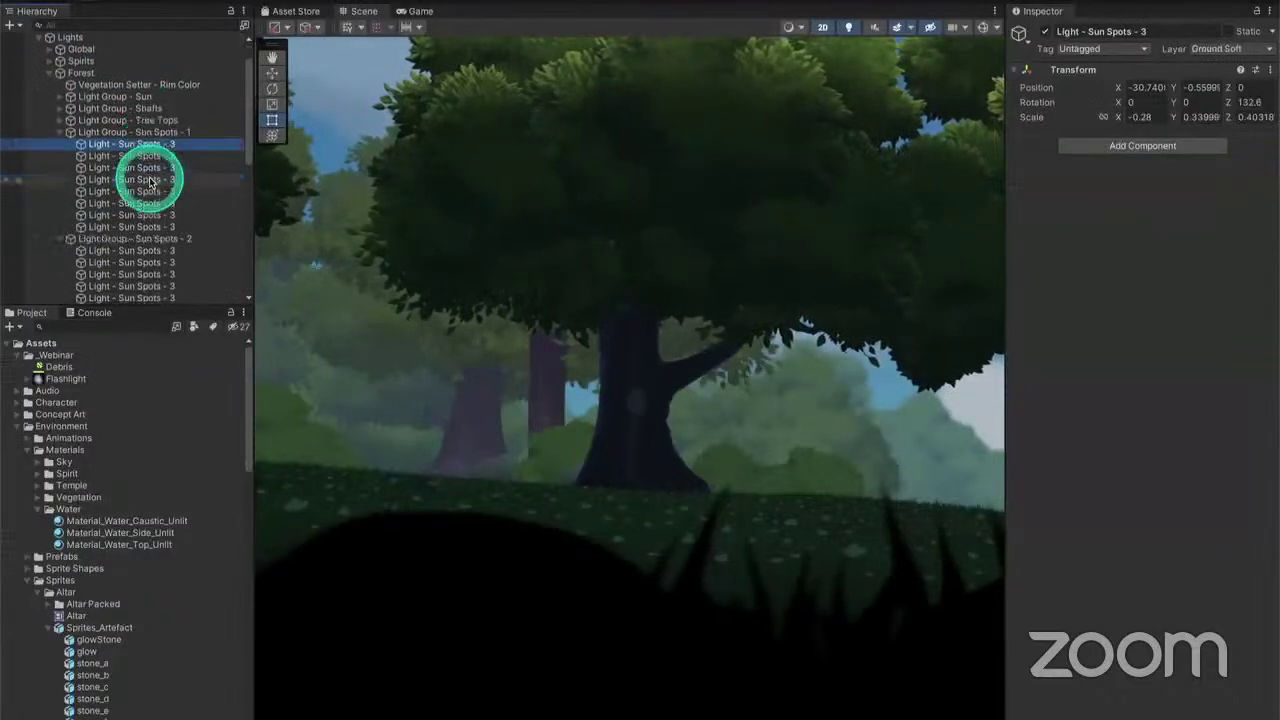
{"action": "scroll", "coordinate": [150, 181], "scroll_direction": "down", "scroll_amount": 10}
{"action": "left_click", "coordinate": [155, 207], "text": "shift"}
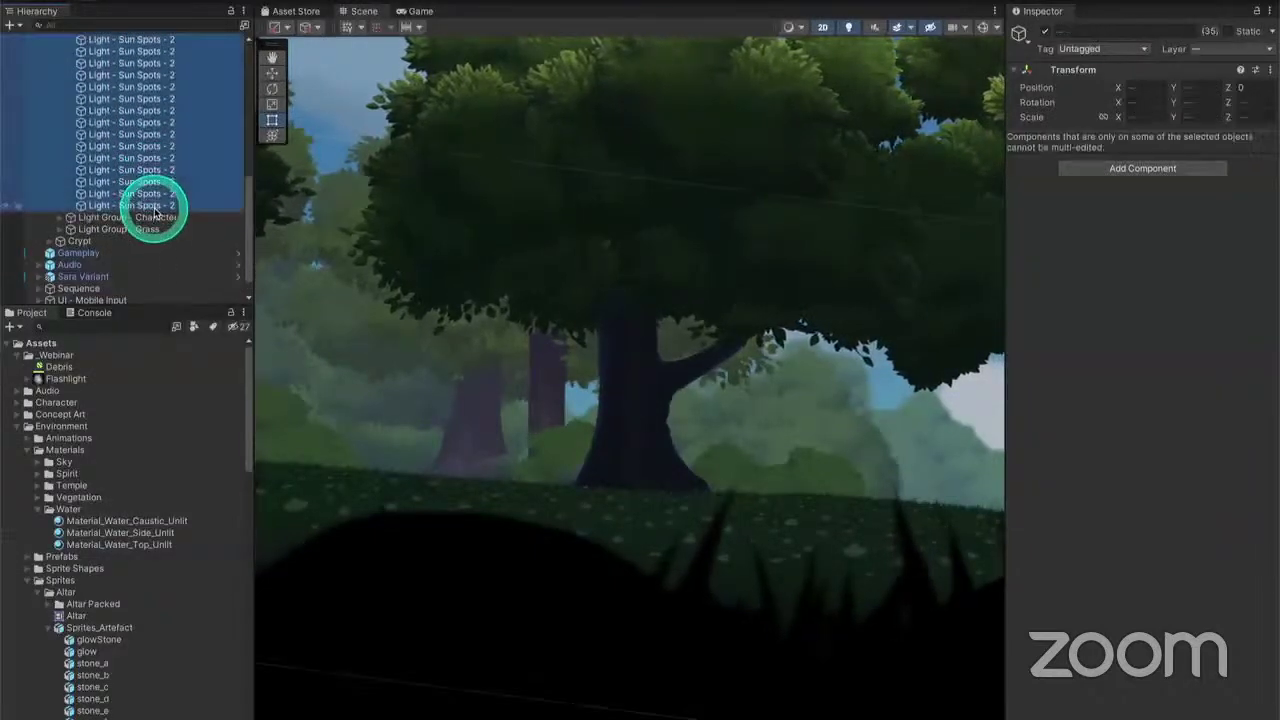
{"action": "scroll", "coordinate": [155, 210], "scroll_direction": "up", "scroll_amount": 5}
{"action": "left_click", "coordinate": [186, 200], "text": "ctrl"}
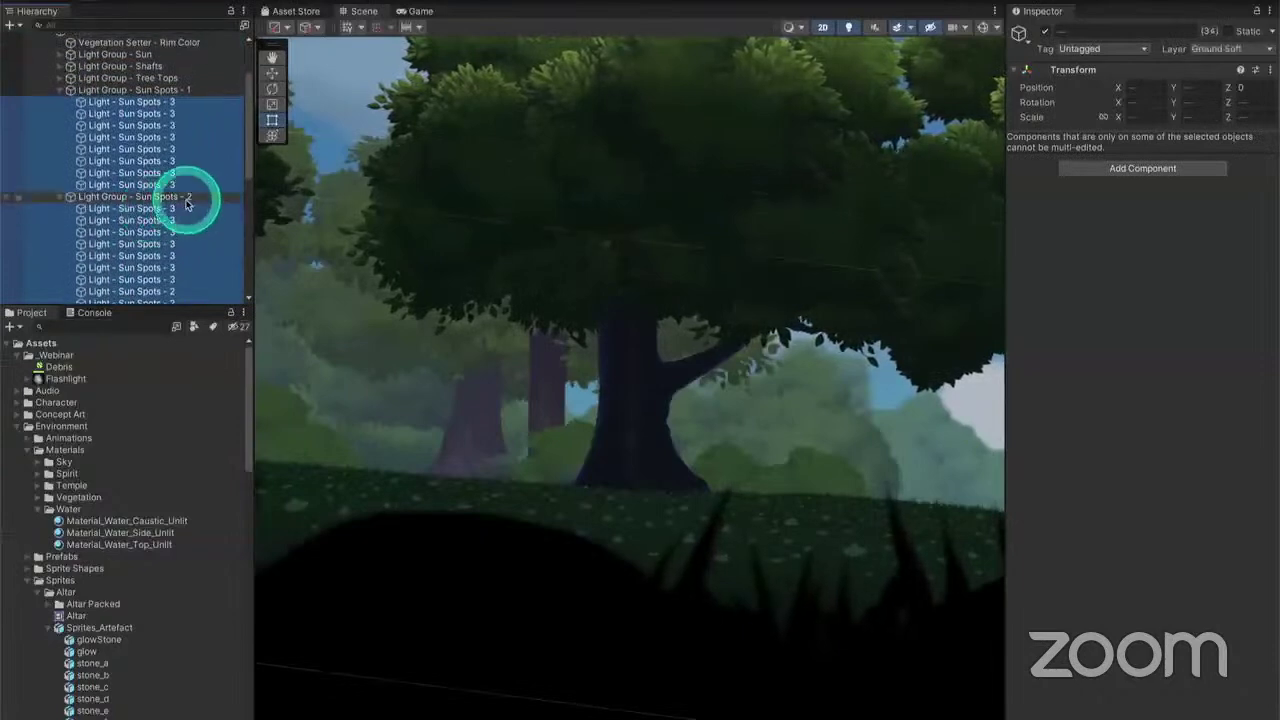
{"action": "left_click", "coordinate": [1138, 167]}
{"action": "key", "text": "Return"}
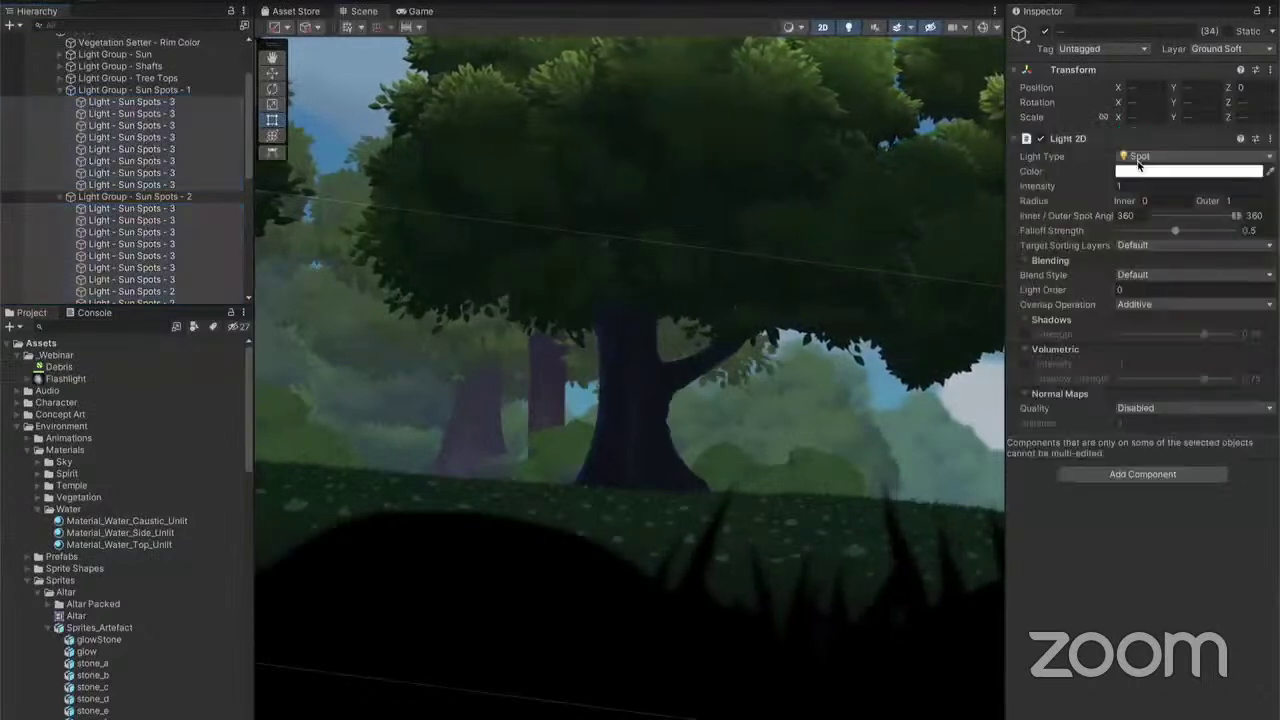
{"action": "left_click", "coordinate": [1138, 163]}
{"action": "left_click", "coordinate": [1141, 151]}
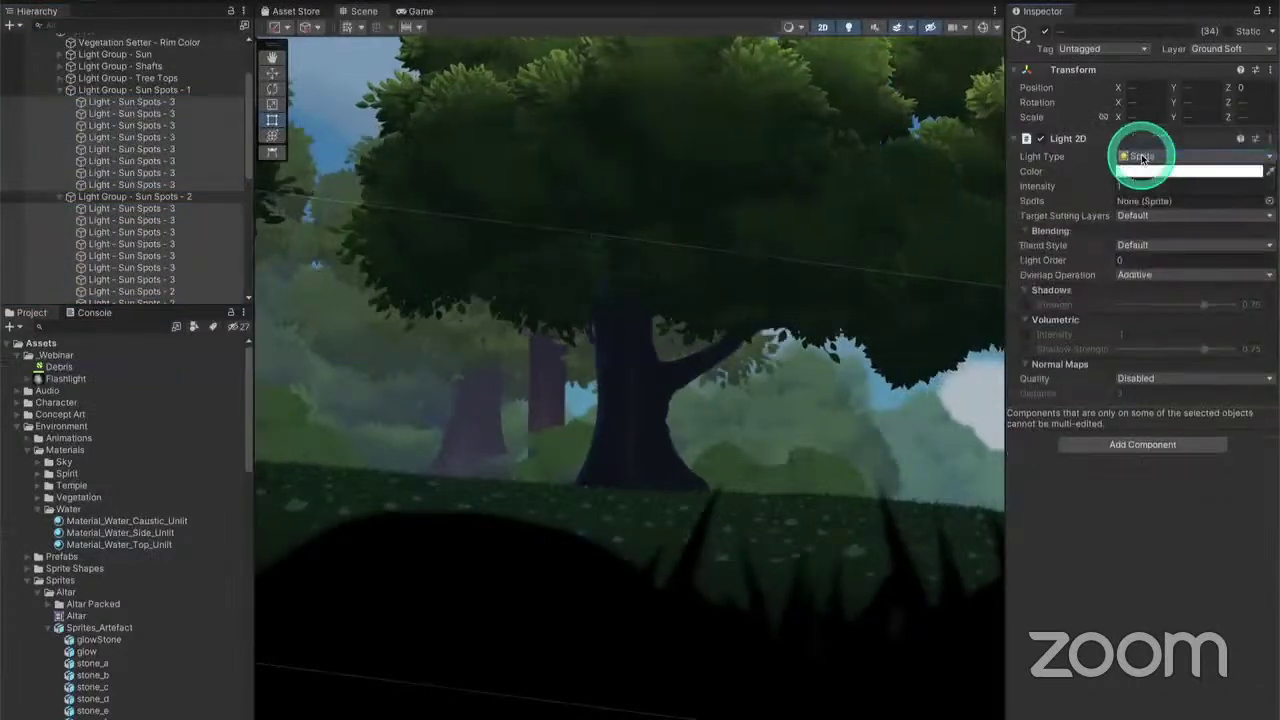
Assign the Sprite_SunSpots_2 sprite to the selected sun spot lights
{"action": "left_click", "coordinate": [1268, 200]}
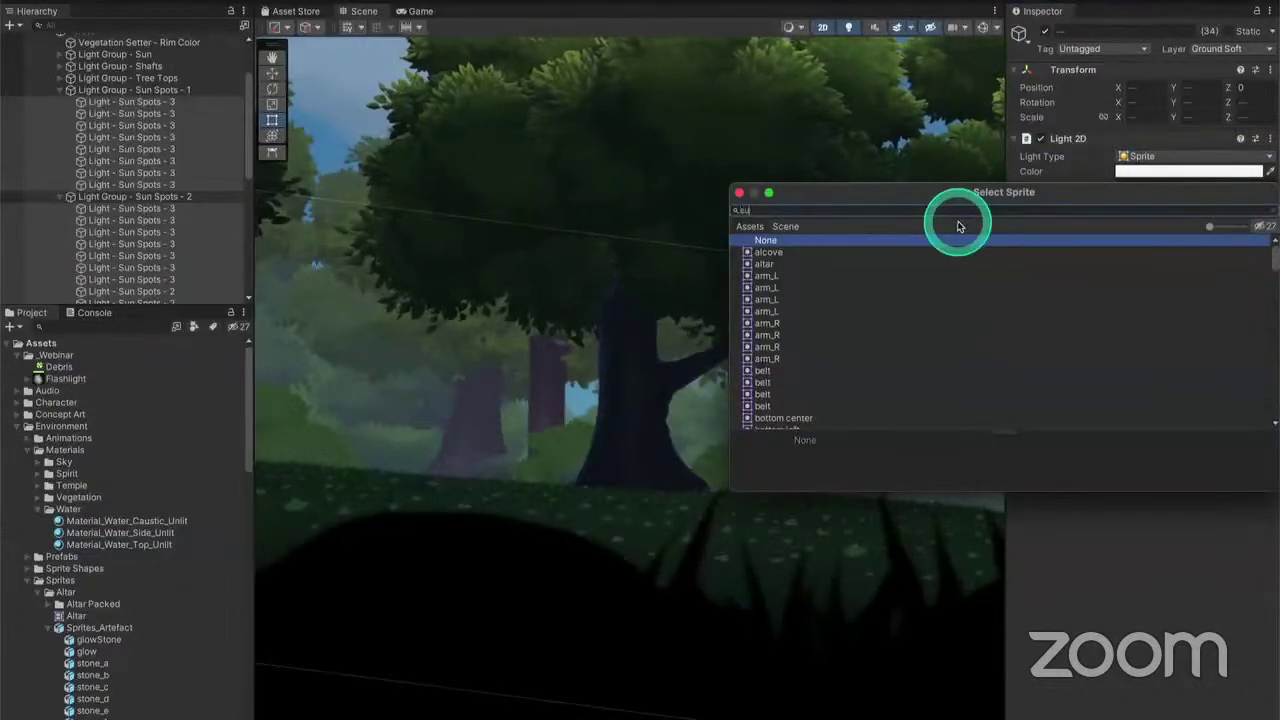
{"action": "type", "text": "suns"}
{"action": "key", "text": "Down"}
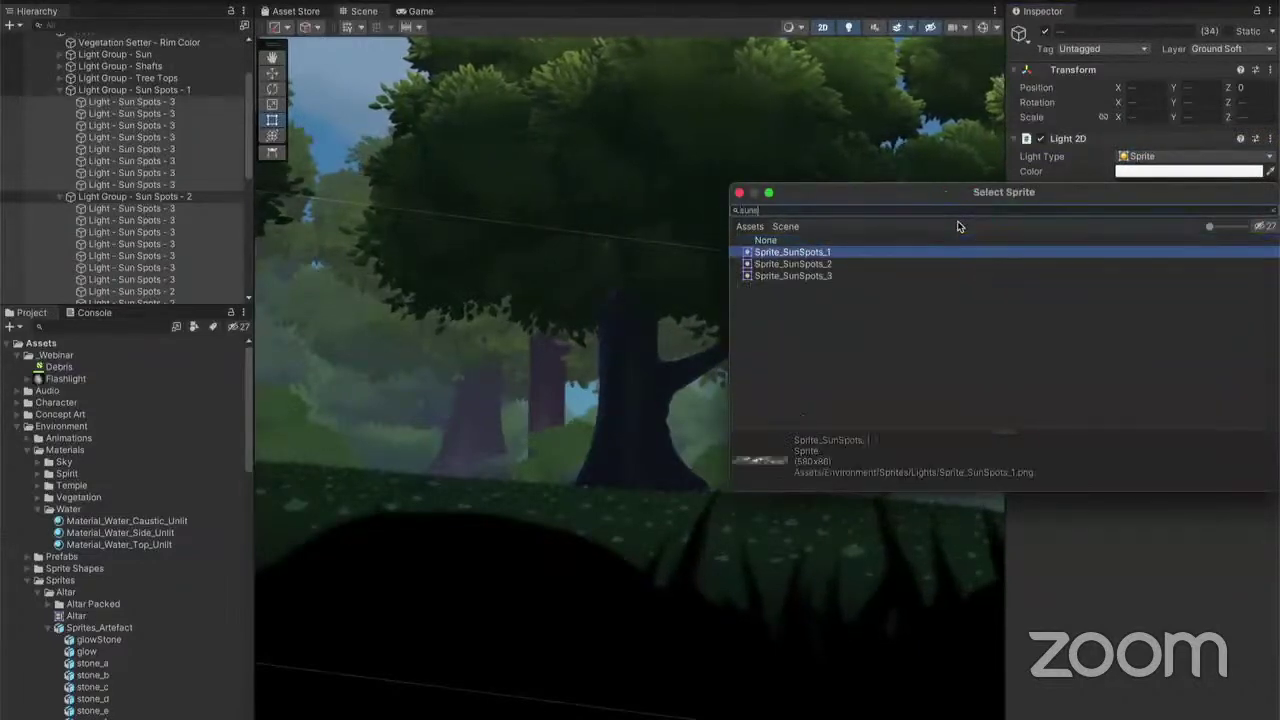
{"action": "key", "text": "Down"}
{"action": "key", "text": "Return"}
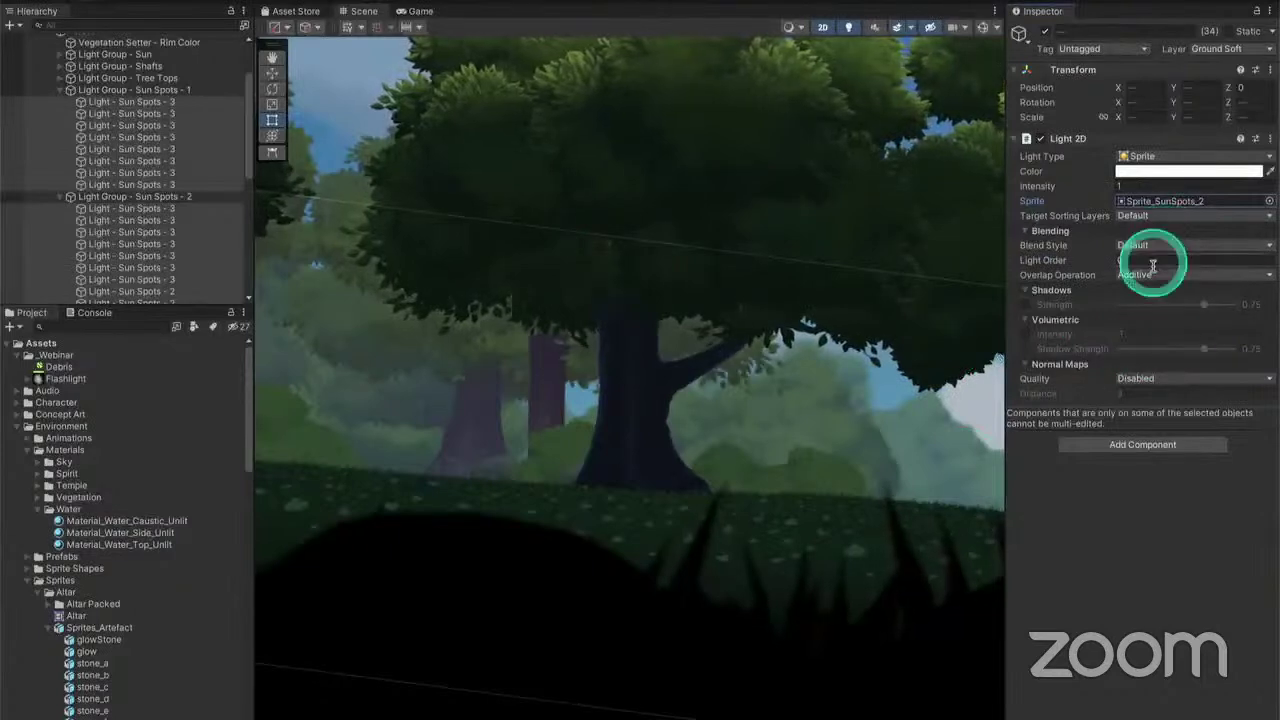
Add Exterior, Foreground and Near Background to the target sorting layers of the sun spot lights
{"action": "left_click", "coordinate": [1146, 218]}
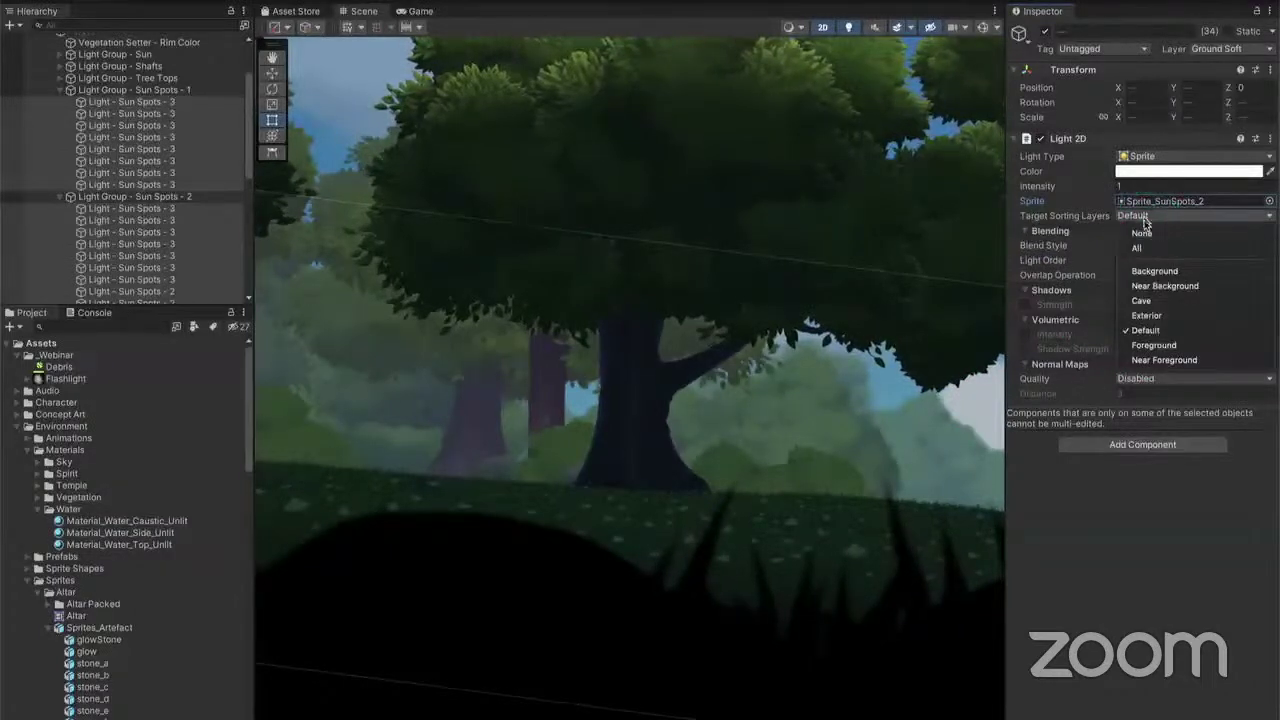
{"action": "left_click", "coordinate": [1146, 317]}
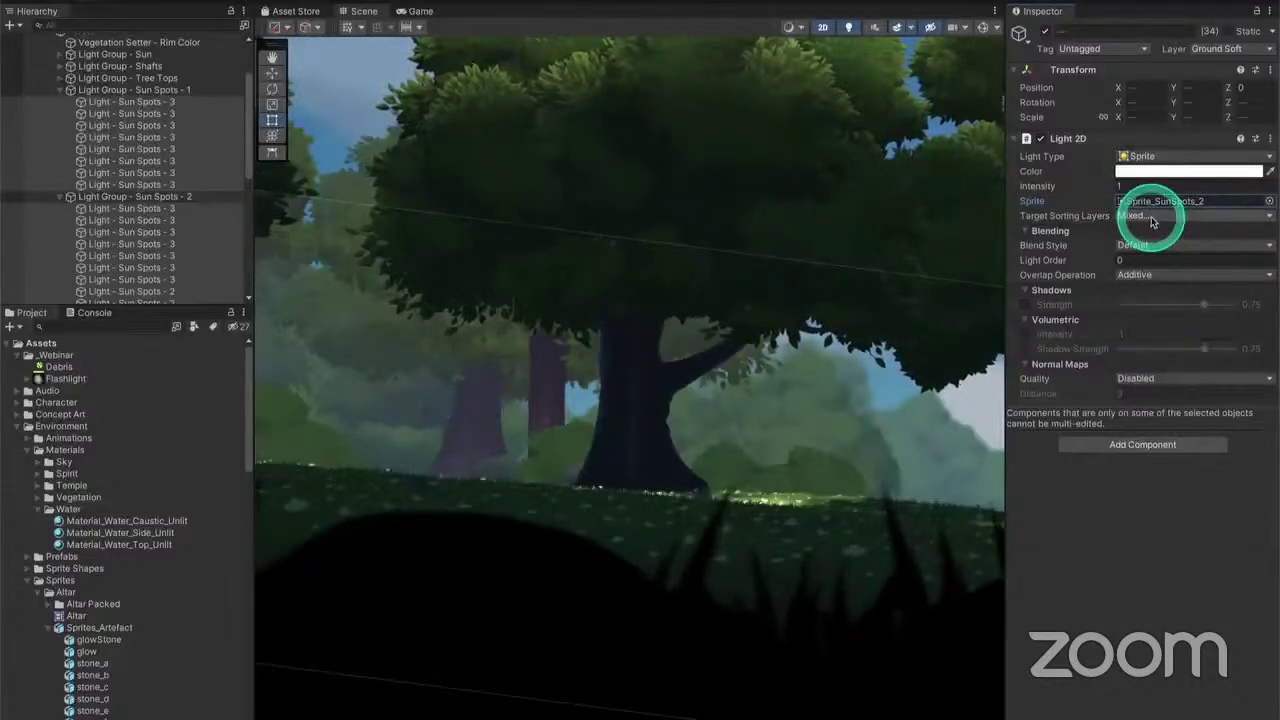
{"action": "left_click", "coordinate": [1151, 218]}
{"action": "left_click", "coordinate": [1157, 340]}
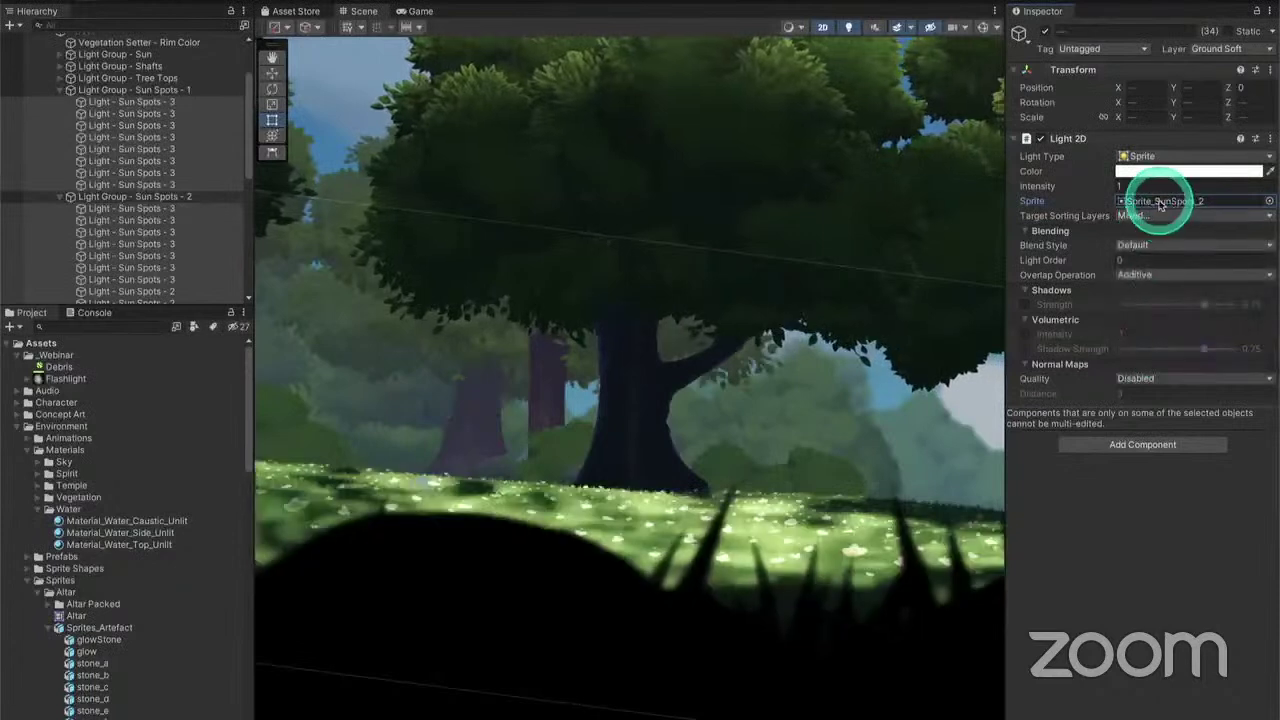
{"action": "left_click", "coordinate": [1145, 216]}
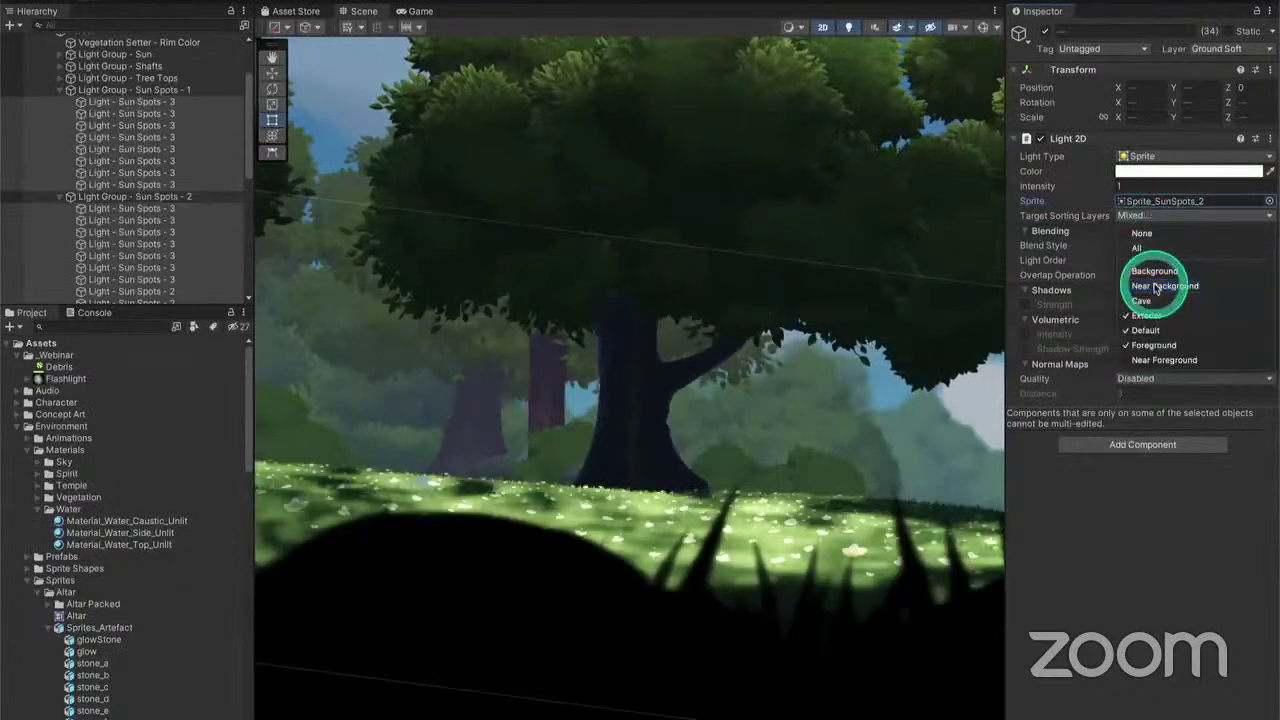
{"action": "left_click", "coordinate": [1156, 288]}
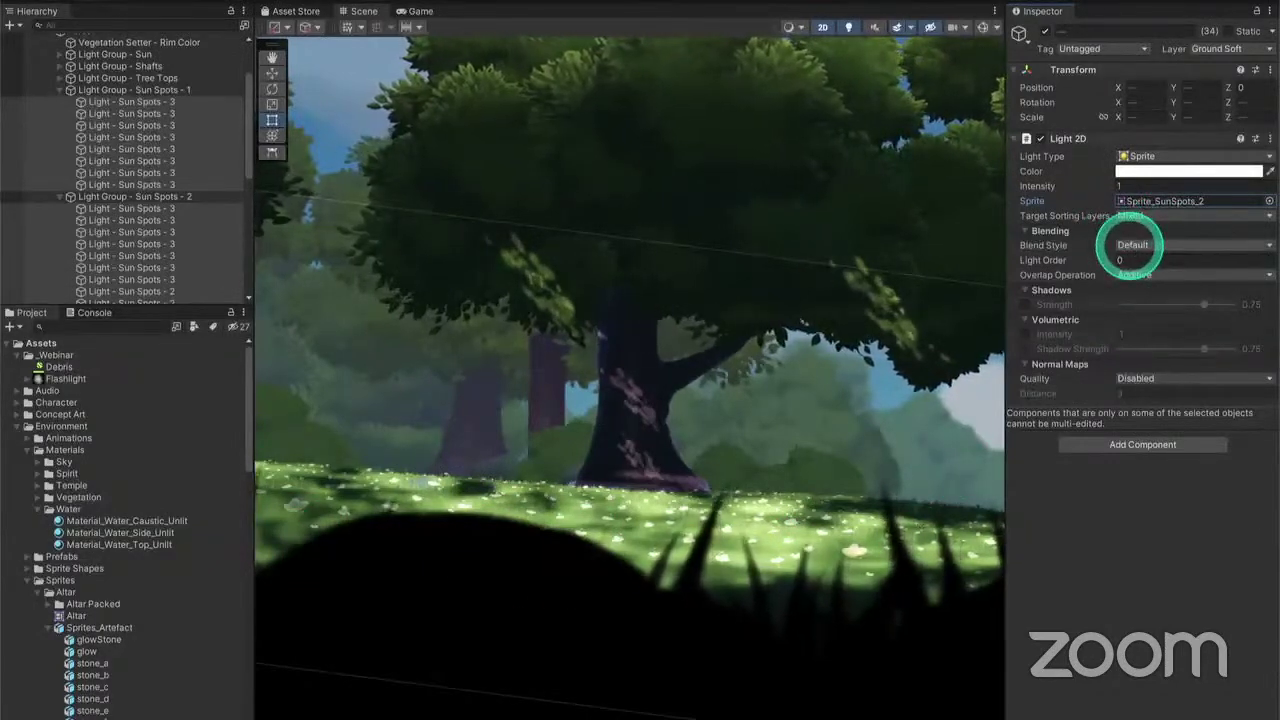
Set the sun spot lights' blend style to Direct Lighting (R) and their intensity to 0.43
{"action": "left_click", "coordinate": [1131, 247]}
{"action": "left_click", "coordinate": [1141, 263]}
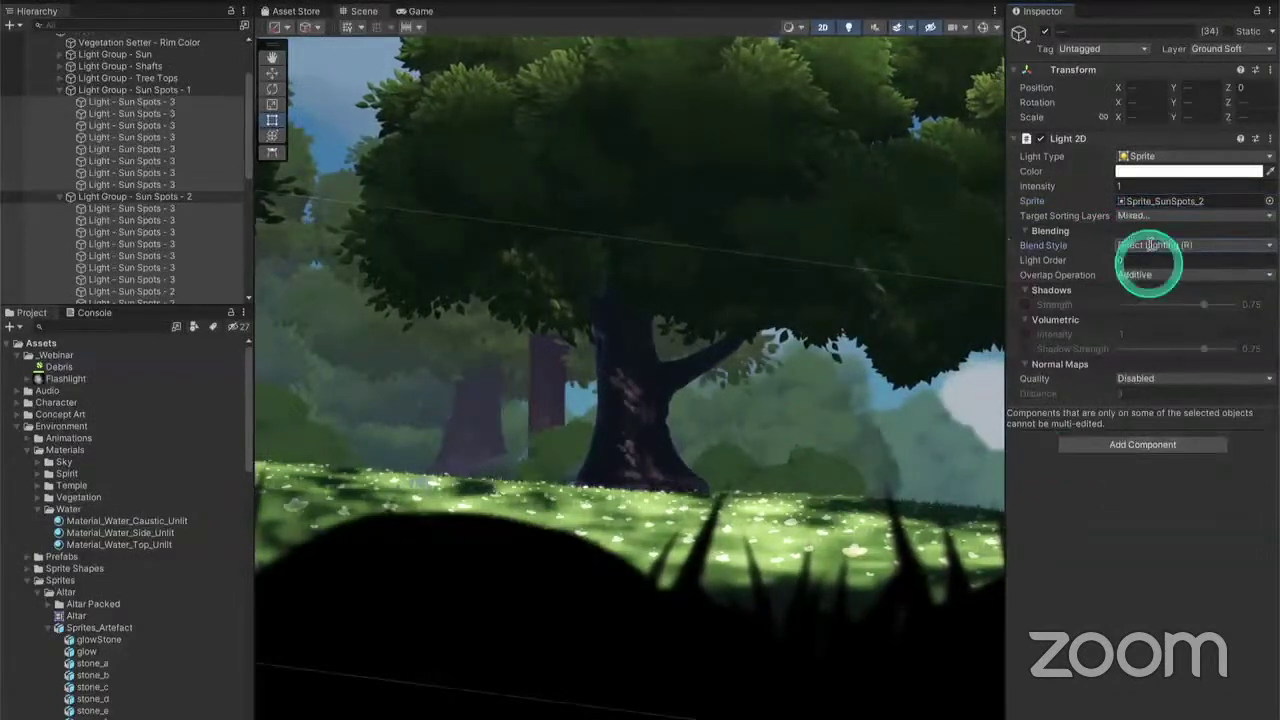
{"action": "left_click_drag", "start_coordinate": [1105, 191], "coordinate": [1090, 191]}
Change the sun spot lights' color to a warm yellow, FFE790
{"action": "left_click", "coordinate": [1125, 174]}
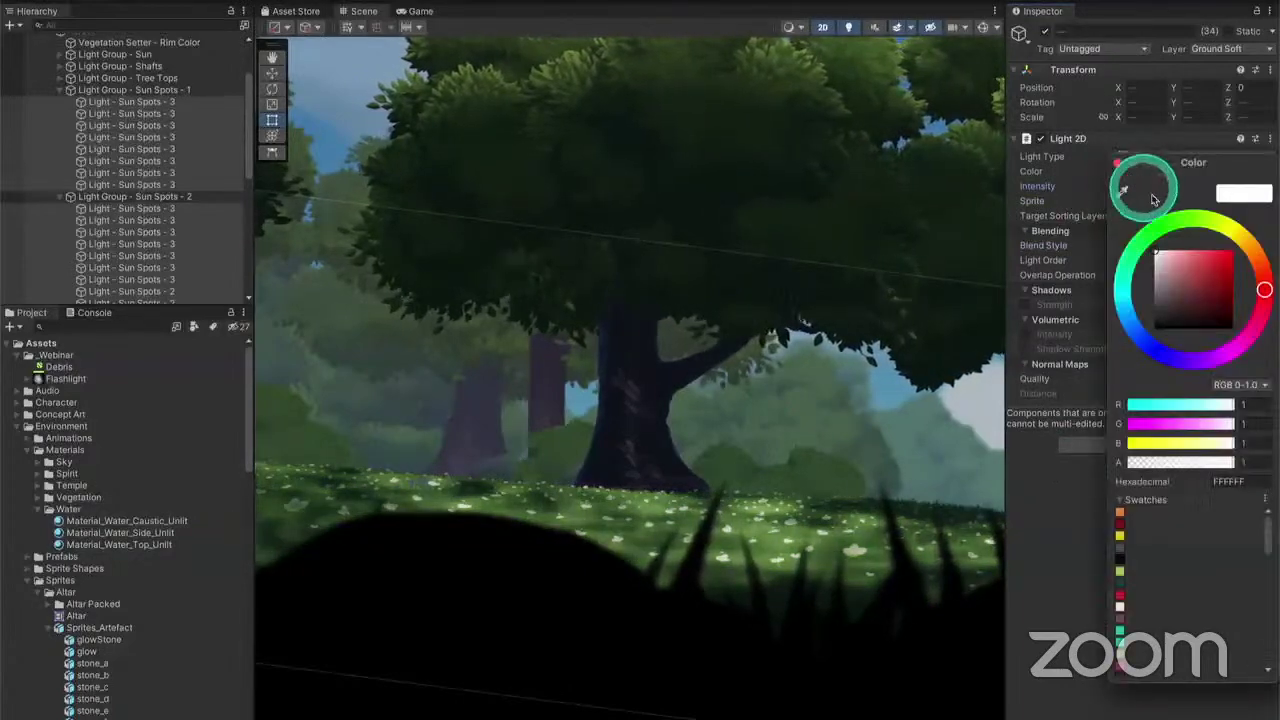
{"action": "mouse_move", "coordinate": [1228, 233]}
{"action": "left_mouse_down"}
{"action": "mouse_move", "coordinate": [1242, 244]}
{"action": "mouse_move", "coordinate": [1188, 250]}
{"action": "left_mouse_up"}
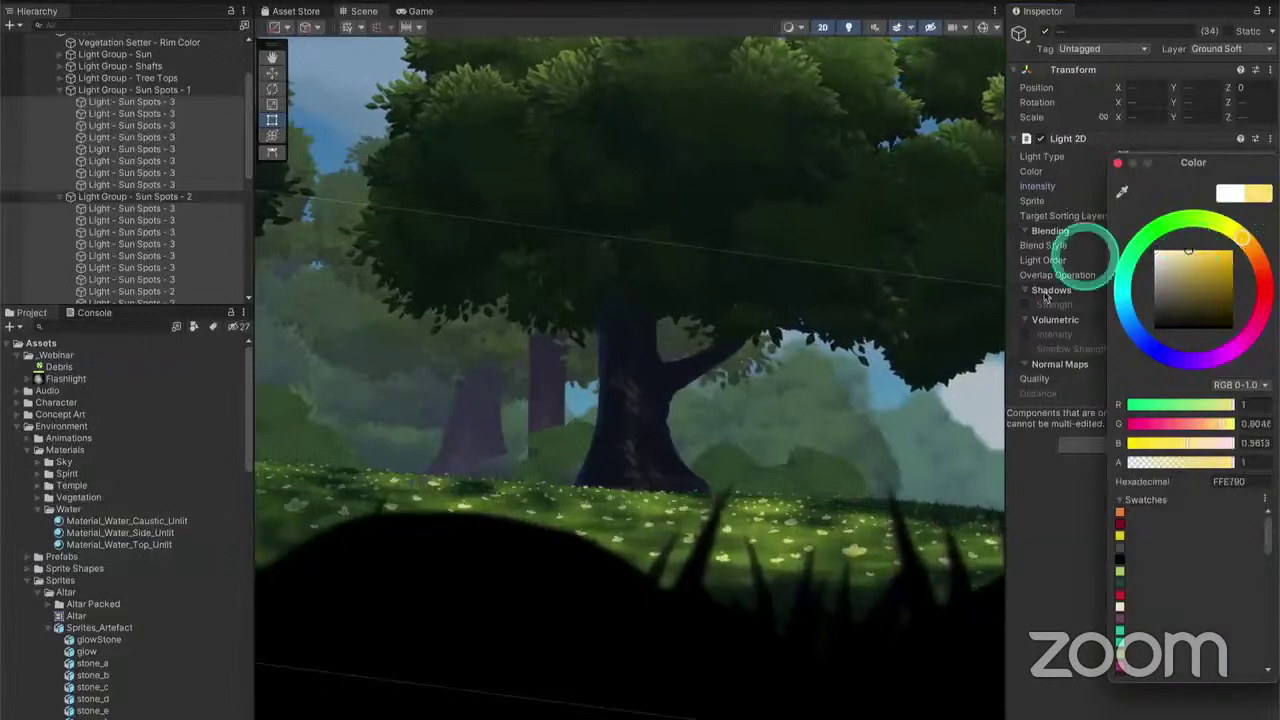
{"action": "left_click", "coordinate": [1020, 533]}
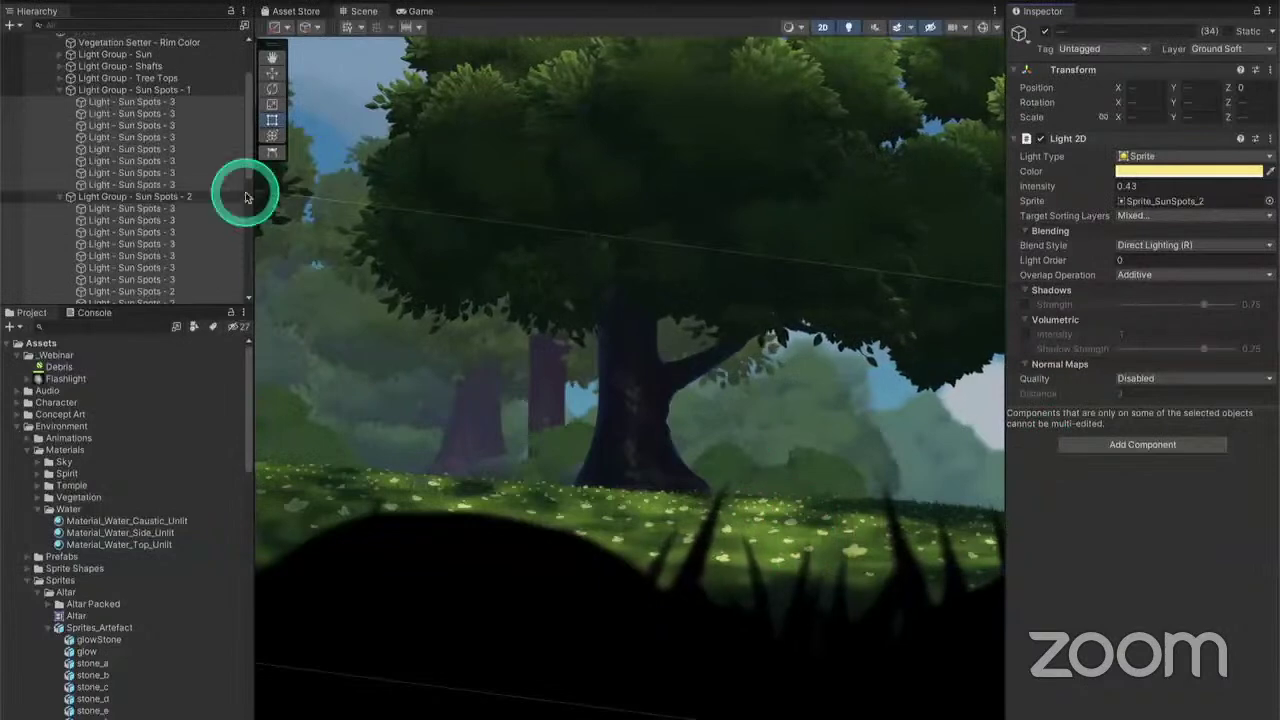
Assign the Sprite_SunSpots_3 sprite to all Light - Sun Spots - 3 objects in both groups
{"action": "left_click", "coordinate": [150, 101]}
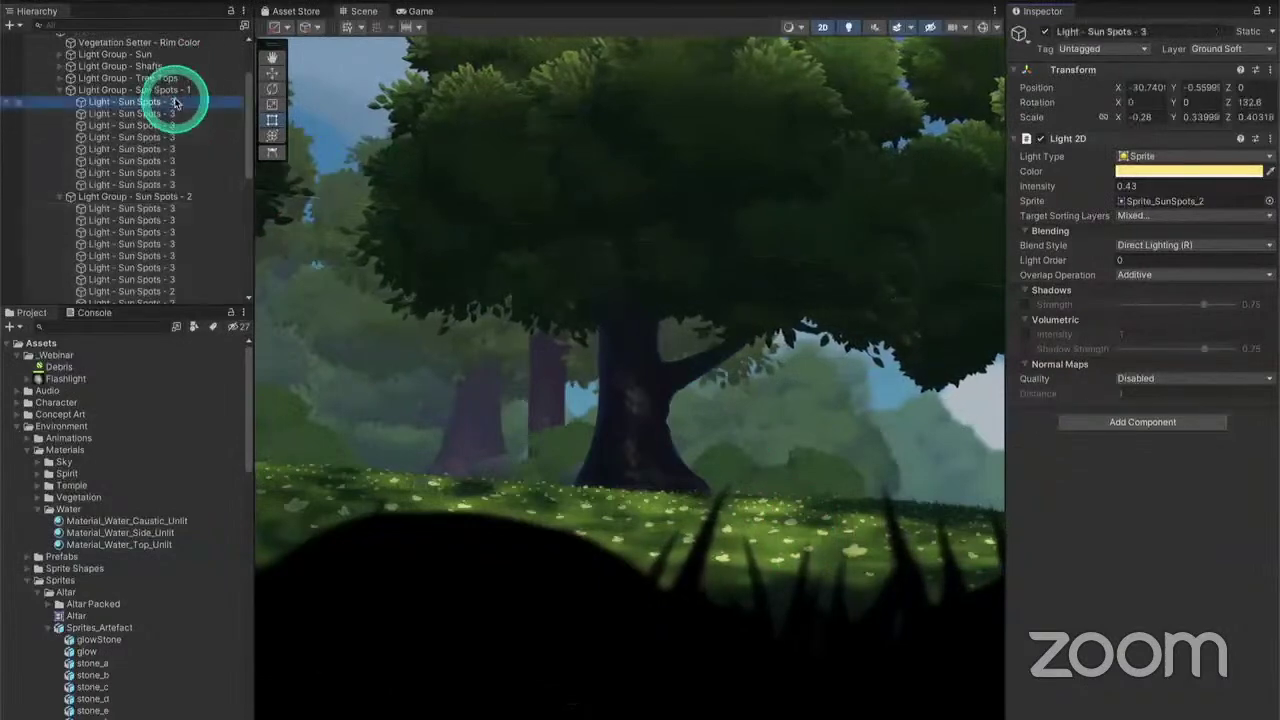
{"action": "left_click", "coordinate": [177, 185], "text": "shift"}
{"action": "left_click", "coordinate": [180, 210], "text": "ctrl"}
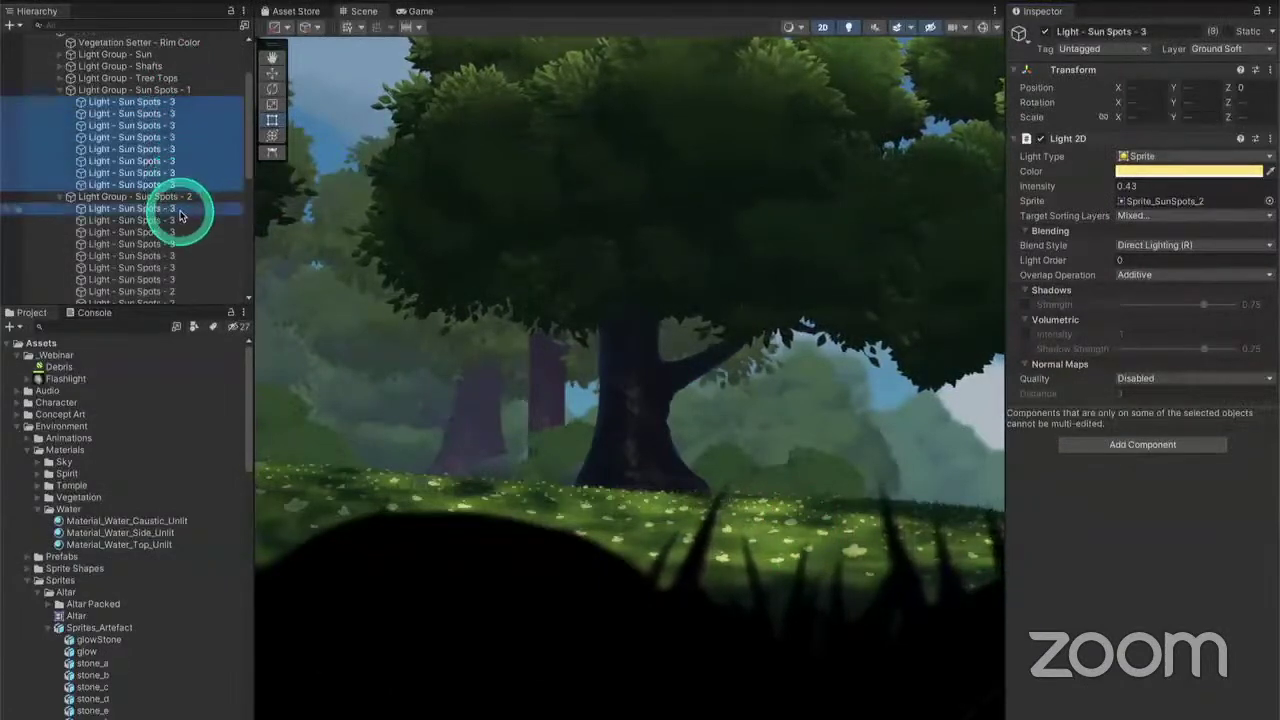
{"action": "left_click", "coordinate": [178, 279], "text": "shift"}
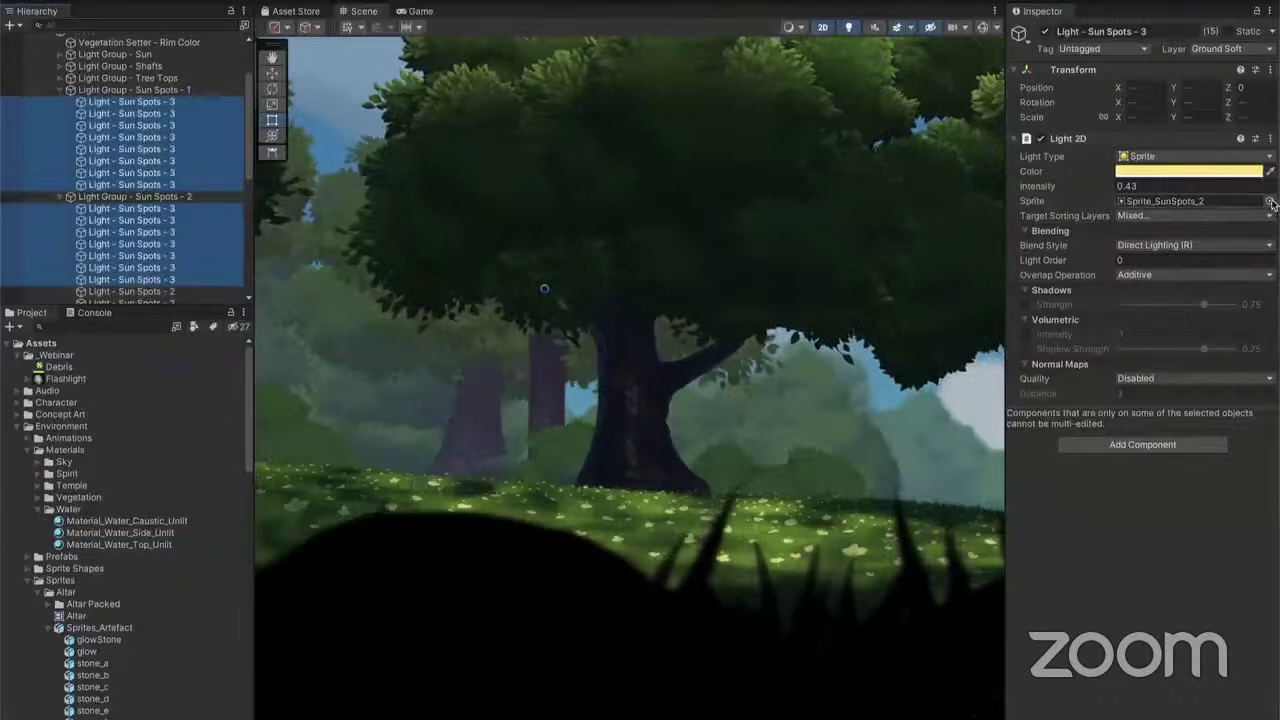
{"action": "left_click", "coordinate": [1270, 201]}
{"action": "left_click", "coordinate": [847, 332]}
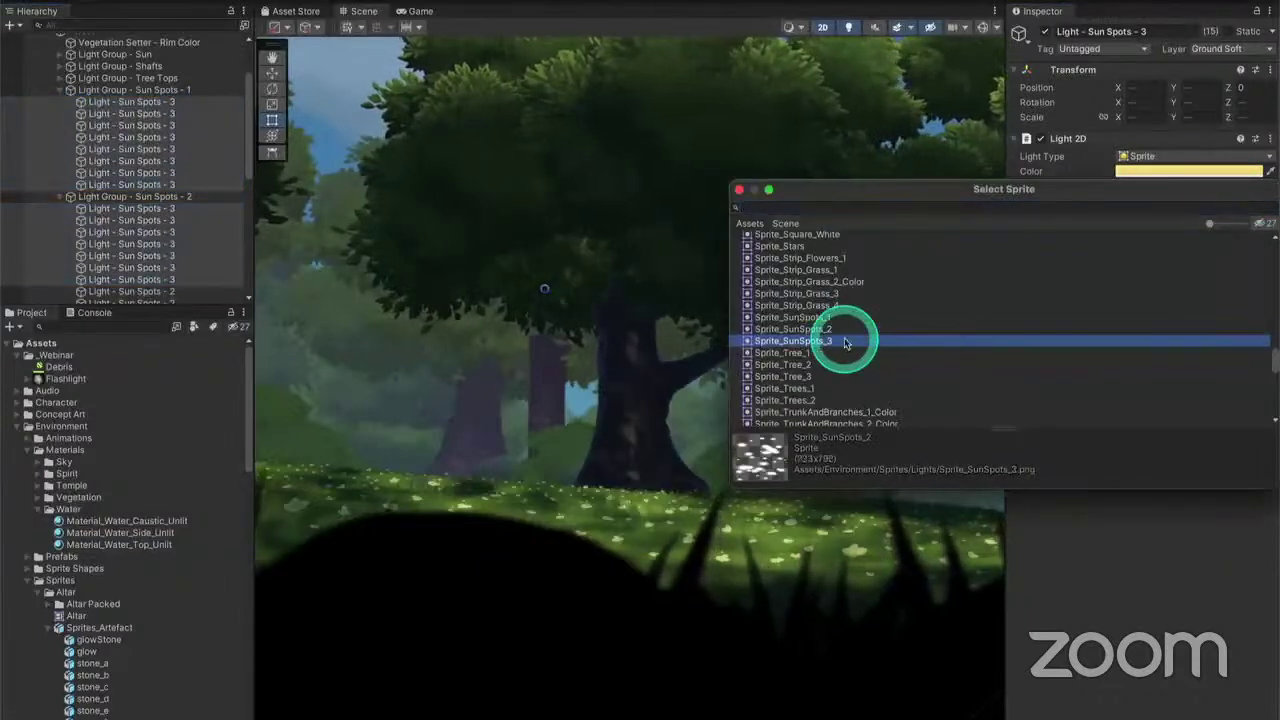
{"action": "left_click", "coordinate": [601, 270]}
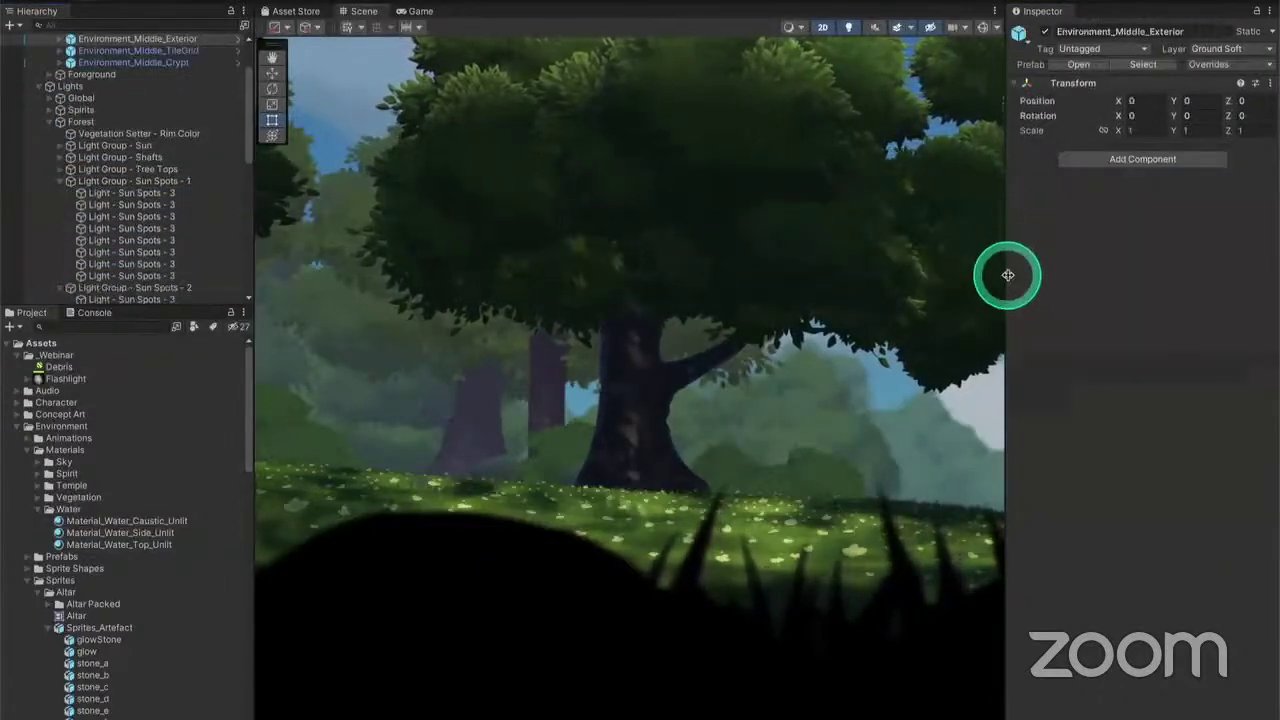
Restore the selection of all Light - Sun Spots - 3 objects and set their light intensity to 1.16
{"action": "key", "text": "ctrl+z"}
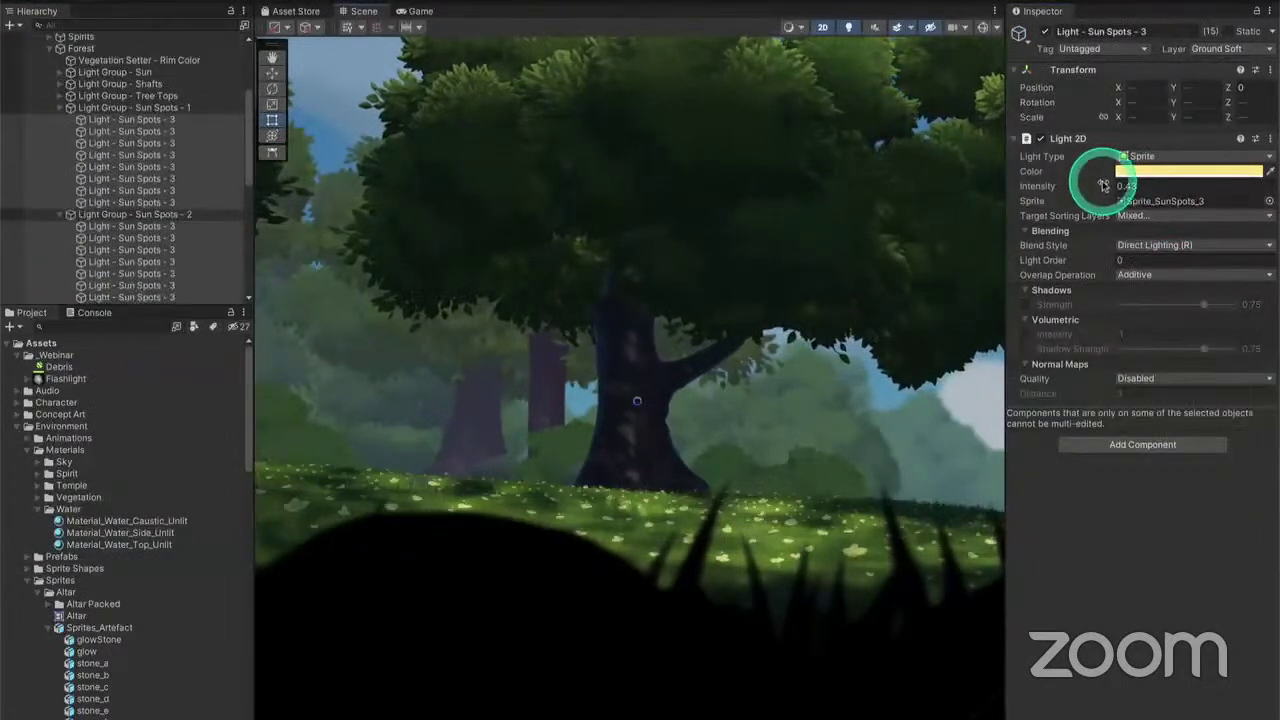
{"action": "left_click_drag", "start_coordinate": [1107, 186], "coordinate": [1123, 190]}
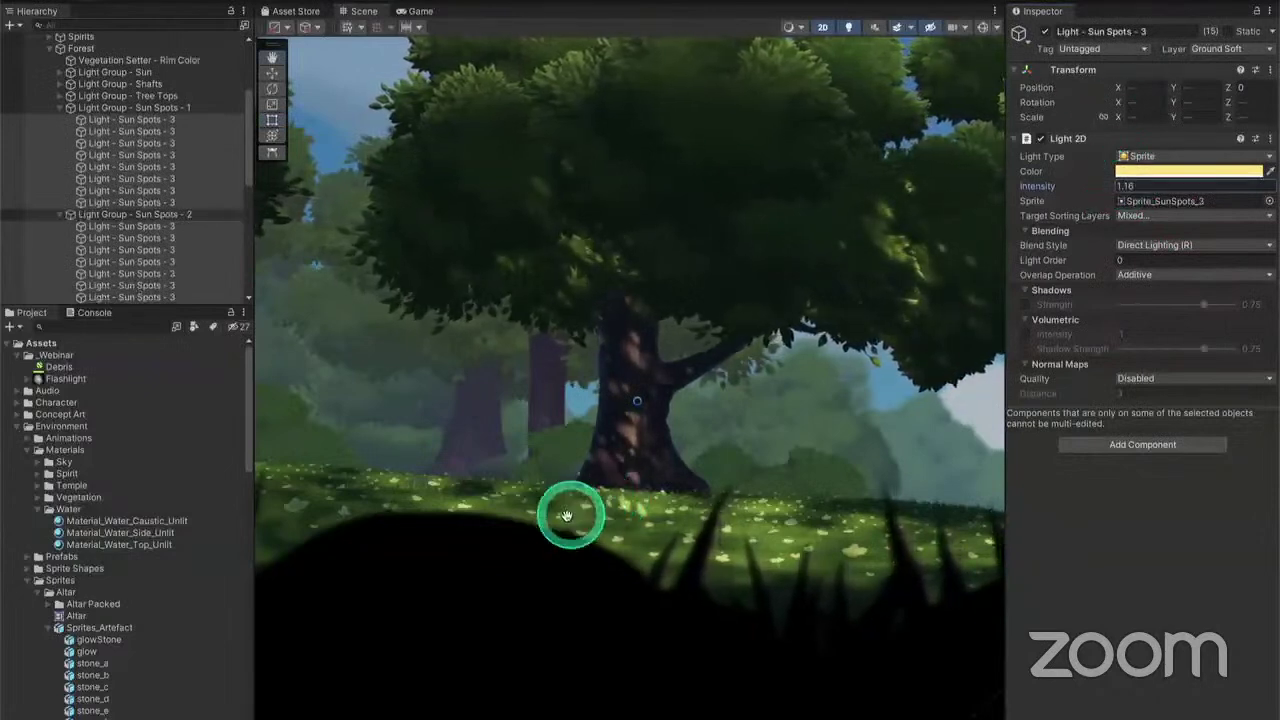
{"action": "middle_click_drag", "start_coordinate": [566, 516], "coordinate": [614, 476]}
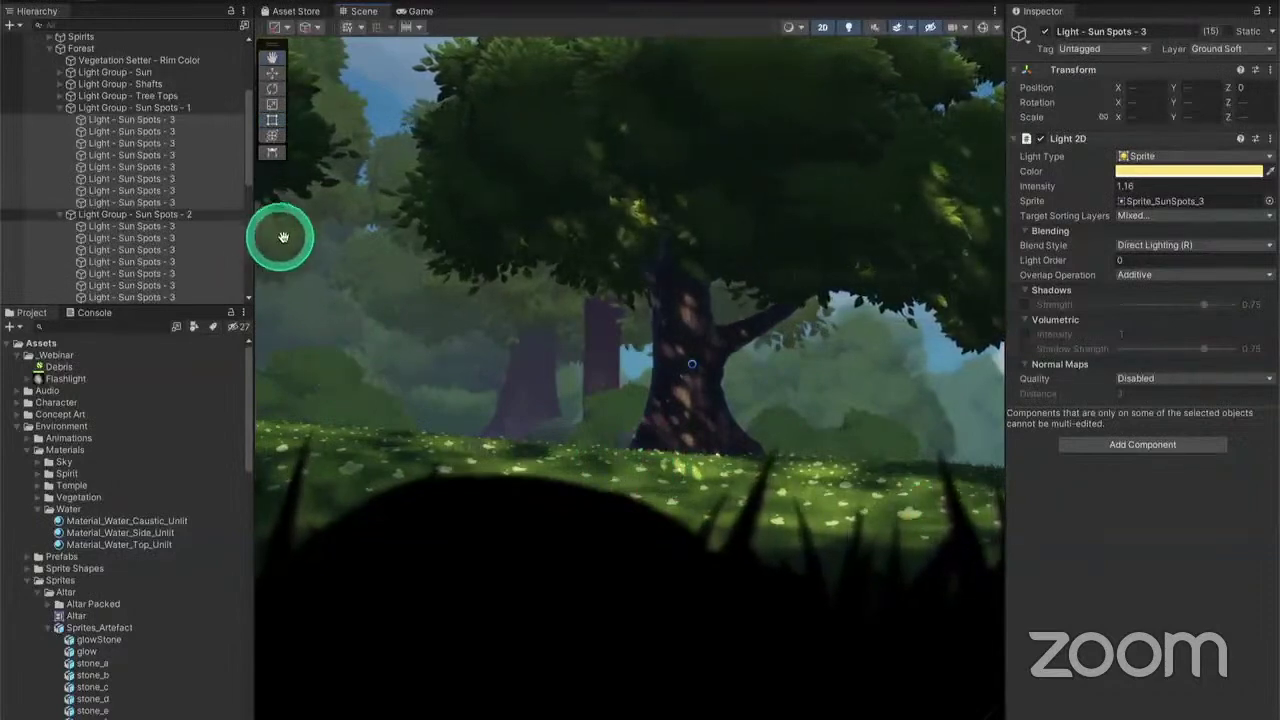
{"action": "middle_click_drag", "start_coordinate": [283, 237], "coordinate": [590, 270]}
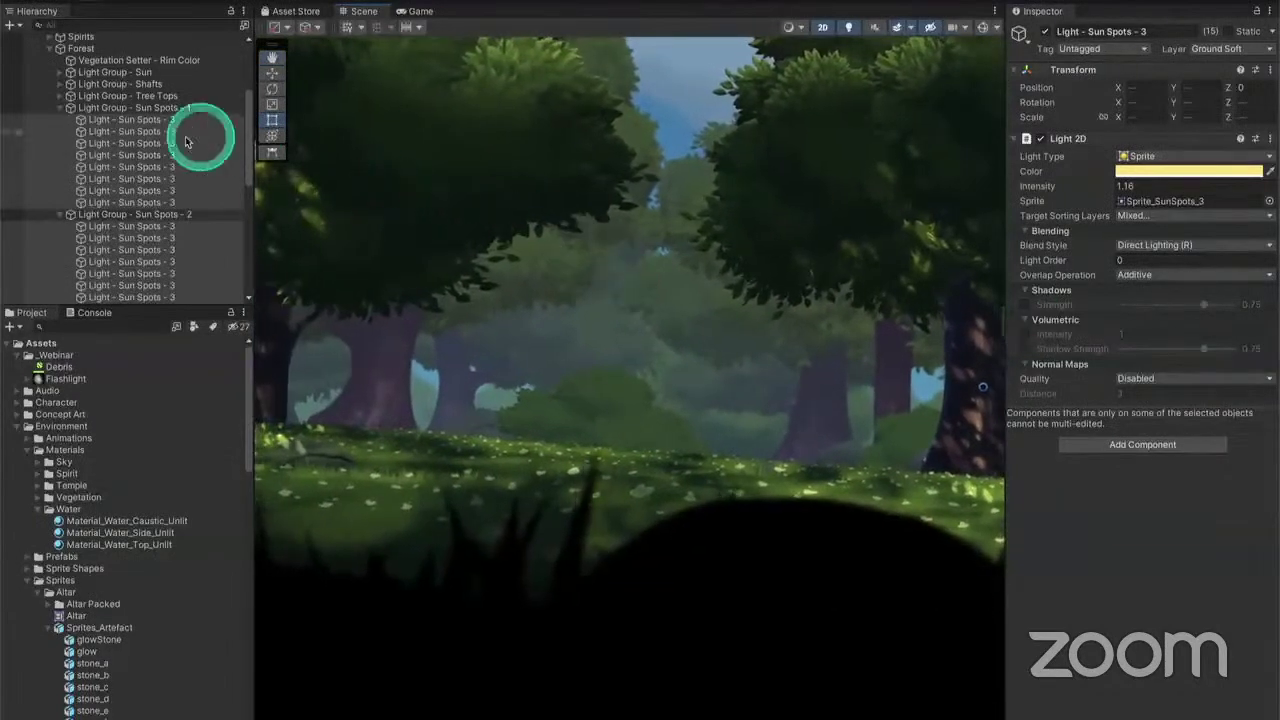
Add a Light 2D component to all four Light - Shafts objects in the Light Group - Shafts
{"action": "scroll", "coordinate": [185, 142], "scroll_direction": "up", "scroll_amount": 4}
{"action": "left_click", "coordinate": [160, 158]}
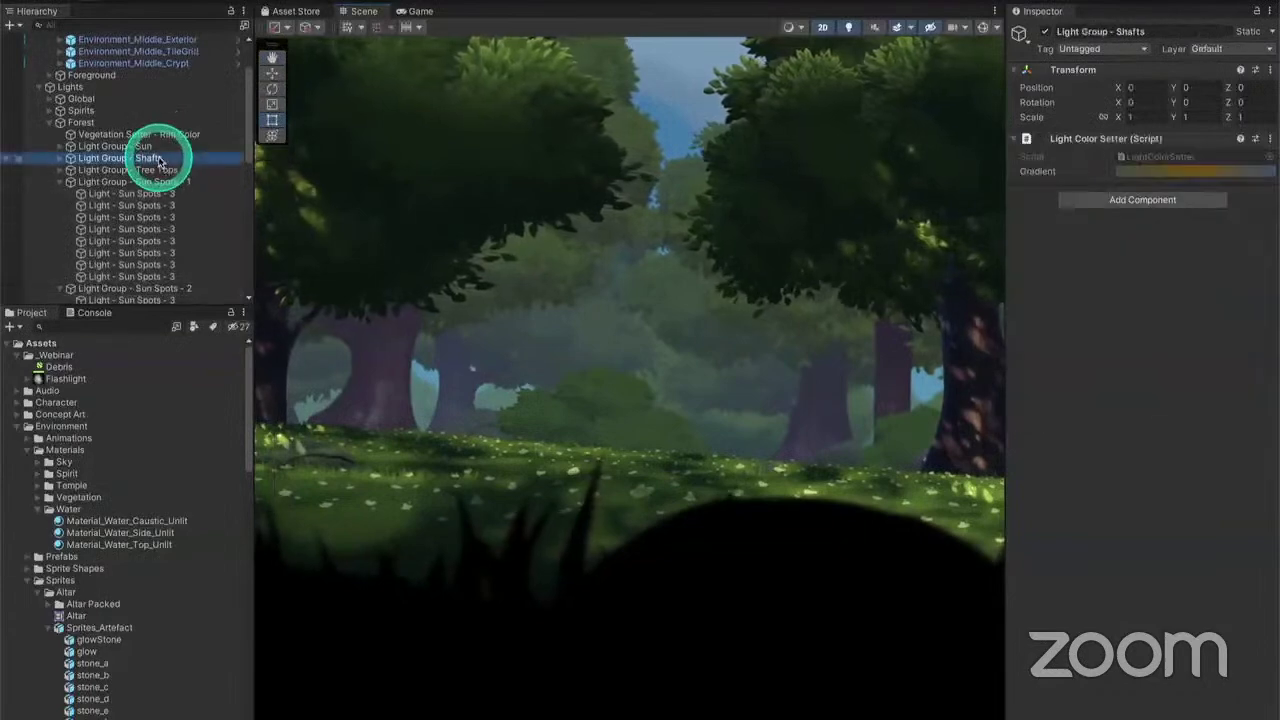
{"action": "key", "text": "Right"}
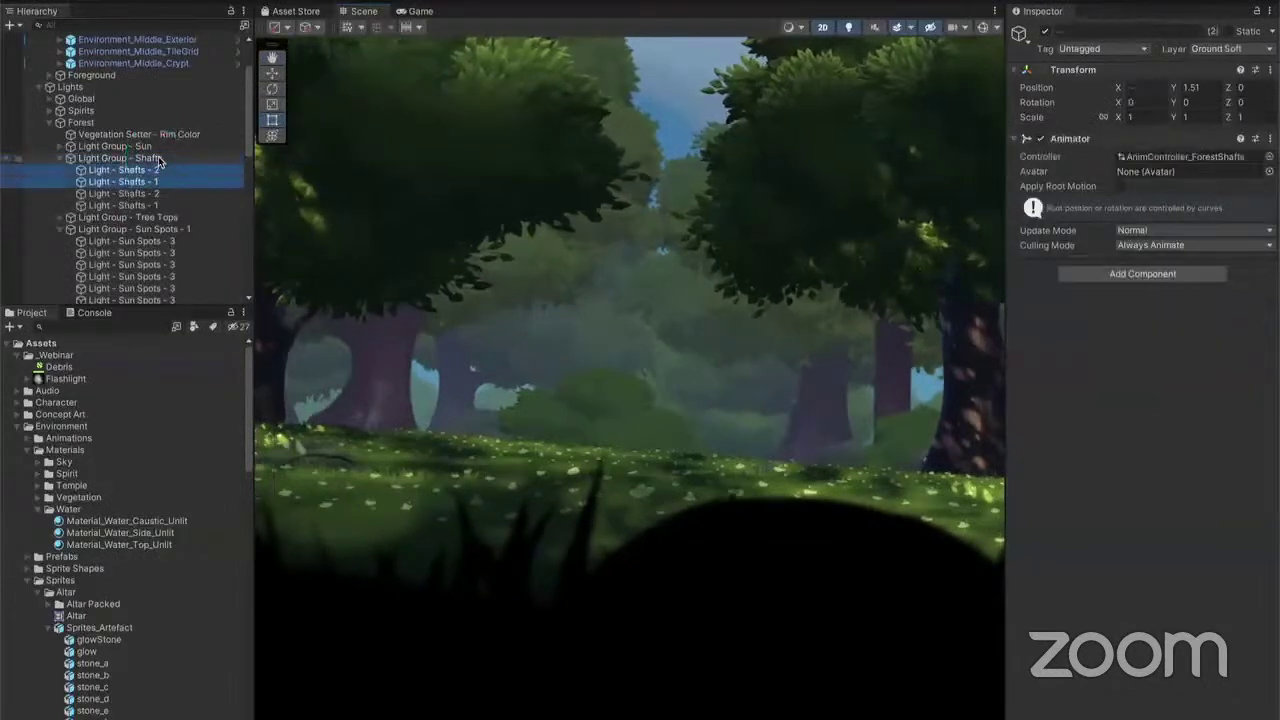
{"action": "key", "text": "shift+Down"}
{"action": "key", "text": "shift+Down"}
{"action": "key", "text": "shift+Down"}
{"action": "left_click", "coordinate": [548, 303]}
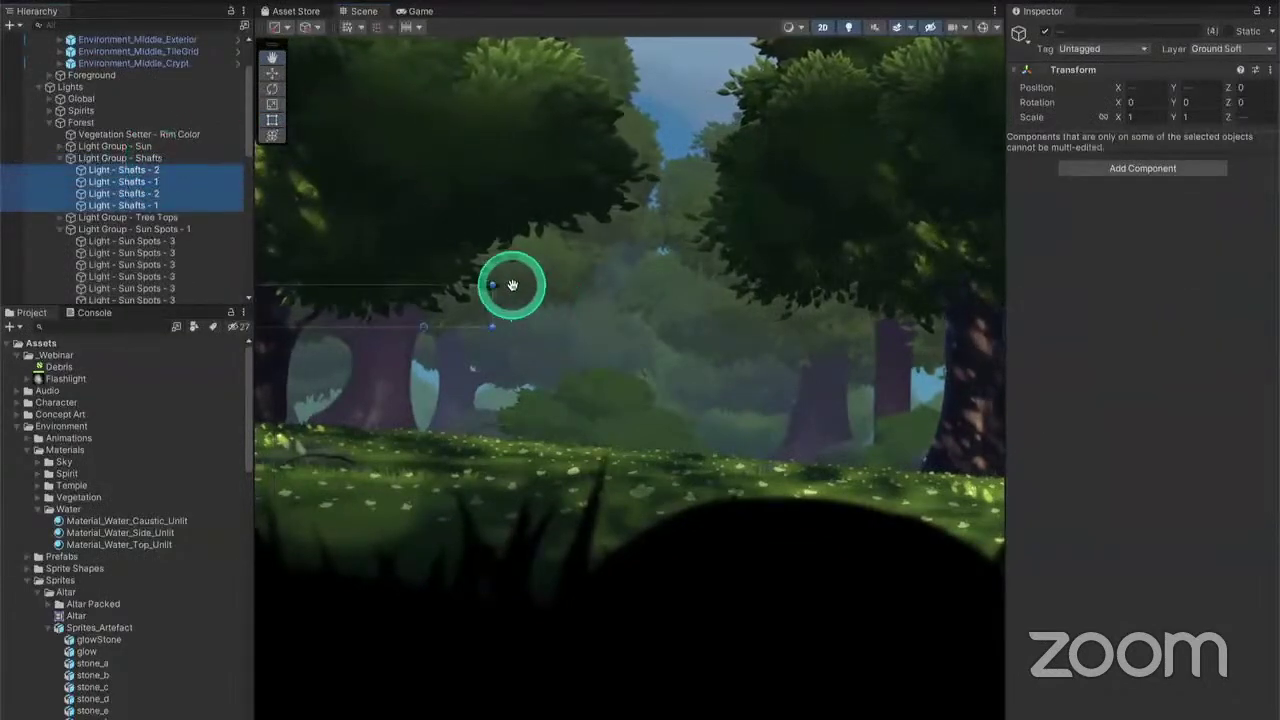
{"action": "left_click_drag", "start_coordinate": [512, 285], "coordinate": [792, 168]}
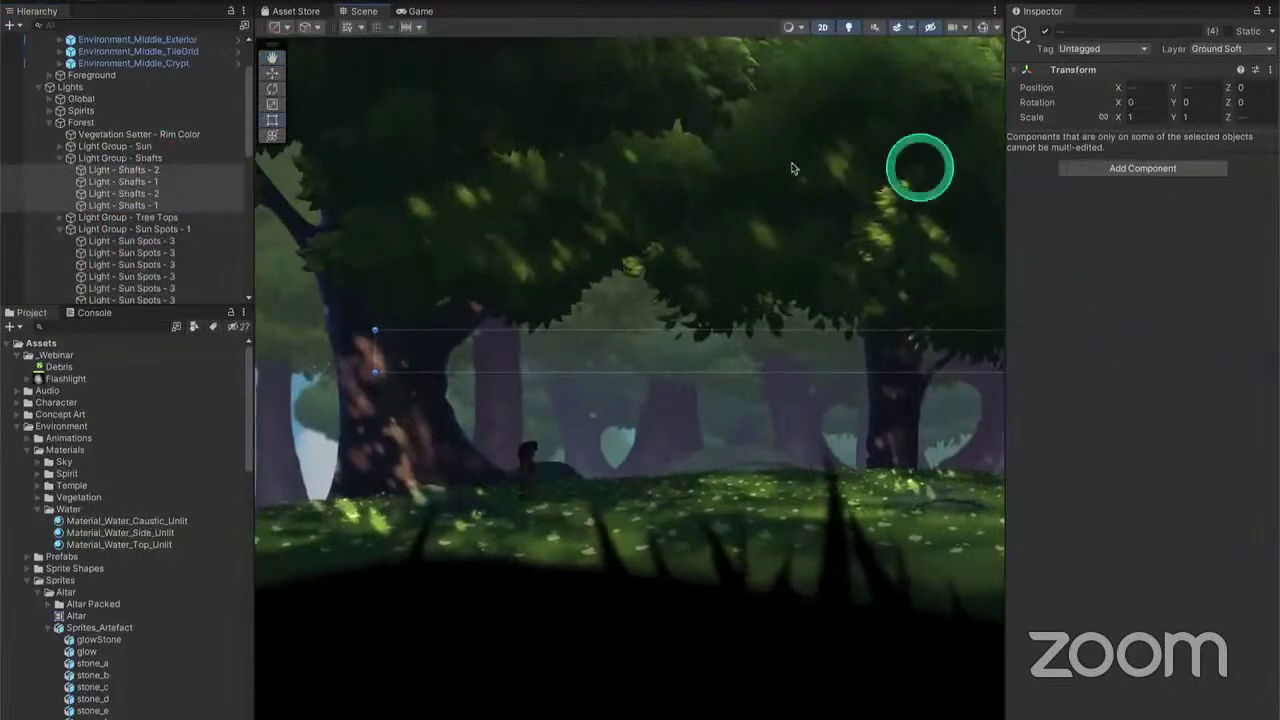
{"action": "left_click", "coordinate": [1100, 168]}
{"action": "key", "text": "Return"}
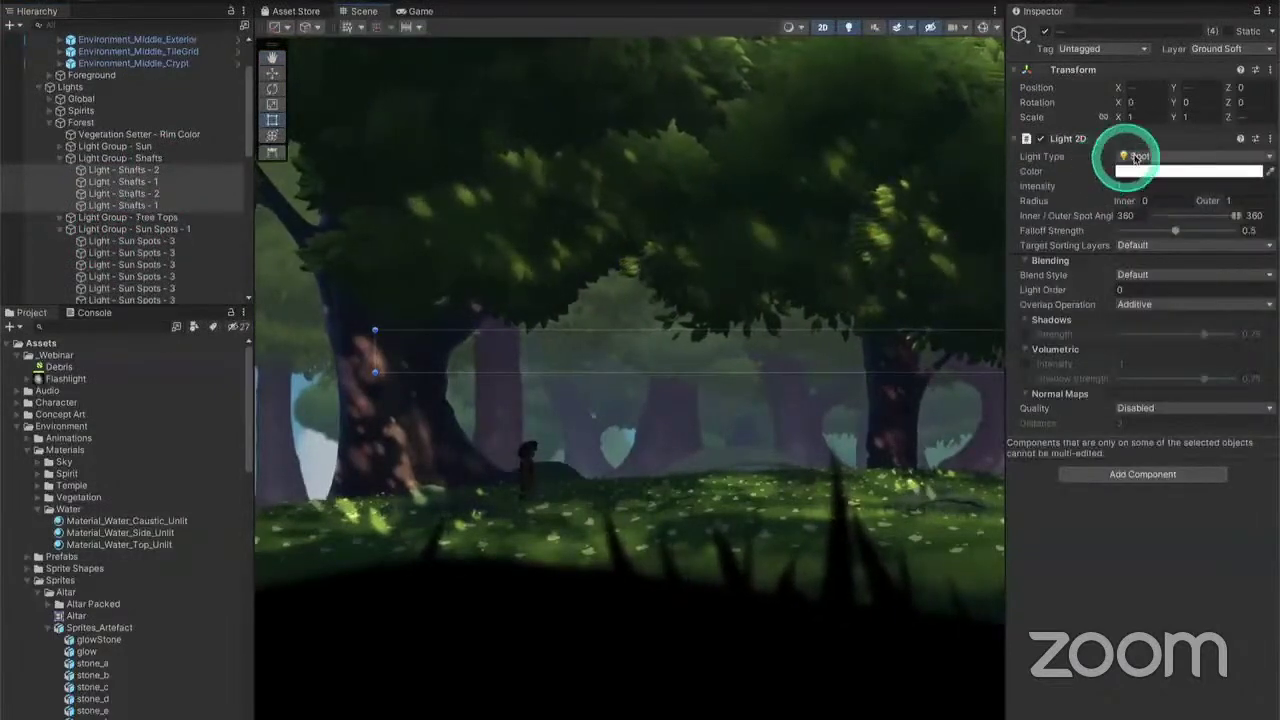
Set the shaft lights' type to Sprite and assign the Sprite_Shafts_1 sprite to them
{"action": "left_click", "coordinate": [1157, 157]}
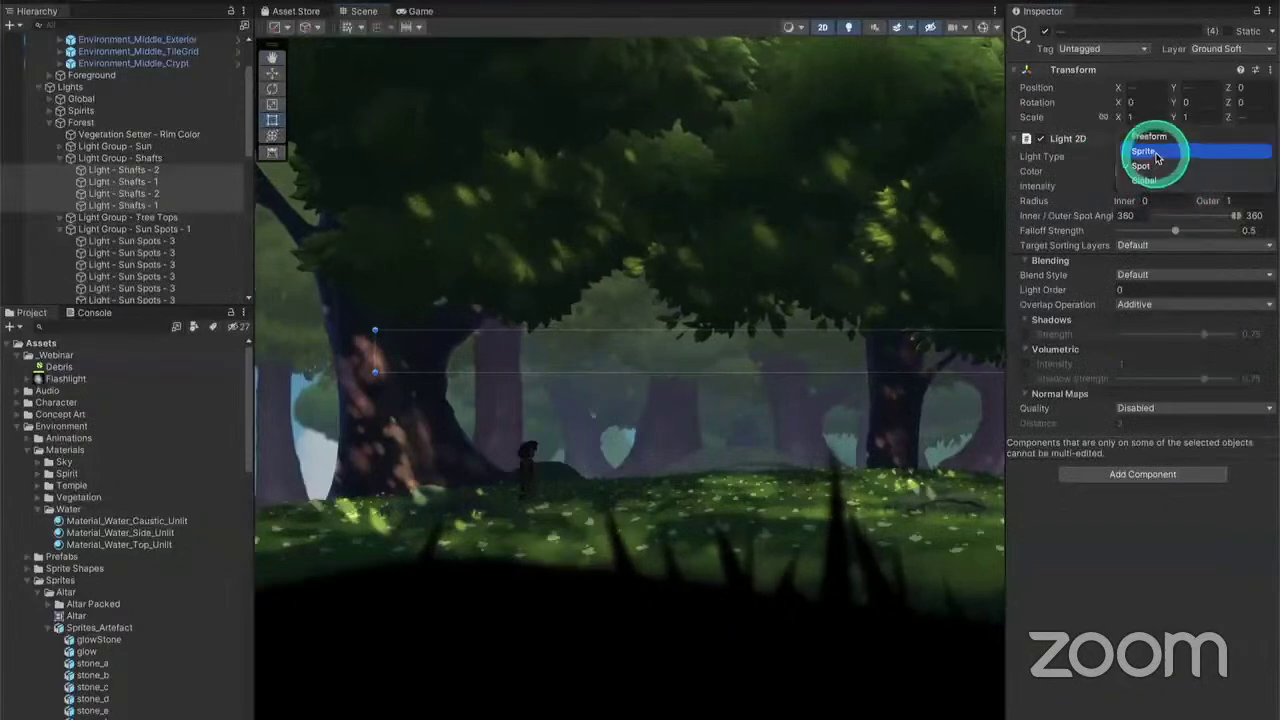
{"action": "left_click", "coordinate": [1153, 152]}
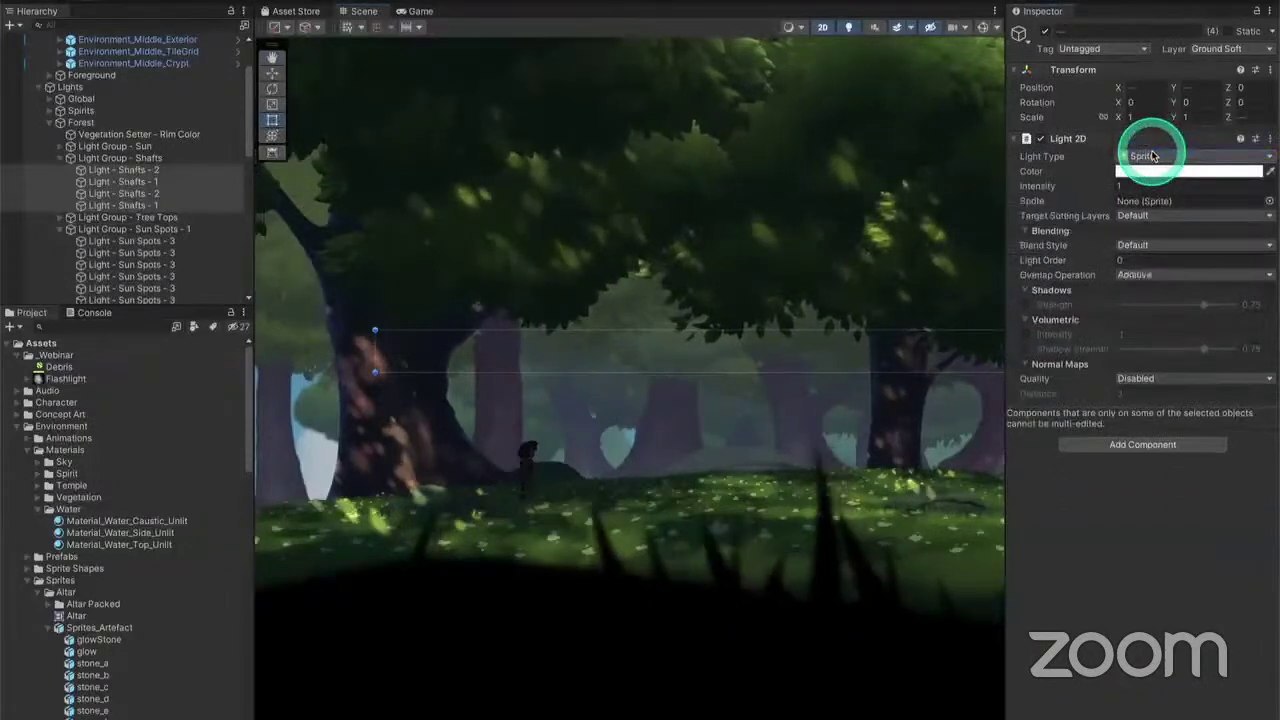
{"action": "left_click", "coordinate": [1267, 201]}
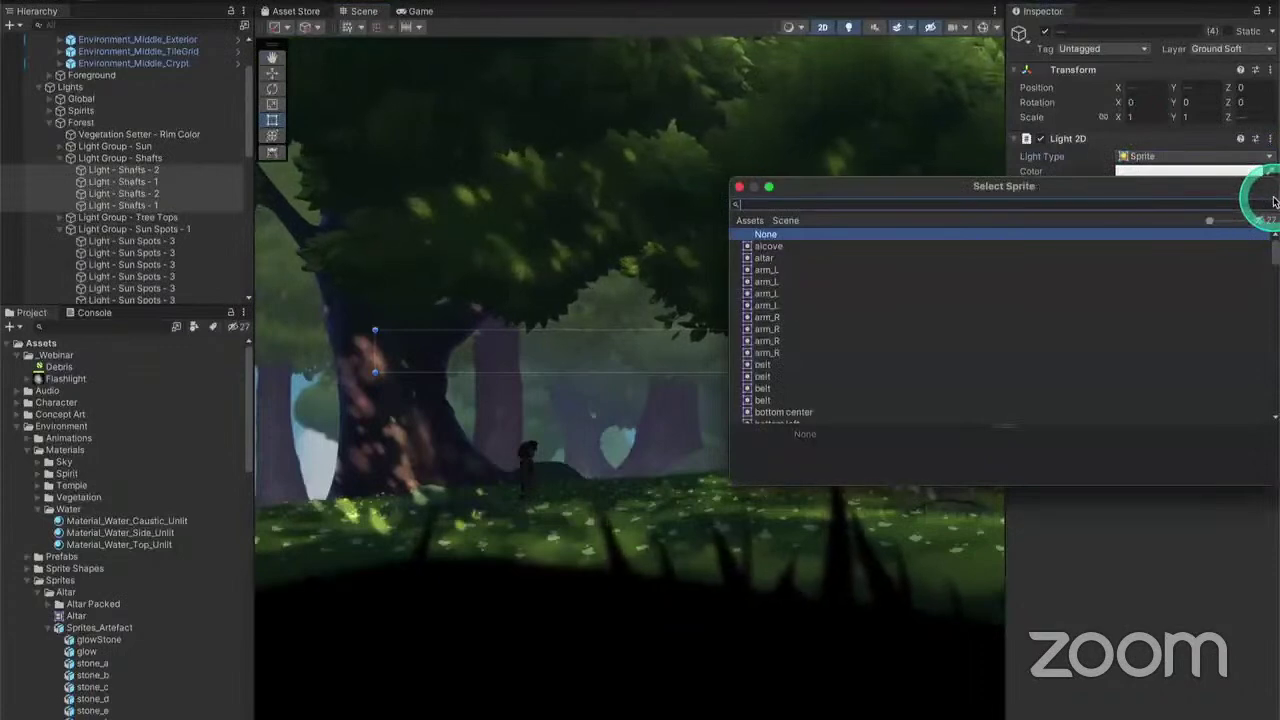
{"action": "key", "text": "Down"}
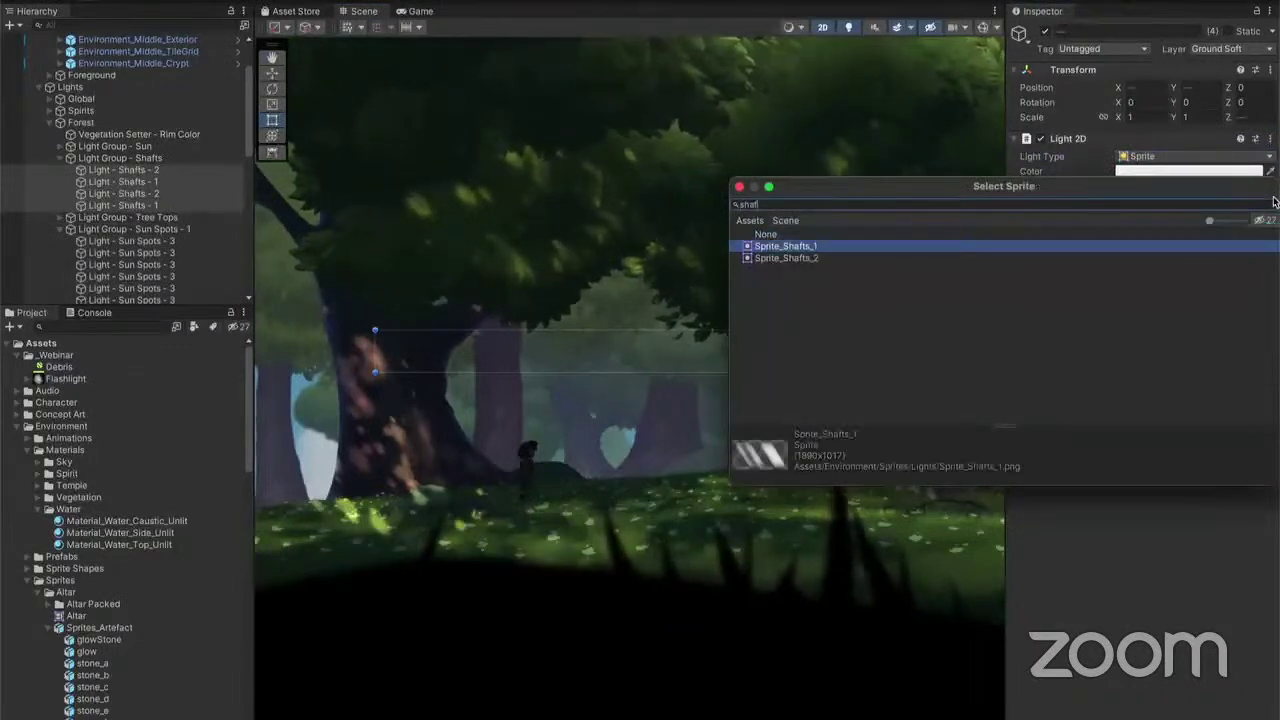
{"action": "key", "text": "Down"}
{"action": "key", "text": "Up"}
{"action": "key", "text": "Return"}
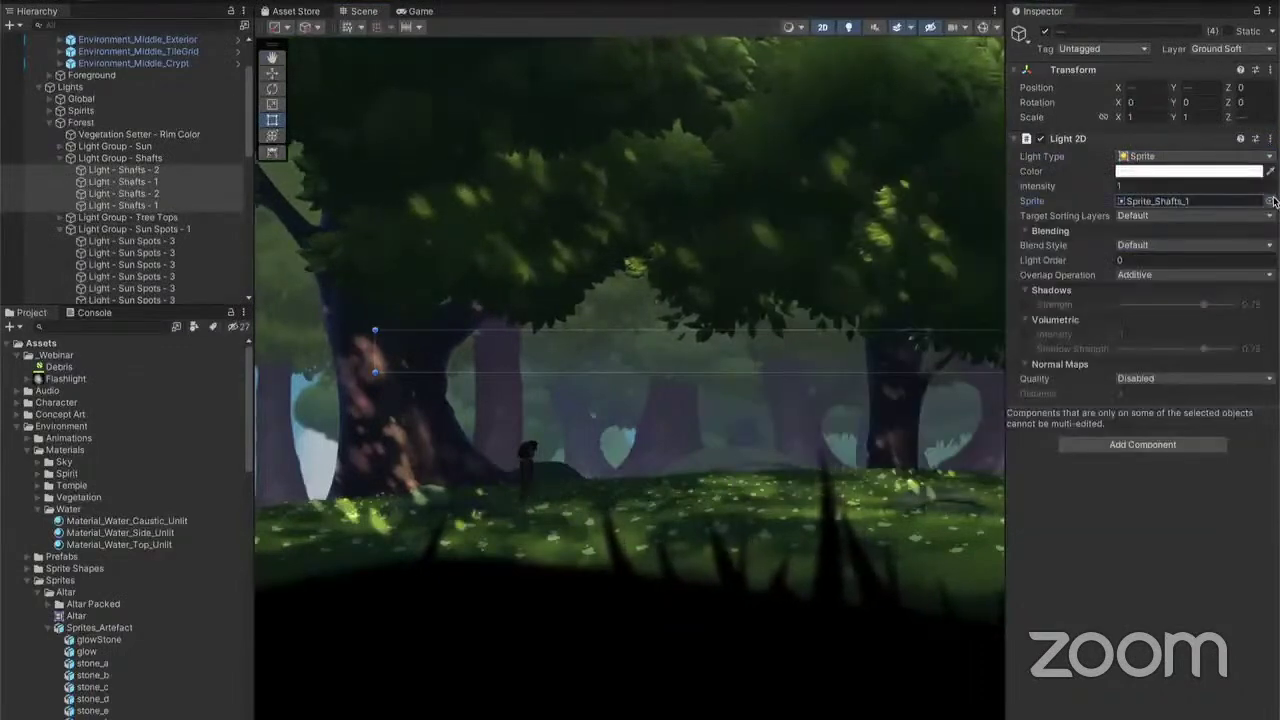
Add Exterior and Foreground to the shaft lights' target sorting layers and set their blend style to Direct Lighting (R)
{"action": "left_click", "coordinate": [1201, 216]}
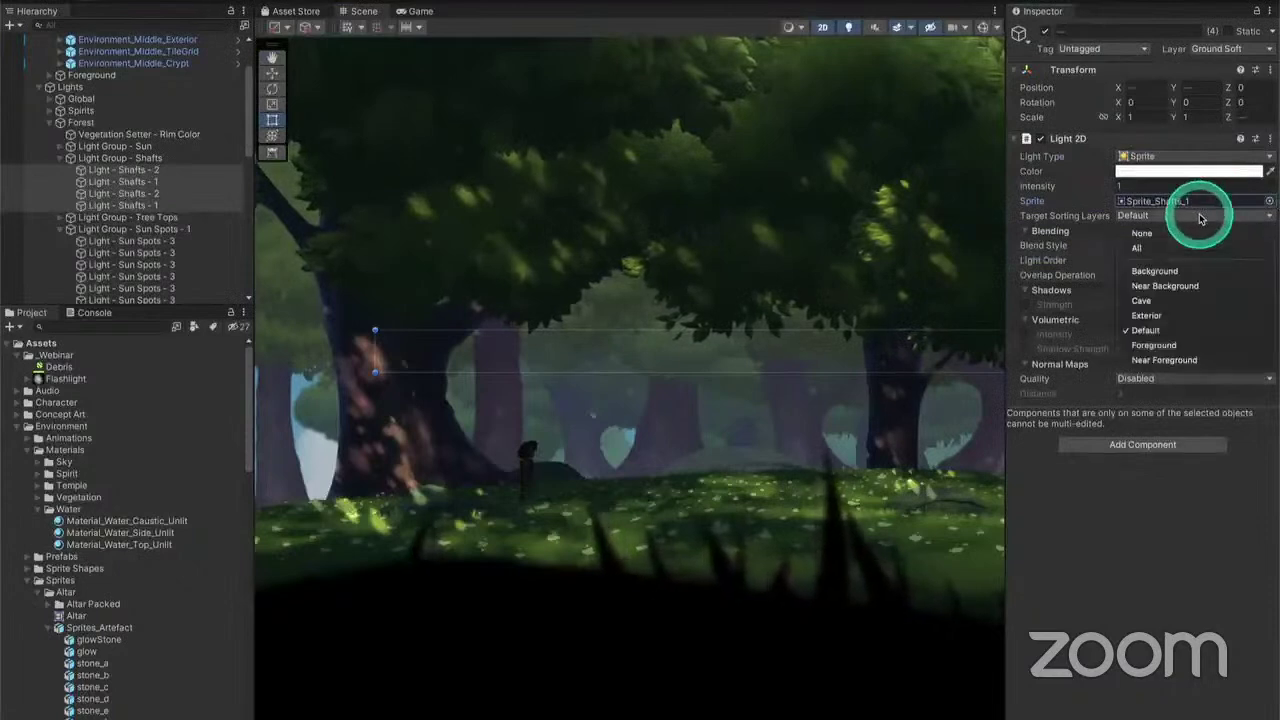
{"action": "left_click", "coordinate": [1193, 327]}
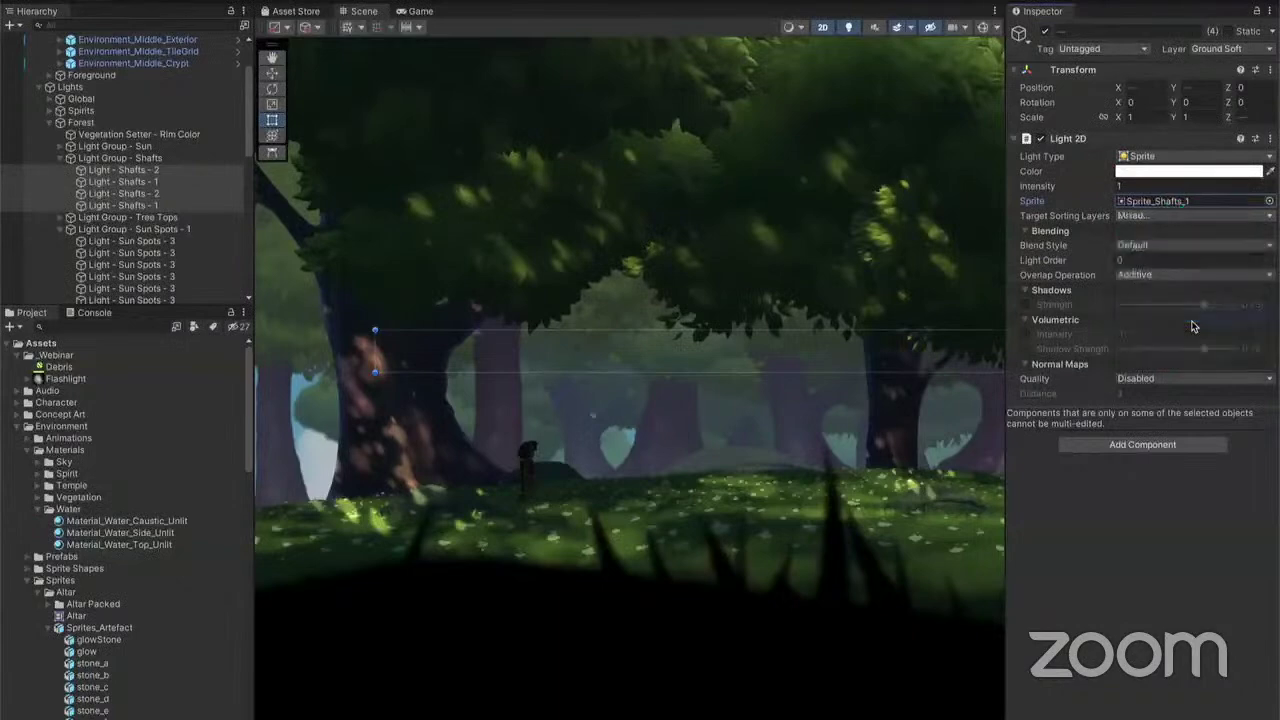
{"action": "left_click", "coordinate": [1180, 217]}
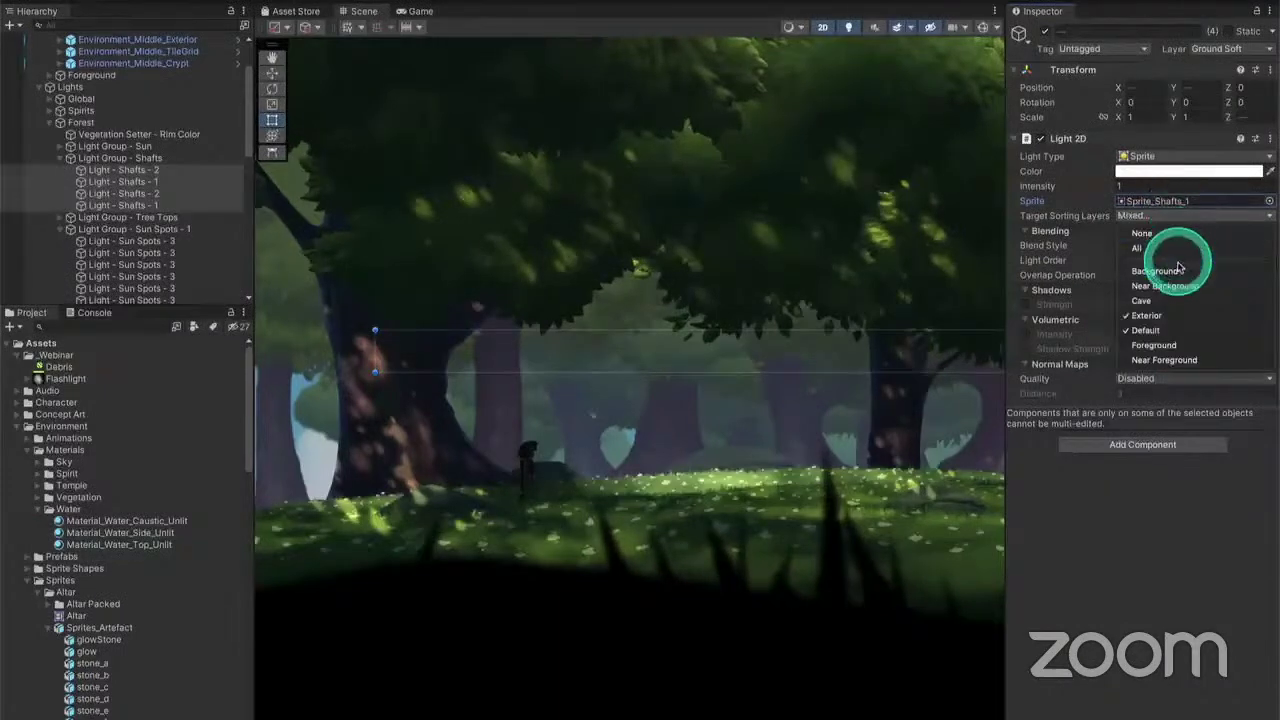
{"action": "left_click", "coordinate": [1176, 346]}
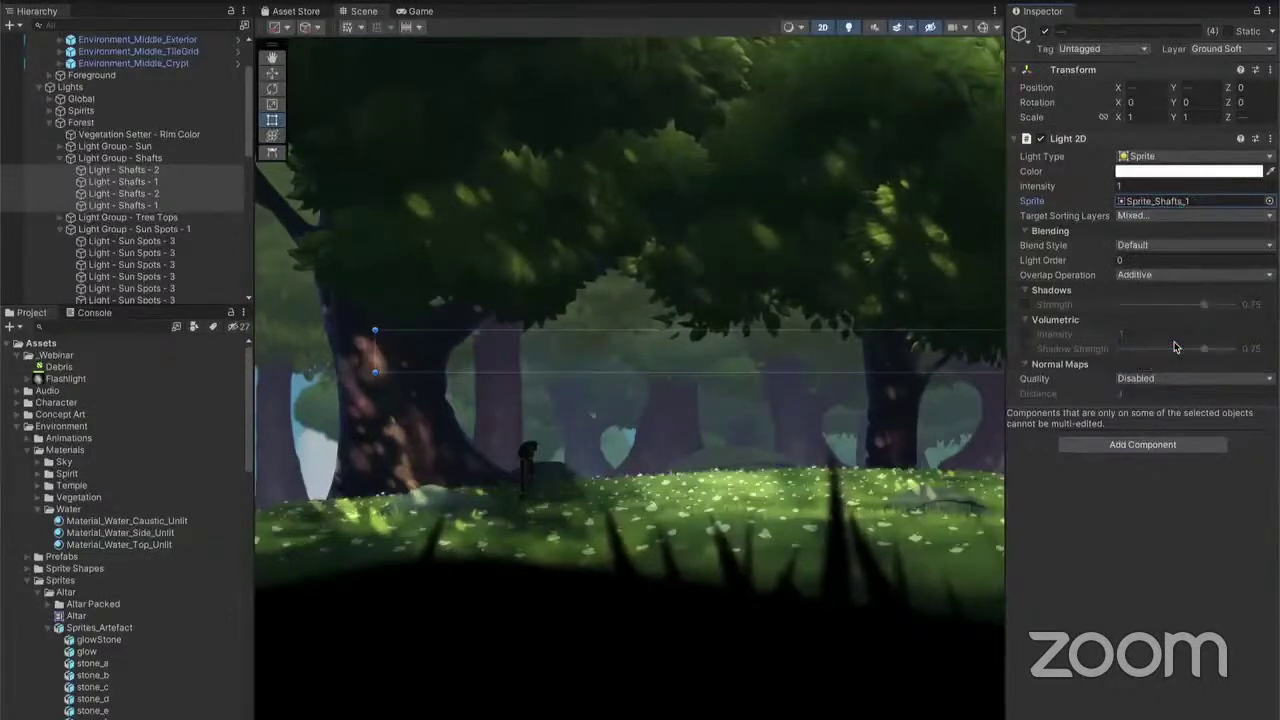
{"action": "left_click", "coordinate": [1143, 249]}
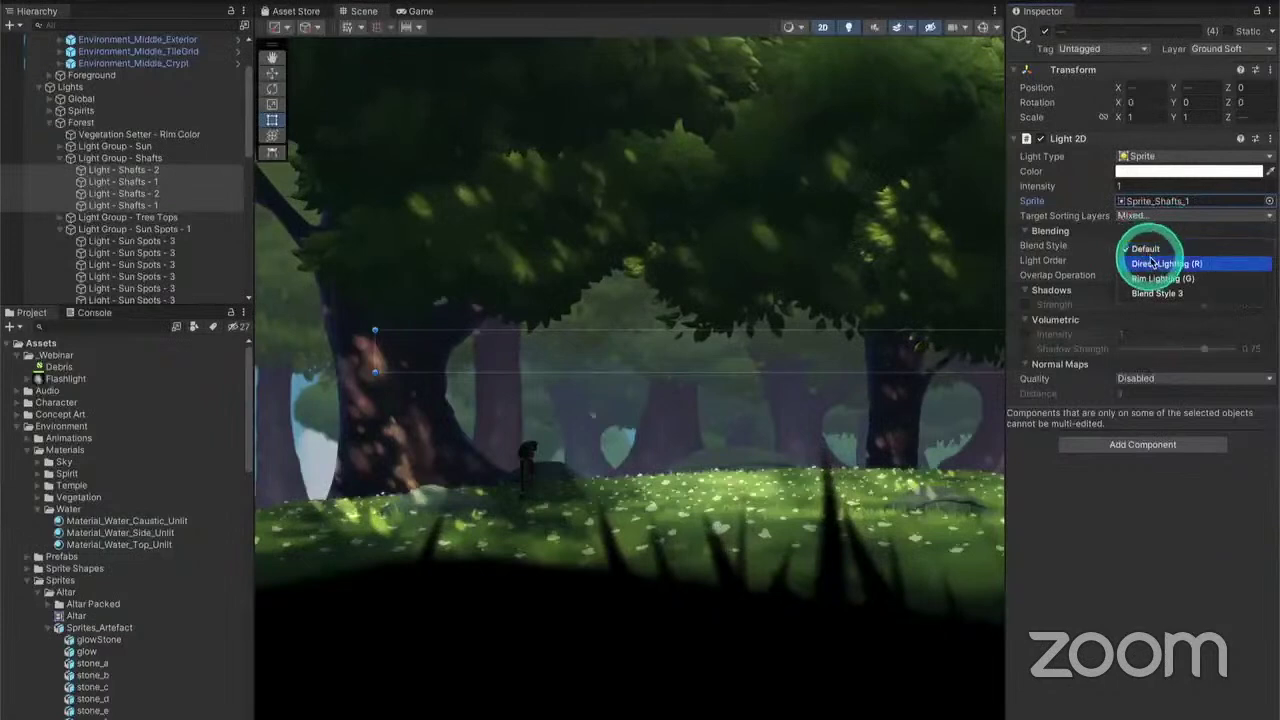
{"action": "left_click", "coordinate": [1152, 262]}
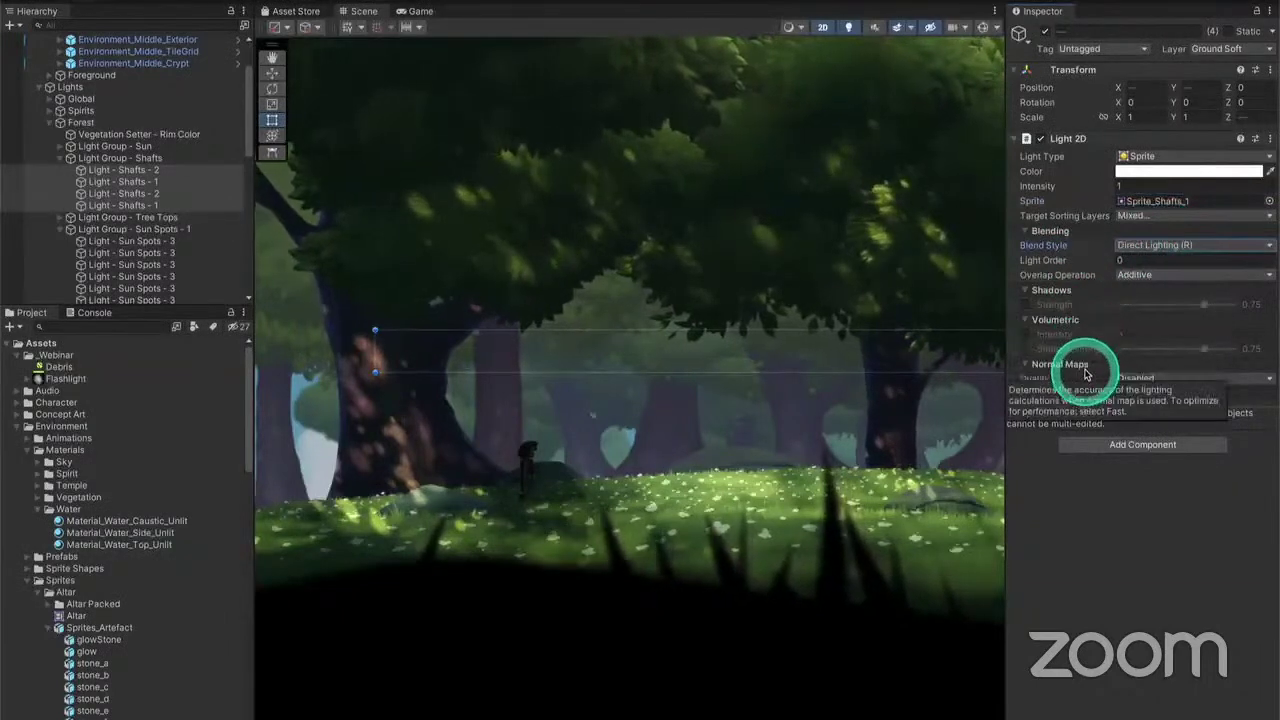
Enable volumetric lighting on the shaft lights with intensity 0.27 and set their light intensity to 0.69
{"action": "left_click", "coordinate": [1027, 334]}
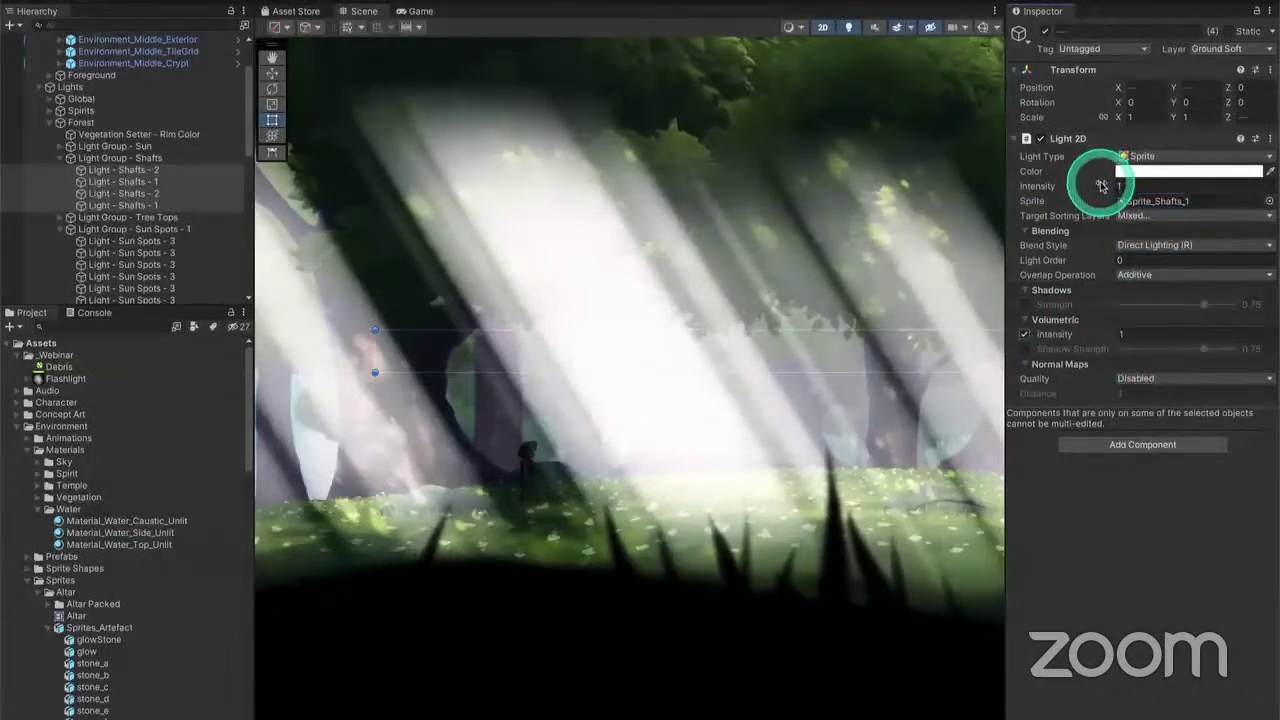
{"action": "left_click_drag", "start_coordinate": [1100, 186], "coordinate": [1086, 183]}
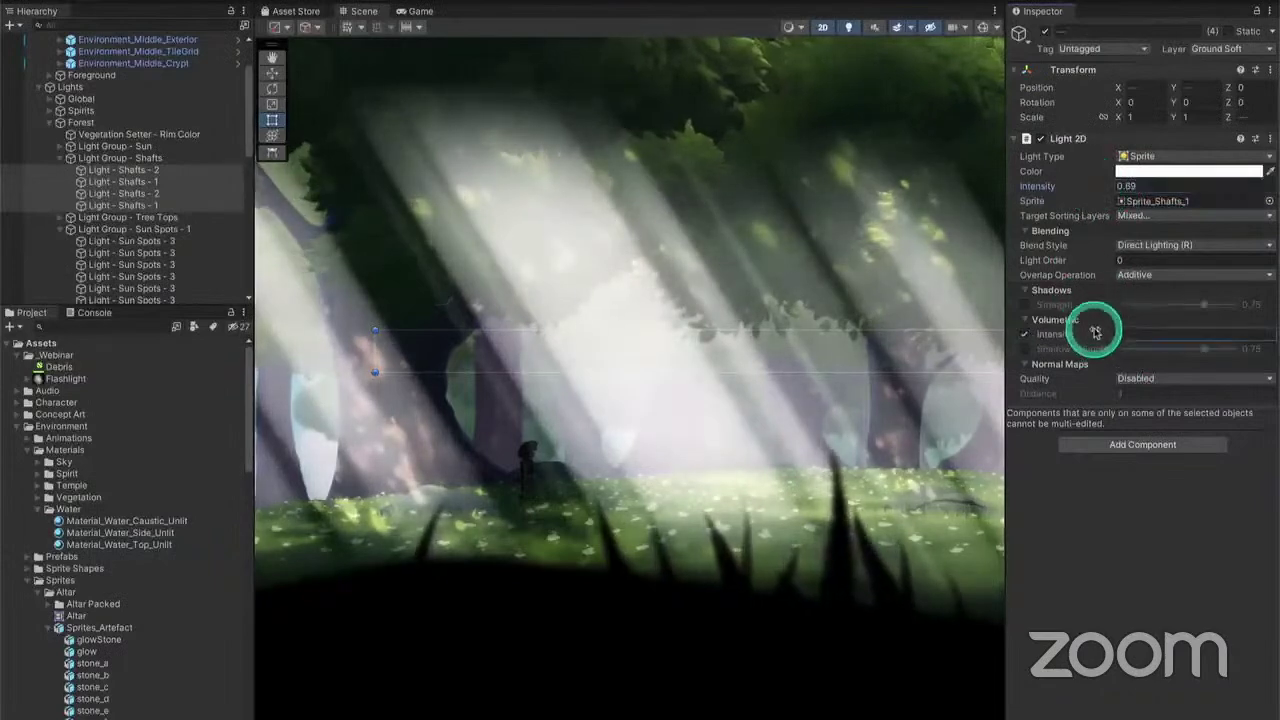
{"action": "mouse_move", "coordinate": [1095, 332]}
{"action": "left_mouse_down"}
{"action": "mouse_move", "coordinate": [1080, 329]}
{"action": "mouse_move", "coordinate": [1094, 329]}
{"action": "left_mouse_up"}
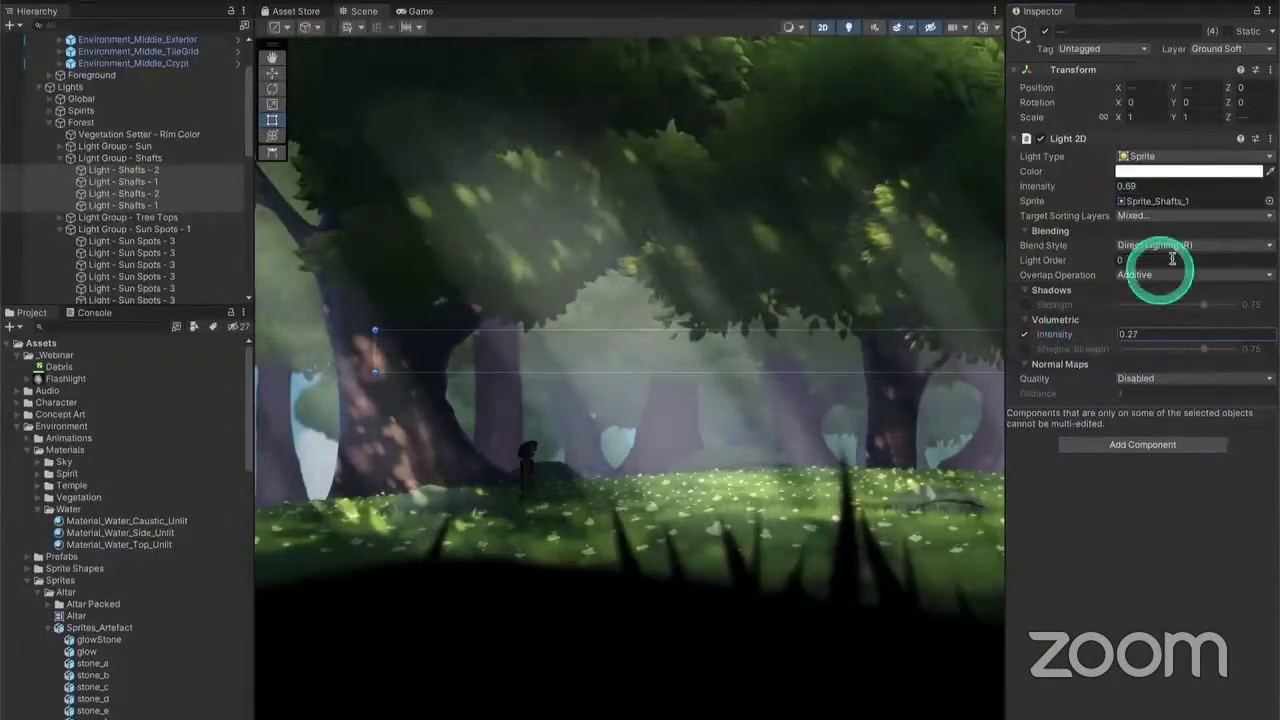
Change the shaft lights' color to a pale warm yellow, F8F1A8
{"action": "left_click", "coordinate": [1180, 172]}
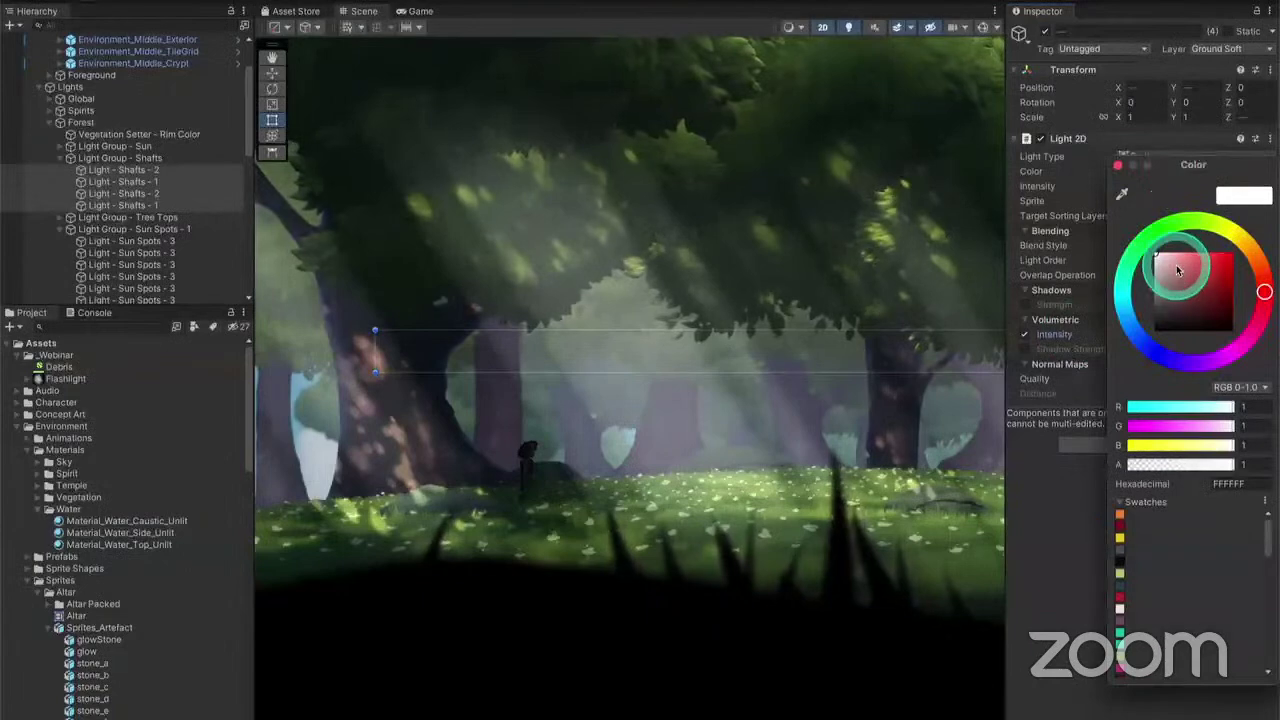
{"action": "left_click", "coordinate": [1237, 237]}
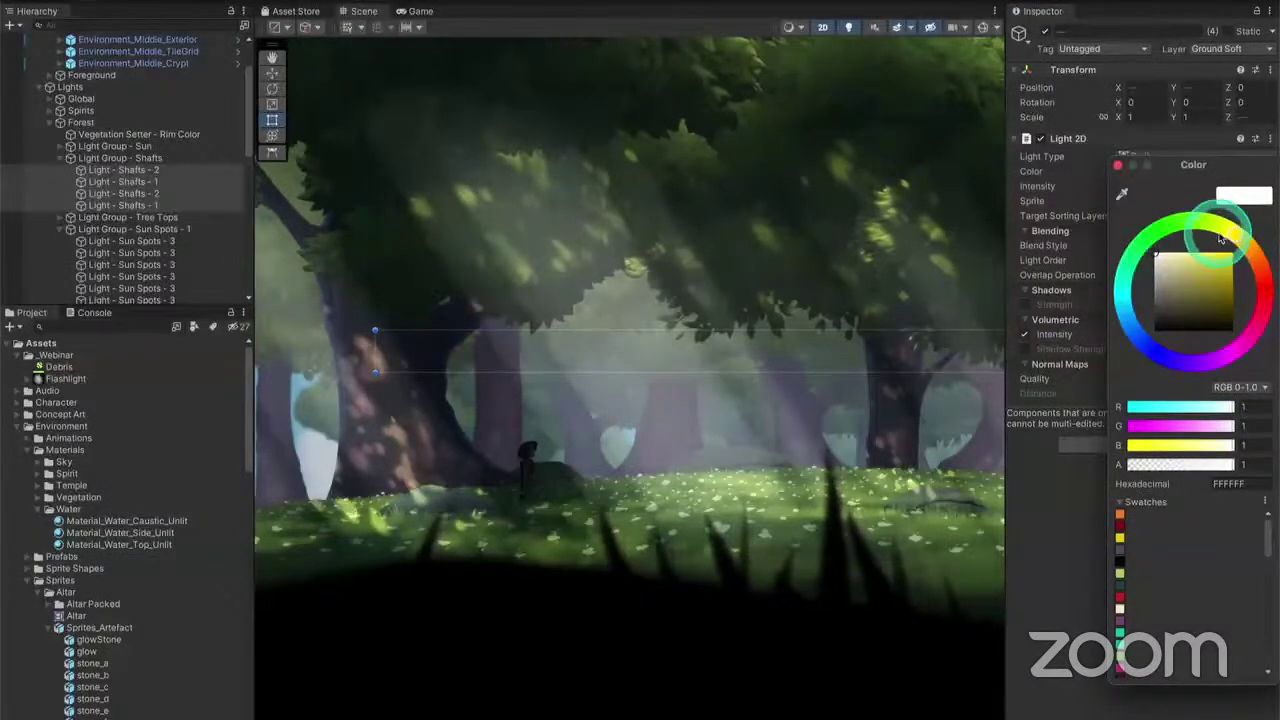
{"action": "left_click_drag", "start_coordinate": [1208, 259], "coordinate": [1200, 258]}
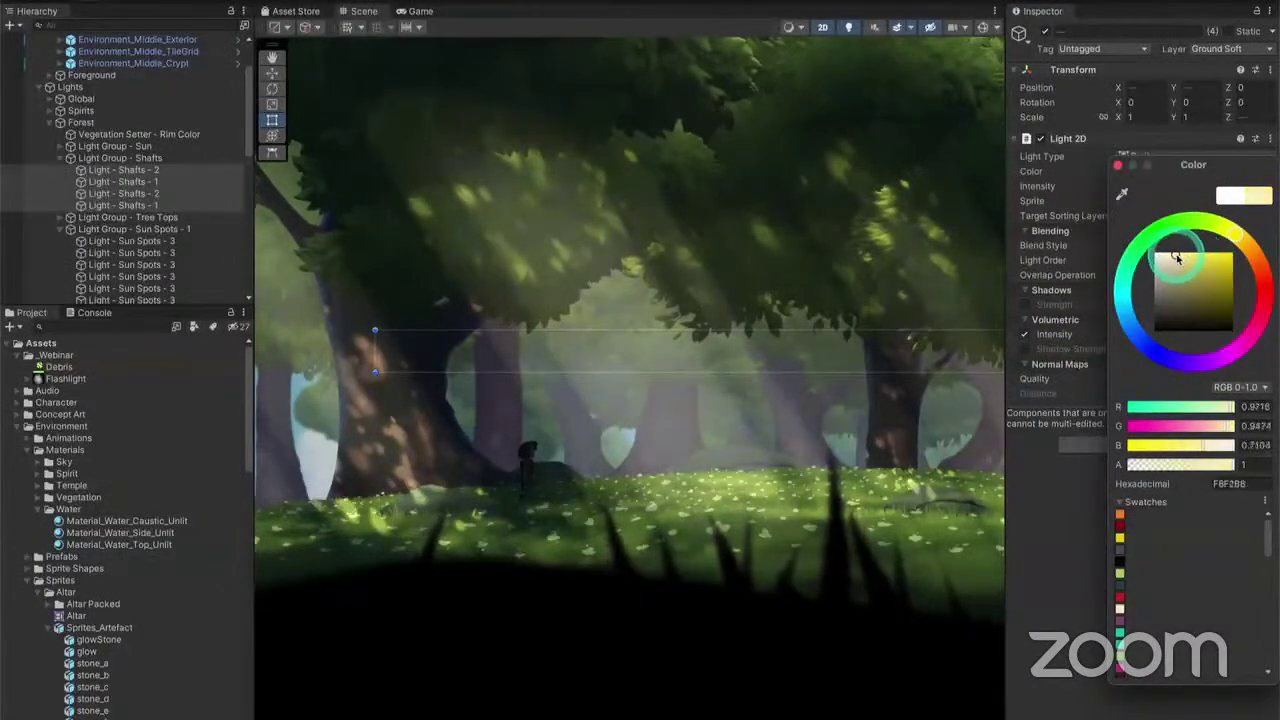
Assign the Sprite_Shafts_2 sprite to both Light - Shafts - 2 objects and check the light shafts across the forest
{"action": "left_click", "coordinate": [194, 173]}
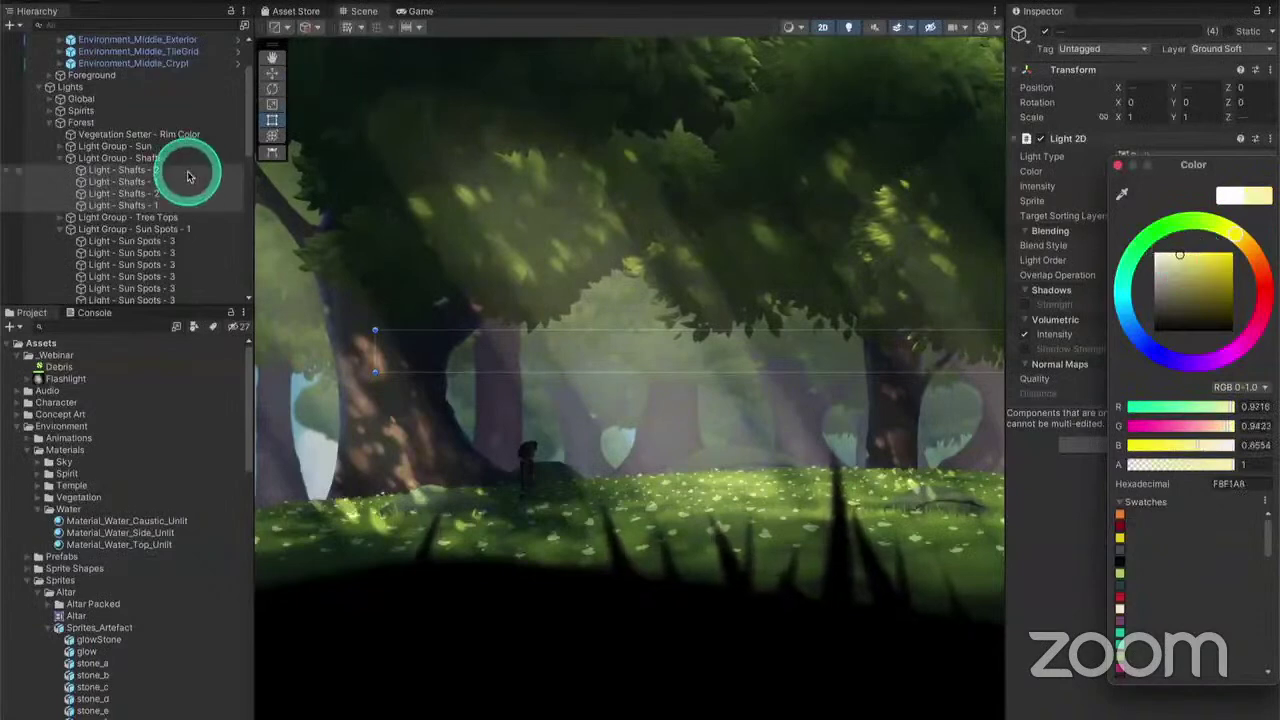
{"action": "left_click", "coordinate": [189, 193], "text": "ctrl"}
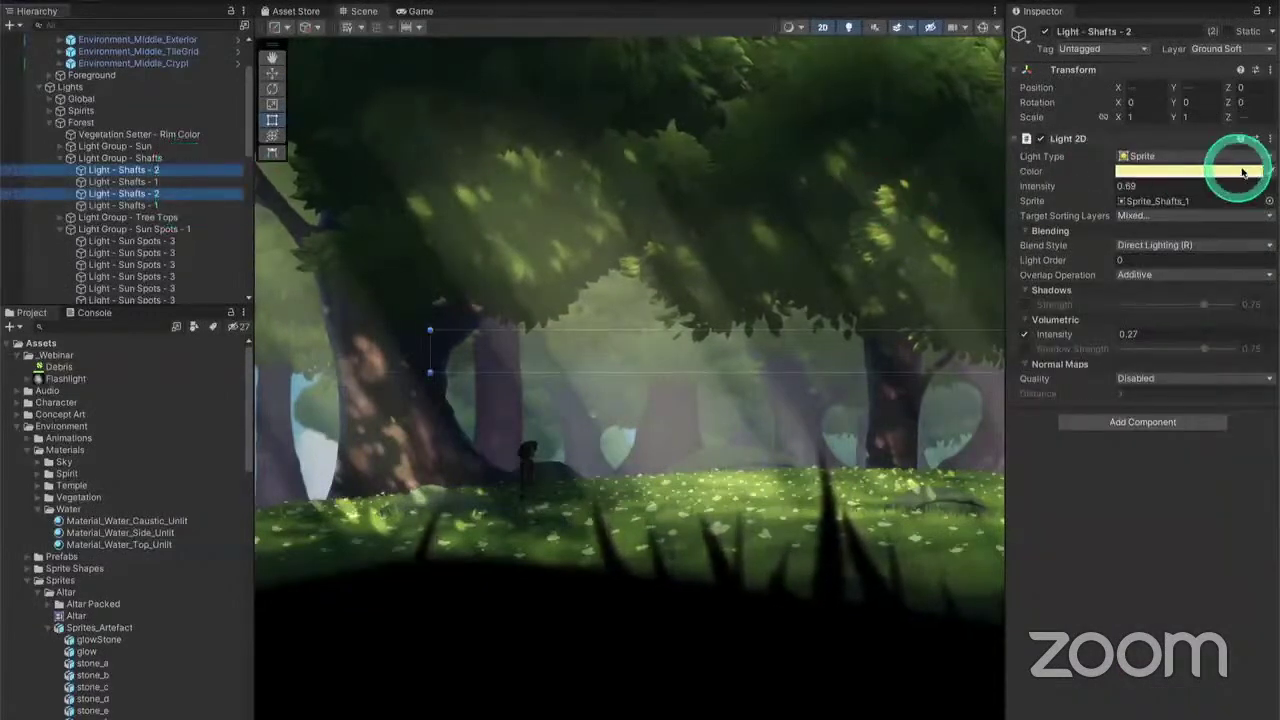
{"action": "left_click", "coordinate": [1269, 201]}
{"action": "key", "text": "Down"}
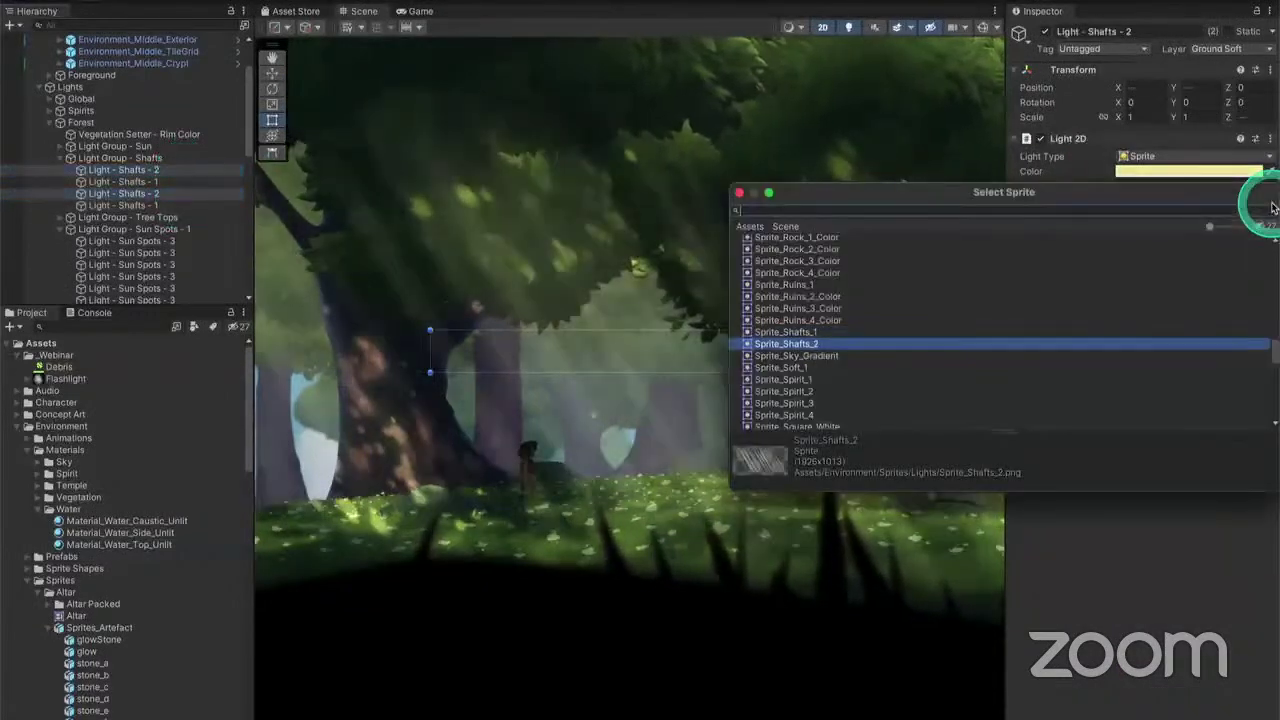
{"action": "key", "text": "Return"}
{"action": "left_click", "coordinate": [840, 390]}
{"action": "middle_click_drag", "start_coordinate": [840, 390], "coordinate": [400, 357]}
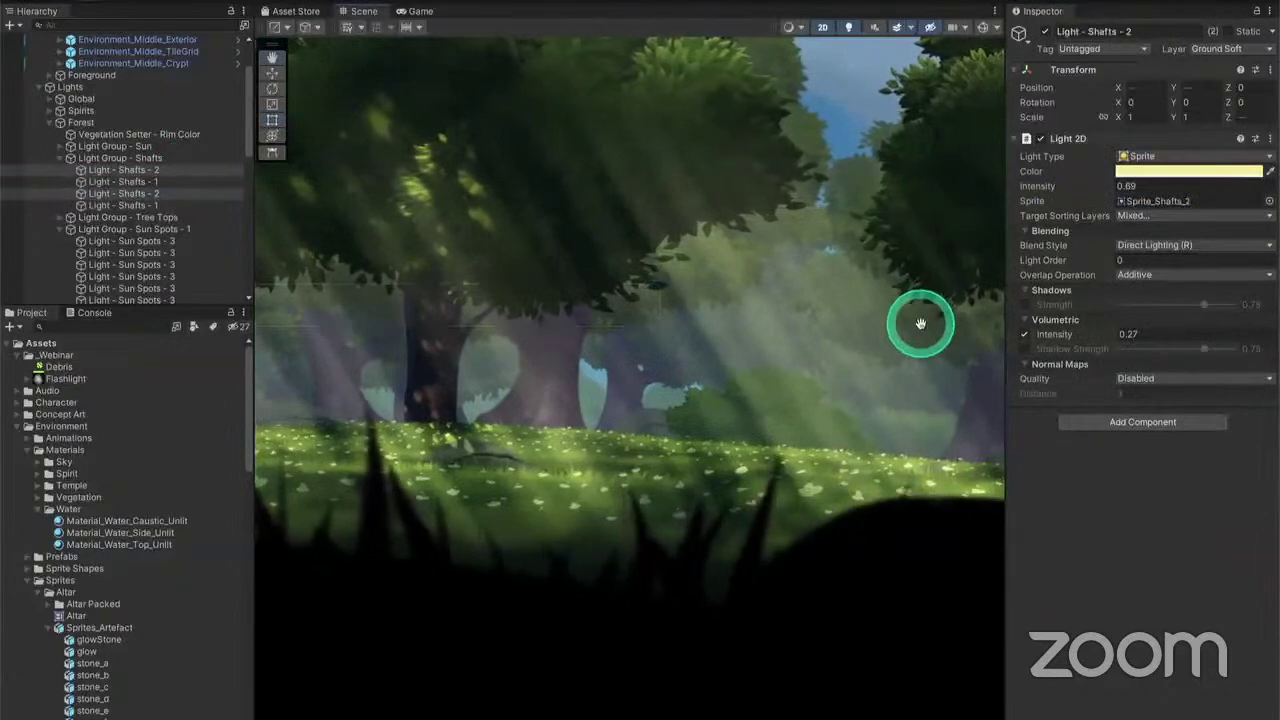
{"action": "middle_click_drag", "start_coordinate": [920, 323], "coordinate": [783, 260]}
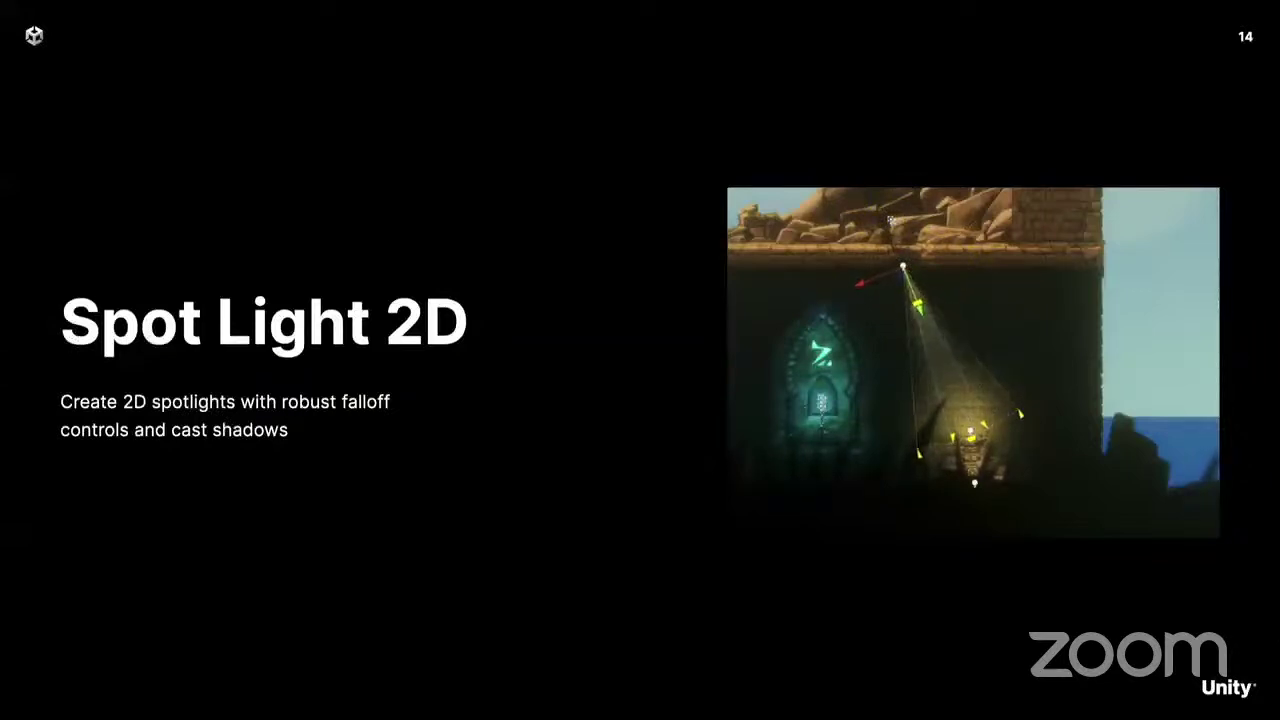
{"action": "key", "text": "Right"}
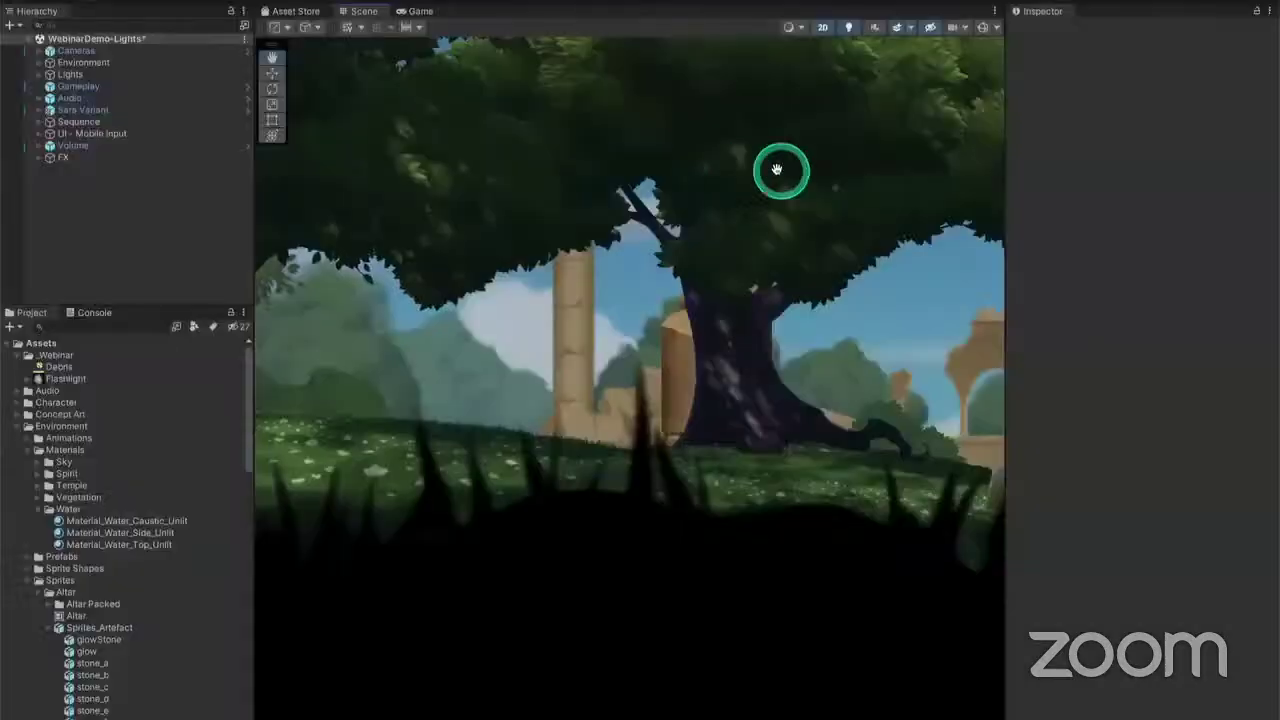
Expand the Lights object and select its Crypt group, which lights the dark chamber under the temple rubble
{"action": "left_click_drag", "start_coordinate": [871, 374], "coordinate": [9, 271]}
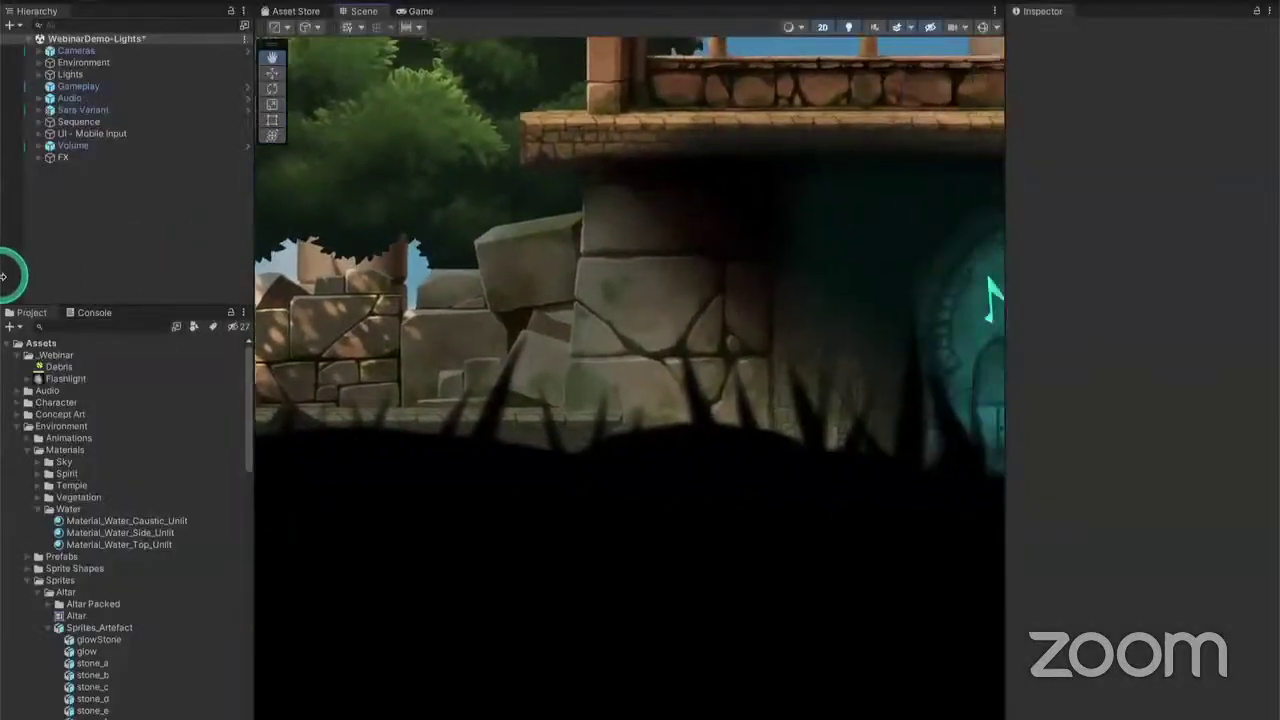
{"action": "left_click_drag", "start_coordinate": [829, 260], "coordinate": [9, 266]}
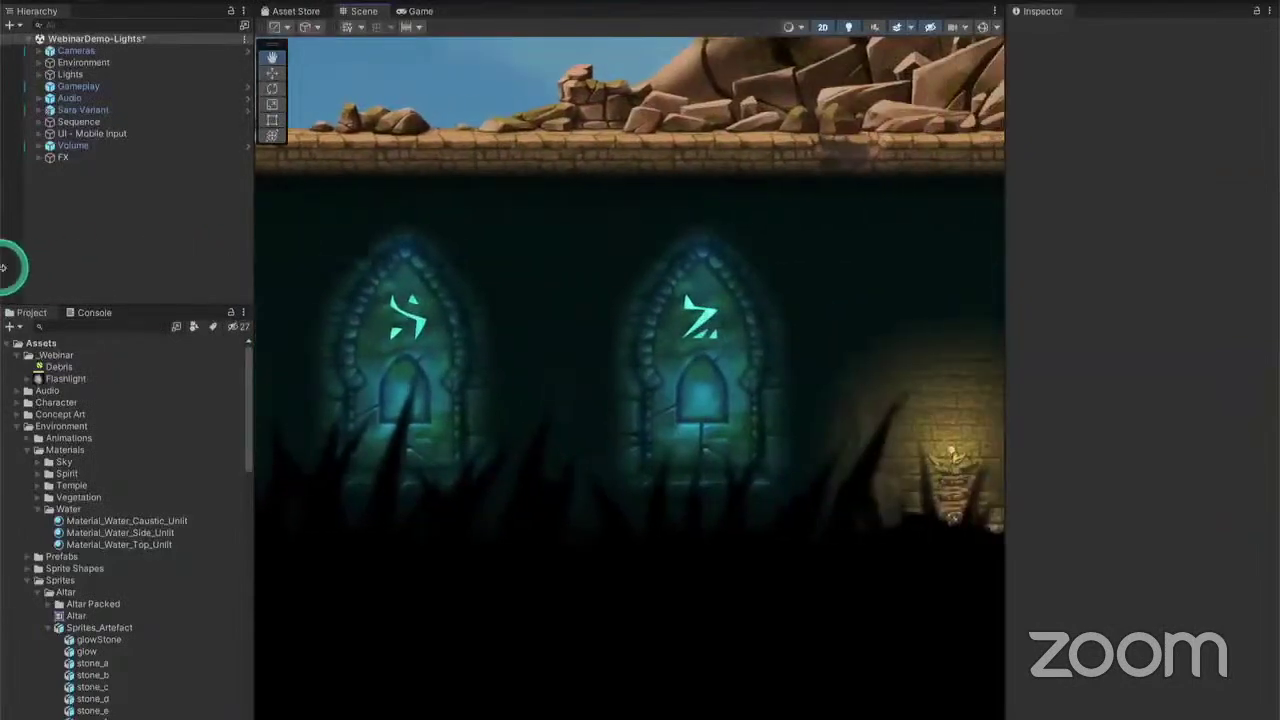
{"action": "left_click_drag", "start_coordinate": [783, 300], "coordinate": [566, 257]}
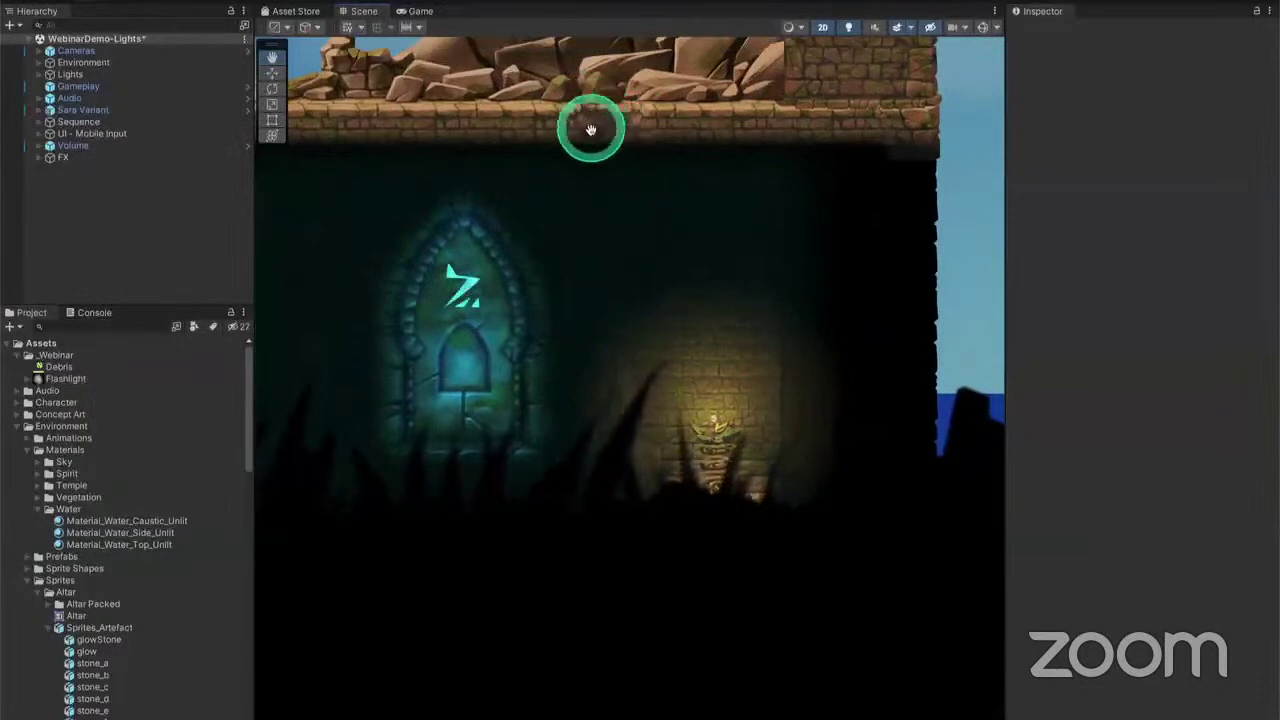
{"action": "left_click_drag", "start_coordinate": [609, 171], "coordinate": [586, 206]}
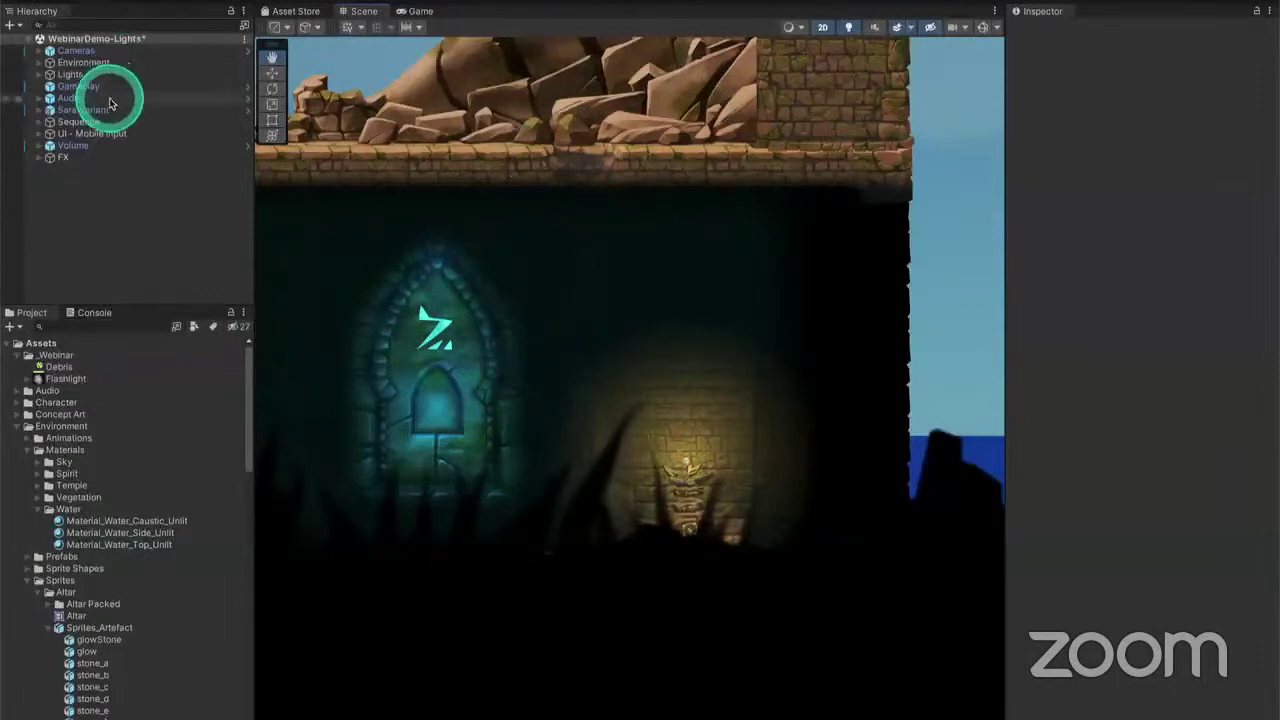
{"action": "left_click", "coordinate": [105, 145]}
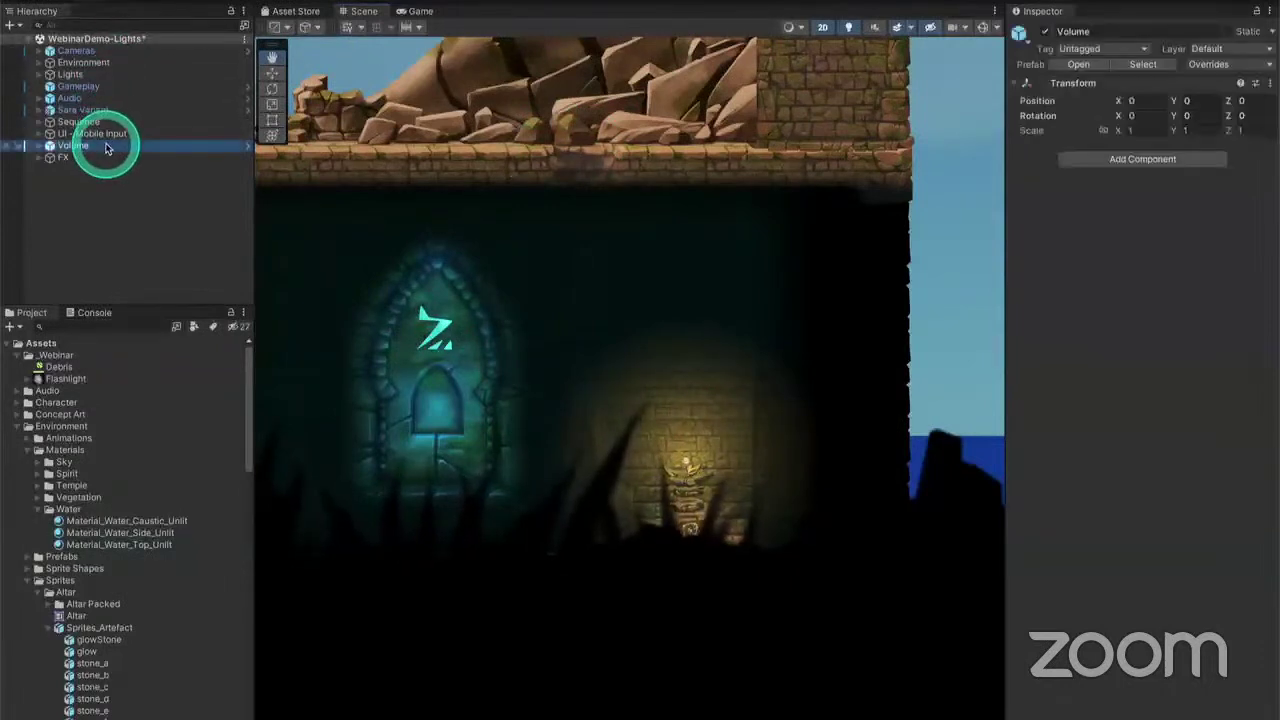
{"action": "key", "text": "Up"}
{"action": "key", "text": "Up"}
{"action": "key", "text": "Up"}
{"action": "key", "text": "Up"}
{"action": "key", "text": "Up"}
{"action": "key", "text": "Up"}
{"action": "key", "text": "Up"}
{"action": "key", "text": "Right"}
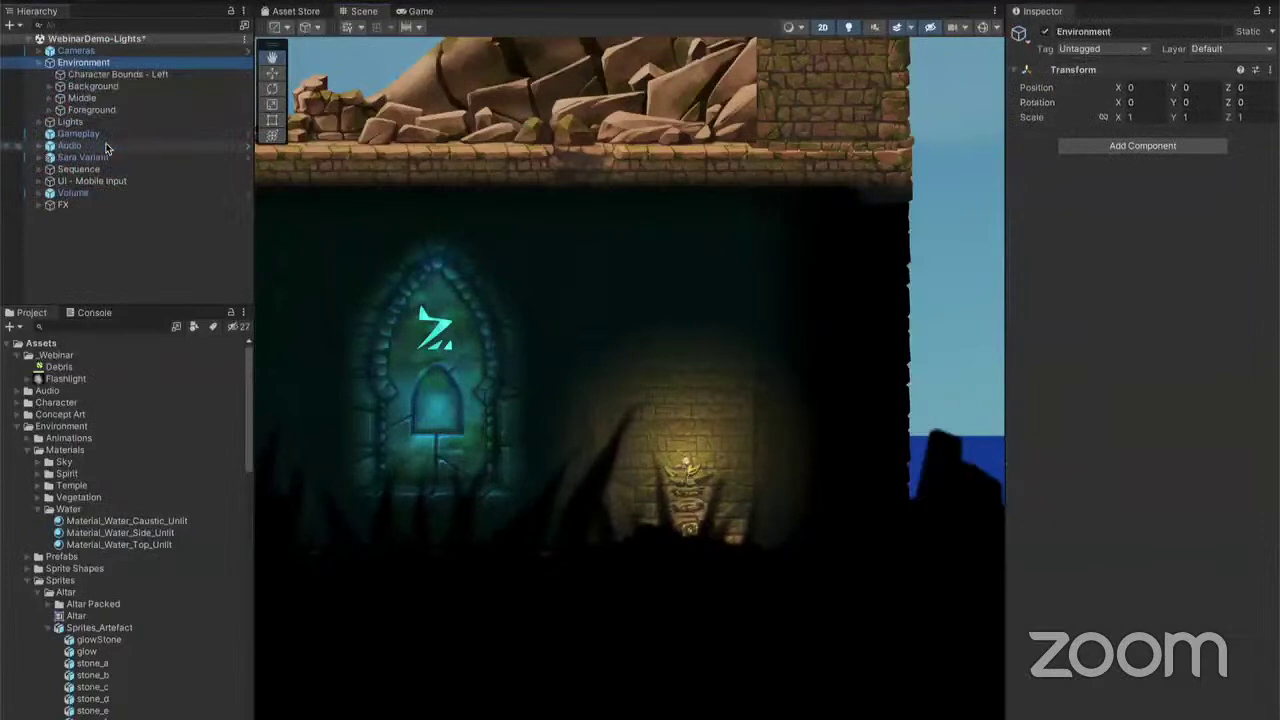
{"action": "key", "text": "Down"}
{"action": "key", "text": "Down"}
{"action": "key", "text": "Down"}
{"action": "key", "text": "Down"}
{"action": "key", "text": "Right"}
{"action": "key", "text": "Left"}
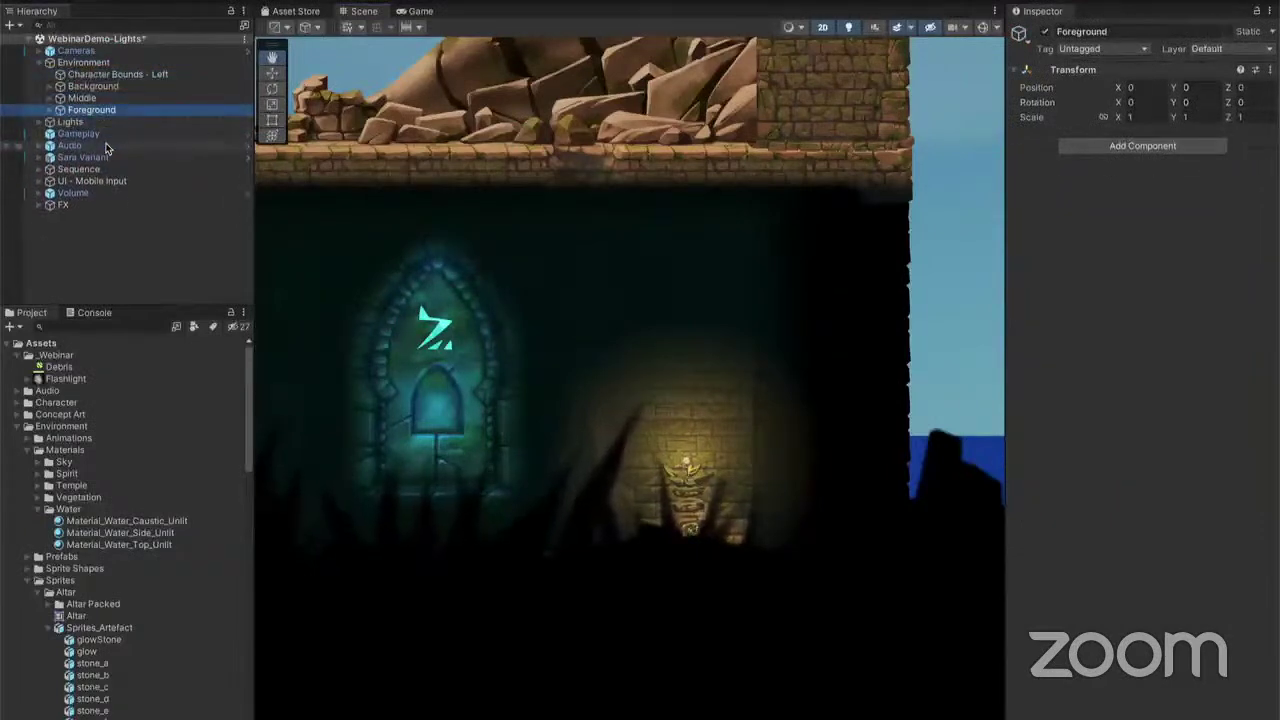
{"action": "key", "text": "Down"}
{"action": "key", "text": "Right"}
{"action": "key", "text": "Down"}
{"action": "key", "text": "Down"}
{"action": "key", "text": "Down"}
{"action": "key", "text": "Down"}
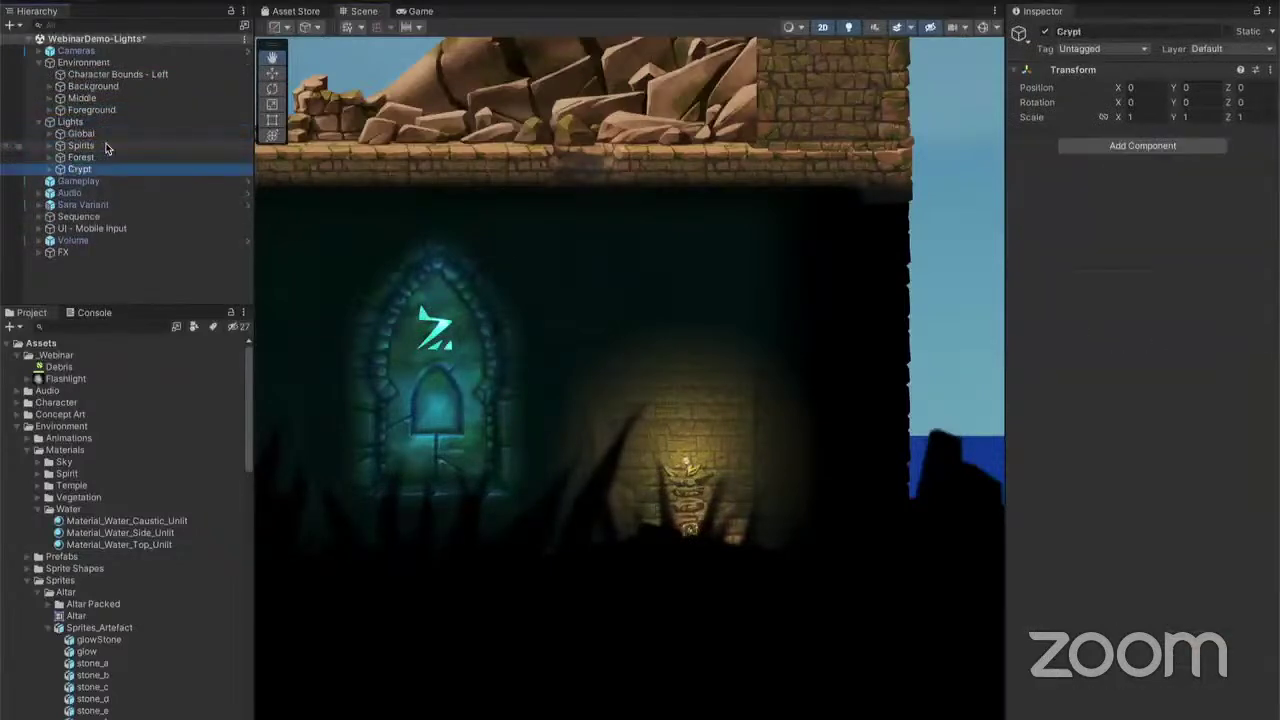
Add a Light 2D component to Light - Cave Hole - 1 in Light Group - Crypt
{"action": "key", "text": "Right"}
{"action": "key", "text": "Down"}
{"action": "key", "text": "Down"}
{"action": "key", "text": "Down"}
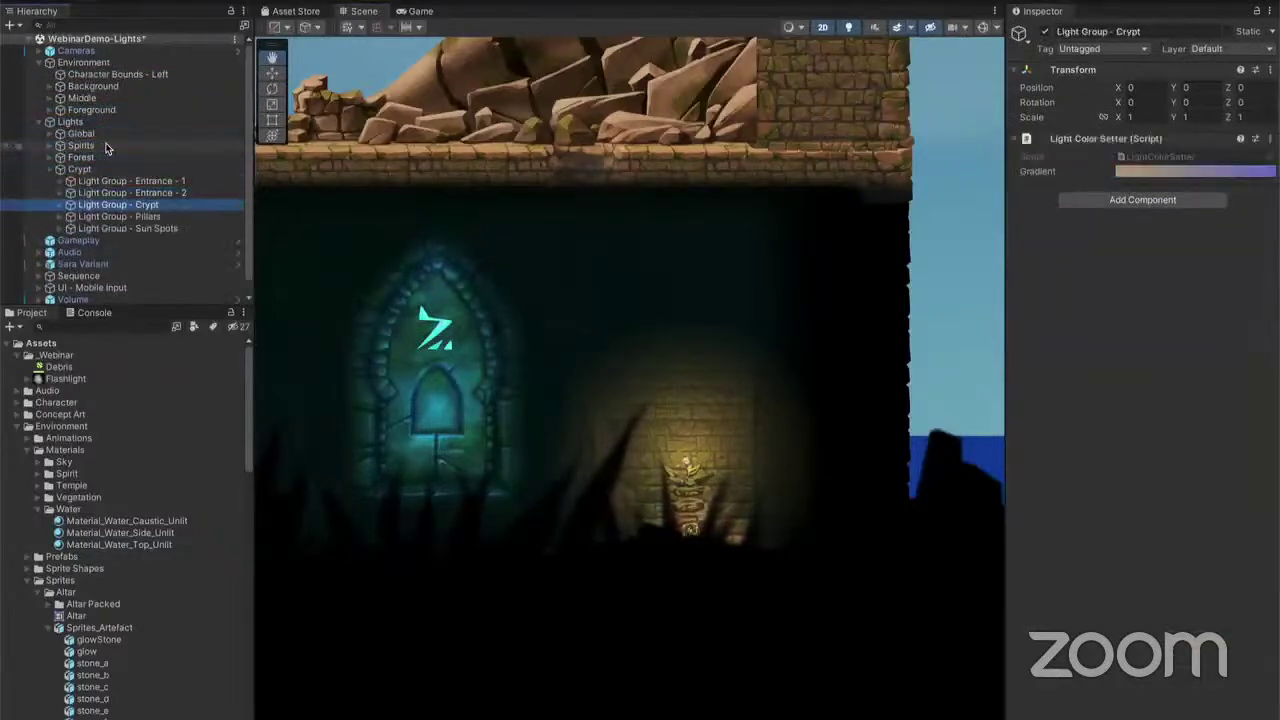
{"action": "key", "text": "Right"}
{"action": "key", "text": "Down"}
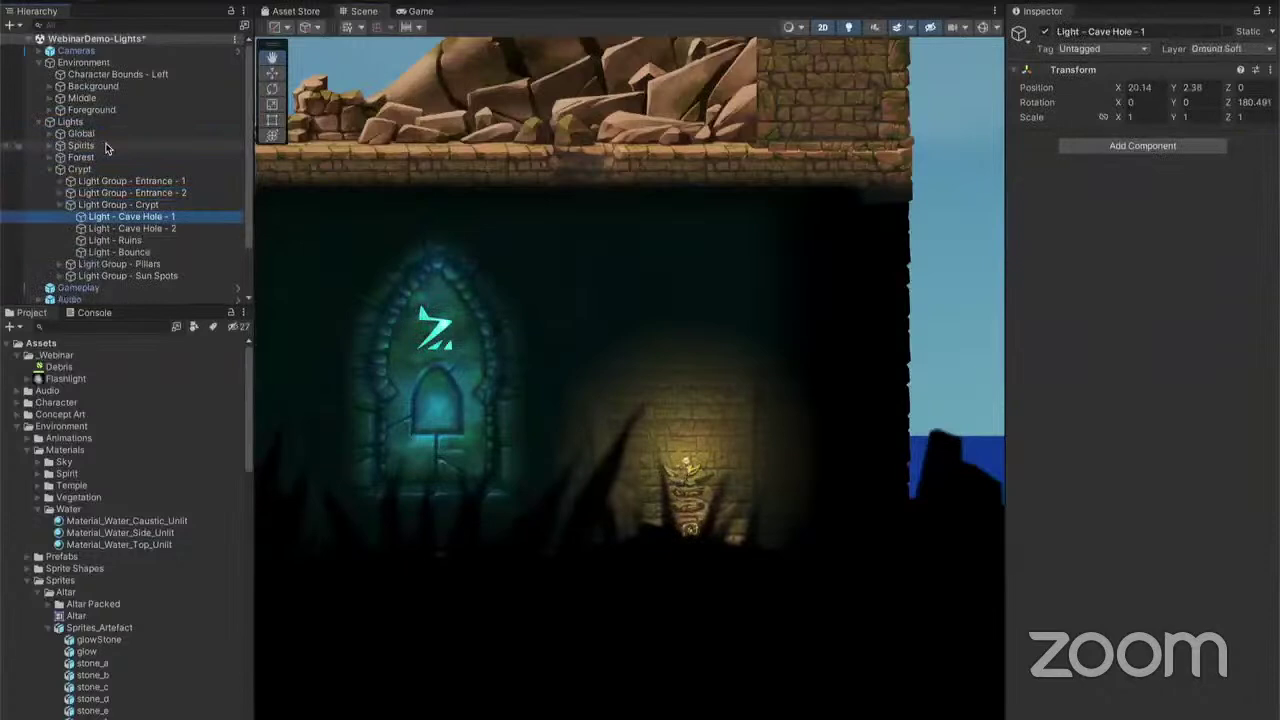
{"action": "left_click", "coordinate": [1135, 148]}
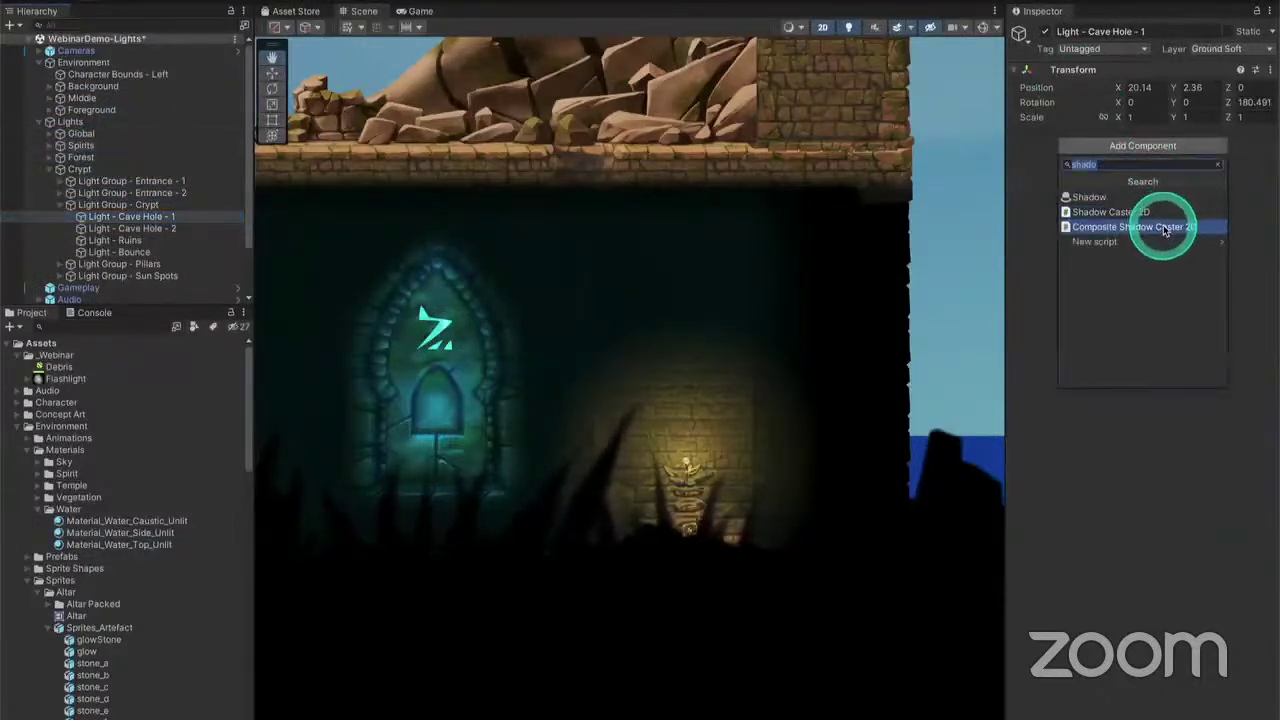
{"action": "type", "text": "light"}
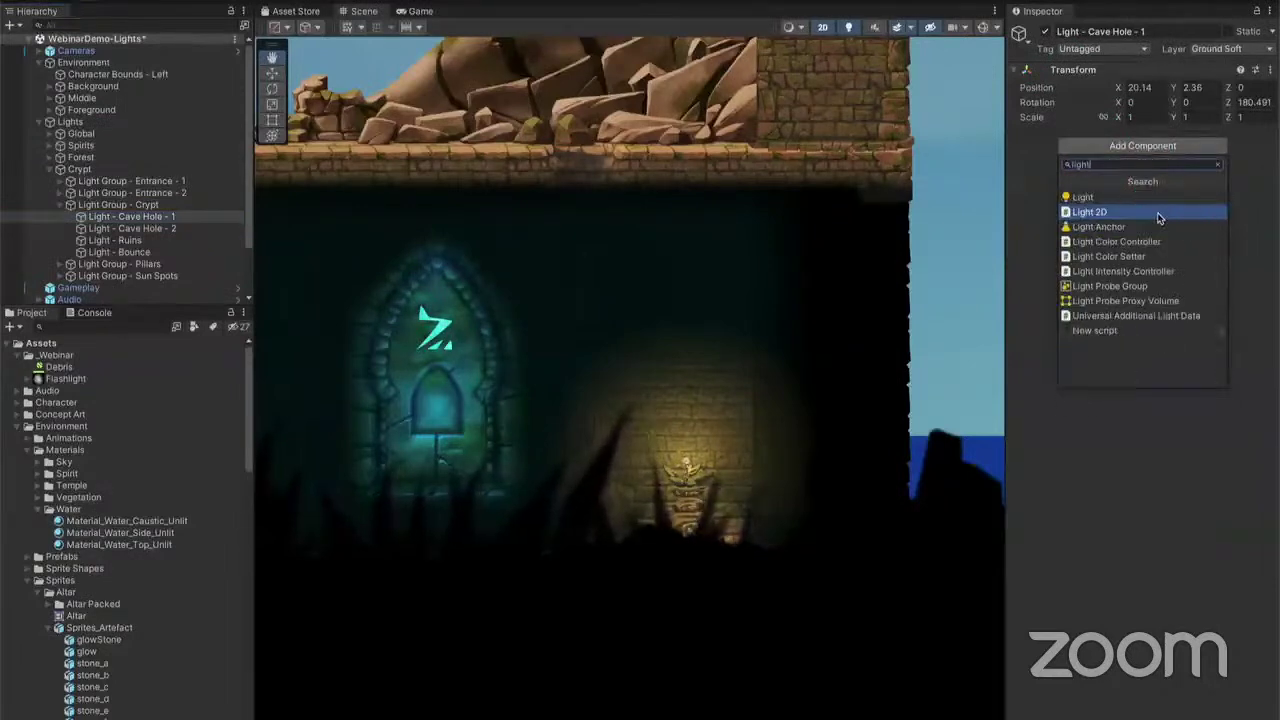
{"action": "left_click", "coordinate": [1158, 214]}
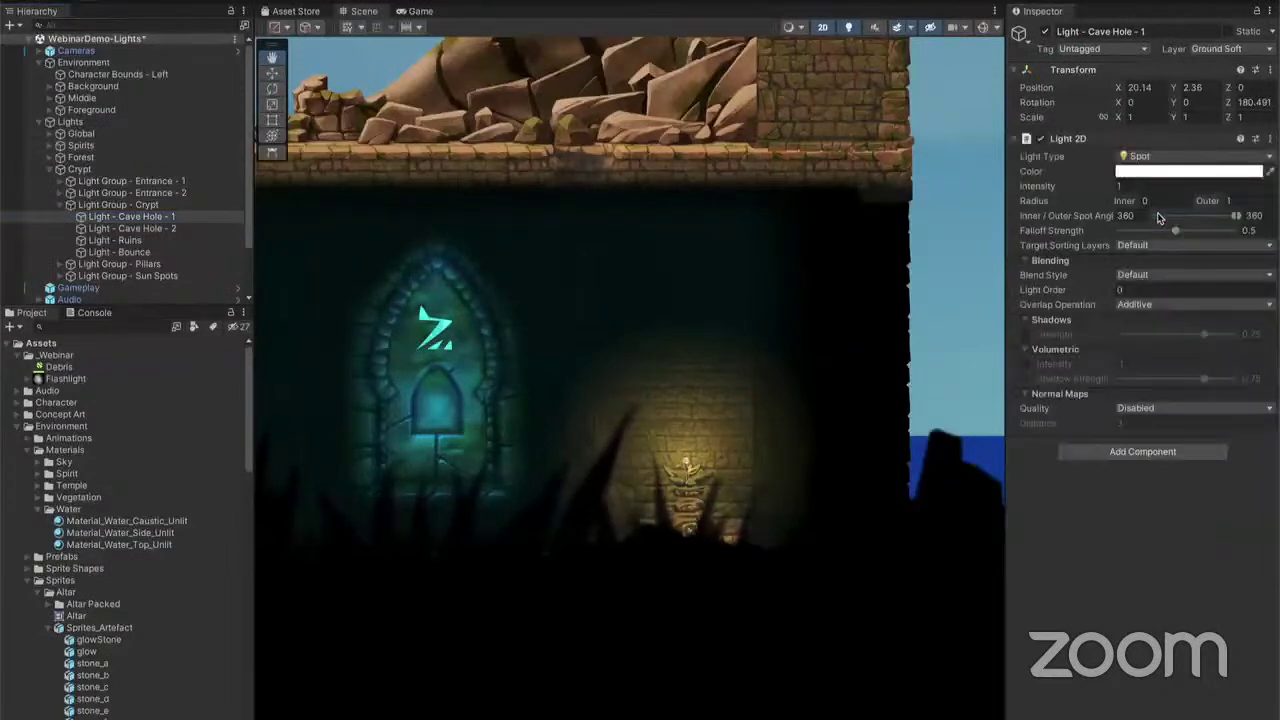
Show the scene gizmos for the Spot light and undo the stray change to its radius
{"action": "left_click", "coordinate": [1152, 157]}
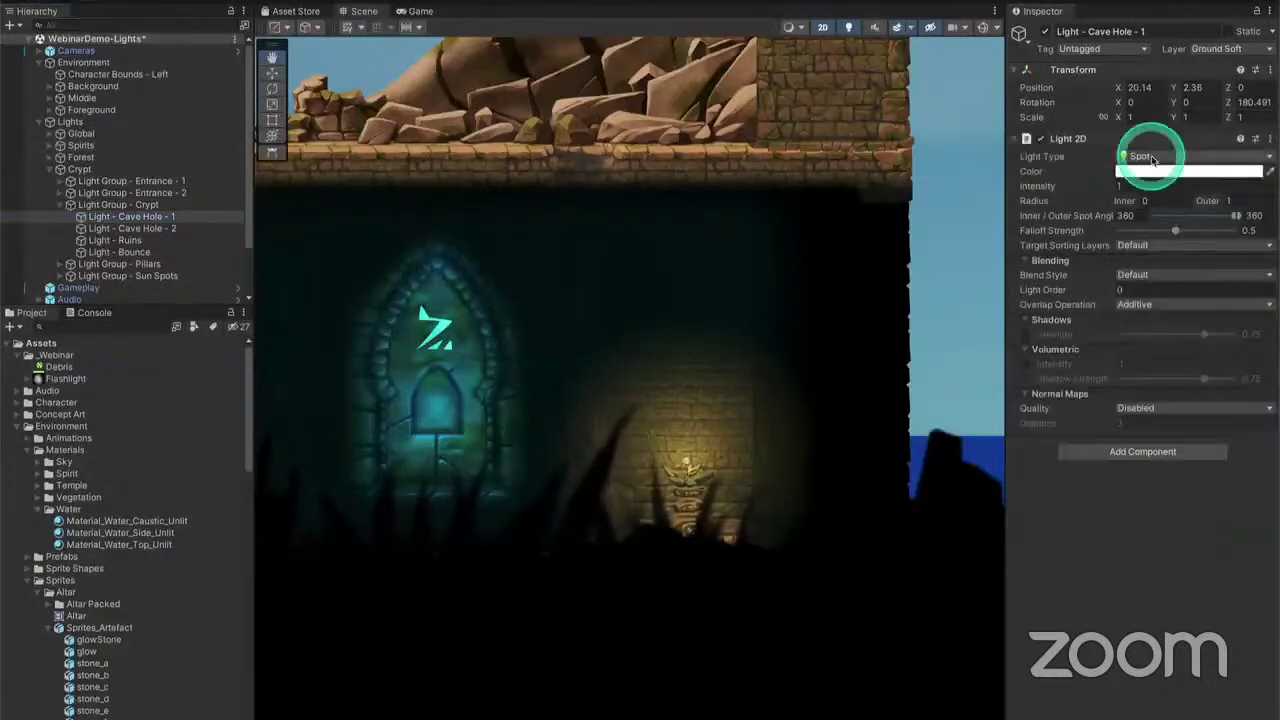
{"action": "left_click", "coordinate": [981, 27]}
{"action": "left_click_drag", "start_coordinate": [572, 143], "coordinate": [572, 172]}
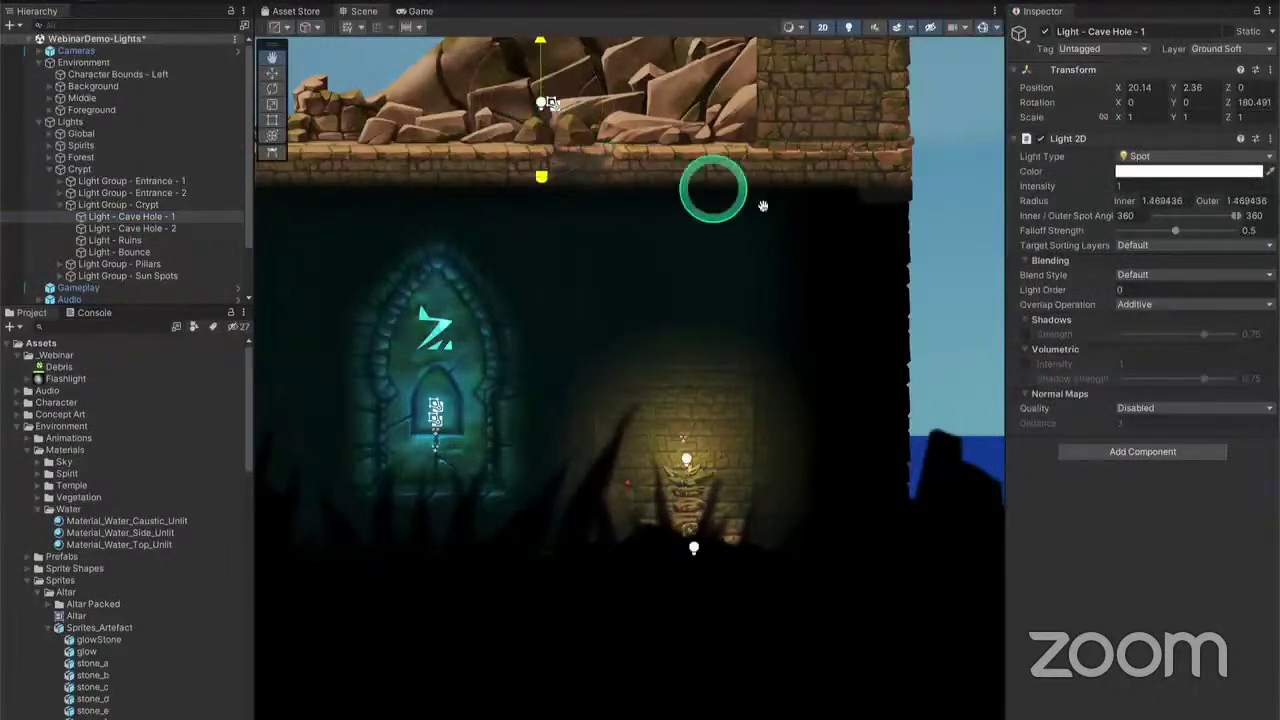
{"action": "key", "text": "super+z"}
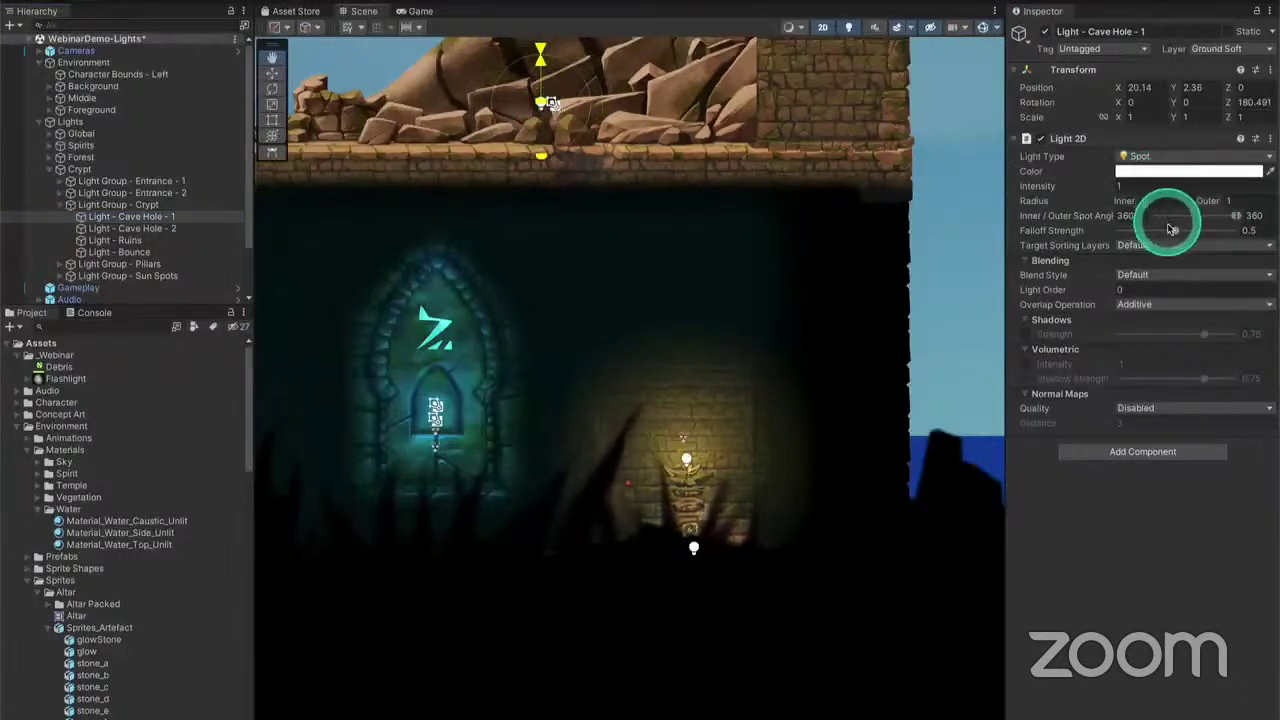
Add Exterior and Cave to the cave hole light's target sorting layers
{"action": "left_click", "coordinate": [1172, 246]}
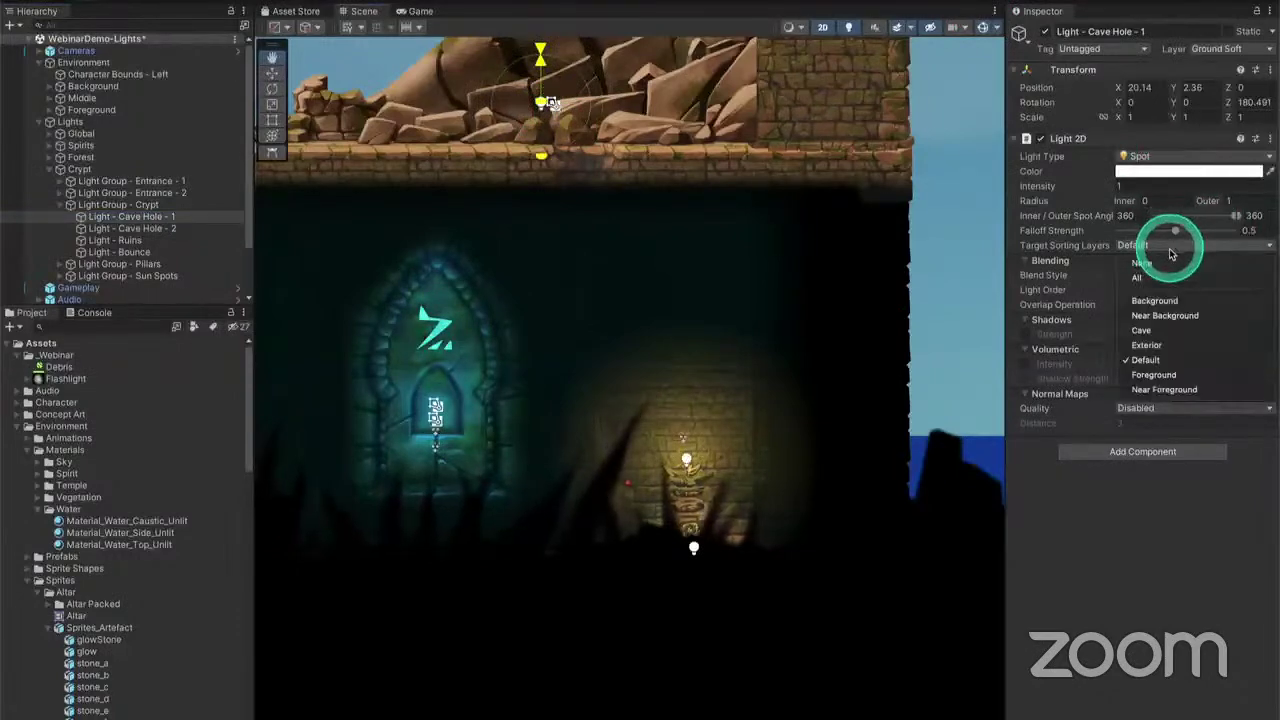
{"action": "left_click", "coordinate": [1172, 348]}
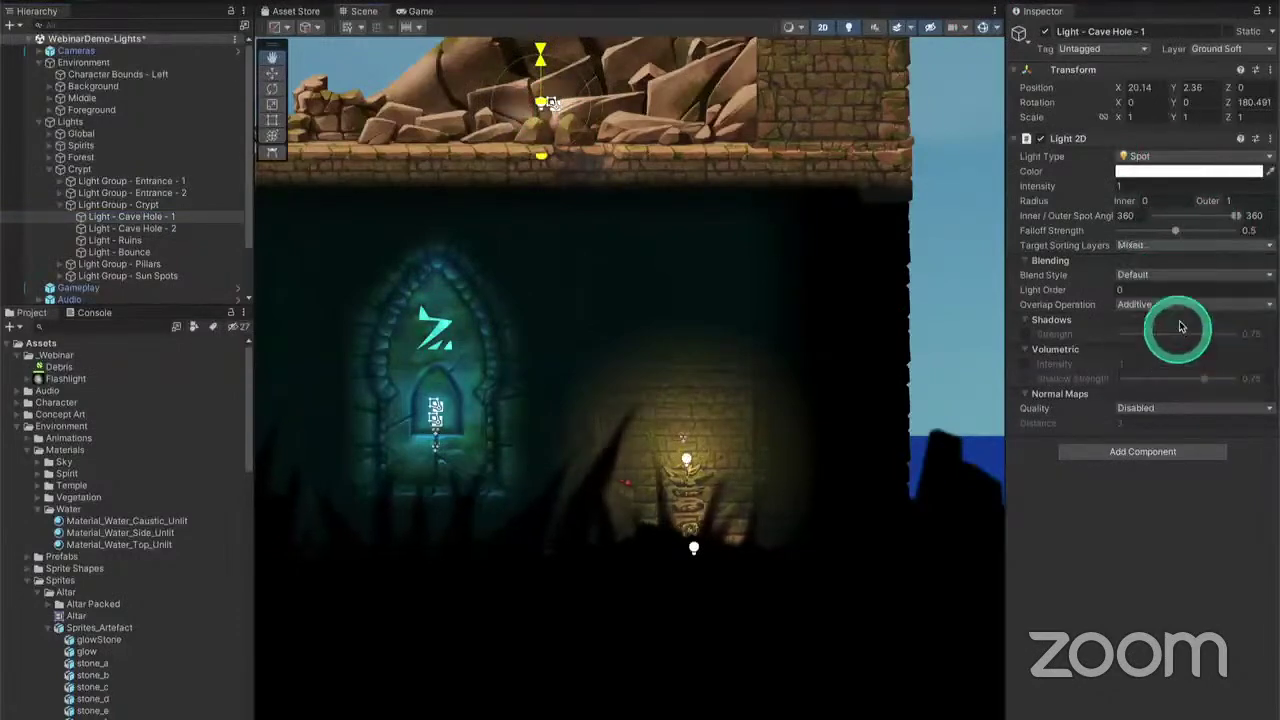
{"action": "left_click", "coordinate": [1165, 250]}
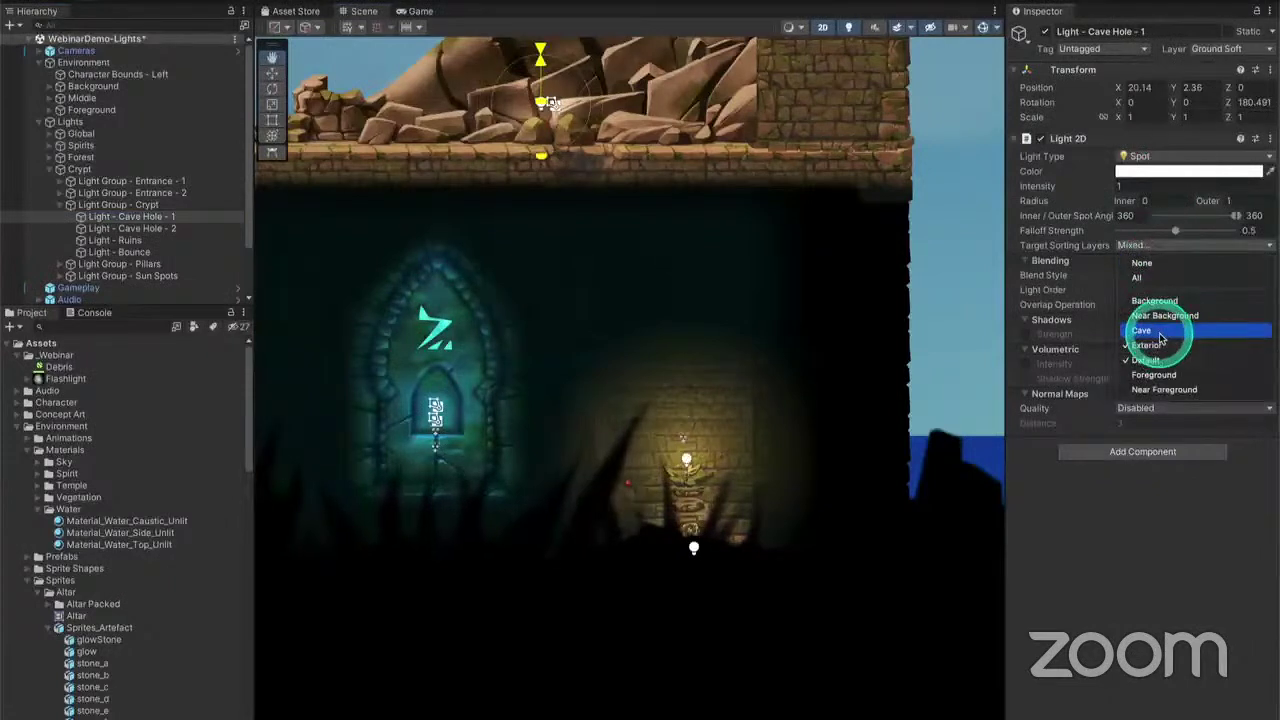
{"action": "left_click", "coordinate": [1160, 334]}
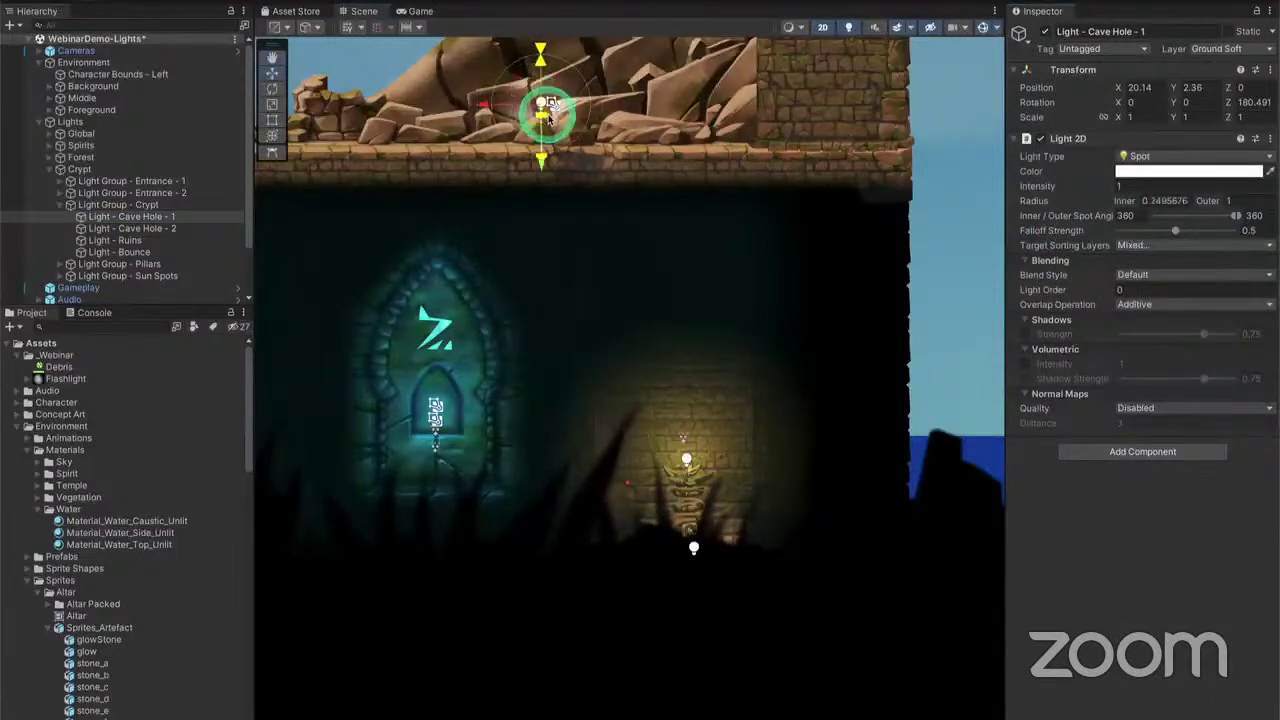
Move the spot light into the ceiling hole at about 20.72, 1.15 and aim a 35.7° cone at the altar, radius about 9.2, inner angle about 13.7°
{"action": "left_click_drag", "start_coordinate": [547, 118], "coordinate": [569, 164]}
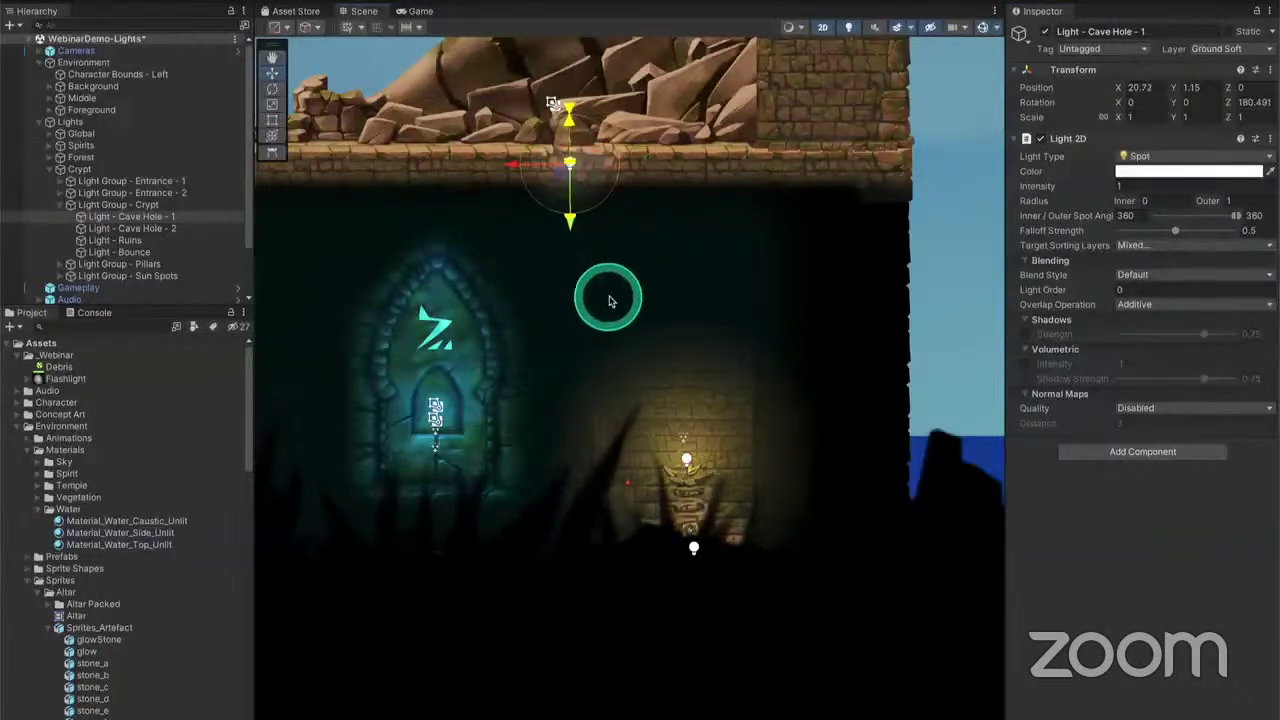
{"action": "key", "text": "q"}
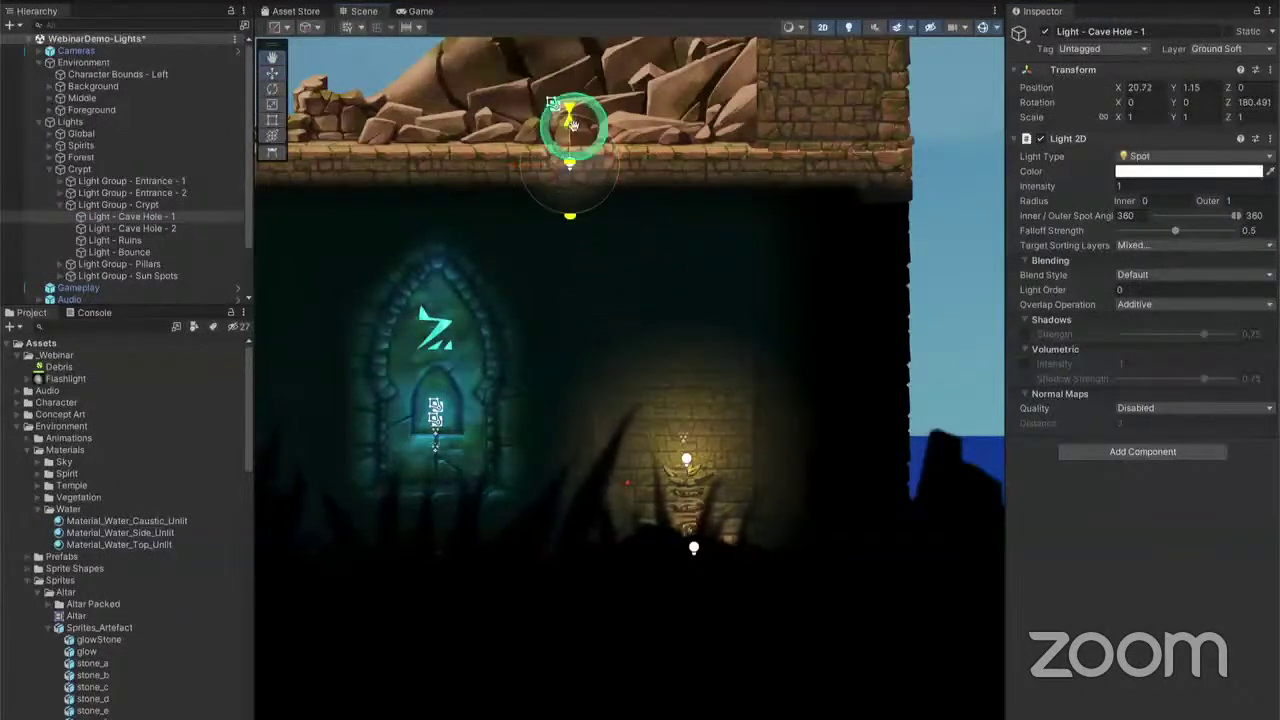
{"action": "left_click_drag", "start_coordinate": [569, 217], "coordinate": [608, 245]}
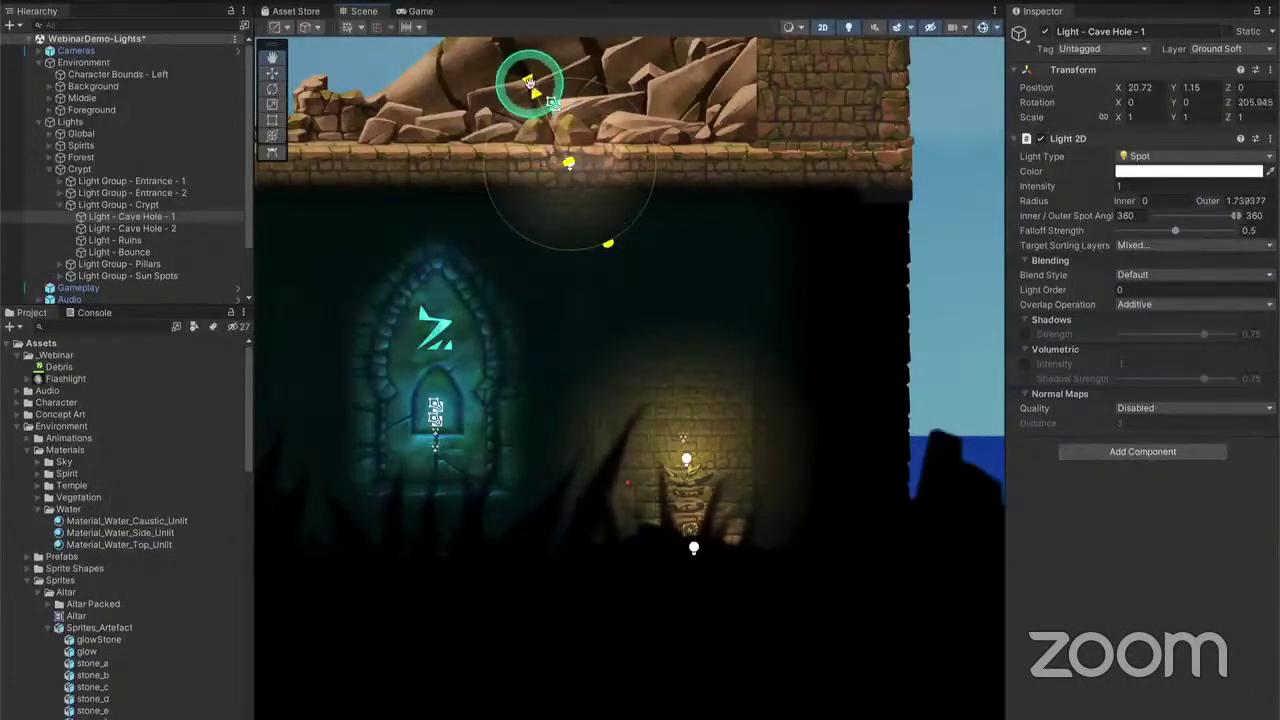
{"action": "left_click_drag", "start_coordinate": [529, 80], "coordinate": [737, 598]}
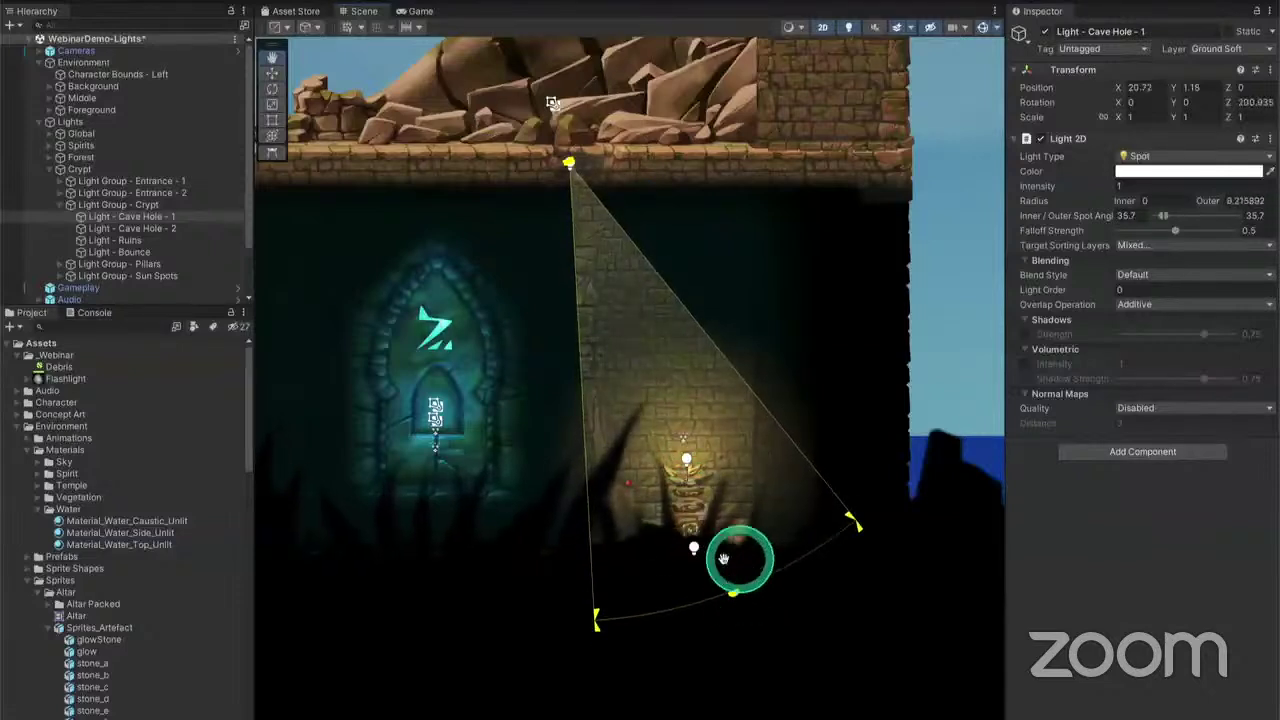
{"action": "left_click_drag", "start_coordinate": [598, 612], "coordinate": [688, 605]}
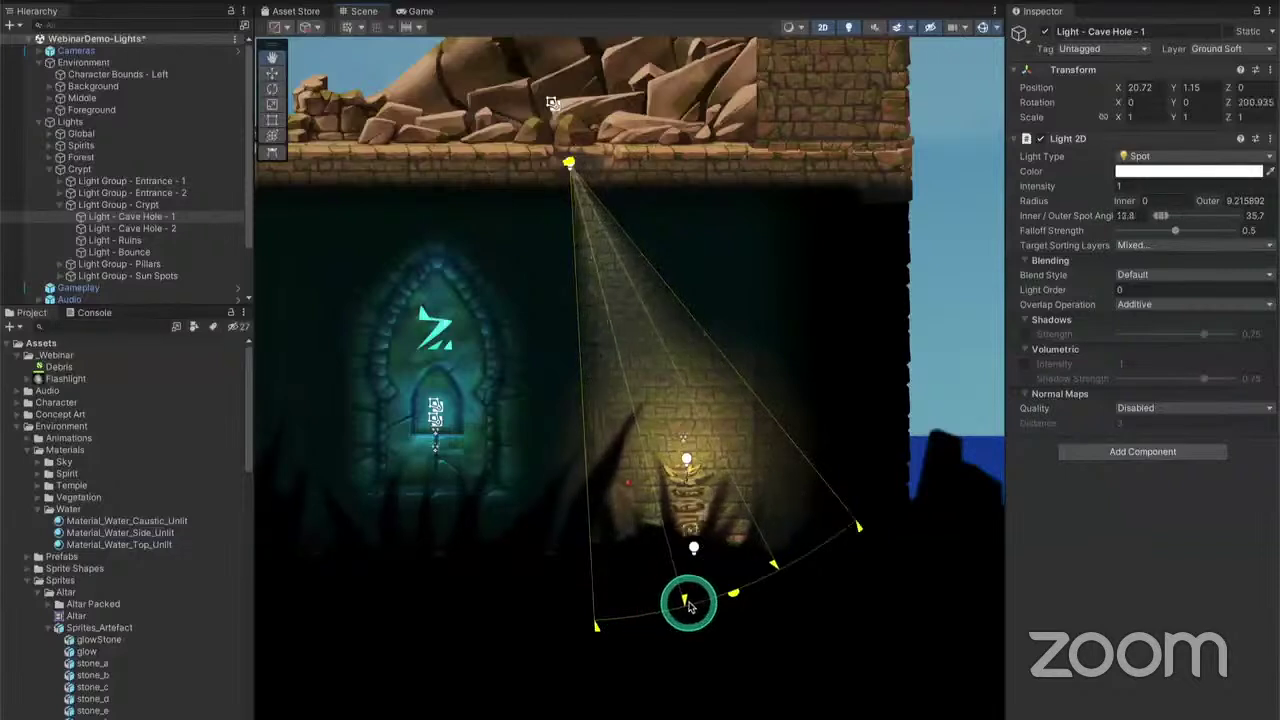
Set the cave hole light's intensity to 1.98 and its color to yellow, F1E578
{"action": "left_click_drag", "start_coordinate": [1096, 189], "coordinate": [1121, 189]}
{"action": "left_click", "coordinate": [1138, 173]}
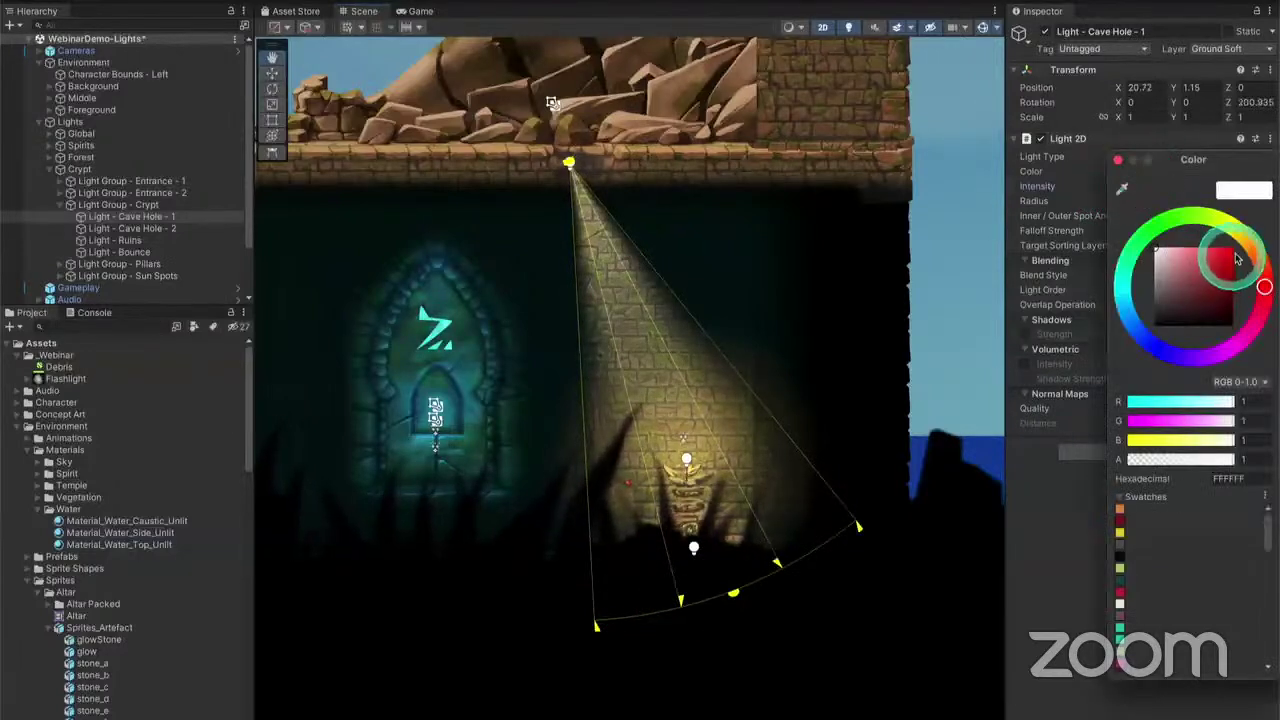
{"action": "mouse_move", "coordinate": [1252, 240]}
{"action": "left_mouse_down"}
{"action": "mouse_move", "coordinate": [1235, 232]}
{"action": "mouse_move", "coordinate": [1199, 254]}
{"action": "left_mouse_up"}
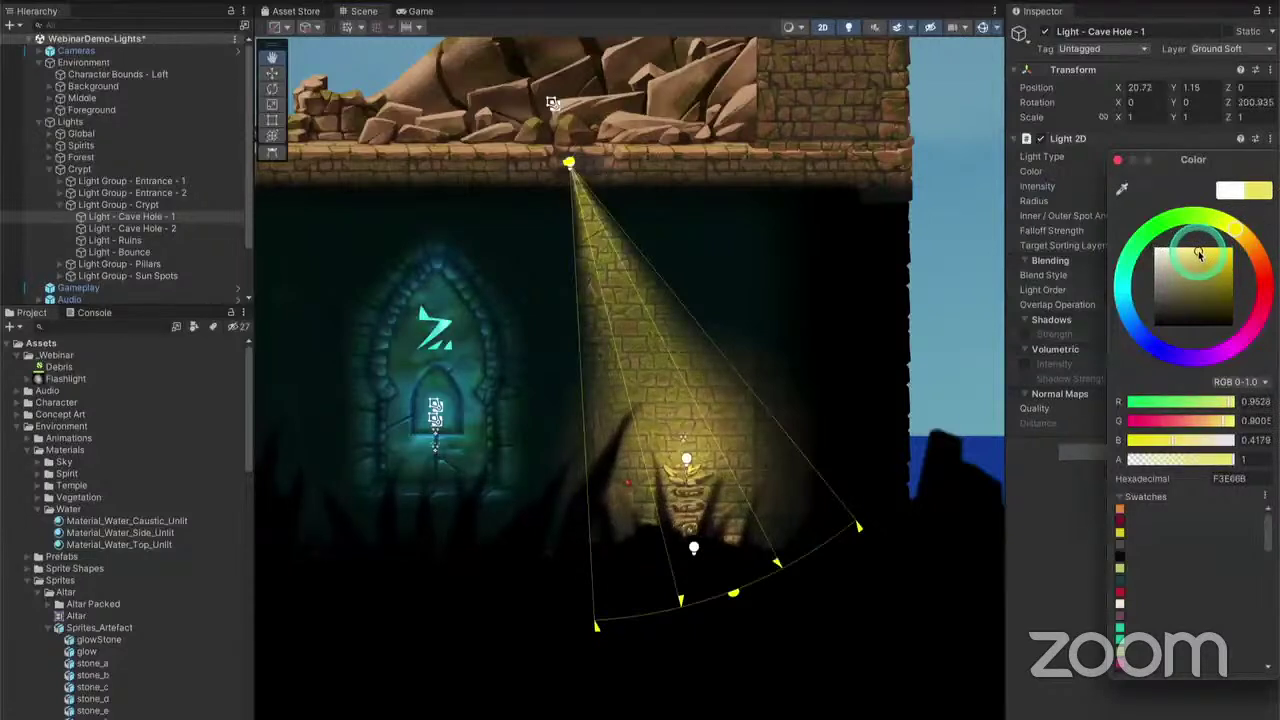
{"action": "left_click", "coordinate": [1030, 584]}
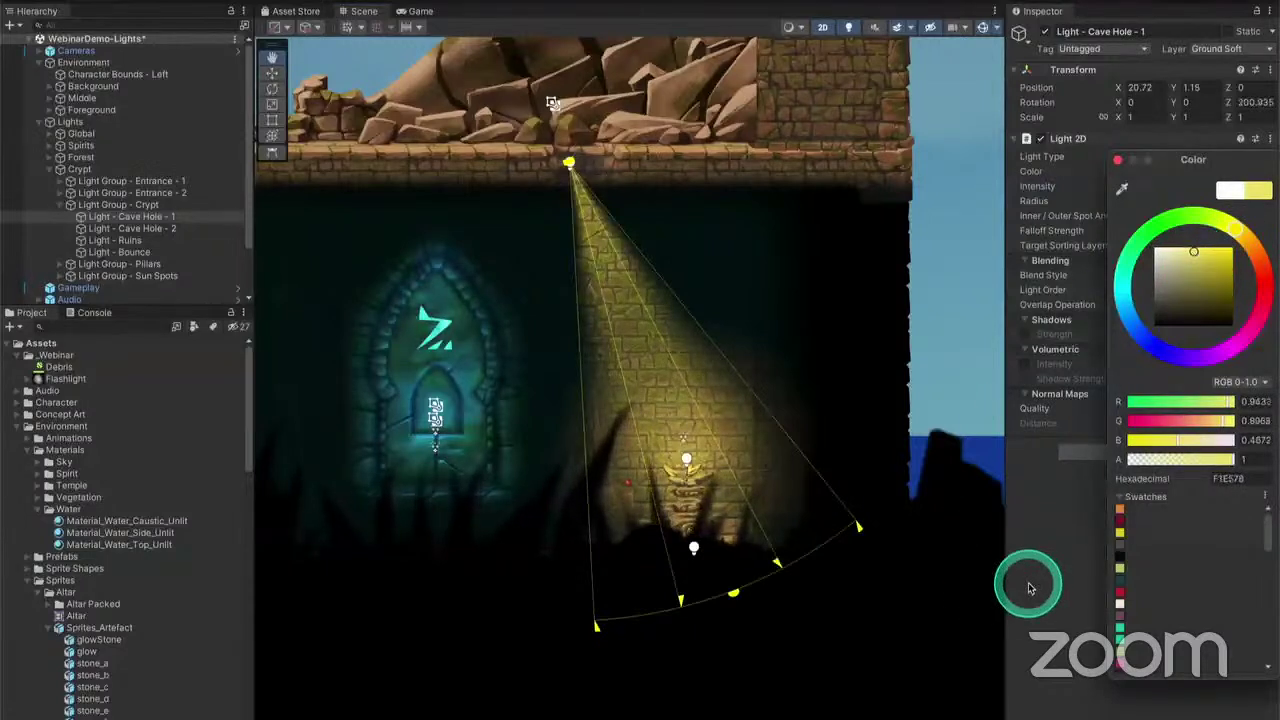
Hide the scene gizmos and set the cave hole light's inner radius to 1.85
{"action": "left_click", "coordinate": [981, 28]}
{"action": "left_click", "coordinate": [668, 207]}
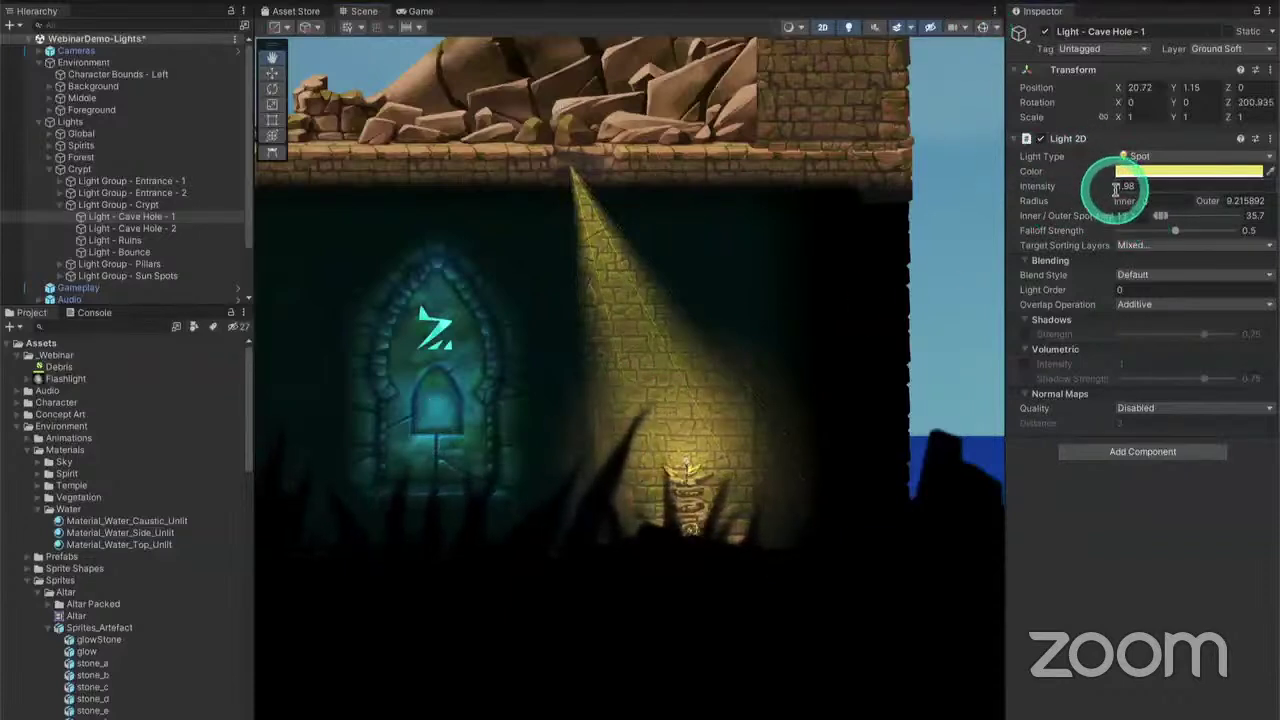
{"action": "left_click_drag", "start_coordinate": [1123, 203], "coordinate": [1191, 217]}
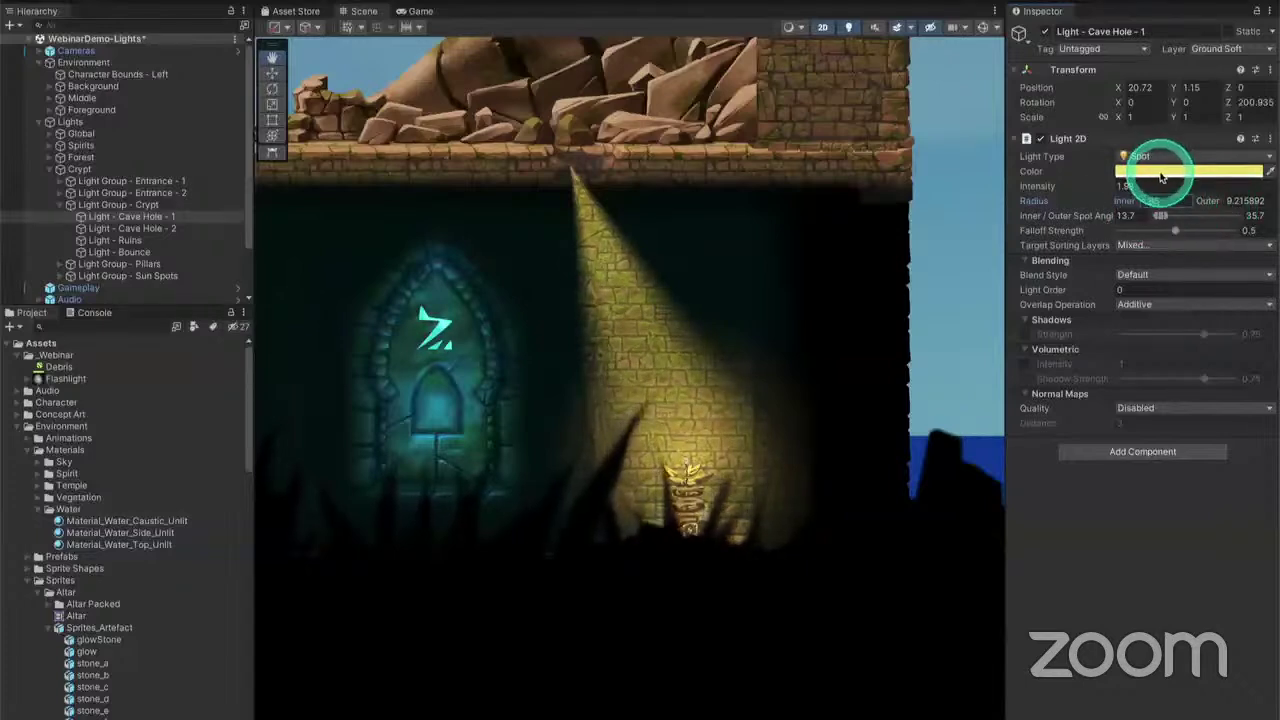
Change the cave hole light's color to a paler yellow, F1EAAE, and set its blend style to Direct Lighting (R)
{"action": "left_click", "coordinate": [1172, 171]}
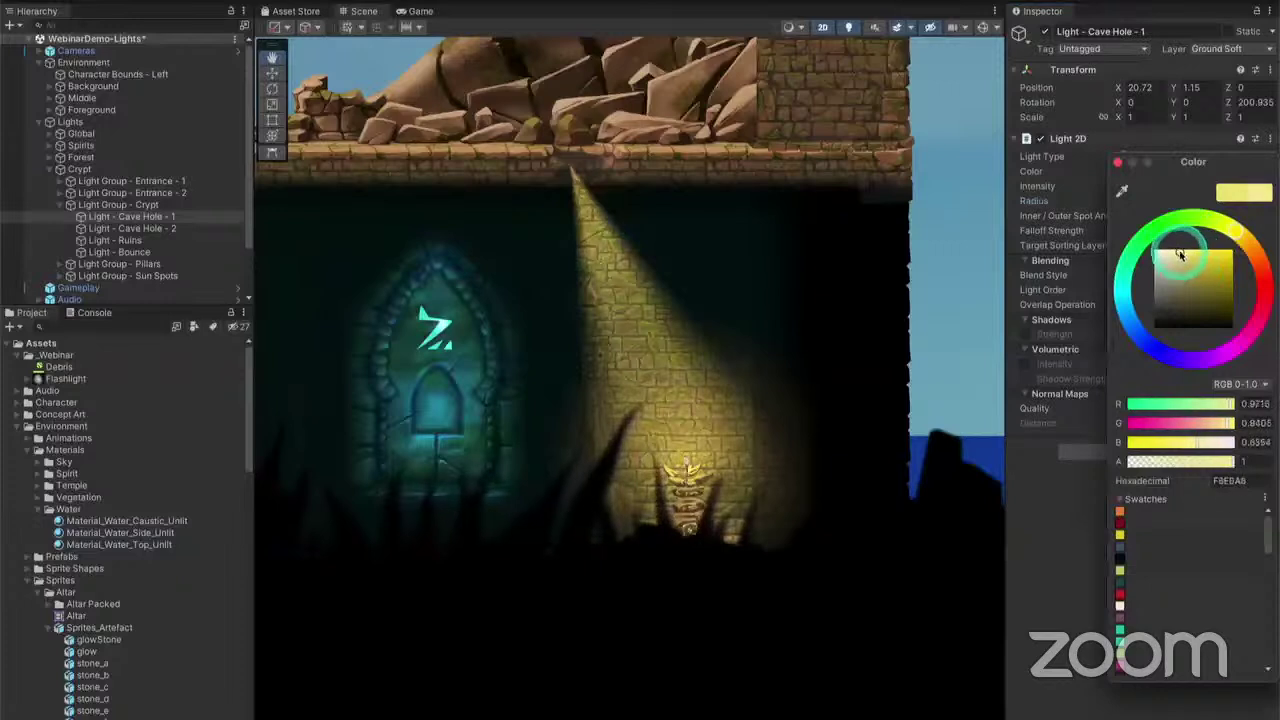
{"action": "left_click_drag", "start_coordinate": [1169, 254], "coordinate": [1163, 262]}
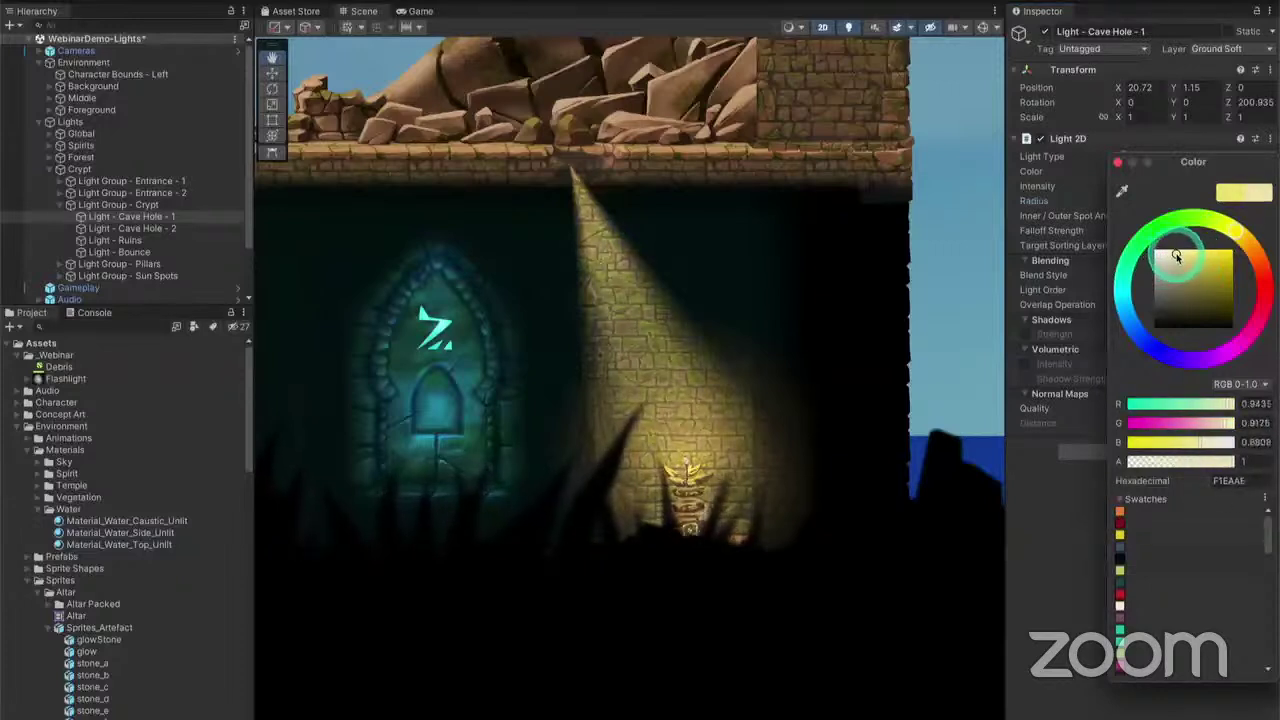
{"action": "left_click", "coordinate": [1064, 263]}
{"action": "left_click", "coordinate": [1058, 261]}
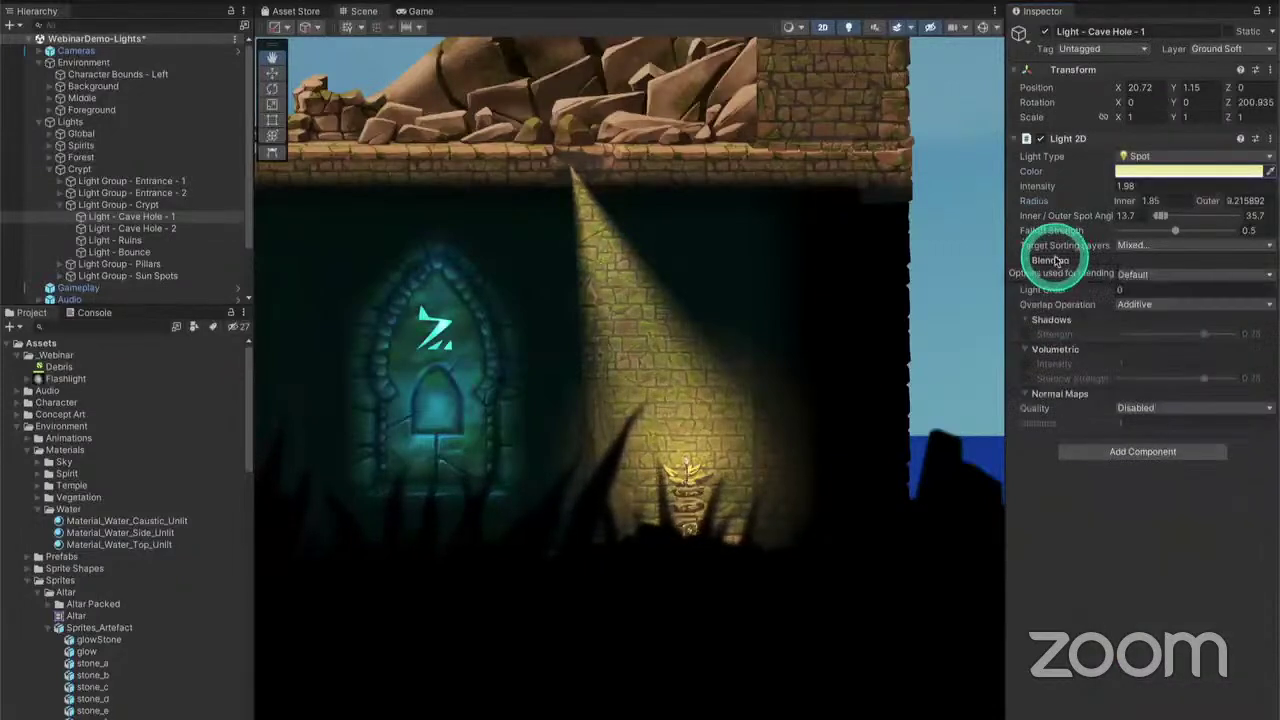
{"action": "left_click", "coordinate": [1147, 278]}
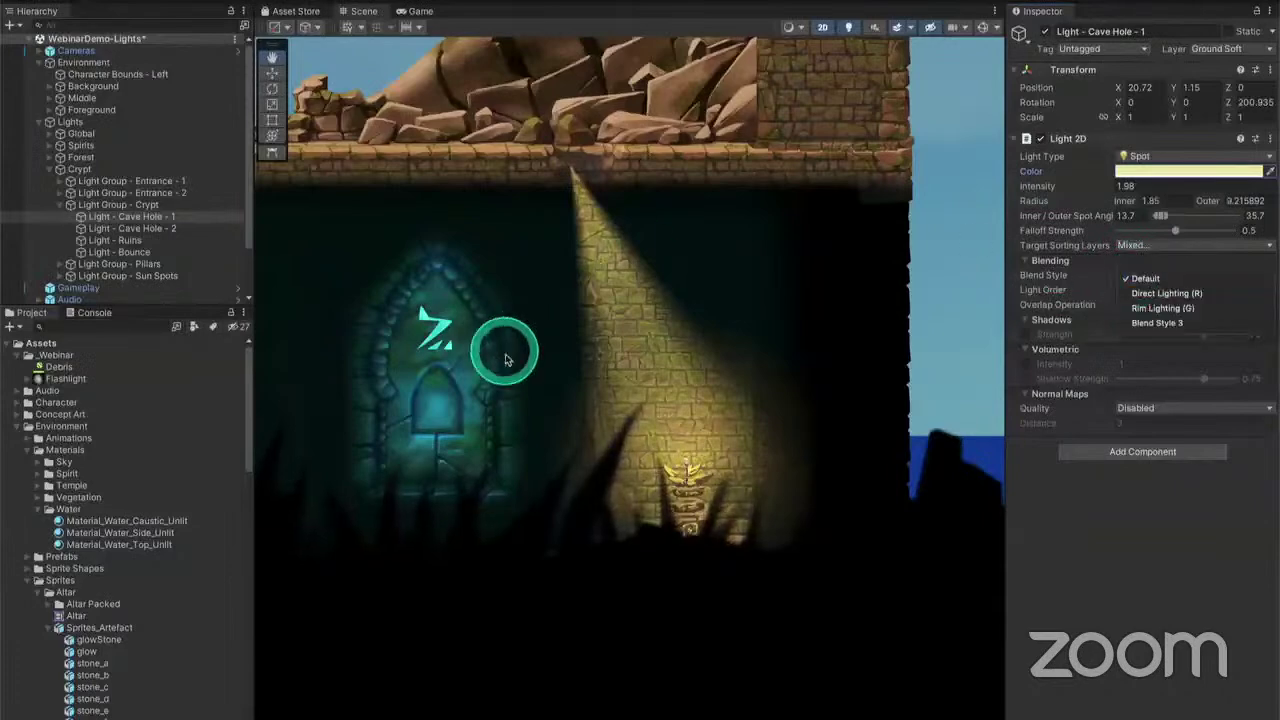
{"action": "left_click", "coordinate": [1165, 292]}
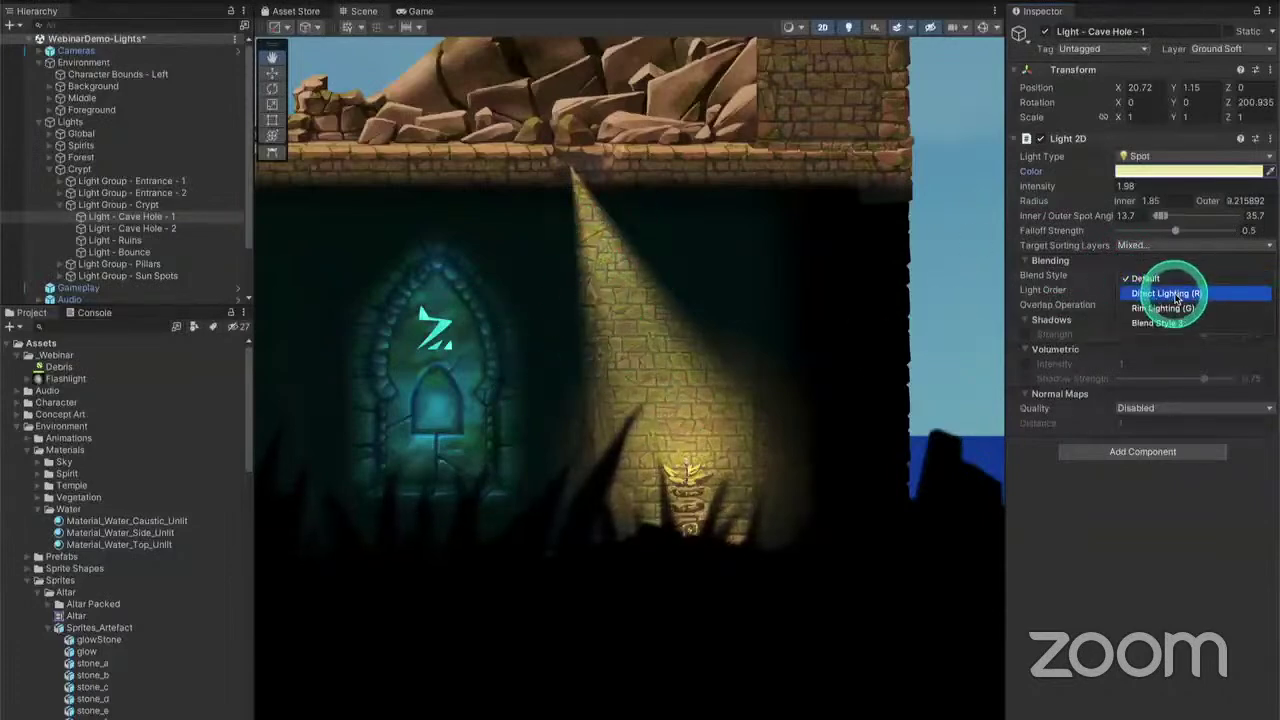
Set the cave hole light's blend style to Direct Lighting (R) and its normal map quality to Fast
{"action": "left_click", "coordinate": [1165, 293]}
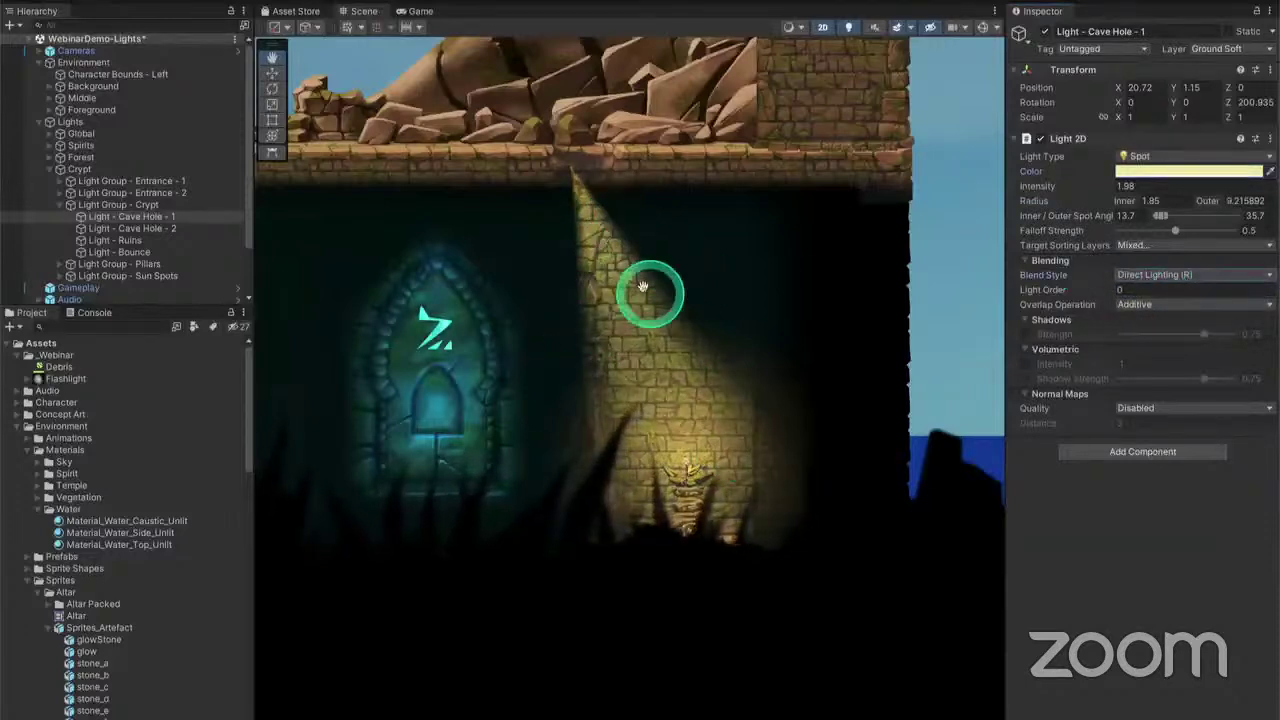
{"action": "left_click", "coordinate": [1145, 409]}
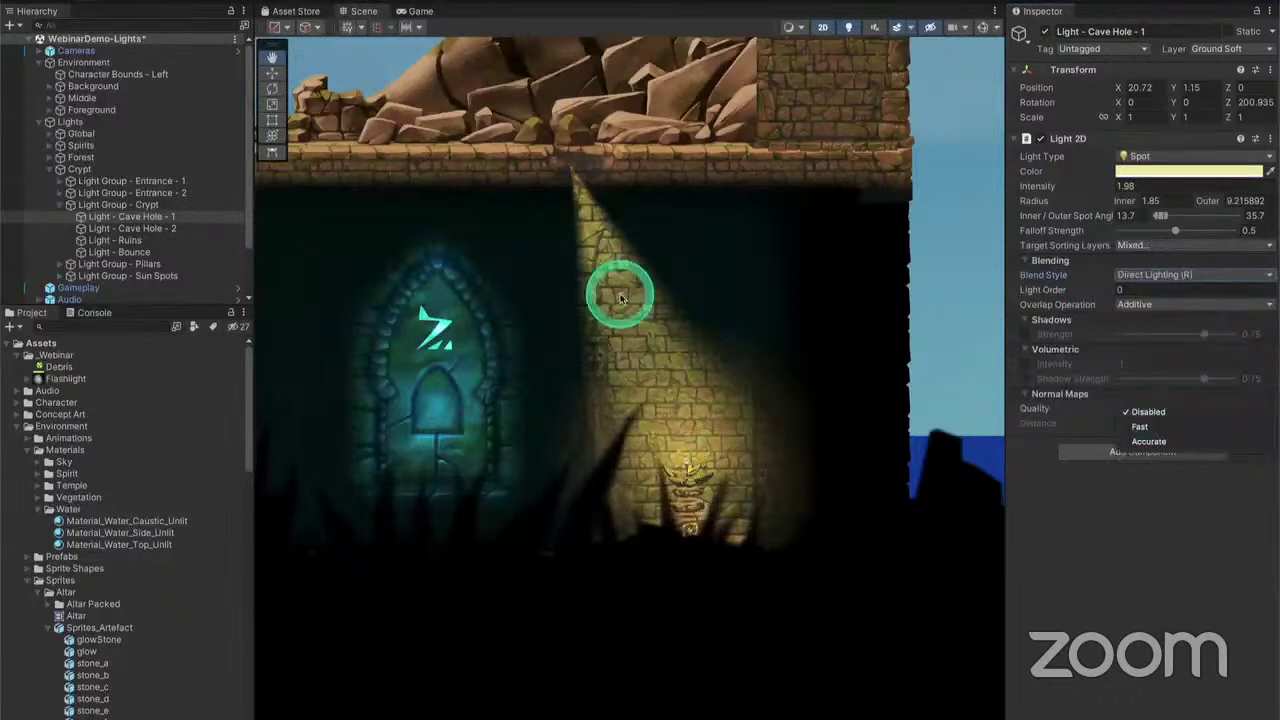
{"action": "left_click", "coordinate": [1152, 426]}
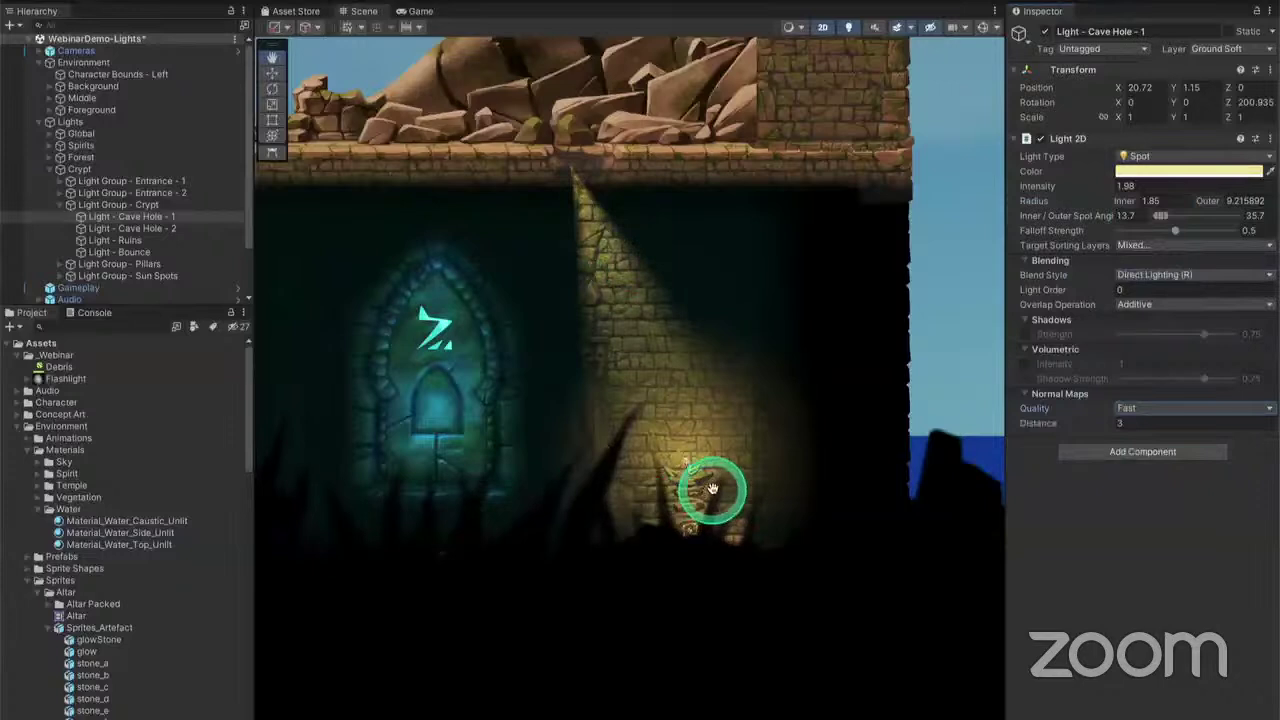
Enable the cave hole light's volumetric effect at intensity 0.12 and turn on its shadows
{"action": "left_click", "coordinate": [1025, 350]}
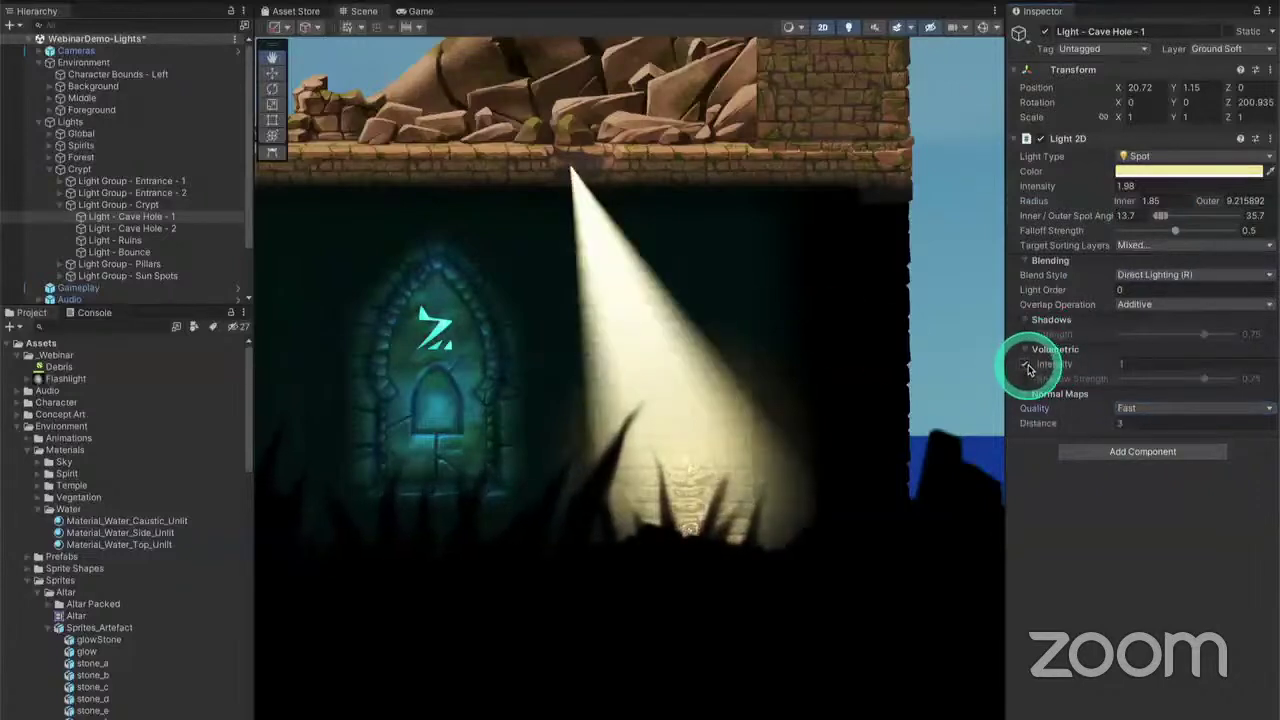
{"action": "mouse_move", "coordinate": [1106, 365]}
{"action": "left_mouse_down"}
{"action": "mouse_move", "coordinate": [1075, 363]}
{"action": "mouse_move", "coordinate": [1171, 366]}
{"action": "mouse_move", "coordinate": [1098, 364]}
{"action": "left_mouse_up"}
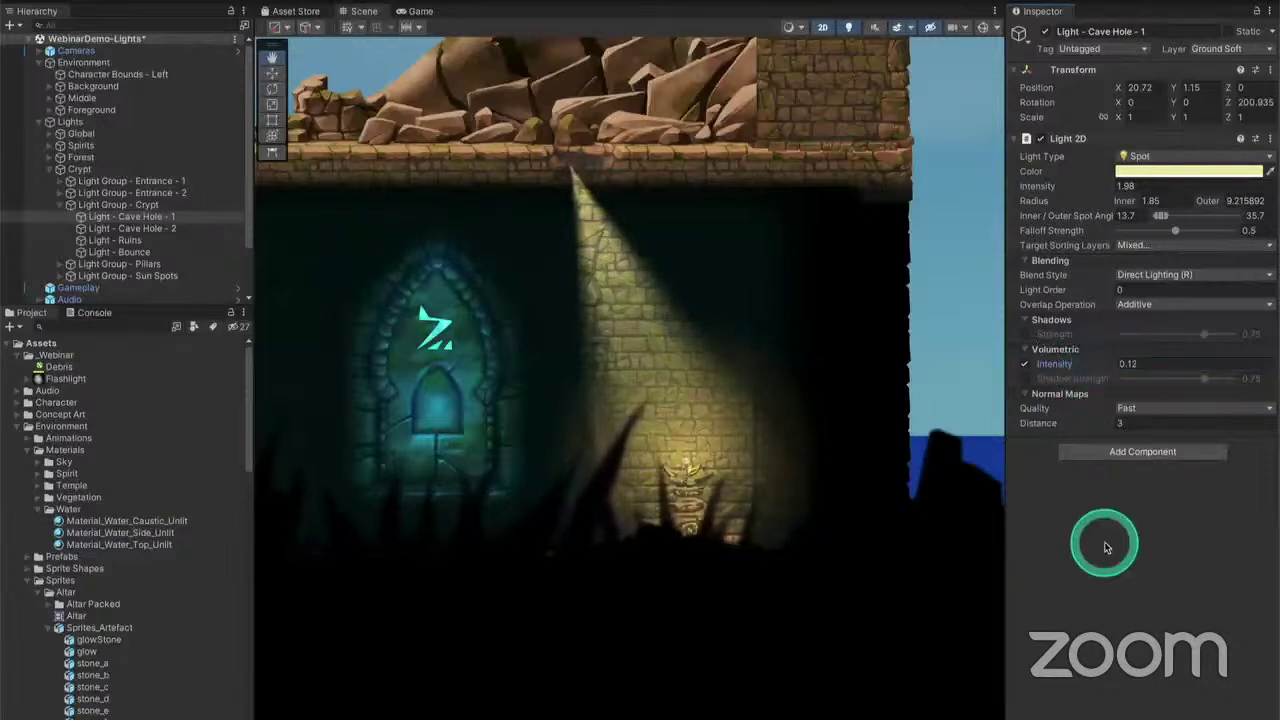
{"action": "scroll", "coordinate": [700, 366], "scroll_direction": "up", "scroll_amount": 5}
{"action": "middle_click_drag", "start_coordinate": [689, 449], "coordinate": [659, 334]}
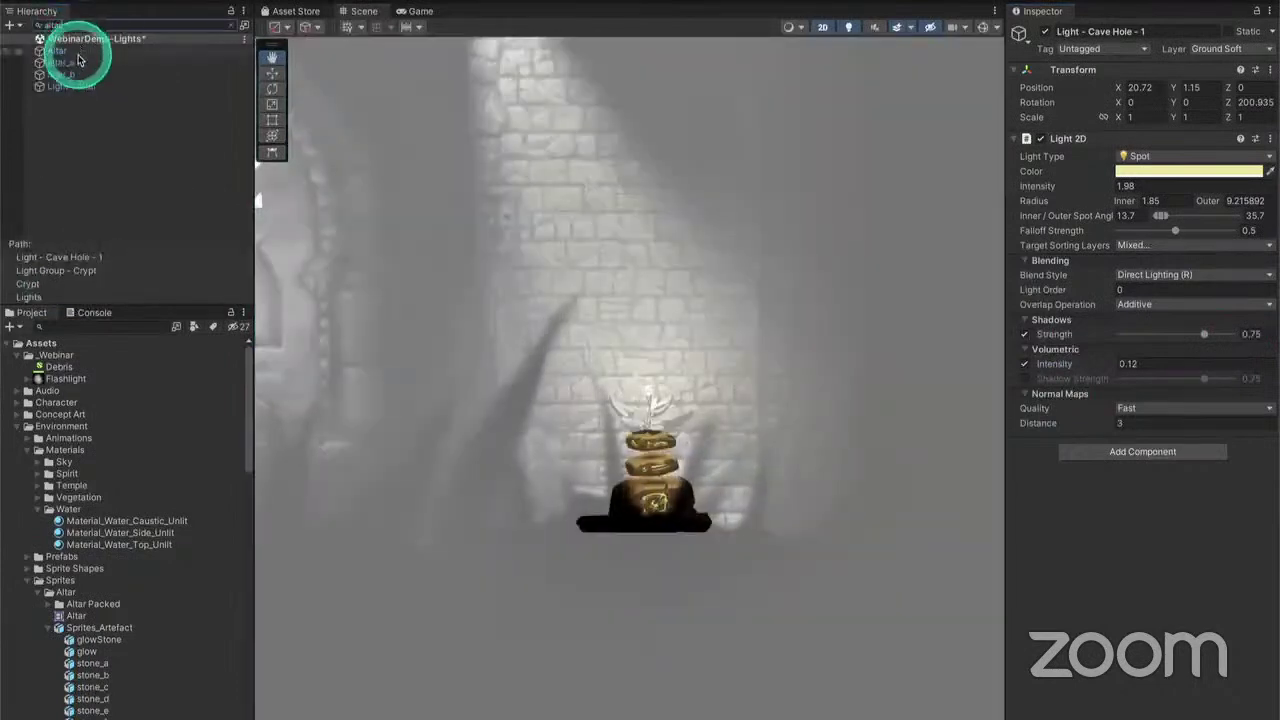
Add a Shadow Caster 2D component to the Altar and reshape its outline into a narrow five-point shape following the altar
{"action": "left_click", "coordinate": [63, 50]}
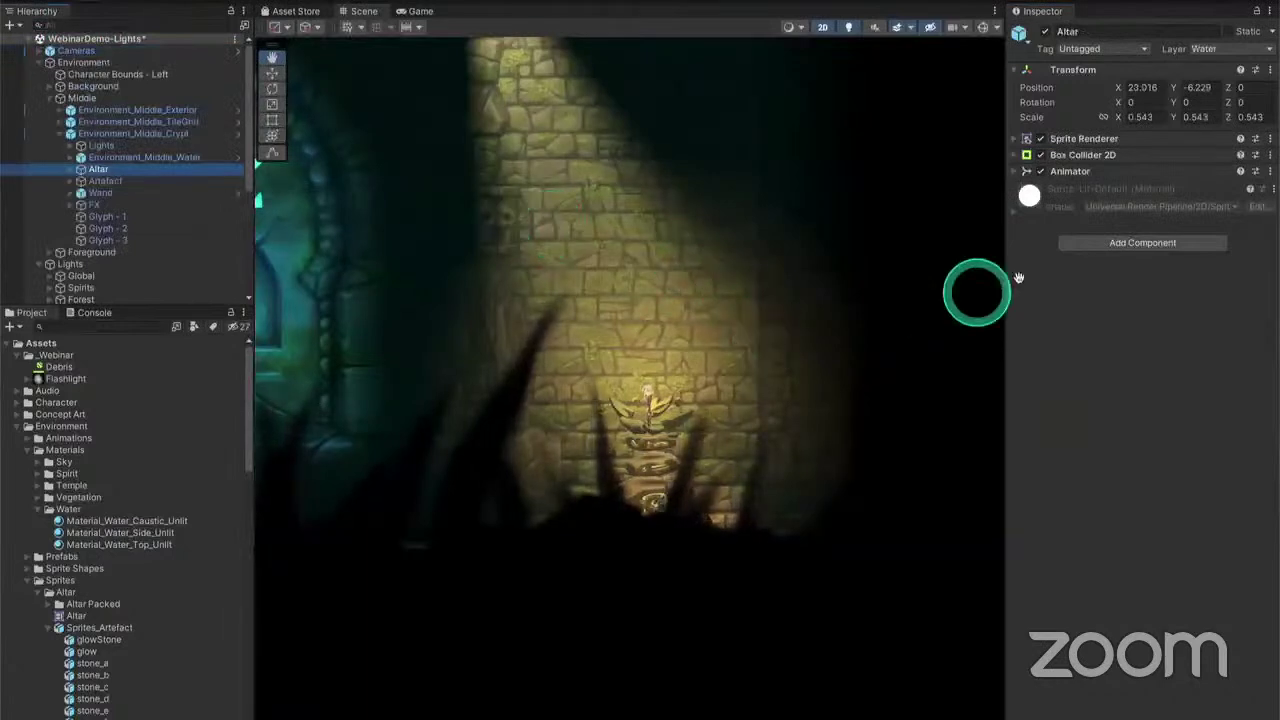
{"action": "left_click", "coordinate": [1108, 243]}
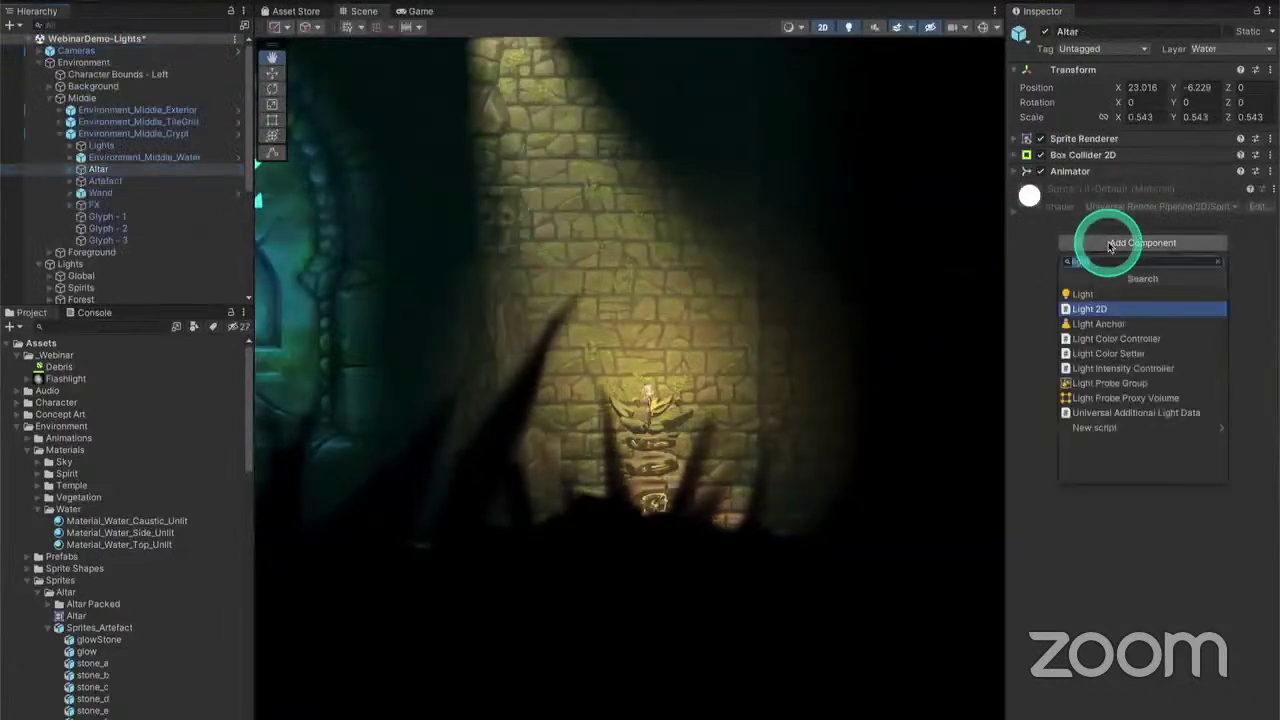
{"action": "type", "text": "shado"}
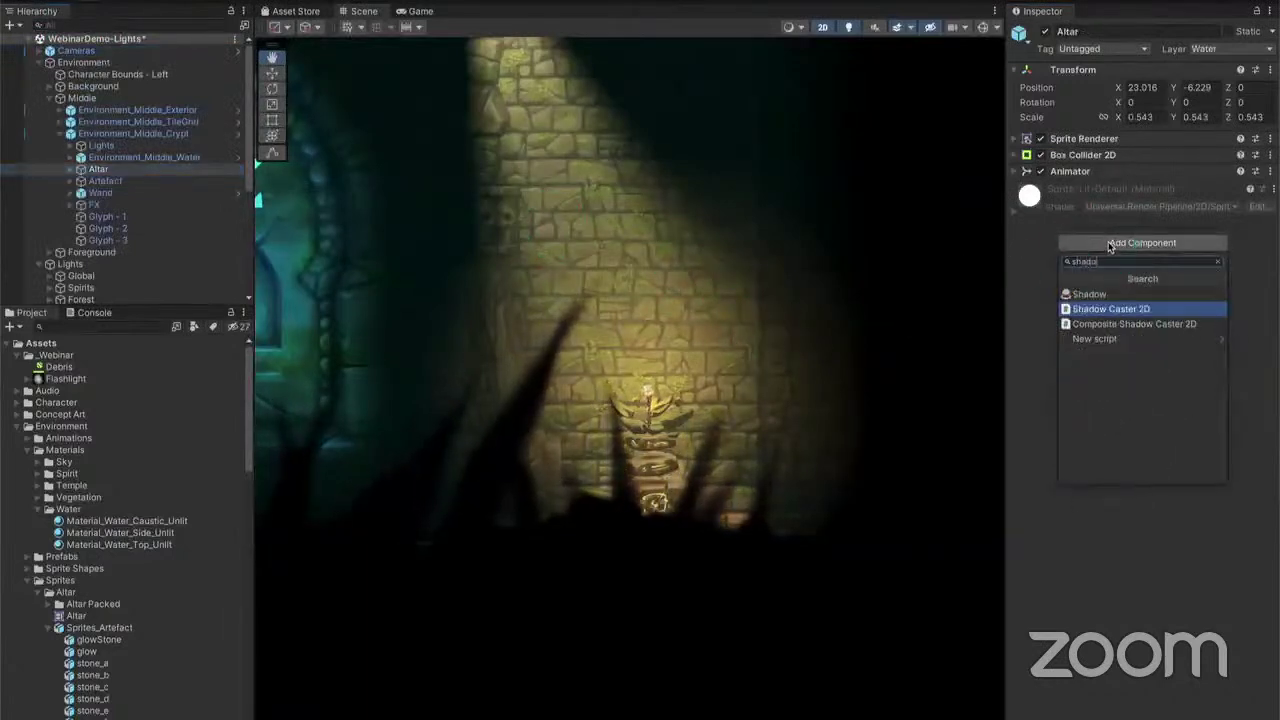
{"action": "type", "text": "w"}
{"action": "key", "text": "Return"}
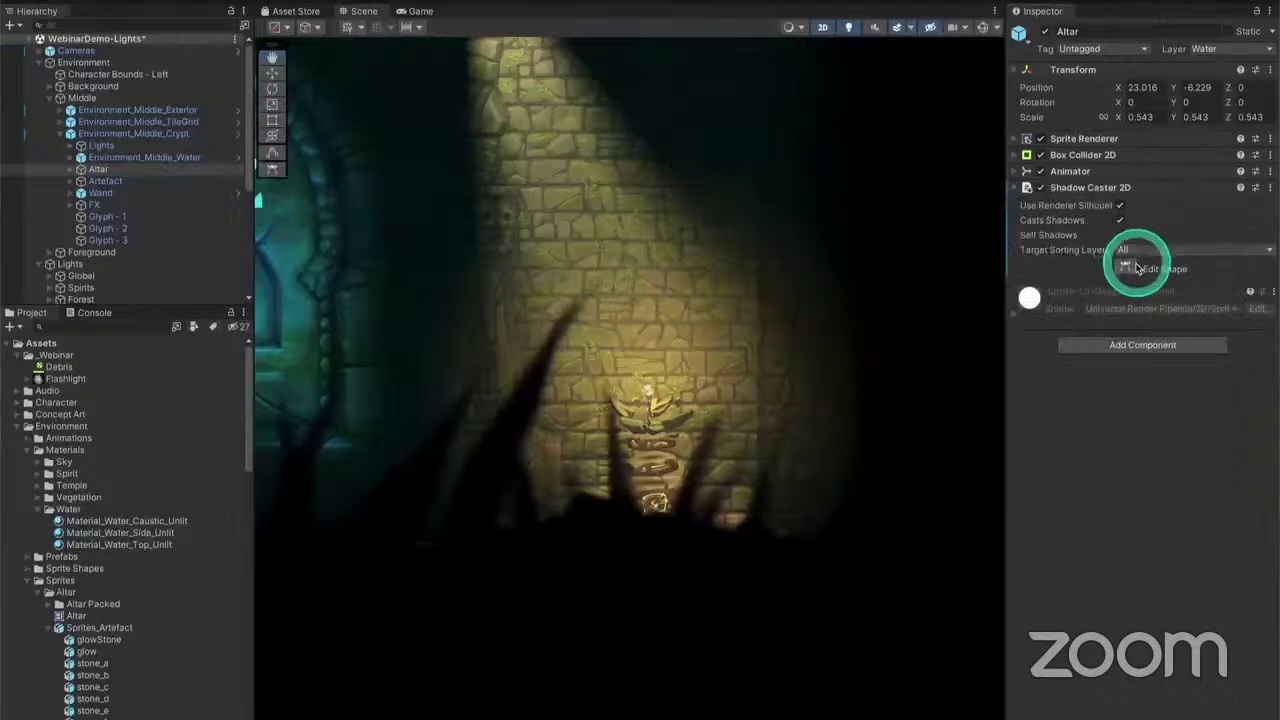
{"action": "left_click", "coordinate": [1127, 268]}
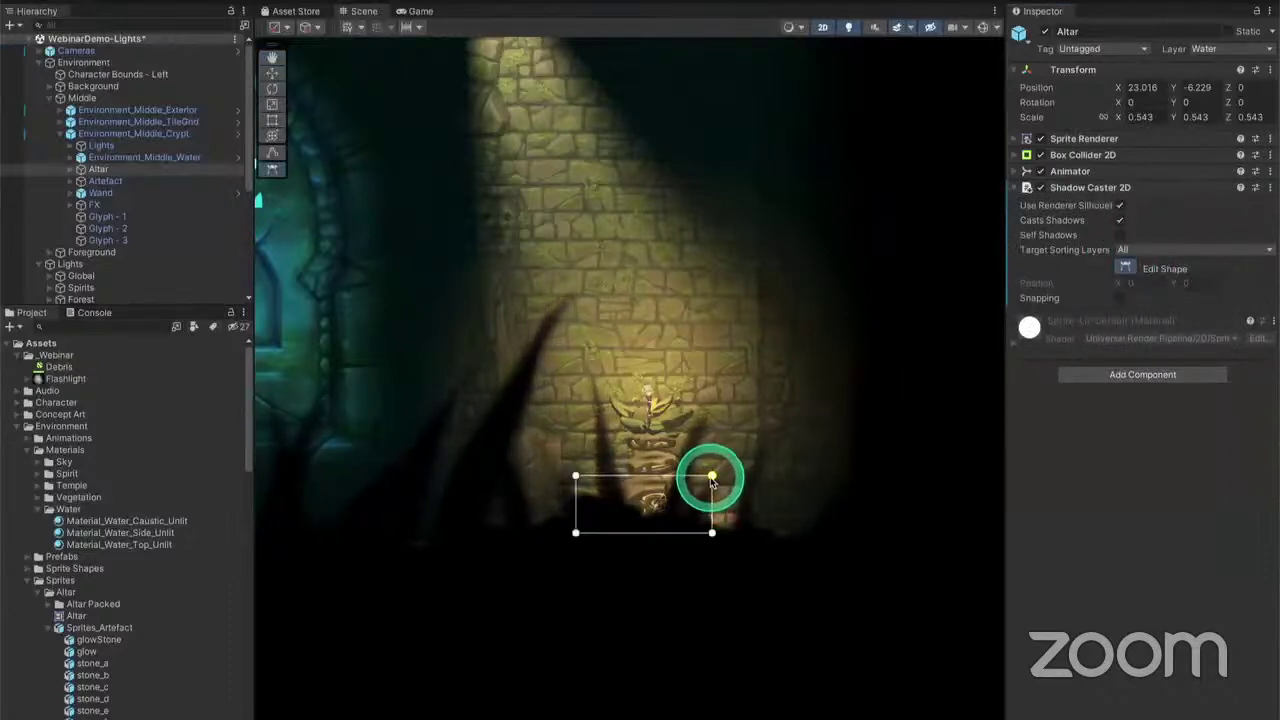
{"action": "left_click_drag", "start_coordinate": [711, 477], "coordinate": [680, 382]}
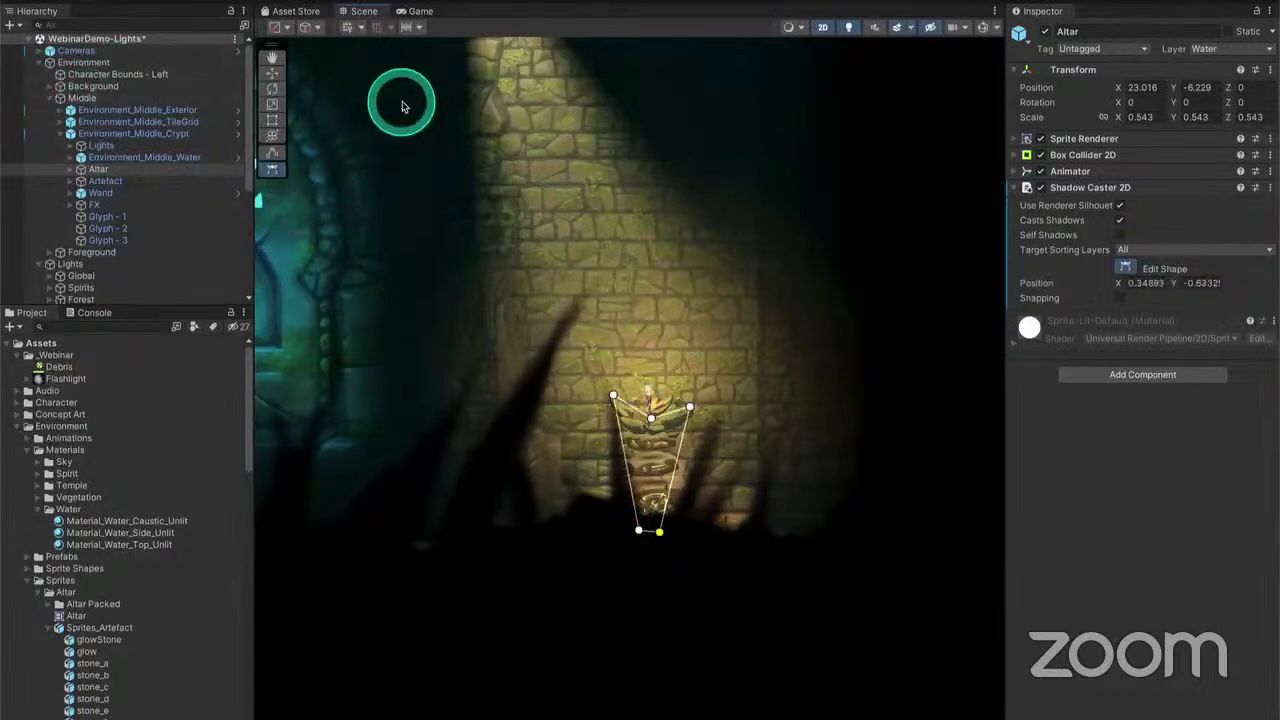
Set the shadow strength of Light - Cave Hole - 1 to 1 and enable its volumetric shadows at strength 1
{"action": "scroll", "coordinate": [114, 208], "scroll_direction": "down", "scroll_amount": 5}
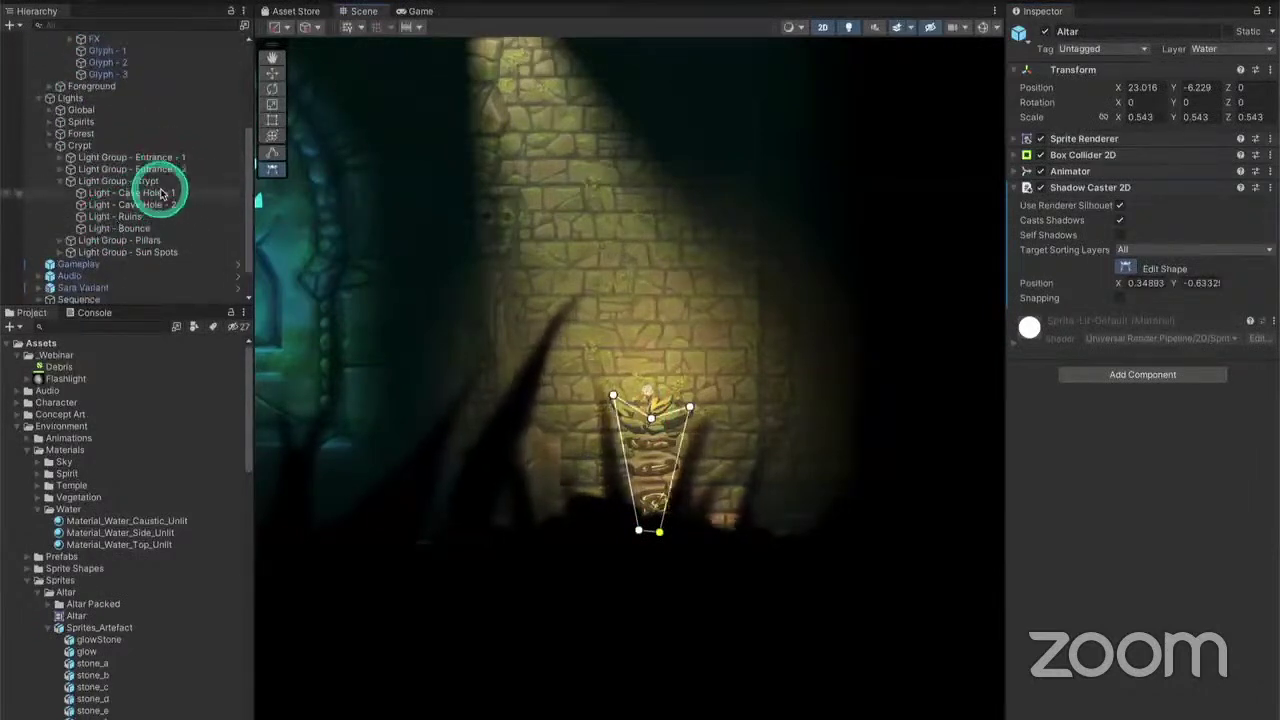
{"action": "left_click", "coordinate": [160, 192]}
{"action": "left_click_drag", "start_coordinate": [1203, 334], "coordinate": [1260, 348]}
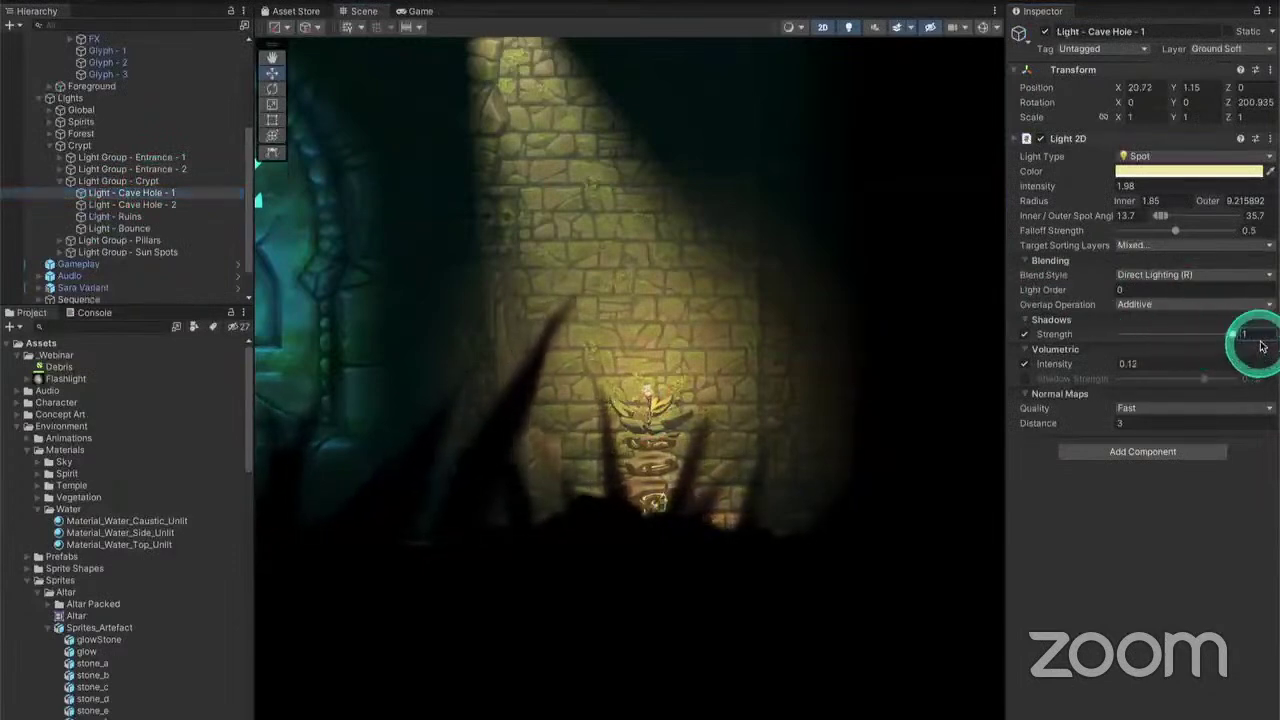
{"action": "left_click", "coordinate": [1025, 379]}
{"action": "left_click_drag", "start_coordinate": [1177, 380], "coordinate": [1241, 381]}
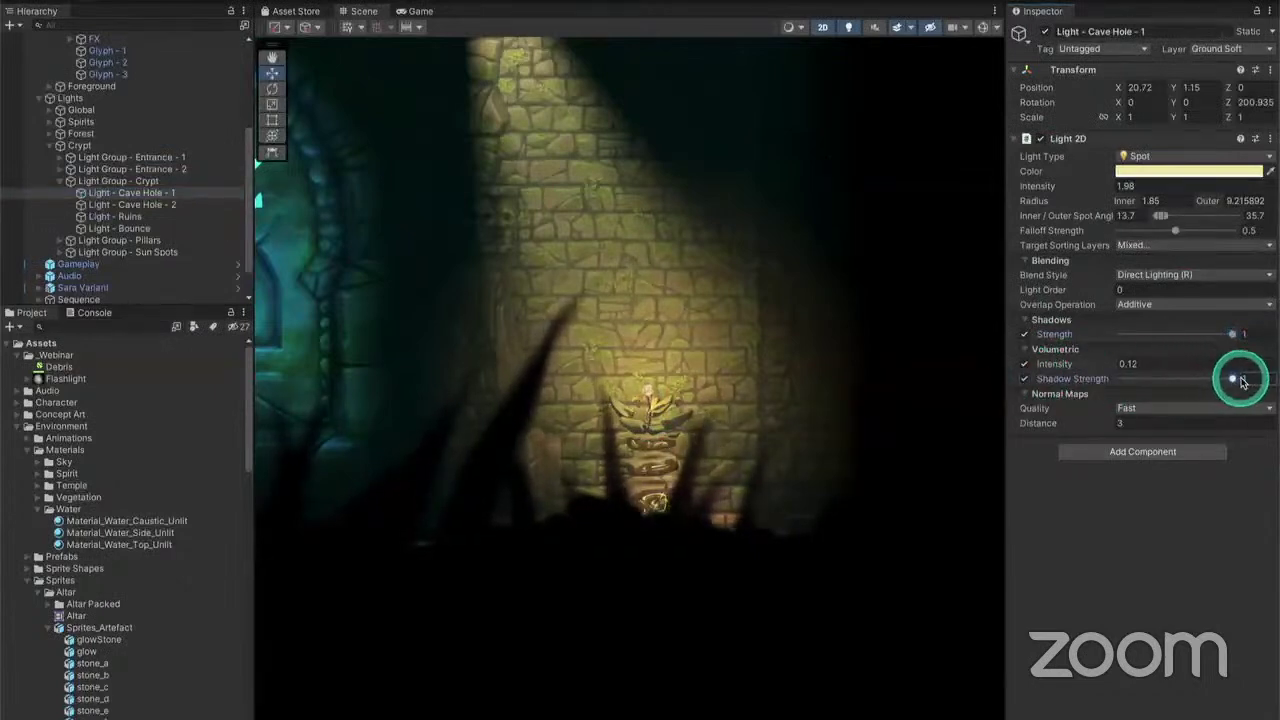
Set the cave hole light's falloff strength to about 0.664 and nudge it up in the ceiling hole to about 20.7, 1.24
{"action": "scroll", "coordinate": [571, 420], "scroll_direction": "up", "scroll_amount": 4}
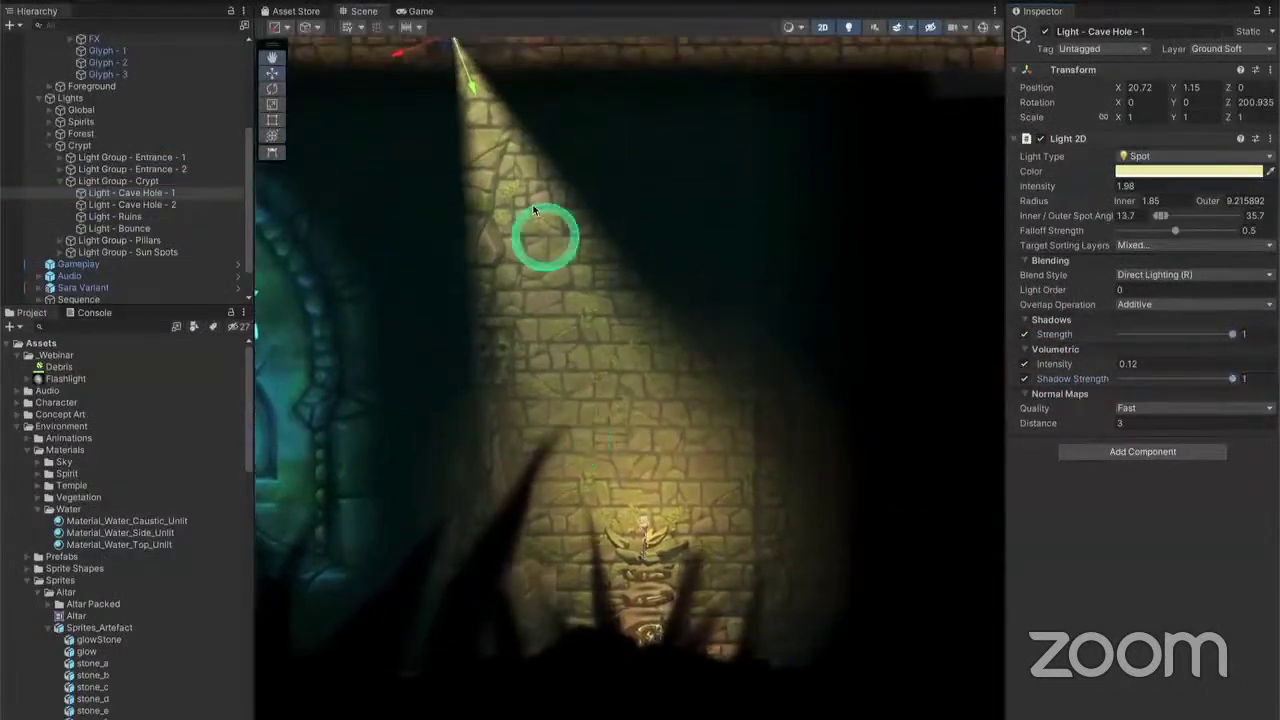
{"action": "scroll", "coordinate": [566, 294], "scroll_direction": "down", "scroll_amount": 4}
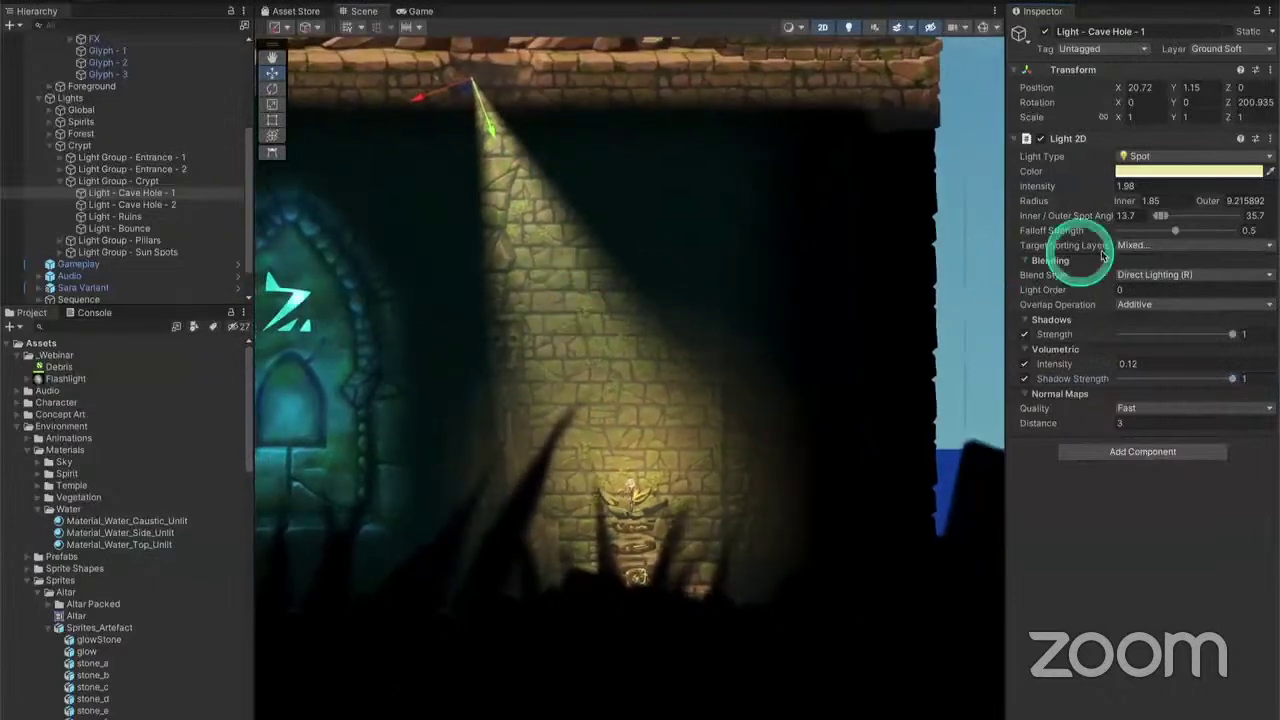
{"action": "left_click_drag", "start_coordinate": [1175, 230], "coordinate": [1220, 237]}
{"action": "mouse_move", "coordinate": [471, 94]}
{"action": "left_mouse_down"}
{"action": "mouse_move", "coordinate": [535, 300]}
{"action": "mouse_move", "coordinate": [575, 318]}
{"action": "mouse_move", "coordinate": [587, 388]}
{"action": "mouse_move", "coordinate": [606, 371]}
{"action": "mouse_move", "coordinate": [577, 379]}
{"action": "mouse_move", "coordinate": [604, 374]}
{"action": "mouse_move", "coordinate": [466, 90]}
{"action": "left_mouse_up"}
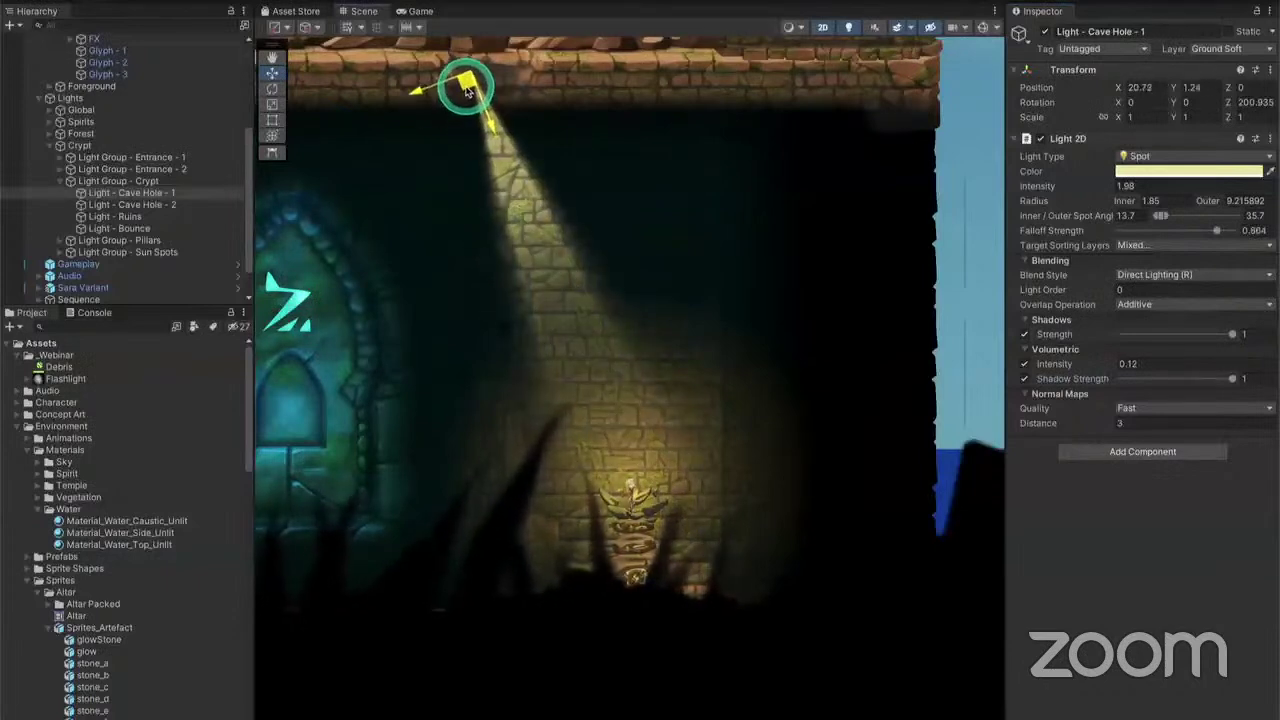
{"action": "left_click", "coordinate": [905, 315]}
{"action": "middle_click_drag", "start_coordinate": [700, 294], "coordinate": [789, 269]}
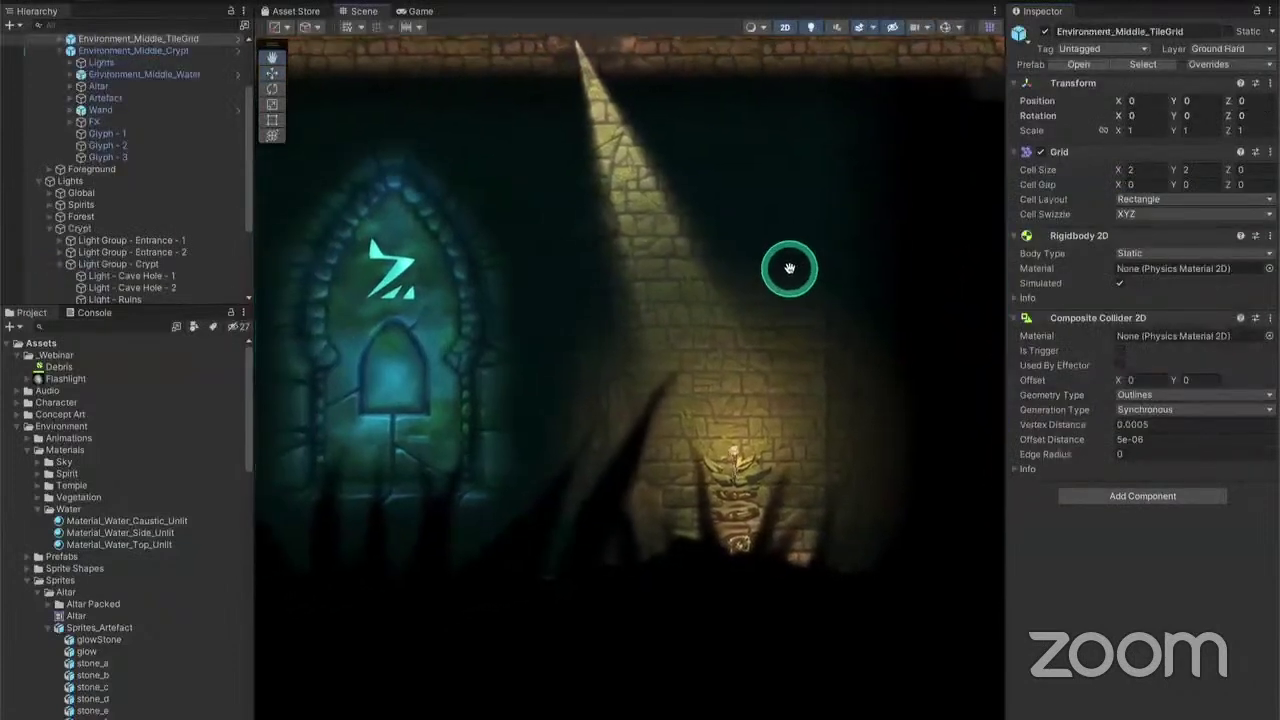
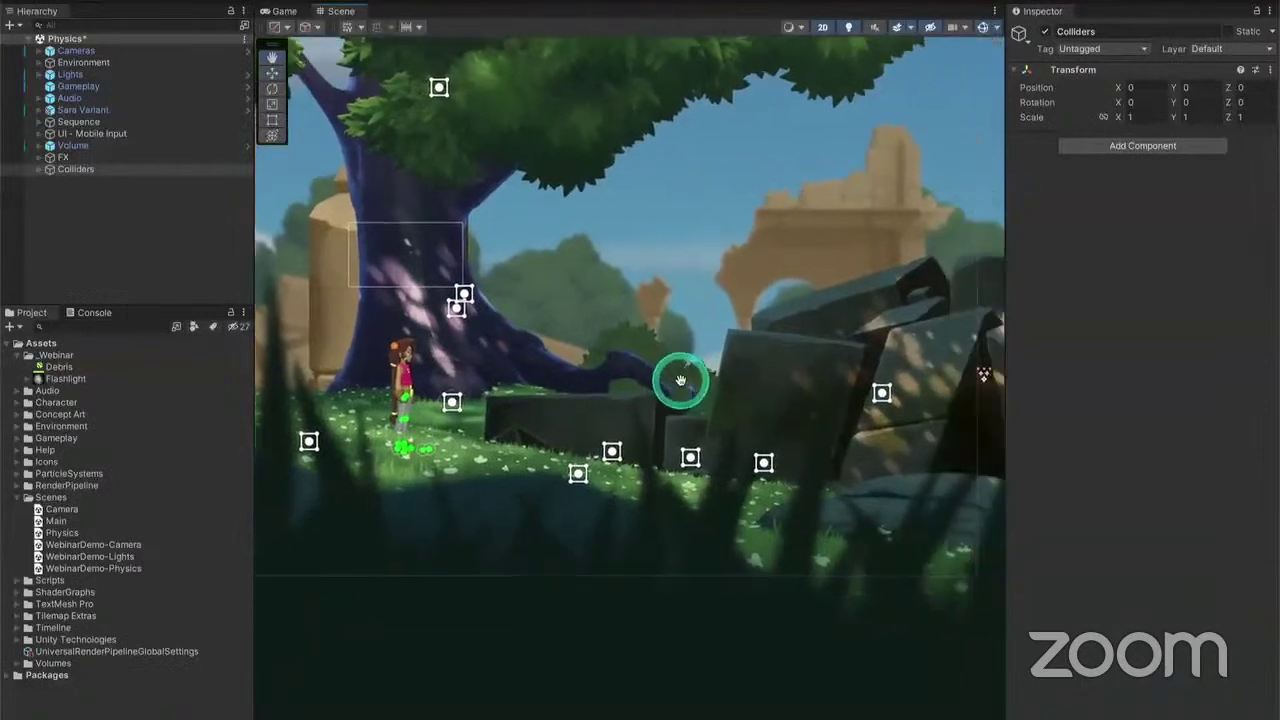
Play-test the Physics scene by running the character back and forth past the fallen stone blocks, and stop the game
{"action": "left_click", "coordinate": [619, 1]}
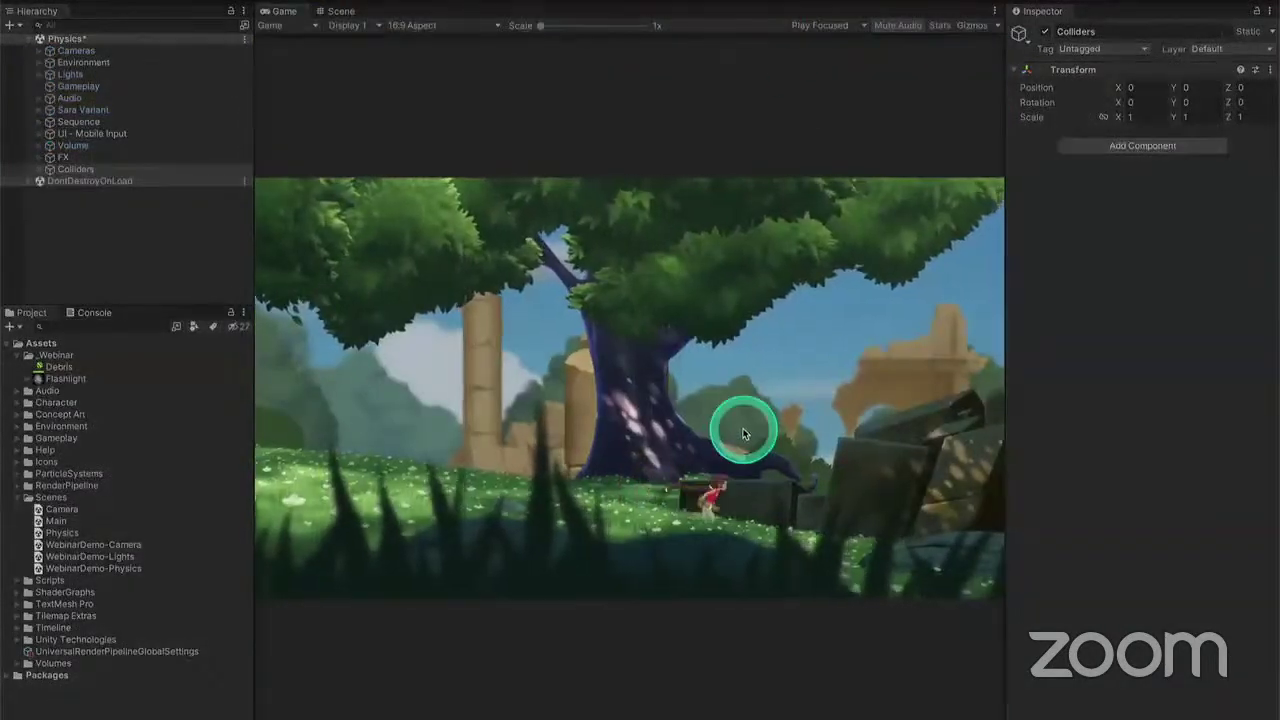
{"action": "key", "text": "Right"}
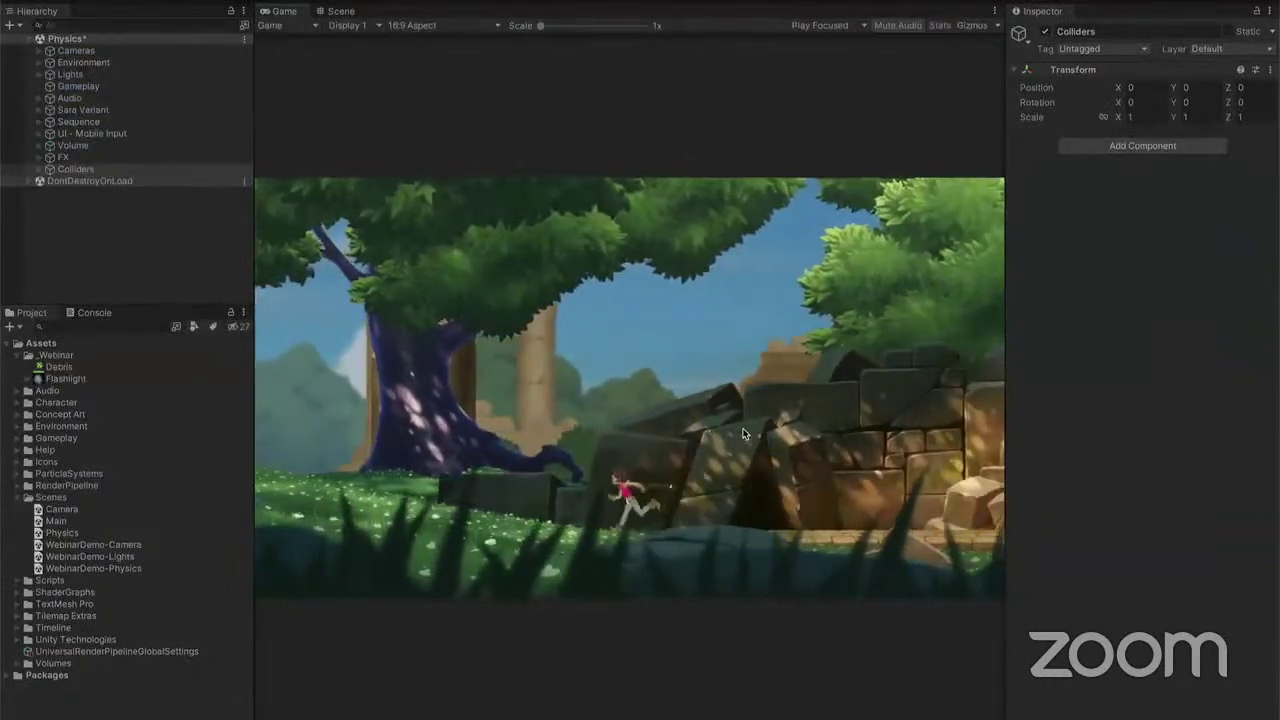
{"action": "key", "text": "Left"}
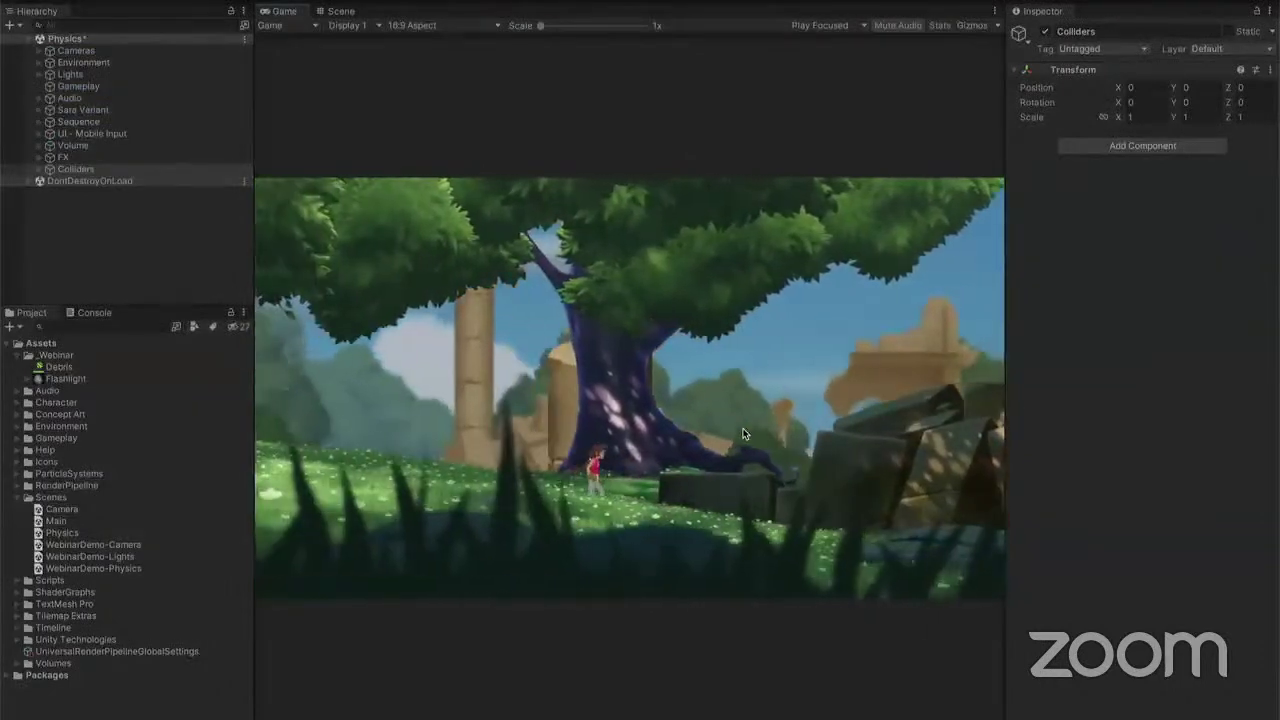
{"action": "key", "text": "Right"}
{"action": "key", "text": "space"}
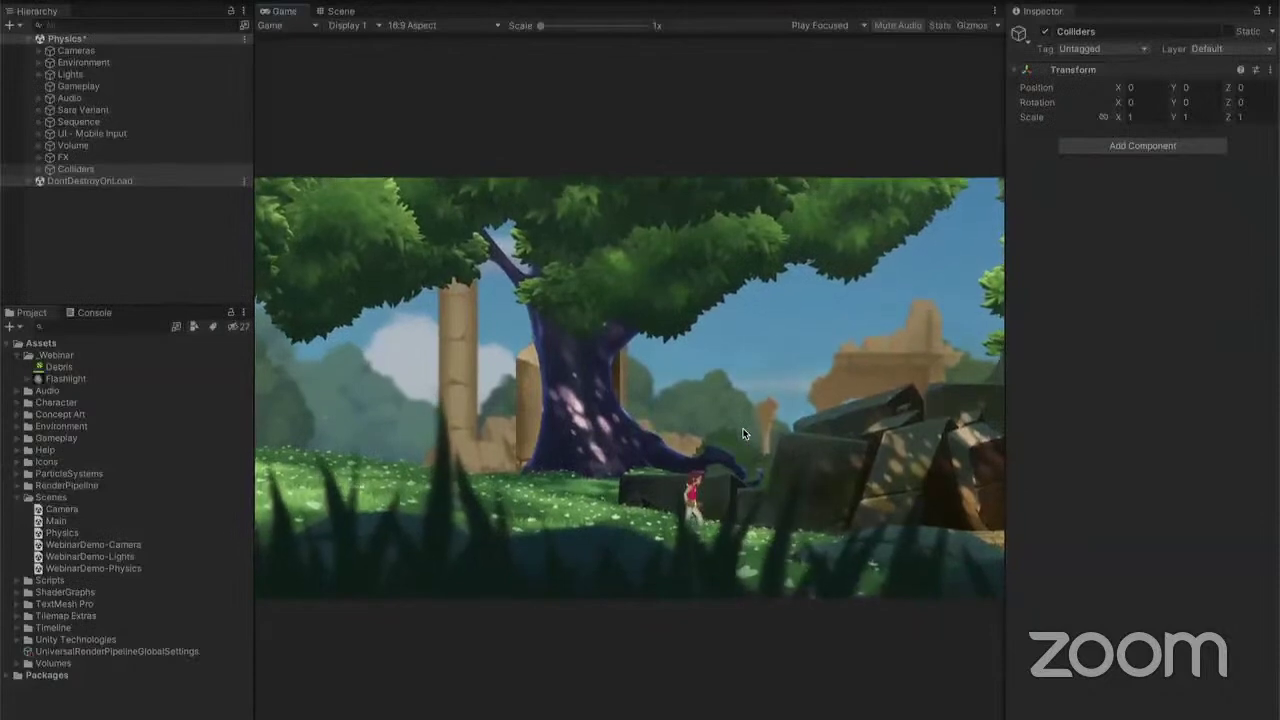
{"action": "key", "text": "Right"}
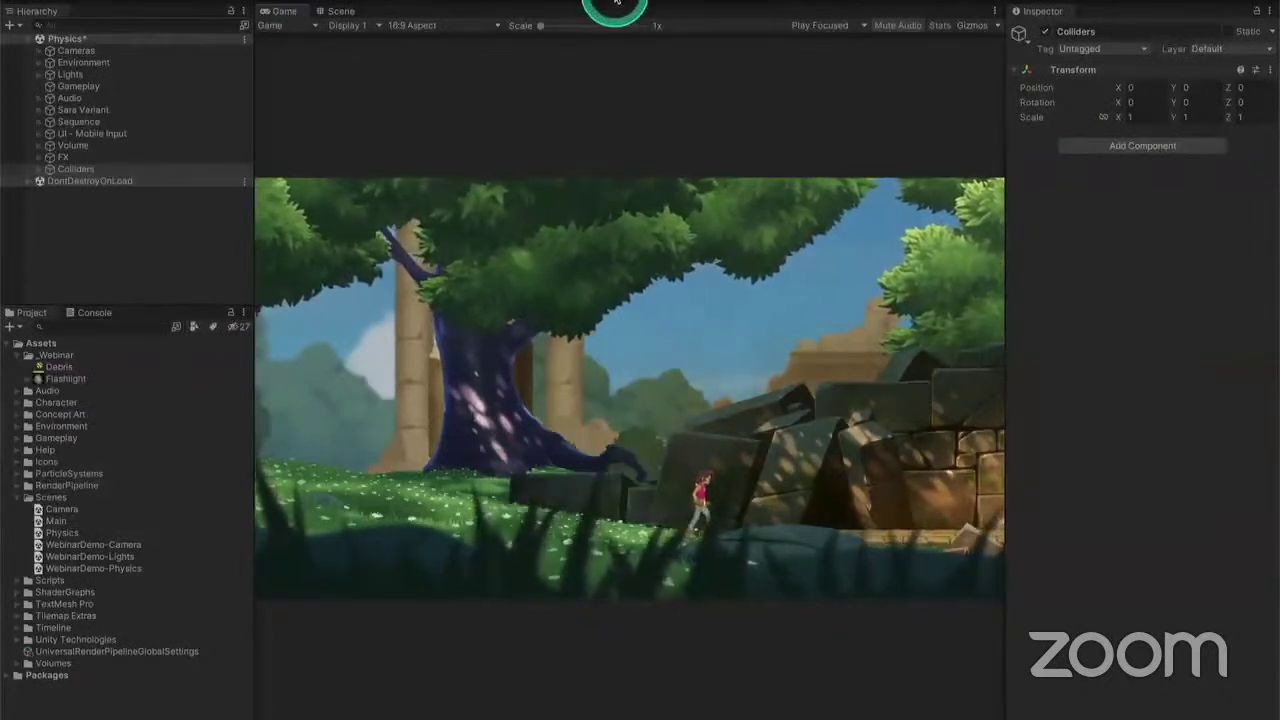
{"action": "left_click", "coordinate": [616, 2]}
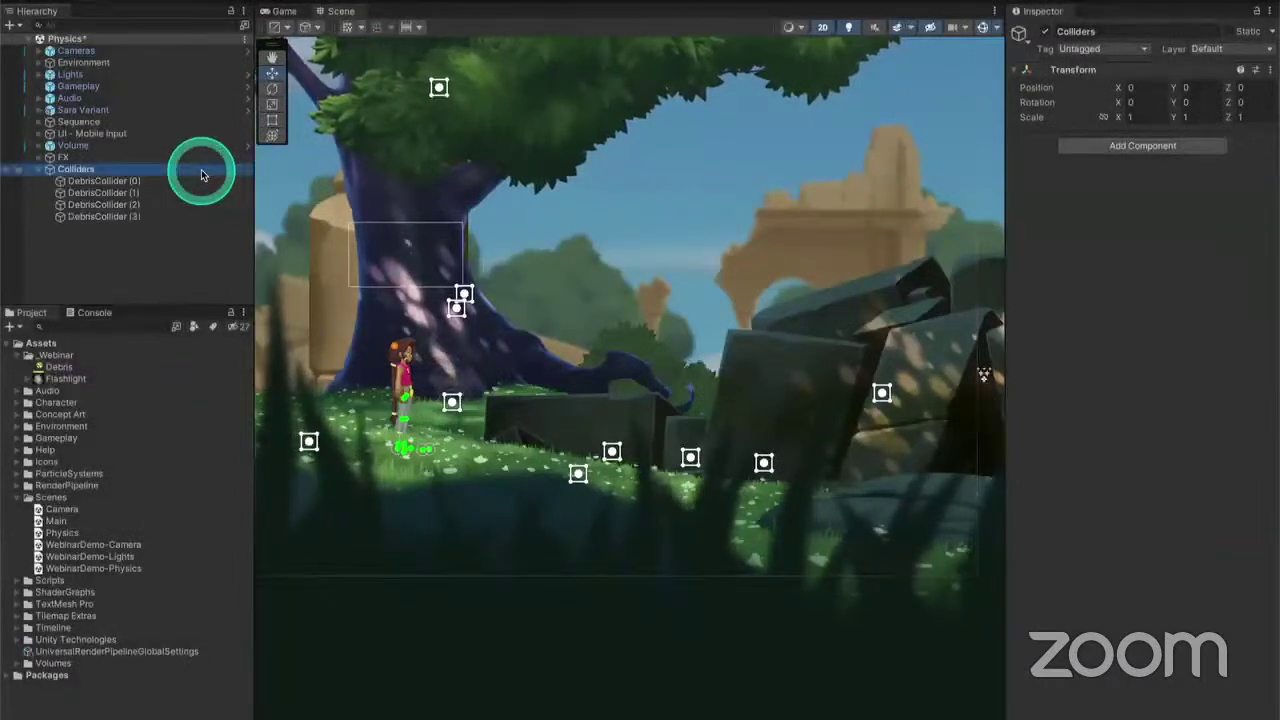
Add a Box Collider 2D component to DebrisCollider (0) in the Colliders group
{"action": "key", "text": "Down"}
{"action": "key", "text": "Down"}
{"action": "key", "text": "Down"}
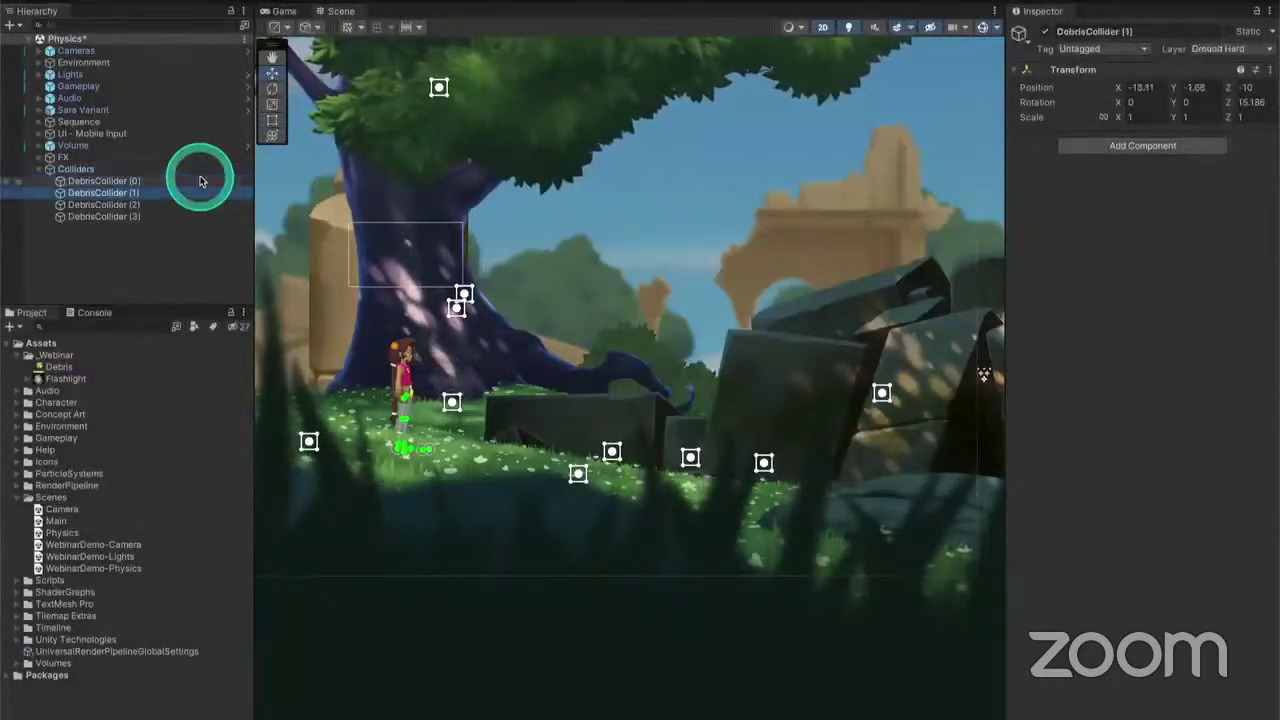
{"action": "key", "text": "Up"}
{"action": "key", "text": "Up"}
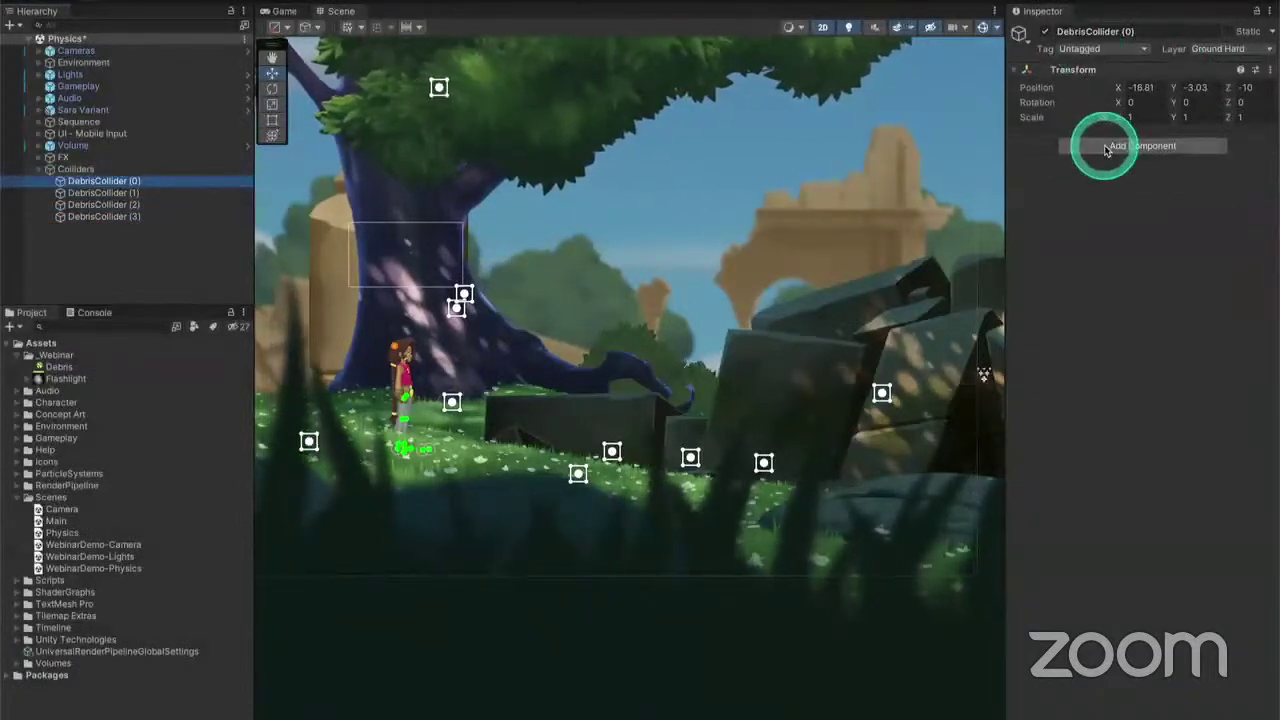
{"action": "left_click", "coordinate": [1106, 148]}
{"action": "type", "text": "box"}
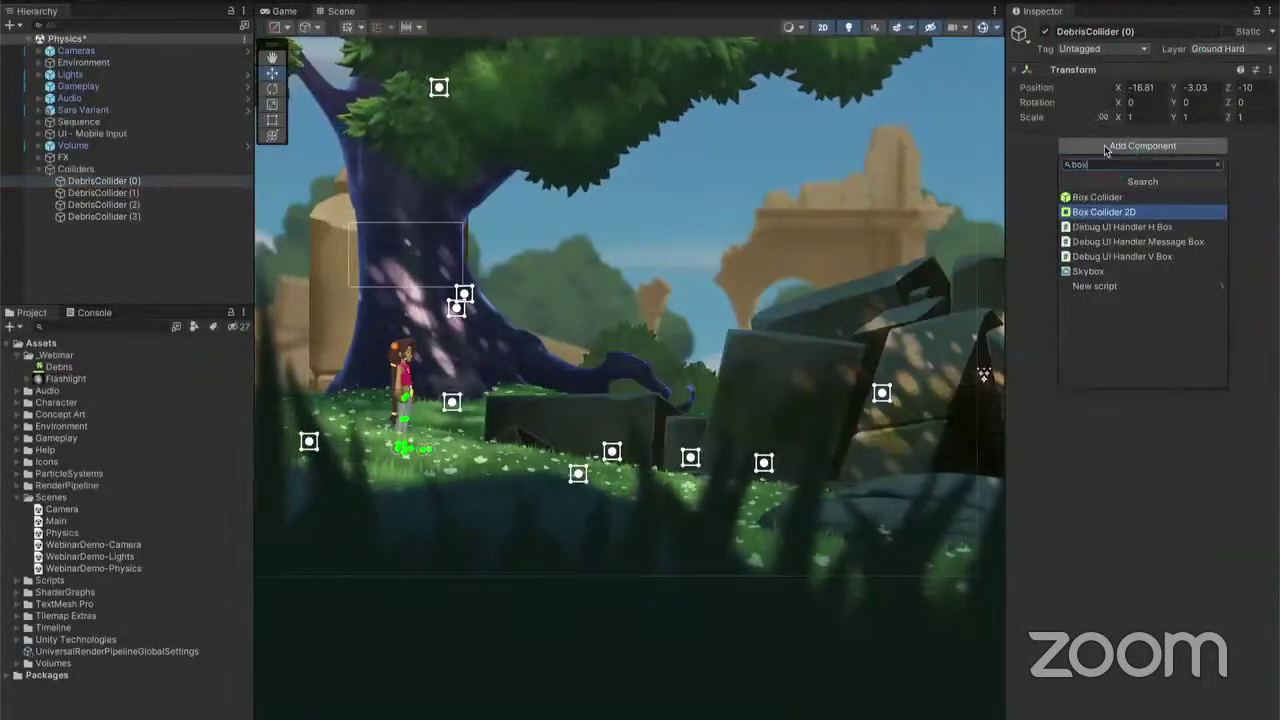
{"action": "key", "text": "Return"}
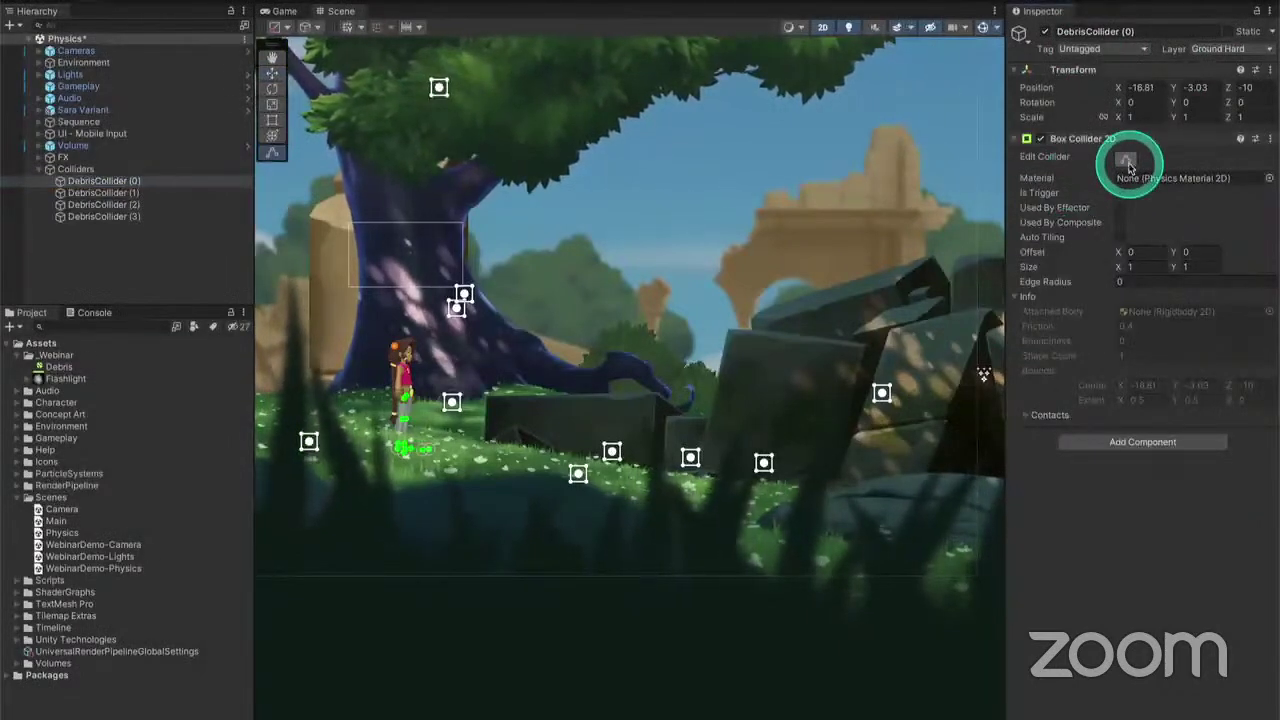
Fit DebrisCollider (0)'s box collider to the top of the low stone block, about 2.57 by 0.27 with a Y offset of about -0.22
{"action": "middle_click_drag", "start_coordinate": [668, 310], "coordinate": [620, 249]}
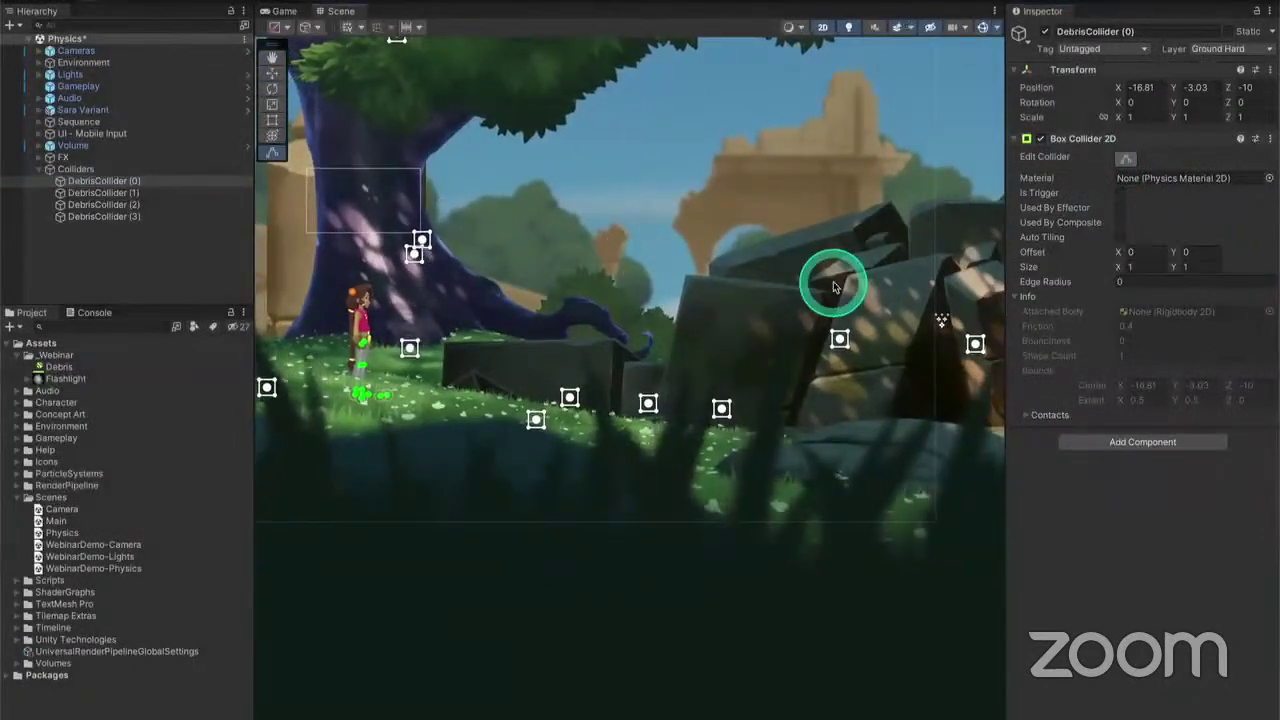
{"action": "left_click", "coordinate": [168, 202]}
{"action": "left_click", "coordinate": [166, 181]}
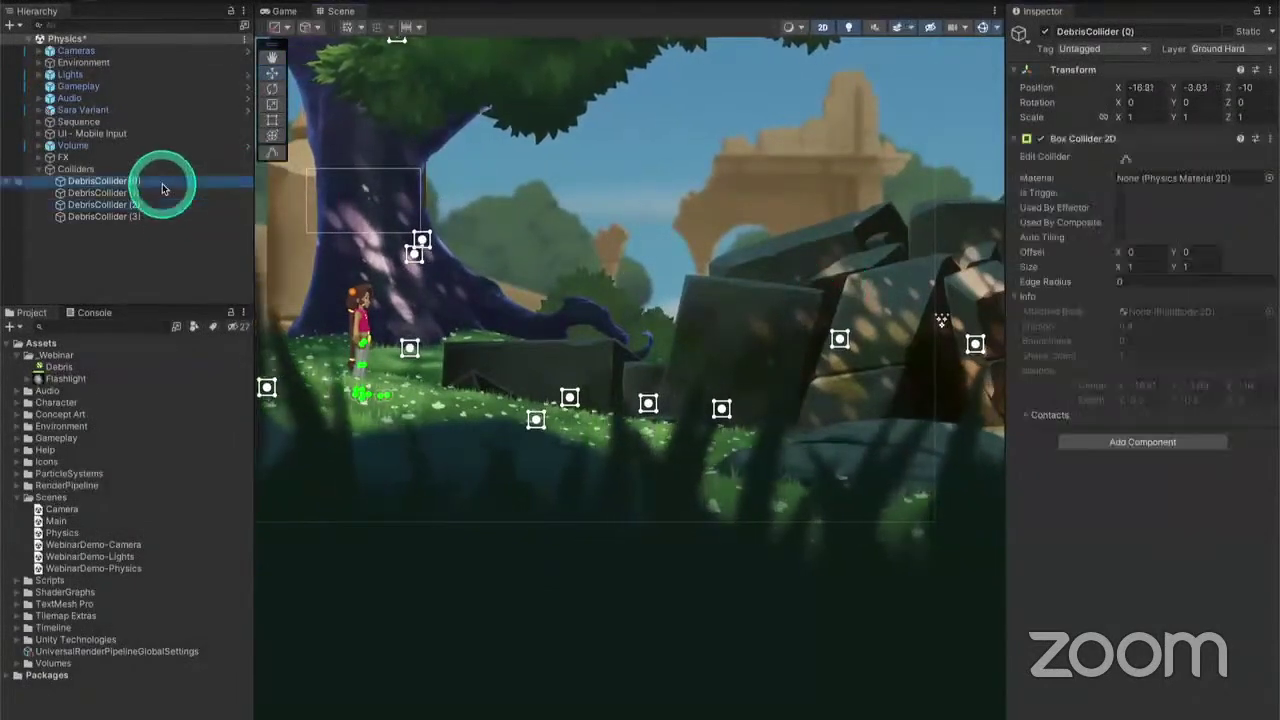
{"action": "key", "text": "f"}
{"action": "scroll", "coordinate": [483, 300], "scroll_direction": "down", "scroll_amount": 8}
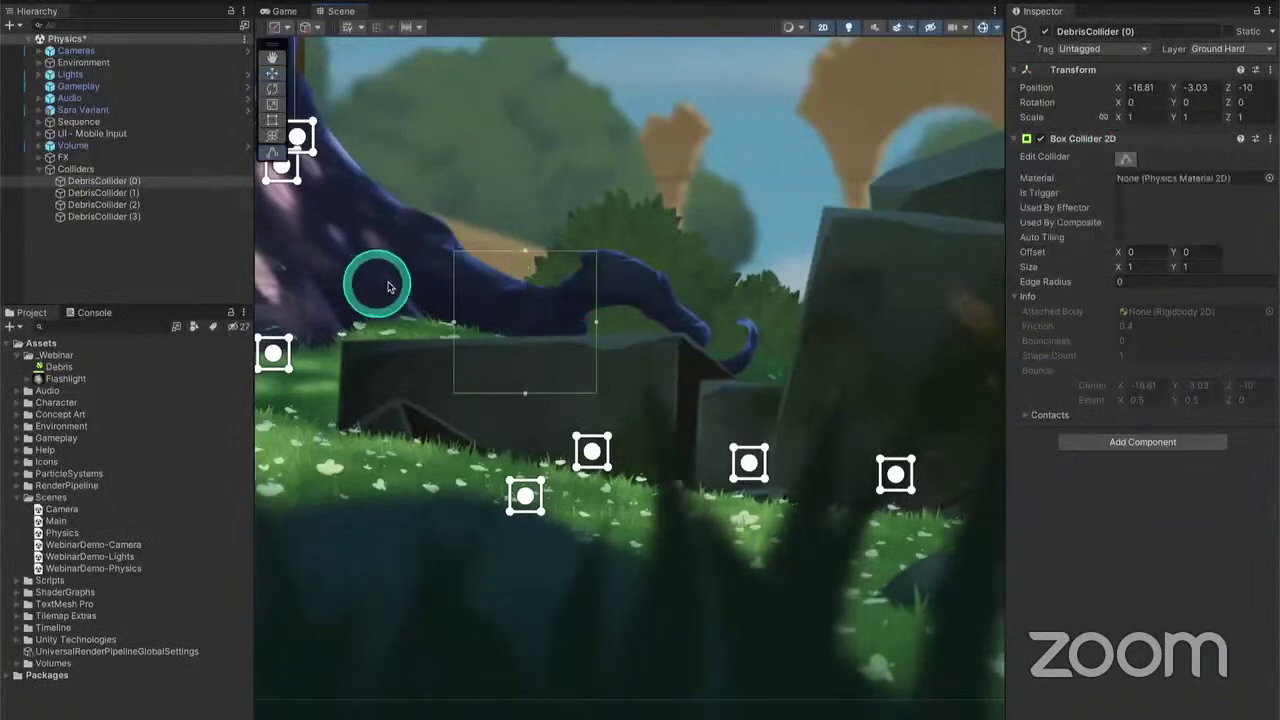
{"action": "left_click_drag", "start_coordinate": [526, 252], "coordinate": [526, 336]}
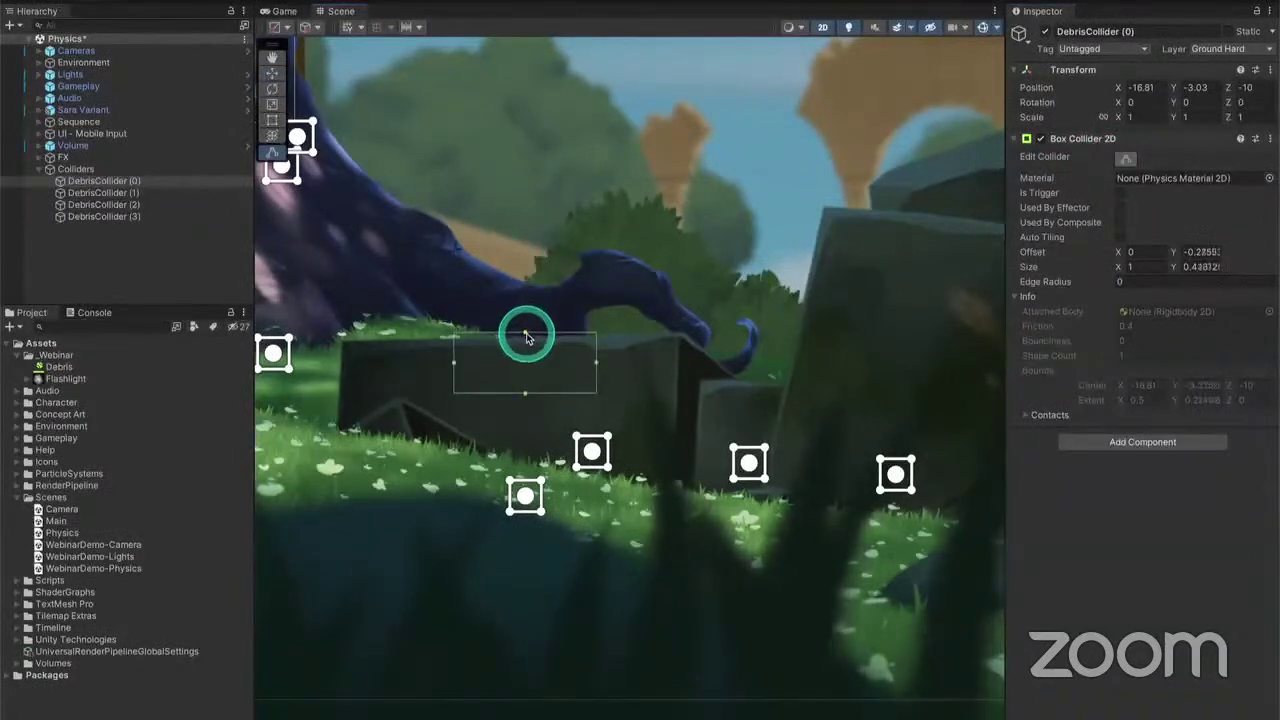
{"action": "left_click_drag", "start_coordinate": [454, 364], "coordinate": [424, 364]}
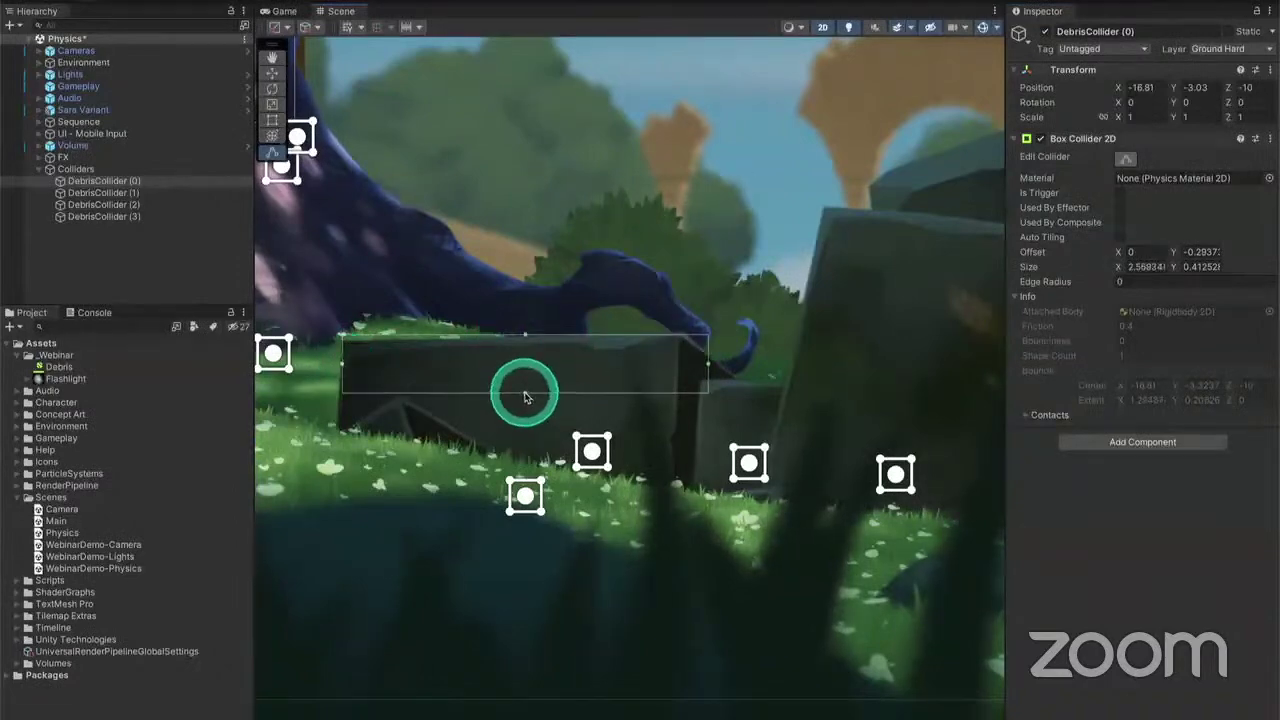
{"action": "left_click_drag", "start_coordinate": [526, 390], "coordinate": [524, 375]}
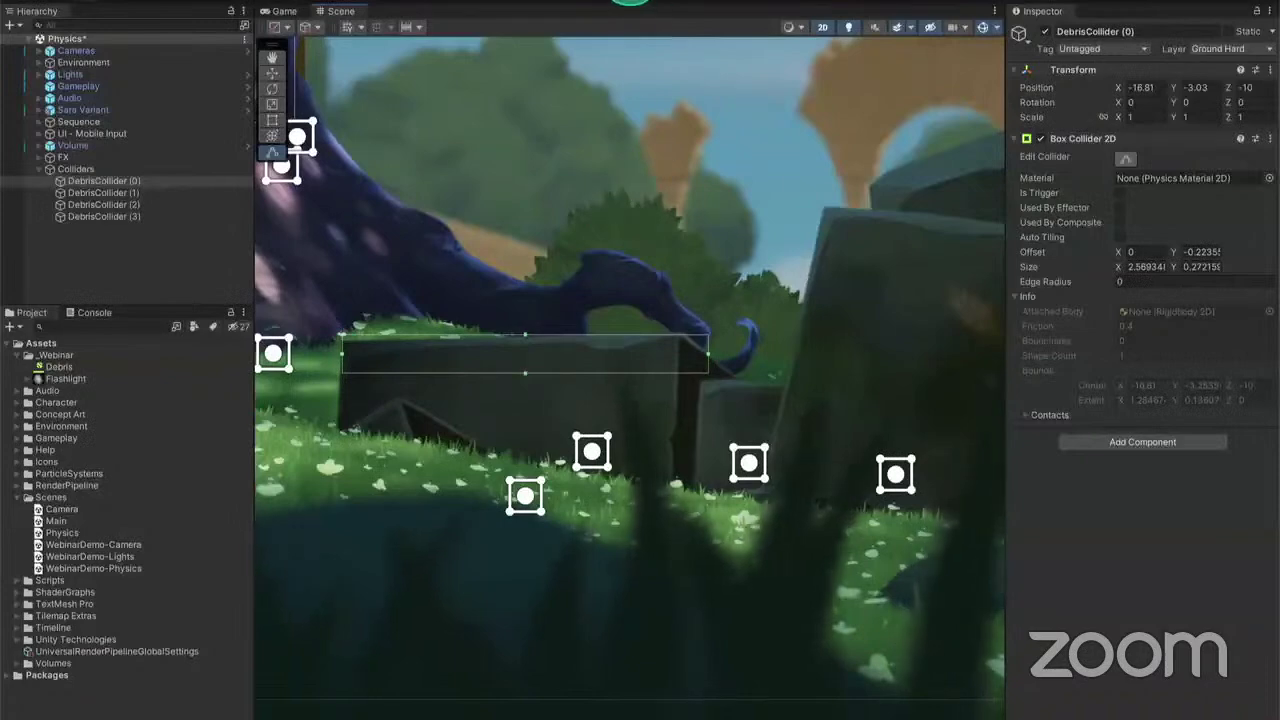
Play-test the scene by running and jumping the character around the low stone block from both sides
{"action": "left_click", "coordinate": [622, 4]}
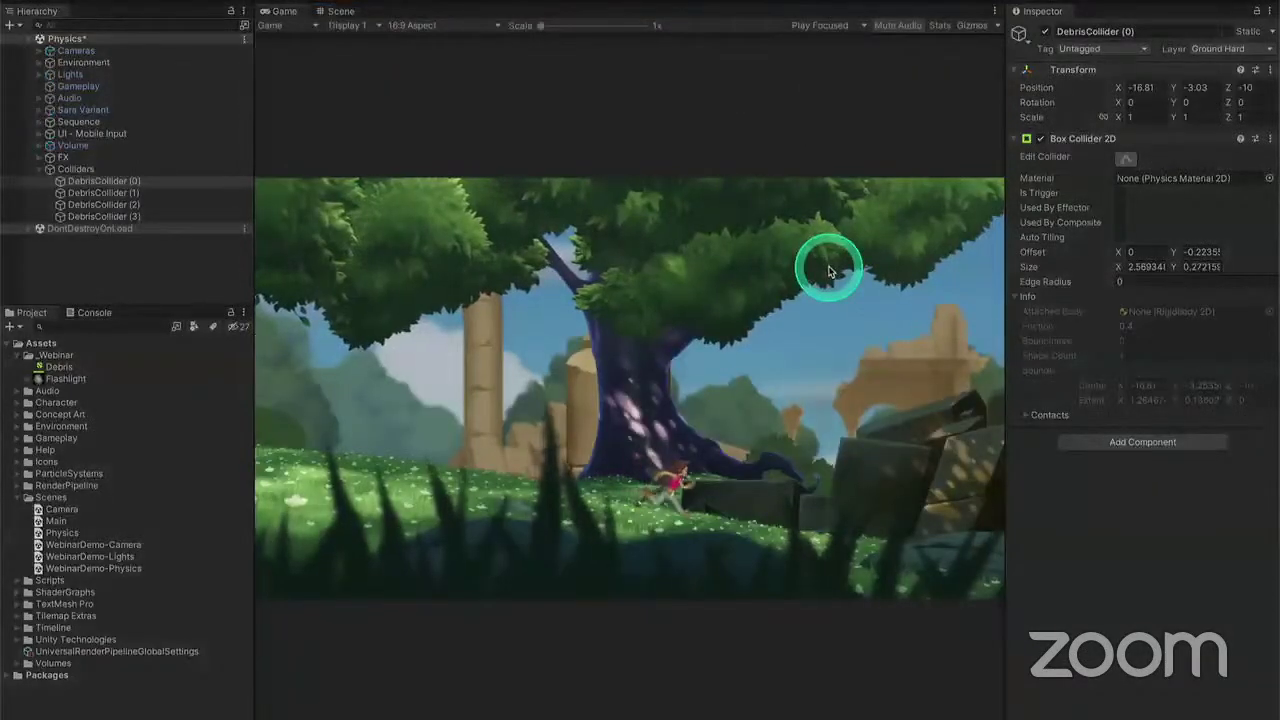
{"action": "key", "text": "Right"}
{"action": "key", "text": "space"}
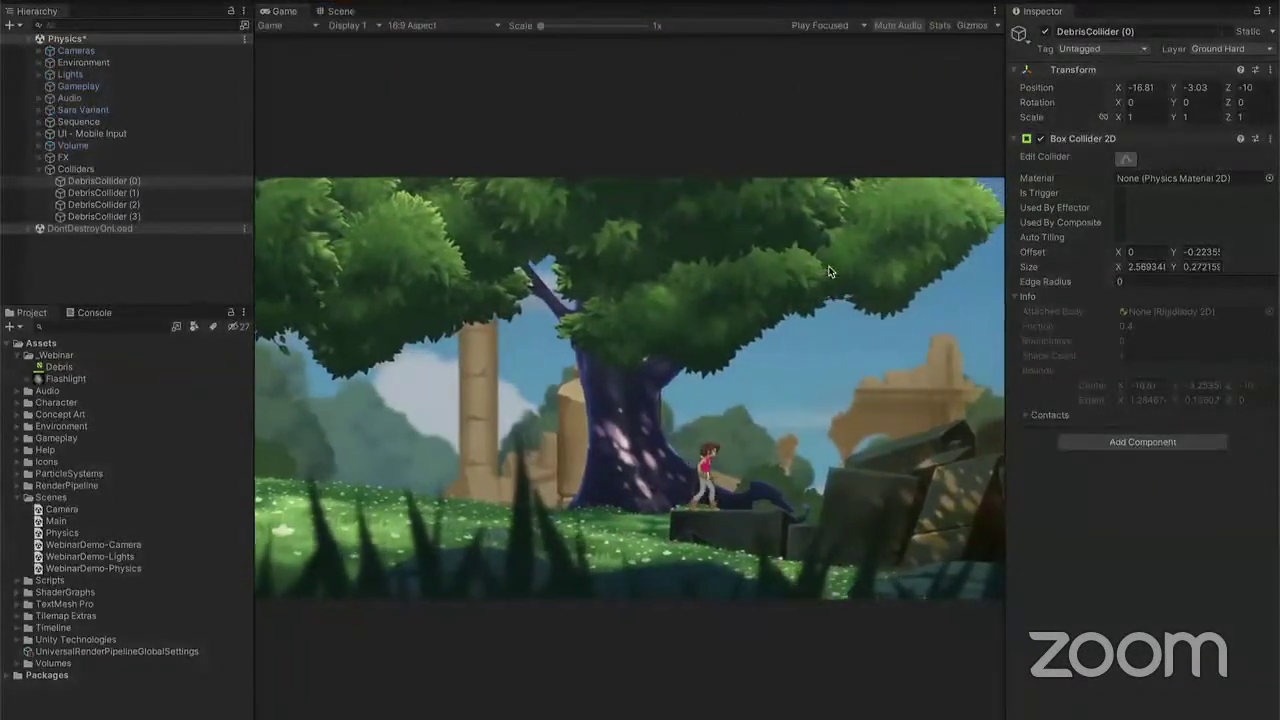
{"action": "key", "text": "Left"}
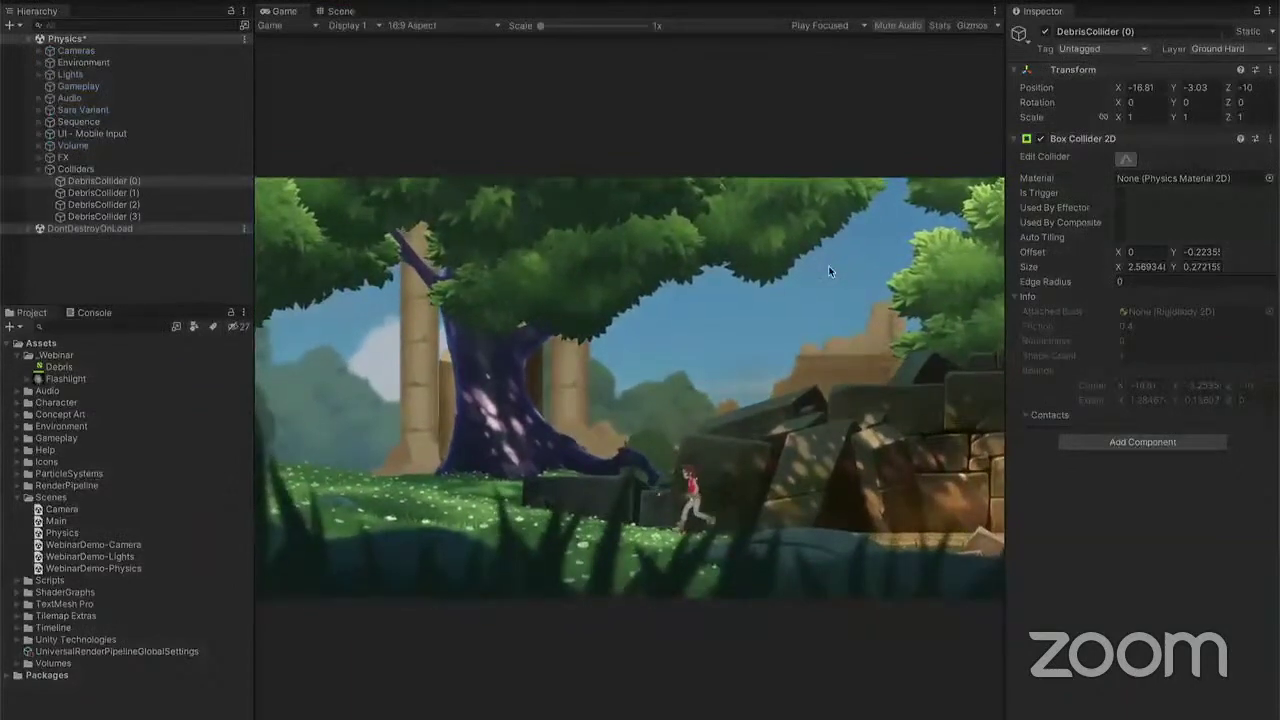
{"action": "key", "text": "space"}
{"action": "key", "text": "Right"}
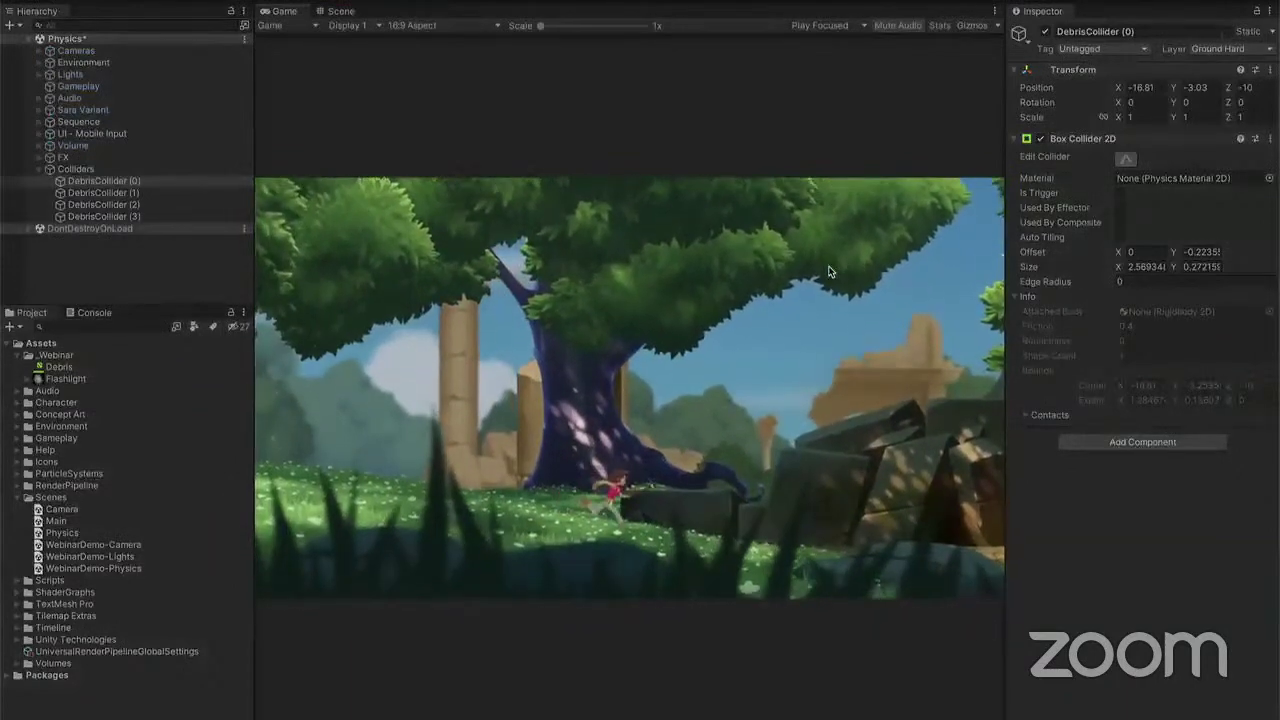
{"action": "key", "text": "space"}
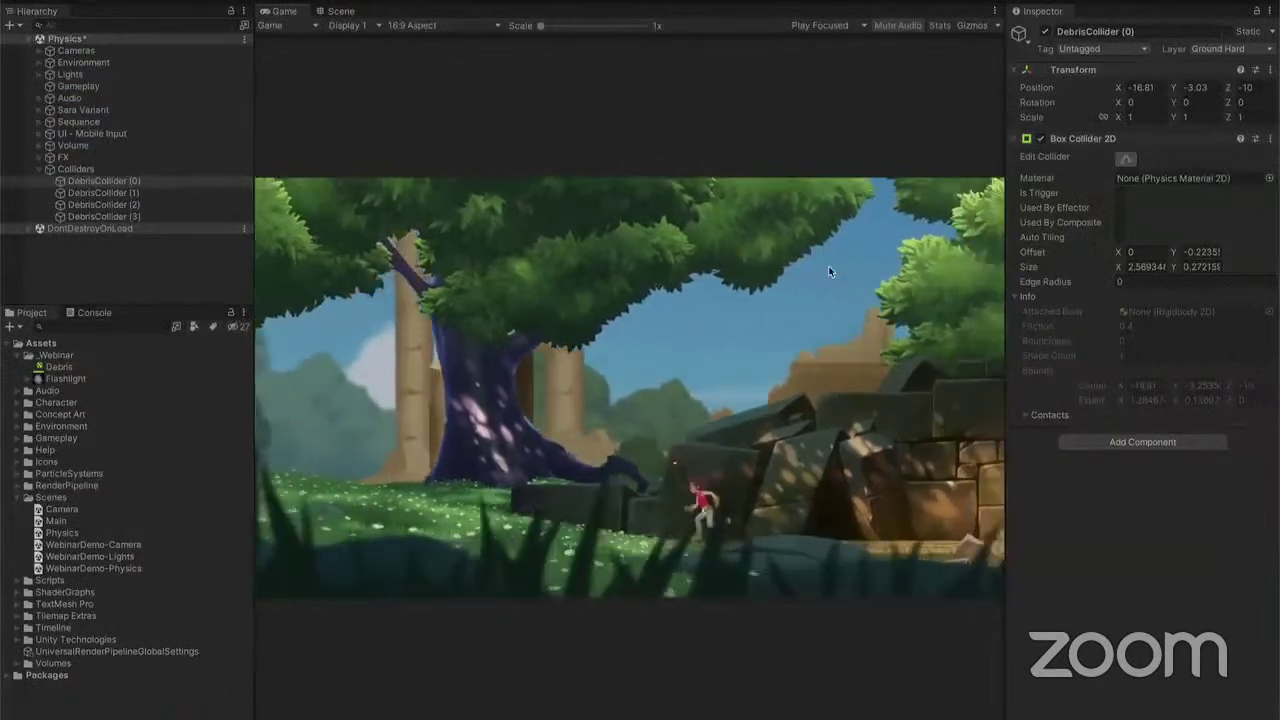
{"action": "key", "text": "Left"}
{"action": "key", "text": "space"}
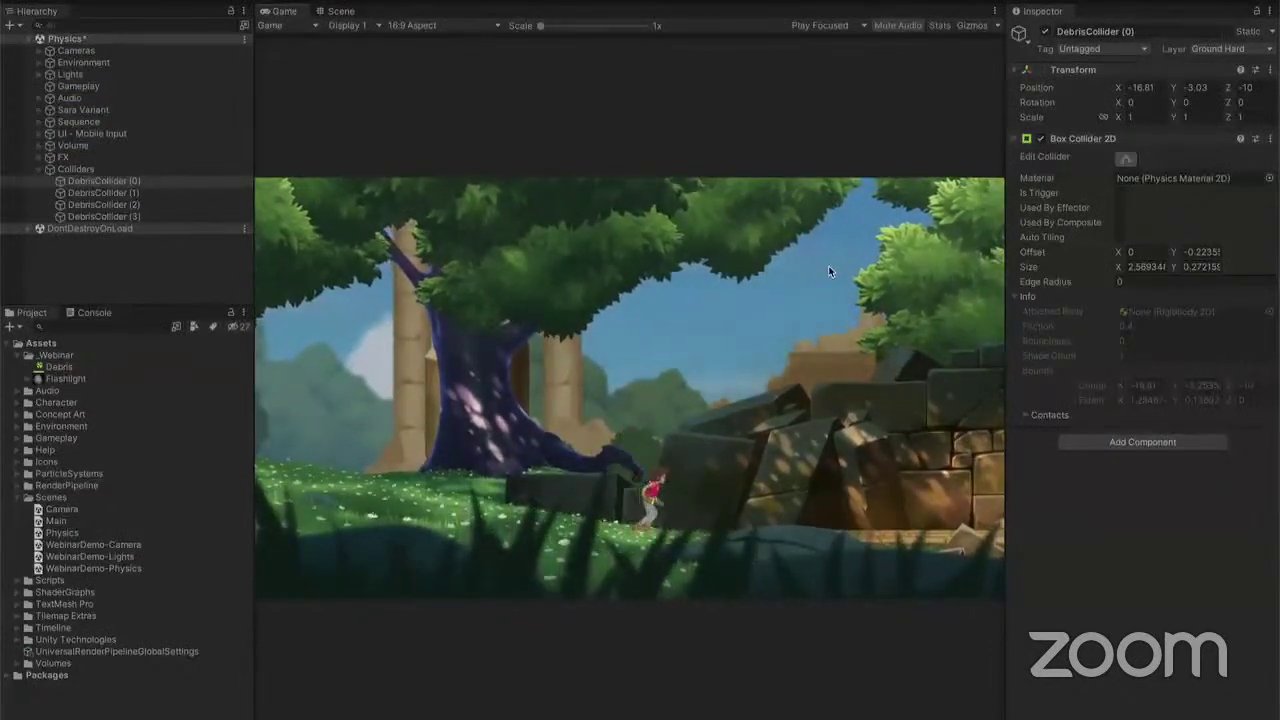
With the game running, add a one-way Platform Effector 2D with surface arc 150 to DebrisCollider (0) and enable Used By Effector on its box collider
{"action": "left_click", "coordinate": [1164, 442]}
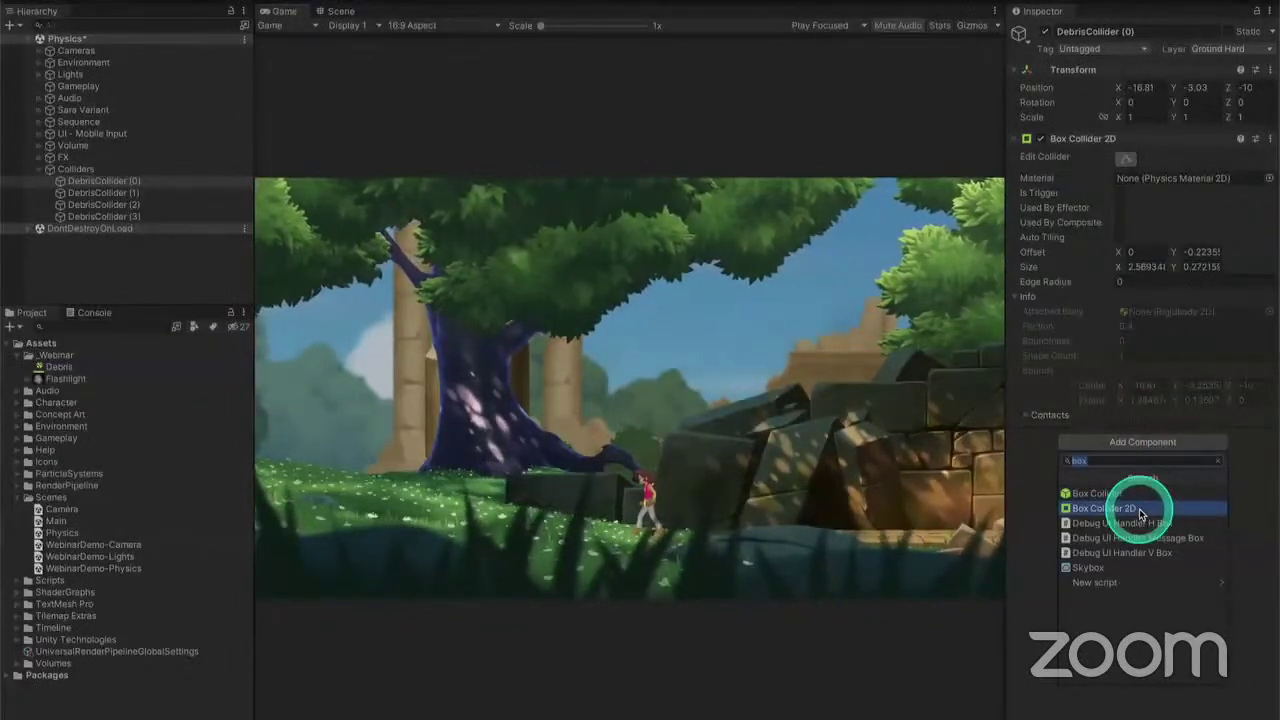
{"action": "type", "text": "platf"}
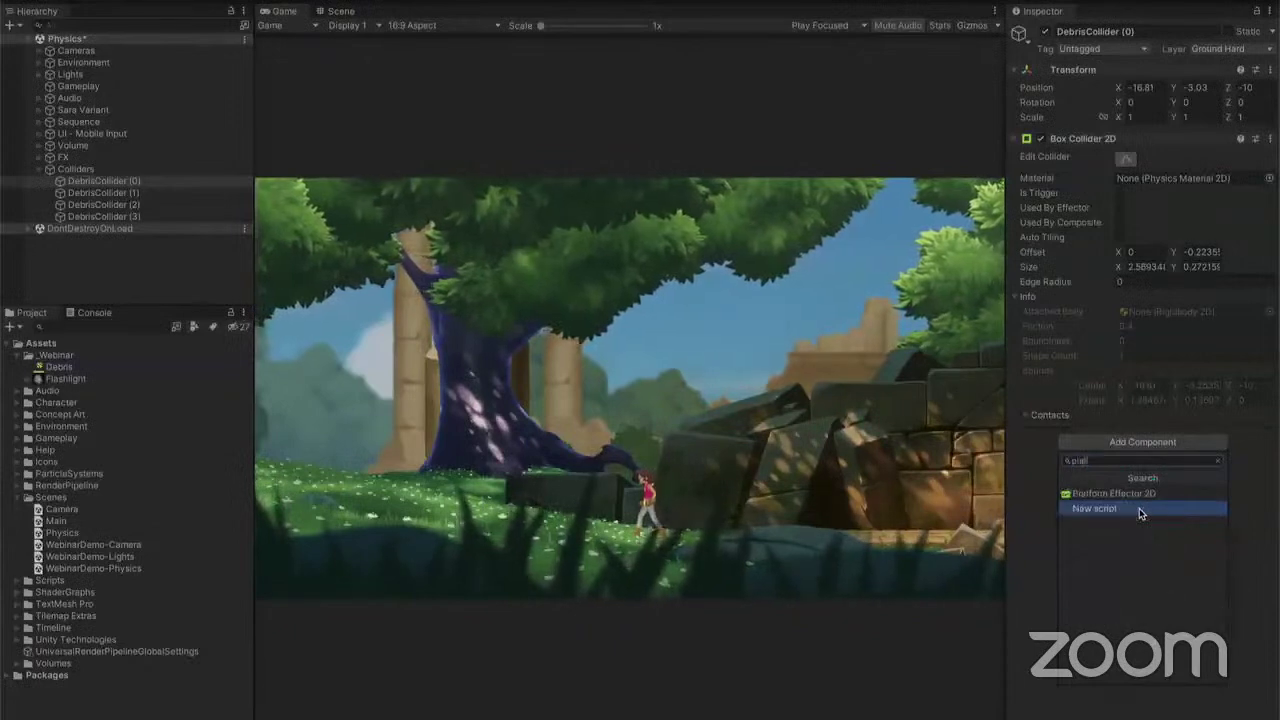
{"action": "key", "text": "Up"}
{"action": "key", "text": "Return"}
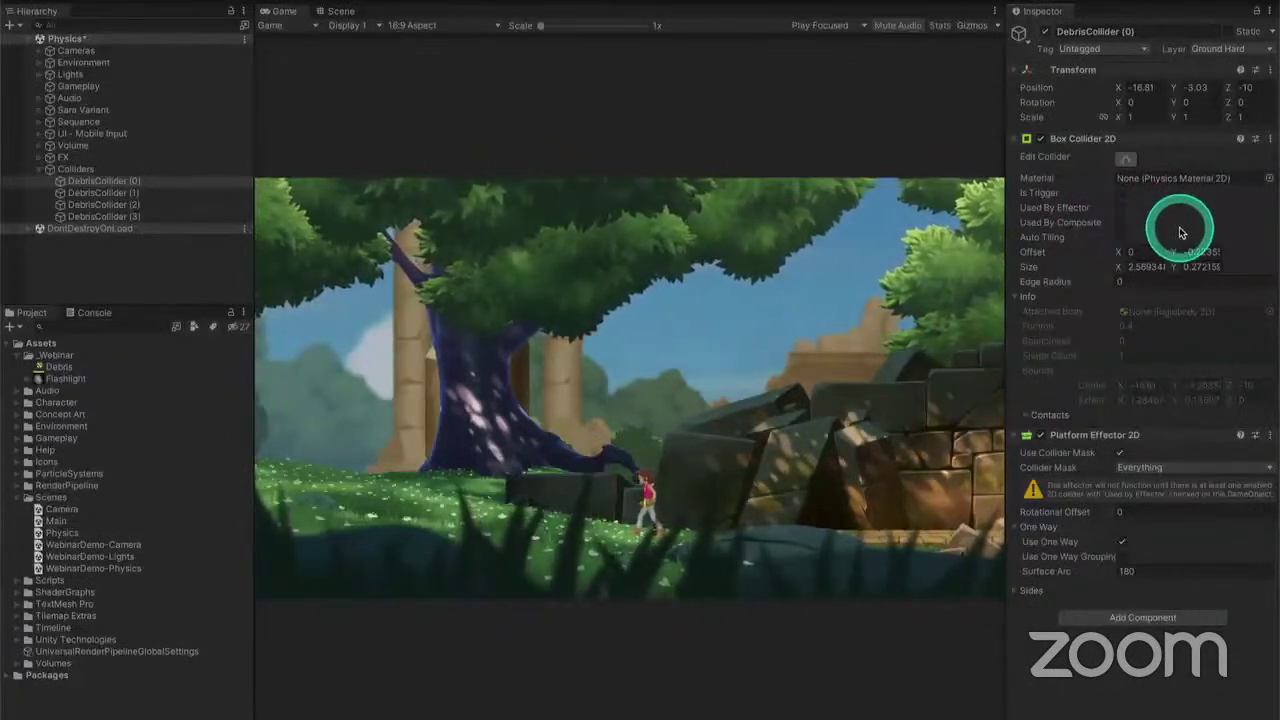
{"action": "left_click", "coordinate": [1121, 208]}
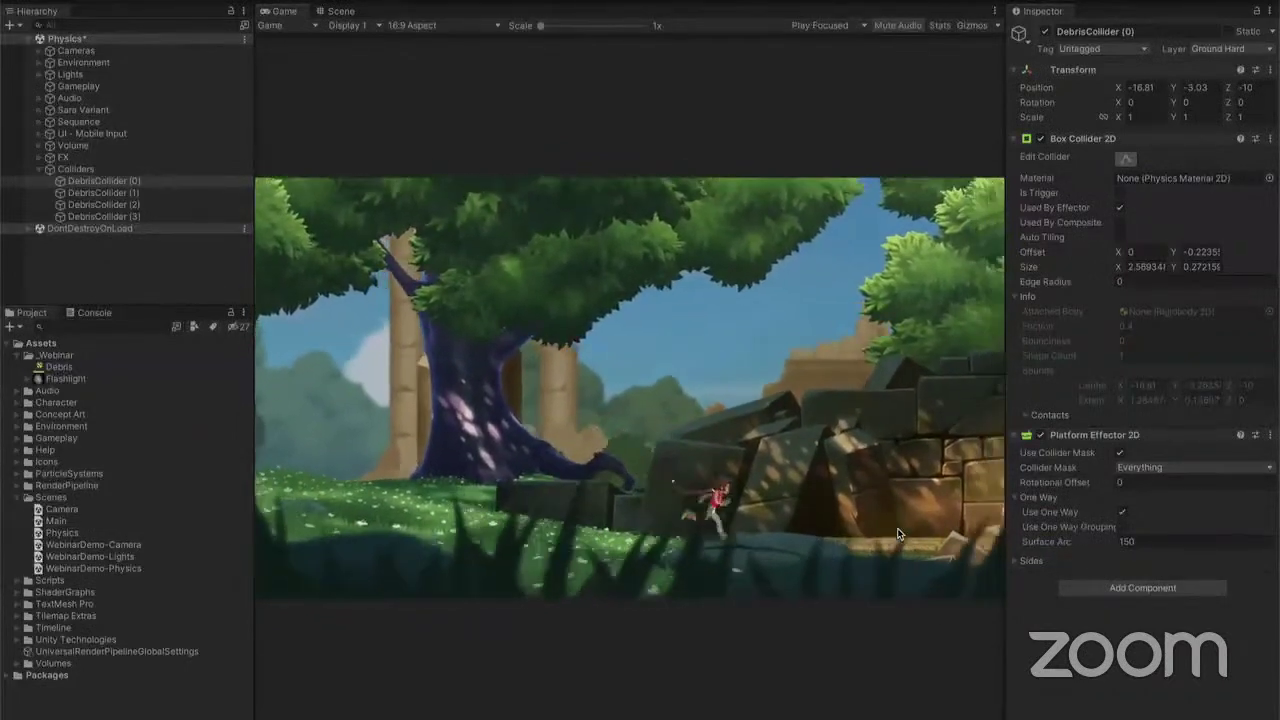
Copy the Platform Effector 2D, stop the game, paste it as a new component on DebrisCollider (0), and enable Used By Effector on its box collider
{"action": "right_click", "coordinate": [1115, 438]}
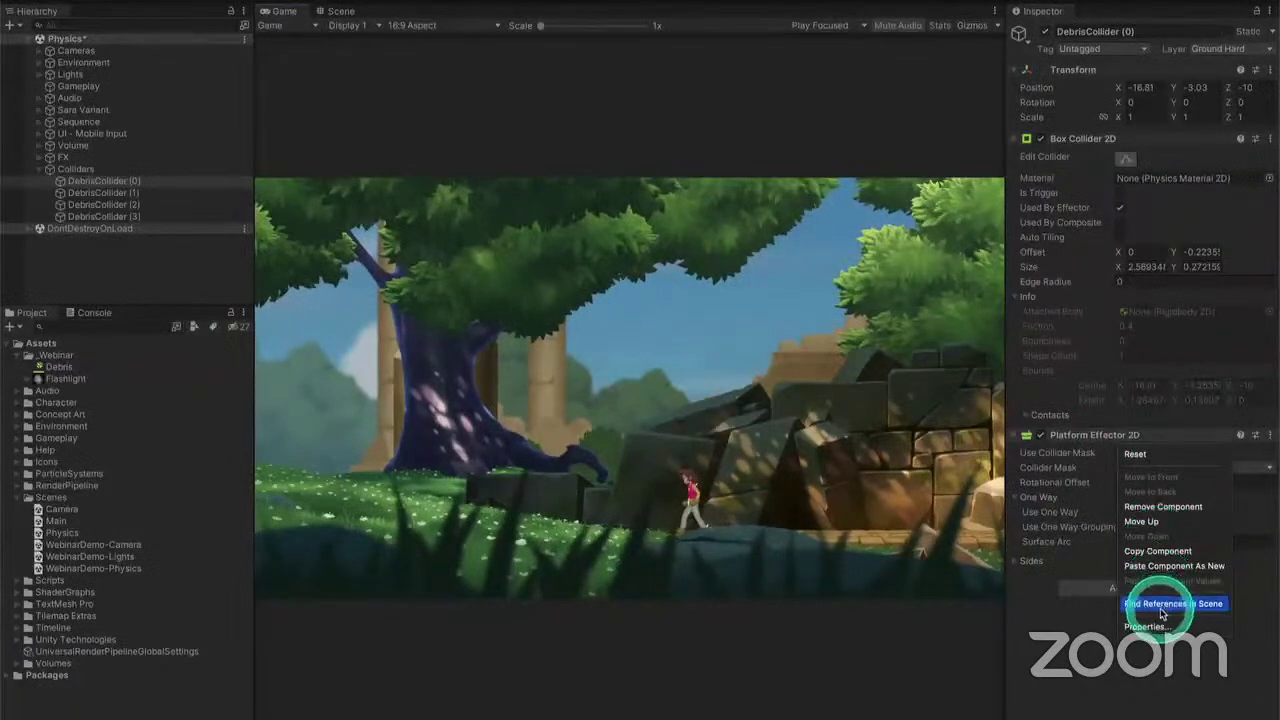
{"action": "left_click", "coordinate": [1152, 553]}
{"action": "left_click", "coordinate": [617, 3]}
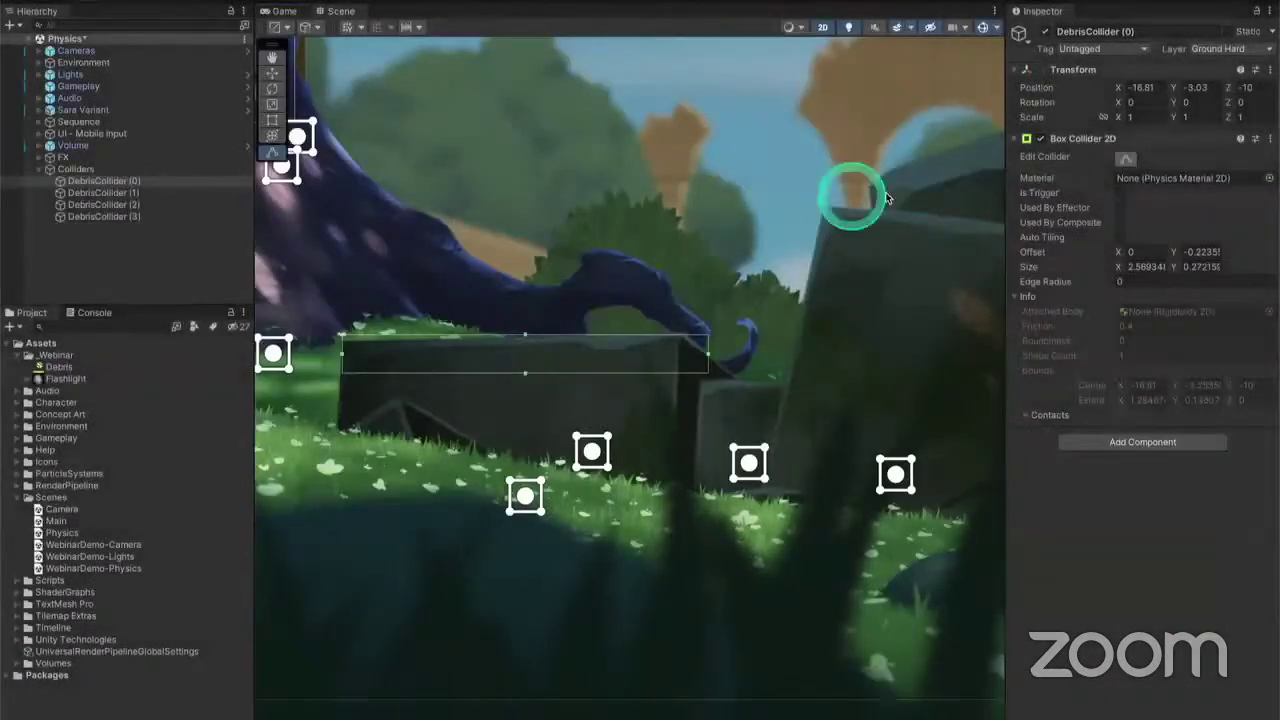
{"action": "right_click", "coordinate": [1064, 148]}
{"action": "left_click", "coordinate": [1151, 278]}
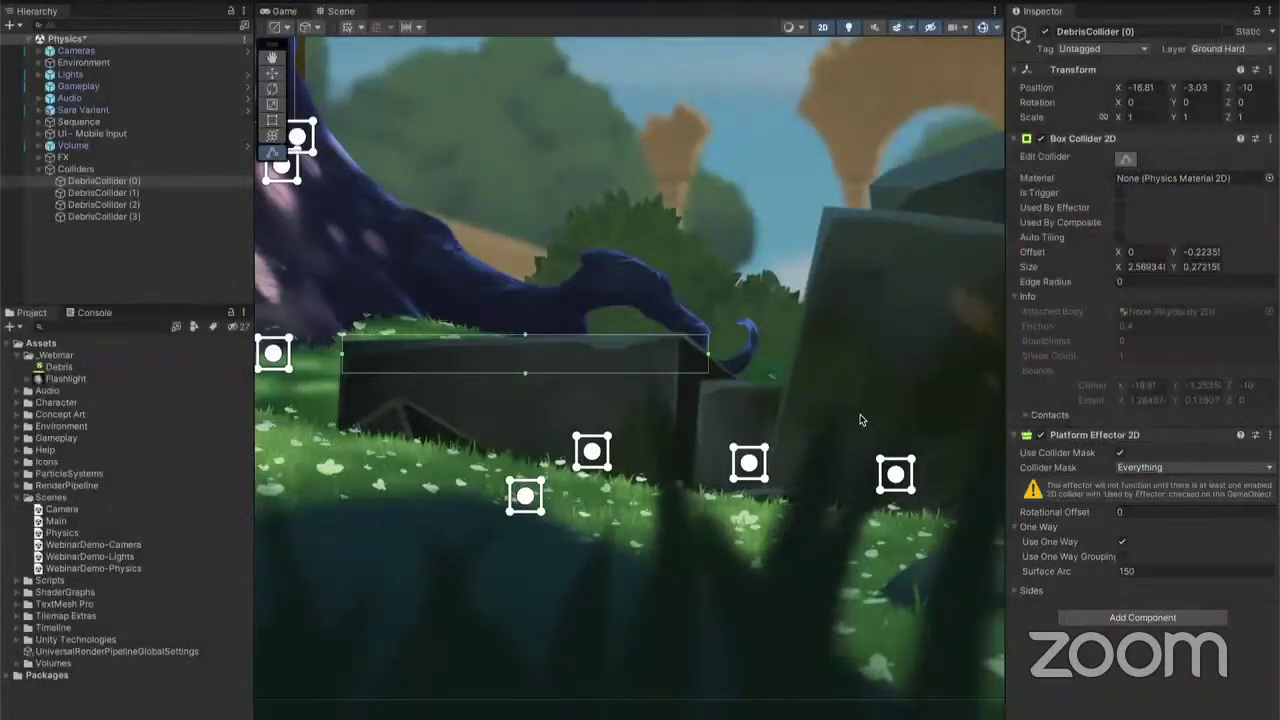
{"action": "left_click", "coordinate": [1121, 207]}
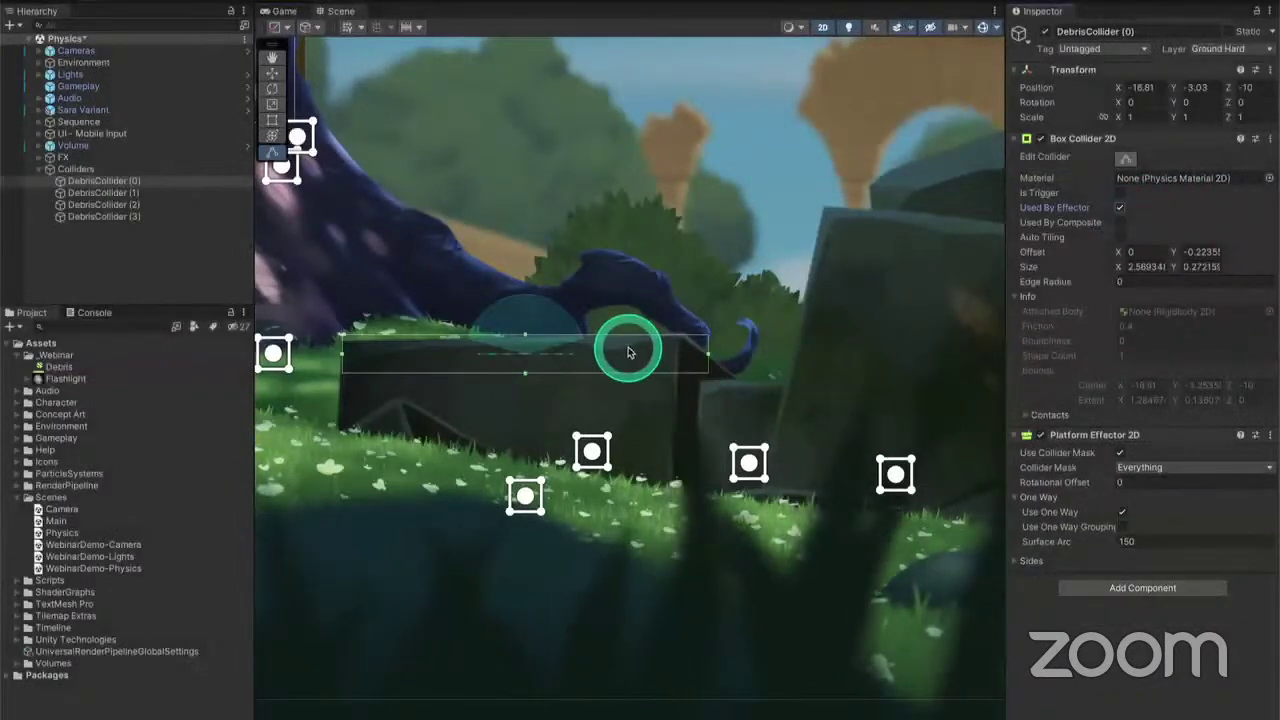
Copy the Box Collider 2D from DebrisCollider (0) and paste it as a new component on DebrisCollider (1)
{"action": "scroll", "coordinate": [631, 363], "scroll_direction": "down", "scroll_amount": 4}
{"action": "middle_click_drag", "start_coordinate": [737, 266], "coordinate": [623, 366]}
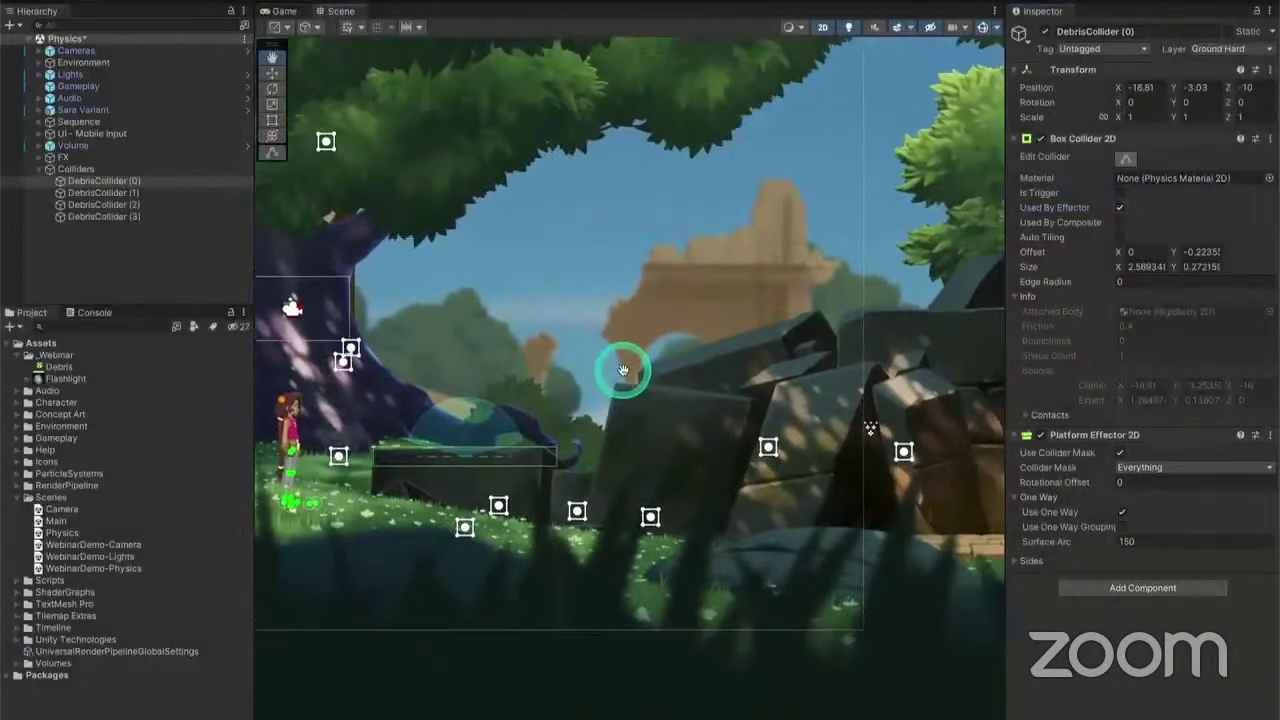
{"action": "right_click", "coordinate": [1070, 145]}
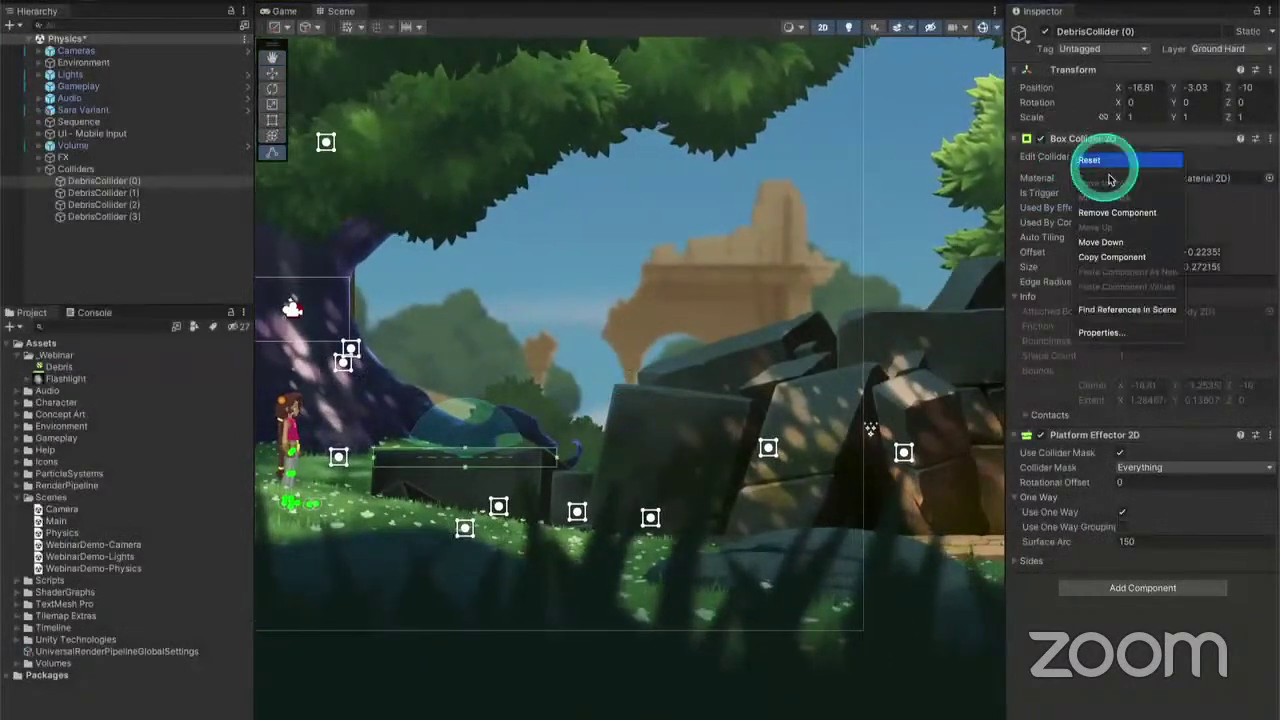
{"action": "left_click", "coordinate": [1111, 258]}
{"action": "left_click", "coordinate": [100, 192]}
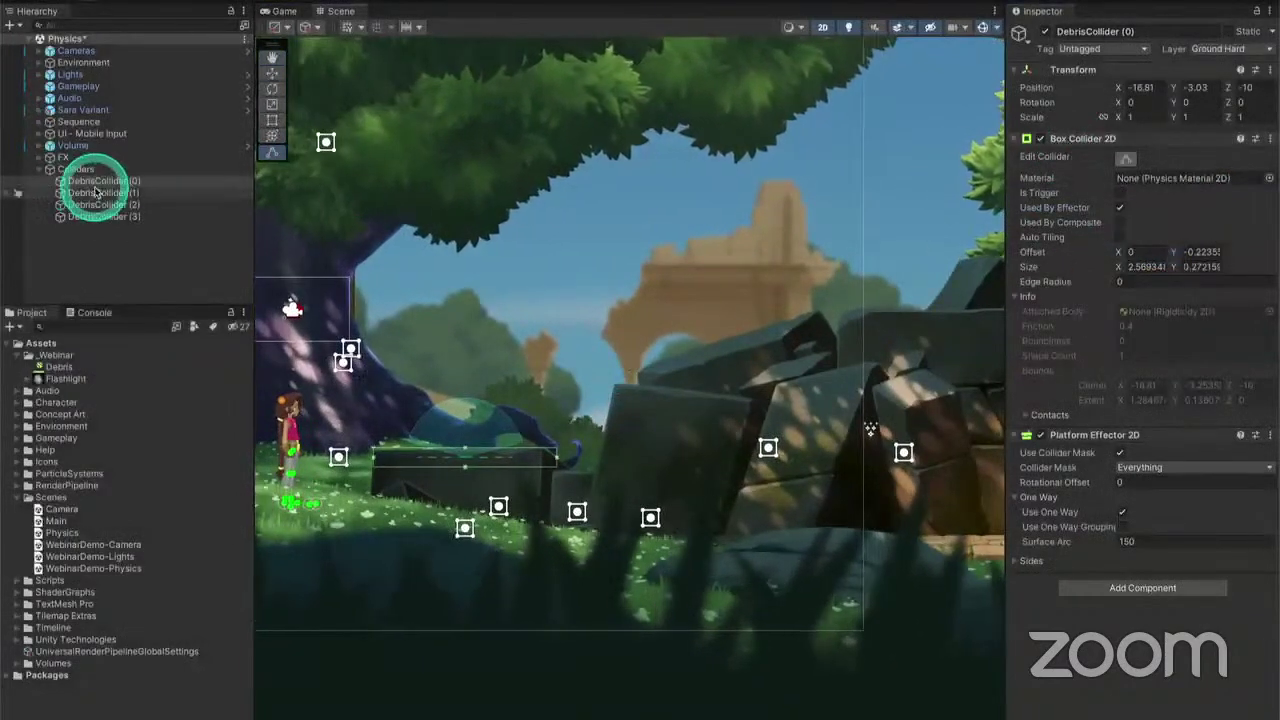
{"action": "right_click", "coordinate": [1055, 77]}
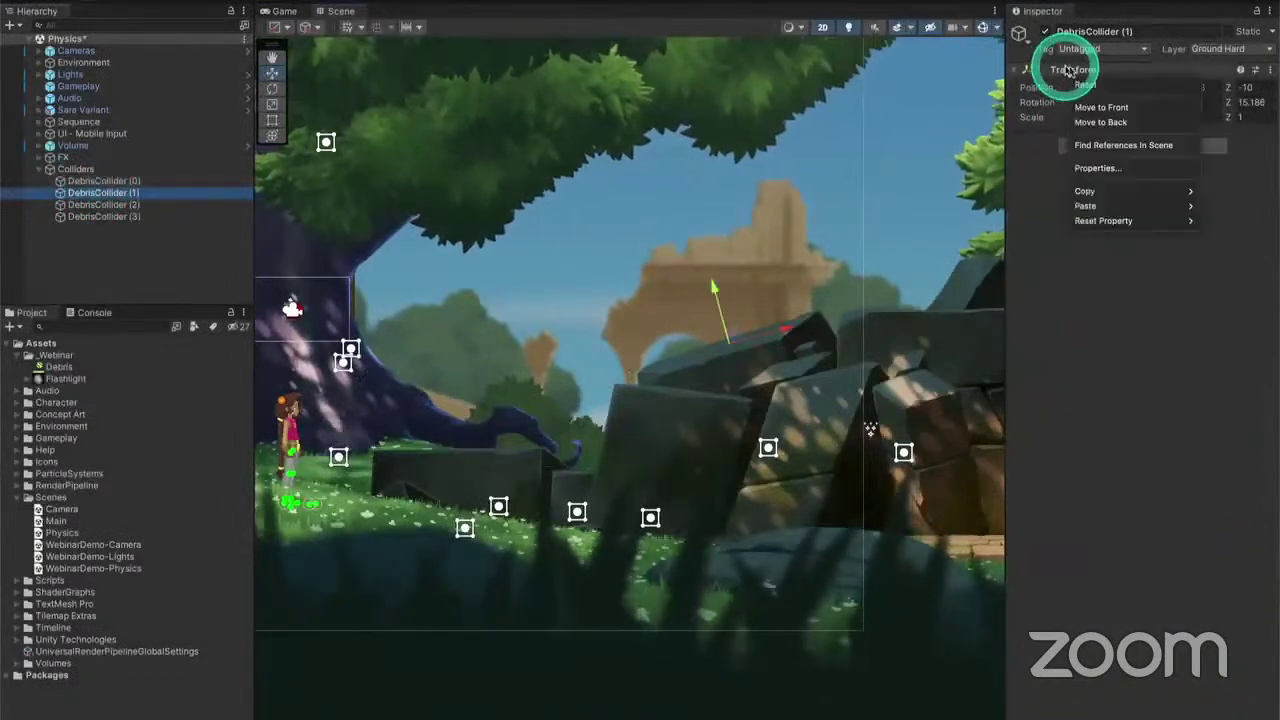
{"action": "mouse_move", "coordinate": [1122, 207]}
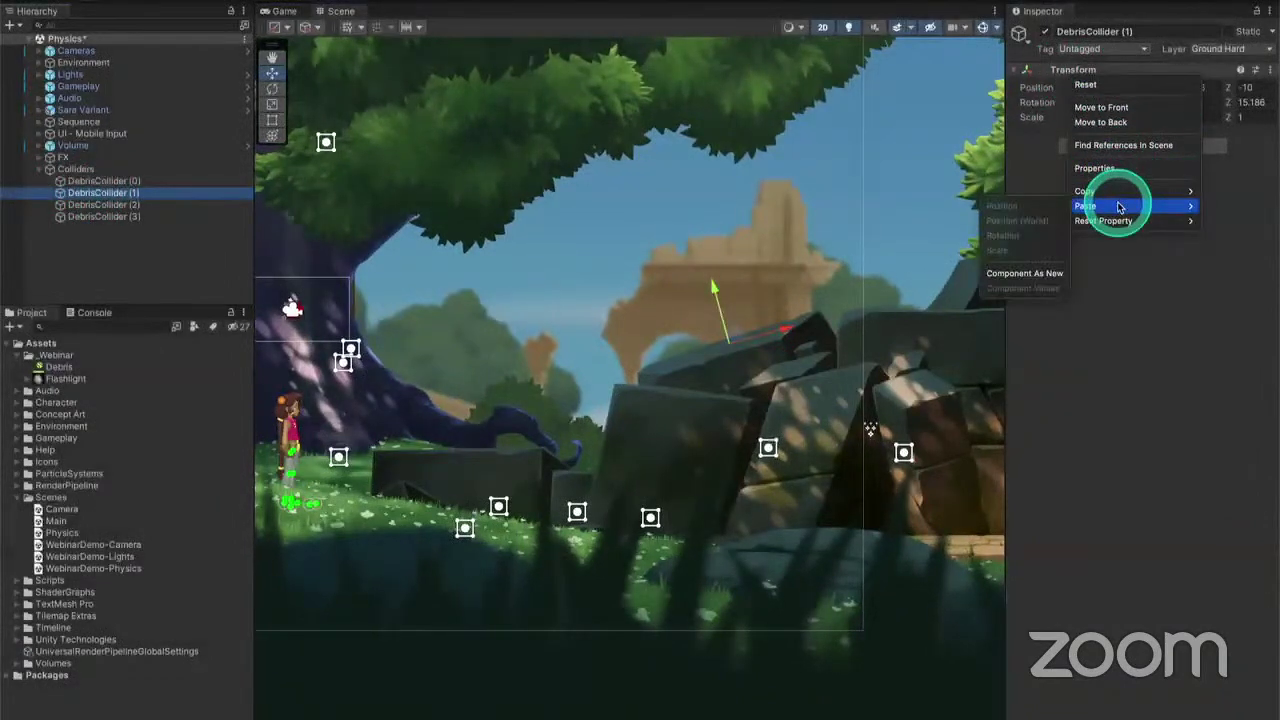
{"action": "left_click", "coordinate": [1036, 275]}
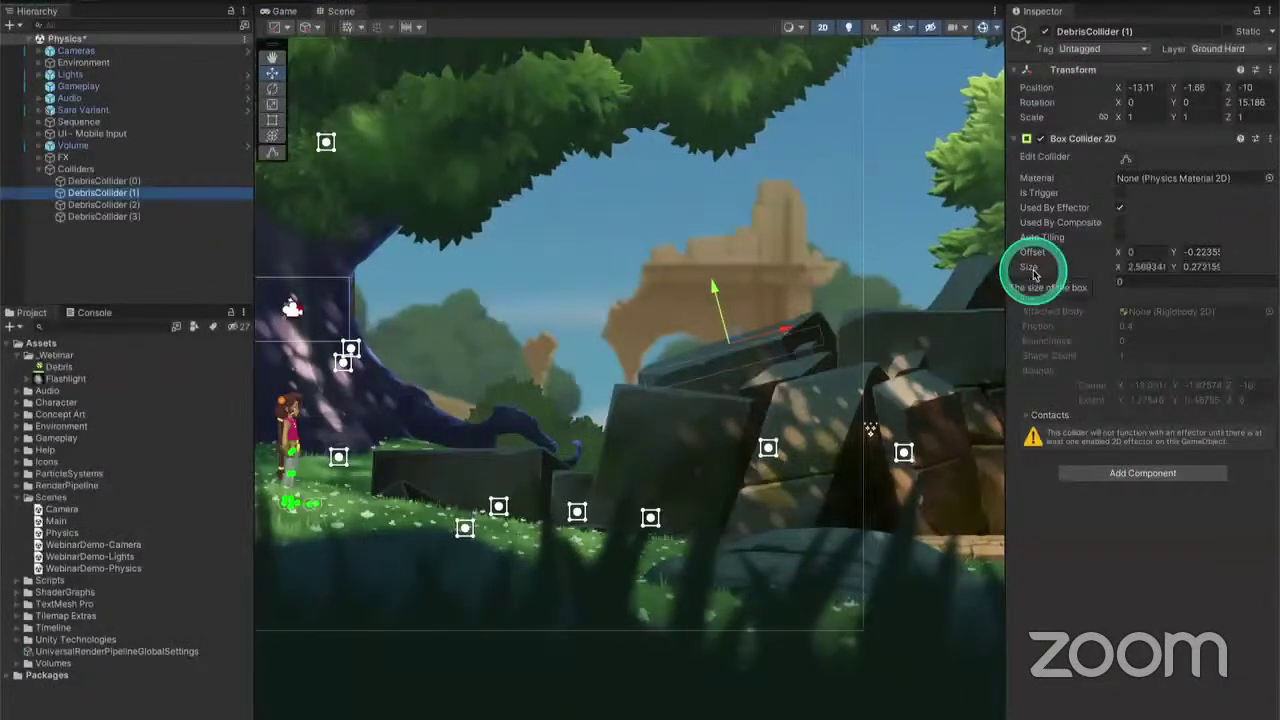
Add a Platform Effector 2D component to DebrisCollider (1) on the tilted upper slab
{"action": "mouse_move", "coordinate": [811, 289]}
{"action": "middle_mouse_down"}
{"action": "mouse_move", "coordinate": [814, 258]}
{"action": "mouse_move", "coordinate": [814, 286]}
{"action": "middle_mouse_up"}
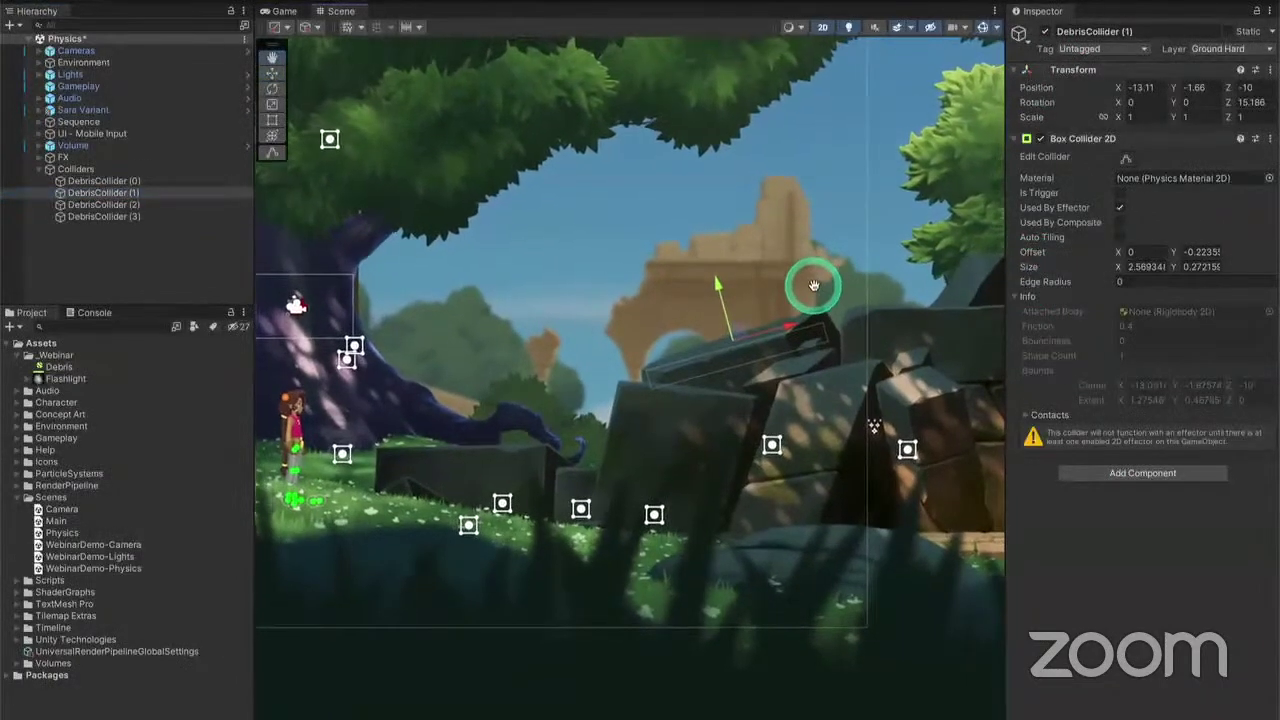
{"action": "scroll", "coordinate": [695, 340], "scroll_direction": "up", "scroll_amount": 3}
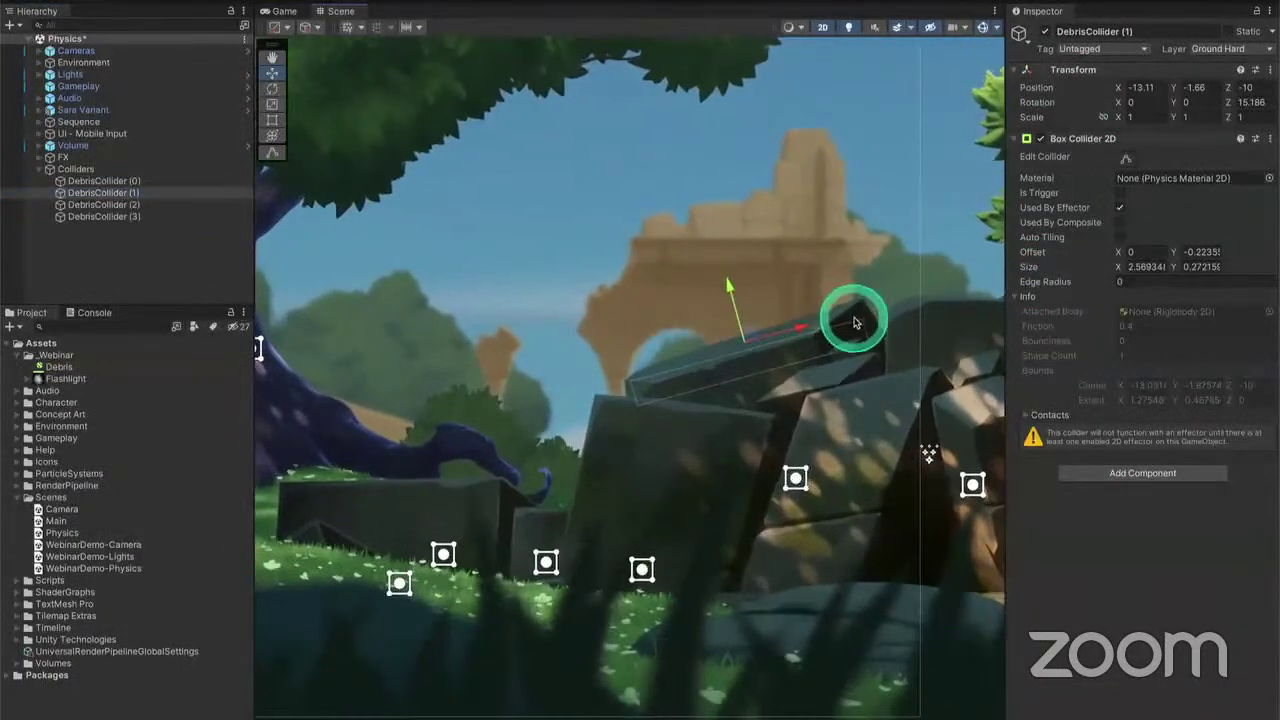
{"action": "left_click", "coordinate": [1113, 478]}
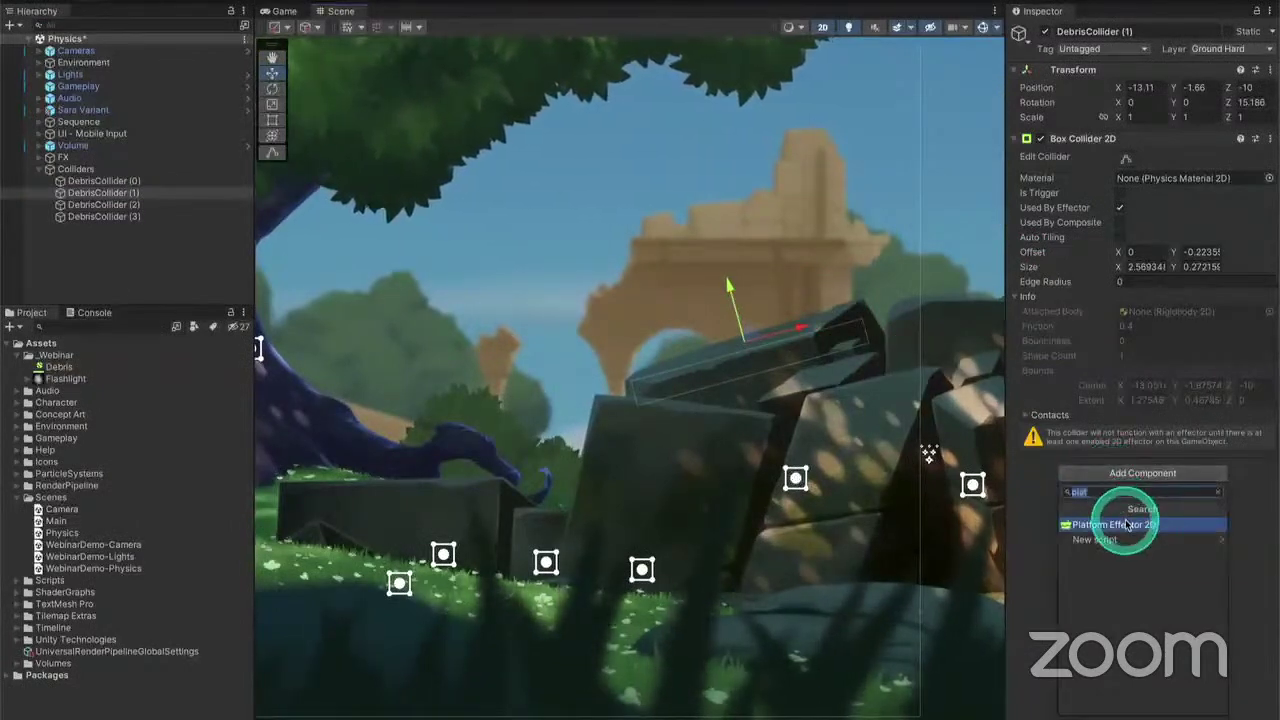
{"action": "left_click", "coordinate": [1118, 524]}
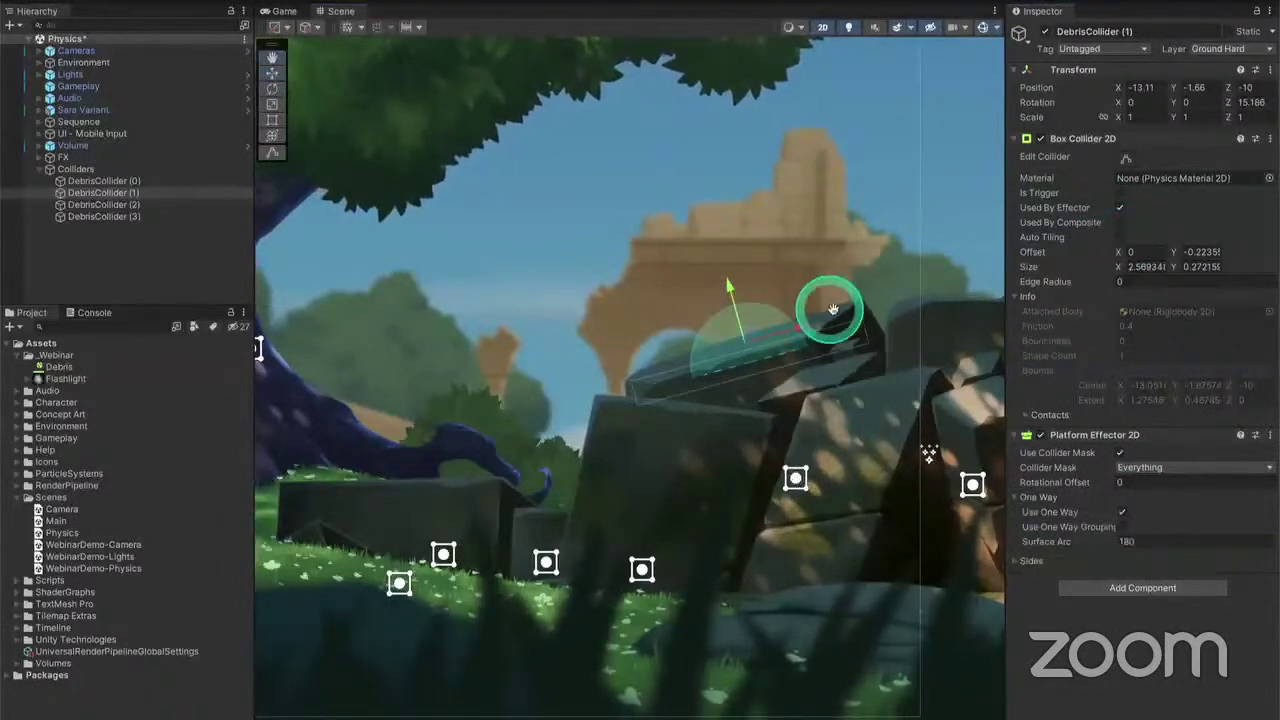
{"action": "middle_click_drag", "start_coordinate": [833, 309], "coordinate": [800, 309]}
Run the game, test jumping the character between the low stone block and the tilted slab, and stop the game
{"action": "left_click", "coordinate": [660, 5]}
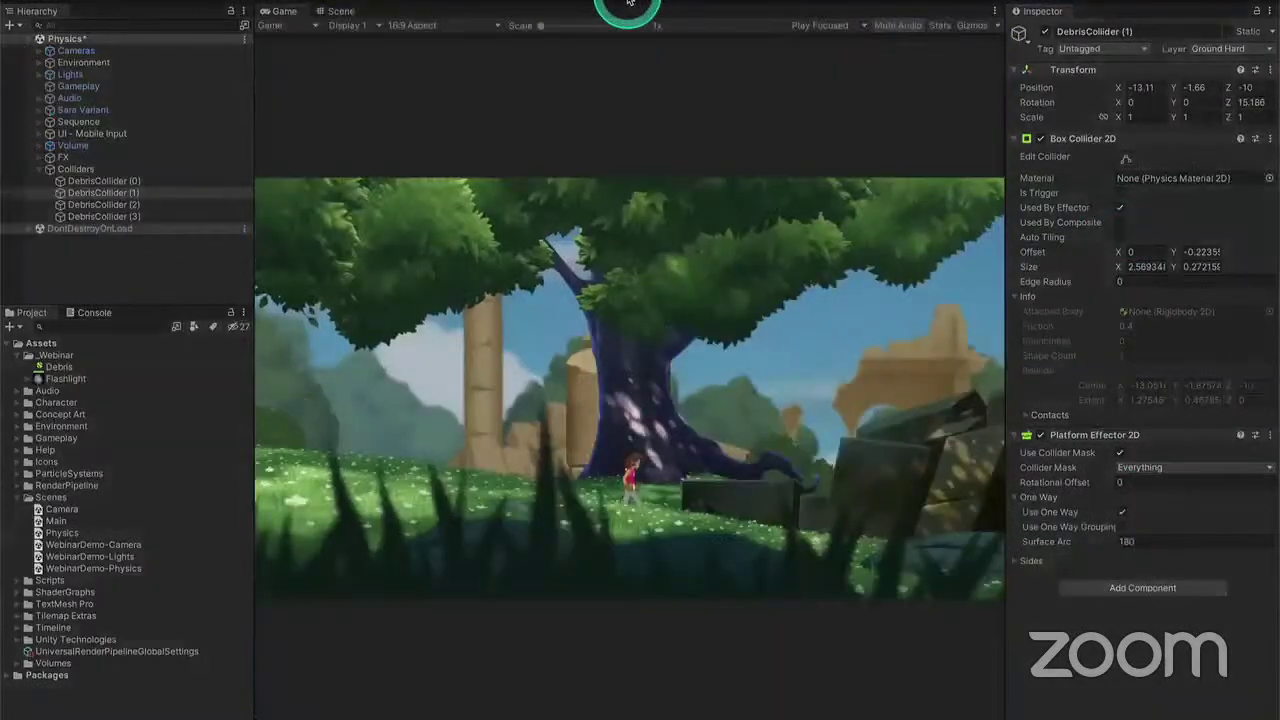
{"action": "key", "text": "Right"}
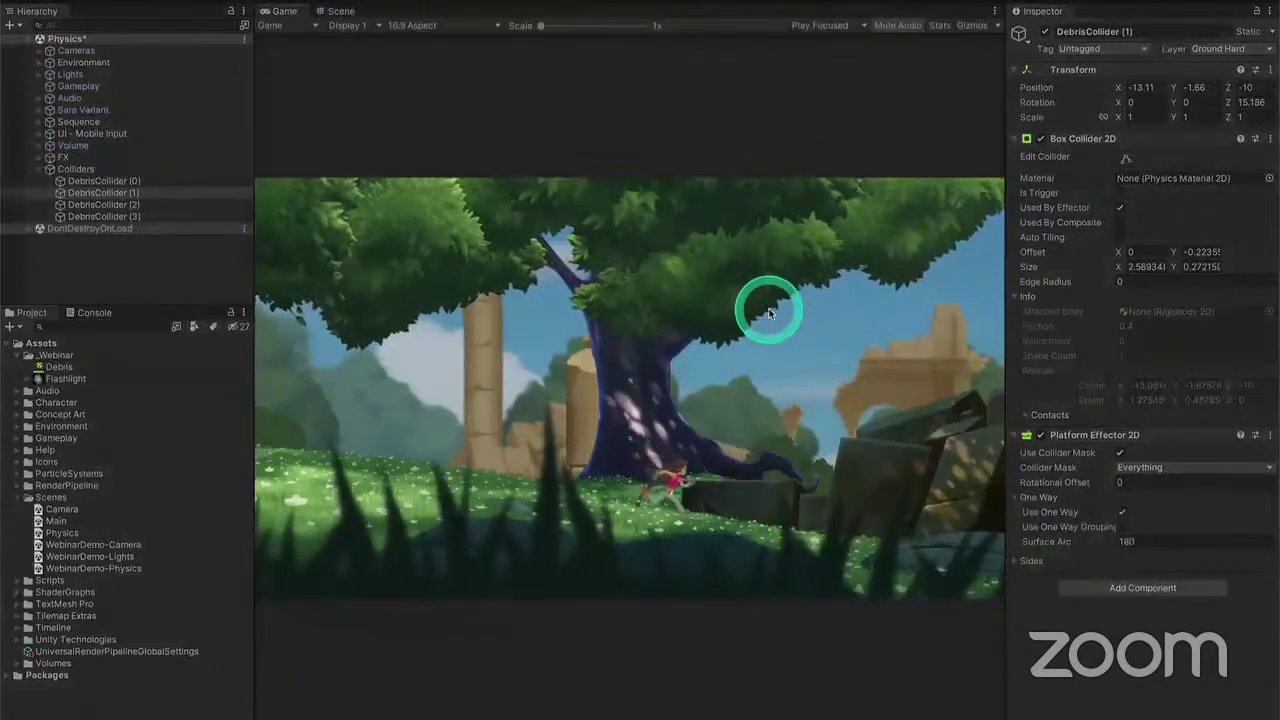
{"action": "key", "text": "space"}
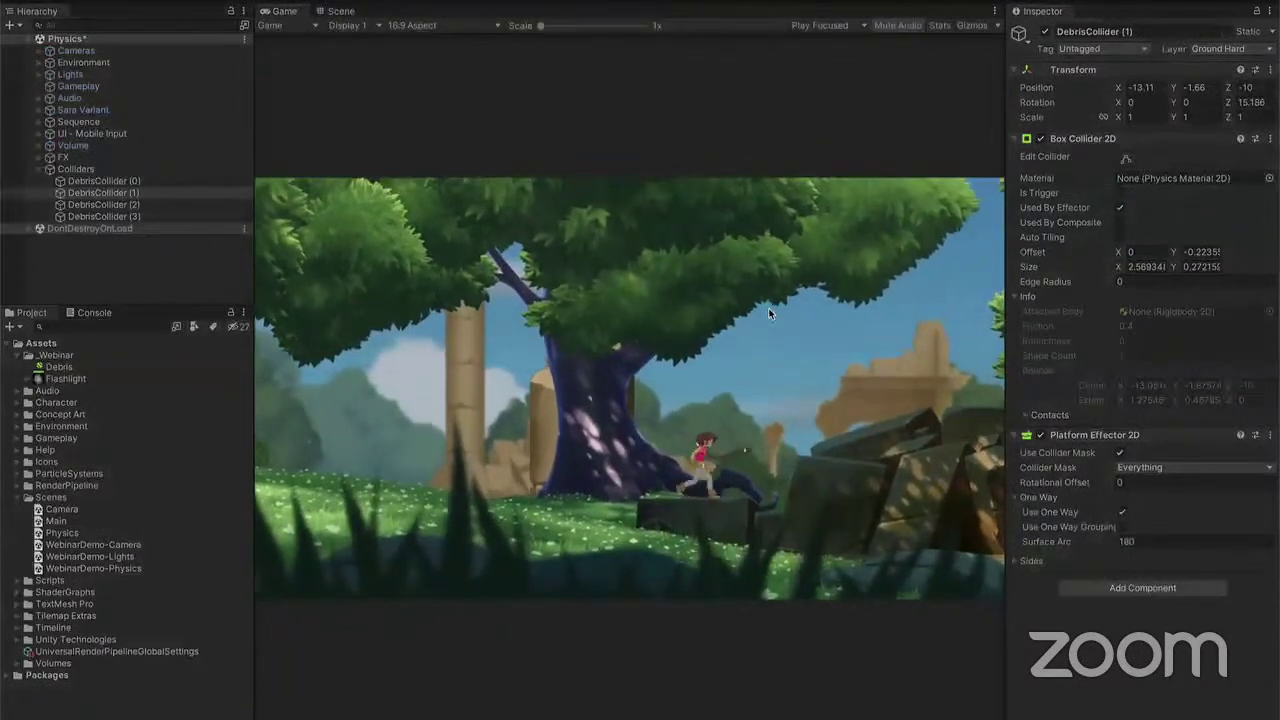
{"action": "key", "text": "Right"}
{"action": "key", "text": "space"}
{"action": "key", "text": "Left"}
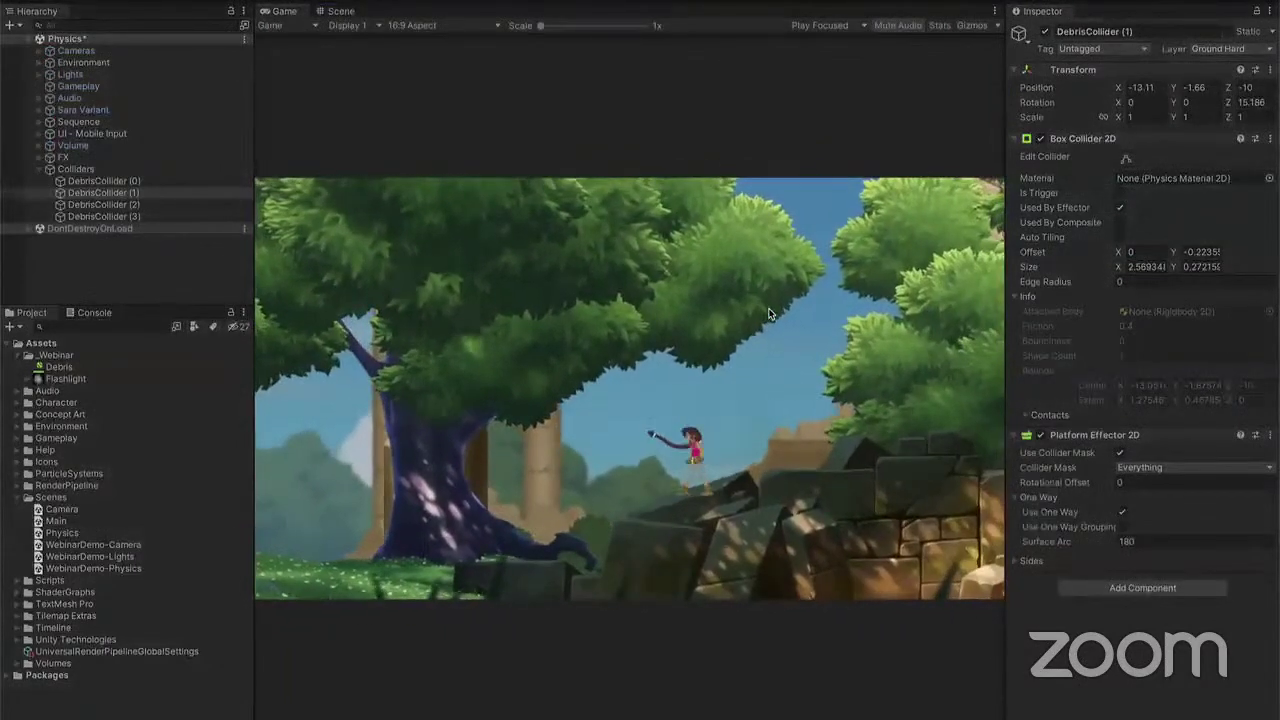
{"action": "key", "text": "Right"}
{"action": "key", "text": "space"}
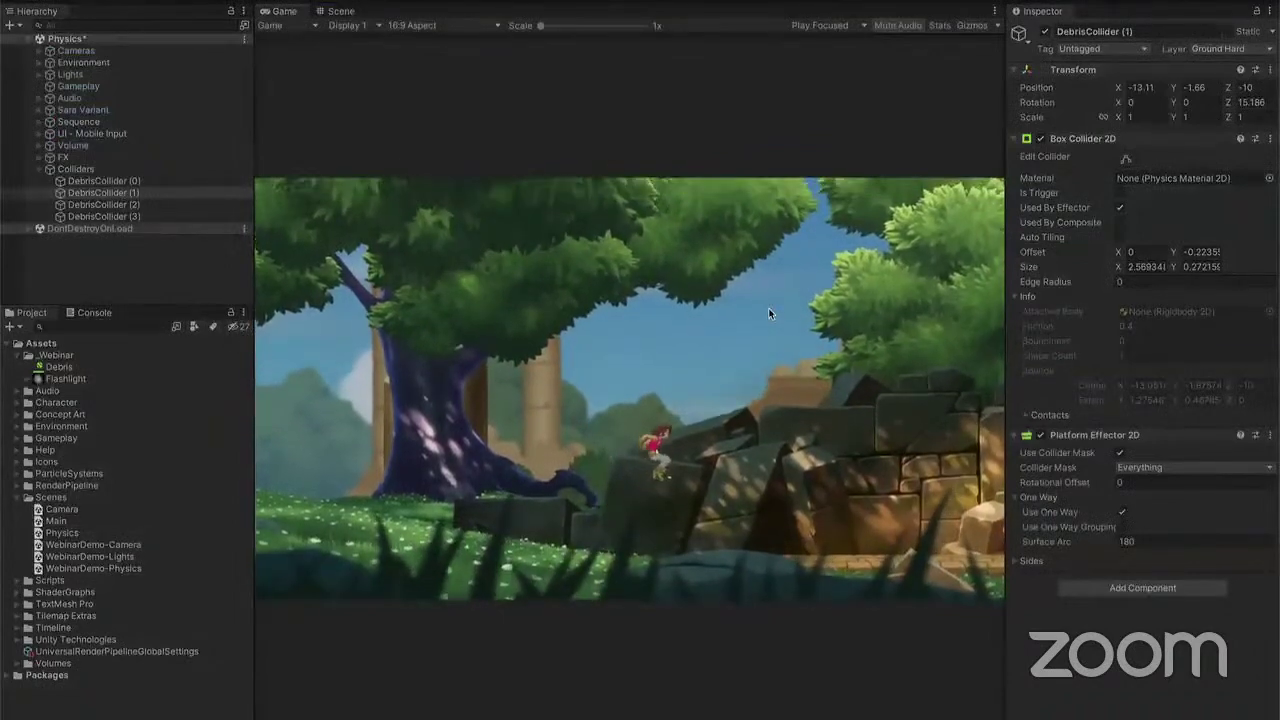
{"action": "key", "text": "Left"}
{"action": "key", "text": "space"}
{"action": "key", "text": "Right"}
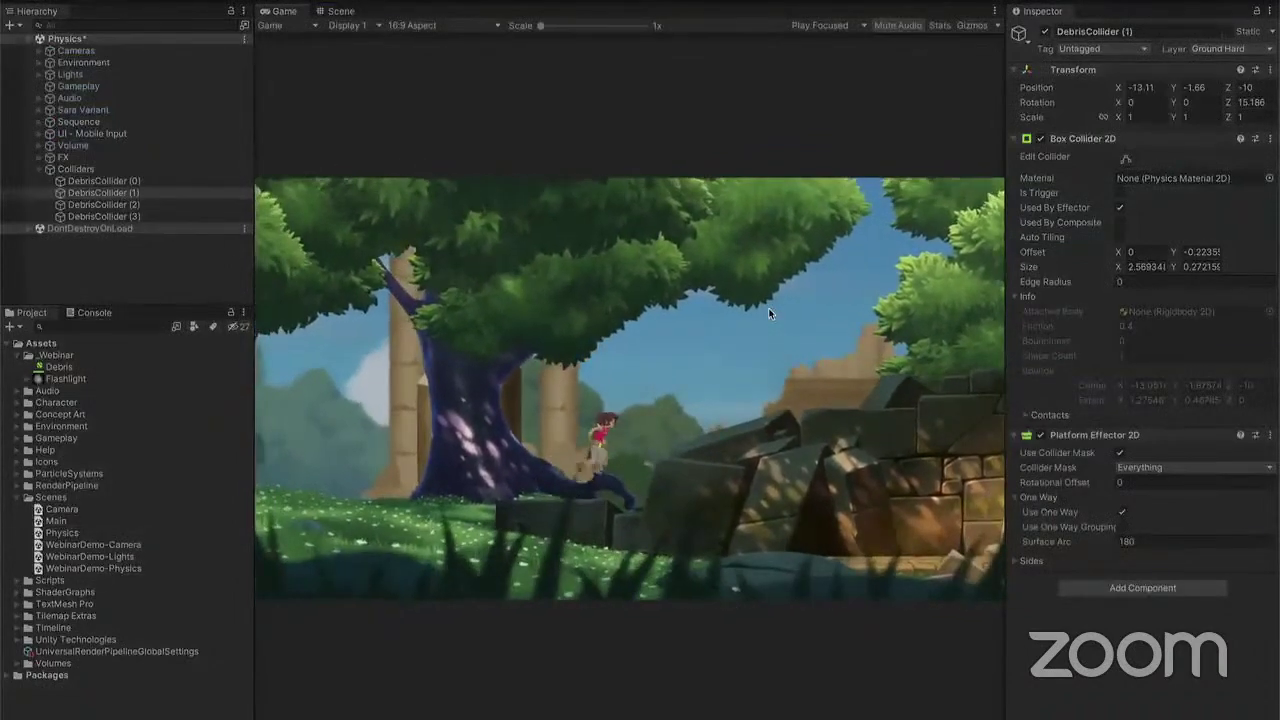
{"action": "key", "text": "space"}
{"action": "key", "text": "Right"}
{"action": "key", "text": "space"}
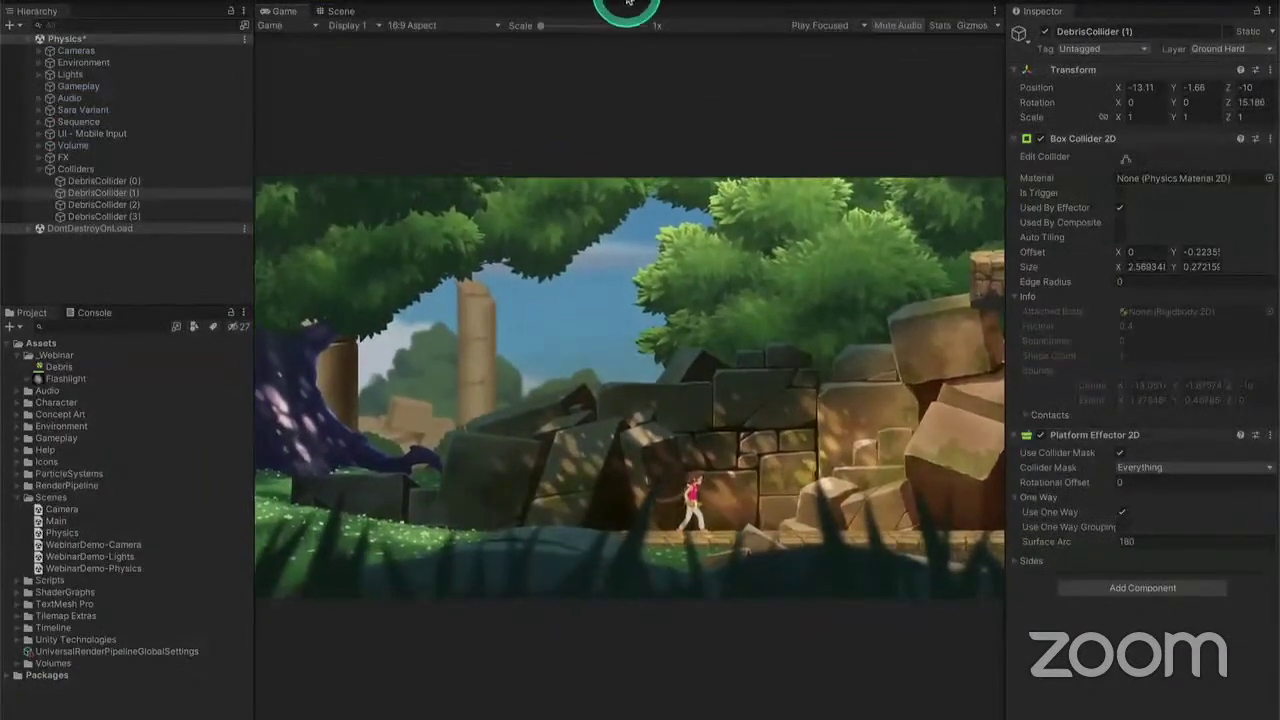
{"action": "left_click", "coordinate": [629, 3]}
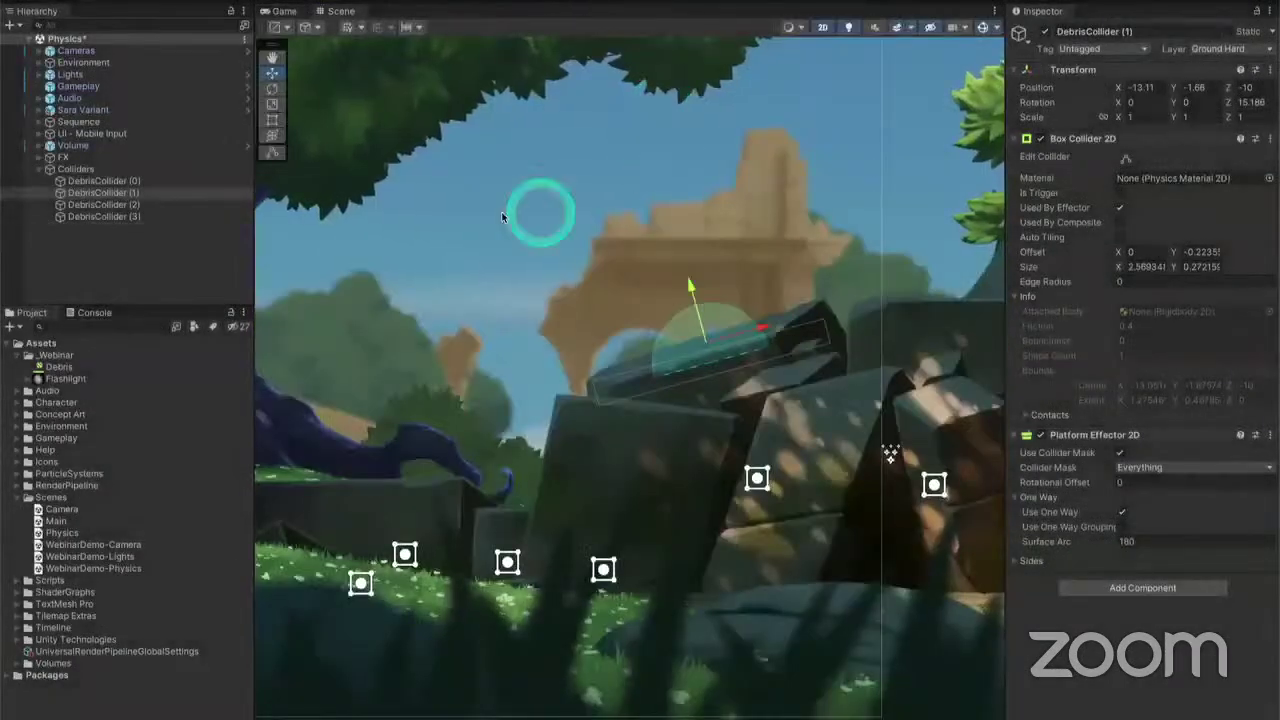
Add a Polygon Collider 2D component to DebrisCollider (2)
{"action": "left_click", "coordinate": [204, 206]}
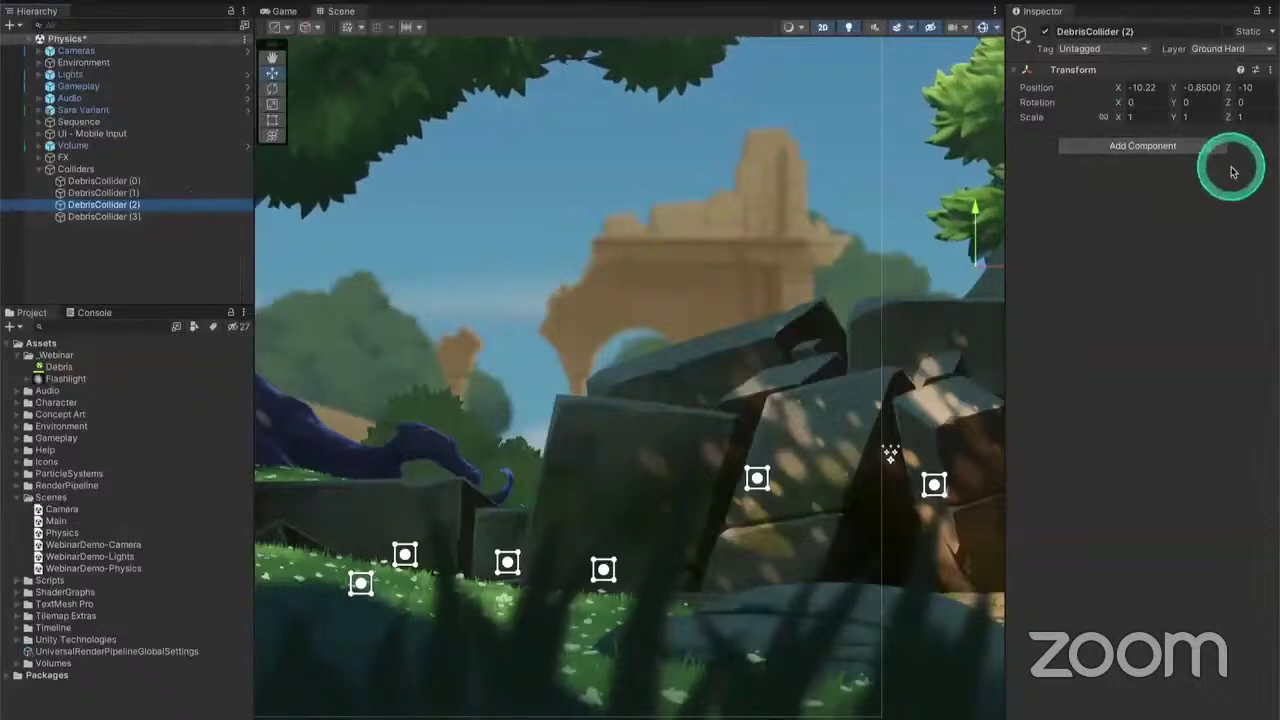
{"action": "left_click", "coordinate": [1157, 145]}
{"action": "type", "text": "collid"}
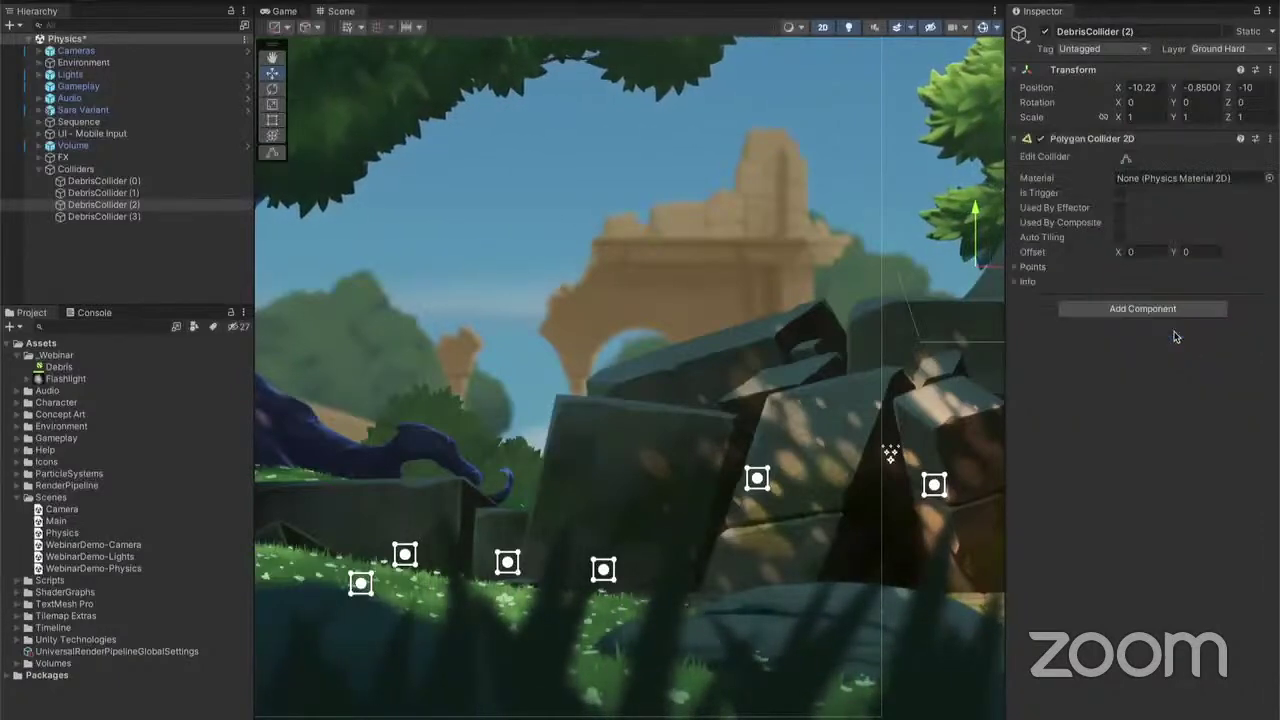
Reshape DebrisCollider (2)'s polygon into a long strip following the top of the dark stone wall, stepping up at the higher block
{"action": "left_click", "coordinate": [1125, 158]}
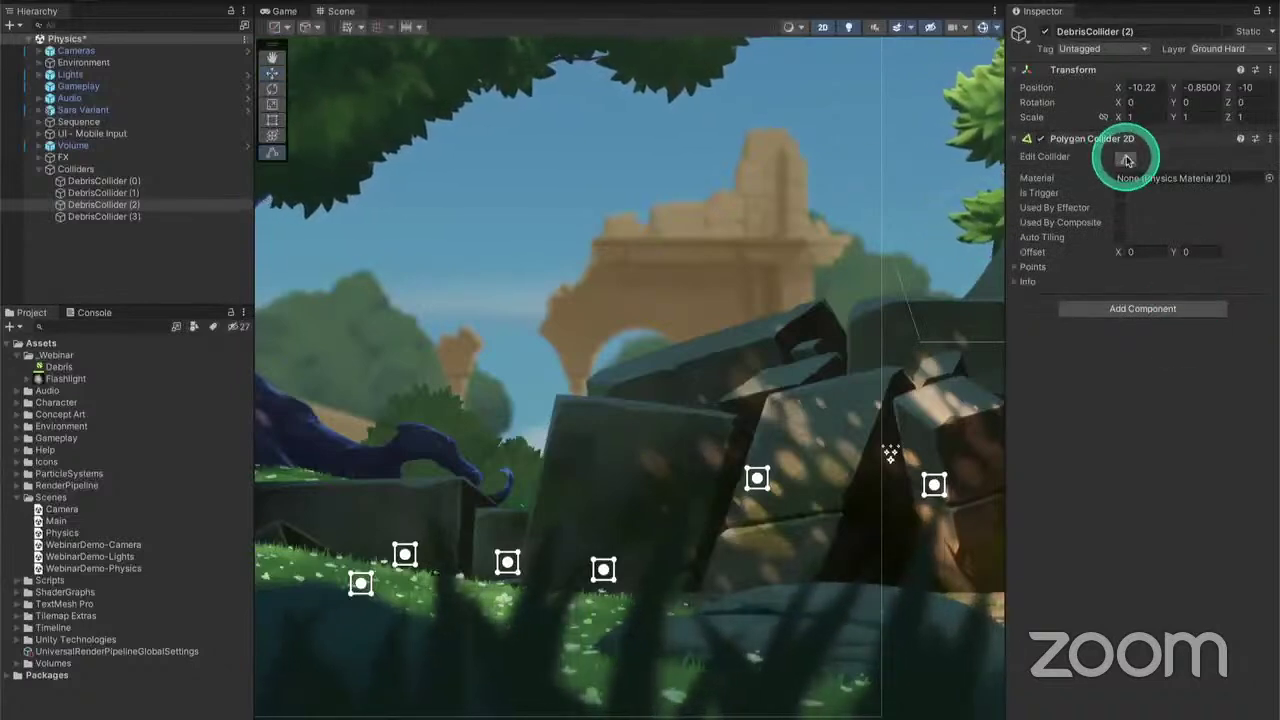
{"action": "left_click", "coordinate": [915, 294]}
{"action": "middle_click_drag", "start_coordinate": [915, 294], "coordinate": [774, 289]}
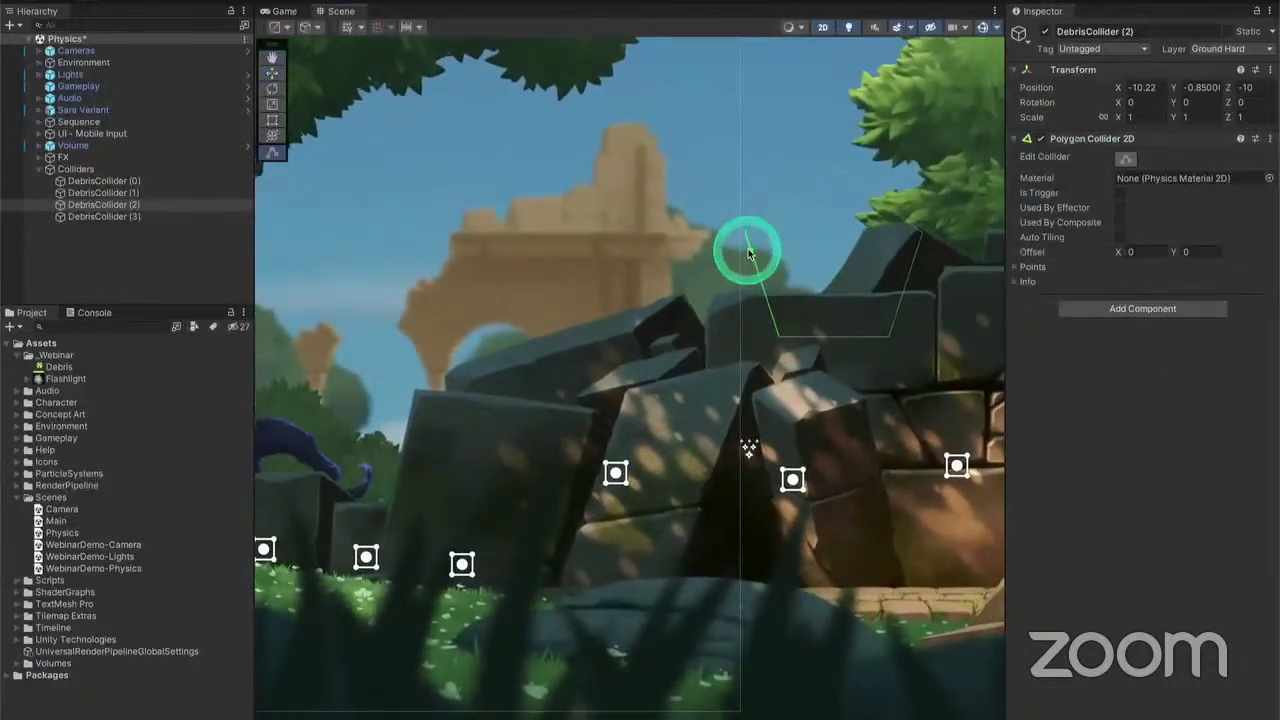
{"action": "left_click_drag", "start_coordinate": [744, 238], "coordinate": [671, 301]}
{"action": "left_click_drag", "start_coordinate": [782, 335], "coordinate": [674, 327]}
{"action": "middle_click_drag", "start_coordinate": [817, 340], "coordinate": [675, 358]}
{"action": "left_click_drag", "start_coordinate": [745, 350], "coordinate": [945, 347]}
{"action": "middle_click_drag", "start_coordinate": [863, 366], "coordinate": [606, 400]}
{"action": "left_click_drag", "start_coordinate": [680, 388], "coordinate": [770, 379]}
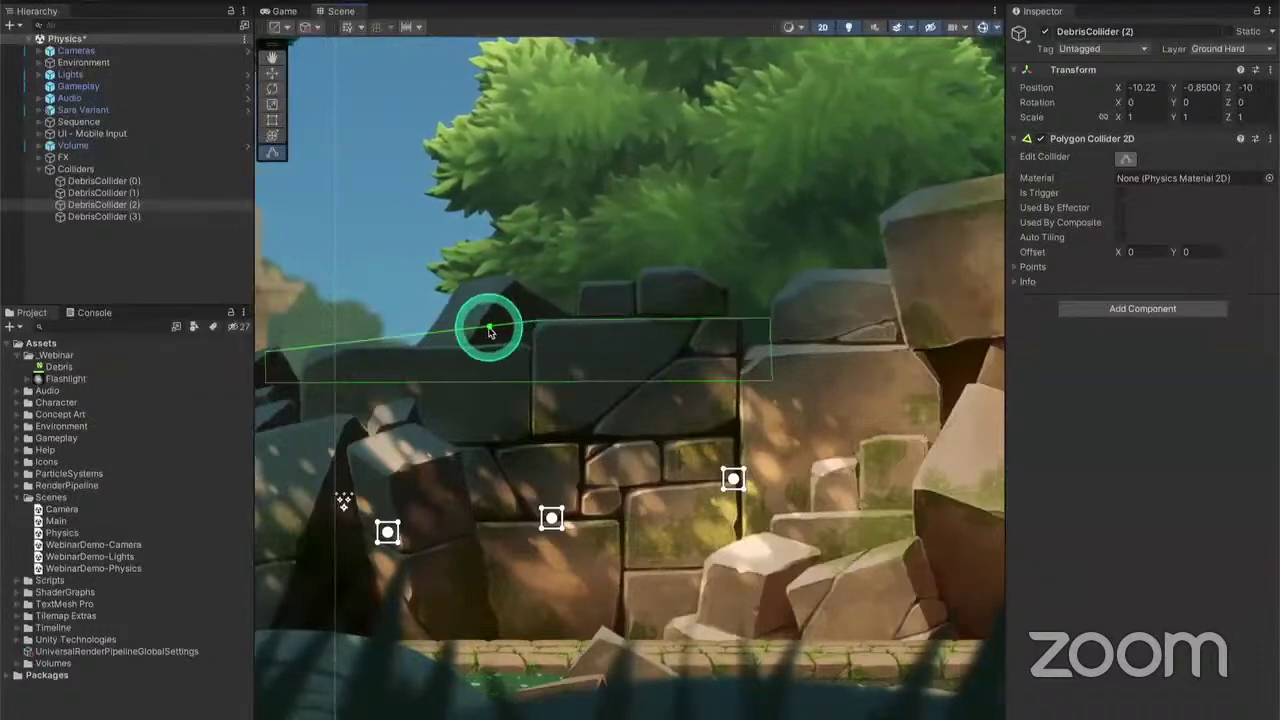
{"action": "left_click_drag", "start_coordinate": [493, 335], "coordinate": [497, 351]}
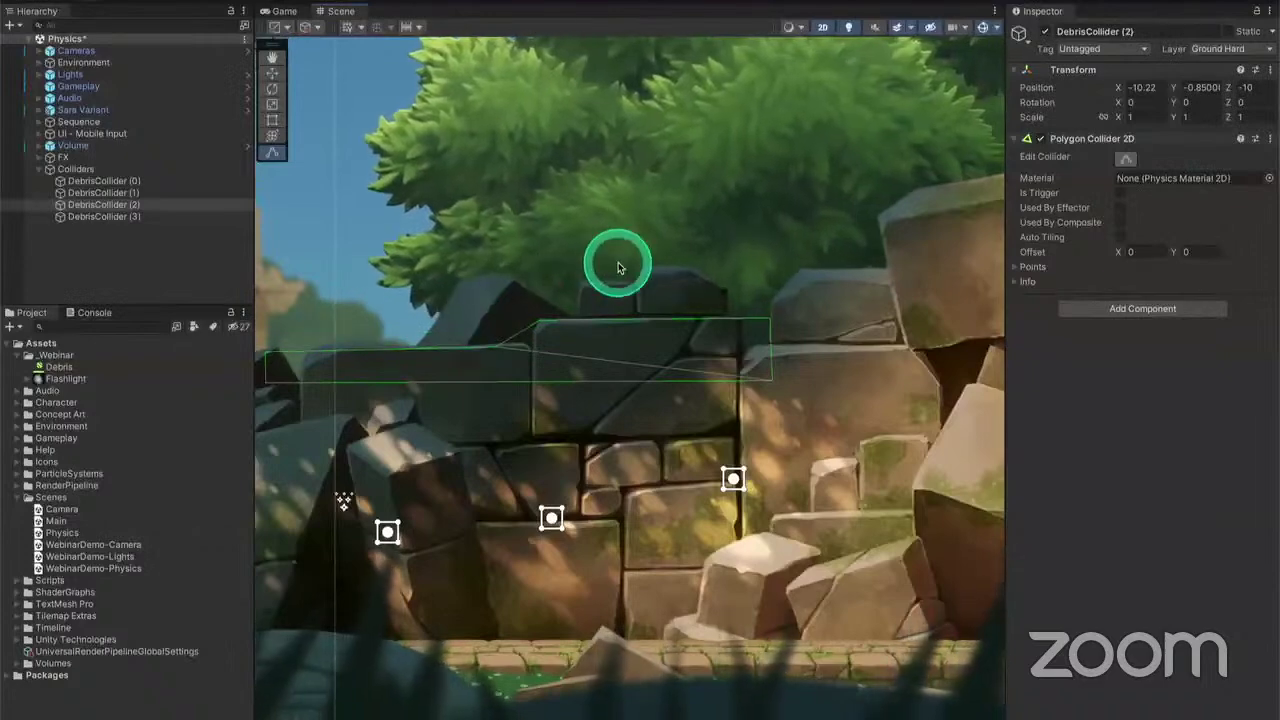
Add a Platform Effector 2D to DebrisCollider (2) and enable Used By Effector on its polygon collider
{"action": "middle_click_drag", "start_coordinate": [348, 260], "coordinate": [384, 296]}
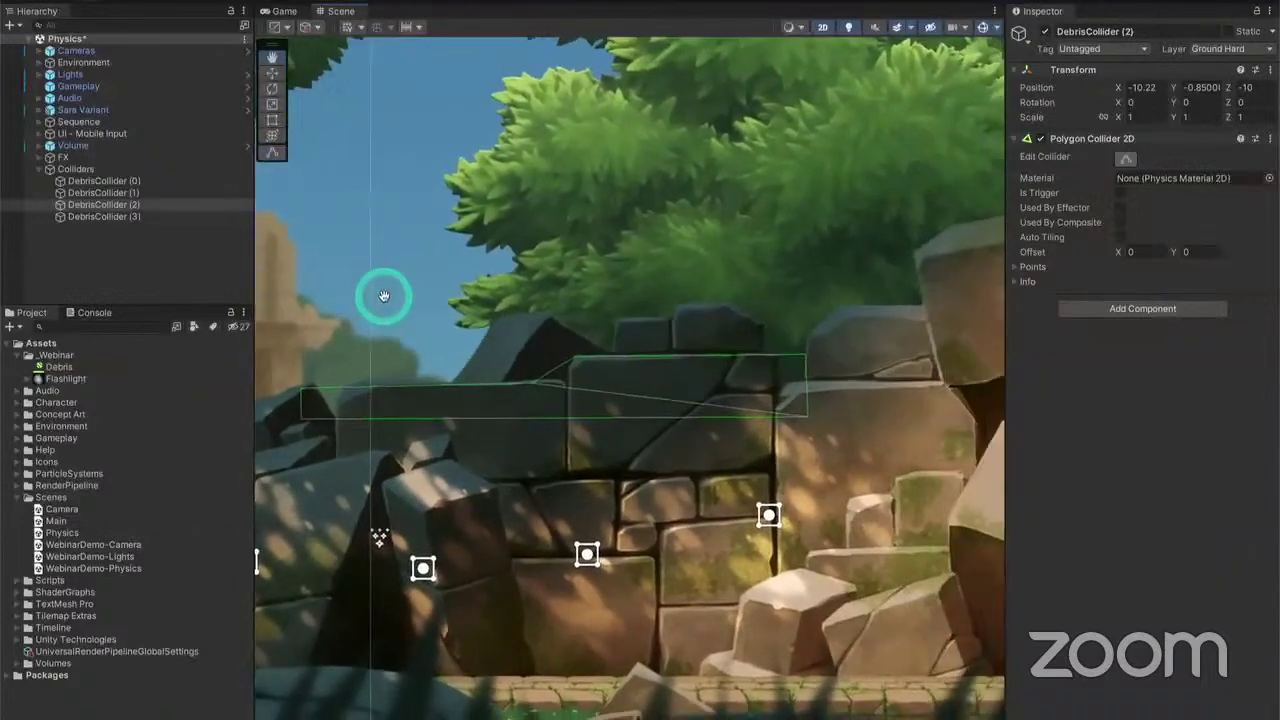
{"action": "scroll", "coordinate": [578, 279], "scroll_direction": "down", "scroll_amount": 3}
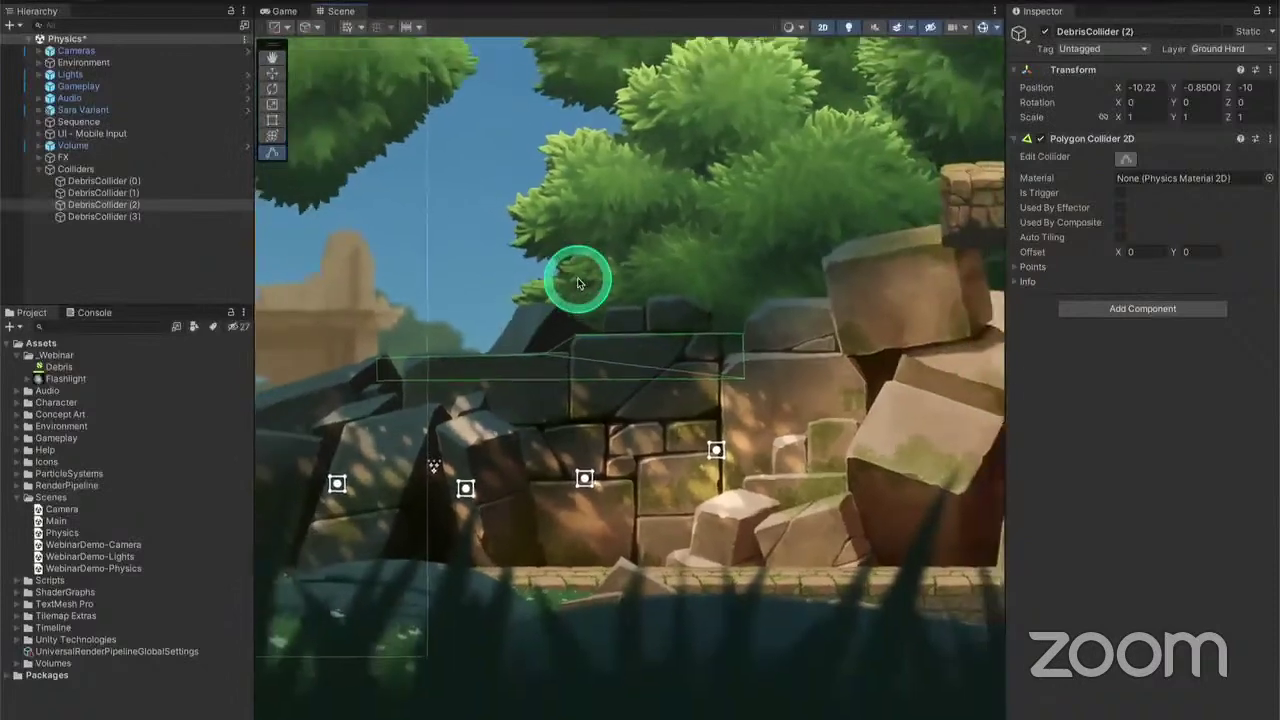
{"action": "middle_click_drag", "start_coordinate": [562, 268], "coordinate": [662, 266]}
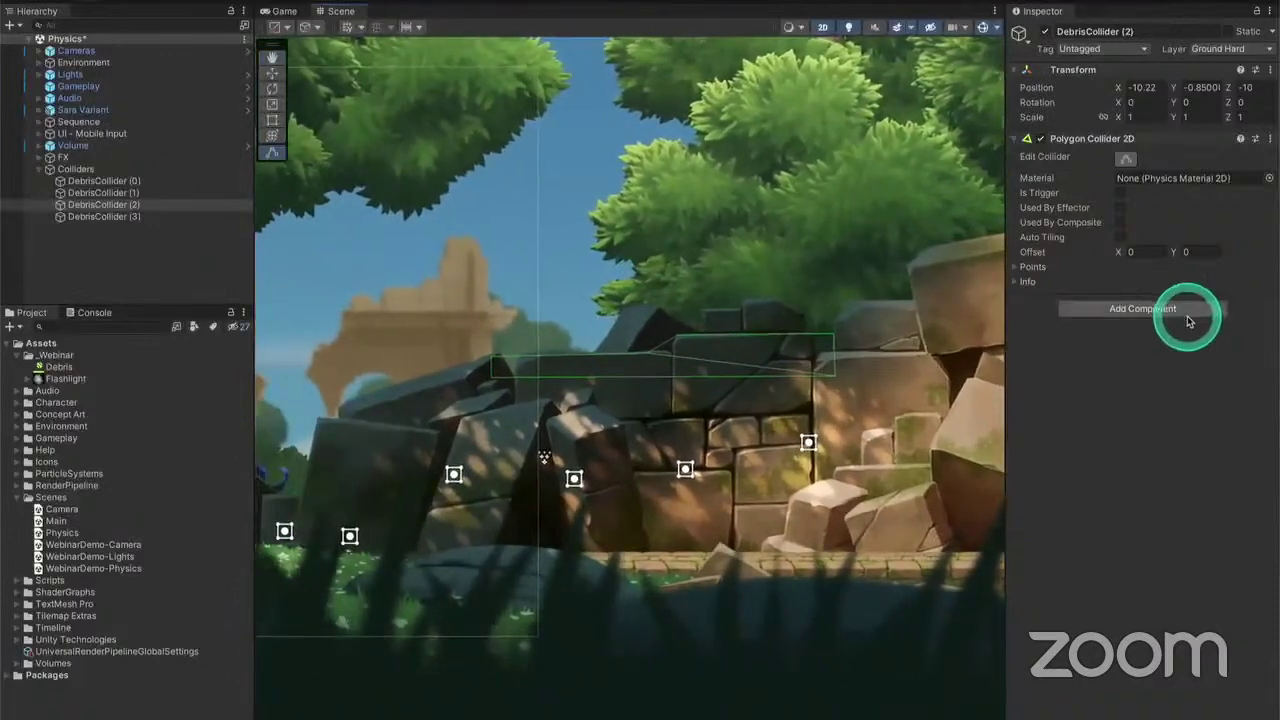
{"action": "left_click", "coordinate": [1180, 312]}
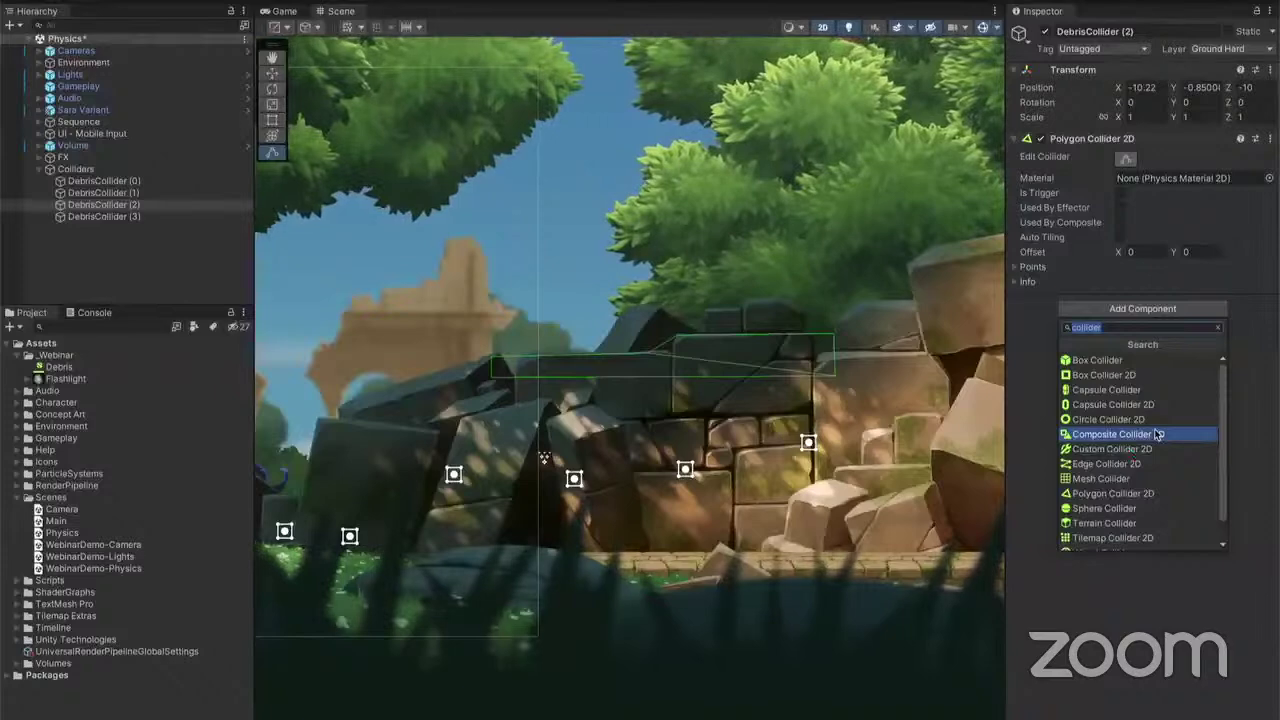
{"action": "type", "text": "plat"}
{"action": "key", "text": "Return"}
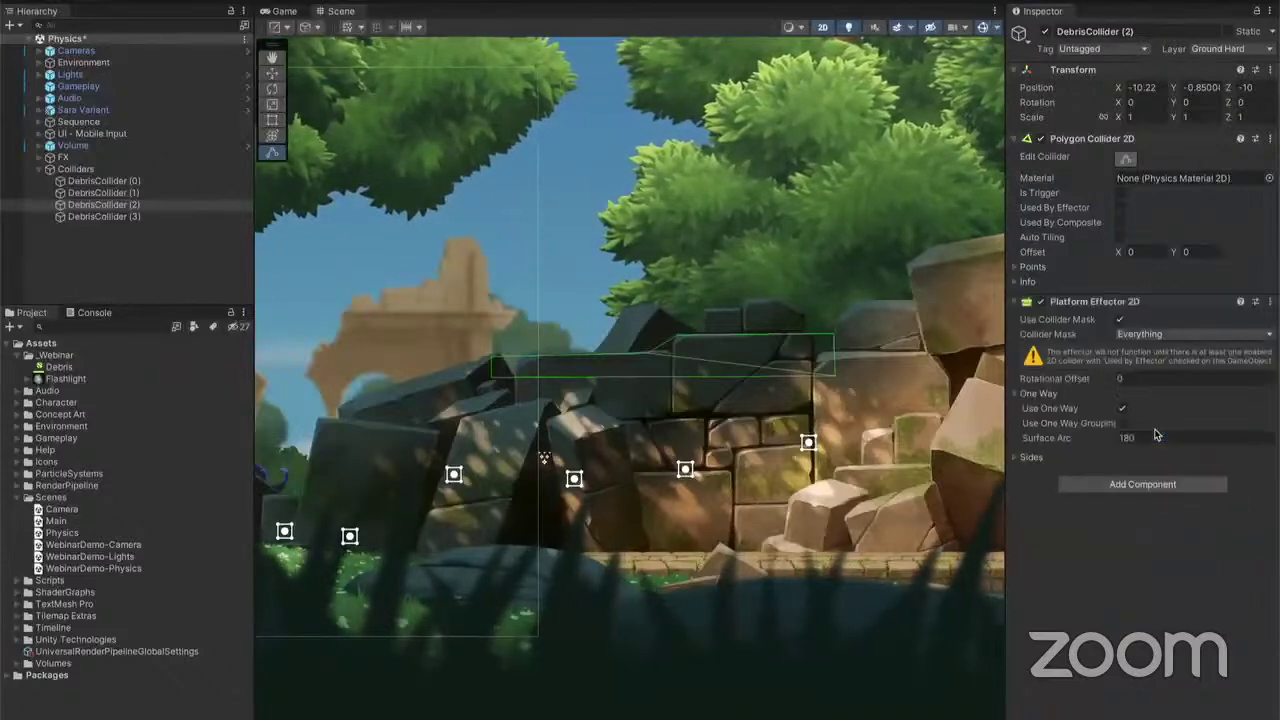
{"action": "left_click", "coordinate": [1120, 208]}
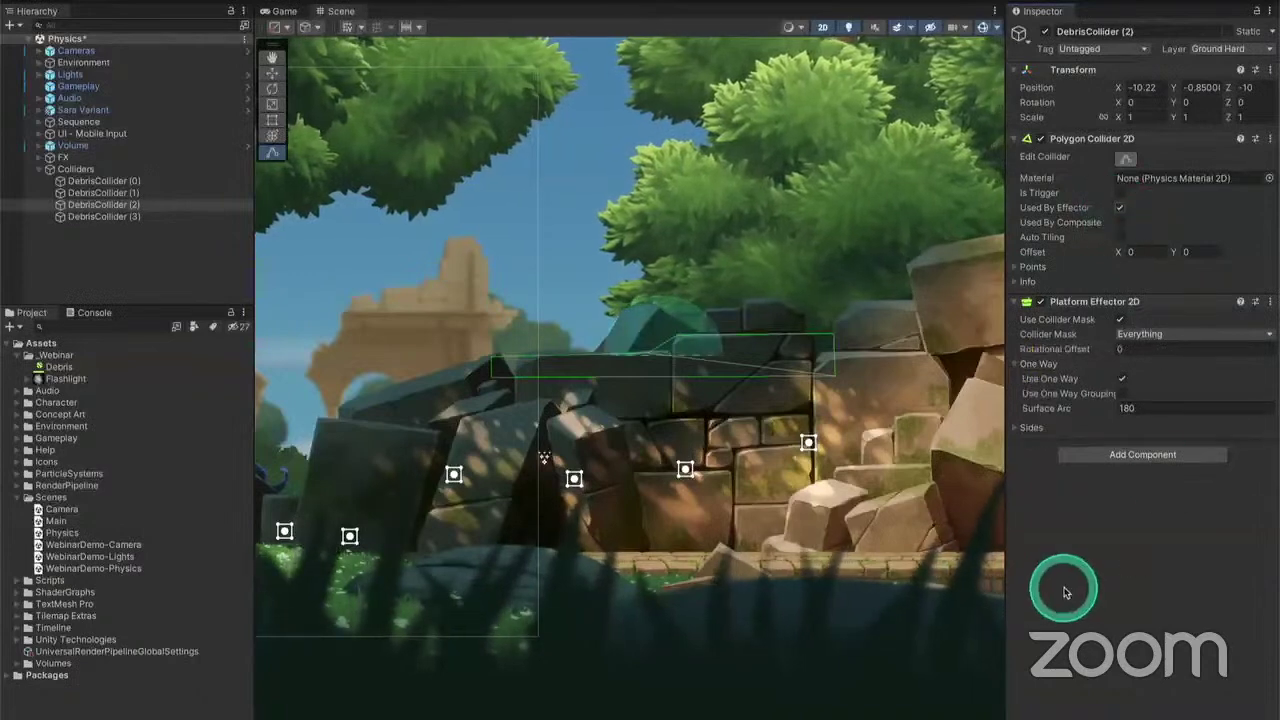
Add a Platform Effector 2D and a Polygon Collider 2D to DebrisCollider (3), and enable Used By Effector on the collider
{"action": "left_click_drag", "start_coordinate": [777, 279], "coordinate": [611, 306]}
{"action": "left_click", "coordinate": [150, 217]}
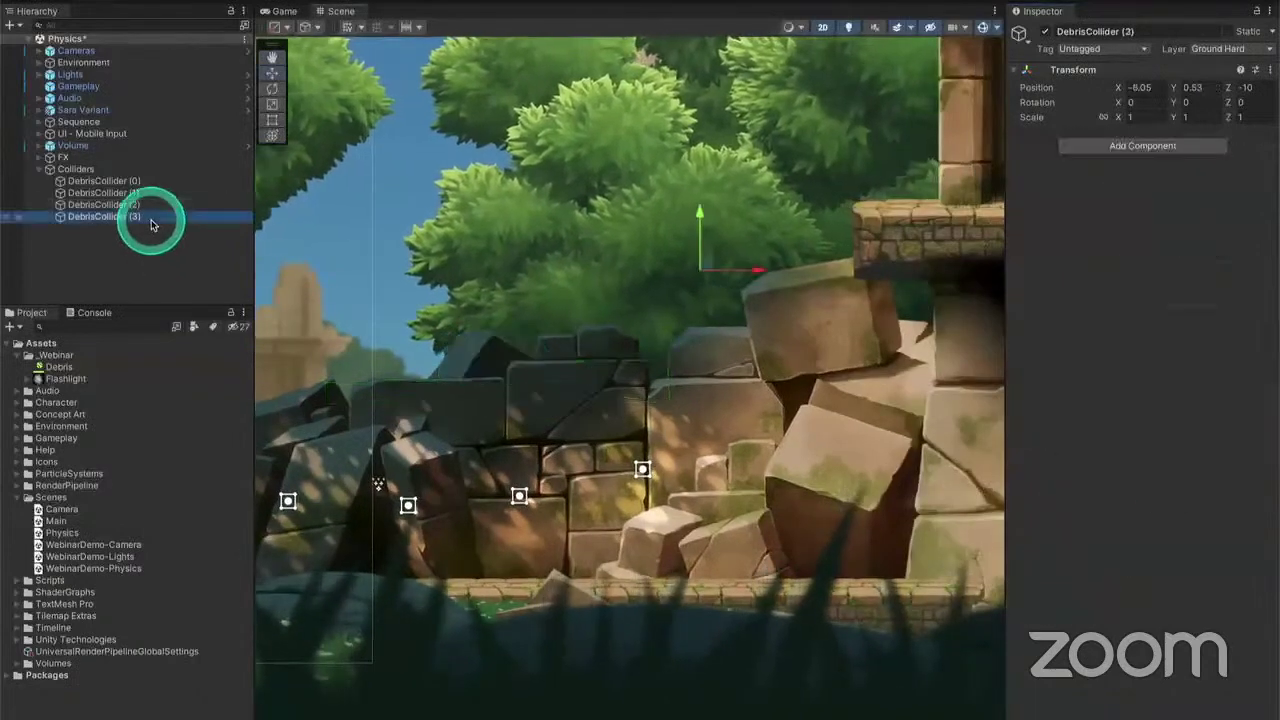
{"action": "left_click", "coordinate": [1140, 146]}
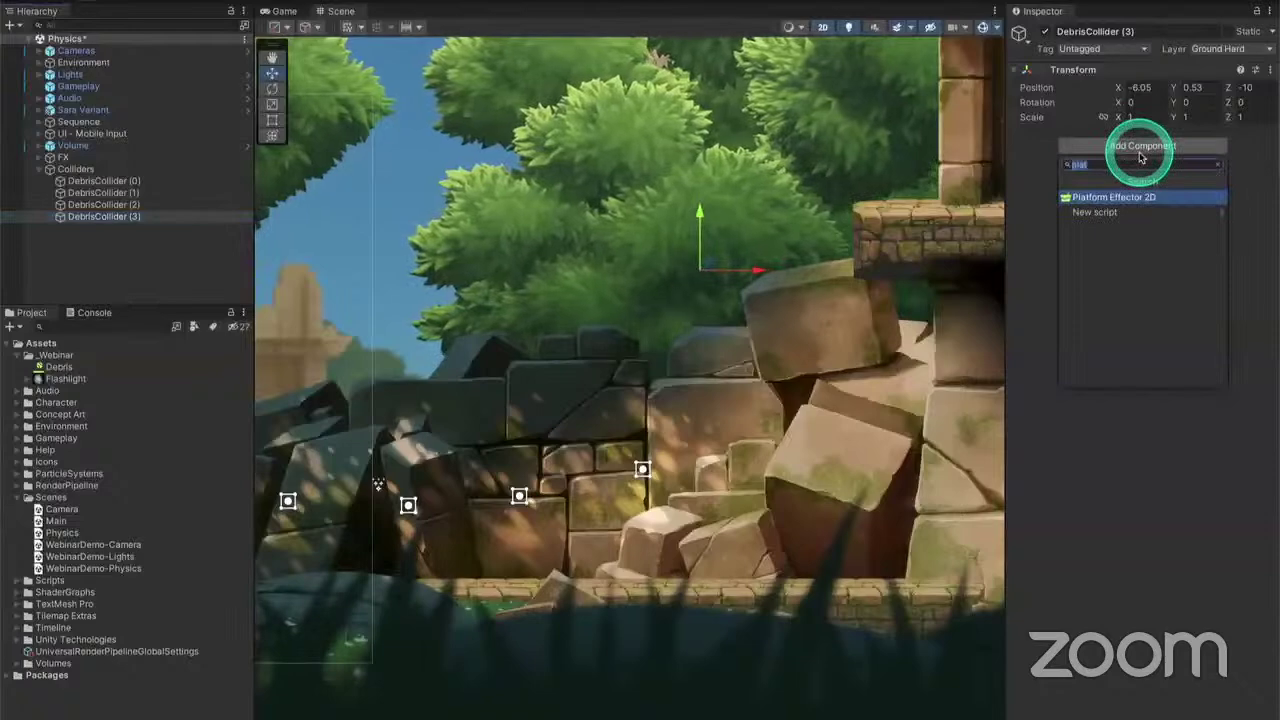
{"action": "key", "text": "Return"}
{"action": "left_click", "coordinate": [1130, 322]}
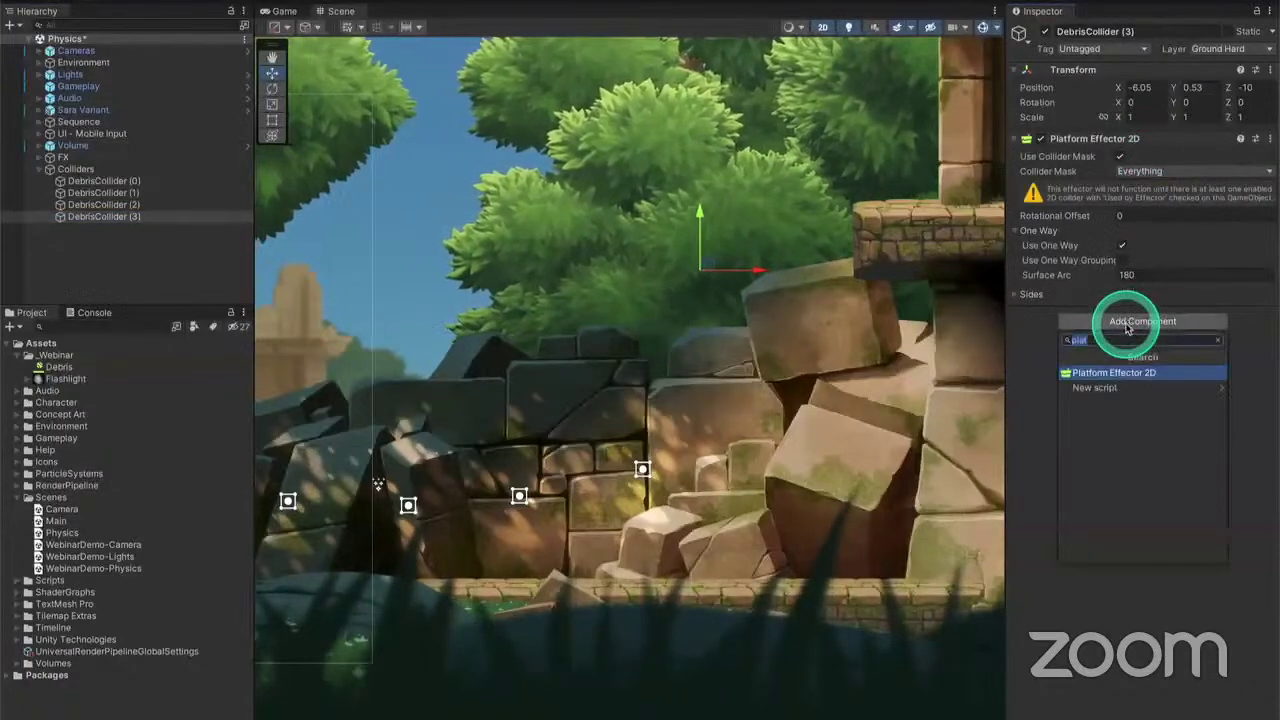
{"action": "type", "text": "poly"}
{"action": "key", "text": "Return"}
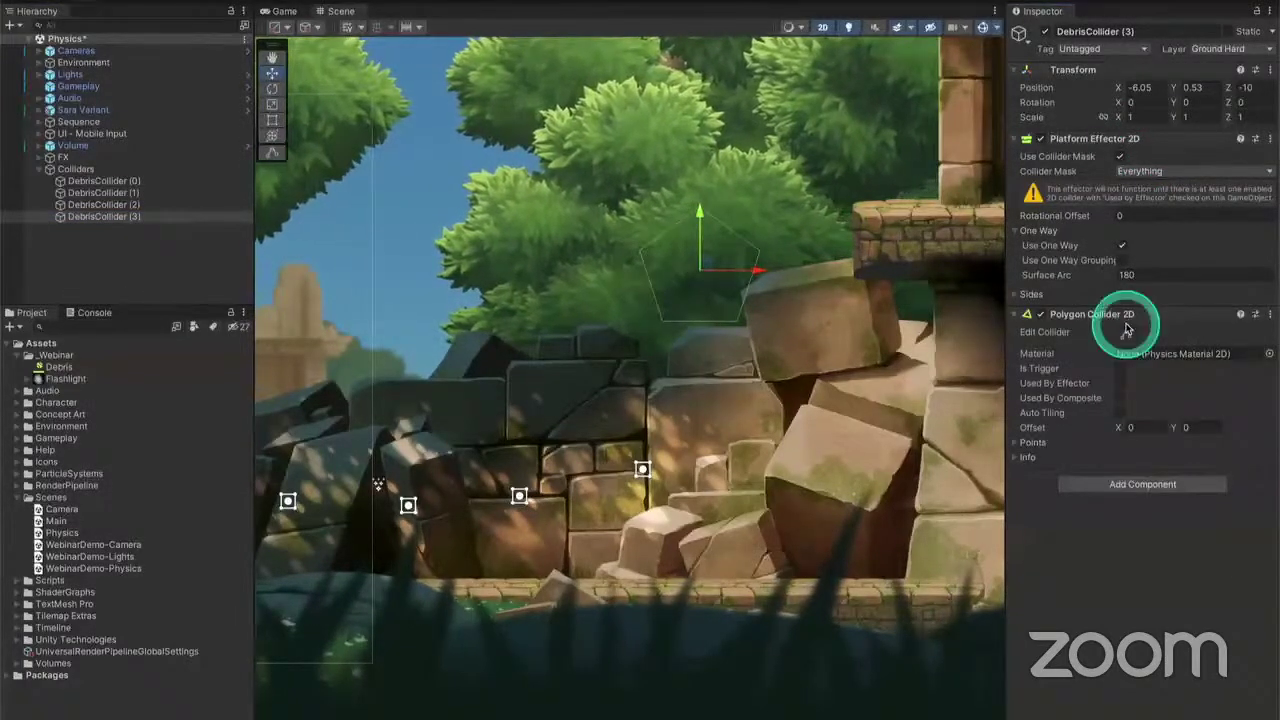
{"action": "left_click", "coordinate": [1125, 385]}
Reshape DebrisCollider (3)'s polygon to follow the tops of the stepped stones from the dark wall's end up to the brick ledge
{"action": "left_click", "coordinate": [1127, 311]}
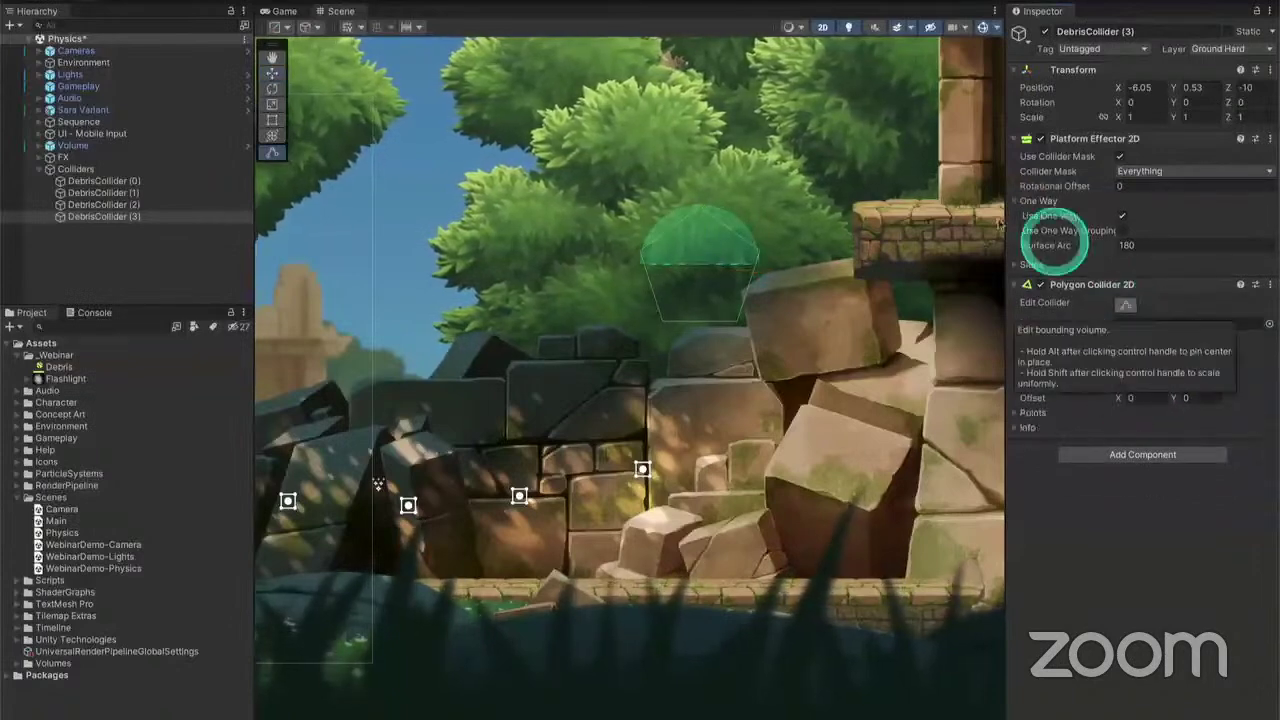
{"action": "scroll", "coordinate": [740, 253], "scroll_direction": "up", "scroll_amount": 4}
{"action": "left_click_drag", "start_coordinate": [763, 245], "coordinate": [890, 256]}
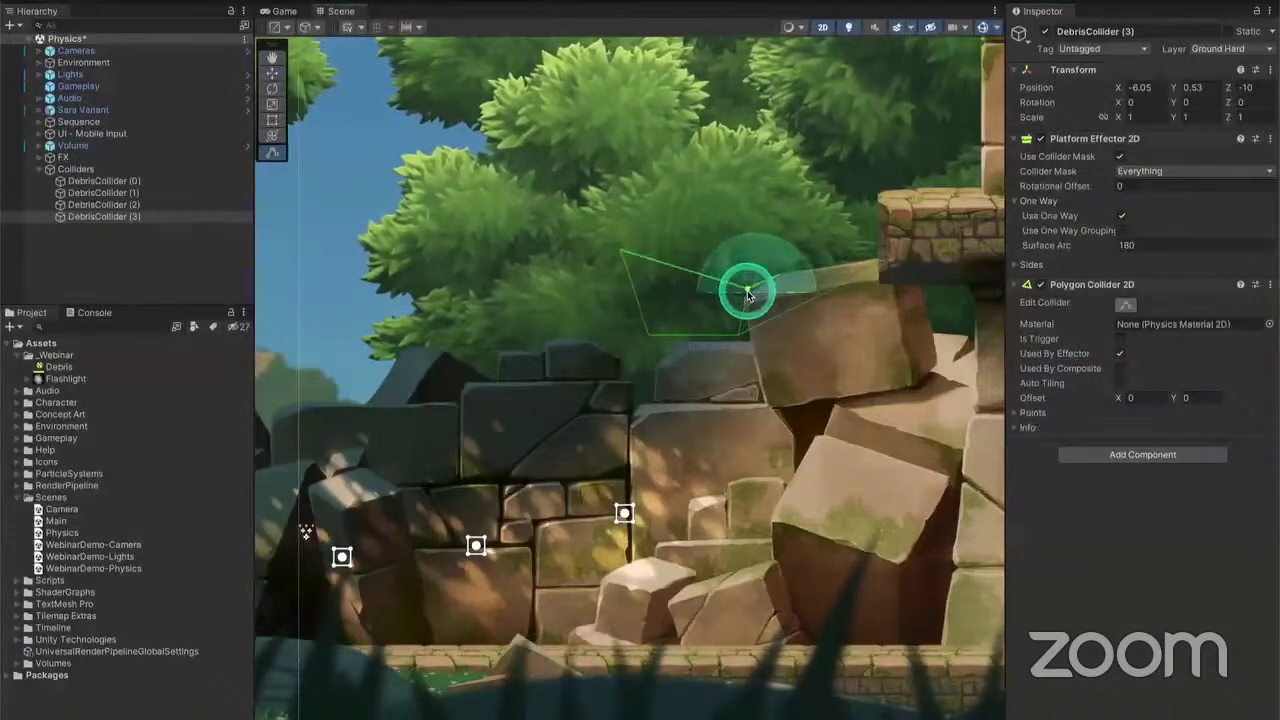
{"action": "left_click_drag", "start_coordinate": [945, 345], "coordinate": [892, 350]}
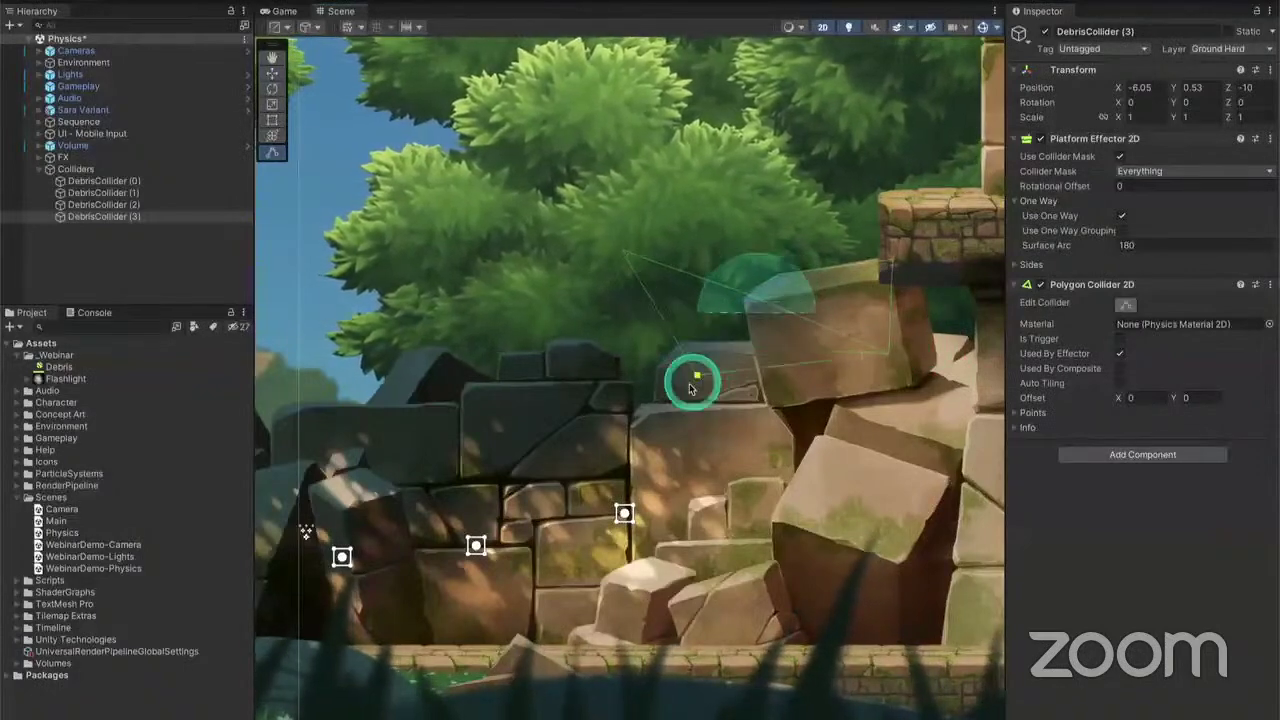
{"action": "left_click_drag", "start_coordinate": [690, 384], "coordinate": [638, 416]}
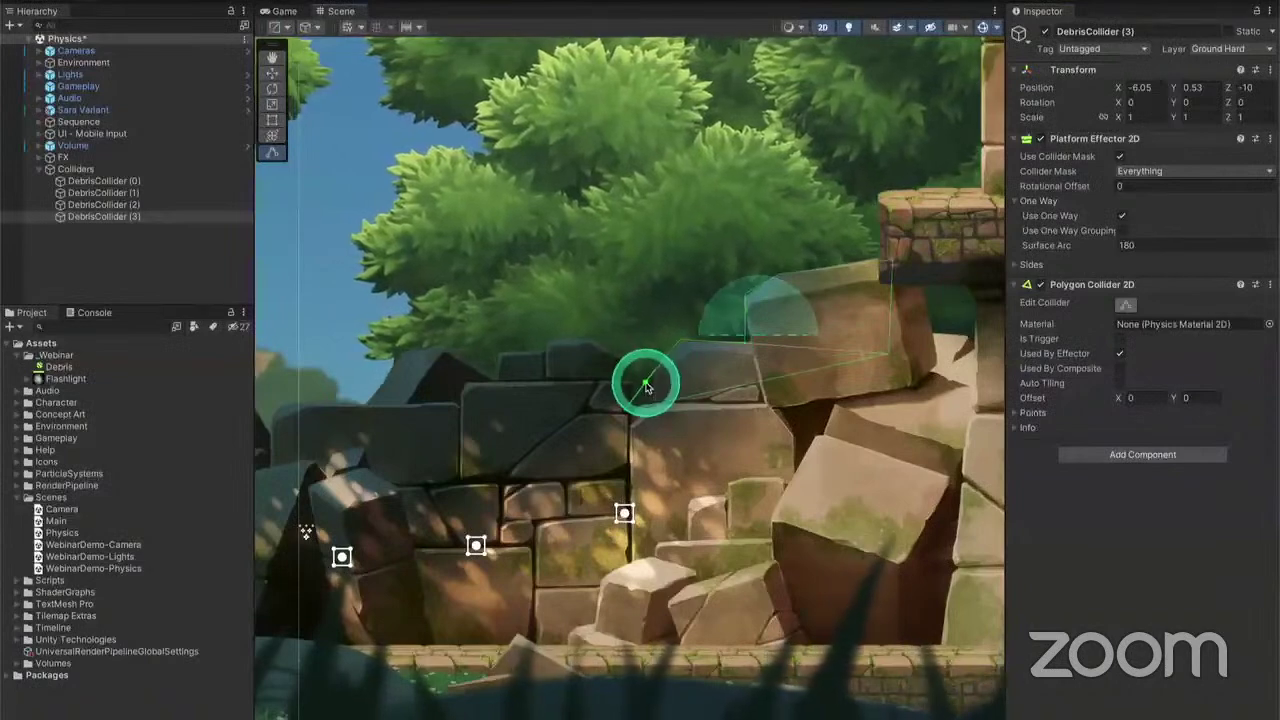
Compare the outlines of DebrisCollider (2) and DebrisCollider (3) where they meet, and clear the selection
{"action": "left_click", "coordinate": [148, 205]}
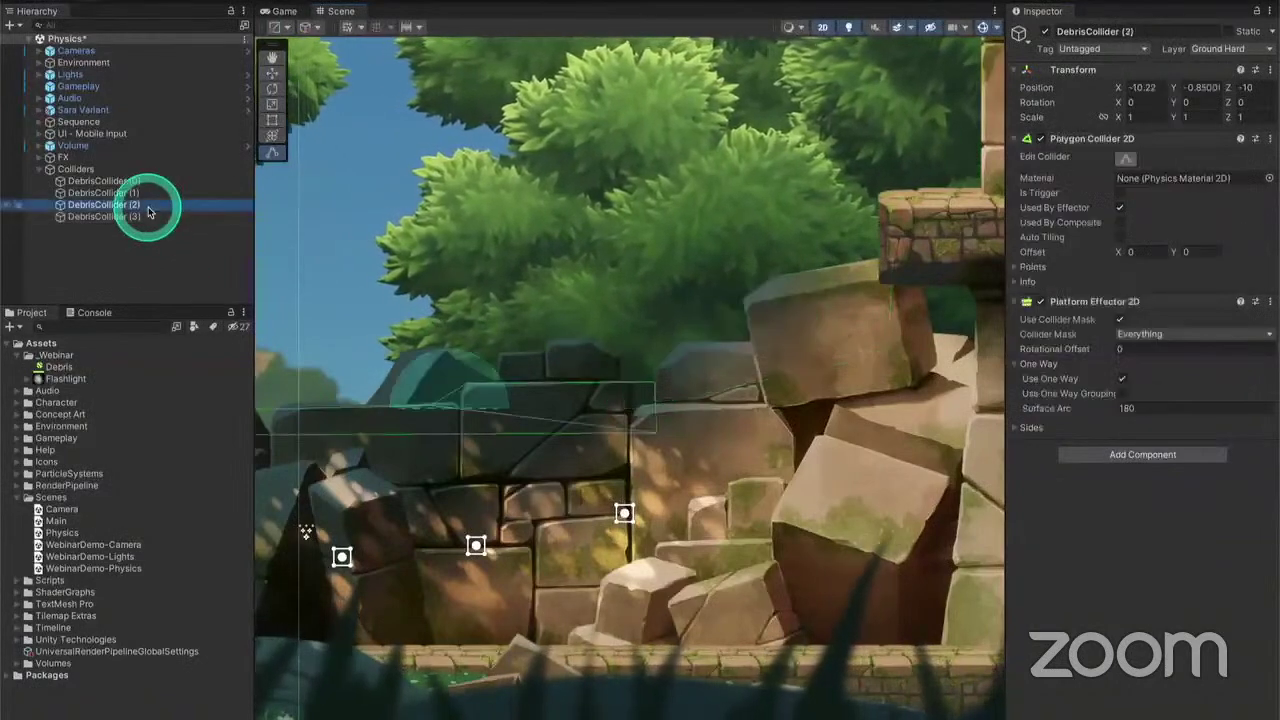
{"action": "key", "text": "Down"}
{"action": "key", "text": "Up"}
{"action": "key", "text": "Down"}
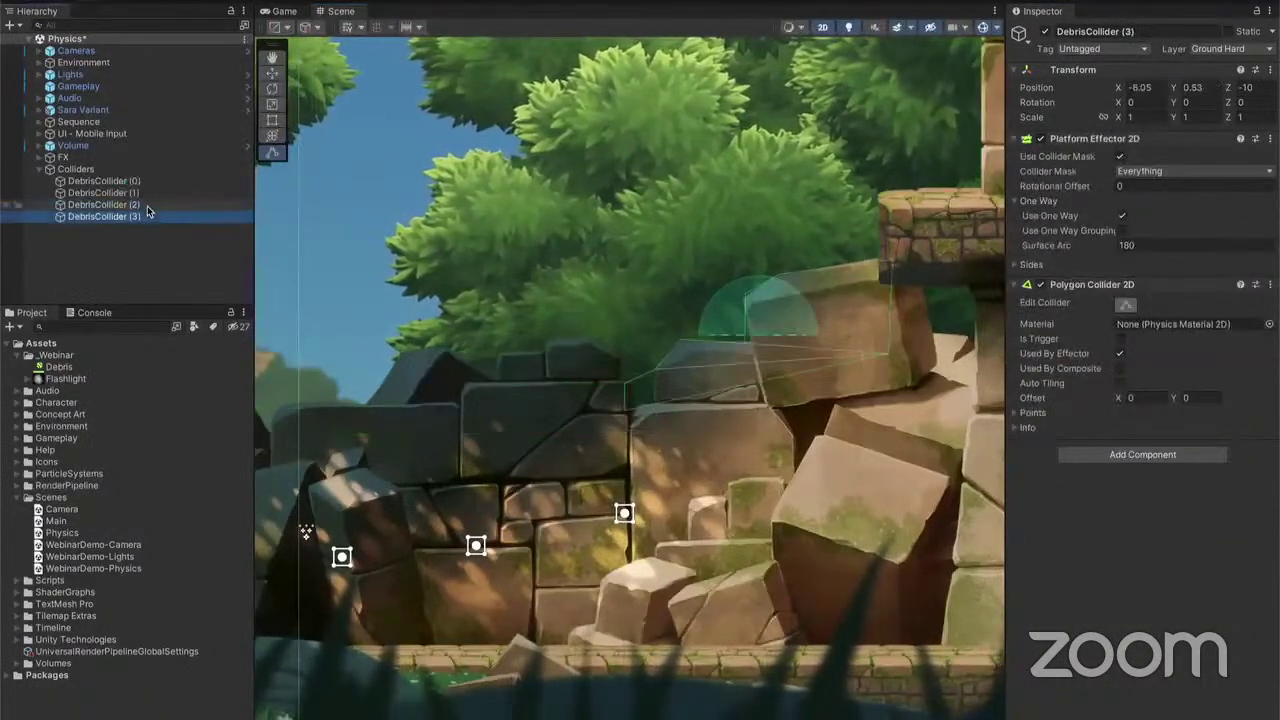
{"action": "key", "text": "Up"}
{"action": "key", "text": "Down"}
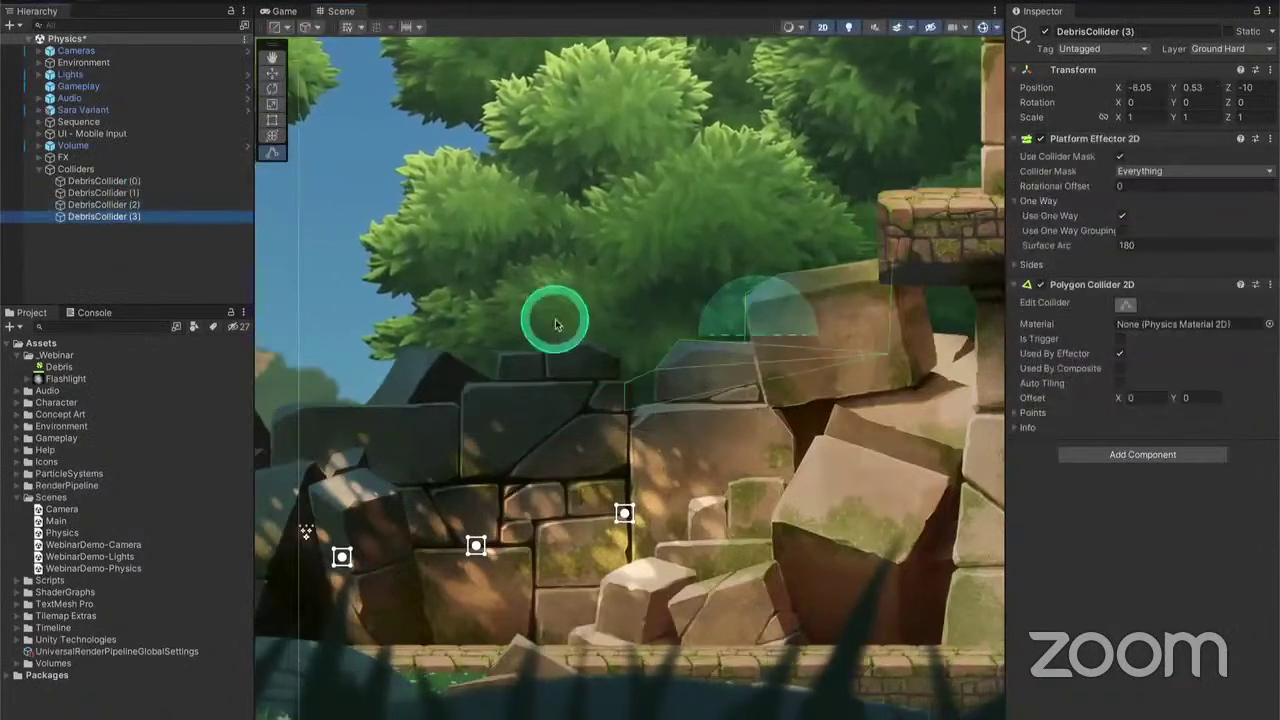
{"action": "left_click", "coordinate": [144, 259]}
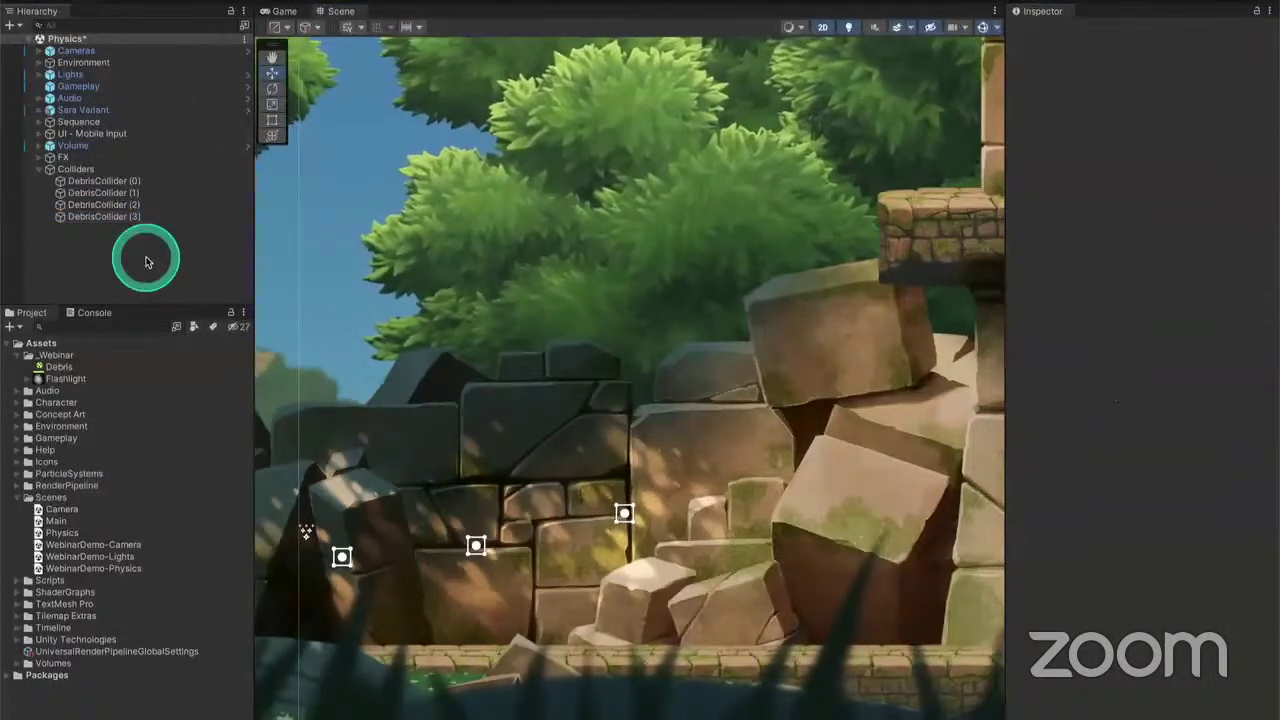
Play the scene and jump the character across the debris stones up to the brick ledge of the ruins
{"action": "key", "text": "ctrl+p"}
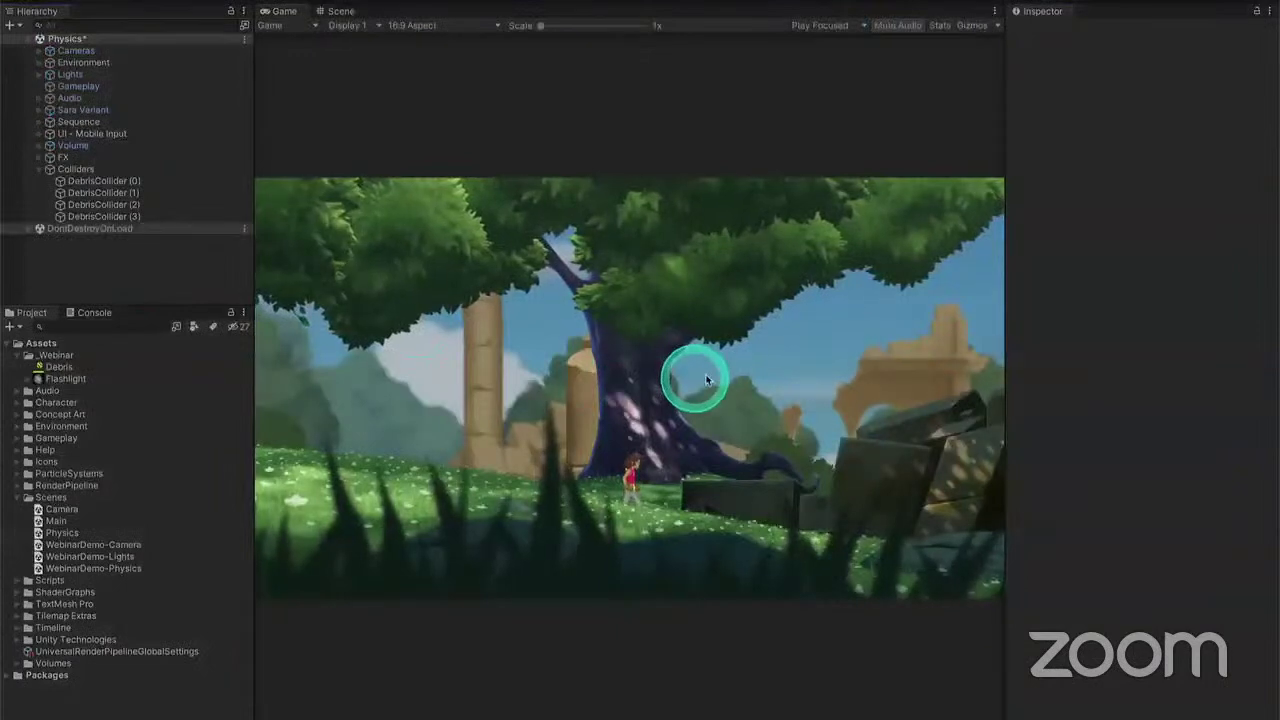
{"action": "key", "text": "space"}
{"action": "key", "text": "Right"}
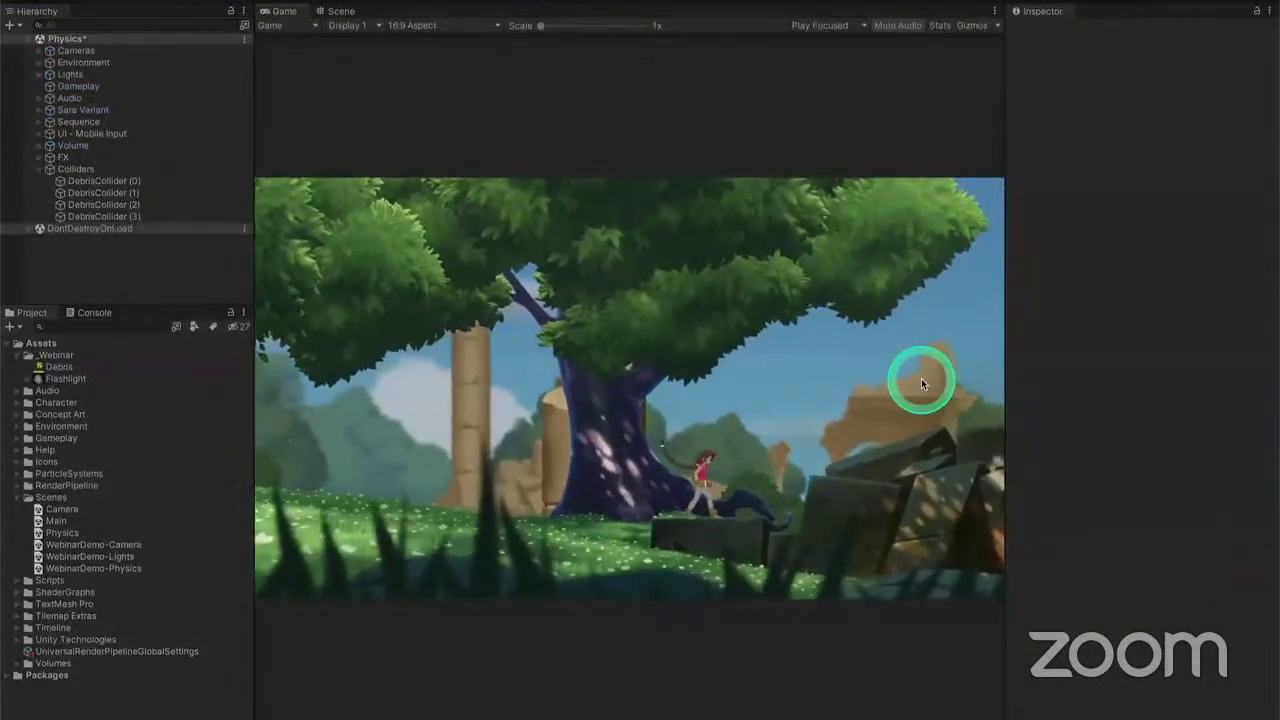
{"action": "key", "text": "Right"}
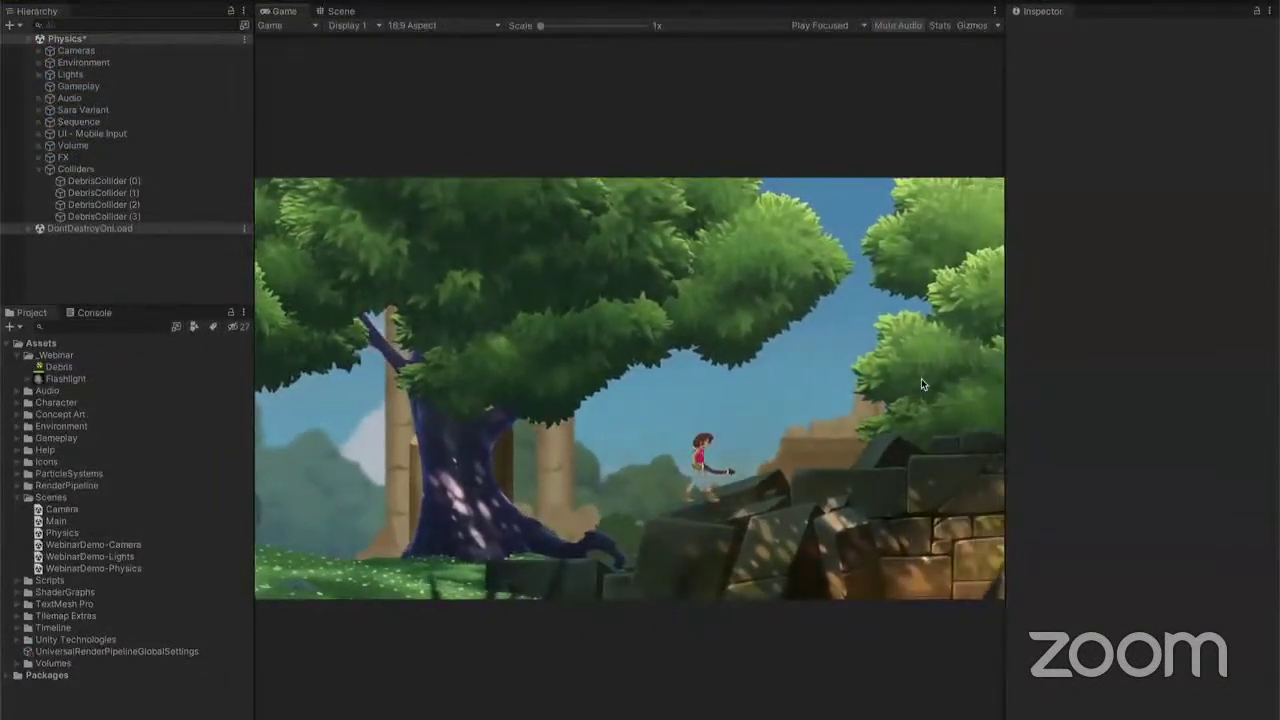
{"action": "key", "text": "space"}
{"action": "key", "text": "Right"}
{"action": "key", "text": "space"}
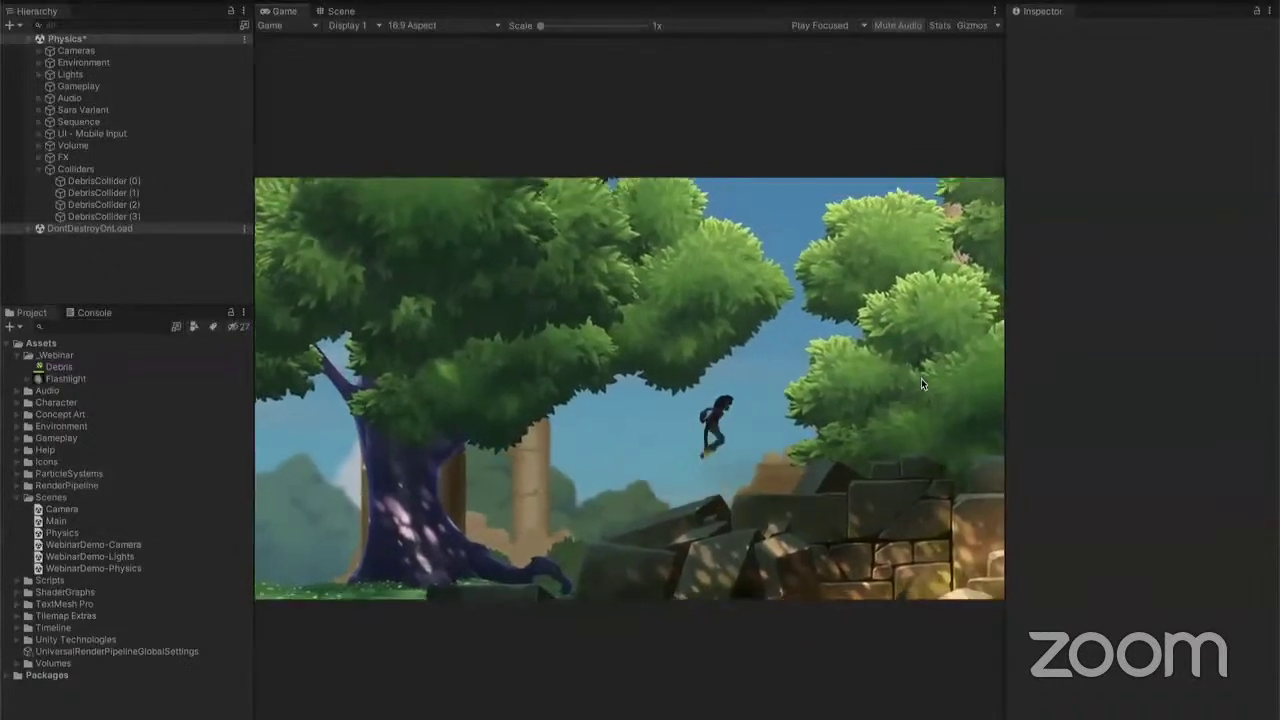
{"action": "key", "text": "Right"}
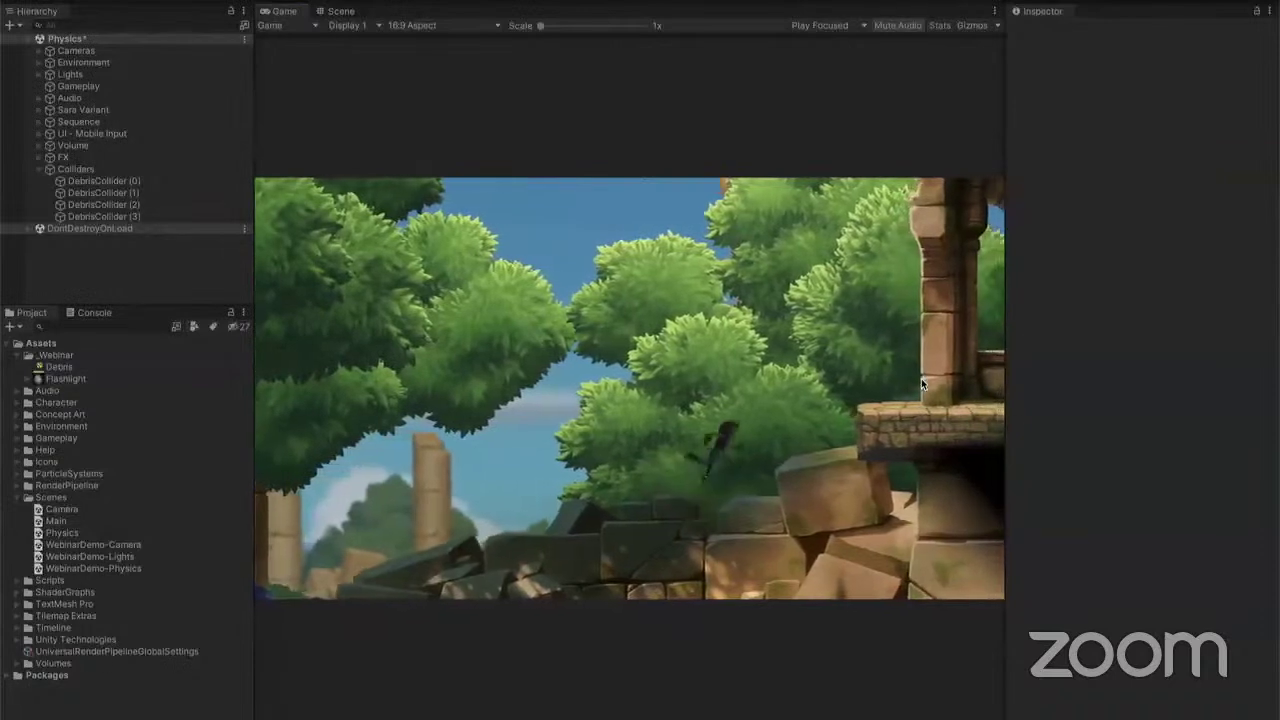
{"action": "key", "text": "space"}
{"action": "key", "text": "Right"}
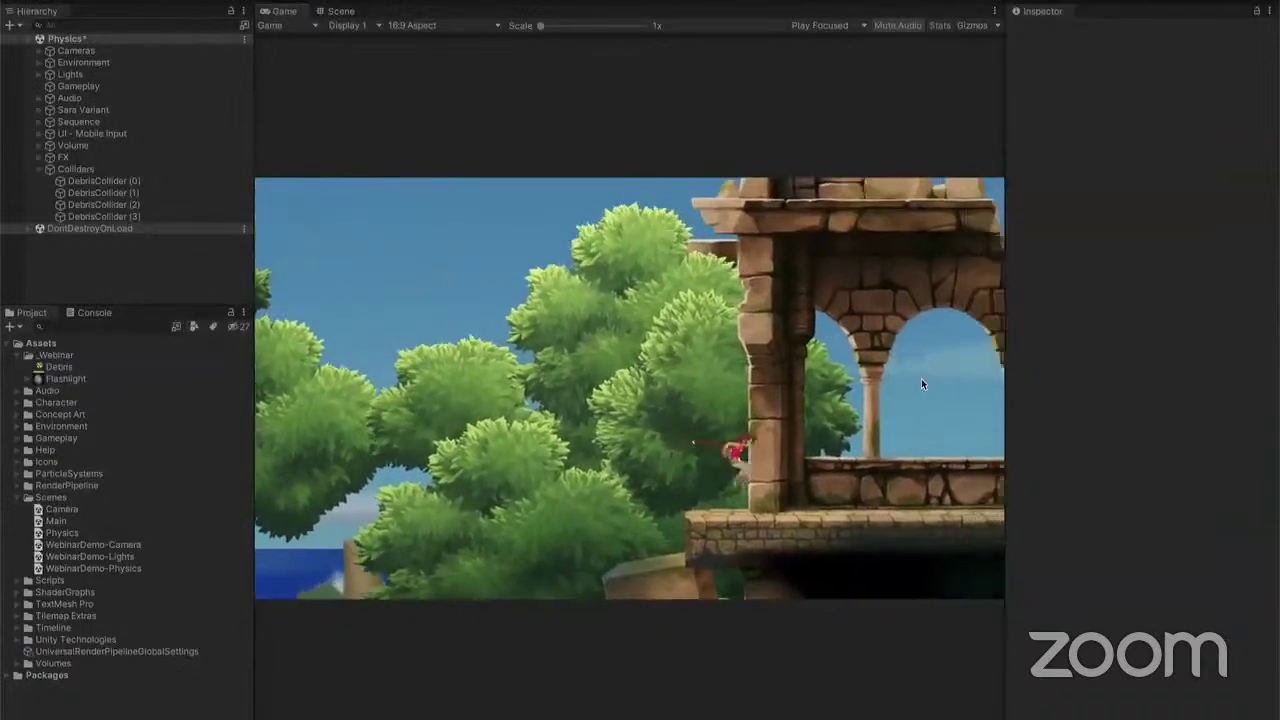
Walk the character along the ruined arcade to the end of its low wall
{"action": "key", "text": "Right"}
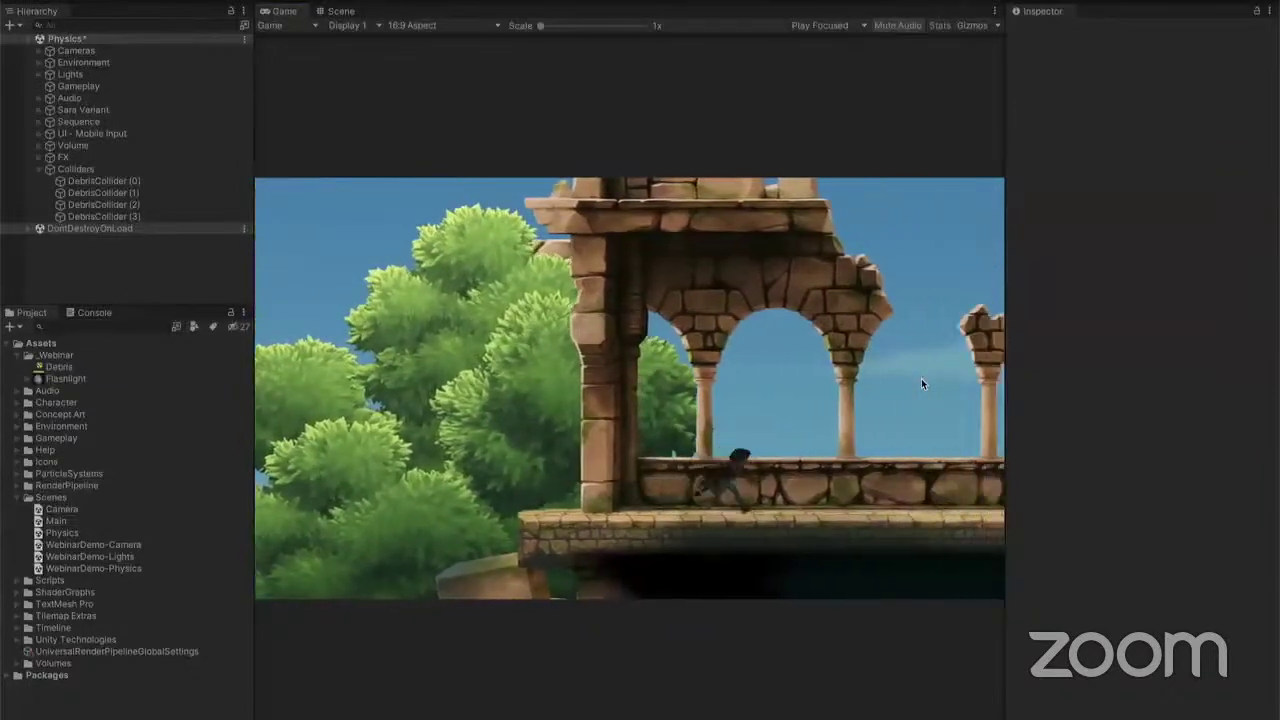
{"action": "key", "text": "Right"}
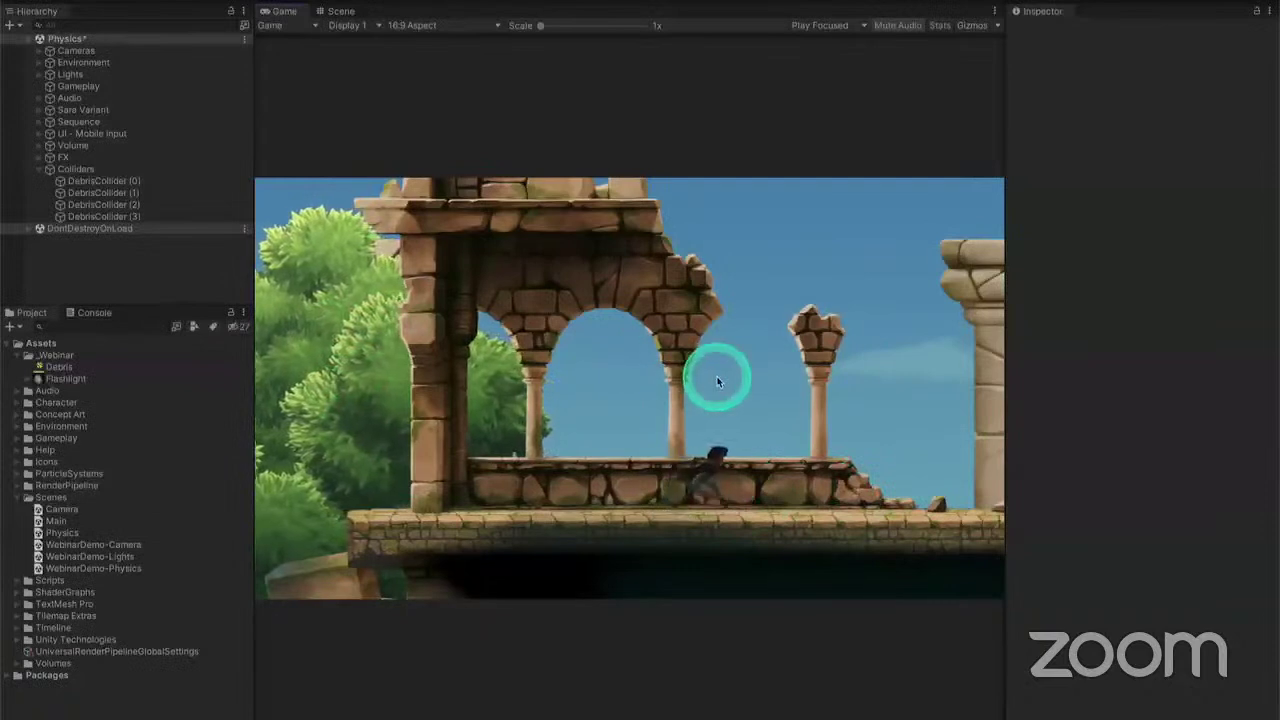
{"action": "key", "text": "Right"}
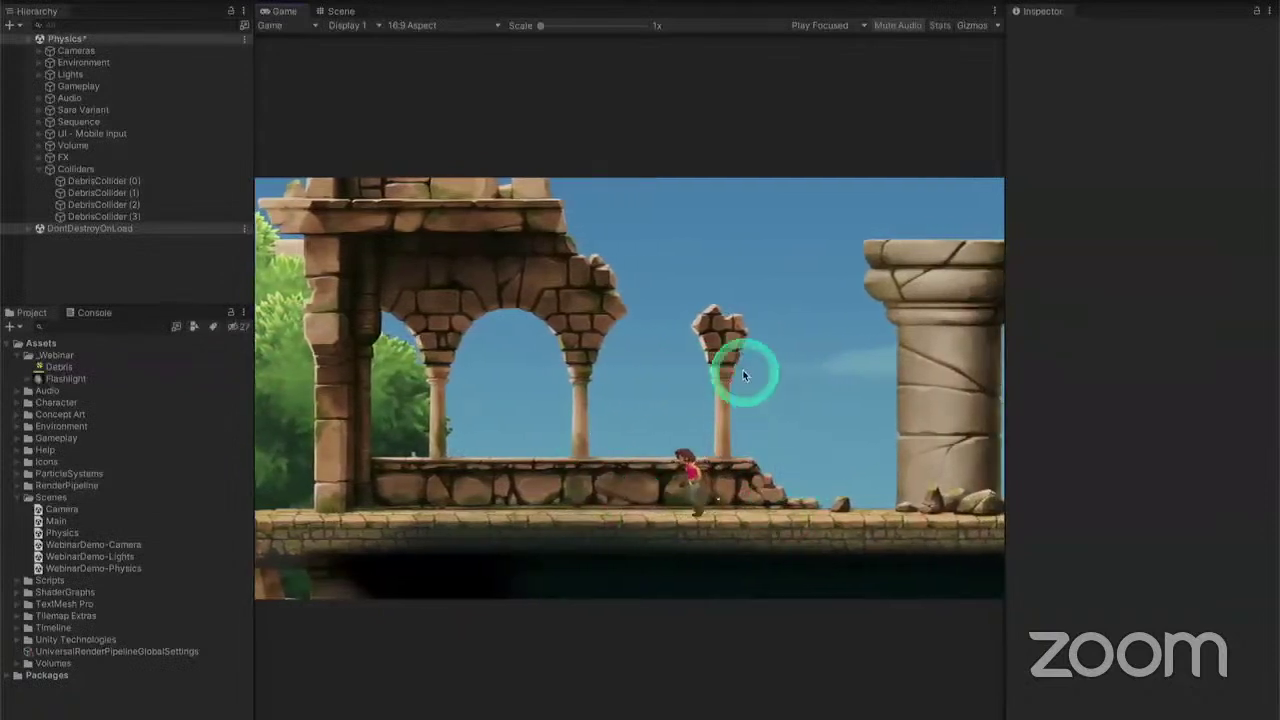
{"action": "key", "text": "Right"}
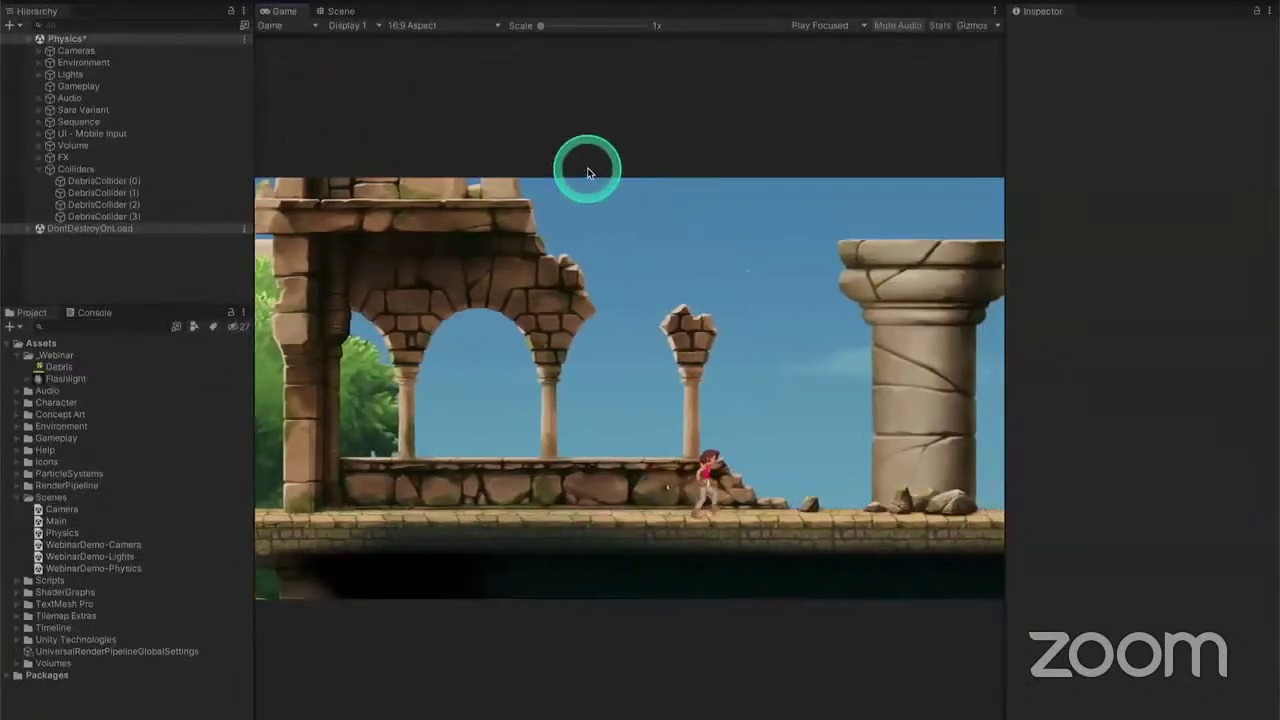
Return to the Scene view during play and examine the stones floating above the ruined arches
{"action": "left_click", "coordinate": [331, 13]}
{"action": "scroll", "coordinate": [805, 172], "scroll_direction": "up", "scroll_amount": 1}
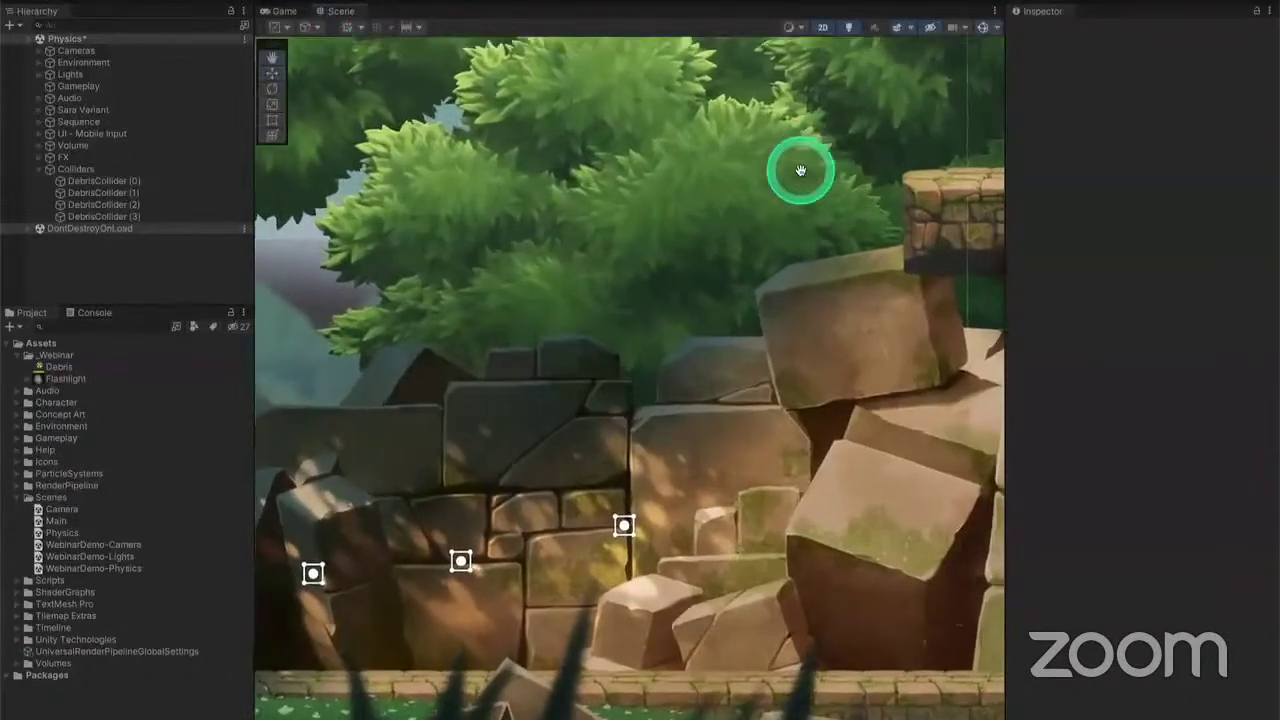
{"action": "left_click_drag", "start_coordinate": [803, 171], "coordinate": [397, 609]}
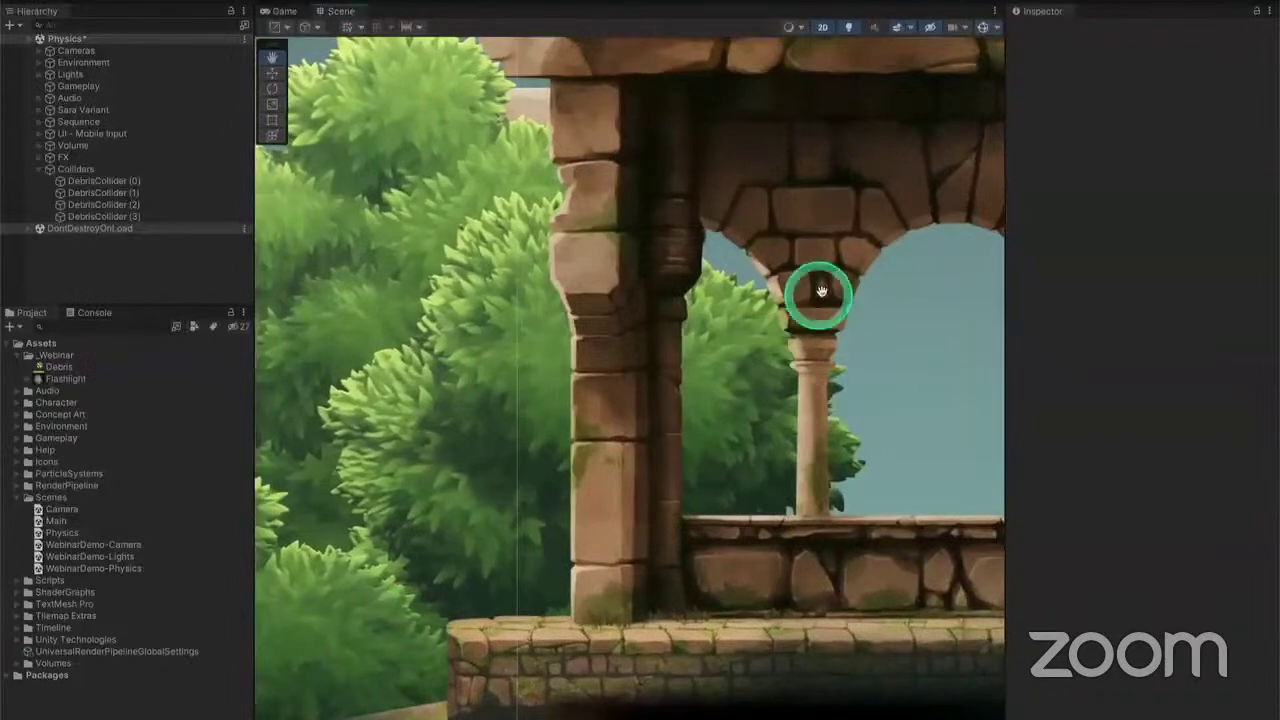
{"action": "left_click_drag", "start_coordinate": [821, 291], "coordinate": [195, 715]}
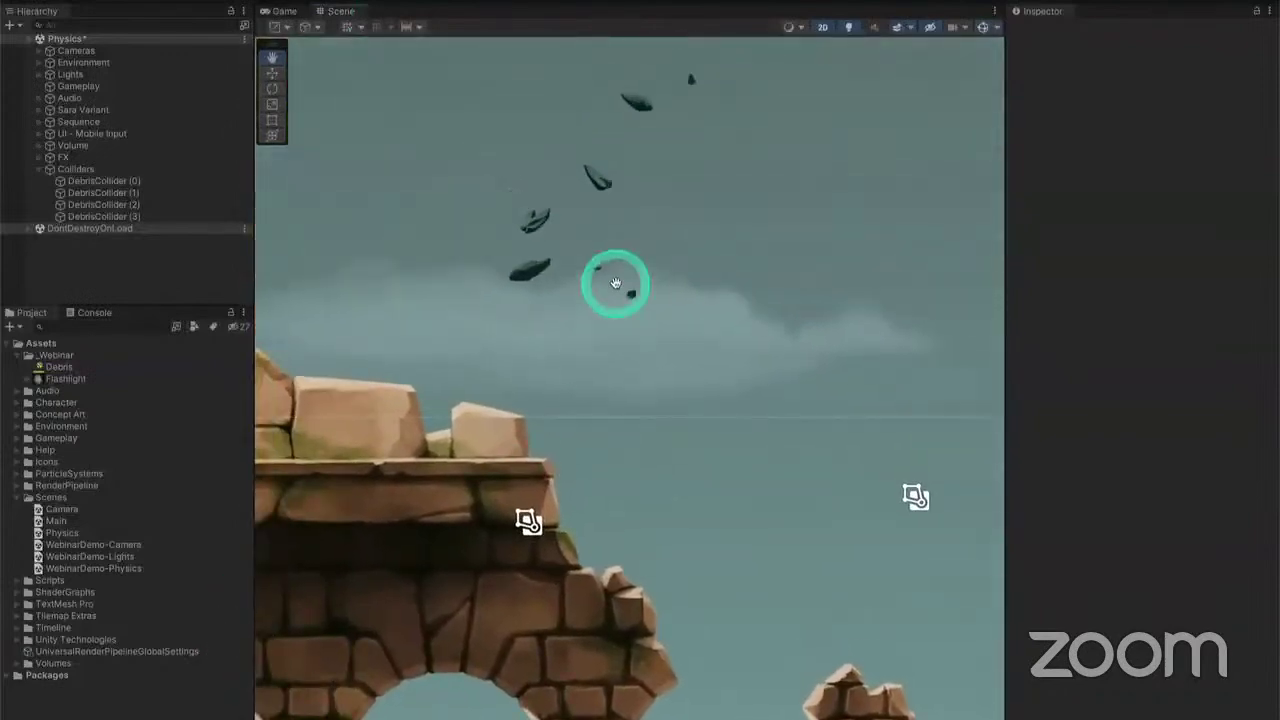
{"action": "left_click_drag", "start_coordinate": [615, 283], "coordinate": [709, 395]}
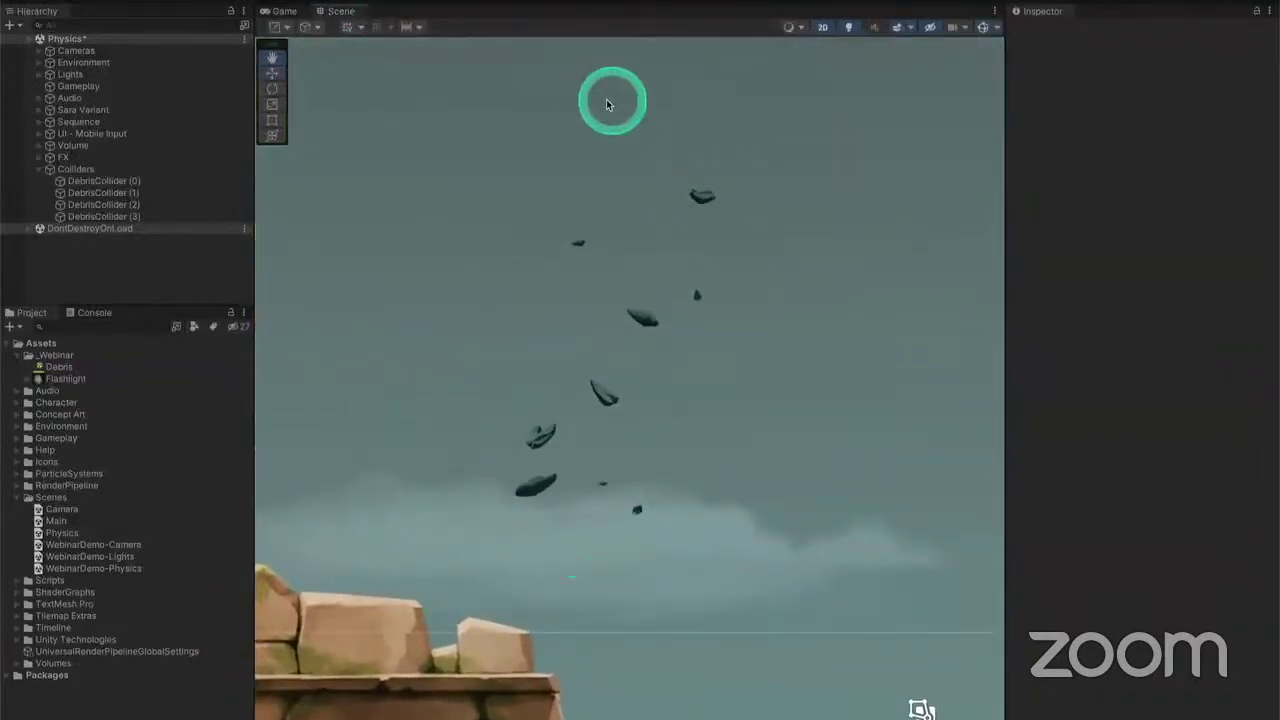
{"action": "left_click_drag", "start_coordinate": [523, 671], "coordinate": [597, 577]}
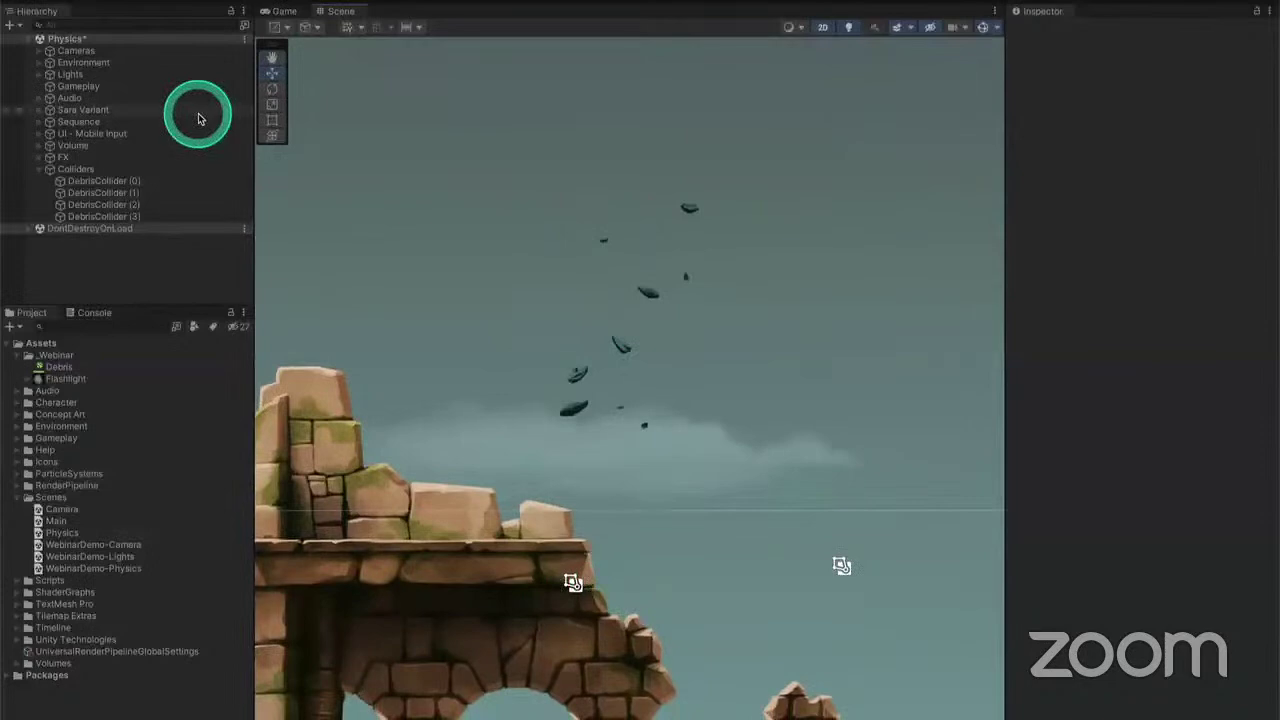
Expand Environment, select DebrisTrigger and examine the area its Box Collider 2D covers on the walkway
{"action": "left_click", "coordinate": [157, 63]}
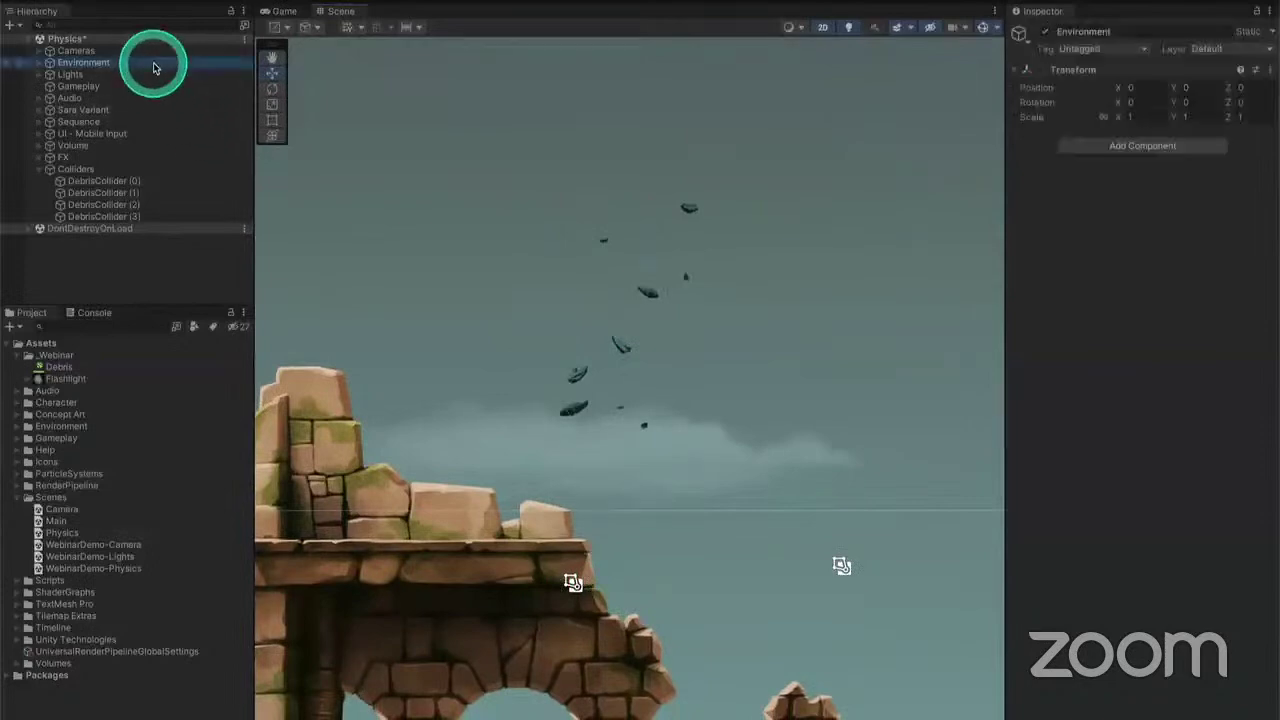
{"action": "key", "text": "Right"}
{"action": "key", "text": "Down"}
{"action": "key", "text": "Down"}
{"action": "key", "text": "Down"}
{"action": "key", "text": "Down"}
{"action": "key", "text": "Down"}
{"action": "key", "text": "Down"}
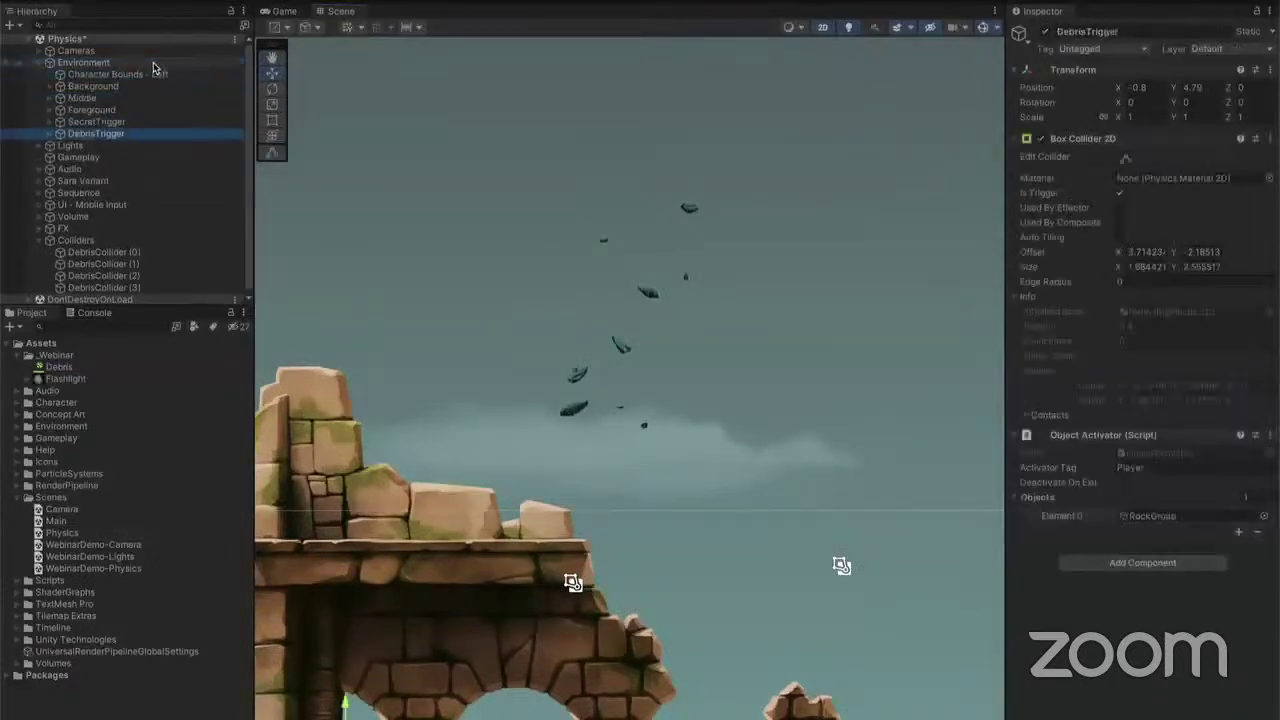
{"action": "middle_click_drag", "start_coordinate": [601, 496], "coordinate": [614, 95]}
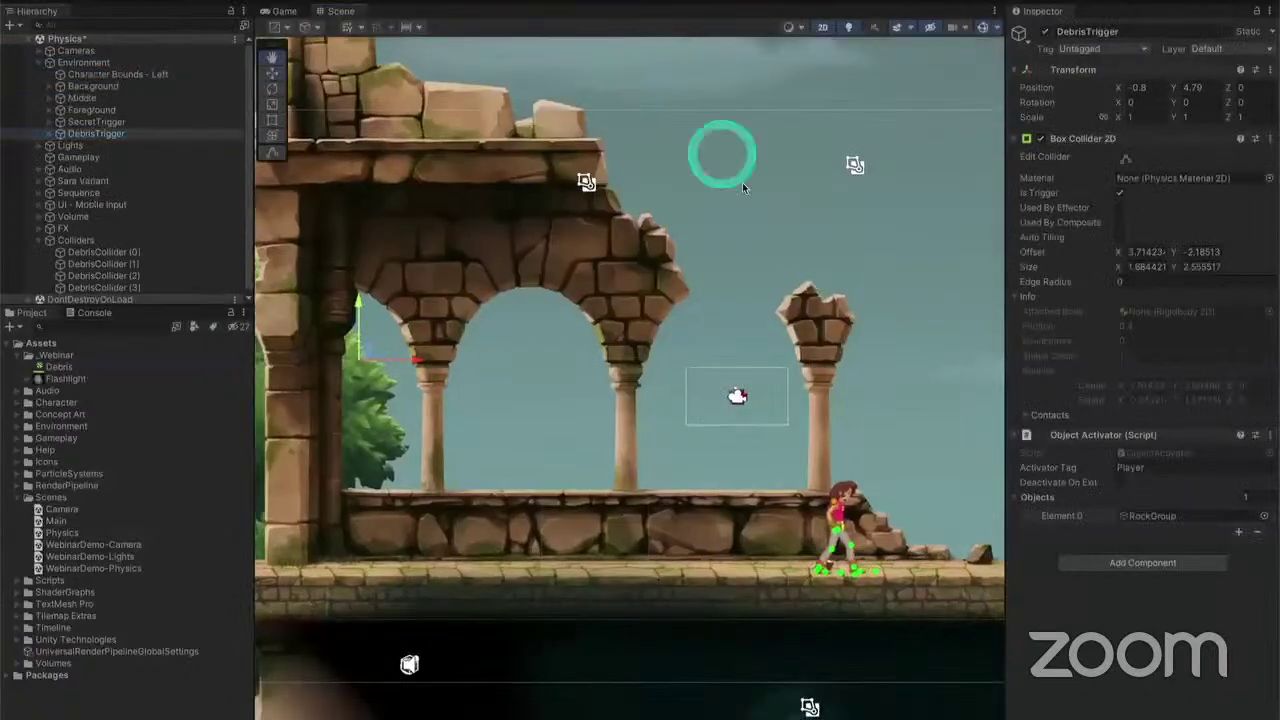
{"action": "left_click", "coordinate": [1124, 160]}
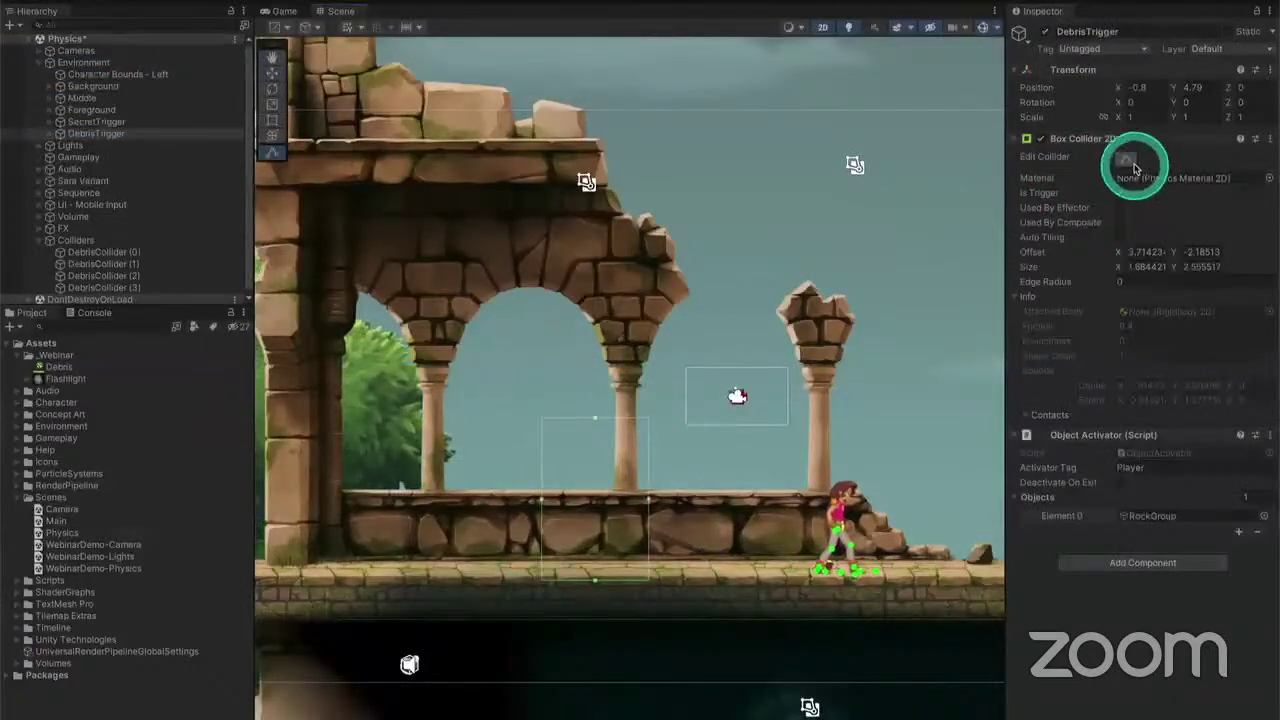
{"action": "left_click", "coordinate": [1130, 160]}
Expand DebrisTrigger and its RockGroup, and select all the stones from stone_a to stone_i
{"action": "middle_click_drag", "start_coordinate": [777, 219], "coordinate": [768, 467]}
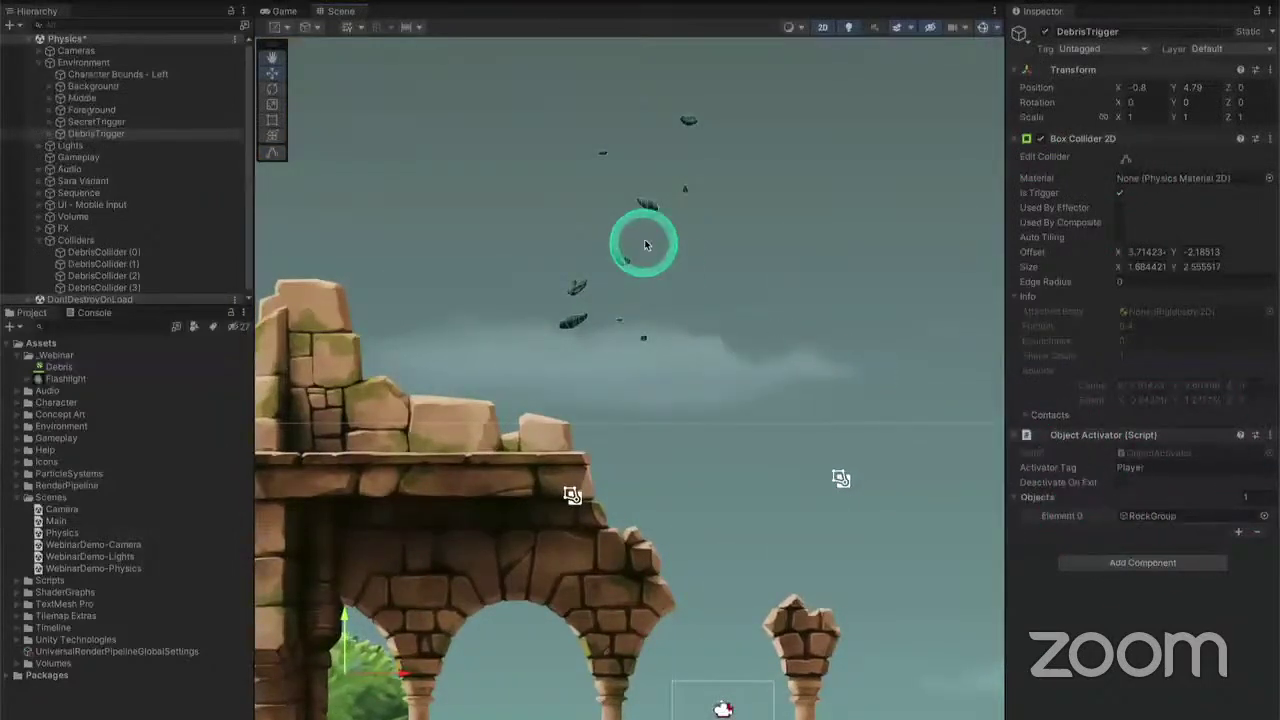
{"action": "scroll", "coordinate": [83, 255], "scroll_direction": "down", "scroll_amount": 1}
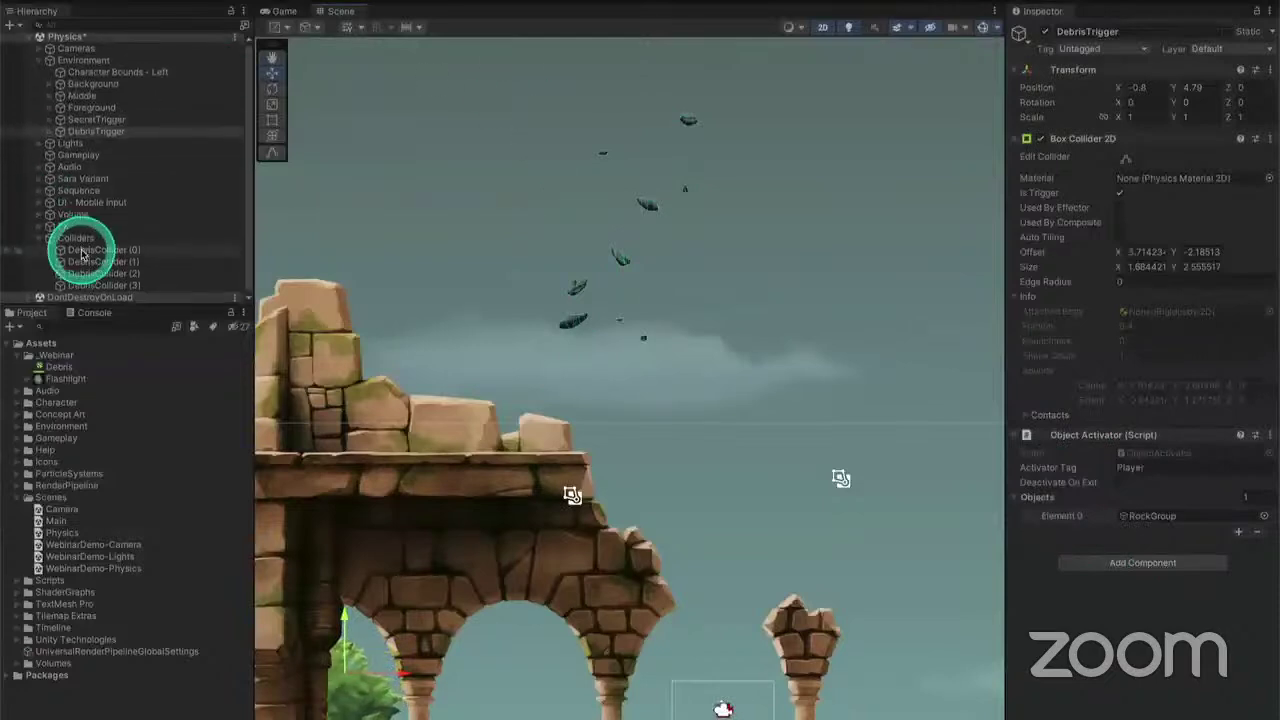
{"action": "left_click", "coordinate": [130, 251]}
{"action": "left_click", "coordinate": [114, 132]}
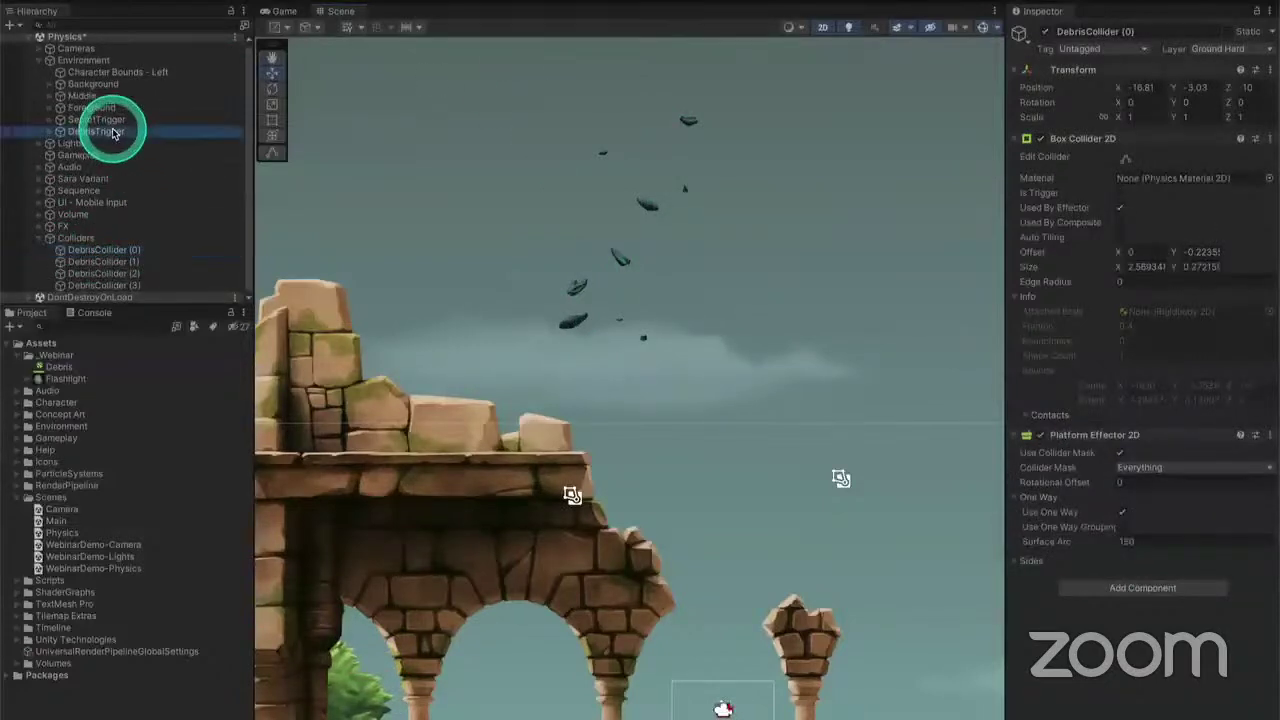
{"action": "key", "text": "Right"}
{"action": "key", "text": "Down"}
{"action": "key", "text": "Down"}
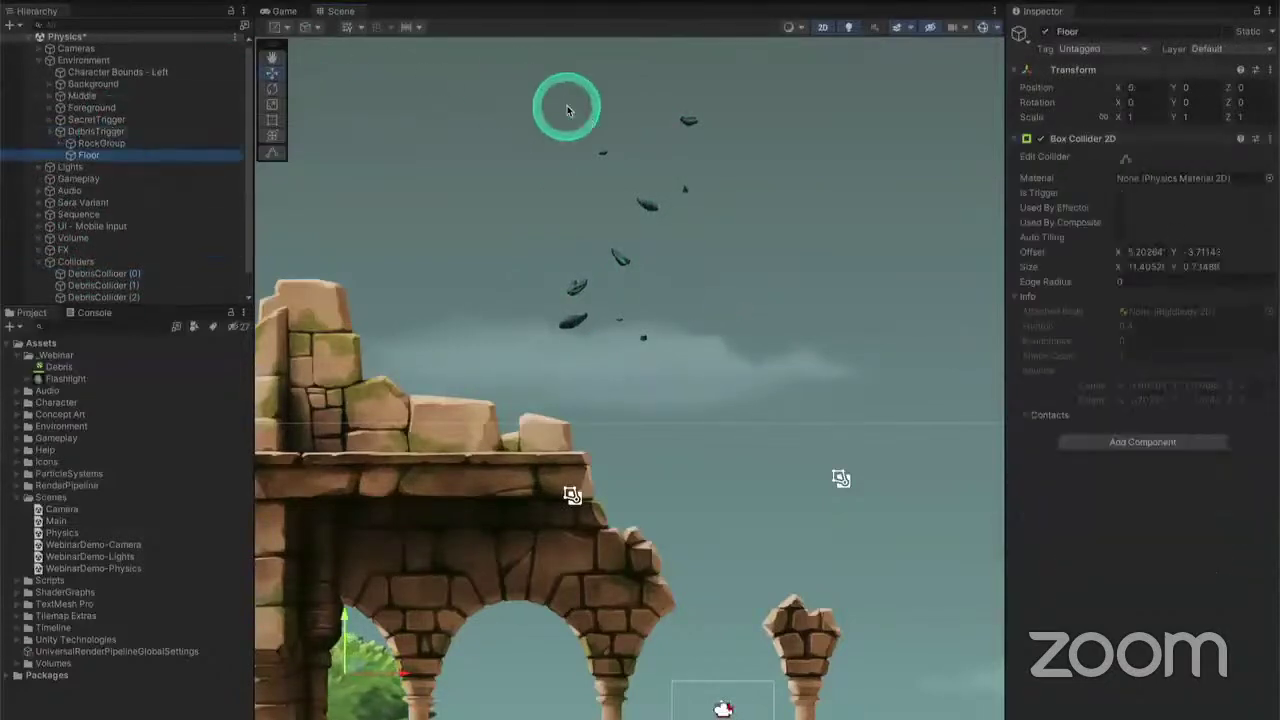
{"action": "key", "text": "Up"}
{"action": "key", "text": "Right"}
{"action": "key", "text": "Down"}
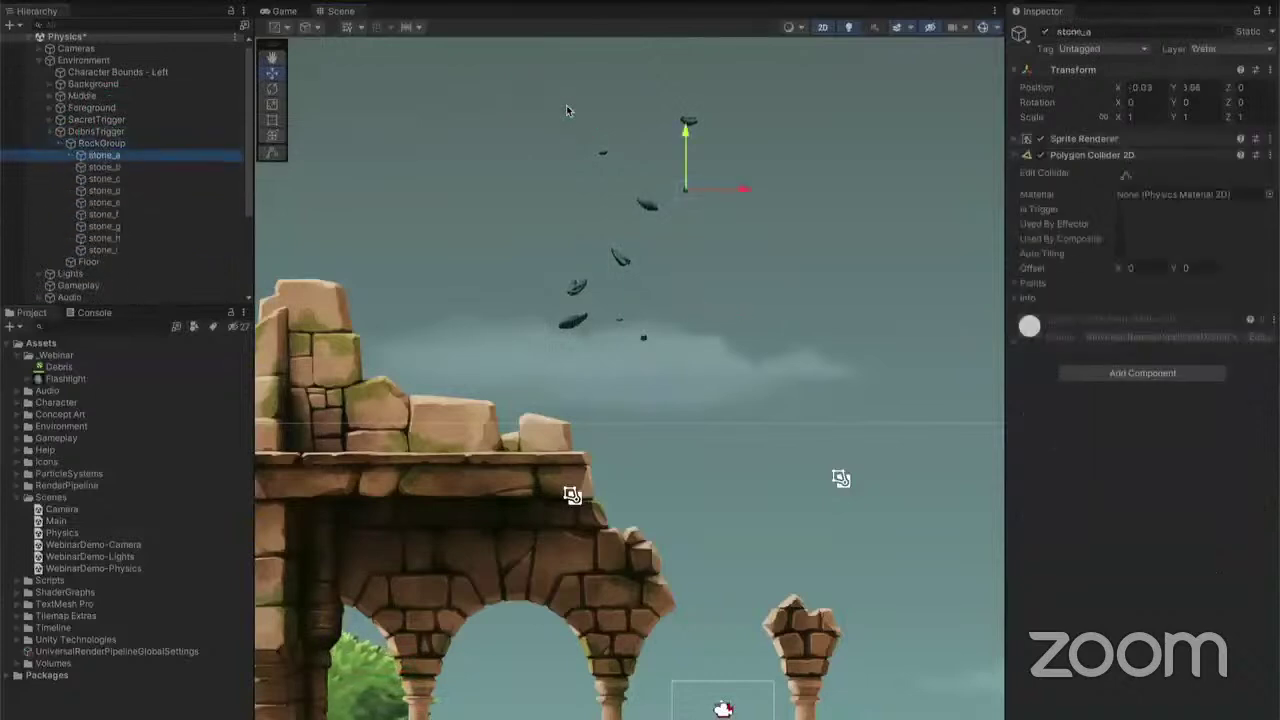
{"action": "key", "text": "shift+Down"}
{"action": "key", "text": "shift+Down"}
{"action": "key", "text": "shift+Down"}
{"action": "key", "text": "shift+Down"}
{"action": "key", "text": "shift+Down"}
{"action": "key", "text": "shift+Down"}
{"action": "key", "text": "shift+Down"}
{"action": "key", "text": "shift+Down"}
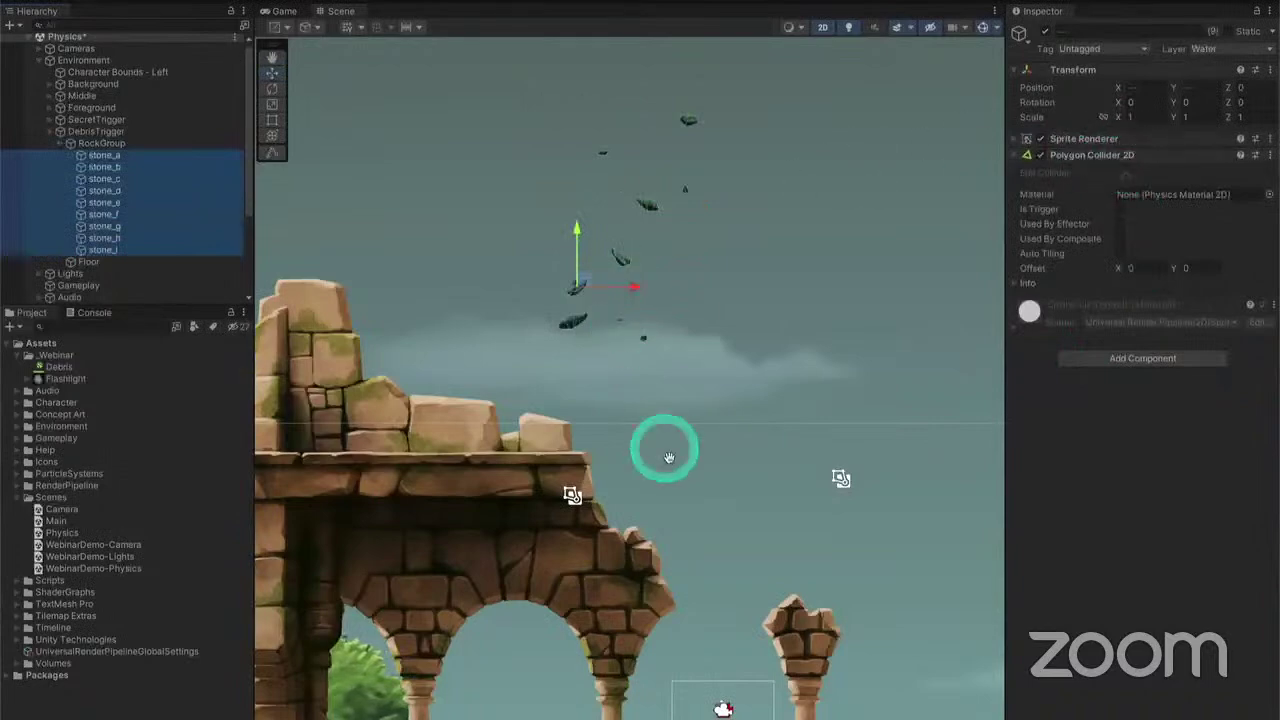
Add a Rigidbody 2D to the selected stones while the scene is playing and check where they land
{"action": "middle_click_drag", "start_coordinate": [669, 457], "coordinate": [677, 346]}
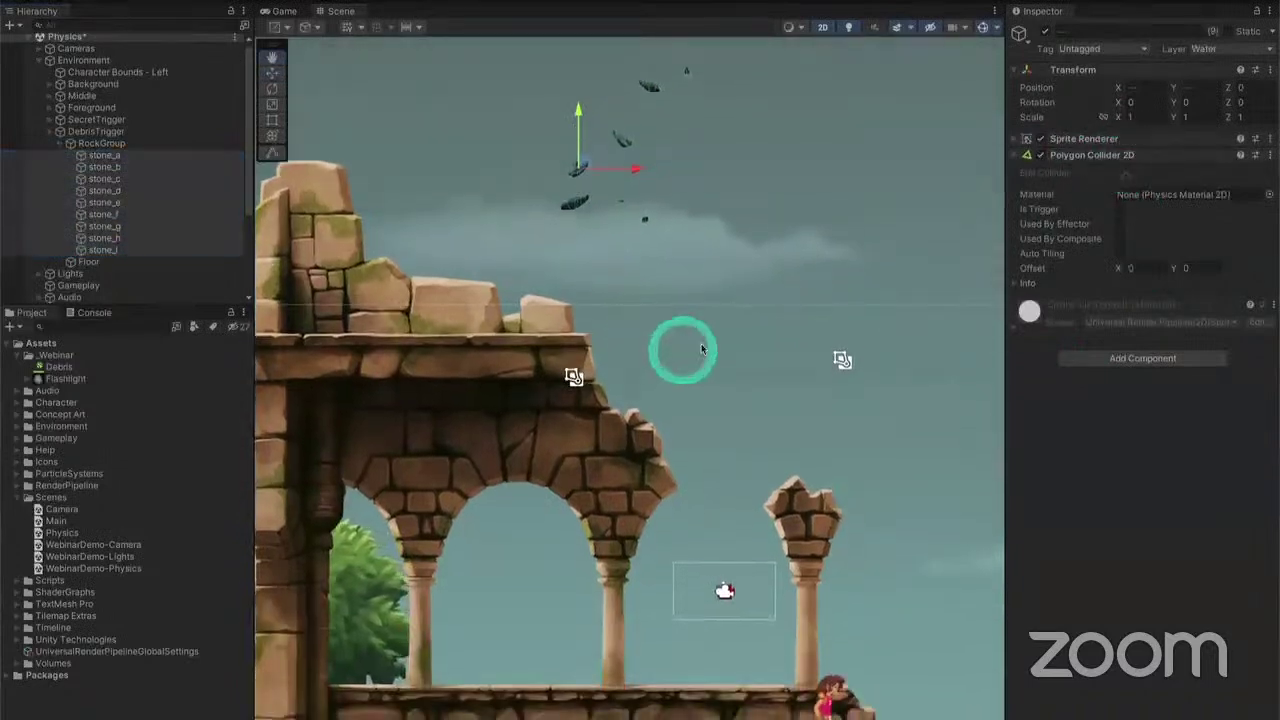
{"action": "left_click", "coordinate": [1146, 360]}
{"action": "type", "text": "rigi"}
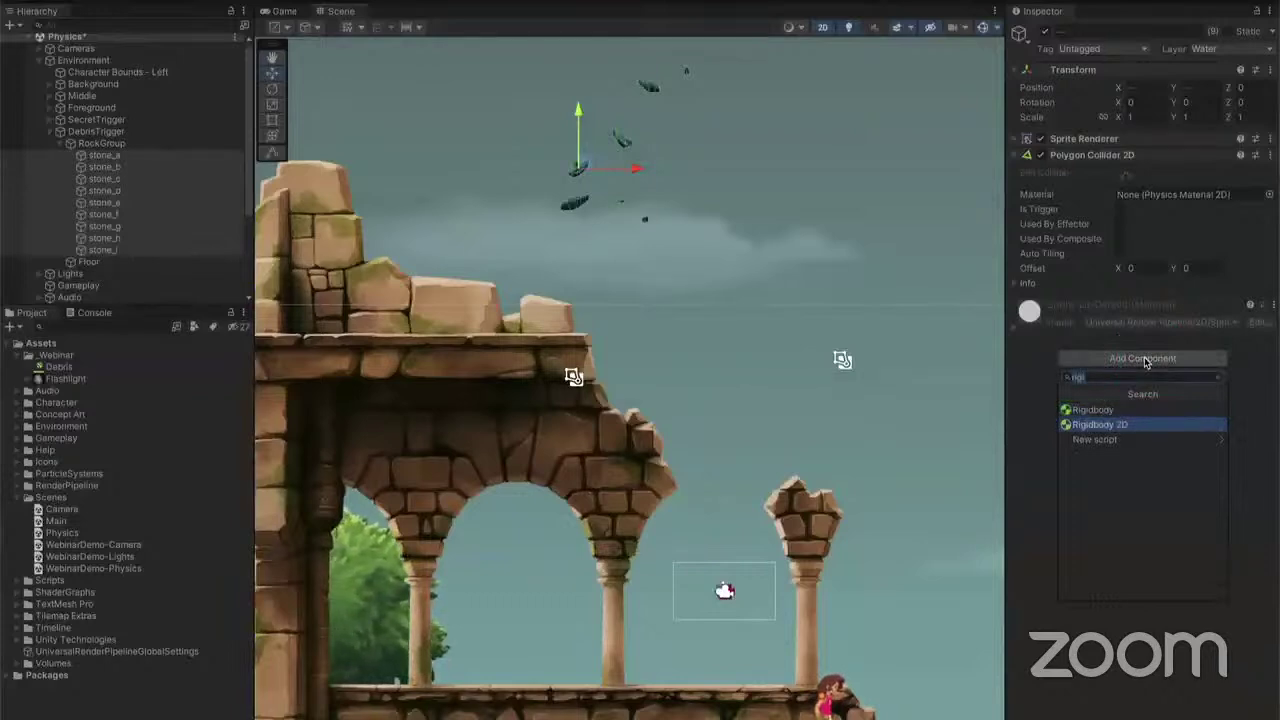
{"action": "key", "text": "Return"}
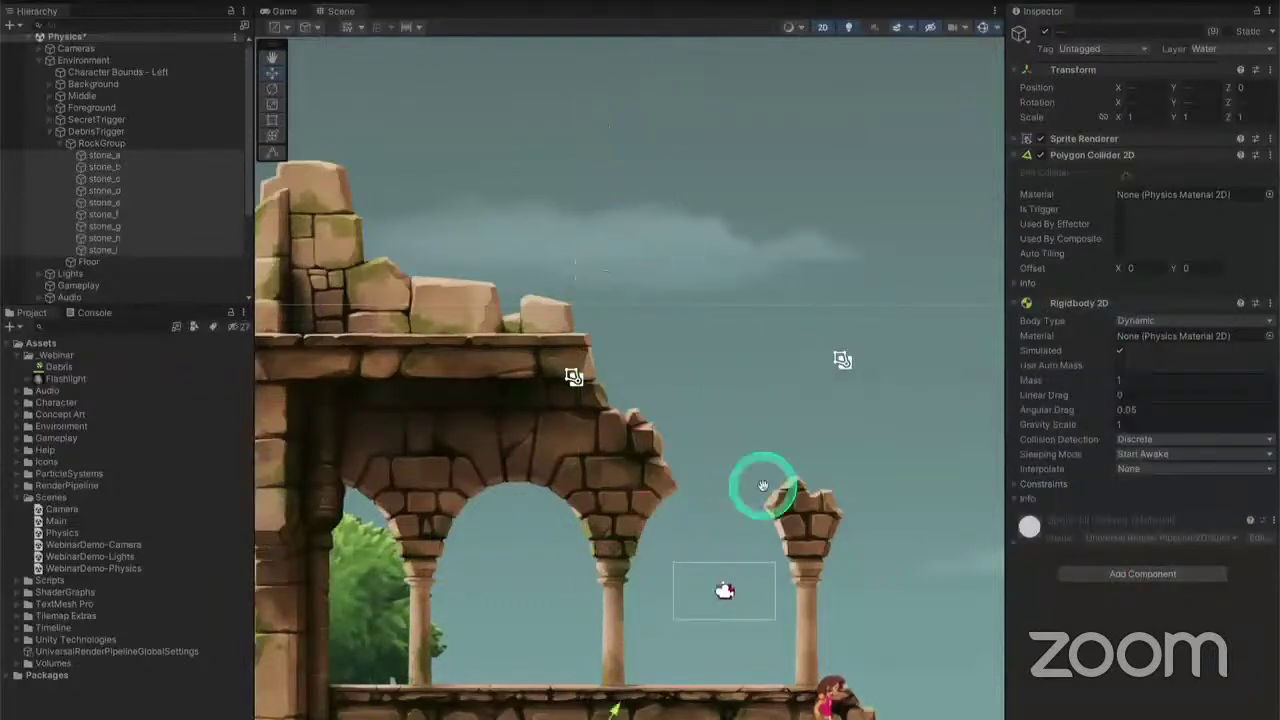
{"action": "left_click_drag", "start_coordinate": [760, 486], "coordinate": [779, 227]}
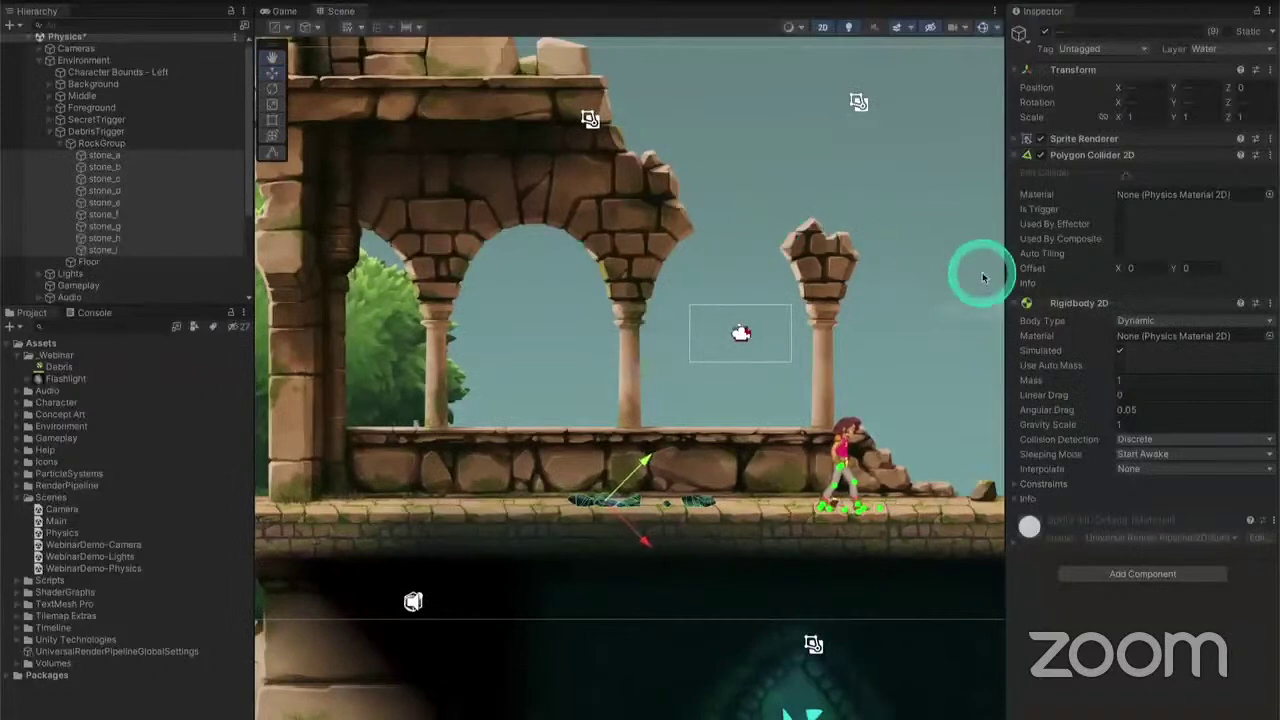
Set the stones' body type to Static, lift them above the walkway, restore Dynamic, and stop the play session
{"action": "left_click", "coordinate": [1157, 321]}
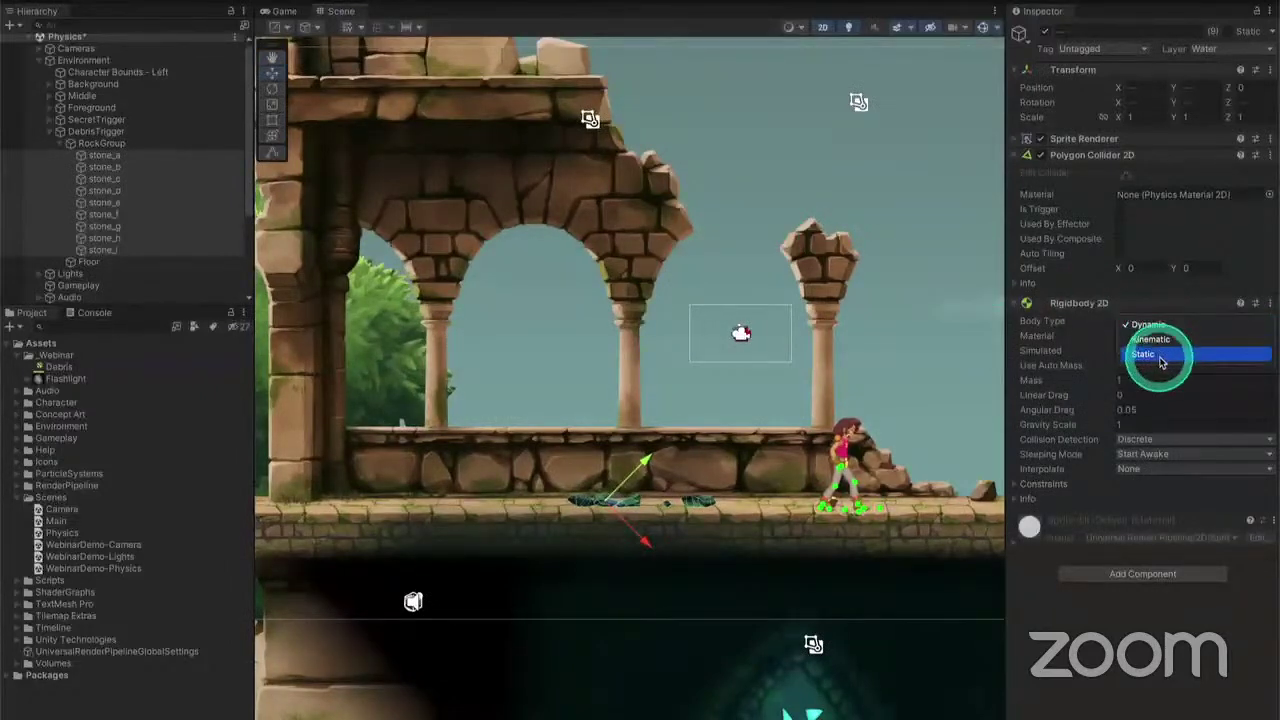
{"action": "left_click", "coordinate": [1150, 354]}
{"action": "left_click_drag", "start_coordinate": [617, 510], "coordinate": [623, 234]}
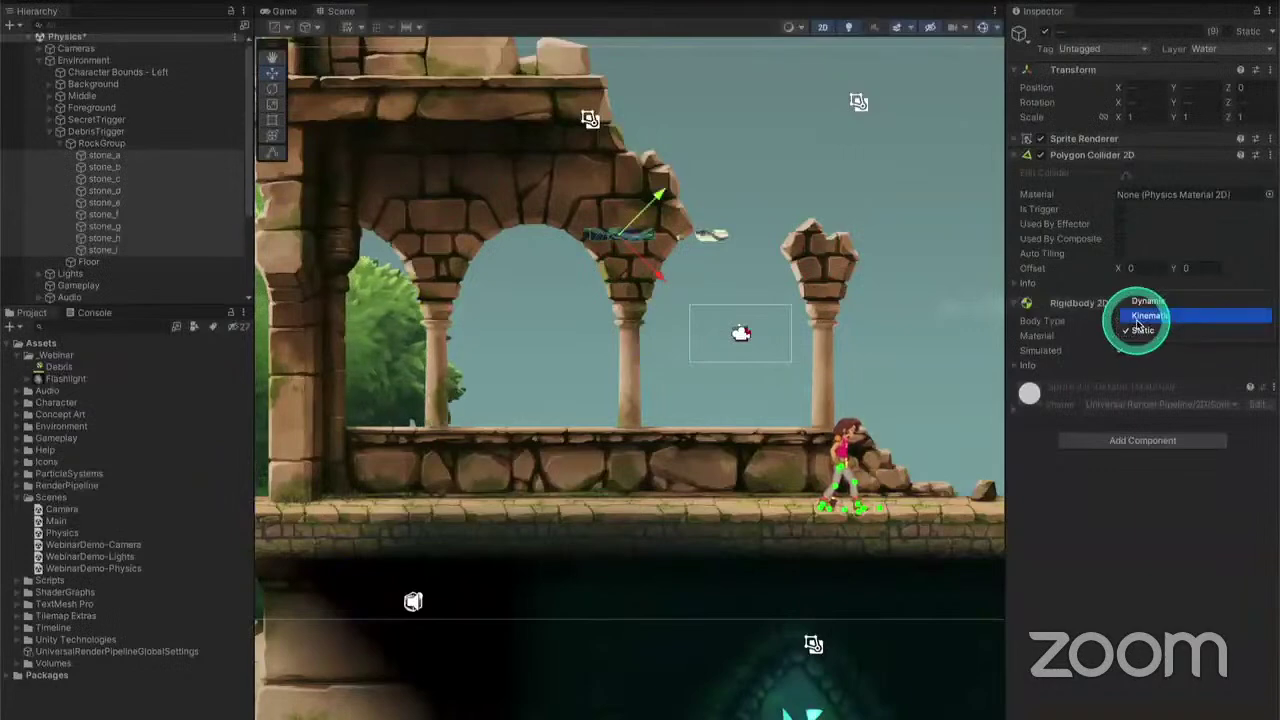
{"action": "left_click", "coordinate": [1148, 301]}
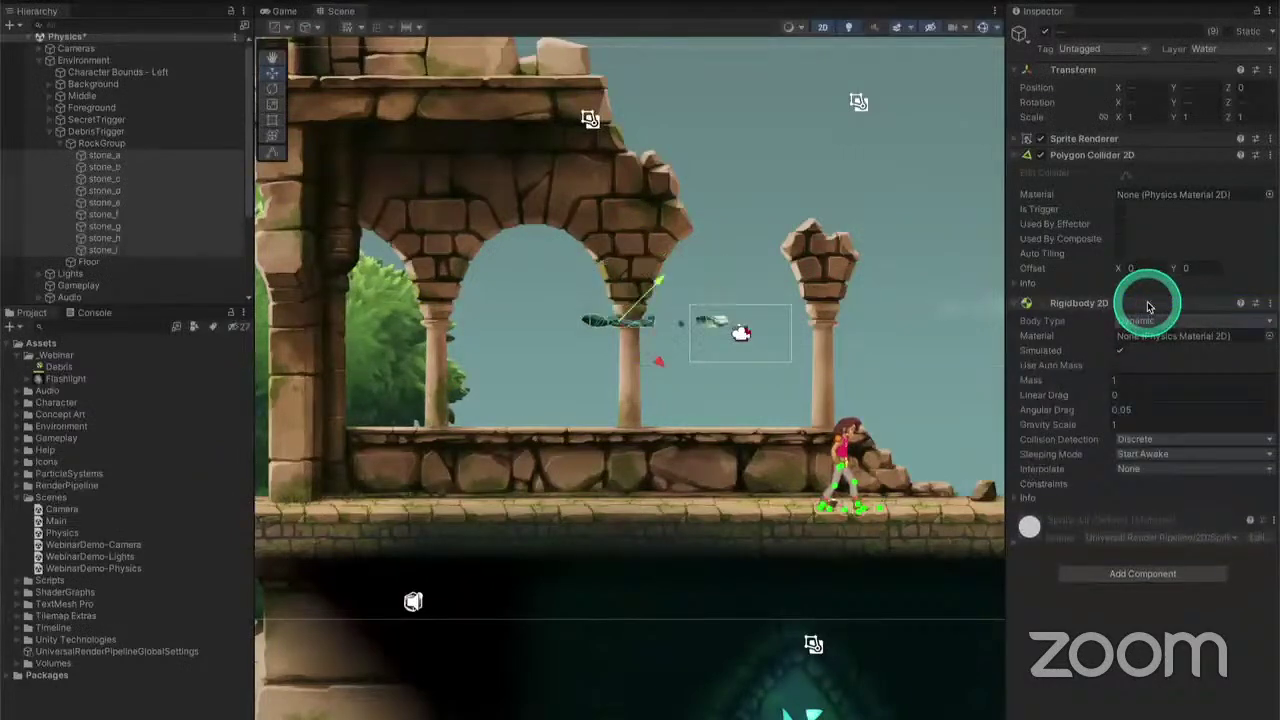
{"action": "left_click", "coordinate": [611, 2]}
Add a Rigidbody 2D to stone_a through stone_i outside play mode, and play the scene
{"action": "left_click", "coordinate": [1108, 357]}
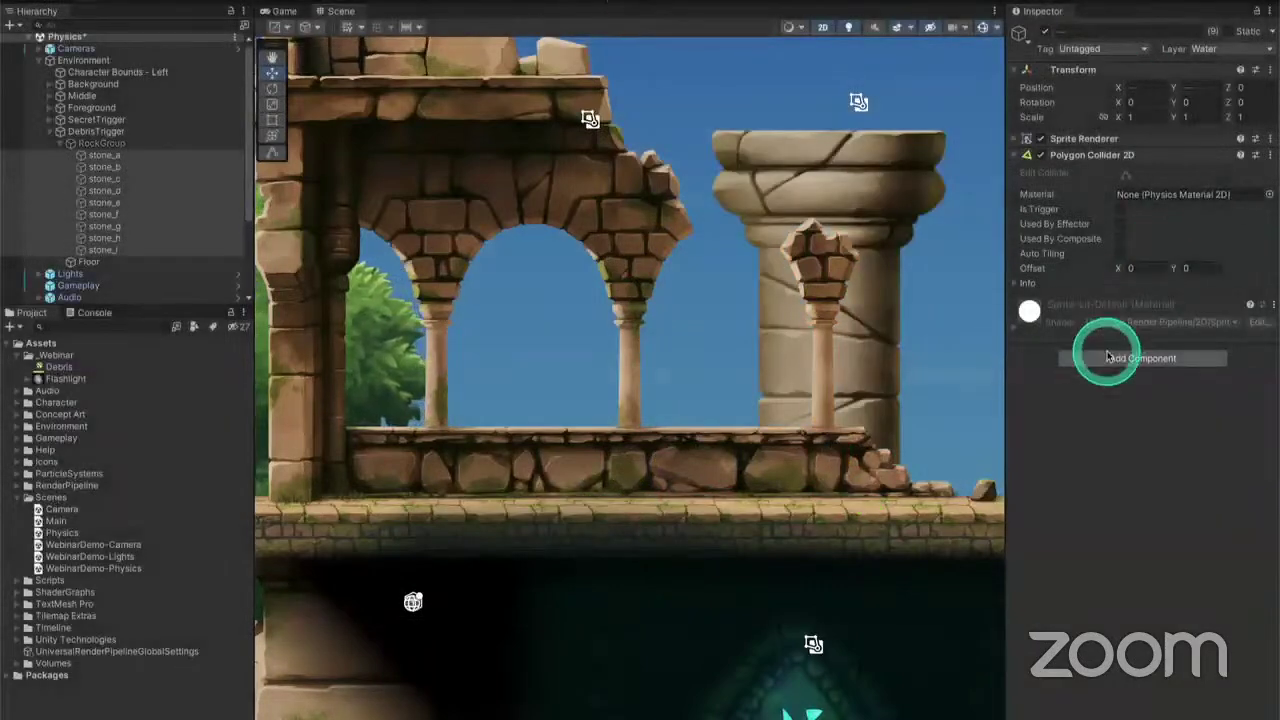
{"action": "key", "text": "Return"}
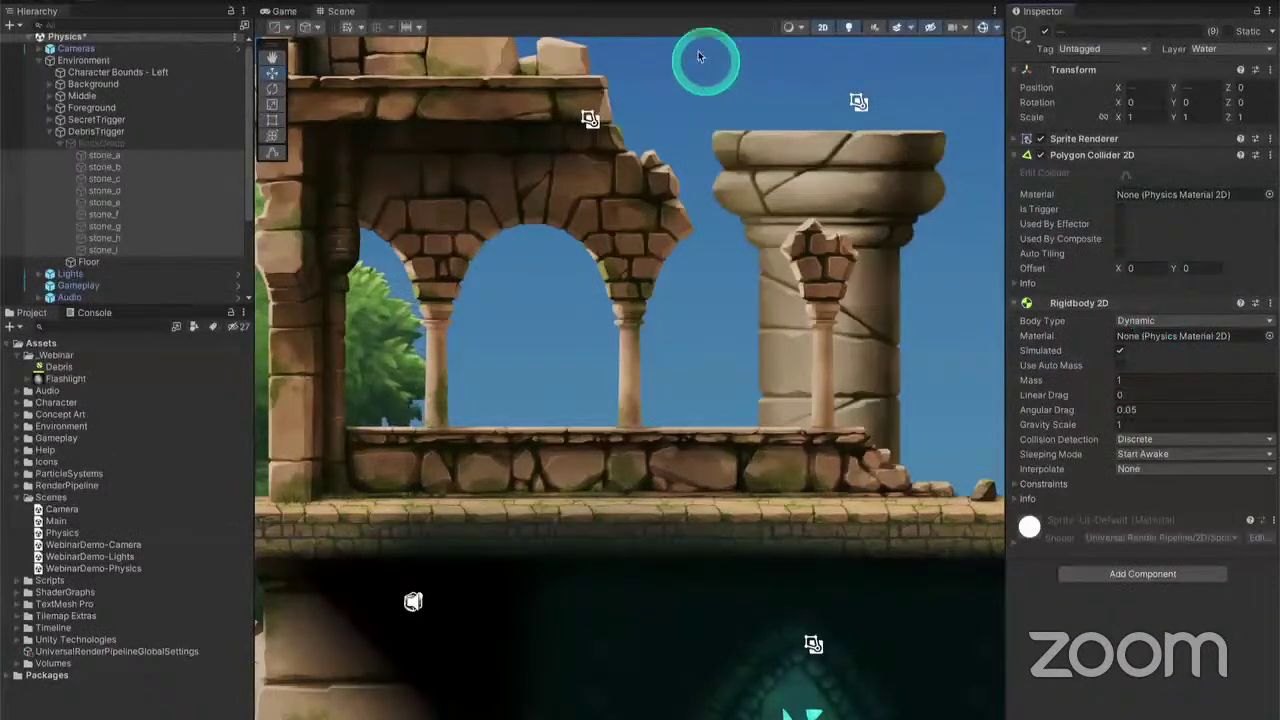
{"action": "left_click", "coordinate": [620, 3]}
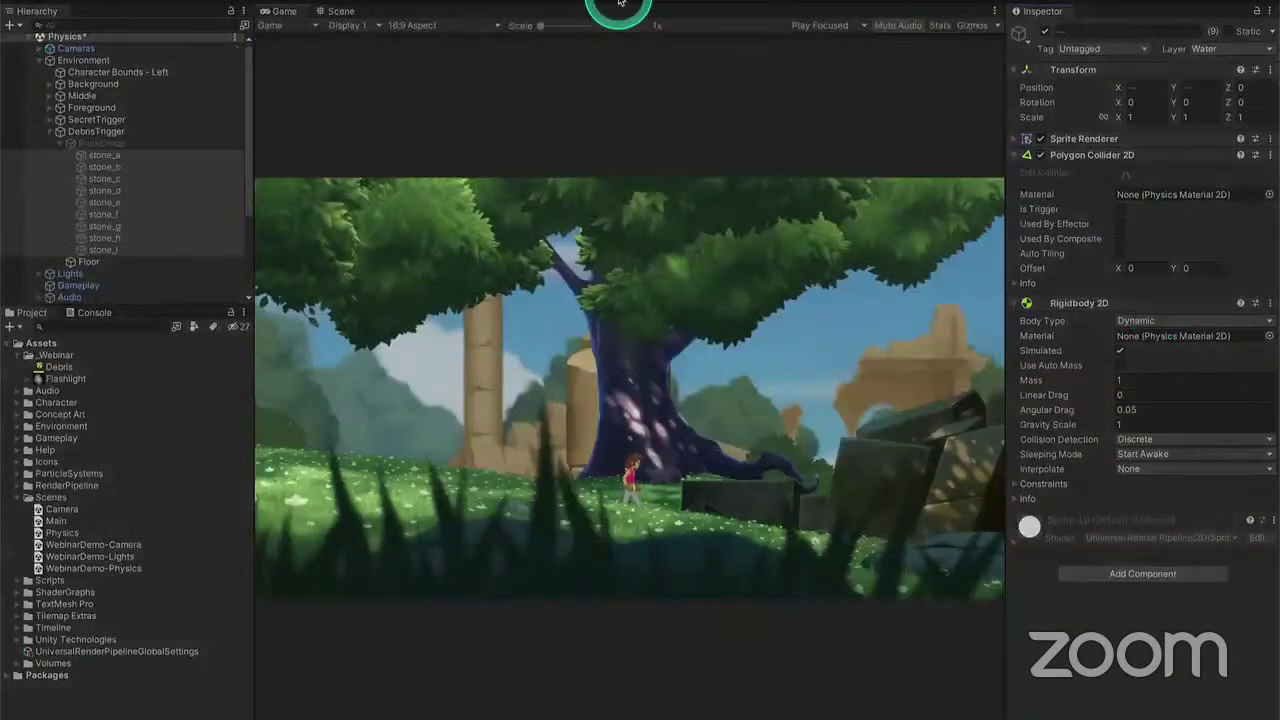
Run and jump the character over the debris to the ruined walkway, check how the triggered stones fall, and stop the play session
{"action": "key", "text": "space"}
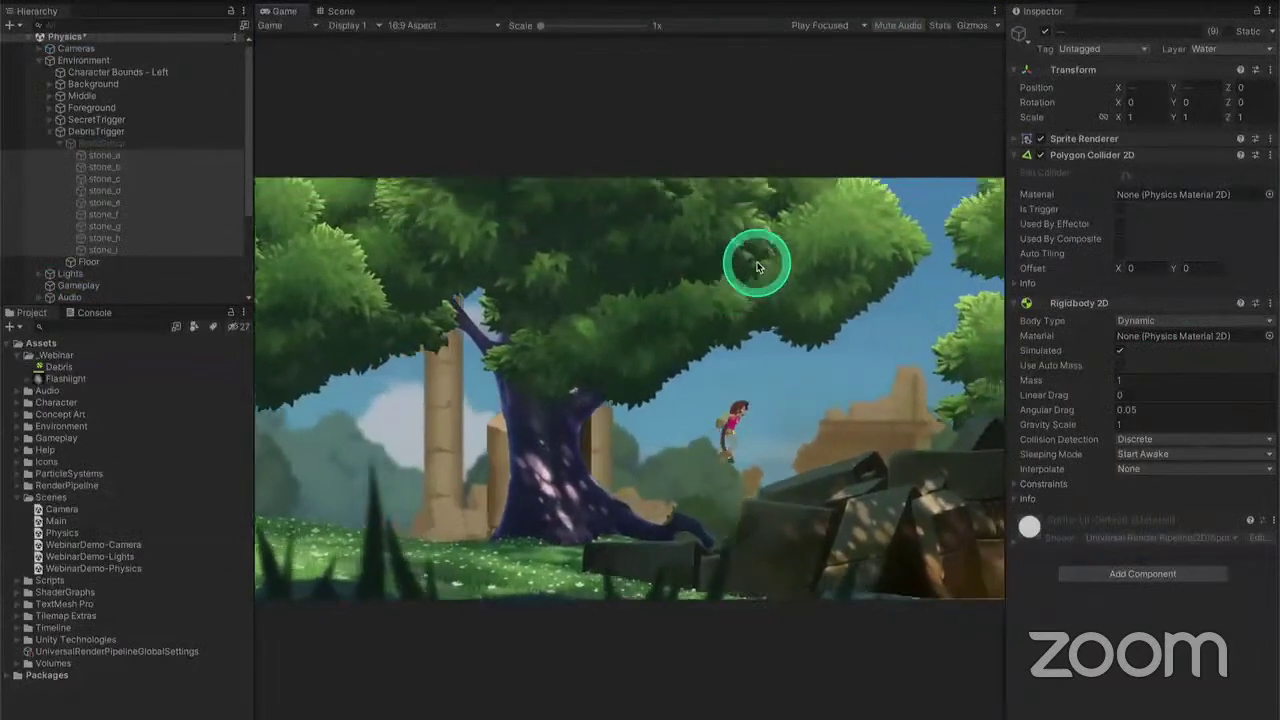
{"action": "key", "text": "space"}
{"action": "key", "text": "space"}
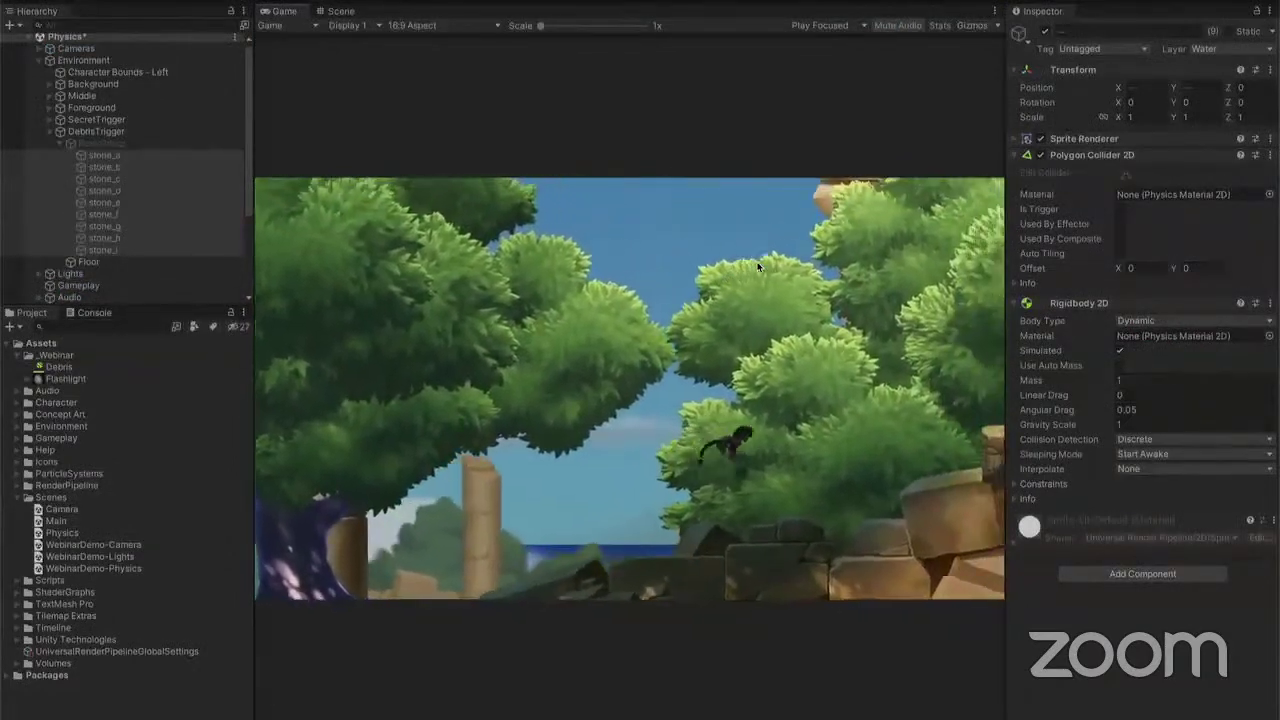
{"action": "key", "text": "space"}
{"action": "key", "text": "Right"}
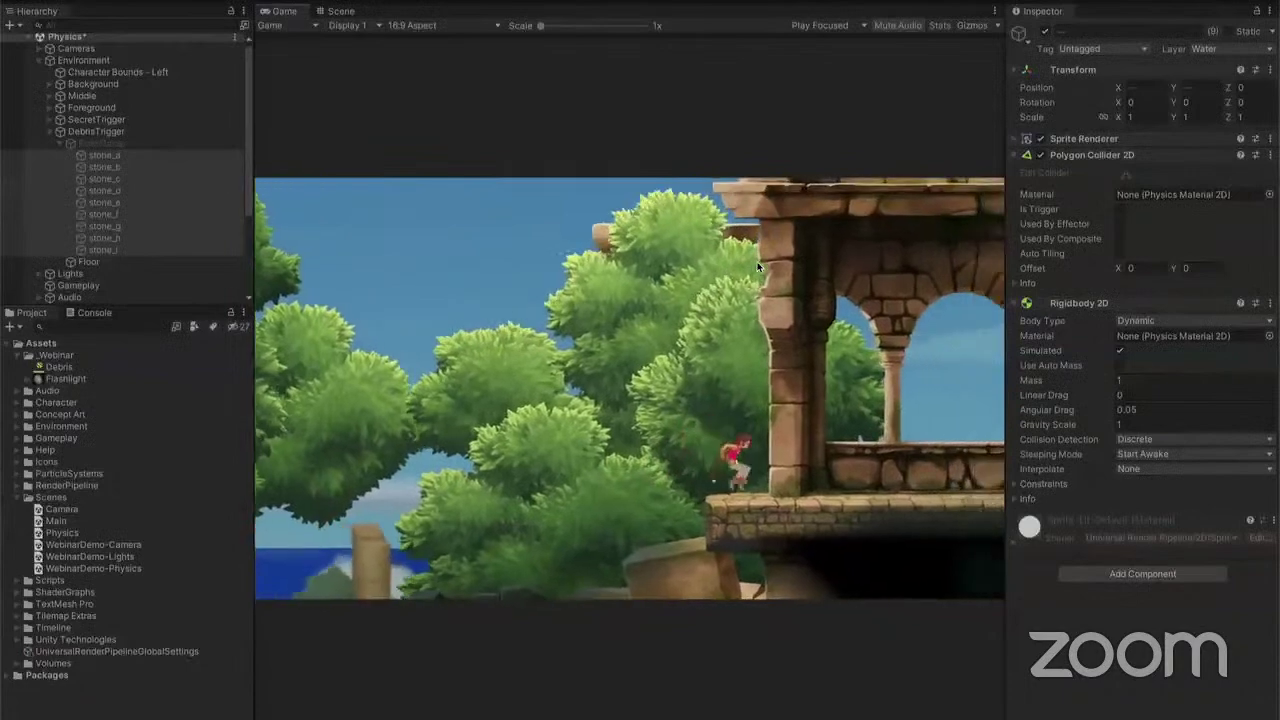
{"action": "key", "text": "Right"}
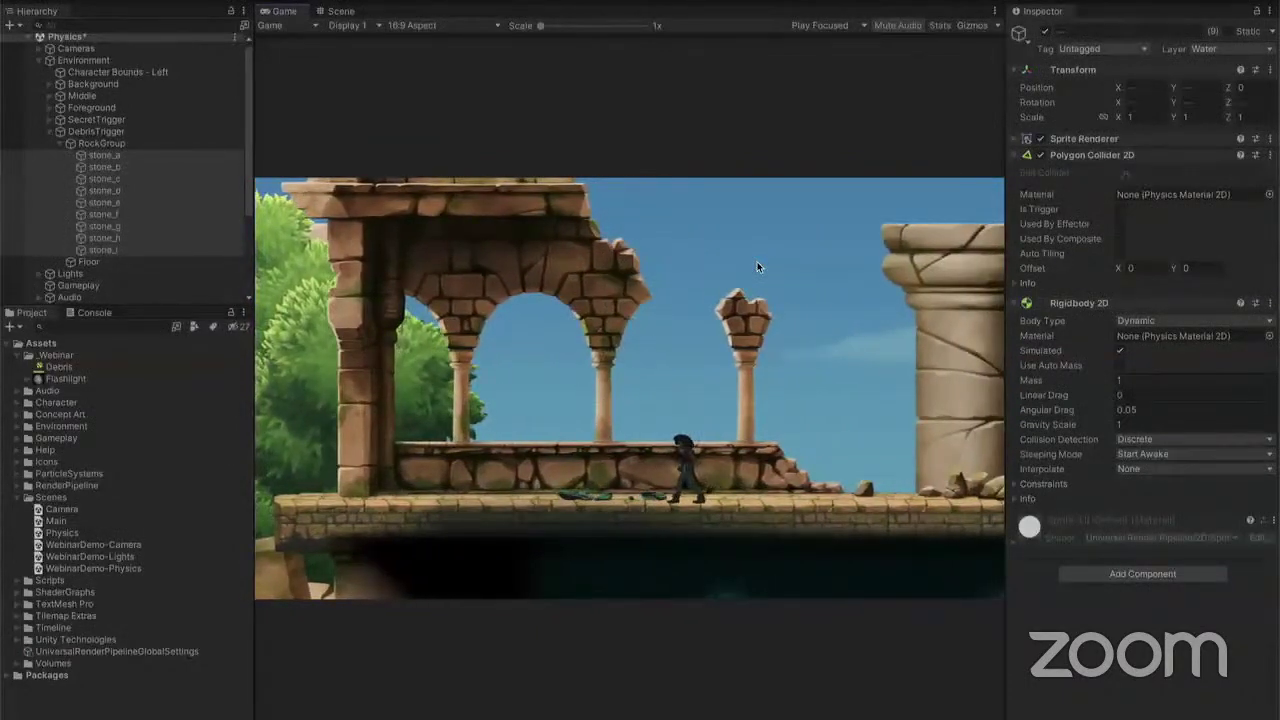
{"action": "key", "text": "Left"}
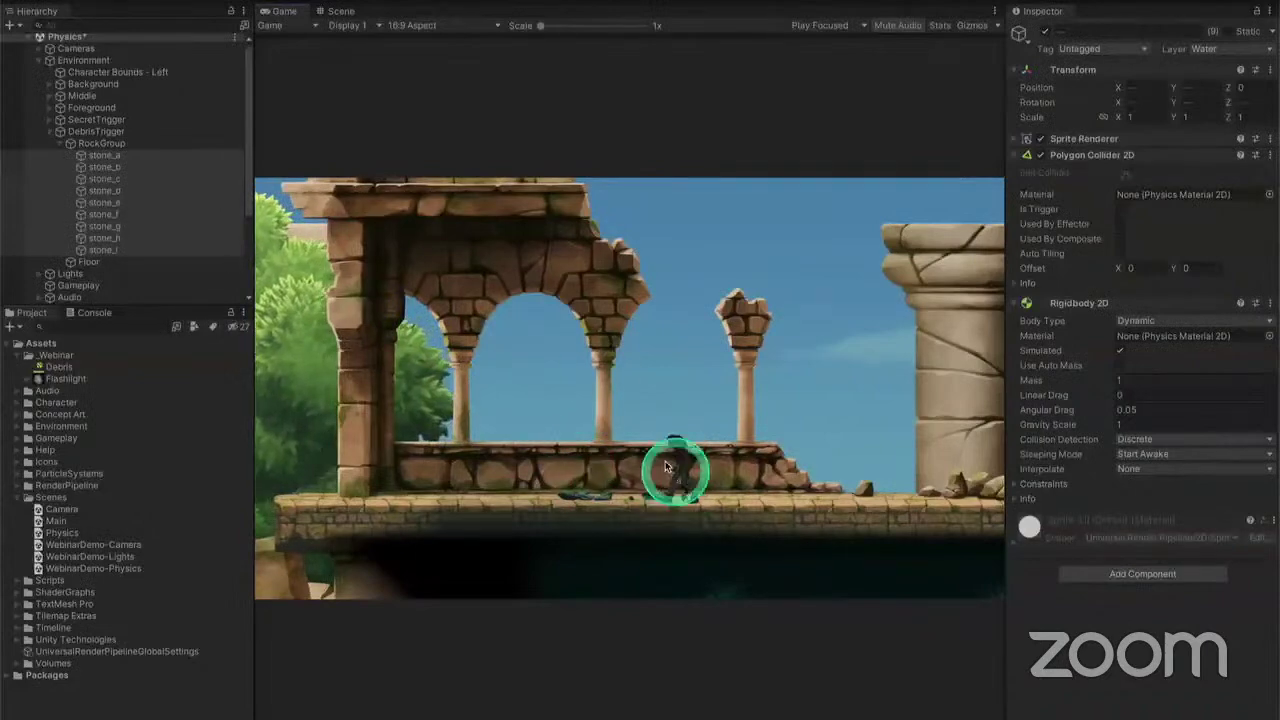
{"action": "left_click", "coordinate": [620, 4]}
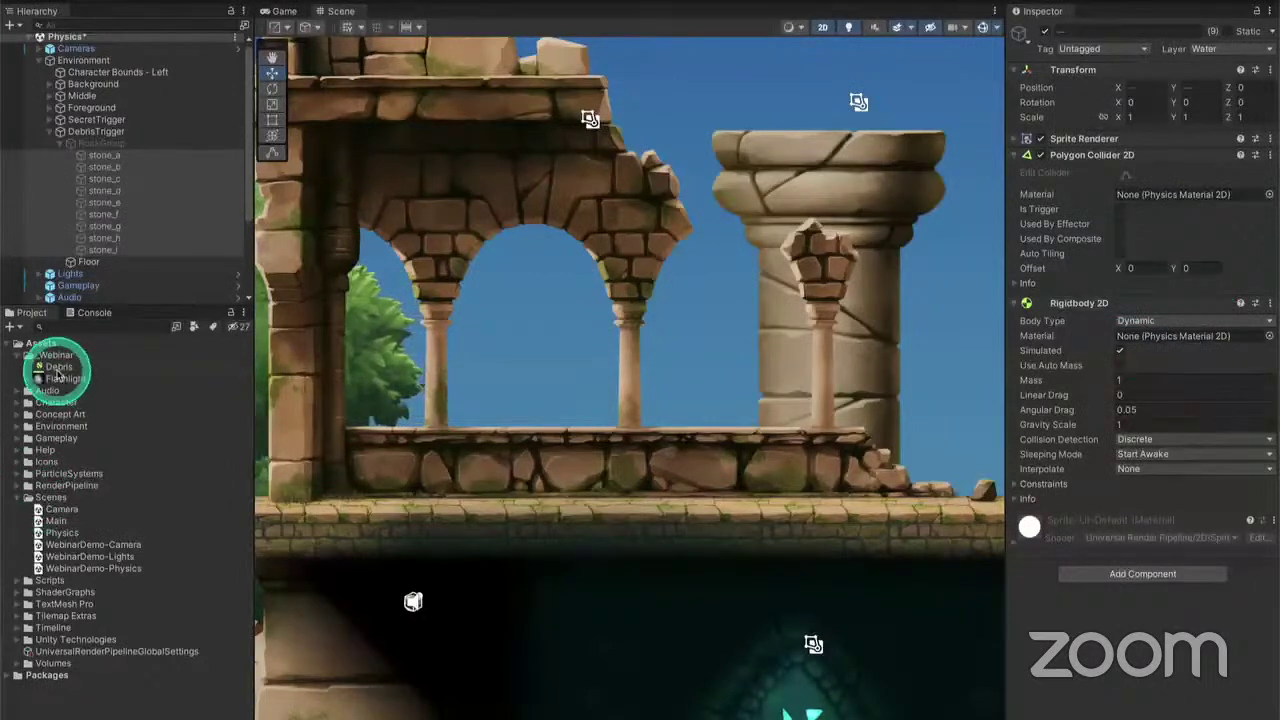
Inspect the Debris material's friction and bounciness, and look up the Physics Material 2D entry among the 2D assets that can be created
{"action": "left_click", "coordinate": [59, 368]}
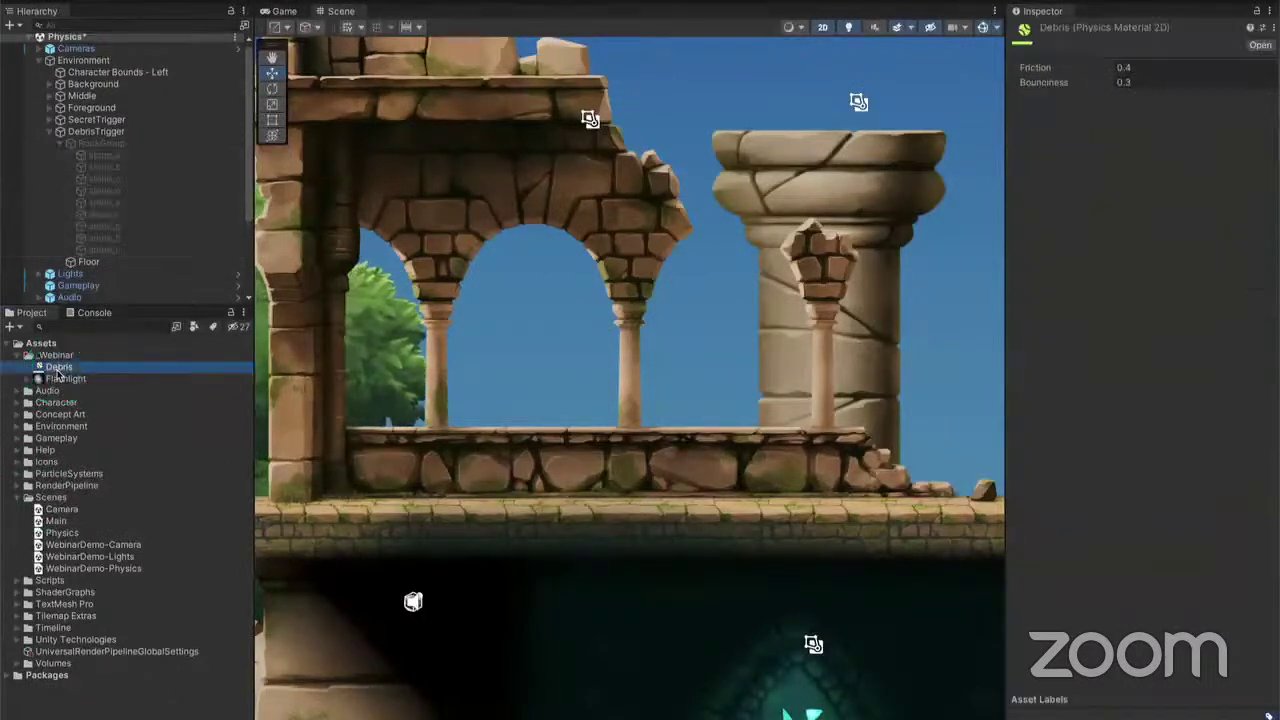
{"action": "right_click", "coordinate": [59, 374]}
{"action": "mouse_move", "coordinate": [110, 352]}
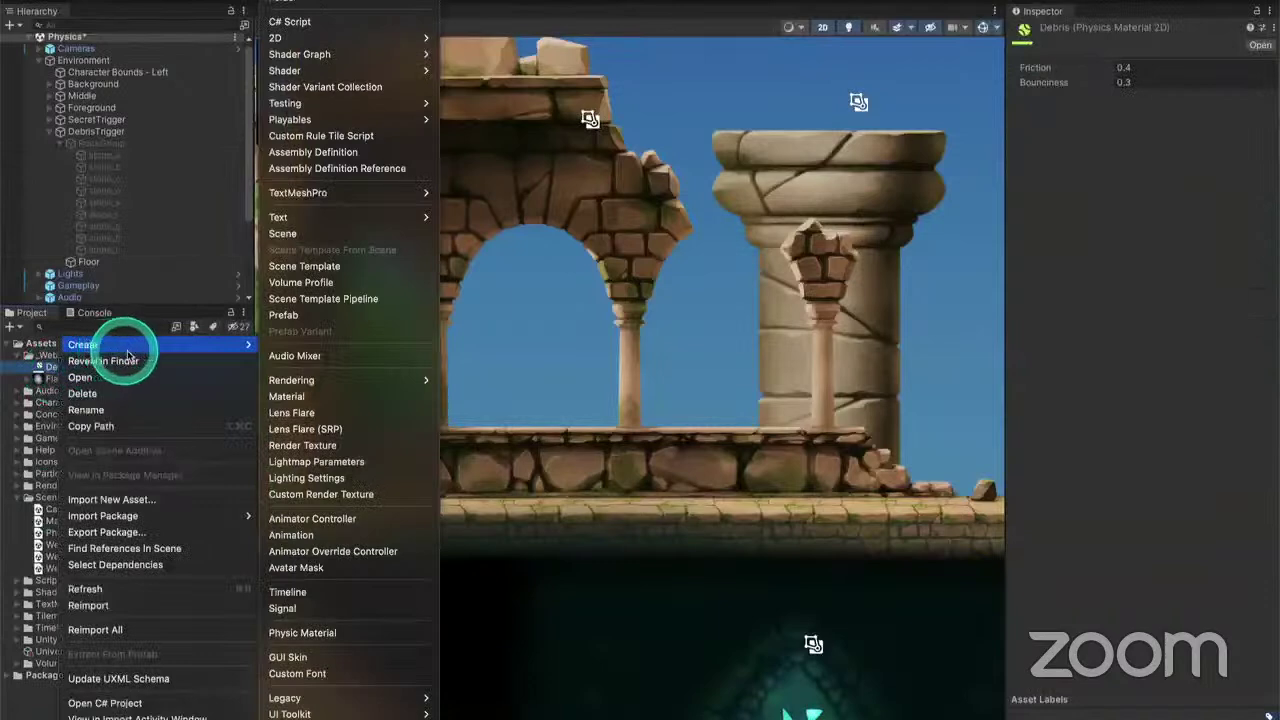
{"action": "mouse_move", "coordinate": [180, 354]}
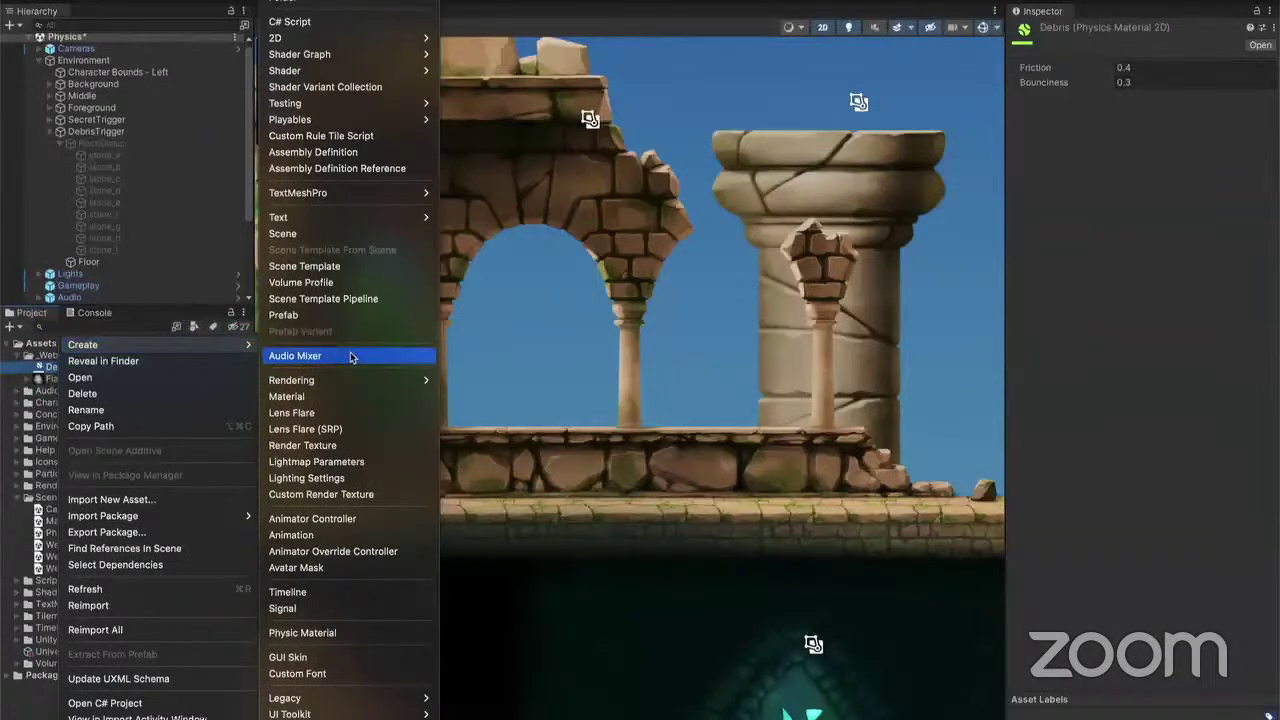
{"action": "scroll", "coordinate": [351, 358], "scroll_direction": "down", "scroll_amount": 3}
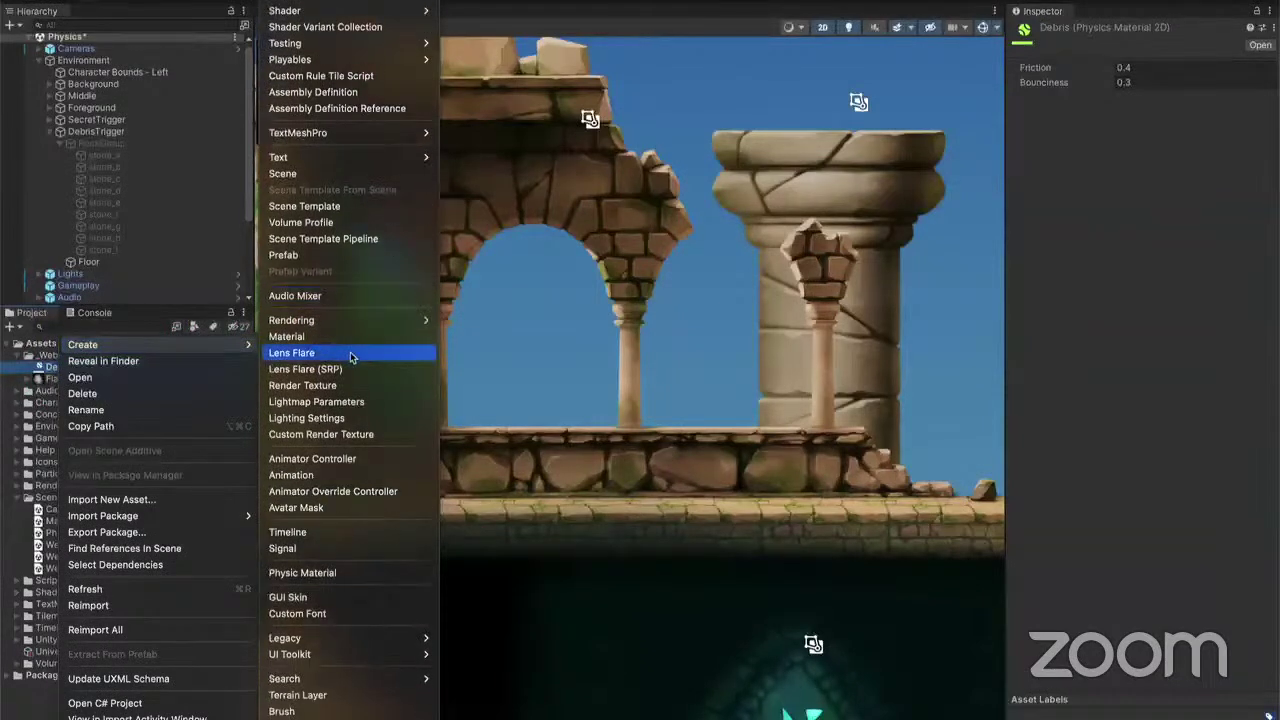
{"action": "scroll", "coordinate": [351, 358], "scroll_direction": "up", "scroll_amount": 3}
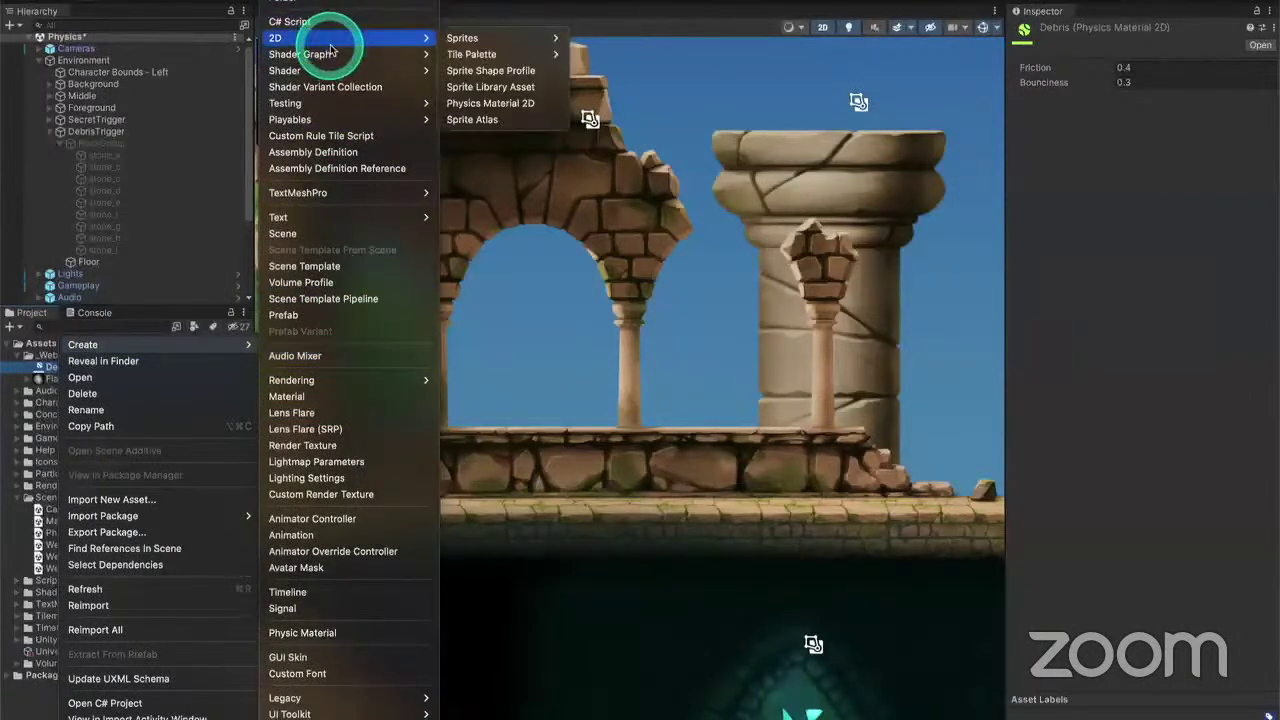
{"action": "mouse_move", "coordinate": [331, 54]}
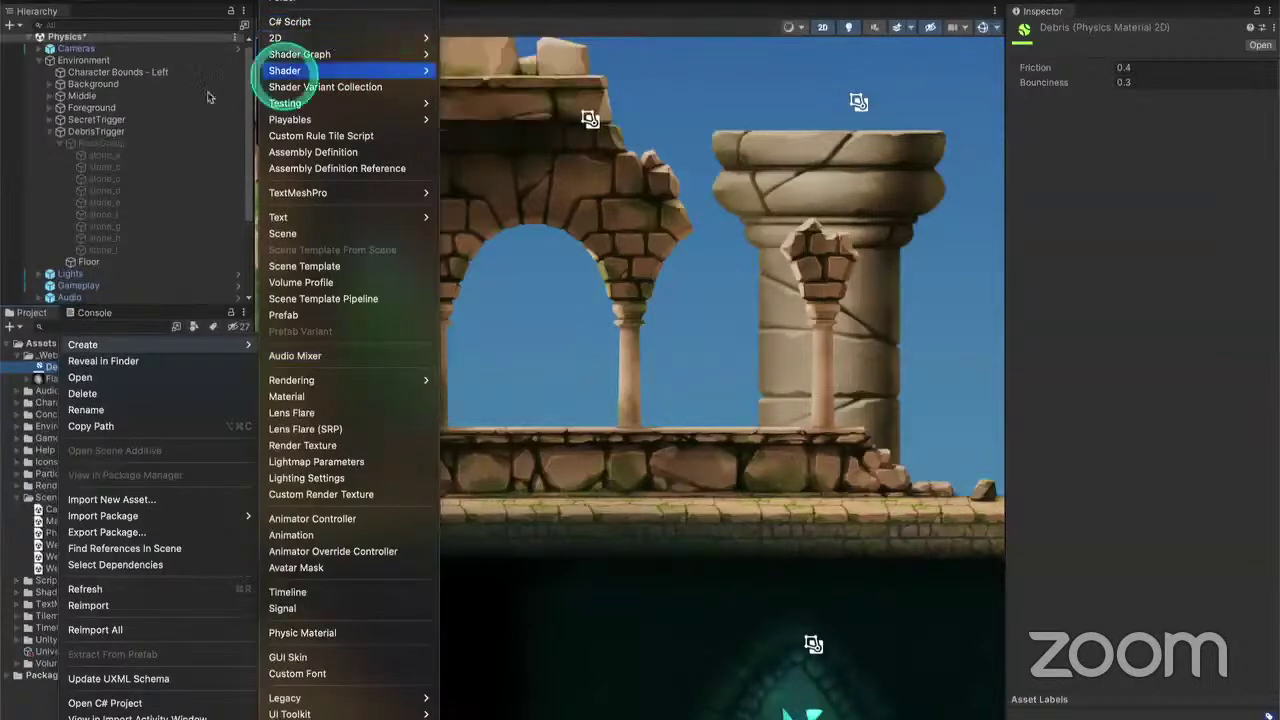
{"action": "left_click", "coordinate": [66, 370]}
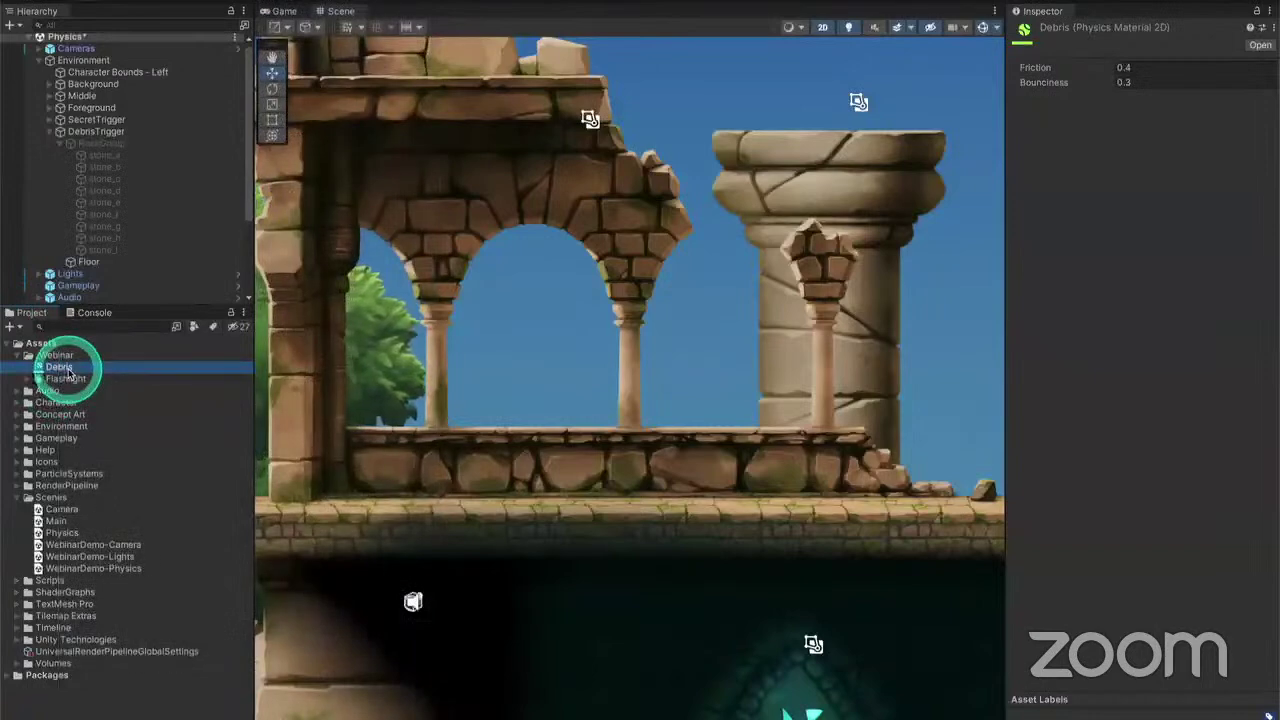
{"action": "left_click", "coordinate": [1145, 68]}
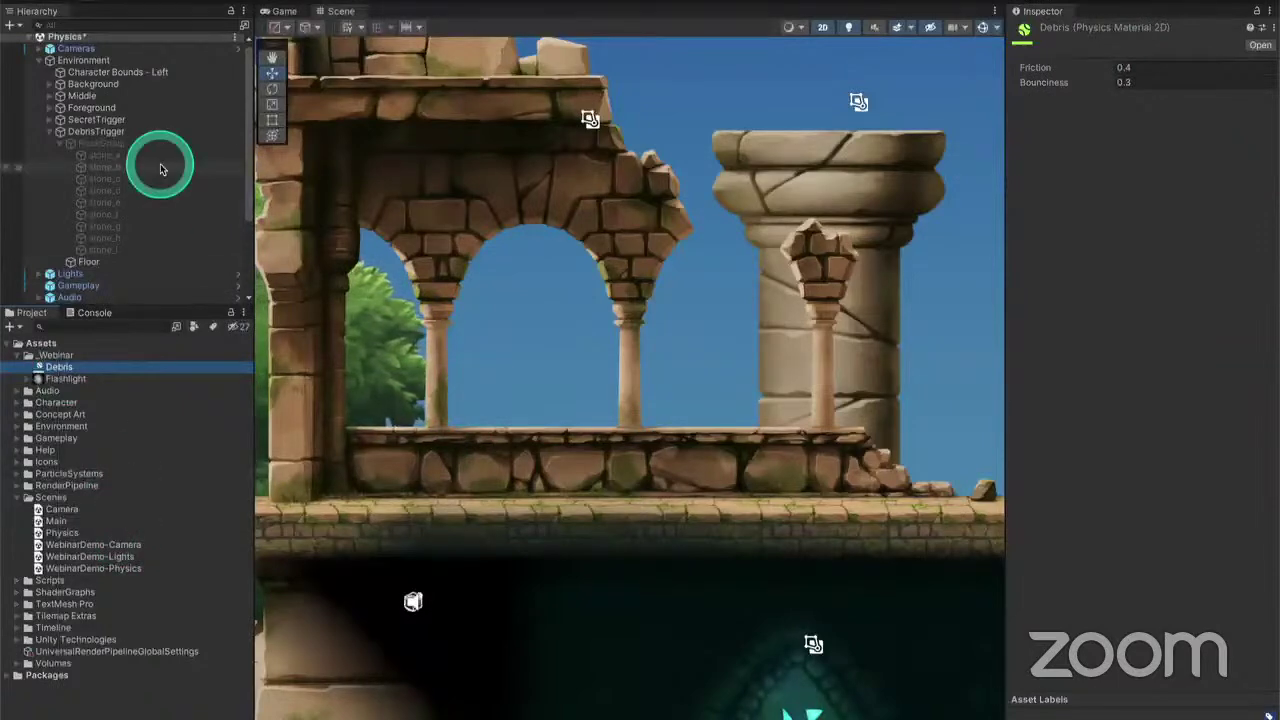
Assign the Debris physics material to the Rigidbody 2D of stone_a through stone_i
{"action": "scroll", "coordinate": [163, 171], "scroll_direction": "down", "scroll_amount": 2}
{"action": "left_click", "coordinate": [150, 121]}
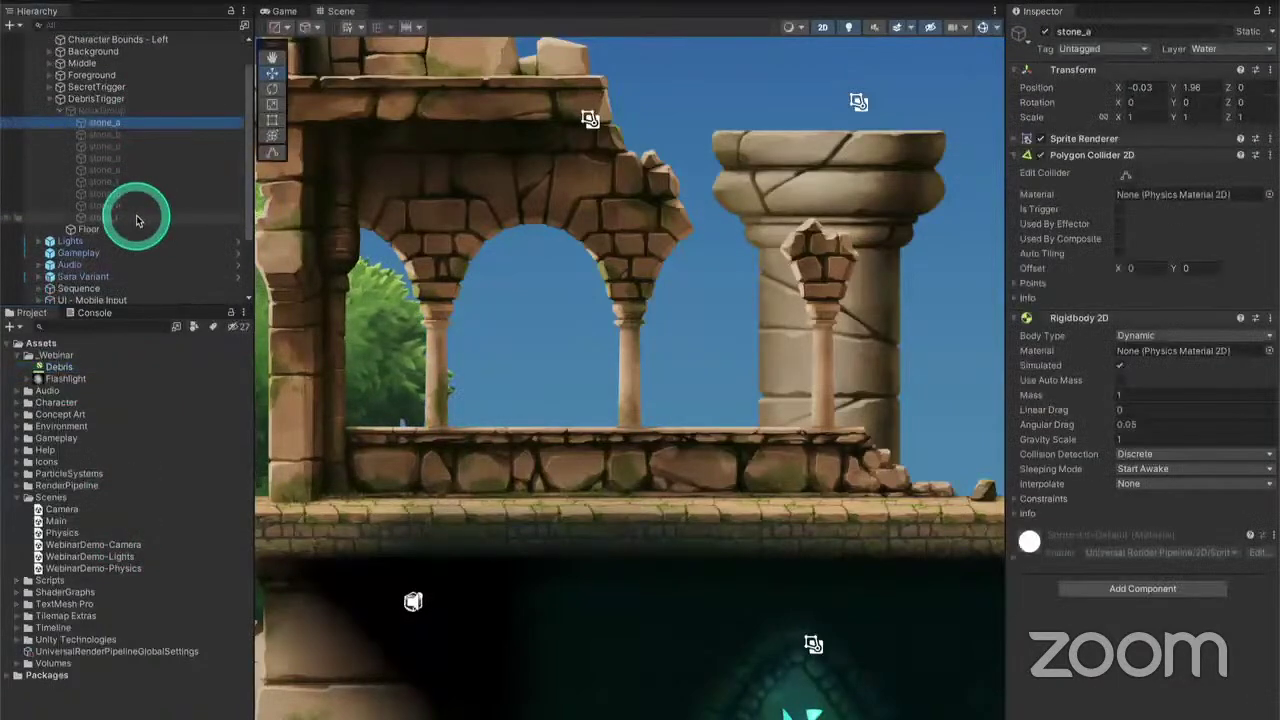
{"action": "left_click", "coordinate": [137, 216], "text": "shift"}
{"action": "left_click_drag", "start_coordinate": [68, 372], "coordinate": [1225, 338]}
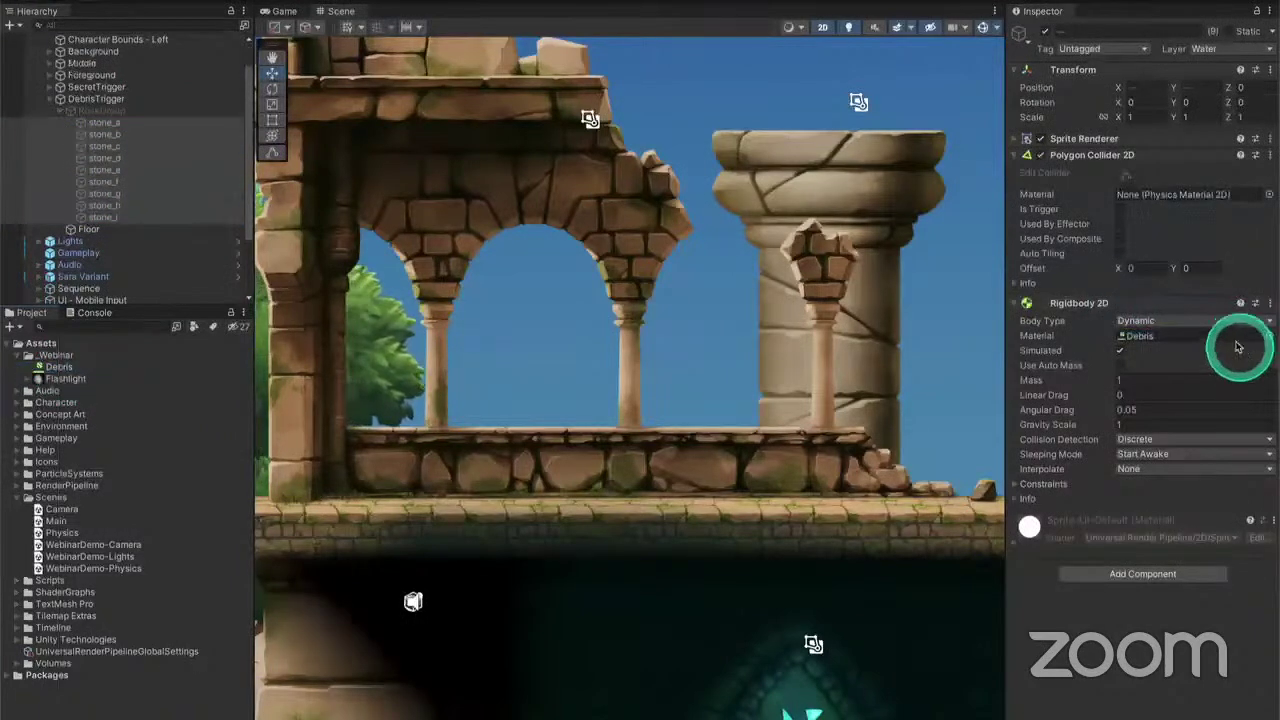
{"action": "left_click", "coordinate": [626, 277]}
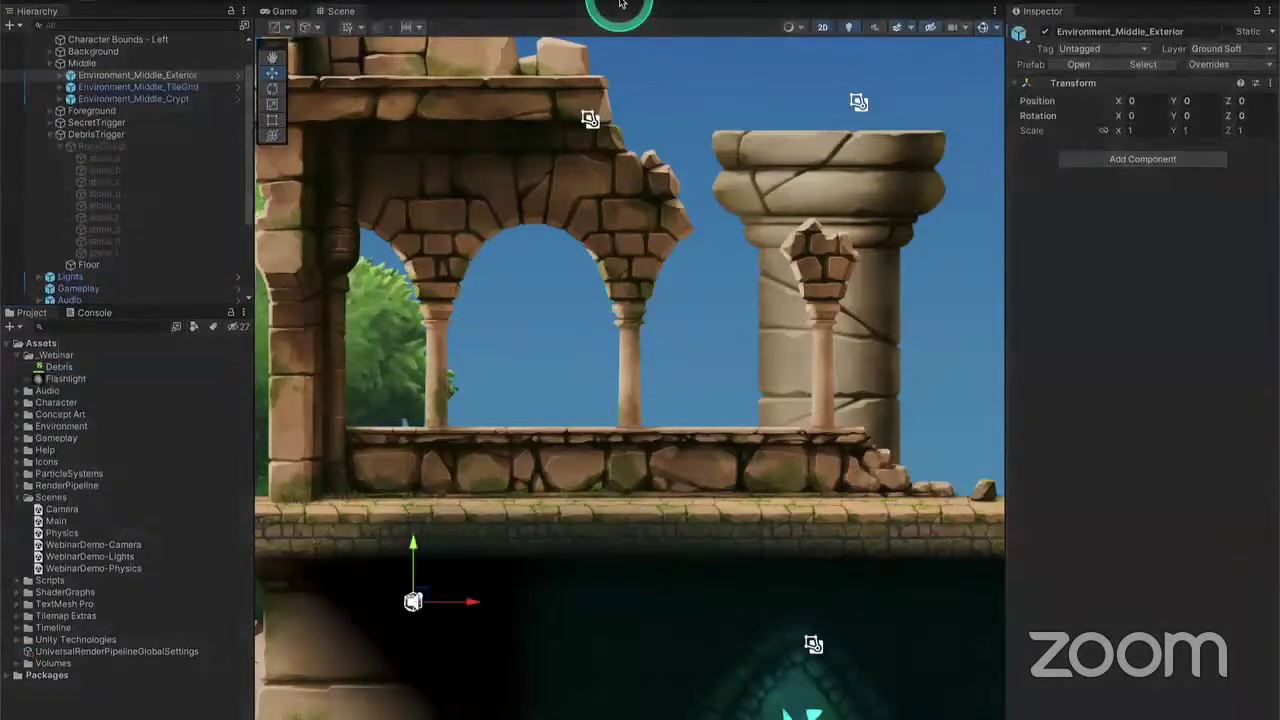
Play the scene and run the character over the debris and along the walkway to check how the stones bounce with the Debris material
{"action": "left_click", "coordinate": [620, 4]}
{"action": "left_click", "coordinate": [767, 331]}
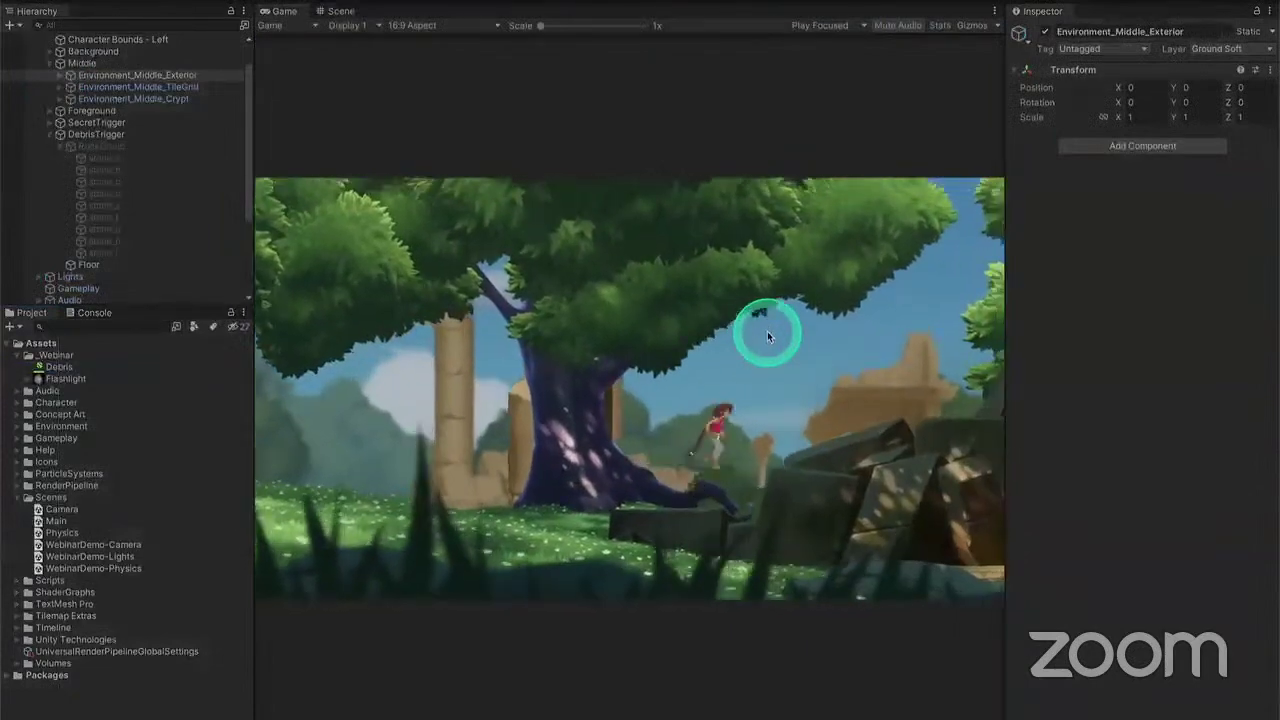
{"action": "key", "text": "Right"}
{"action": "key", "text": "space"}
{"action": "key", "text": "space"}
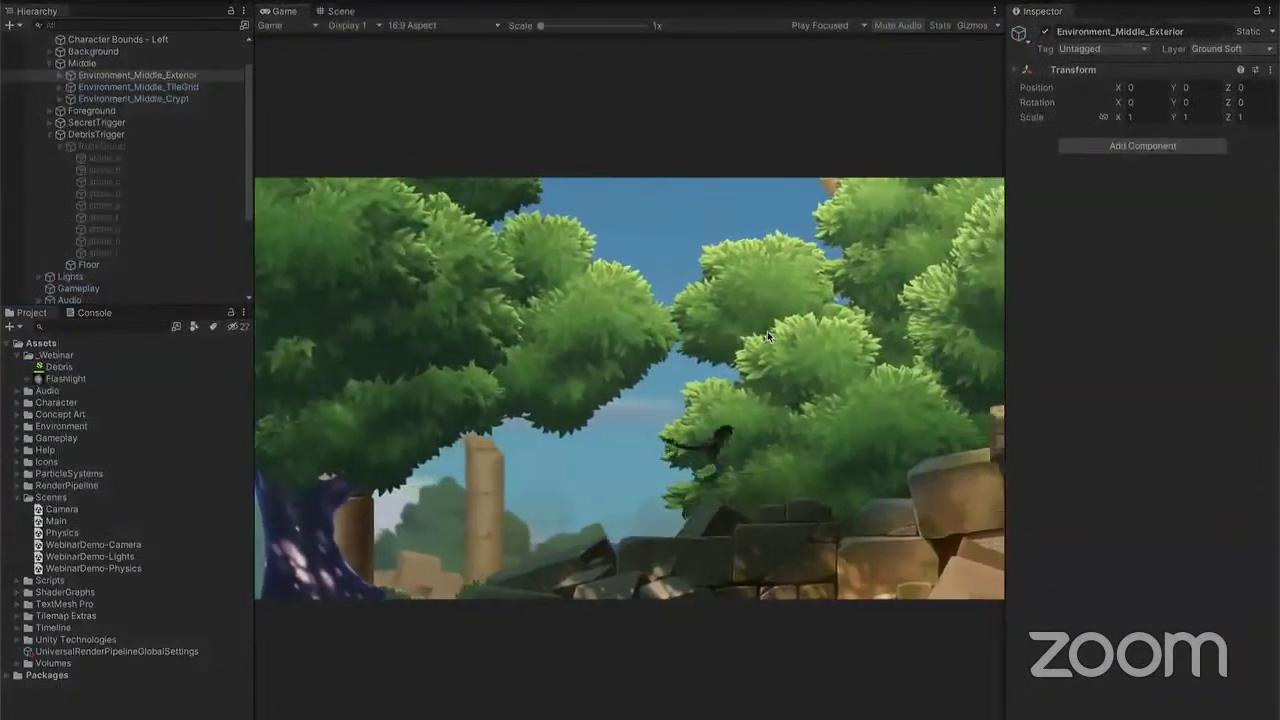
{"action": "key", "text": "Right"}
{"action": "key", "text": "space"}
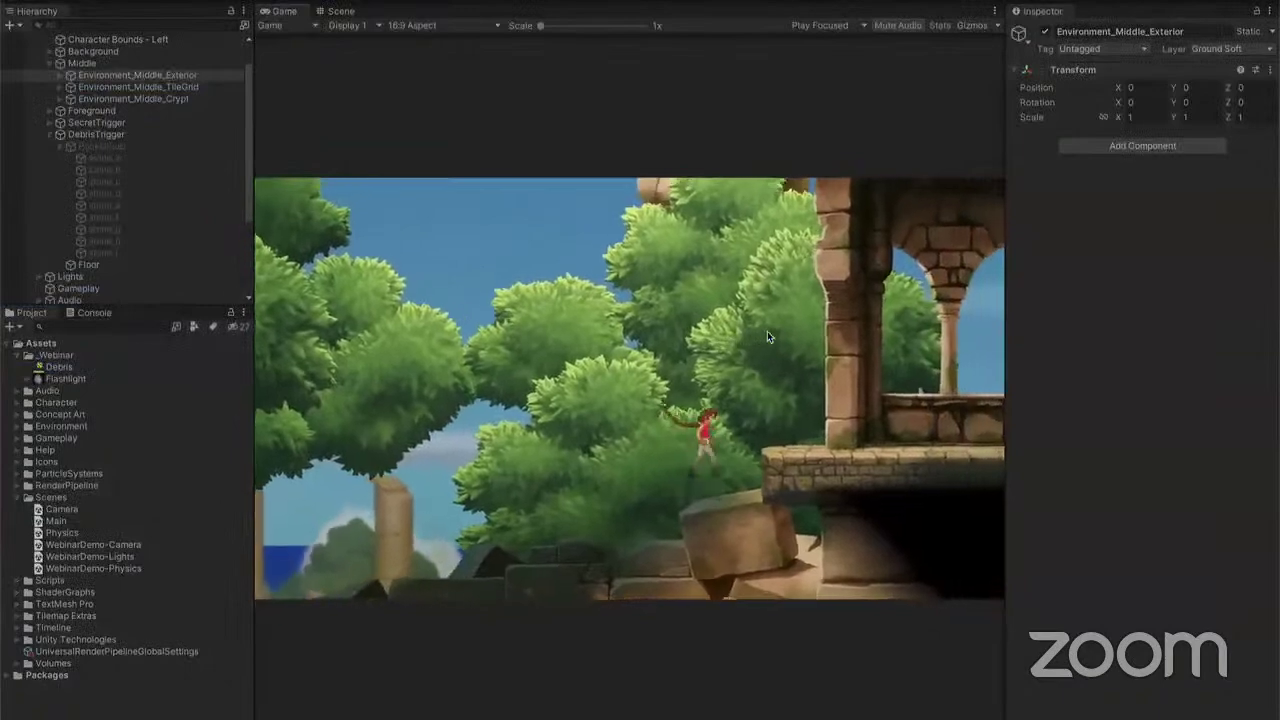
{"action": "key", "text": "Right"}
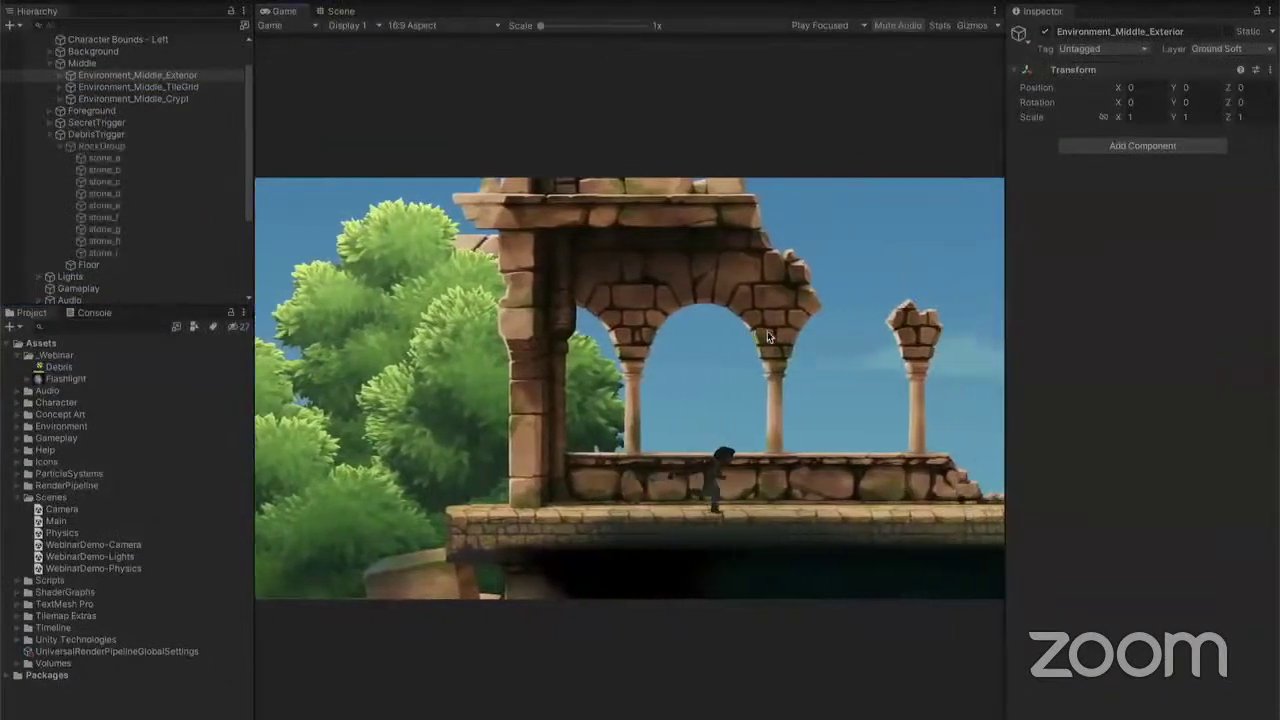
{"action": "key", "text": "Right"}
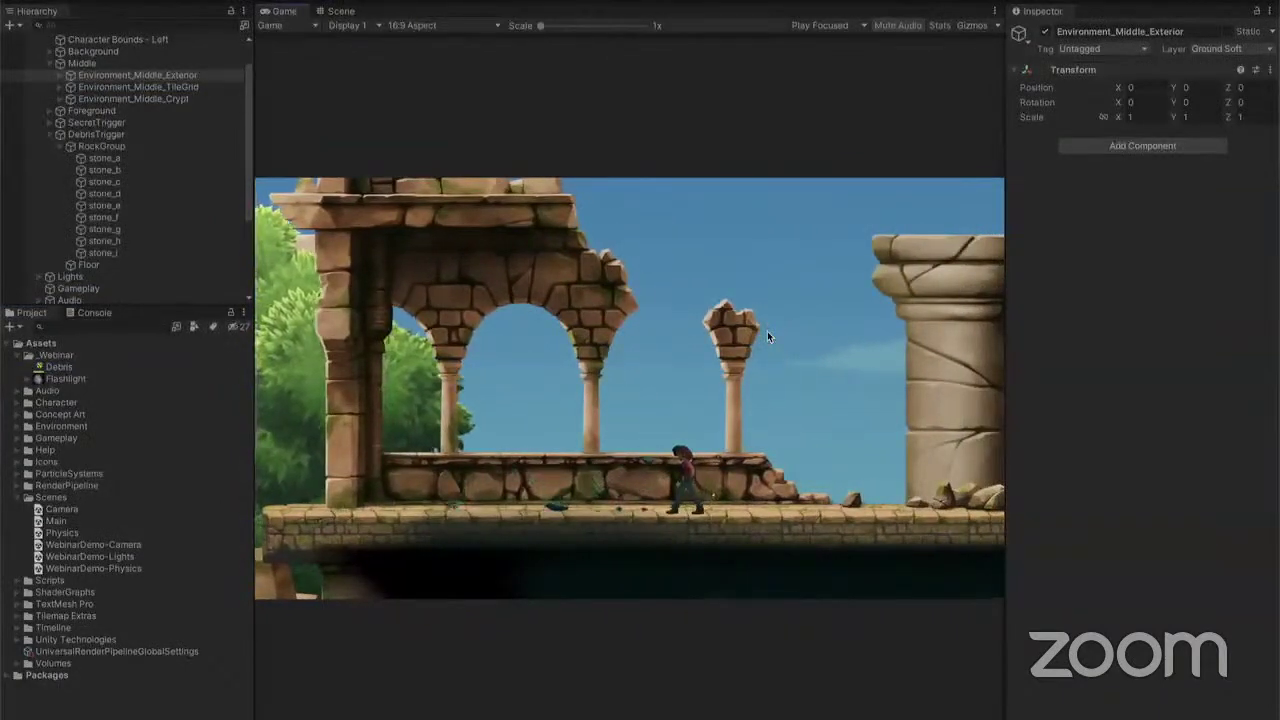
{"action": "key", "text": "Right"}
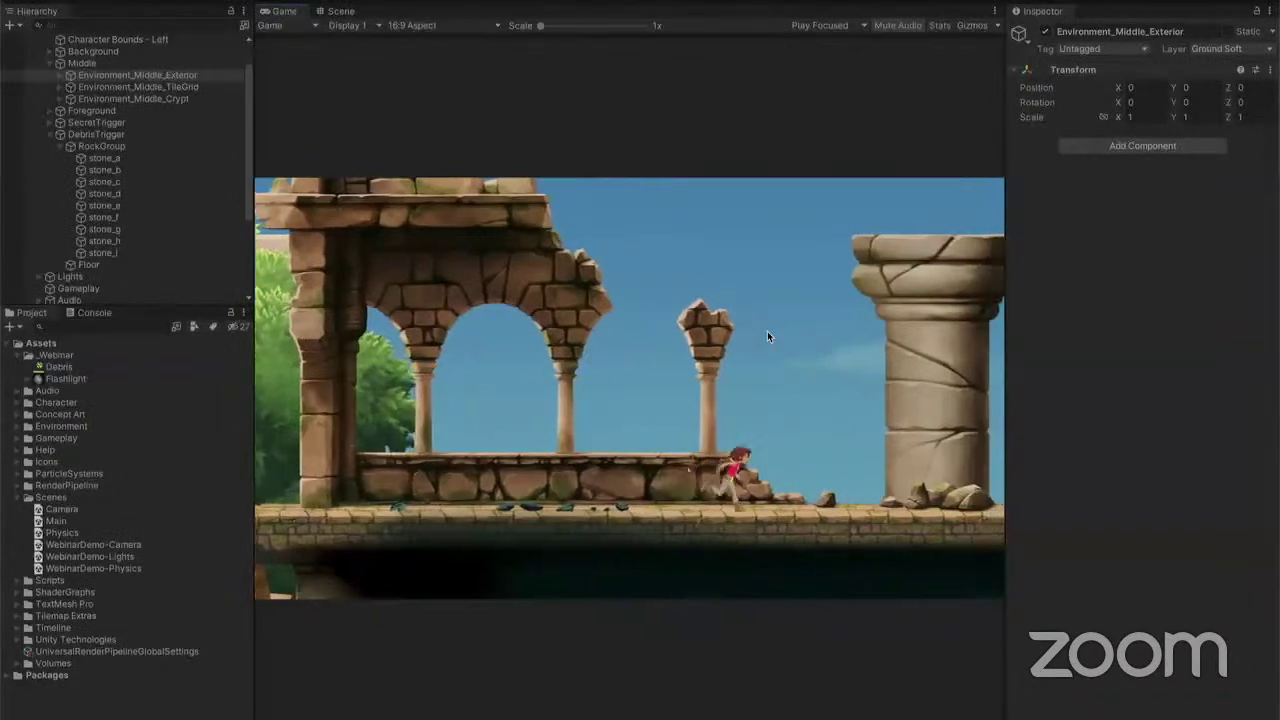
{"action": "key", "text": "Right"}
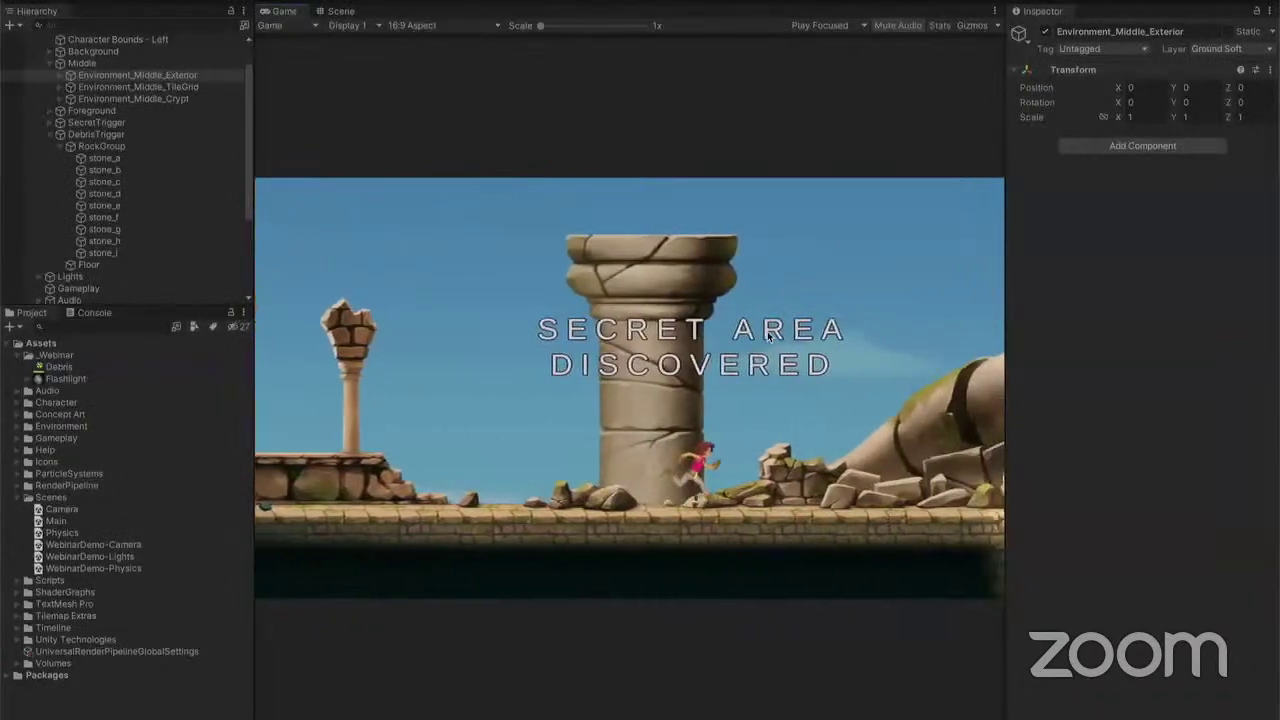